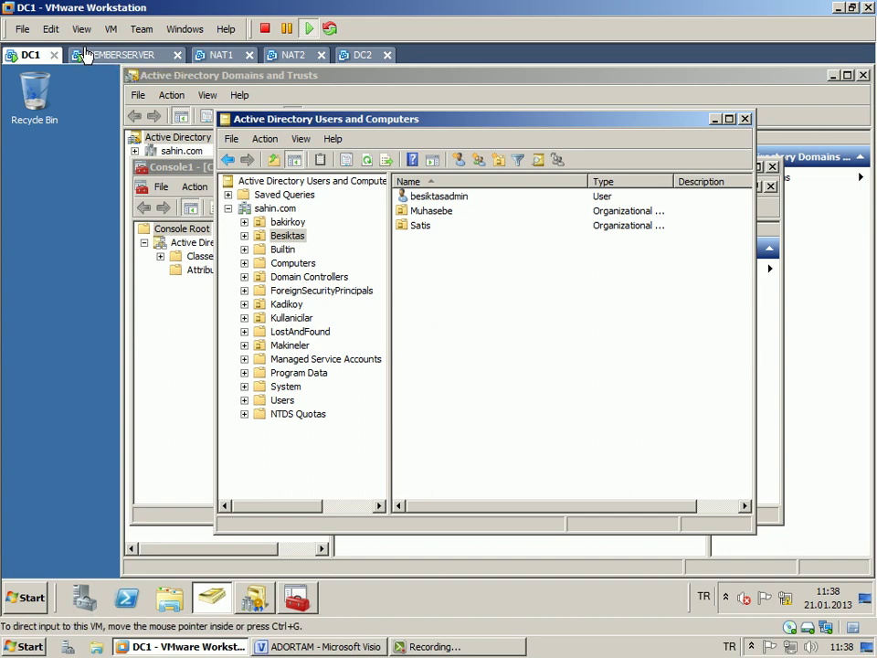
On MEMBERSERVER, reposition the command window to show netdom query fsmo listing KLON1.sahin.com for all five roles
{"action": "left_click", "coordinate": [88, 54]}
{"action": "left_click_drag", "start_coordinate": [214, 145], "coordinate": [184, 135]}
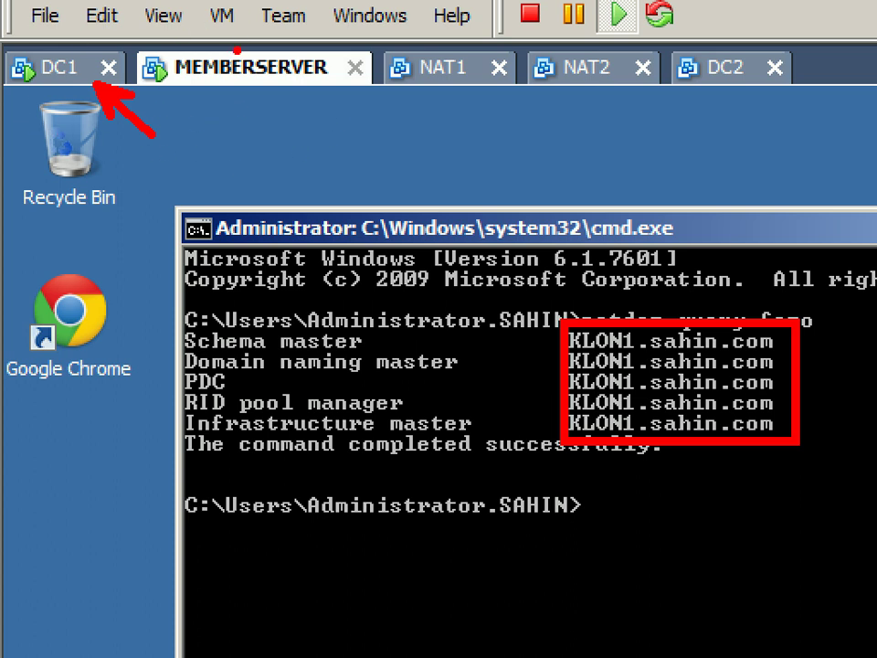
{"action": "mouse_move", "coordinate": [229, 100]}
{"action": "left_mouse_down"}
{"action": "mouse_move", "coordinate": [230, 138]}
{"action": "mouse_move", "coordinate": [251, 114]}
{"action": "mouse_move", "coordinate": [311, 91]}
{"action": "mouse_move", "coordinate": [398, 146]}
{"action": "left_mouse_up"}
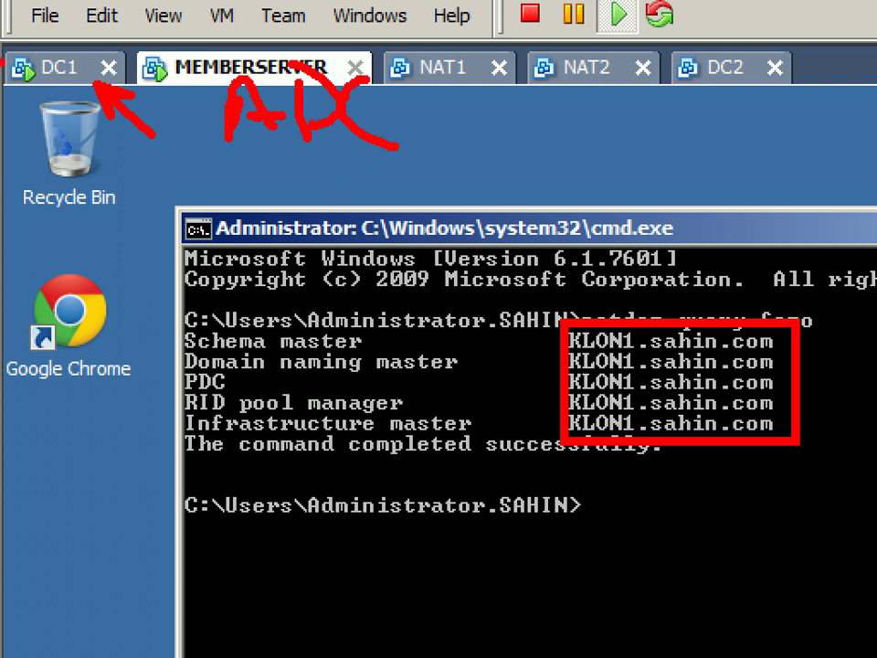
{"action": "mouse_move", "coordinate": [110, 91]}
{"action": "left_mouse_down"}
{"action": "mouse_move", "coordinate": [108, 109]}
{"action": "mouse_move", "coordinate": [157, 123]}
{"action": "mouse_move", "coordinate": [169, 78]}
{"action": "left_mouse_up"}
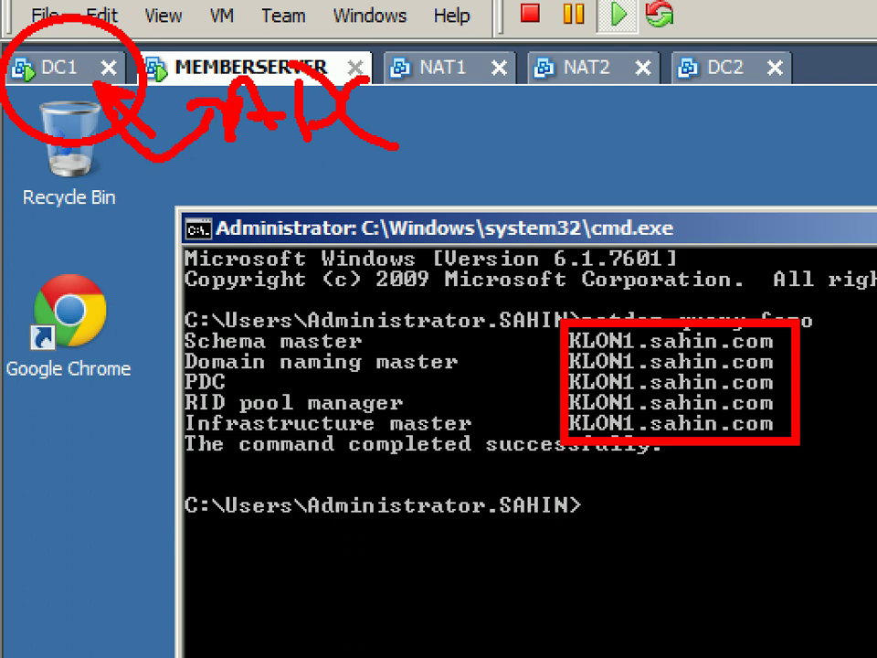
{"action": "key", "text": "Escape"}
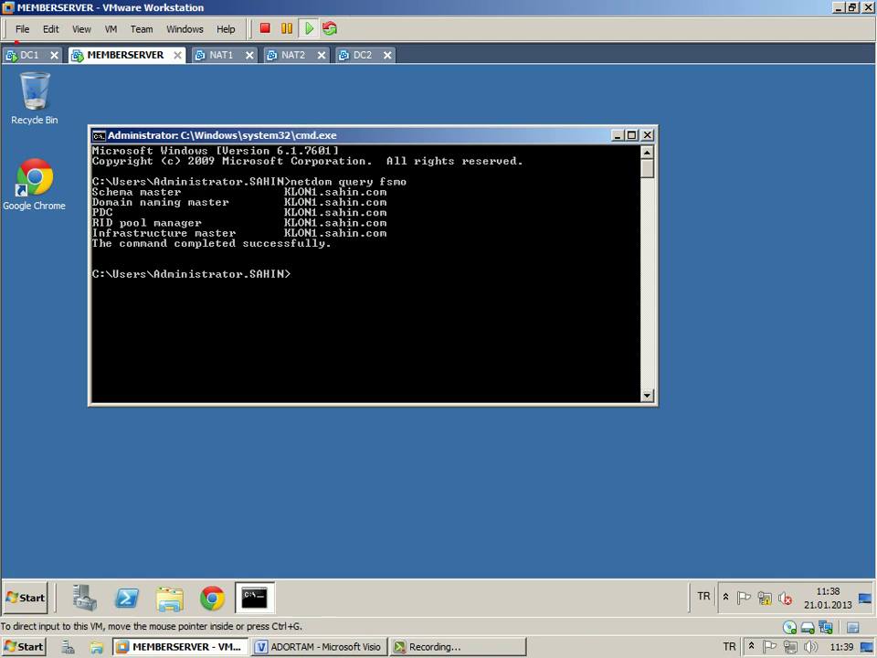
{"action": "mouse_move", "coordinate": [3, 43]}
{"action": "left_mouse_down"}
{"action": "mouse_move", "coordinate": [27, 26]}
{"action": "mouse_move", "coordinate": [63, 42]}
{"action": "left_mouse_up"}
{"action": "left_click_drag", "start_coordinate": [64, 45], "coordinate": [7, 53]}
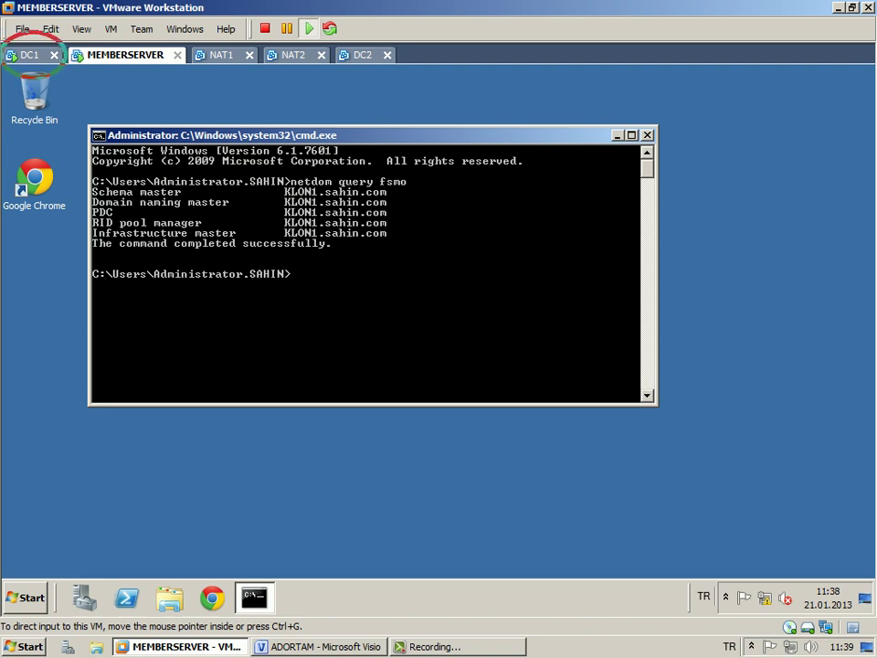
{"action": "left_click_drag", "start_coordinate": [55, 76], "coordinate": [115, 71]}
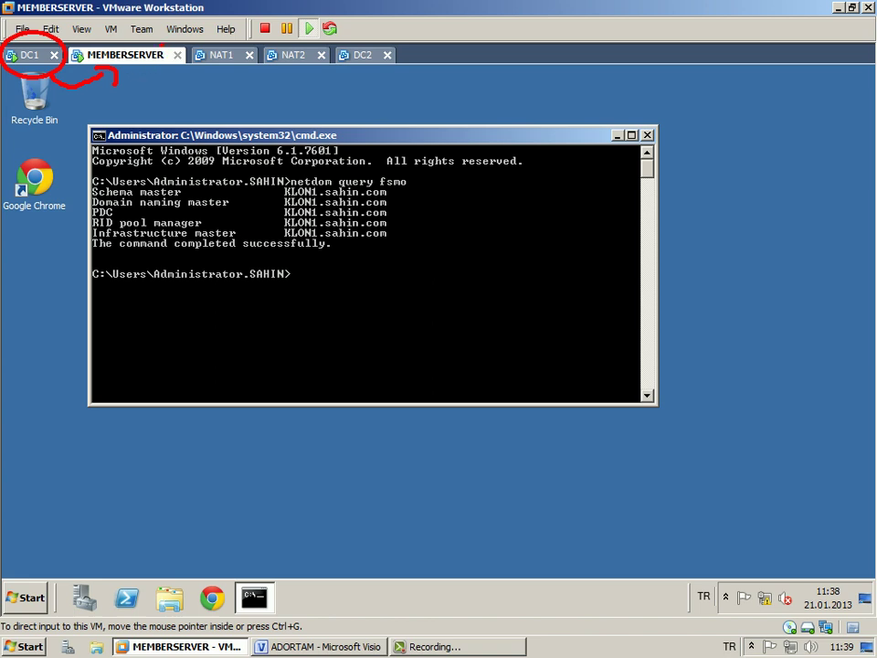
{"action": "left_click_drag", "start_coordinate": [174, 25], "coordinate": [153, 44]}
{"action": "type", "text": "t"}
{"action": "type", "text": "se"}
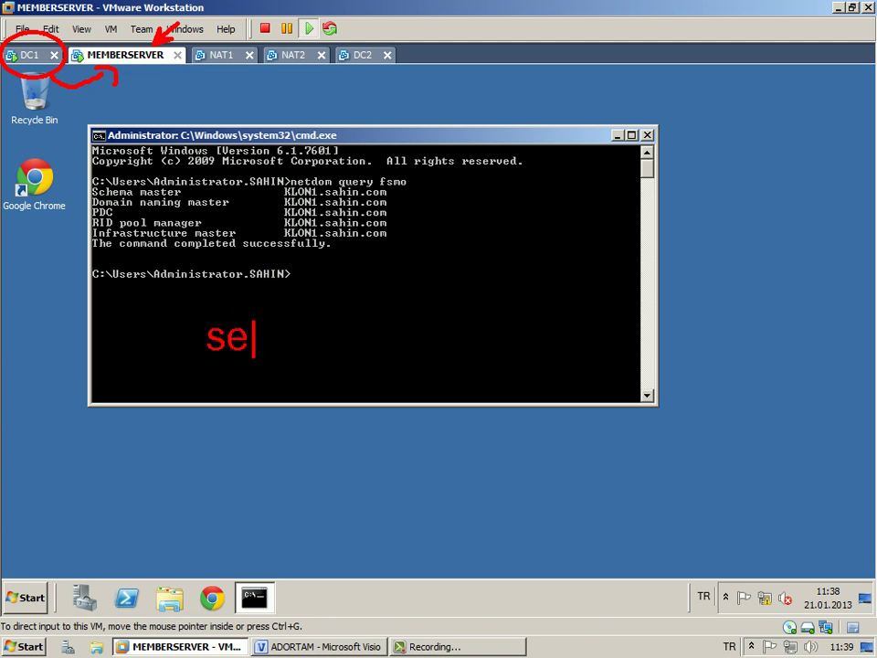
{"action": "type", "text": "ize"}
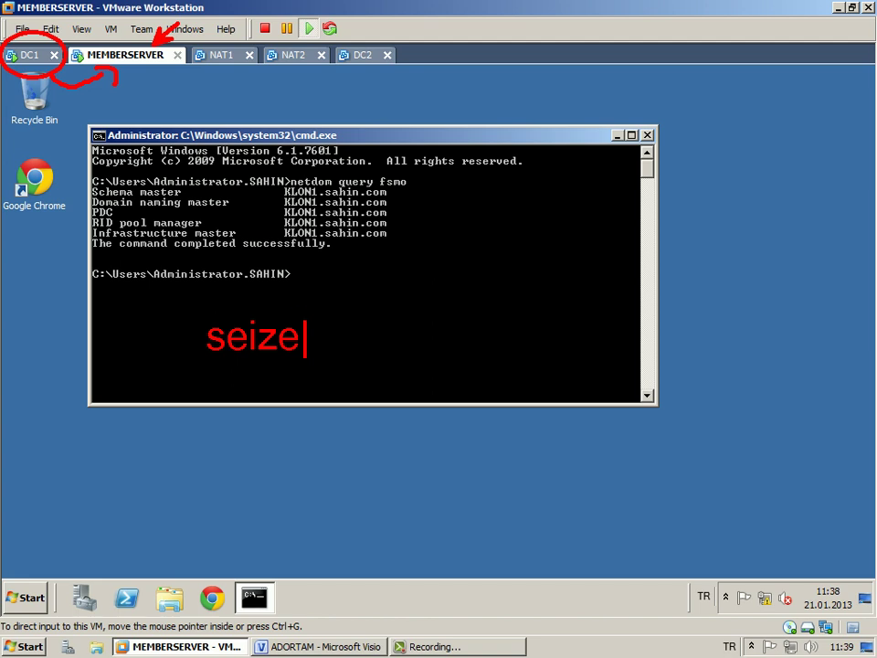
{"action": "key", "text": "Escape"}
{"action": "left_click_drag", "start_coordinate": [196, 307], "coordinate": [192, 304]}
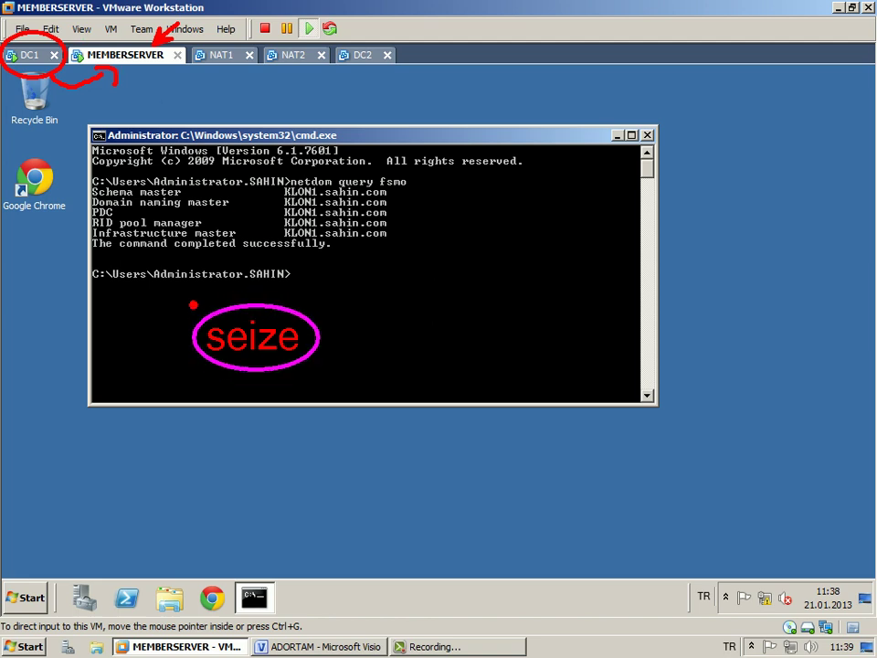
{"action": "key", "text": "g"}
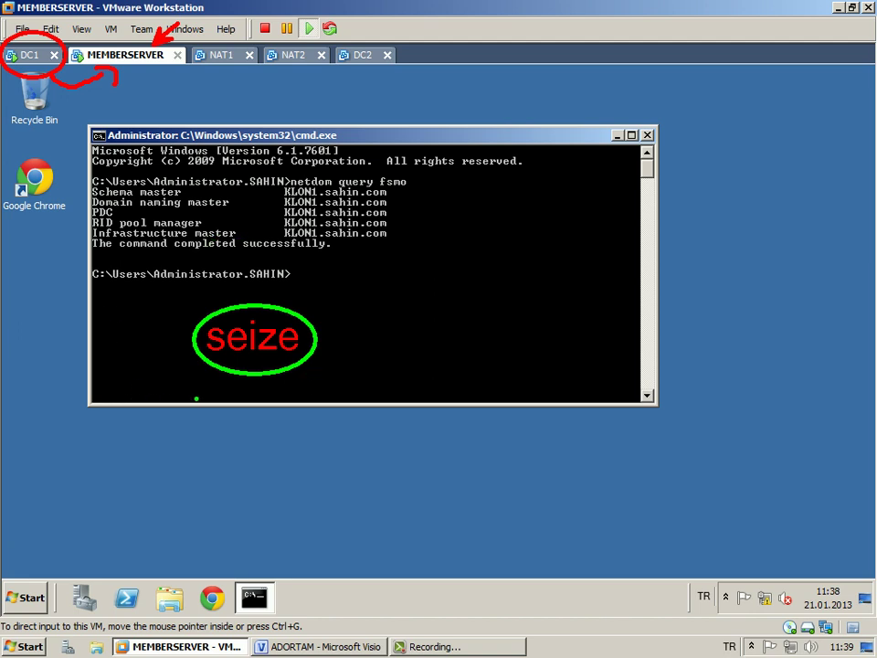
{"action": "left_click_drag", "start_coordinate": [374, 360], "coordinate": [375, 327]}
{"action": "type", "text": "rtransfe"}
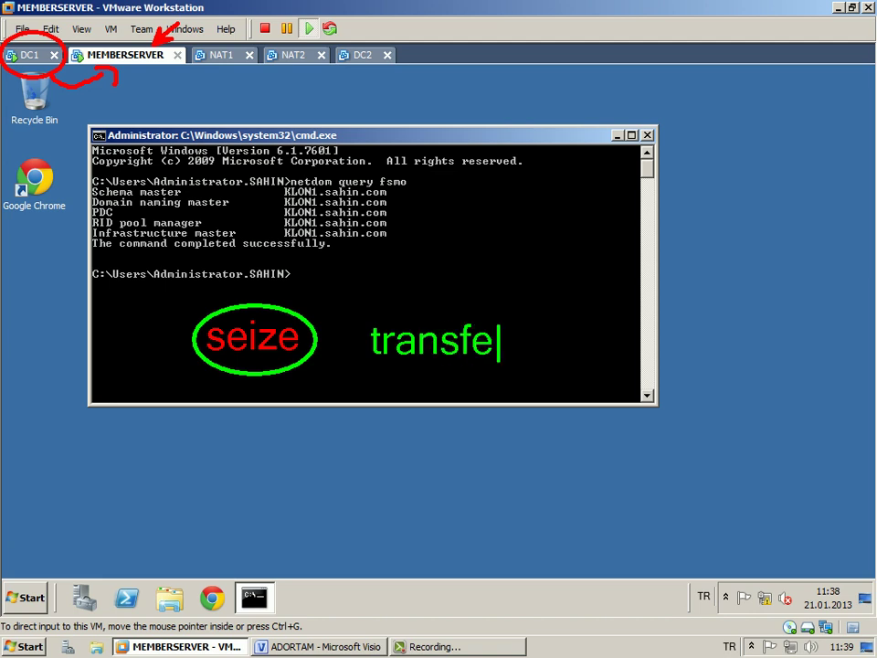
{"action": "type", "text": "r"}
{"action": "left_click_drag", "start_coordinate": [138, 64], "coordinate": [164, 98]}
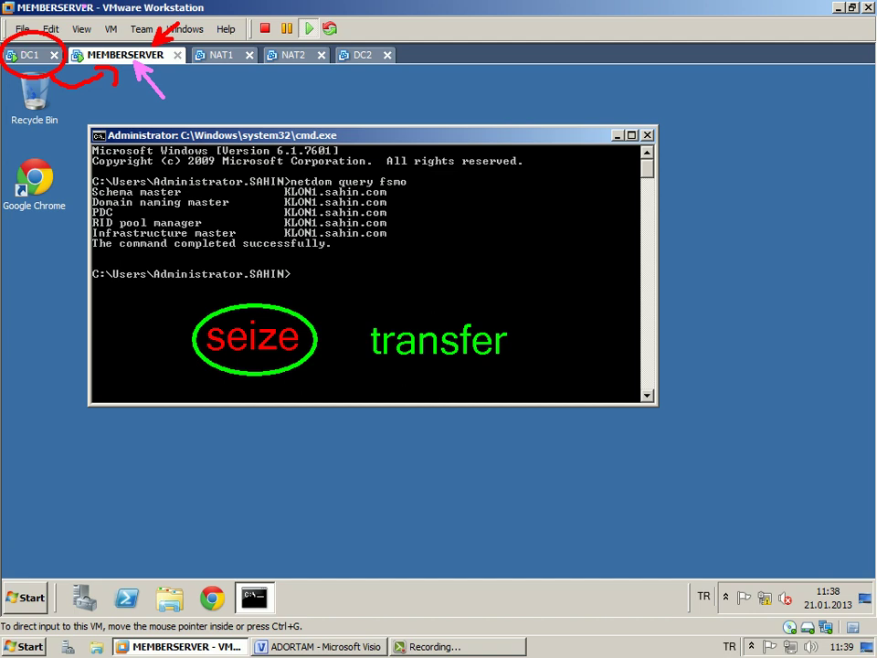
{"action": "key", "text": "ctrl+z"}
{"action": "left_click_drag", "start_coordinate": [92, 96], "coordinate": [173, 73]}
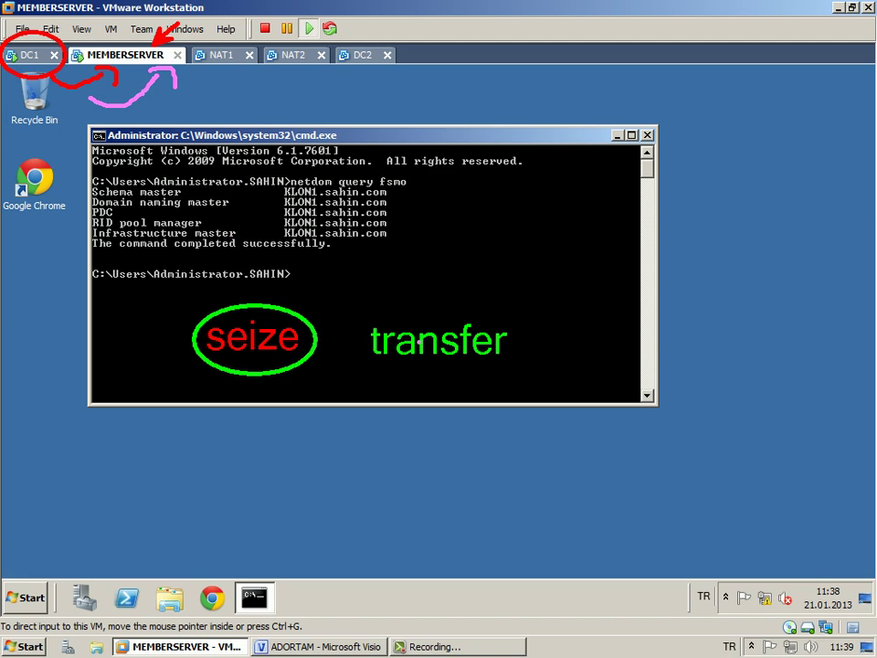
{"action": "mouse_move", "coordinate": [360, 315]}
{"action": "left_mouse_down"}
{"action": "mouse_move", "coordinate": [423, 364]}
{"action": "mouse_move", "coordinate": [522, 371]}
{"action": "left_mouse_up"}
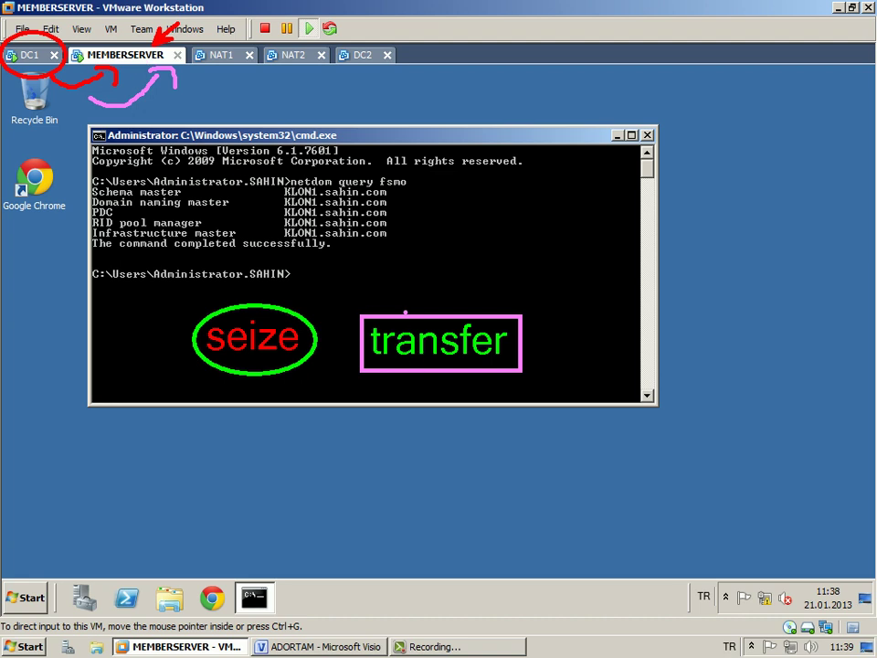
{"action": "mouse_move", "coordinate": [398, 297]}
{"action": "left_mouse_down"}
{"action": "mouse_move", "coordinate": [415, 298]}
{"action": "mouse_move", "coordinate": [403, 283]}
{"action": "left_mouse_up"}
{"action": "mouse_move", "coordinate": [431, 290]}
{"action": "left_mouse_down"}
{"action": "mouse_move", "coordinate": [436, 311]}
{"action": "mouse_move", "coordinate": [444, 298]}
{"action": "left_mouse_up"}
{"action": "left_click_drag", "start_coordinate": [11, 57], "coordinate": [44, 56]}
{"action": "left_click_drag", "start_coordinate": [8, 36], "coordinate": [48, 82]}
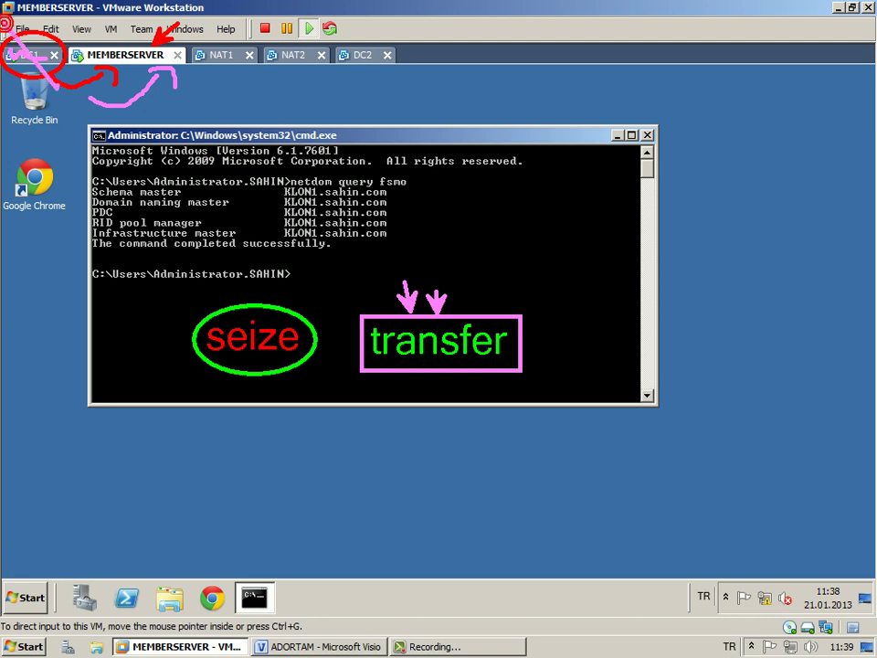
{"action": "left_click_drag", "start_coordinate": [46, 38], "coordinate": [6, 86]}
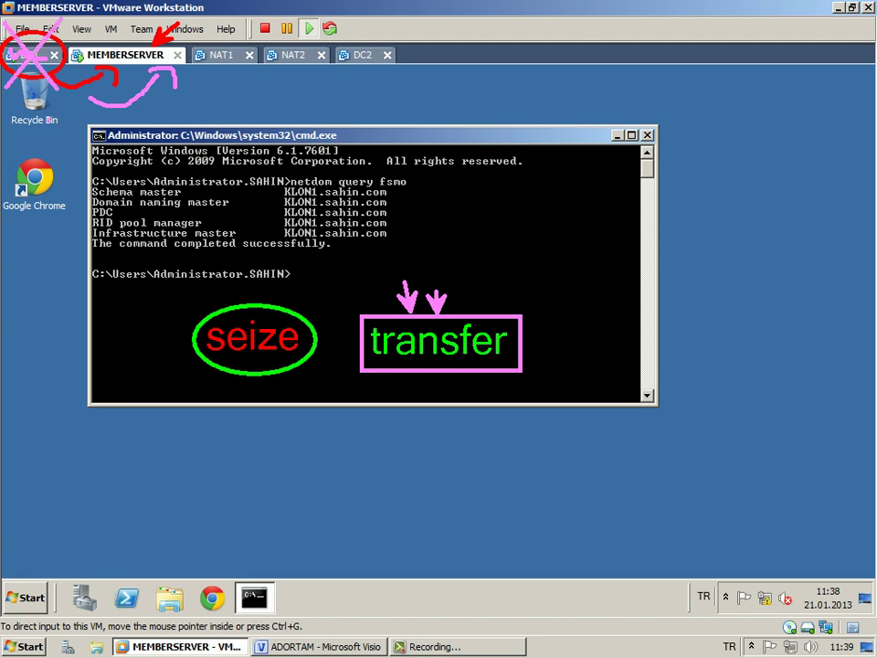
{"action": "left_click_drag", "start_coordinate": [67, 39], "coordinate": [190, 70]}
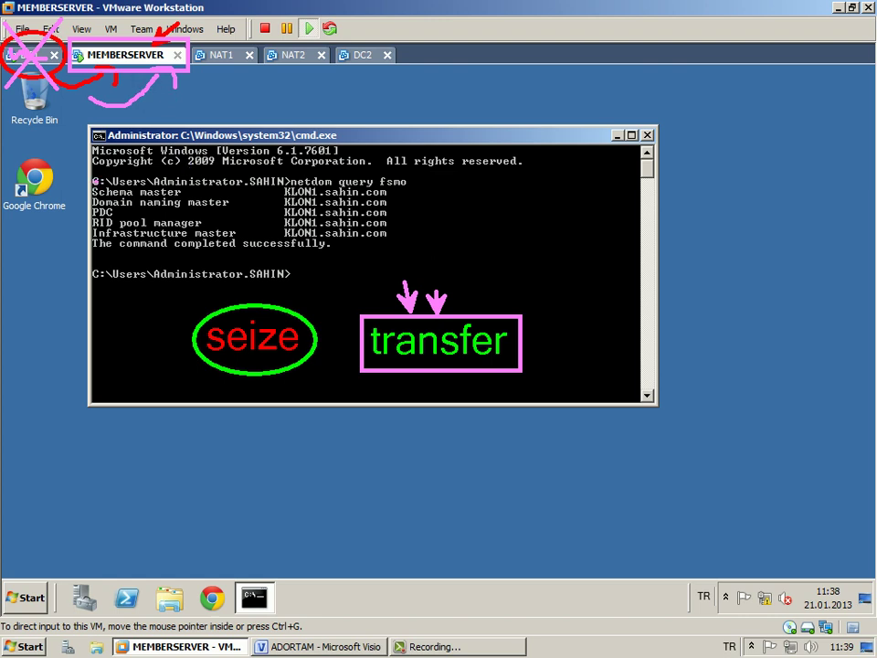
{"action": "mouse_move", "coordinate": [94, 181]}
{"action": "left_mouse_down"}
{"action": "mouse_move", "coordinate": [91, 212]}
{"action": "mouse_move", "coordinate": [274, 210]}
{"action": "mouse_move", "coordinate": [391, 192]}
{"action": "mouse_move", "coordinate": [94, 180]}
{"action": "left_mouse_up"}
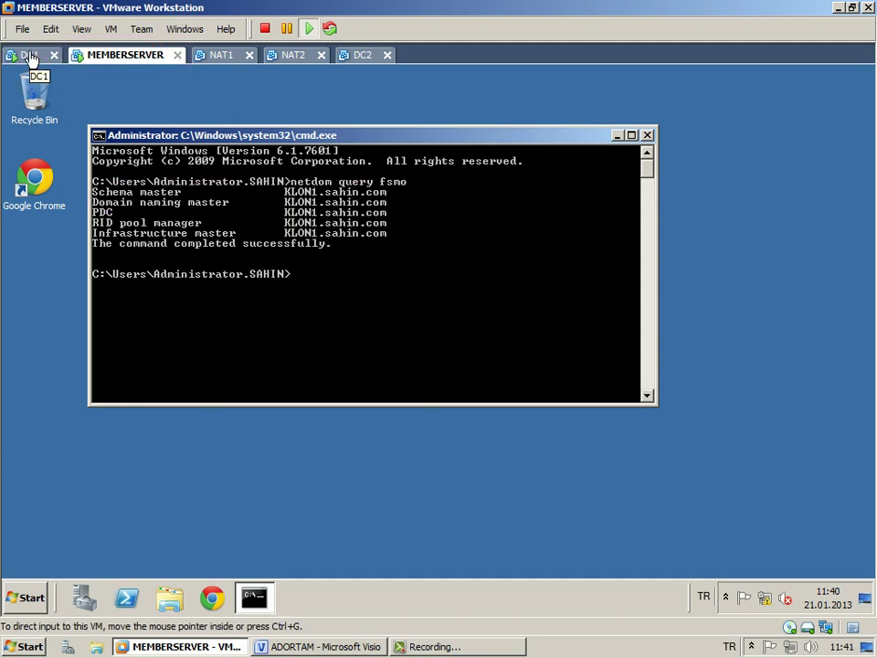
On DC1, close the schema console (Console1) without saving its settings
{"action": "left_click", "coordinate": [30, 56]}
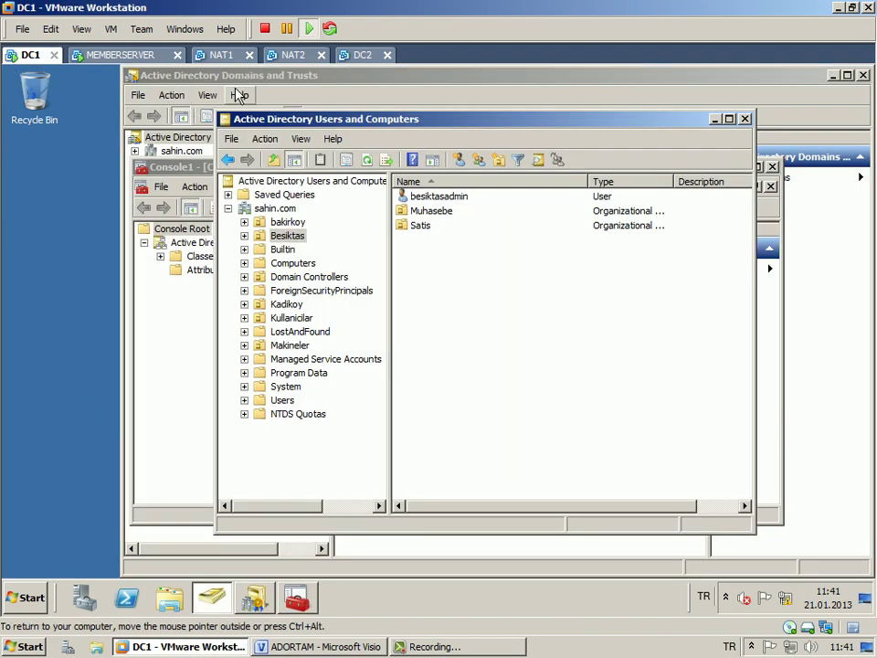
{"action": "left_click", "coordinate": [141, 167]}
{"action": "left_click", "coordinate": [180, 274]}
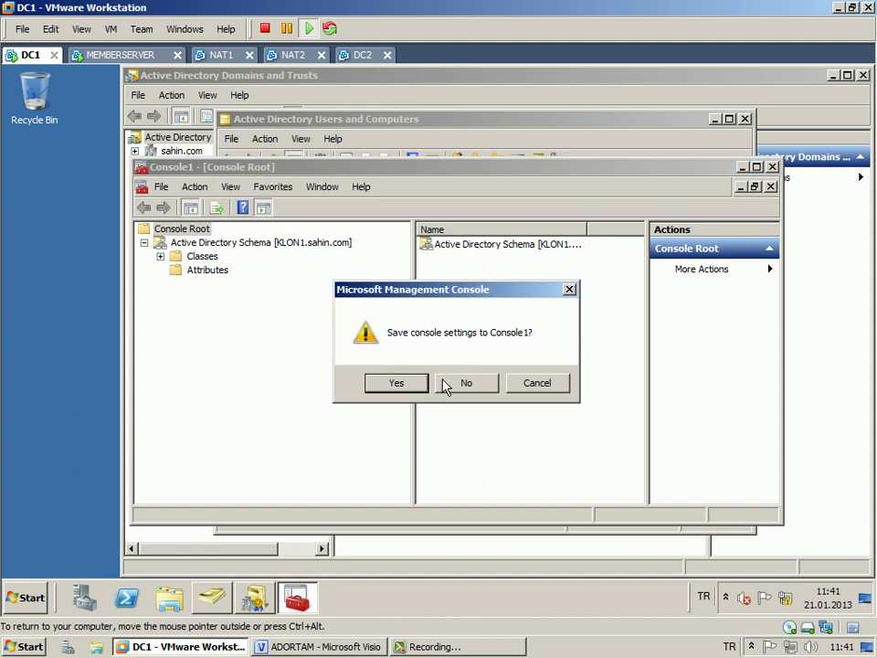
{"action": "left_click", "coordinate": [447, 383]}
Close Active Directory Domains and Trusts and move Users and Computers into place
{"action": "left_click", "coordinate": [132, 76]}
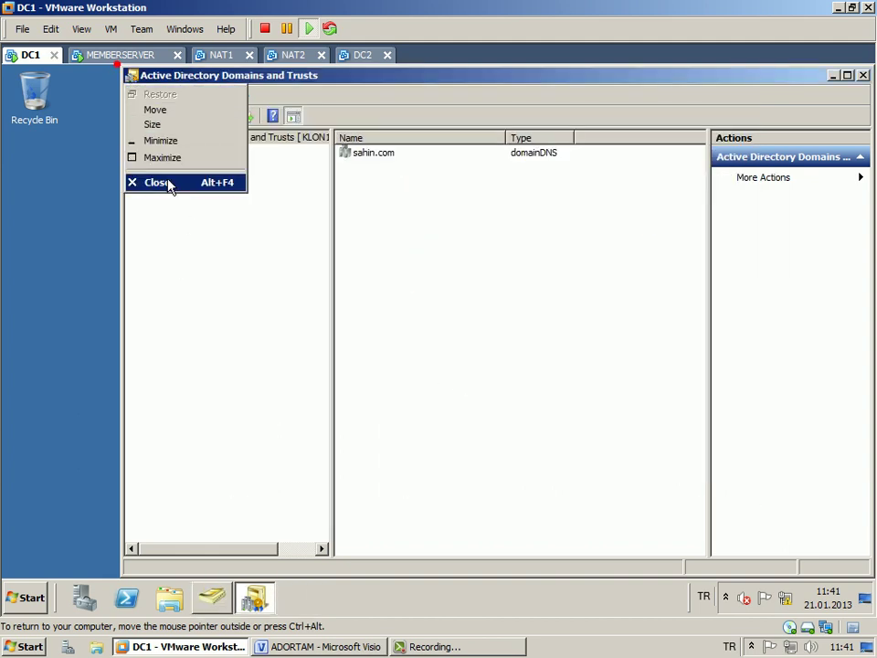
{"action": "left_click", "coordinate": [168, 187]}
{"action": "left_click_drag", "start_coordinate": [352, 121], "coordinate": [229, 112]}
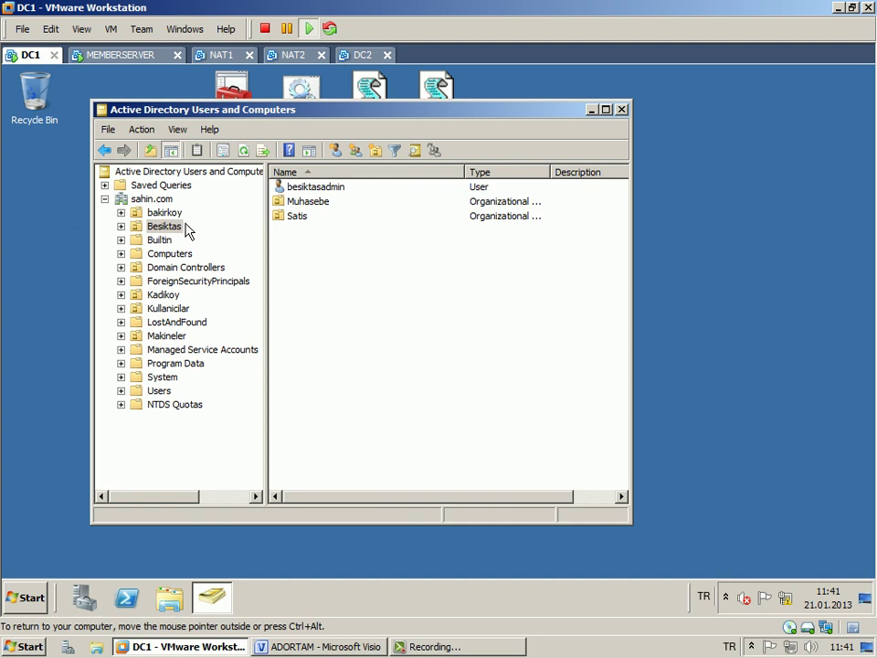
Open the Operations Masters dialog for the sahin.com domain
{"action": "left_click", "coordinate": [170, 201]}
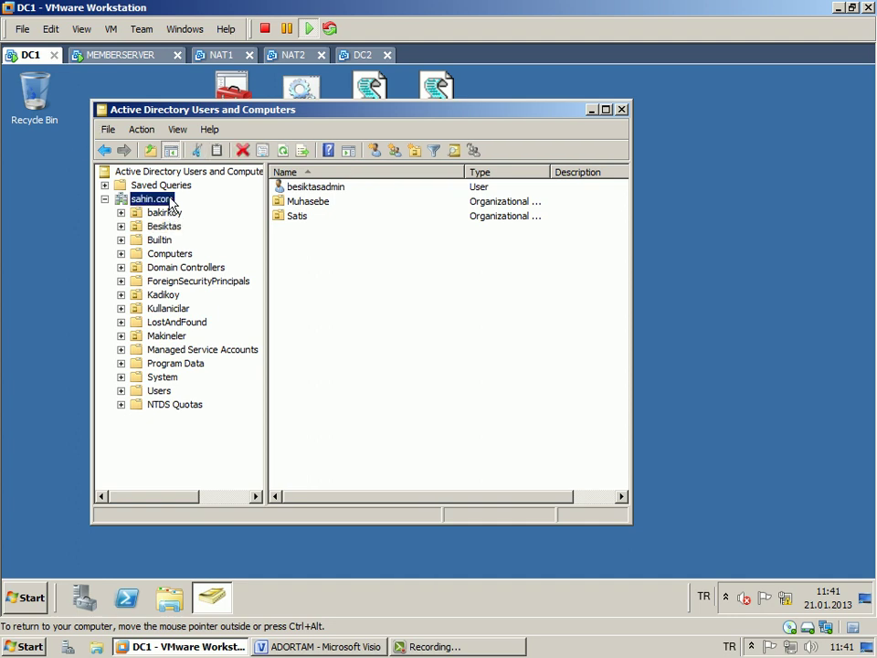
{"action": "right_click", "coordinate": [171, 201]}
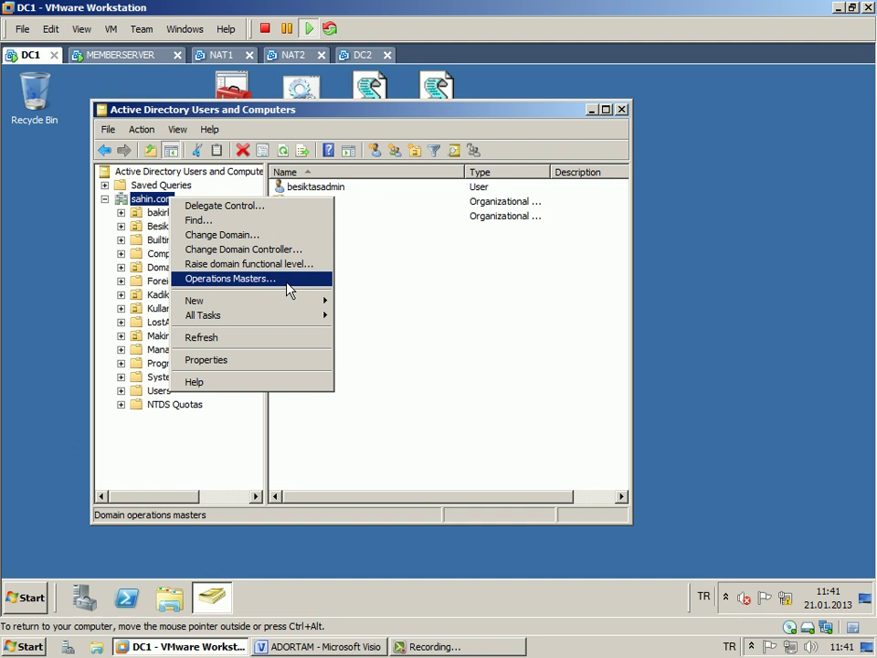
{"action": "left_click", "coordinate": [287, 285]}
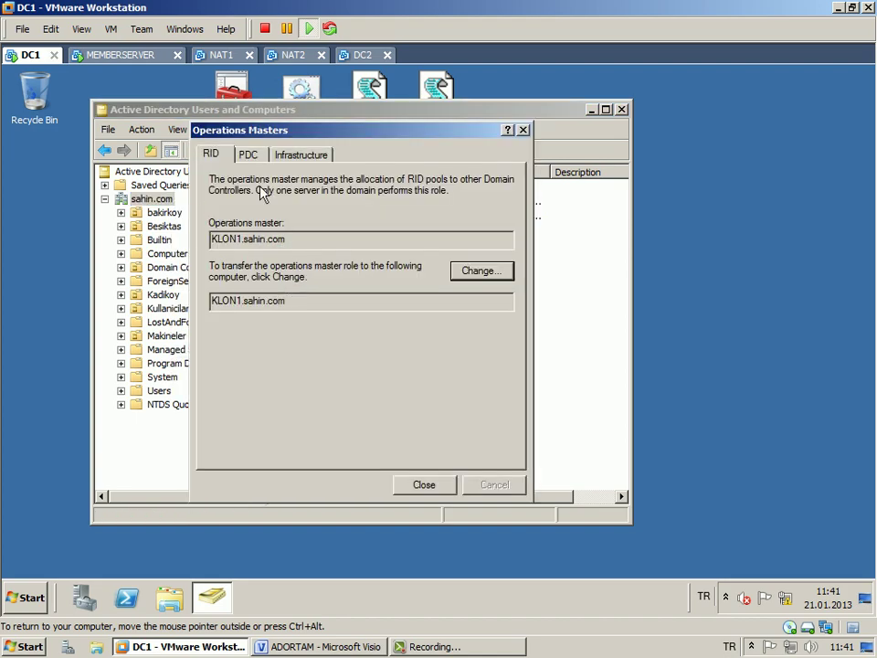
{"action": "left_click_drag", "start_coordinate": [259, 137], "coordinate": [270, 122]}
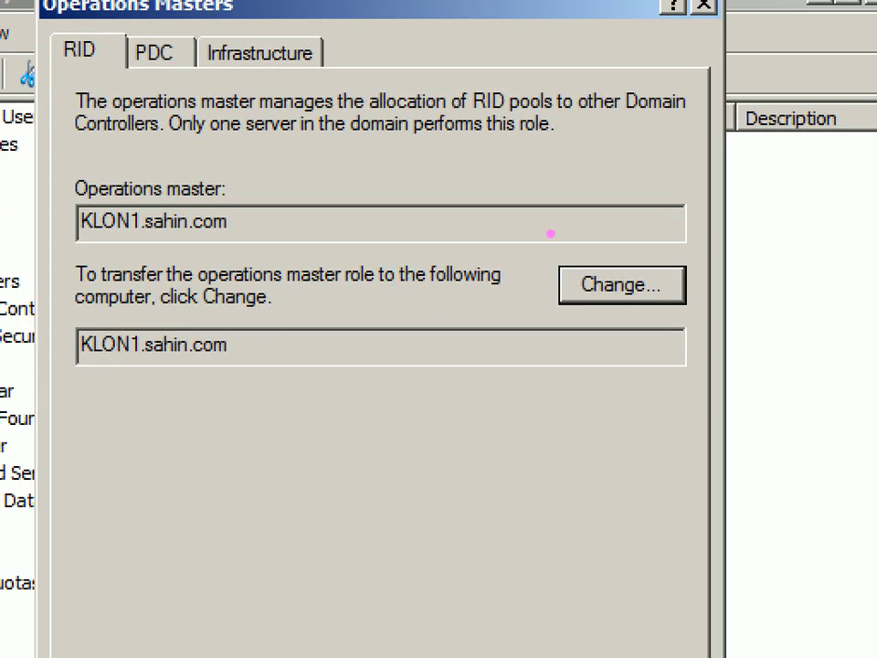
Attempt to change the RID master, producing the error that this controller already holds it
{"action": "left_click_drag", "start_coordinate": [551, 234], "coordinate": [703, 333]}
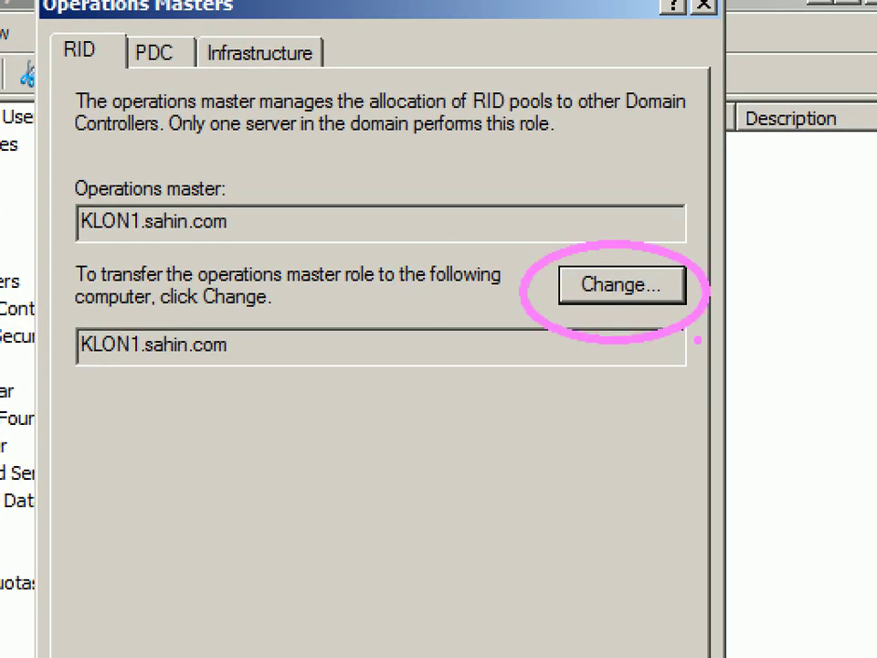
{"action": "left_click_drag", "start_coordinate": [254, 228], "coordinate": [323, 211]}
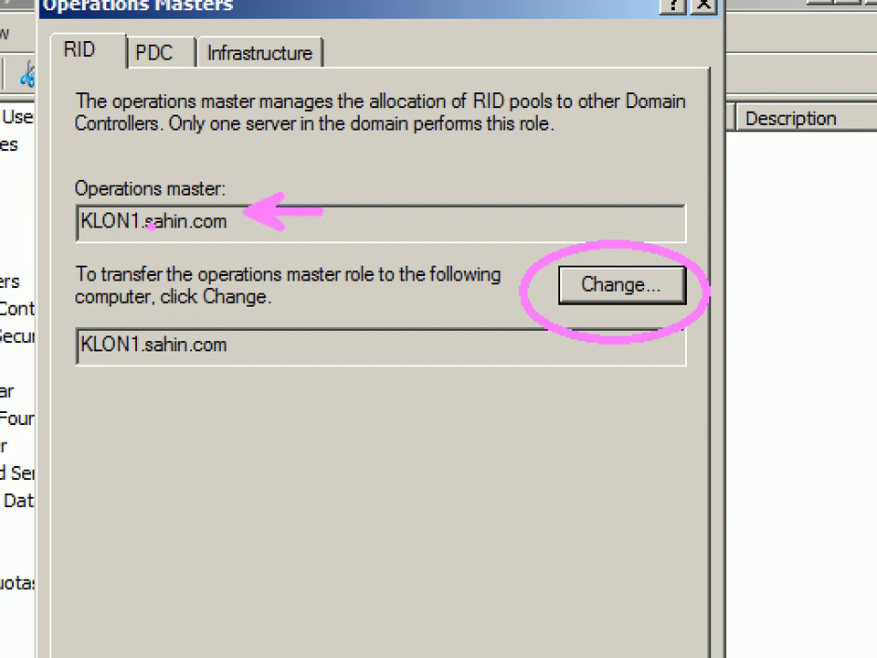
{"action": "left_click_drag", "start_coordinate": [57, 241], "coordinate": [69, 370]}
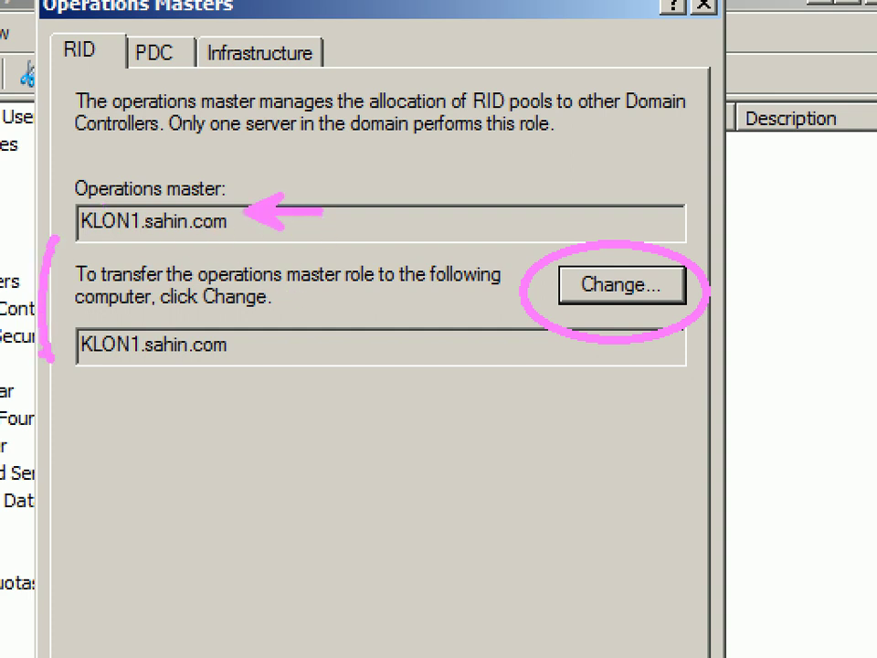
{"action": "left_click", "coordinate": [202, 292]}
{"action": "left_click_drag", "start_coordinate": [581, 379], "coordinate": [670, 385]}
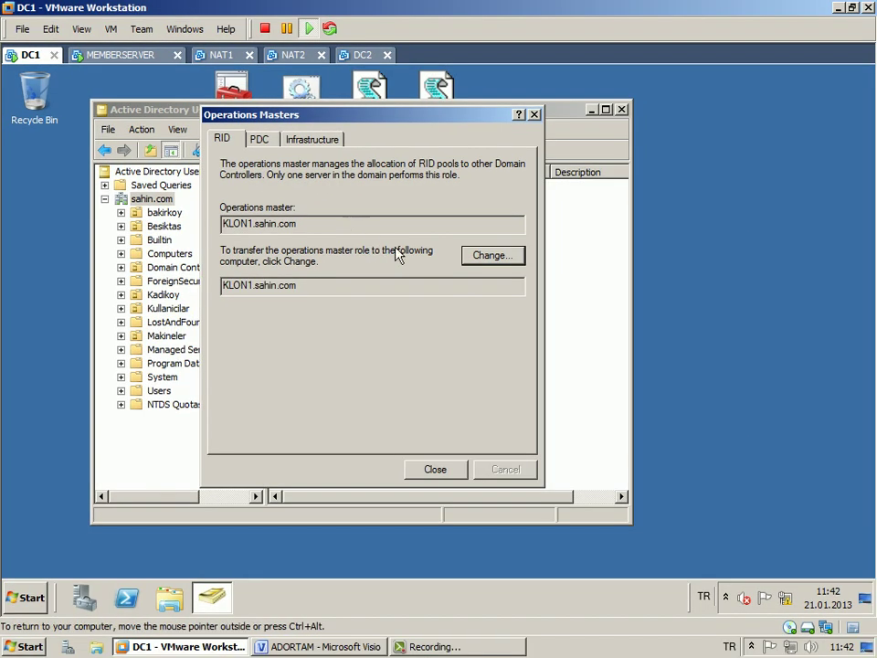
{"action": "left_click", "coordinate": [621, 288]}
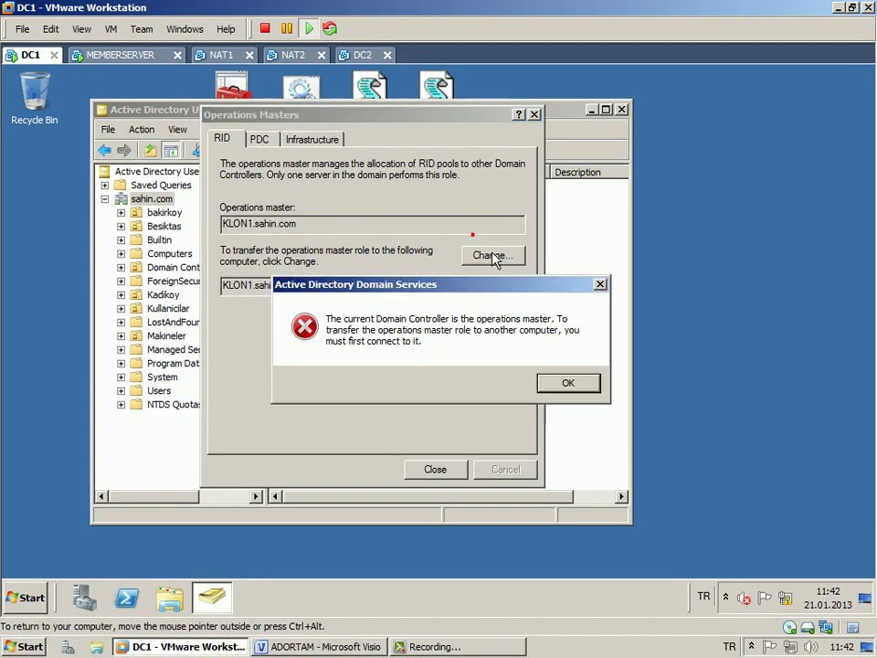
Dismiss the RID transfer error, retry the change, and dismiss the repeated error
{"action": "left_click_drag", "start_coordinate": [438, 288], "coordinate": [479, 289]}
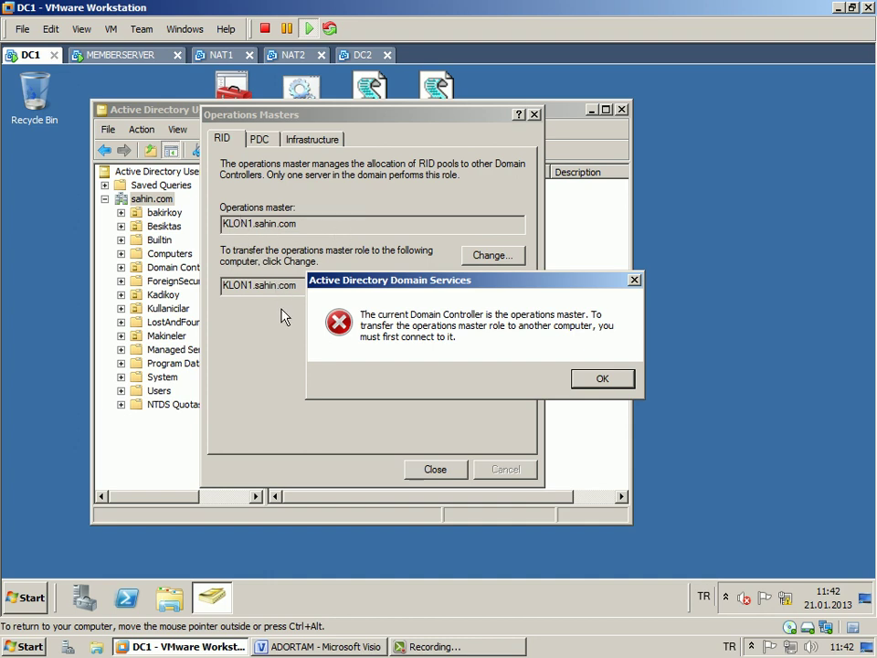
{"action": "left_click", "coordinate": [617, 382]}
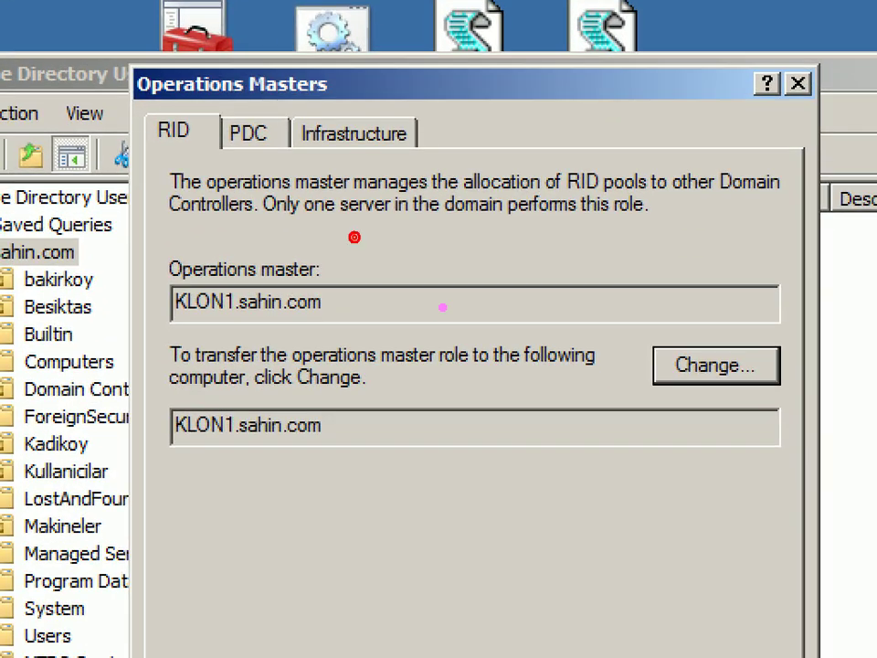
{"action": "left_click_drag", "start_coordinate": [367, 384], "coordinate": [425, 391]}
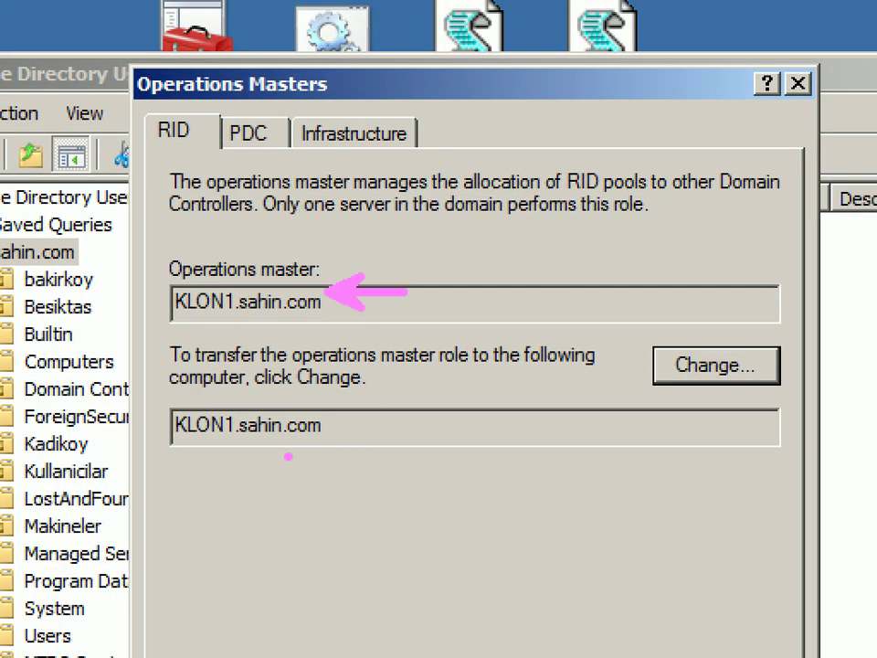
{"action": "mouse_move", "coordinate": [159, 403]}
{"action": "left_mouse_down"}
{"action": "mouse_move", "coordinate": [364, 462]}
{"action": "mouse_move", "coordinate": [347, 455]}
{"action": "left_mouse_up"}
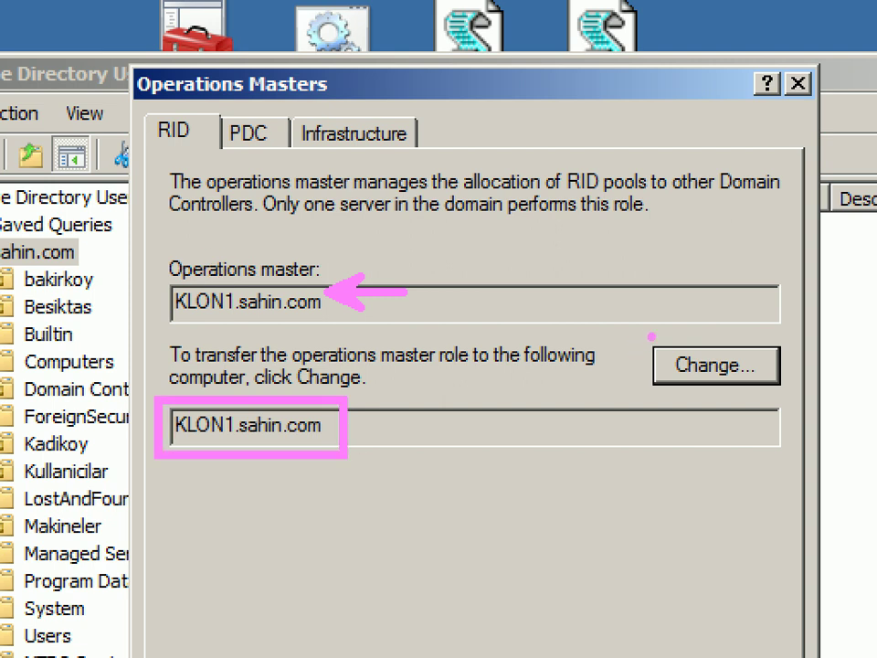
{"action": "left_click_drag", "start_coordinate": [707, 337], "coordinate": [694, 310]}
{"action": "mouse_move", "coordinate": [336, 324]}
{"action": "left_mouse_down"}
{"action": "mouse_move", "coordinate": [370, 365]}
{"action": "mouse_move", "coordinate": [358, 400]}
{"action": "left_mouse_up"}
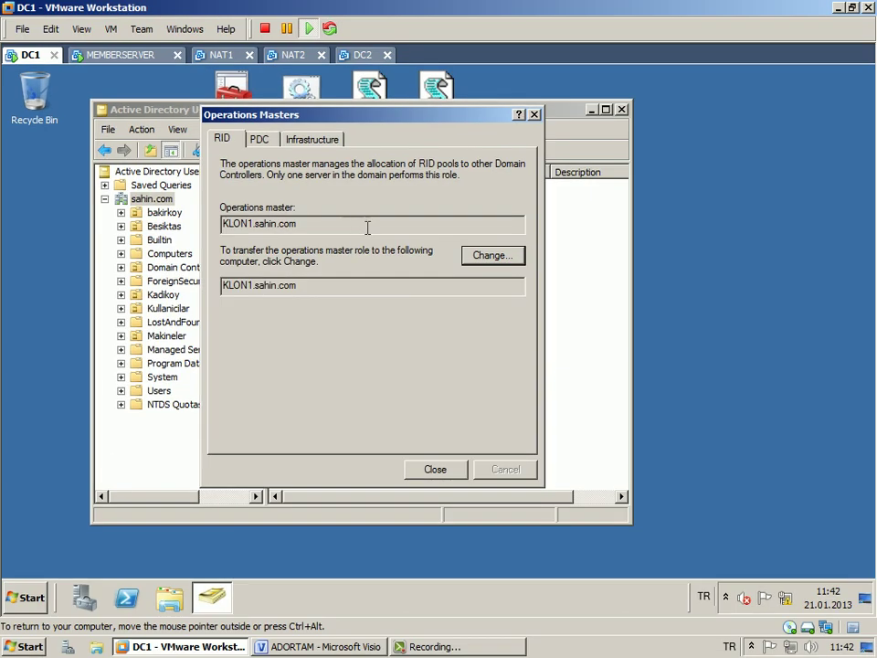
{"action": "left_click", "coordinate": [757, 370]}
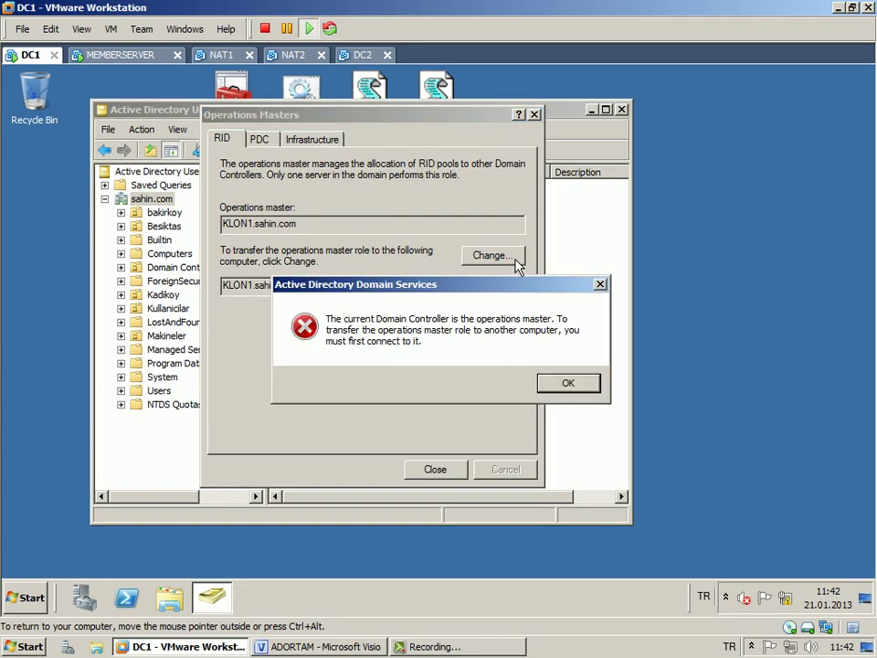
{"action": "left_click", "coordinate": [563, 388]}
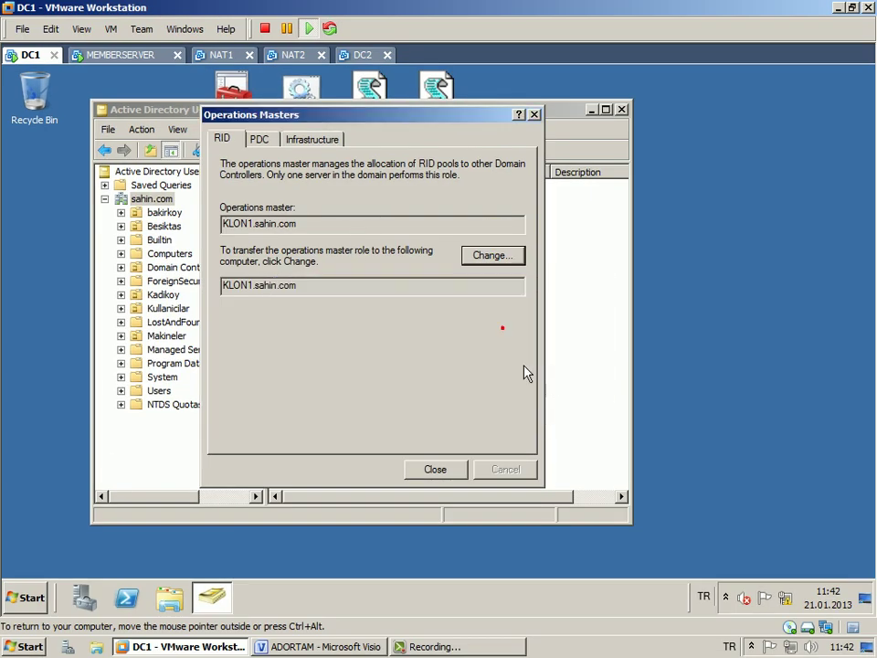
Select the target name KLON1.sahin.com, then switch to the MEMBERSERVER machine
{"action": "left_click_drag", "start_coordinate": [259, 285], "coordinate": [231, 292]}
{"action": "left_click_drag", "start_coordinate": [301, 283], "coordinate": [228, 285]}
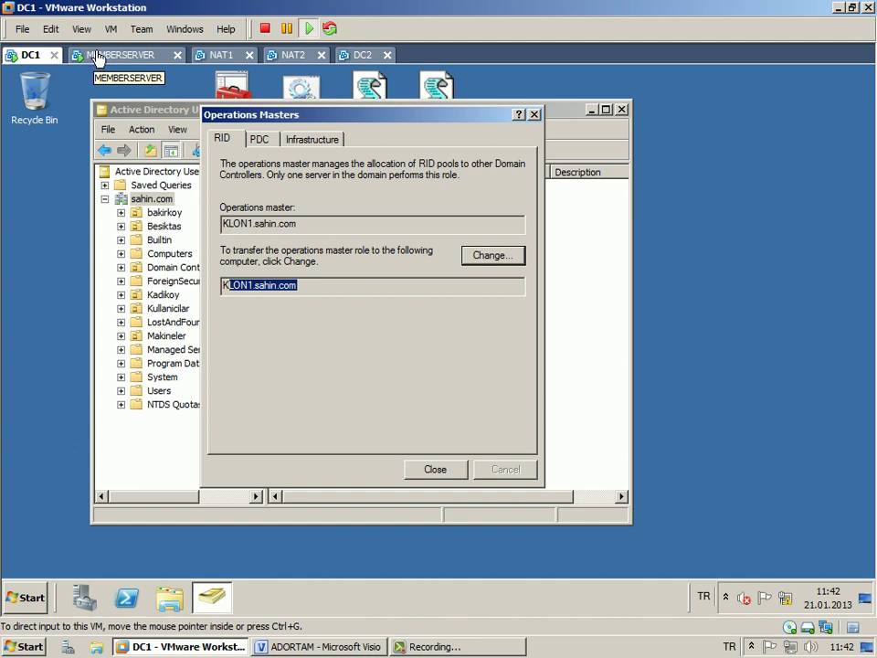
{"action": "left_click_drag", "start_coordinate": [318, 277], "coordinate": [182, 290]}
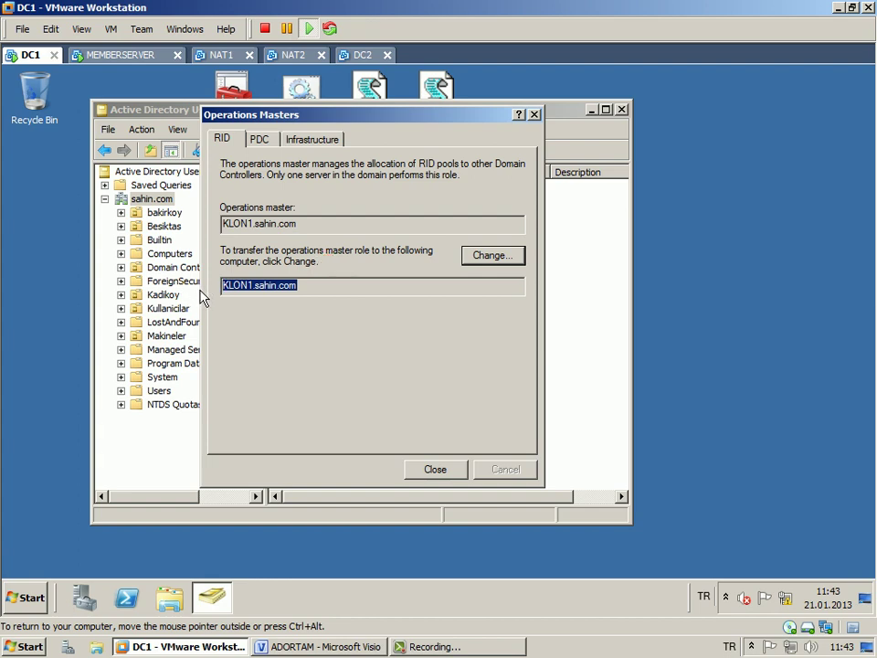
{"action": "left_click", "coordinate": [114, 56]}
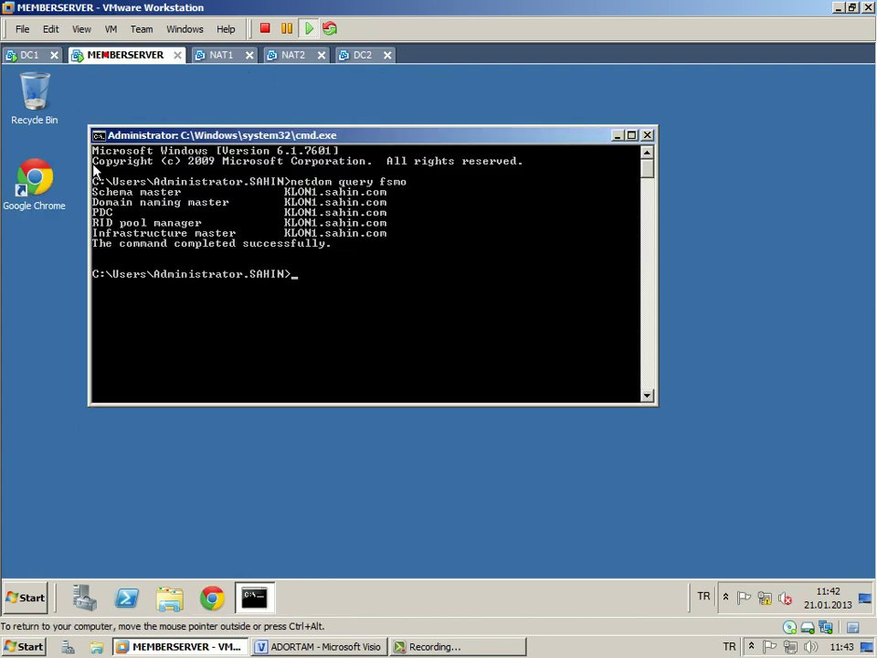
Show MEMBERSERVER's Administrative Tools list, glance at DC1's Operations Masters dialog, then return to MEMBERSERVER
{"action": "left_click", "coordinate": [25, 597]}
{"action": "left_click", "coordinate": [271, 452]}
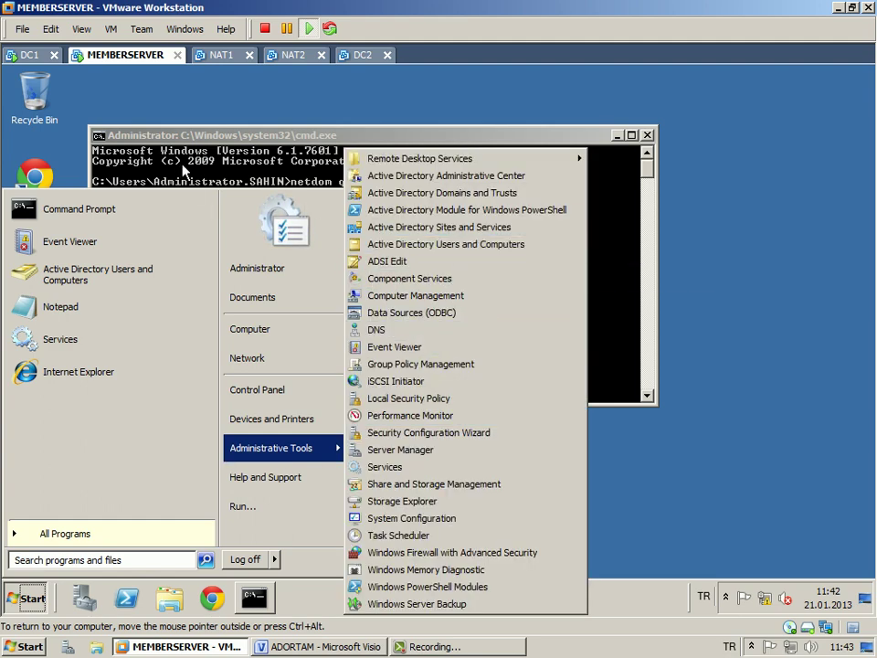
{"action": "left_click", "coordinate": [26, 55]}
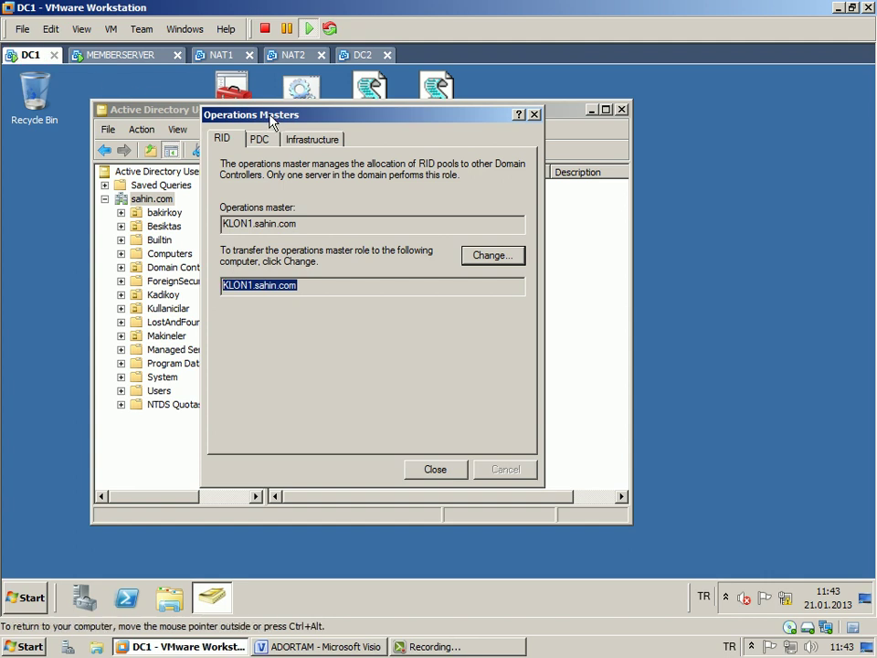
{"action": "left_click_drag", "start_coordinate": [216, 112], "coordinate": [225, 110]}
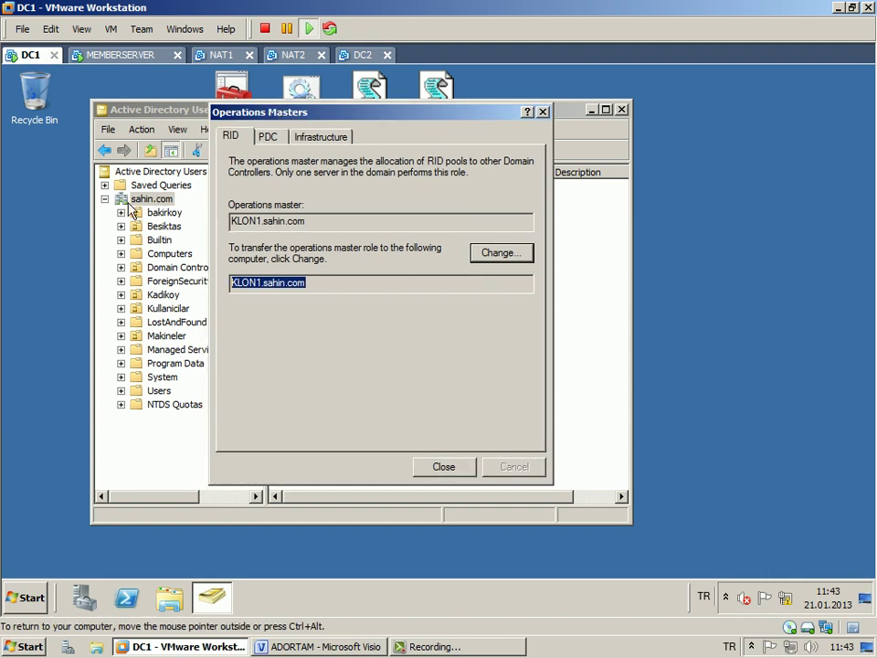
{"action": "left_click", "coordinate": [133, 58]}
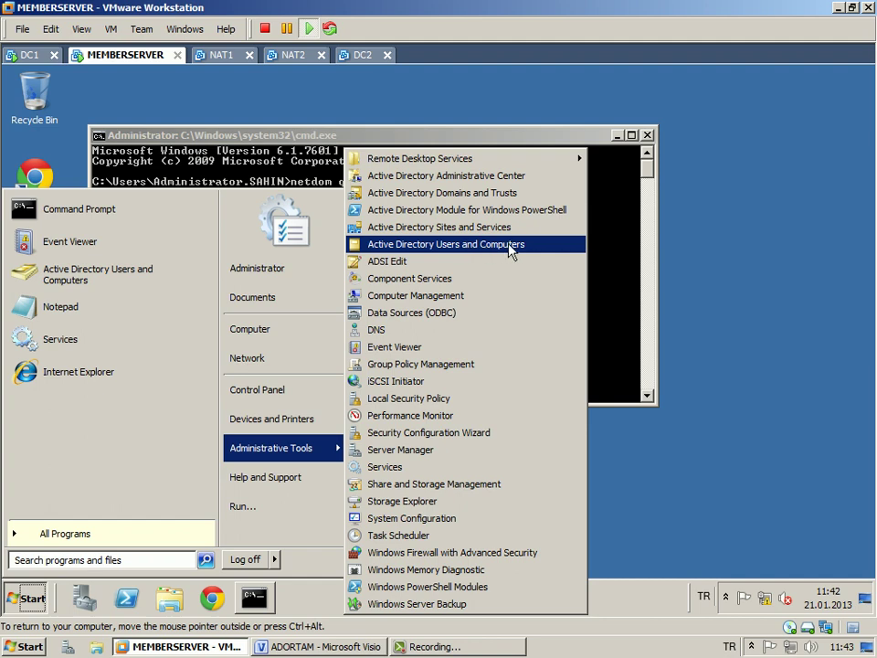
On DC1, close the Operations Masters dialog and reposition Active Directory Users and Computers
{"action": "left_click", "coordinate": [27, 54]}
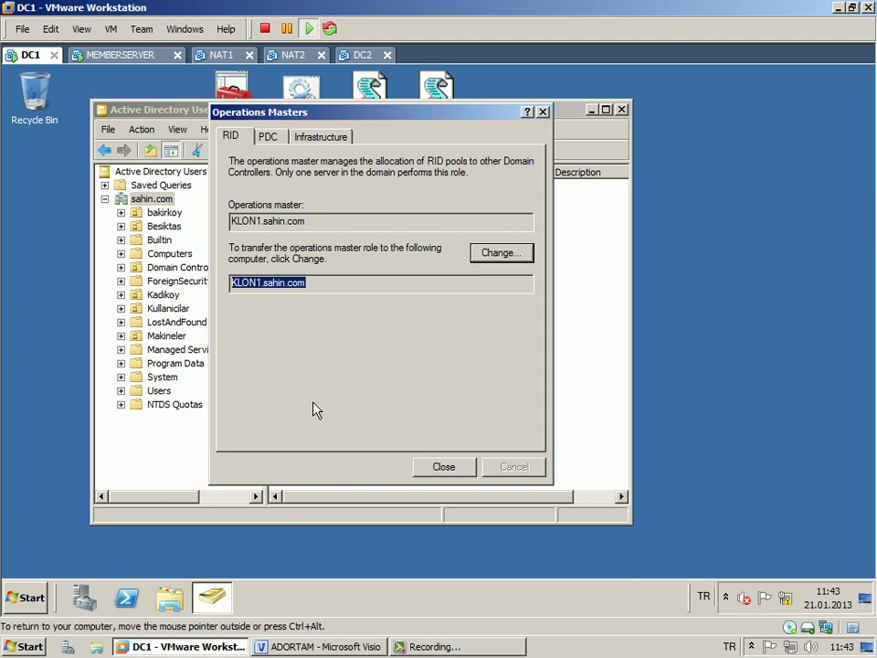
{"action": "left_click", "coordinate": [456, 466]}
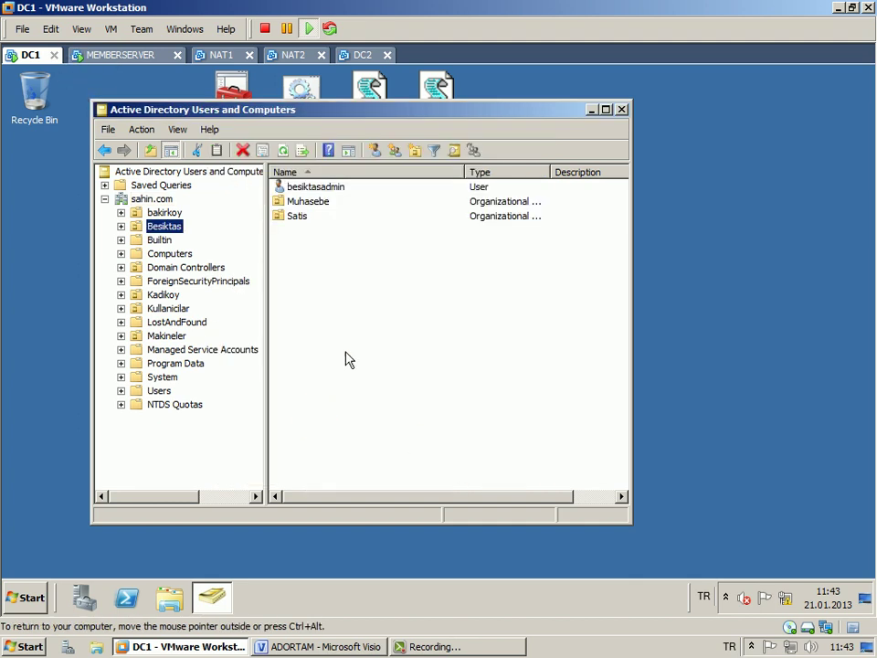
{"action": "left_click_drag", "start_coordinate": [341, 110], "coordinate": [330, 109]}
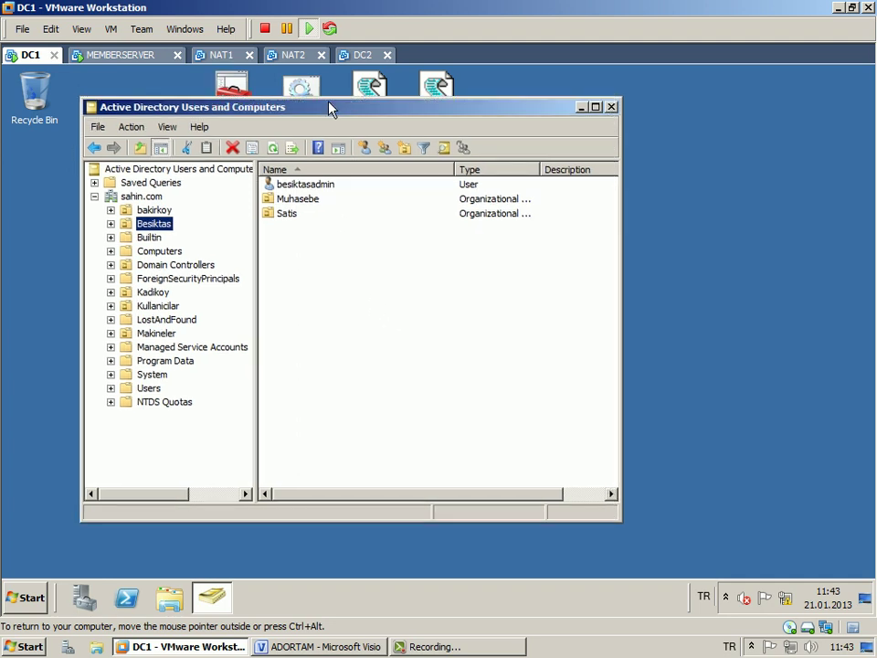
Point Users and Computers at domain controller KLON2.sahin.com and reload the sahin.com tree
{"action": "right_click", "coordinate": [151, 197]}
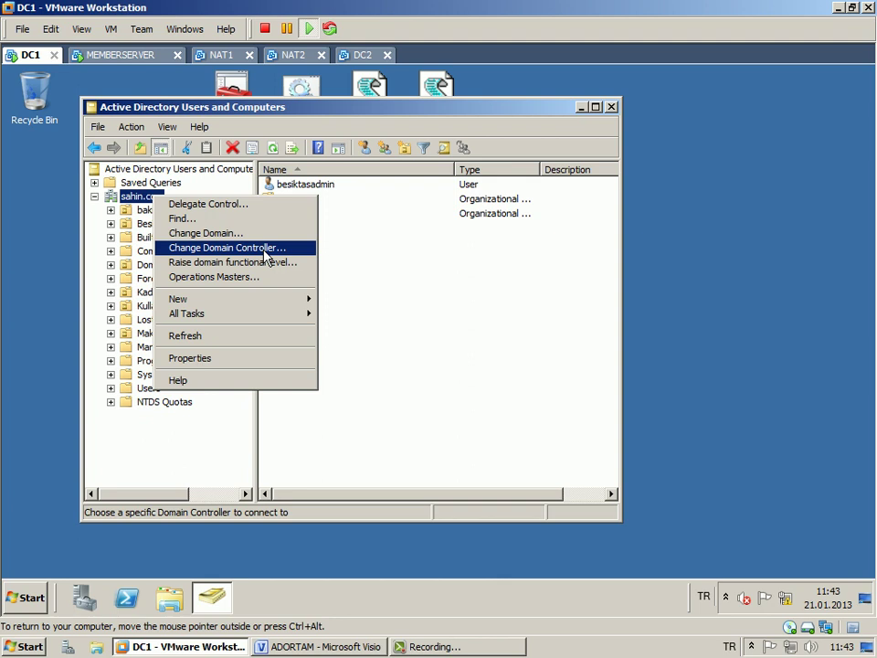
{"action": "left_click", "coordinate": [265, 250]}
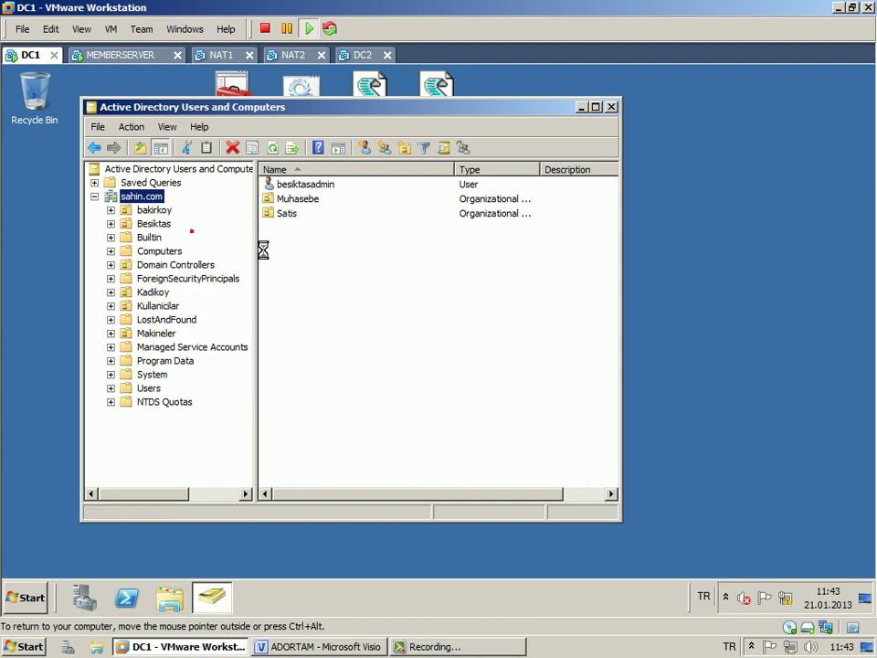
{"action": "left_click", "coordinate": [181, 313]}
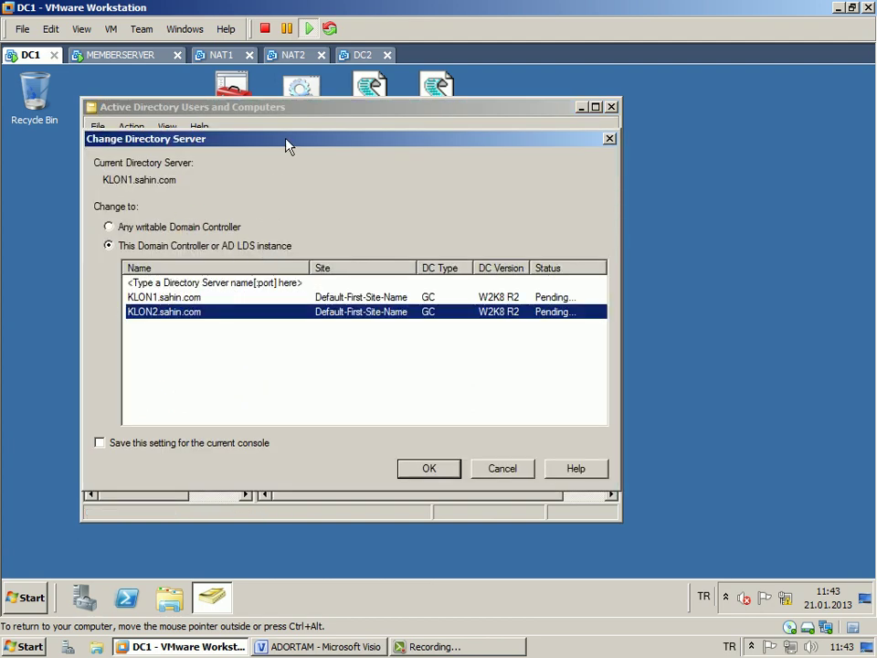
{"action": "left_click_drag", "start_coordinate": [287, 143], "coordinate": [402, 118]}
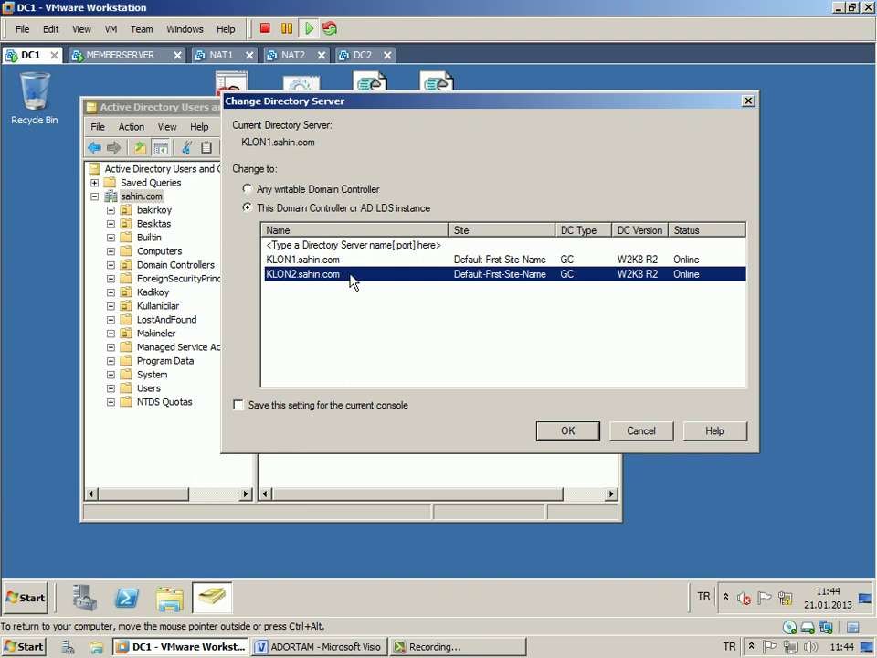
{"action": "left_click", "coordinate": [568, 432]}
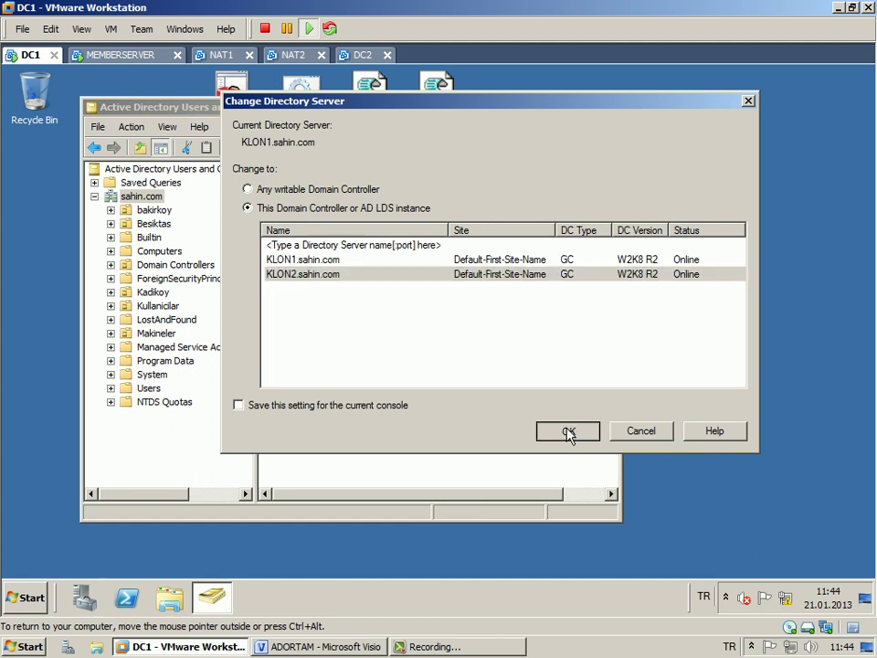
{"action": "left_click", "coordinate": [568, 432]}
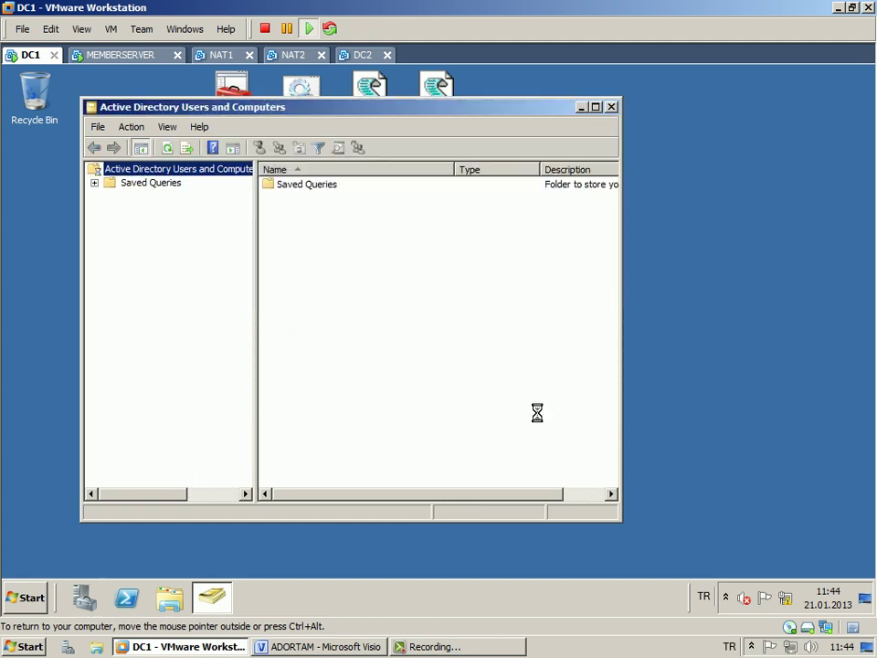
{"action": "left_click", "coordinate": [95, 196]}
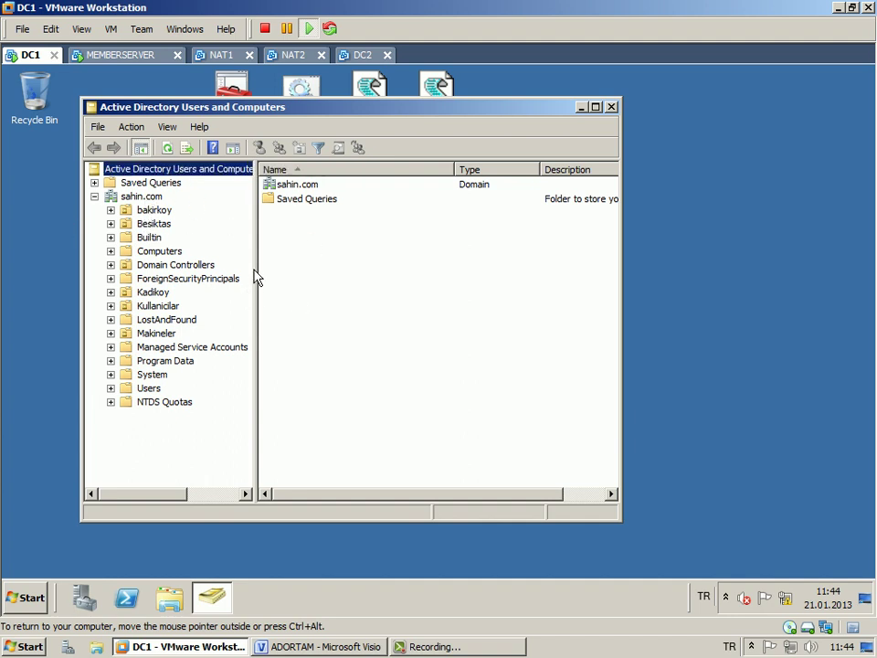
{"action": "right_click", "coordinate": [150, 199]}
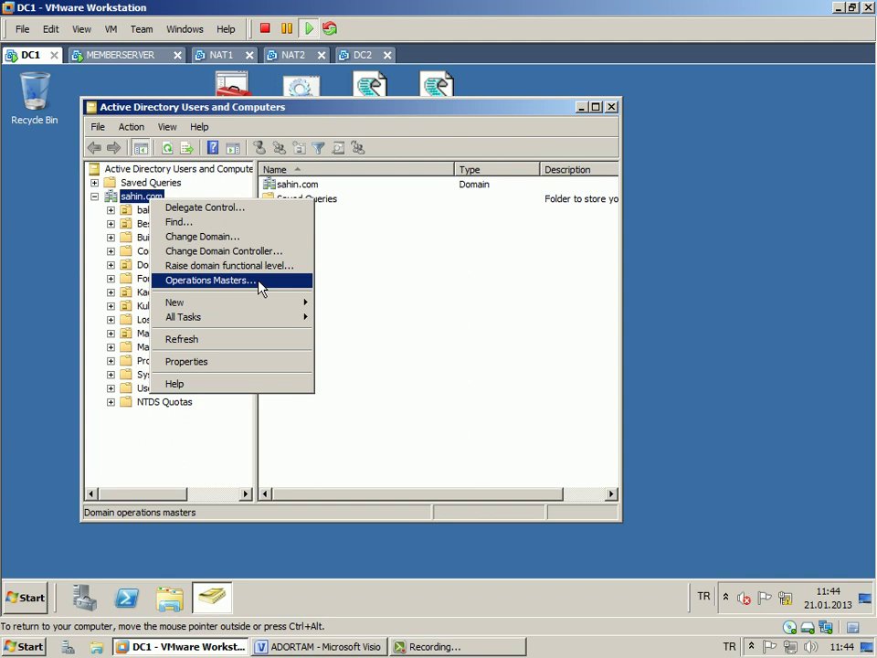
{"action": "left_click", "coordinate": [260, 285]}
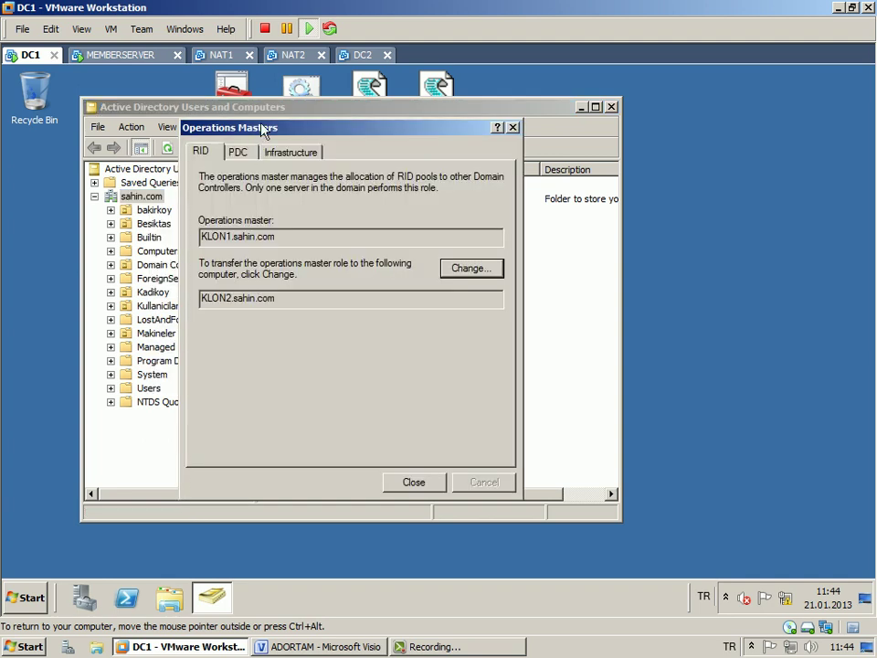
{"action": "left_click_drag", "start_coordinate": [268, 125], "coordinate": [286, 129]}
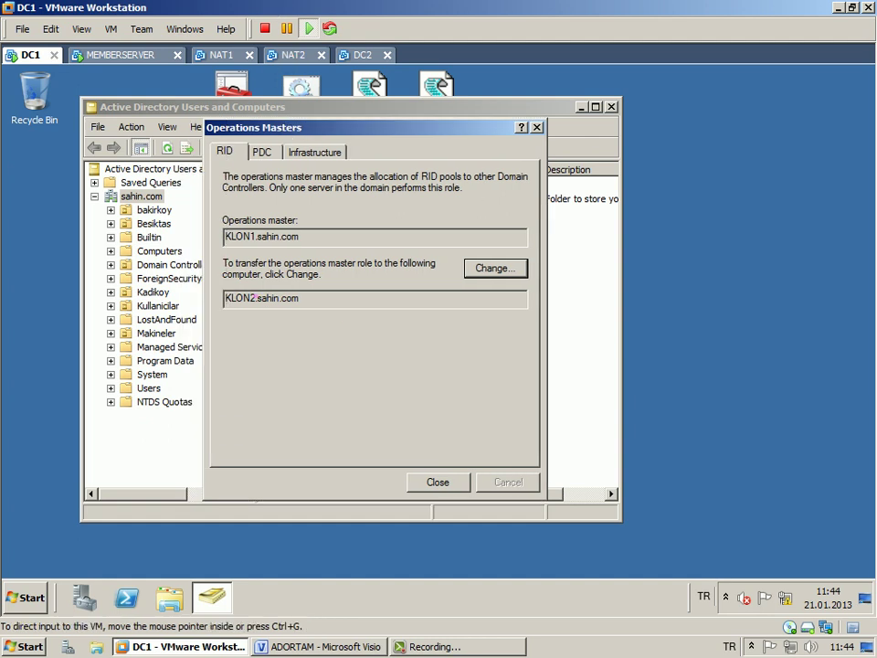
{"action": "left_click_drag", "start_coordinate": [209, 282], "coordinate": [308, 311]}
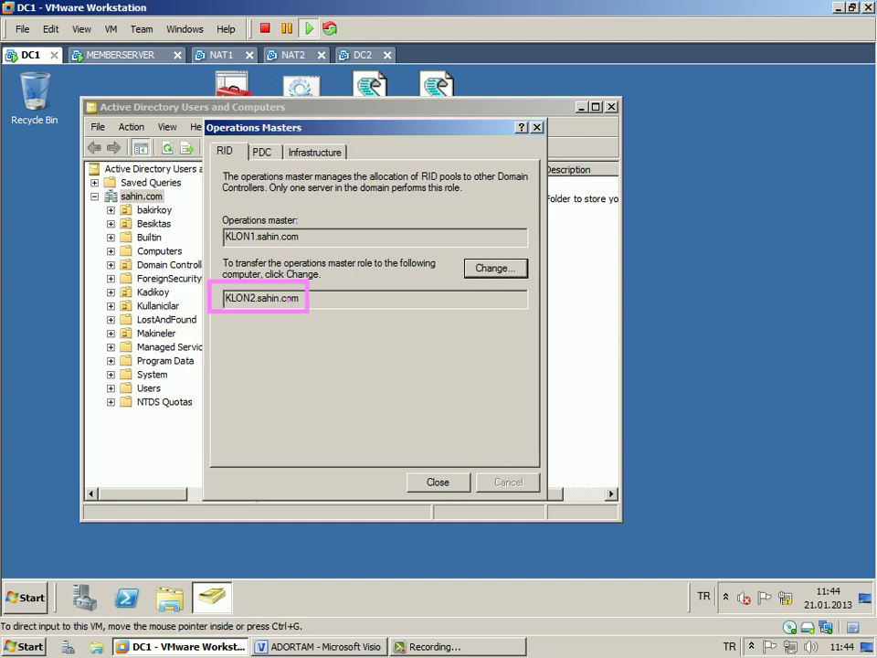
{"action": "mouse_move", "coordinate": [66, 20]}
{"action": "left_mouse_down"}
{"action": "mouse_move", "coordinate": [91, 56]}
{"action": "mouse_move", "coordinate": [172, 79]}
{"action": "left_mouse_up"}
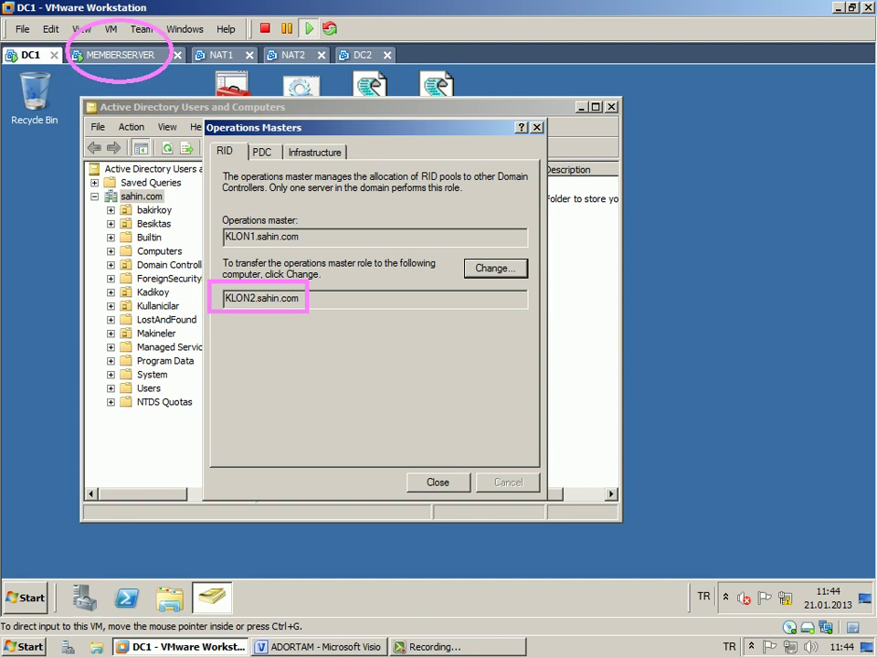
{"action": "mouse_move", "coordinate": [77, 128]}
{"action": "left_mouse_down"}
{"action": "mouse_move", "coordinate": [137, 92]}
{"action": "mouse_move", "coordinate": [292, 108]}
{"action": "mouse_move", "coordinate": [292, 124]}
{"action": "left_mouse_up"}
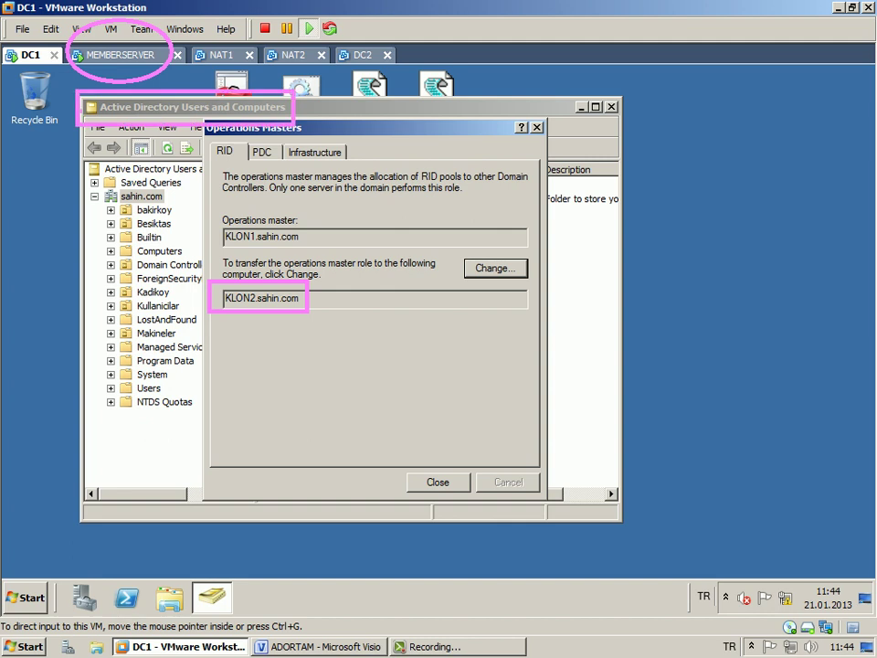
{"action": "left_click_drag", "start_coordinate": [75, 66], "coordinate": [78, 94]}
{"action": "mouse_move", "coordinate": [445, 245]}
{"action": "left_mouse_down"}
{"action": "mouse_move", "coordinate": [505, 239]}
{"action": "mouse_move", "coordinate": [497, 240]}
{"action": "left_mouse_up"}
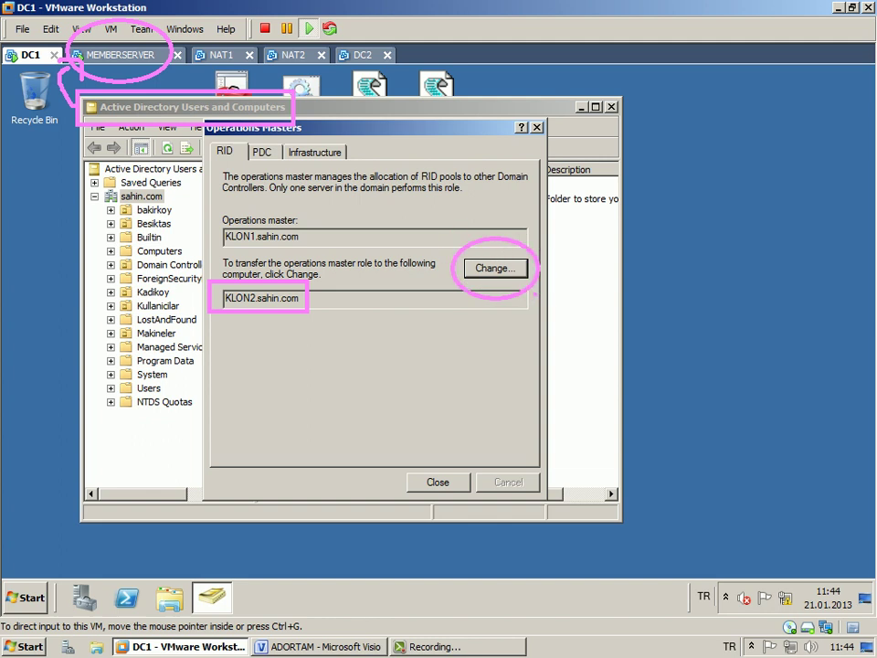
{"action": "key", "text": "Escape"}
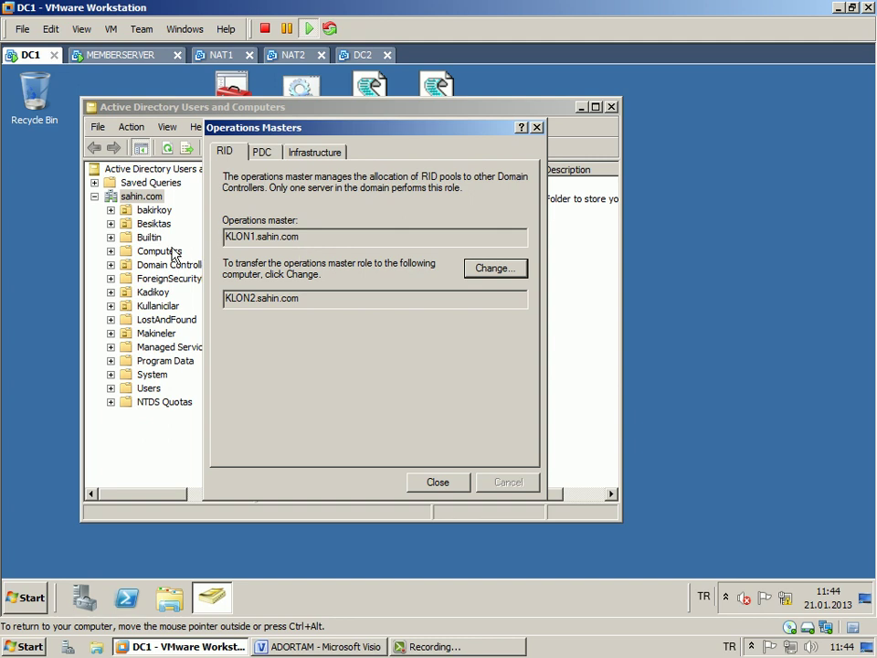
{"action": "left_click", "coordinate": [503, 270]}
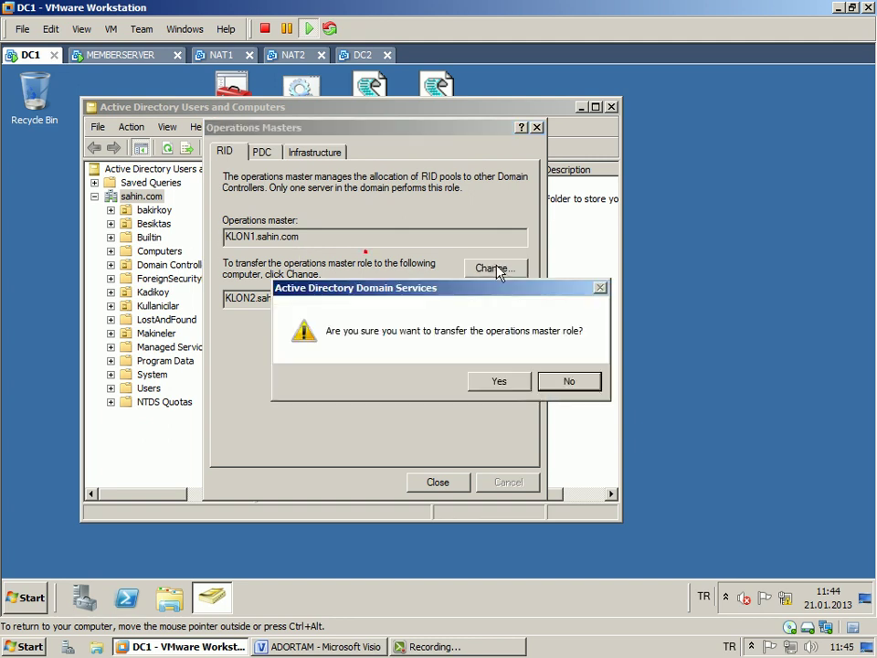
Confirm the RID master transfer and verify the Operations master field reads KLON2.sahin.com
{"action": "left_click", "coordinate": [500, 382]}
{"action": "left_click", "coordinate": [556, 383]}
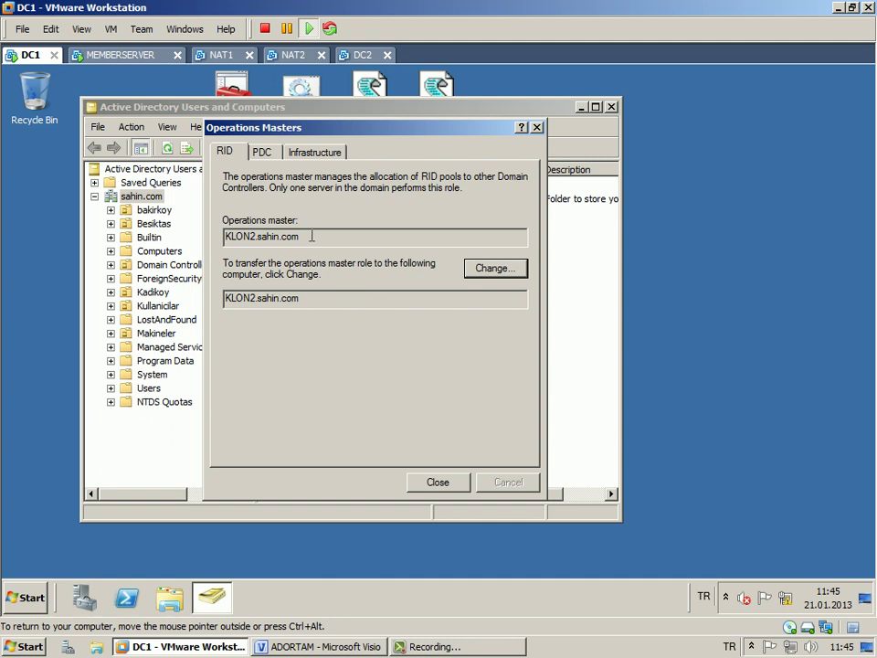
{"action": "left_click_drag", "start_coordinate": [300, 237], "coordinate": [210, 234]}
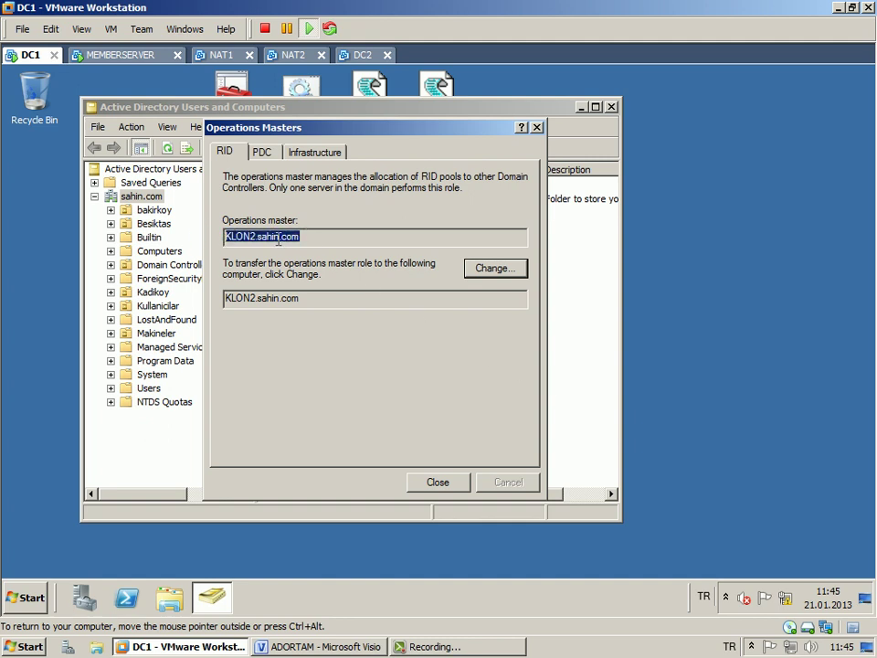
{"action": "left_click", "coordinate": [348, 240]}
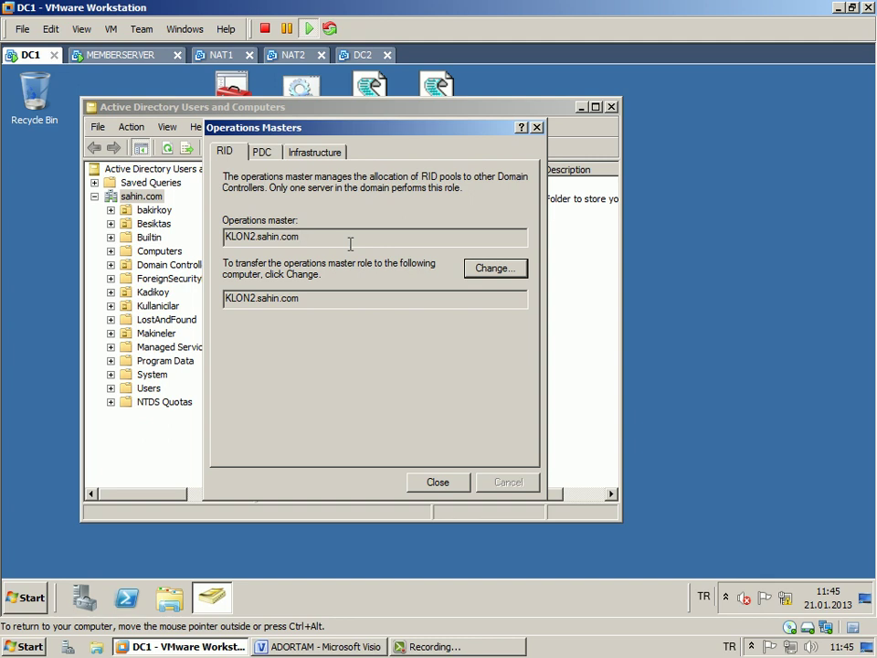
Transfer the PDC role to KLON2.sahin.com, confirming and dismissing the success message
{"action": "left_click", "coordinate": [263, 150]}
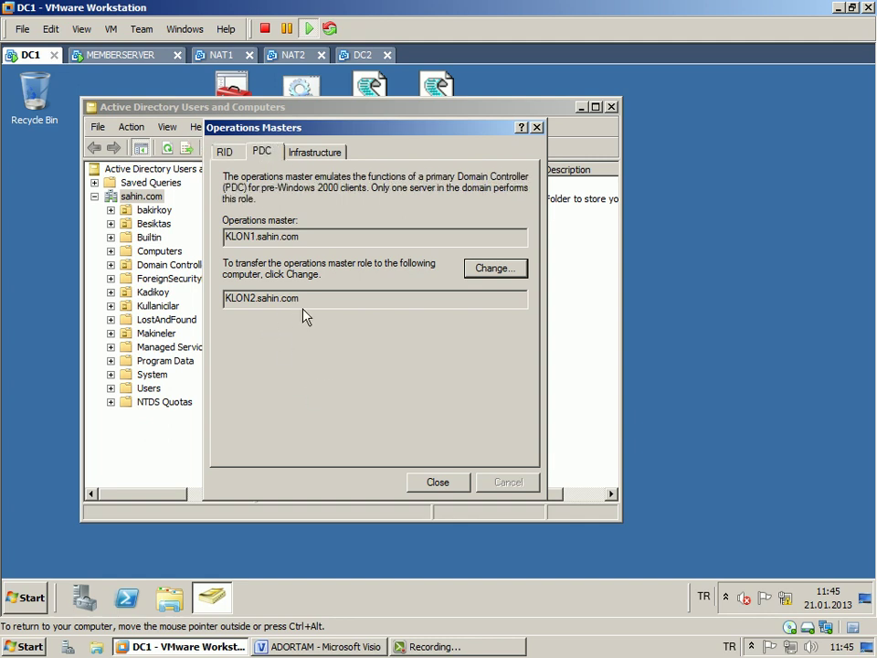
{"action": "left_click", "coordinate": [489, 272]}
{"action": "left_click", "coordinate": [499, 380]}
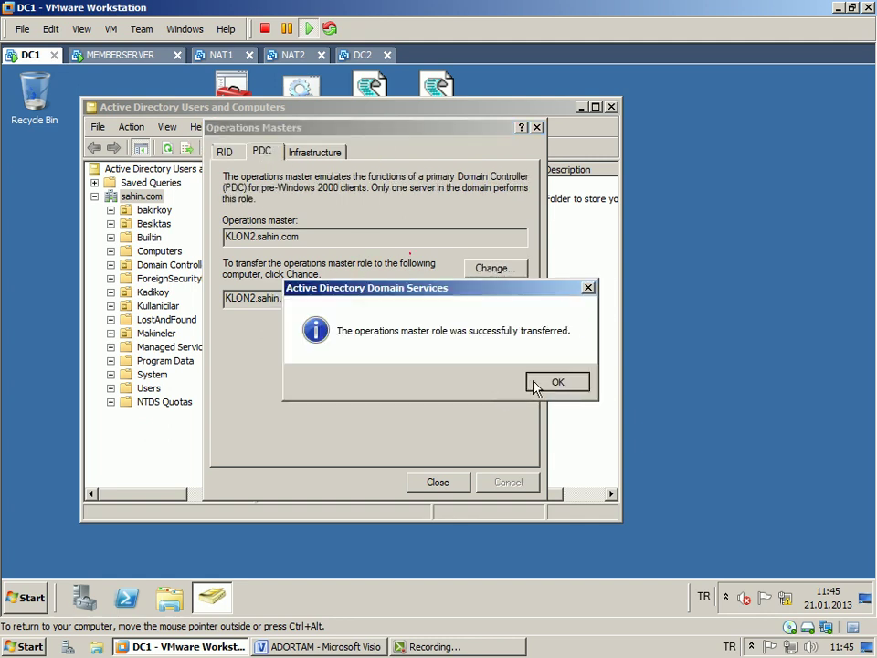
{"action": "left_click", "coordinate": [535, 382]}
Transfer the Infrastructure role to KLON2.sahin.com, confirming and dismissing the success message
{"action": "left_click", "coordinate": [313, 149]}
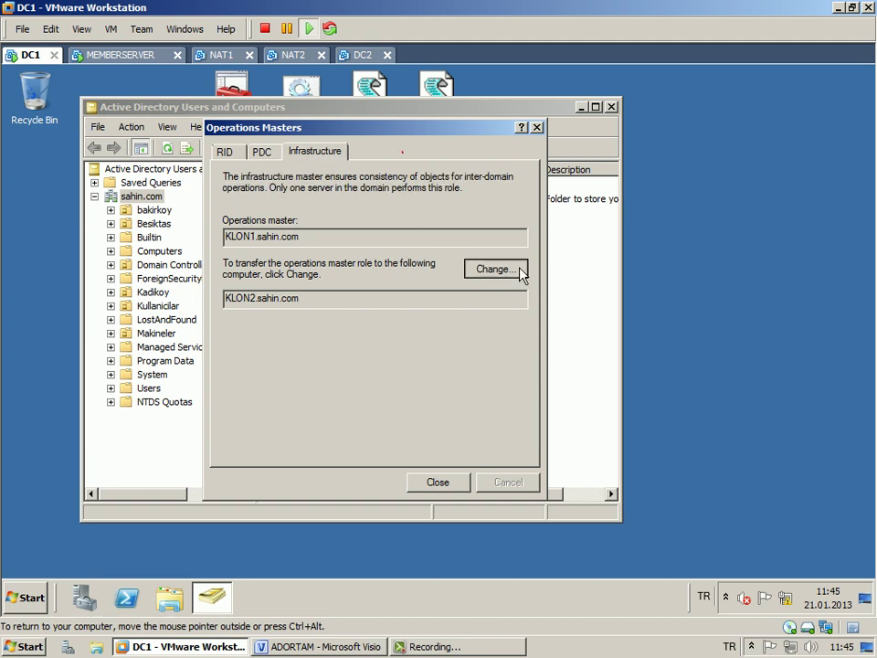
{"action": "left_click", "coordinate": [517, 270]}
{"action": "left_click", "coordinate": [505, 386]}
{"action": "left_click", "coordinate": [539, 382]}
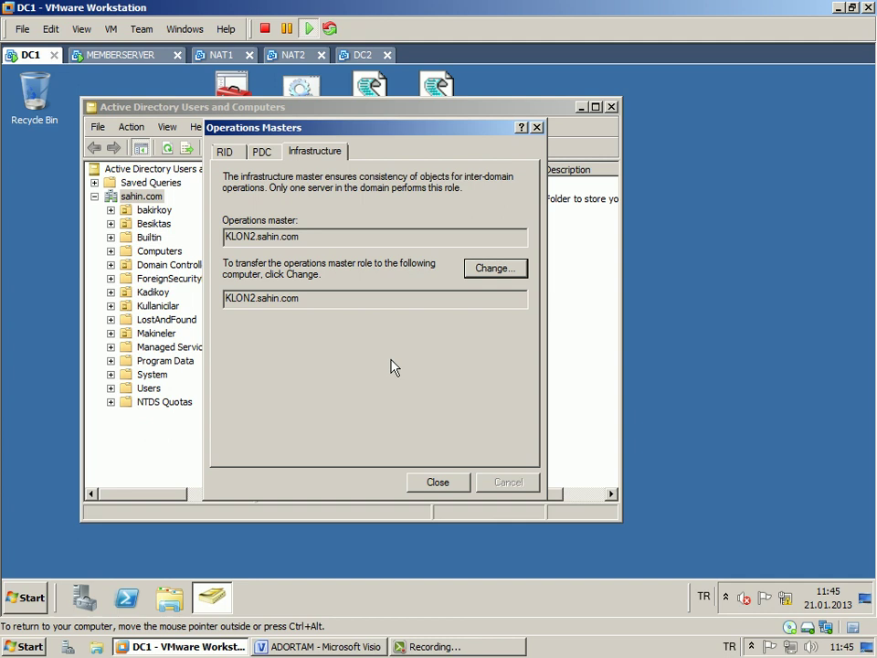
Recheck the PDC, RID and Infrastructure tabs to confirm KLON2.sahin.com holds each role
{"action": "left_click", "coordinate": [265, 153]}
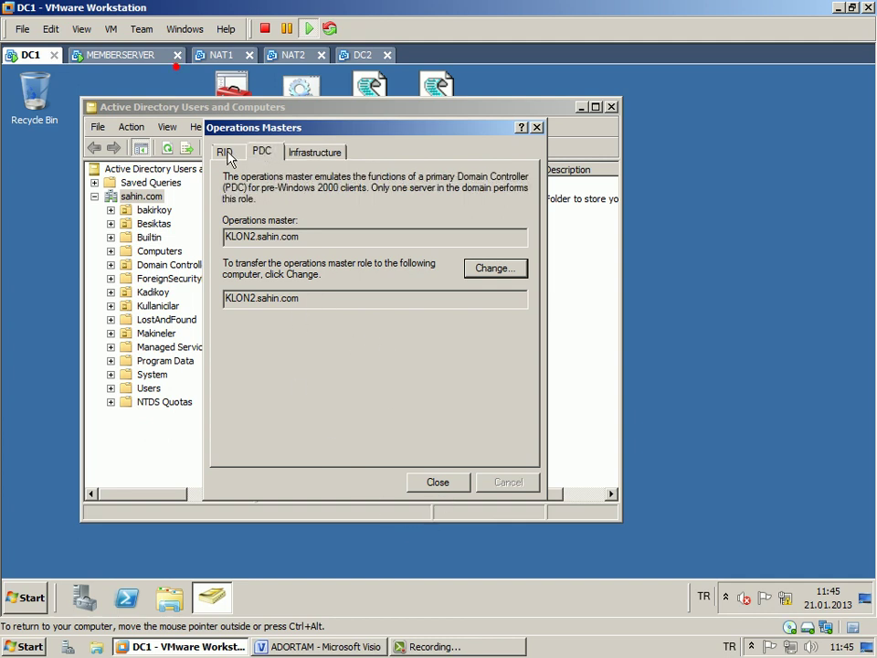
{"action": "left_click", "coordinate": [228, 153]}
{"action": "left_click", "coordinate": [259, 153]}
{"action": "left_click", "coordinate": [304, 153]}
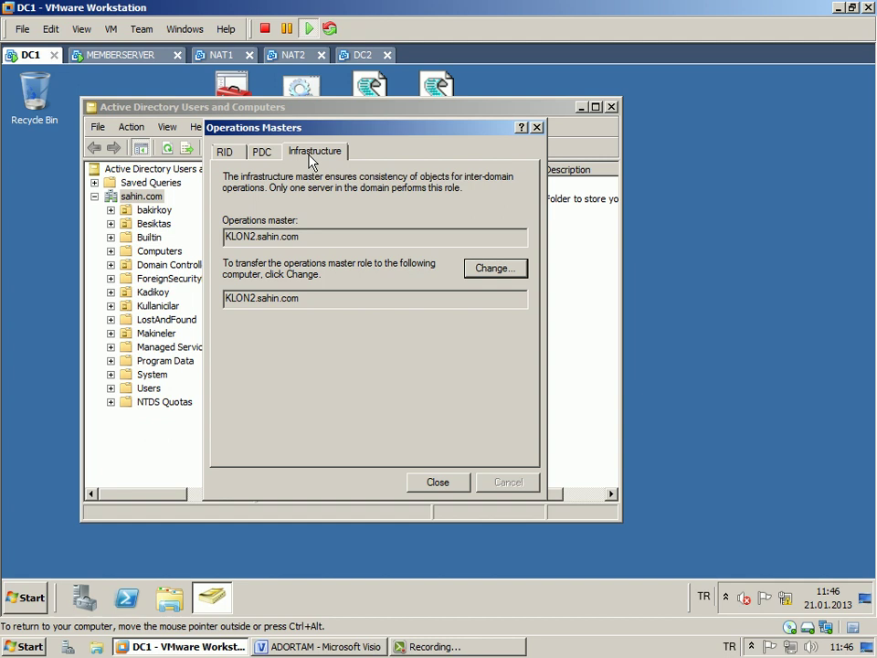
{"action": "left_click_drag", "start_coordinate": [300, 133], "coordinate": [332, 128]}
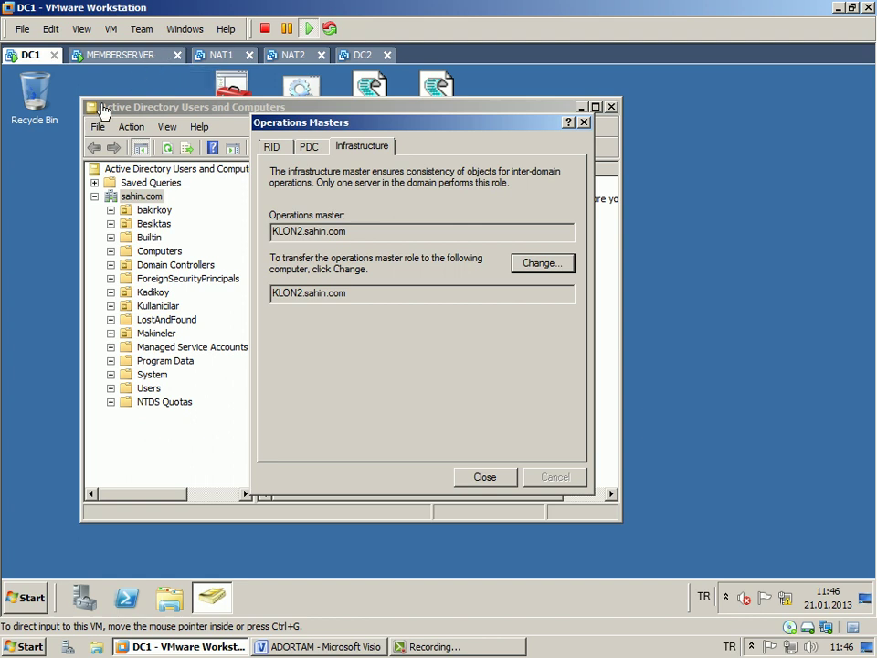
{"action": "key", "text": "super"}
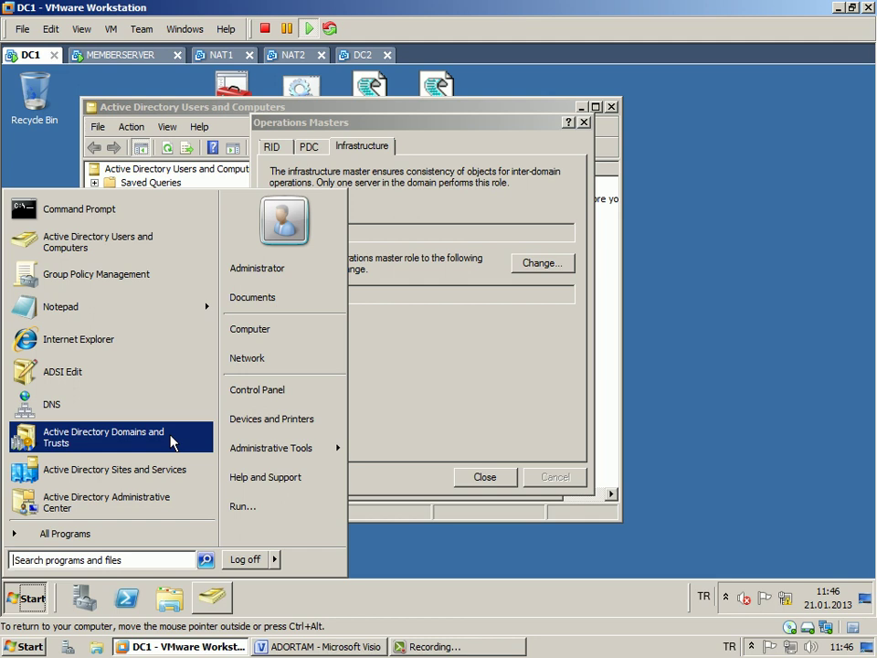
Launch a command prompt on DC1 by running cmd from the Run dialog
{"action": "left_click", "coordinate": [508, 352]}
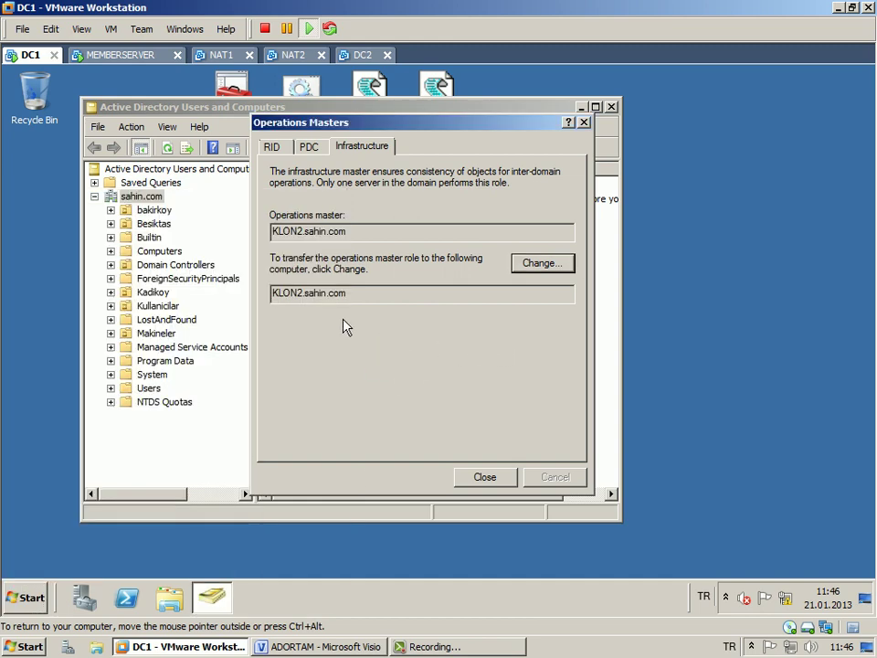
{"action": "left_click", "coordinate": [27, 597]}
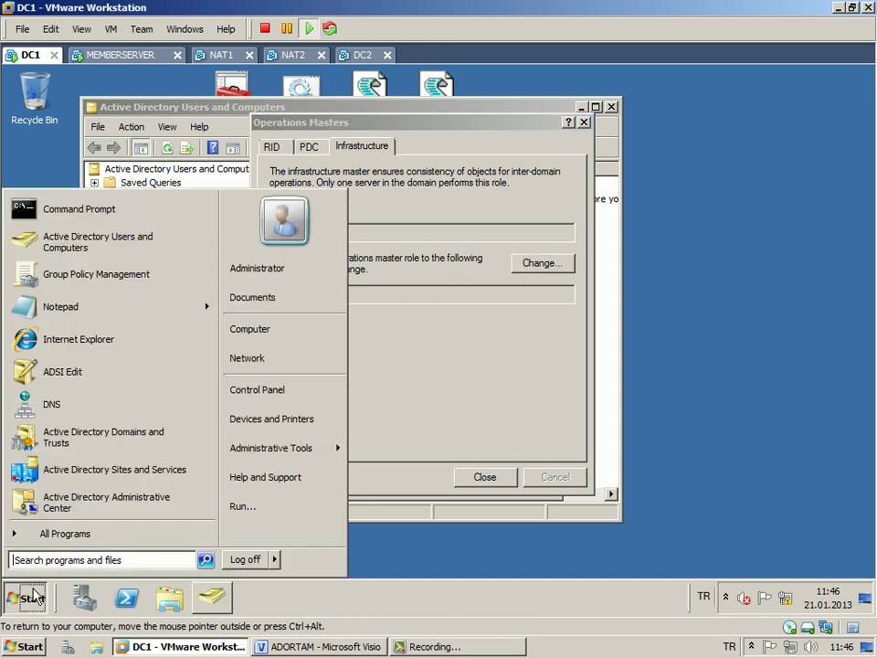
{"action": "left_click", "coordinate": [298, 508]}
{"action": "type", "text": "cmd"}
{"action": "key", "text": "Return"}
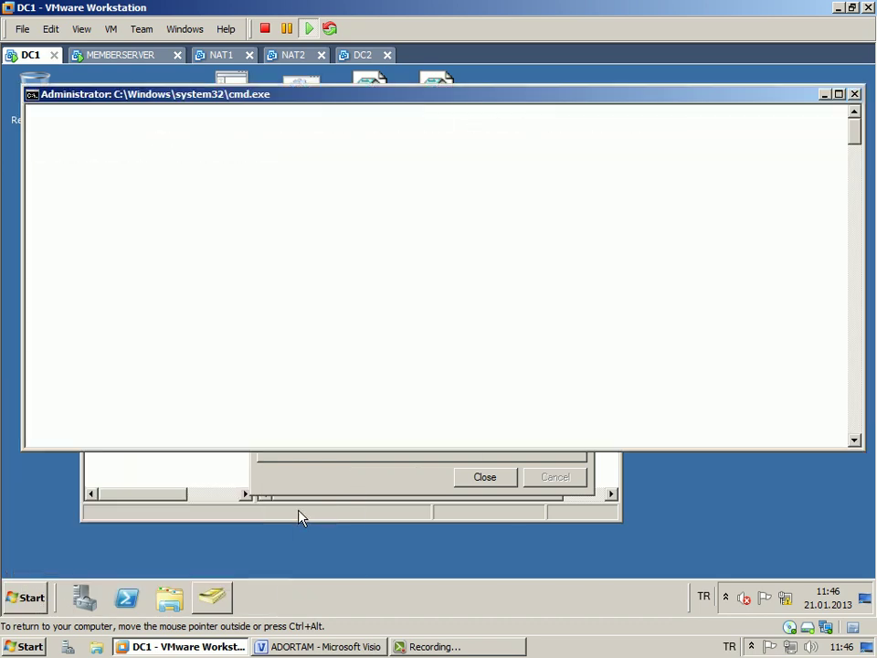
Run netdom query fsmo to list the current FSMO role holders
{"action": "type", "text": "netdo"}
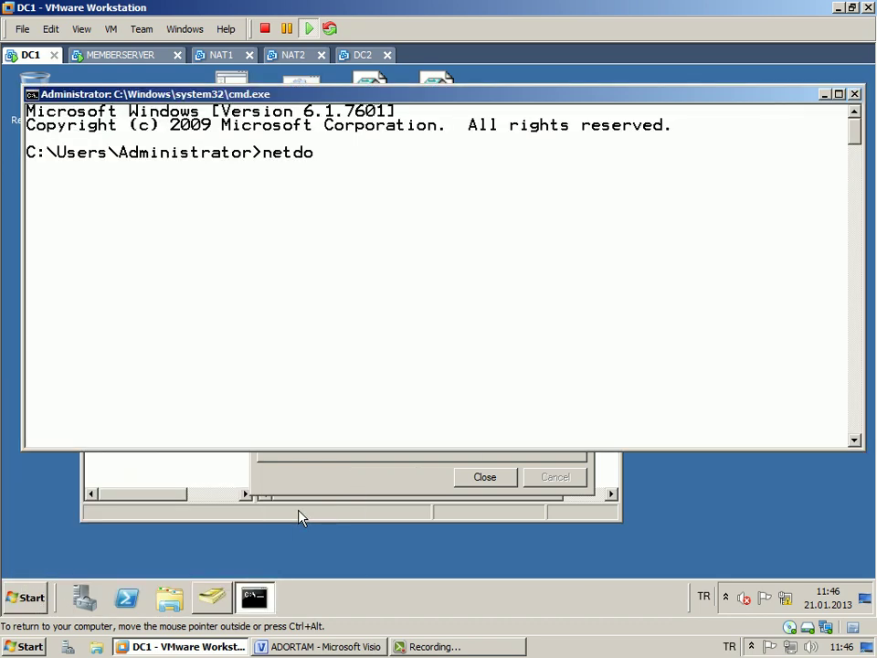
{"action": "type", "text": "m query fsmo"}
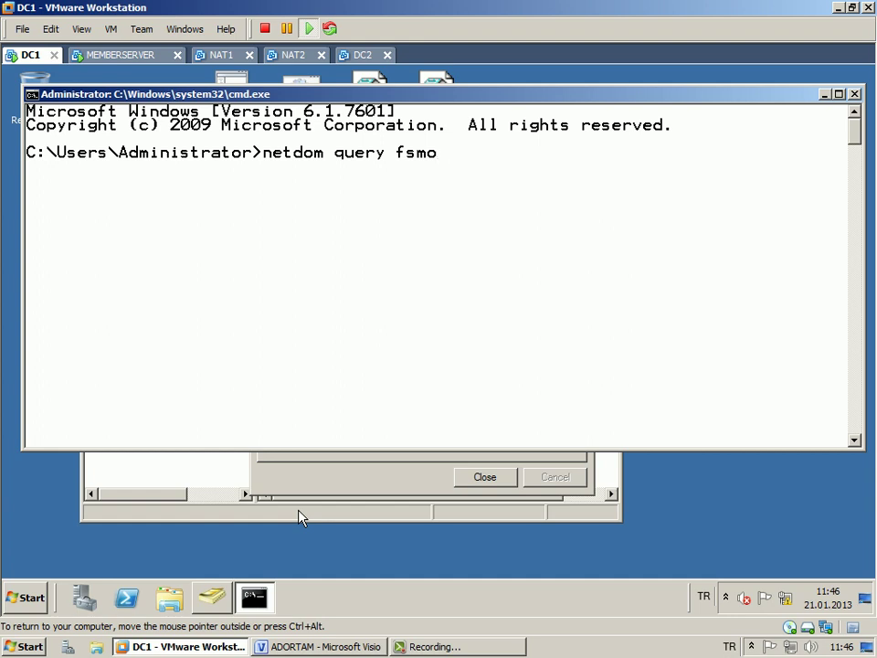
{"action": "key", "text": "Return"}
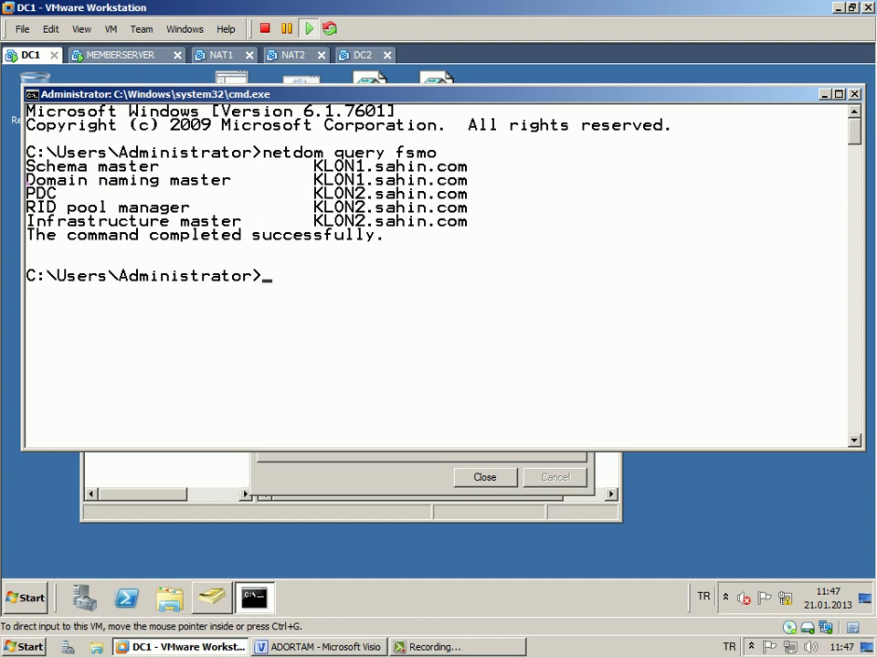
{"action": "mouse_move", "coordinate": [23, 182]}
{"action": "left_mouse_down"}
{"action": "mouse_move", "coordinate": [73, 201]}
{"action": "mouse_move", "coordinate": [476, 234]}
{"action": "left_mouse_up"}
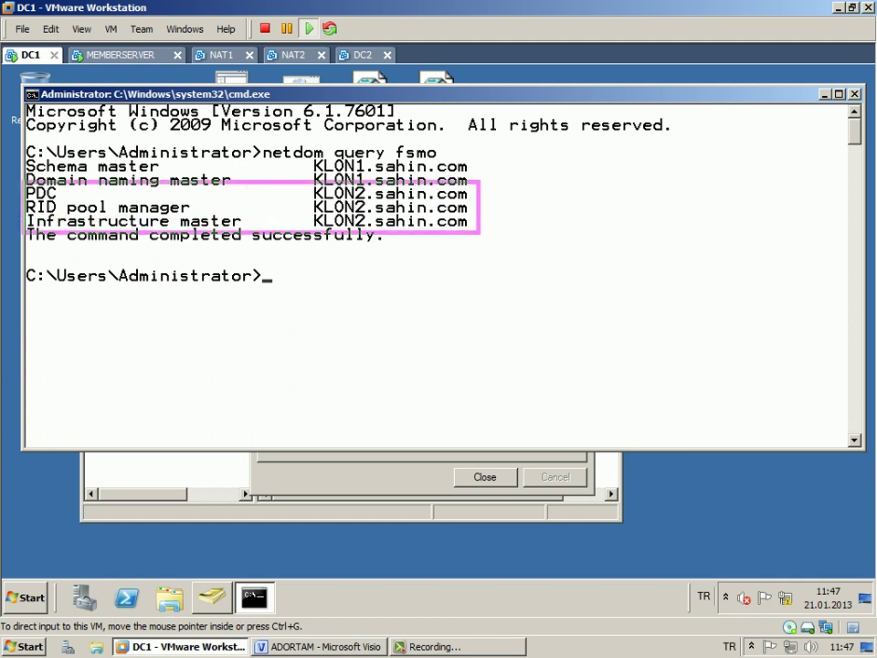
{"action": "left_click_drag", "start_coordinate": [472, 152], "coordinate": [483, 181]}
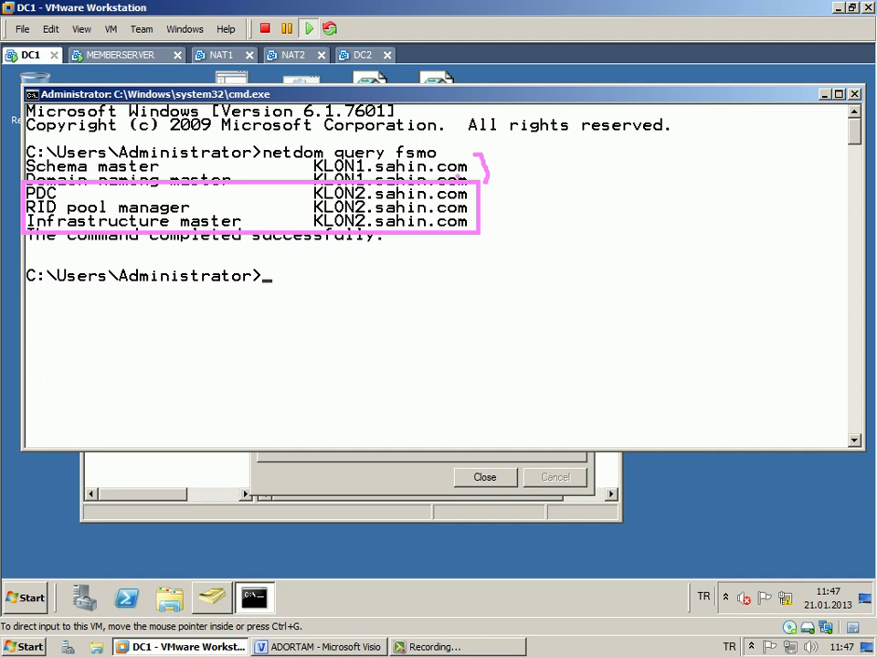
{"action": "mouse_move", "coordinate": [216, 62]}
{"action": "left_mouse_down"}
{"action": "mouse_move", "coordinate": [228, 27]}
{"action": "mouse_move", "coordinate": [242, 60]}
{"action": "mouse_move", "coordinate": [255, 34]}
{"action": "left_mouse_up"}
{"action": "left_click_drag", "start_coordinate": [313, 38], "coordinate": [314, 60]}
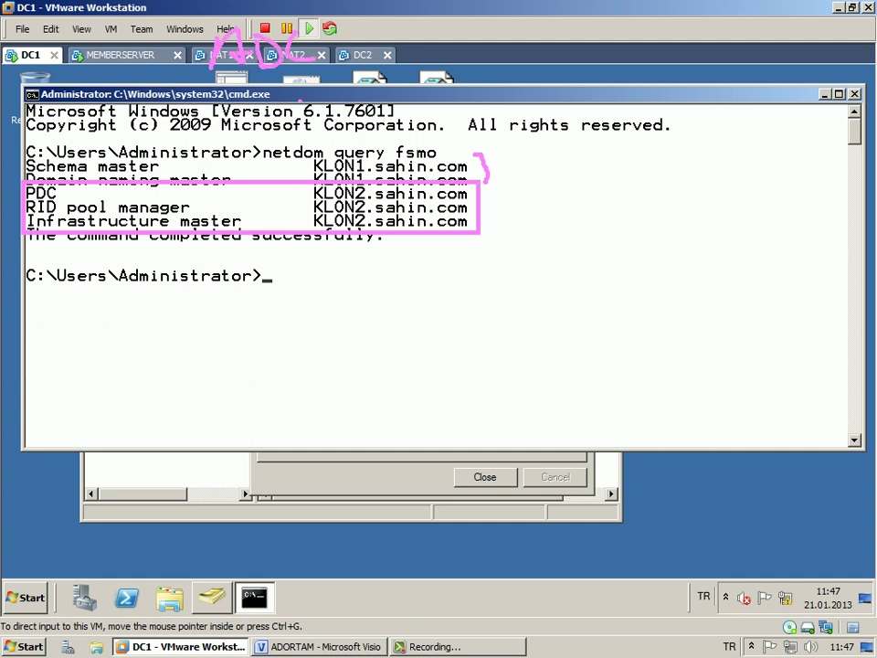
{"action": "left_click_drag", "start_coordinate": [321, 163], "coordinate": [259, 86]}
{"action": "mouse_move", "coordinate": [294, 185]}
{"action": "left_mouse_down"}
{"action": "mouse_move", "coordinate": [82, 65]}
{"action": "mouse_move", "coordinate": [41, 53]}
{"action": "mouse_move", "coordinate": [58, 53]}
{"action": "left_mouse_up"}
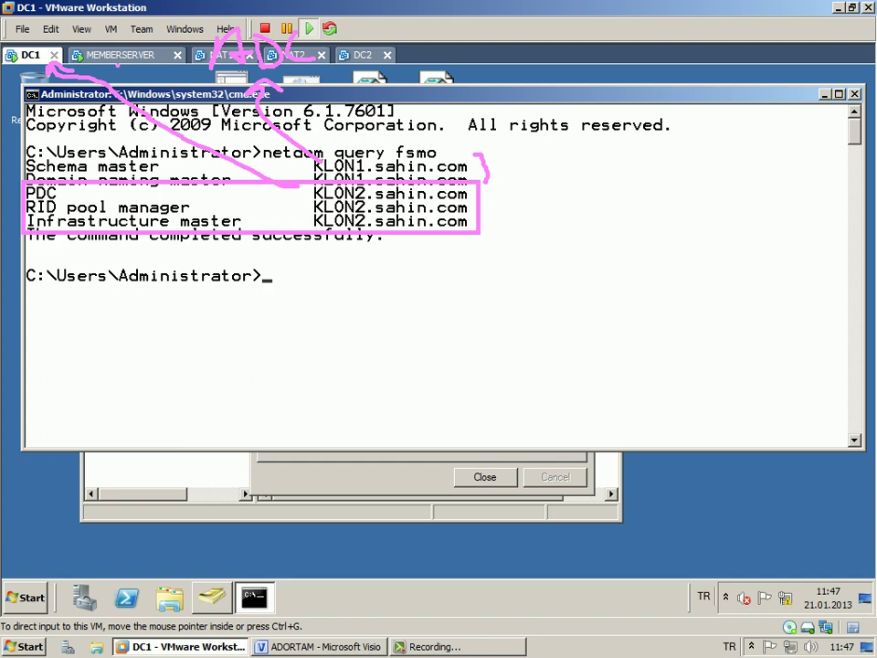
{"action": "key", "text": "Escape"}
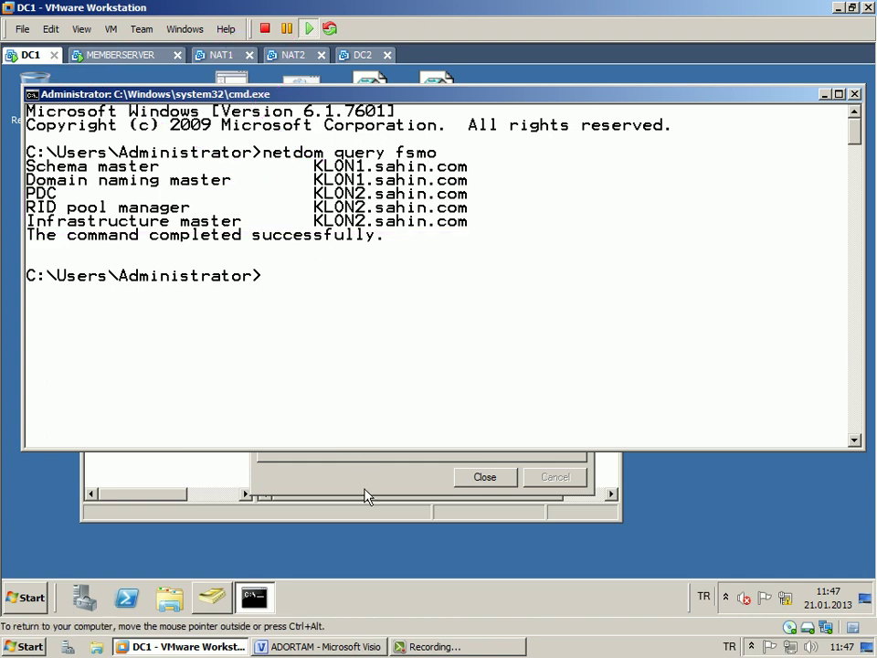
Launch Active Directory Domains and Trusts from the guest's program list
{"action": "left_click", "coordinate": [364, 480]}
{"action": "left_click", "coordinate": [22, 594]}
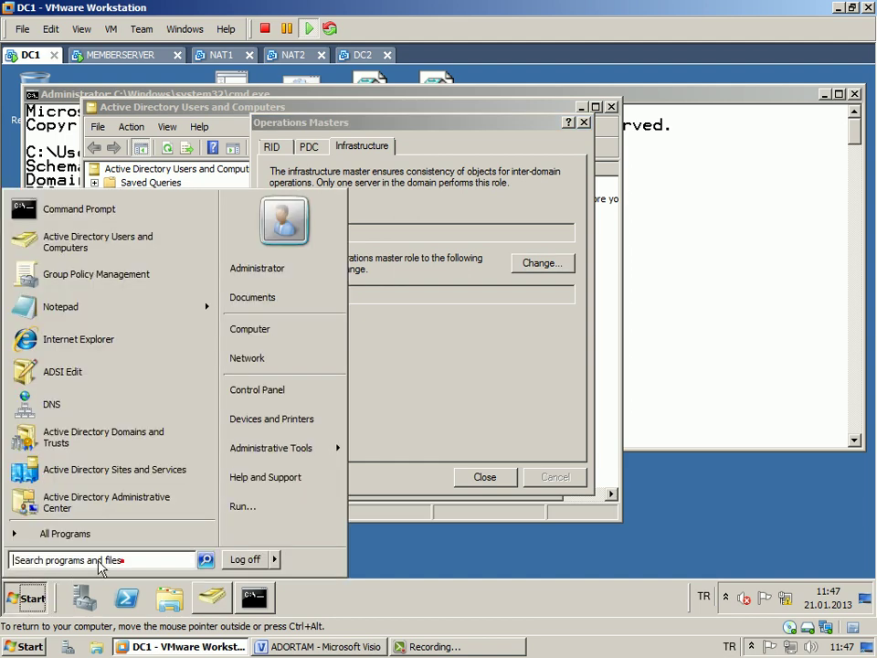
{"action": "left_click", "coordinate": [165, 438]}
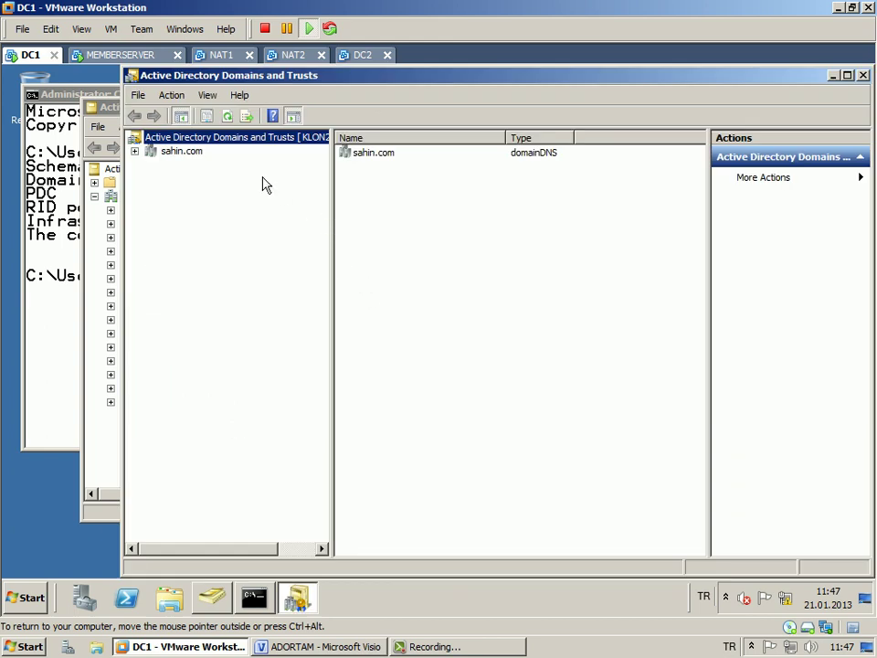
Change the domain naming master to KLON2.sahin.com via Operations Master, then close the window
{"action": "right_click", "coordinate": [222, 143]}
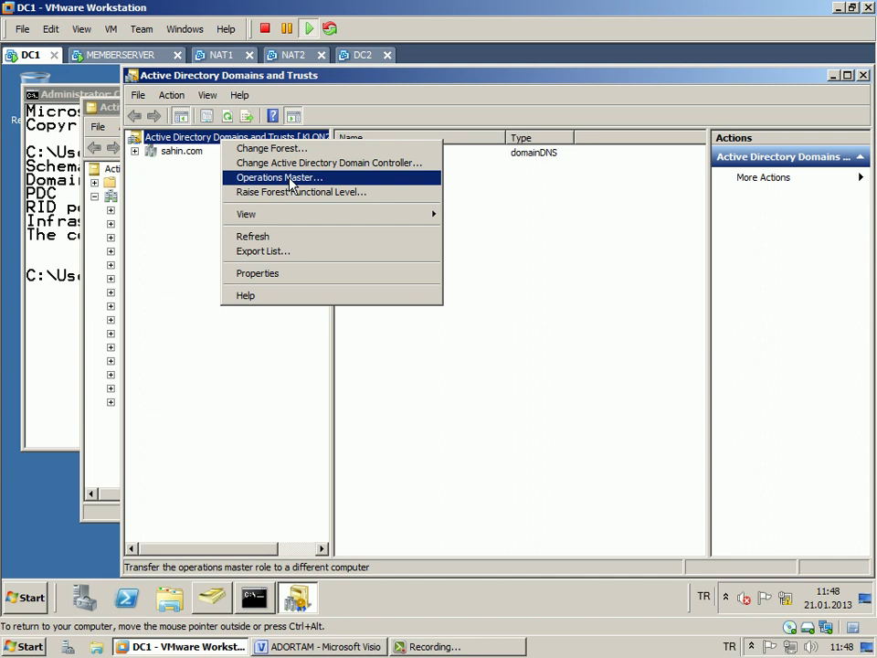
{"action": "left_click", "coordinate": [290, 180]}
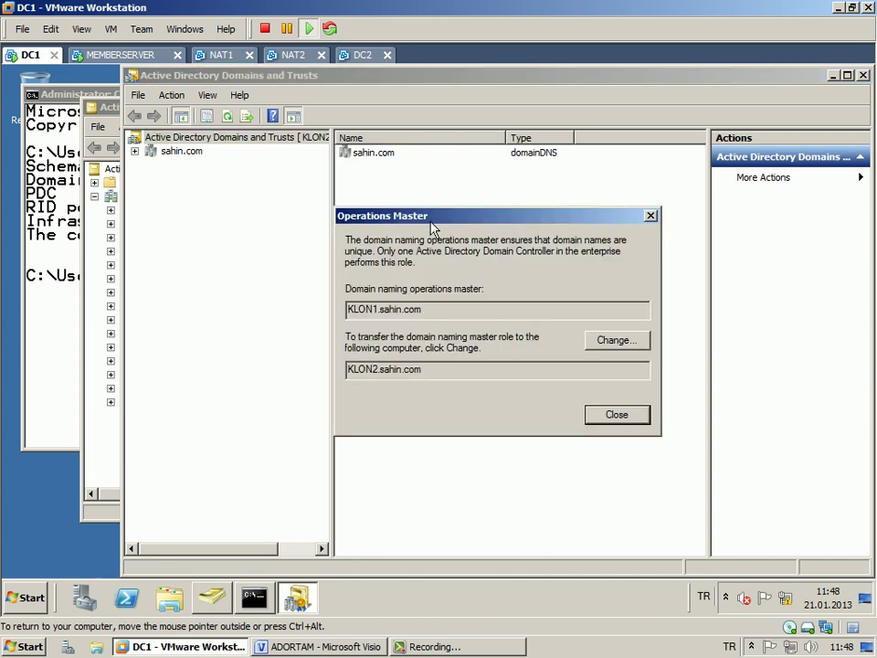
{"action": "left_click_drag", "start_coordinate": [435, 219], "coordinate": [272, 177]}
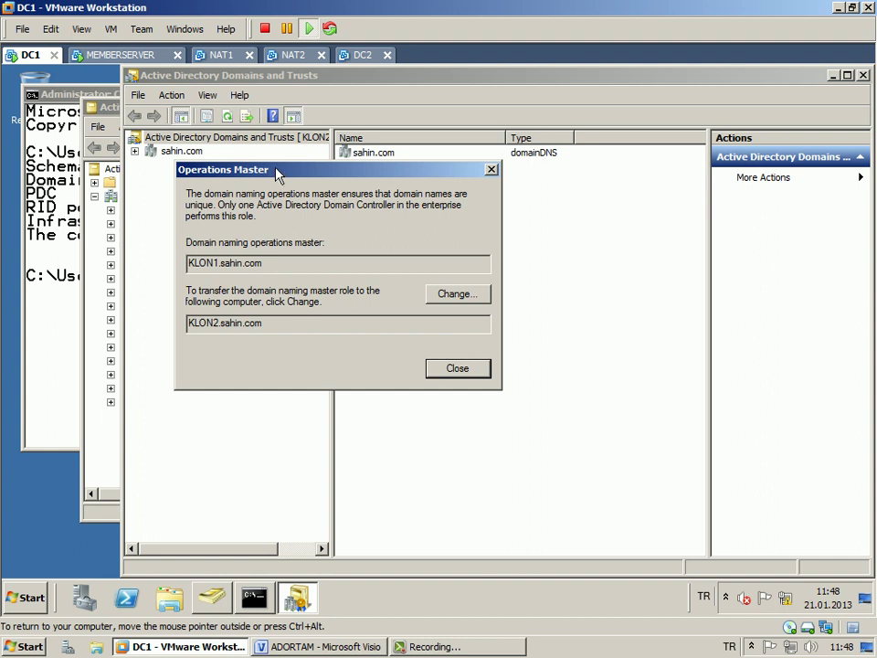
{"action": "left_click", "coordinate": [456, 292]}
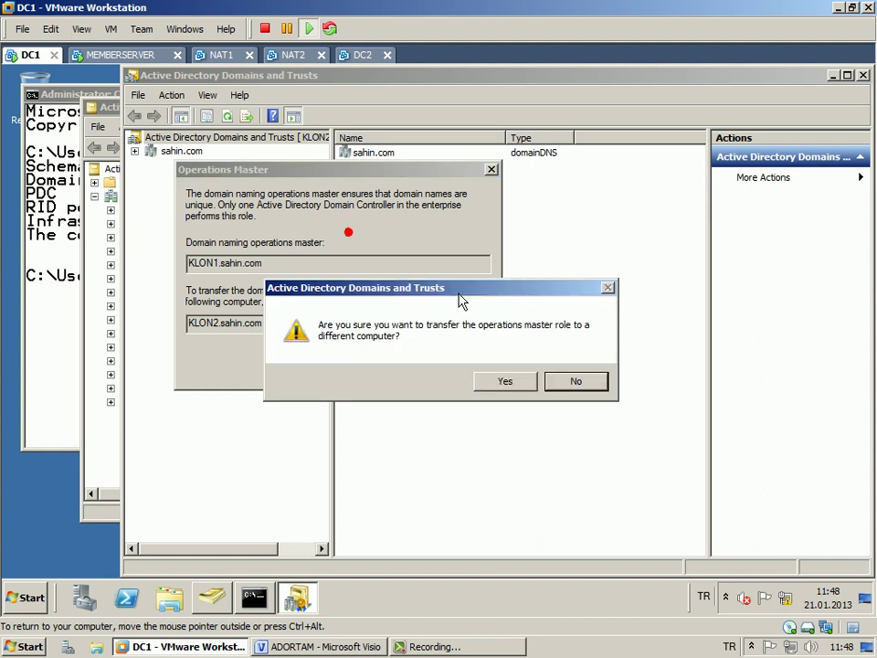
{"action": "left_click", "coordinate": [501, 384]}
{"action": "left_click", "coordinate": [535, 381]}
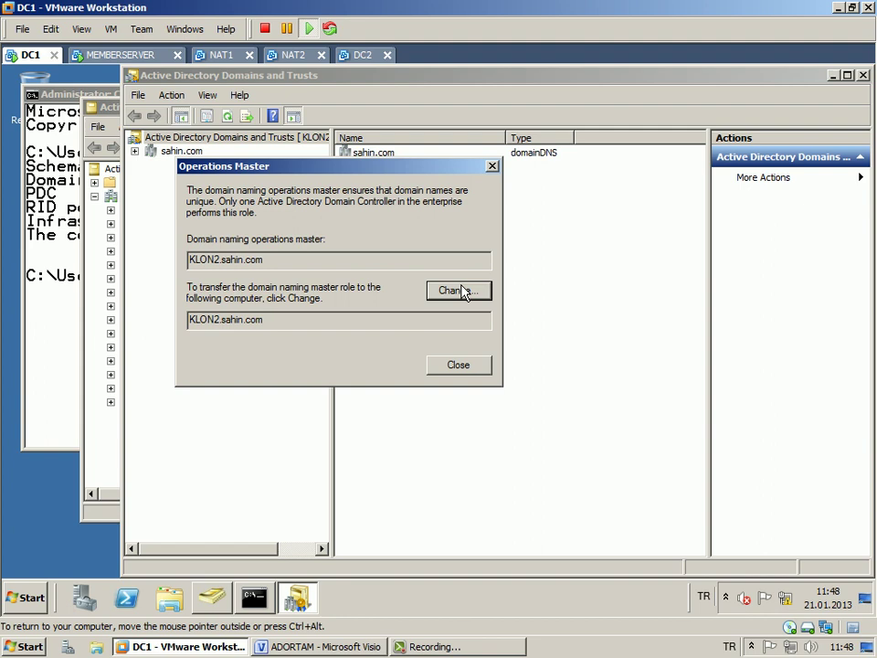
{"action": "left_click", "coordinate": [458, 365]}
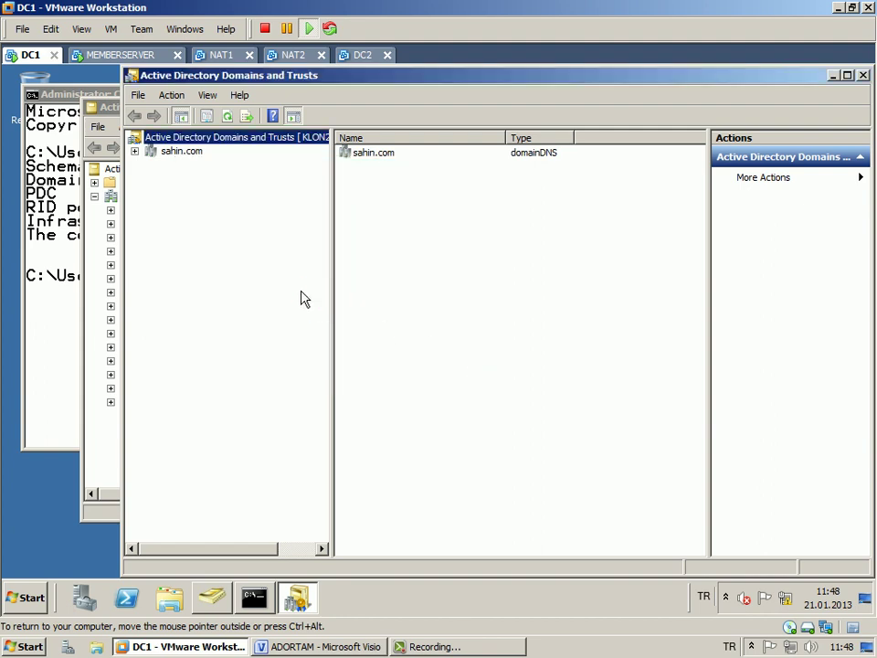
Minimize Domains and Trusts and launch an empty console with mmc from Run
{"action": "left_click", "coordinate": [309, 603]}
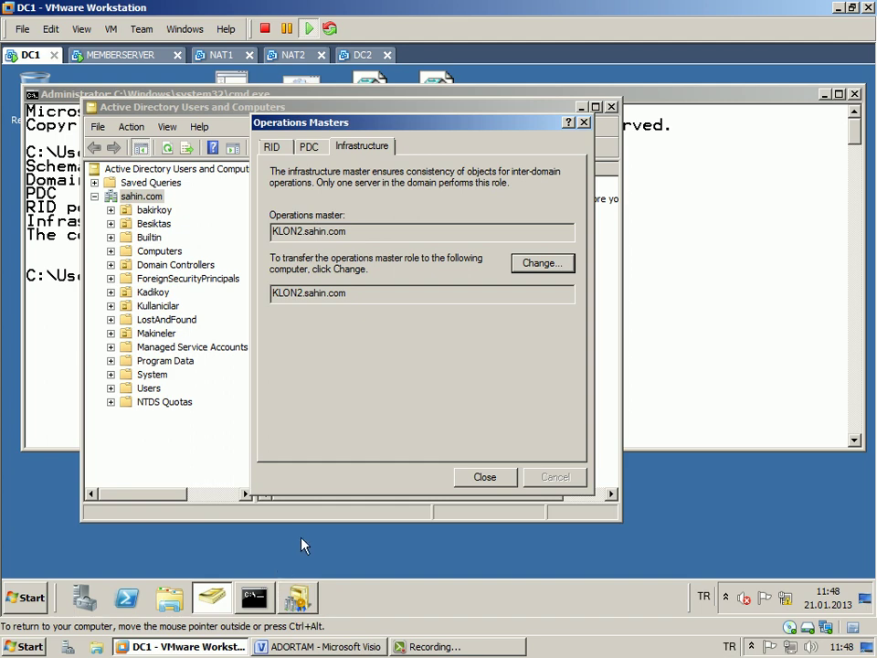
{"action": "left_click", "coordinate": [24, 596]}
{"action": "left_click", "coordinate": [243, 505]}
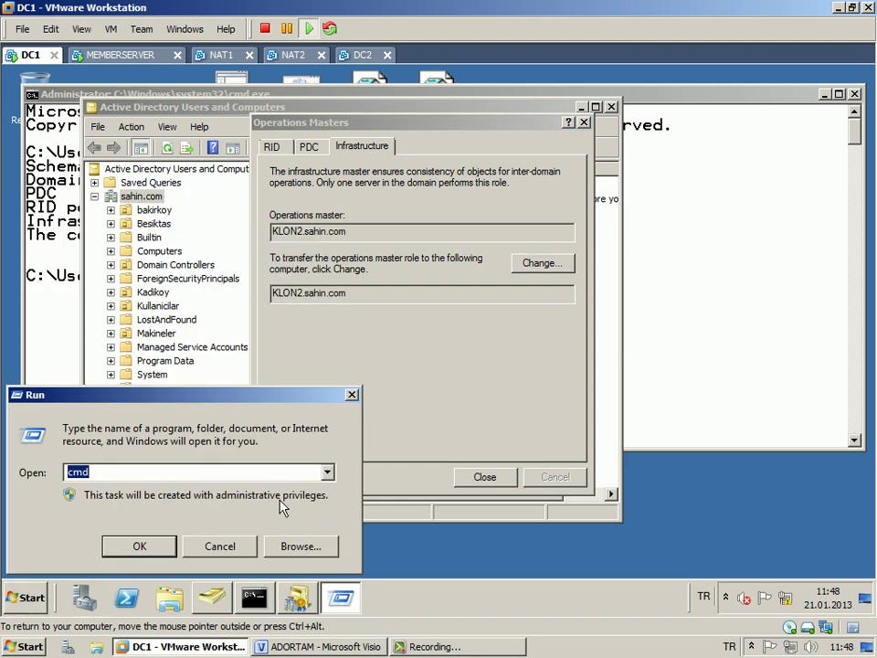
{"action": "type", "text": "mmc"}
{"action": "key", "text": "Return"}
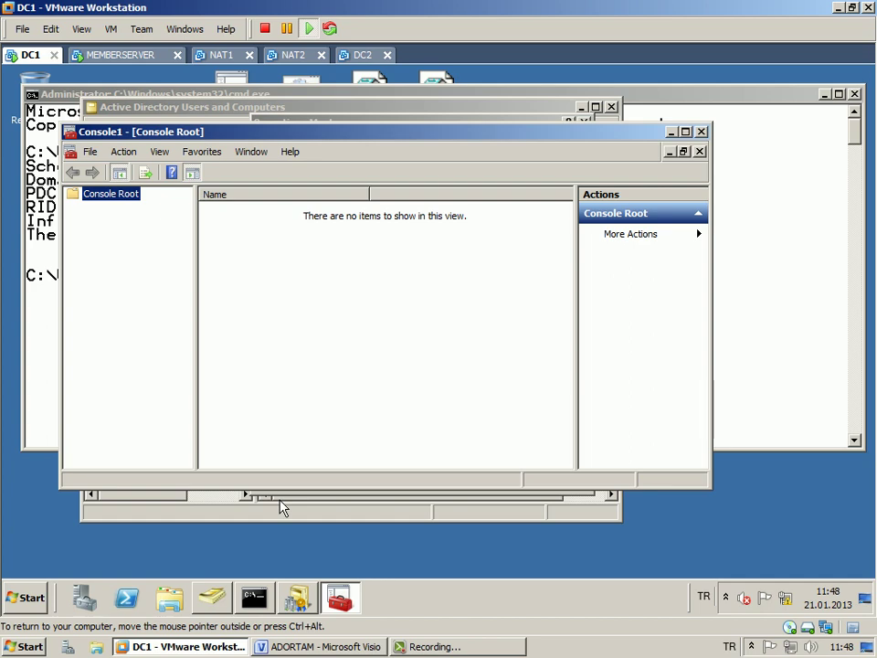
Add the Active Directory Schema snap-in to the console and expand its node
{"action": "left_click", "coordinate": [90, 153]}
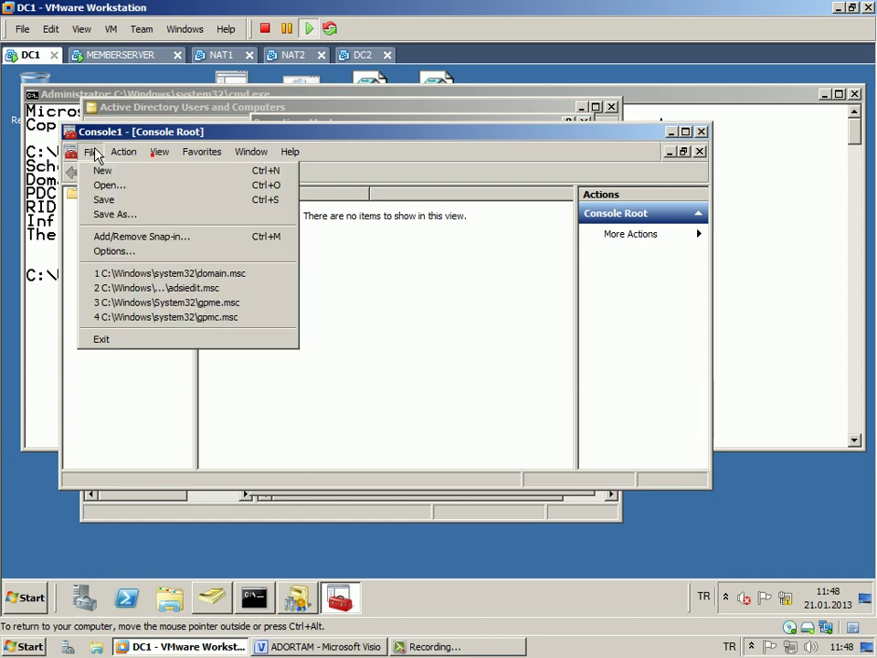
{"action": "left_click", "coordinate": [161, 239]}
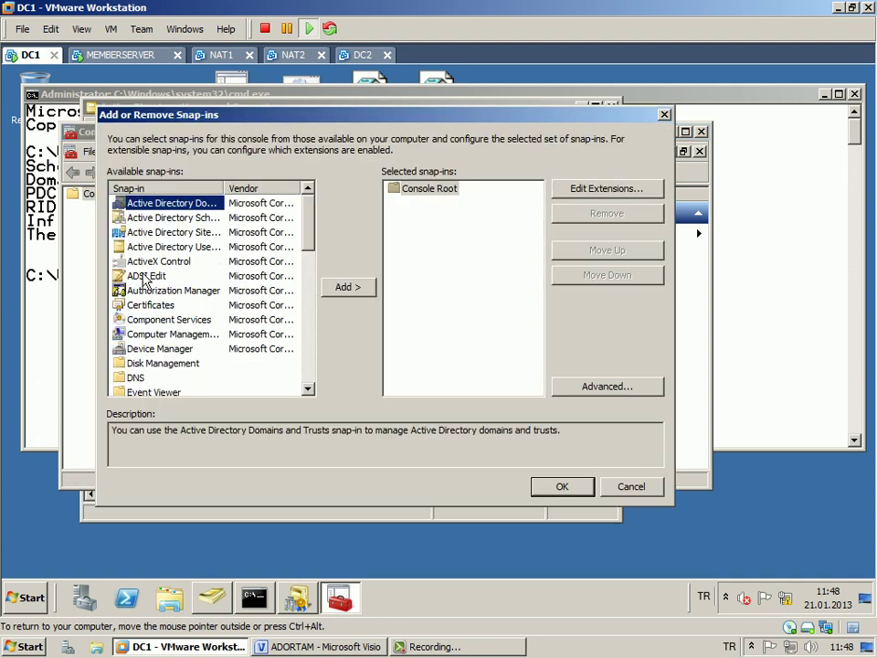
{"action": "double_click", "coordinate": [222, 187]}
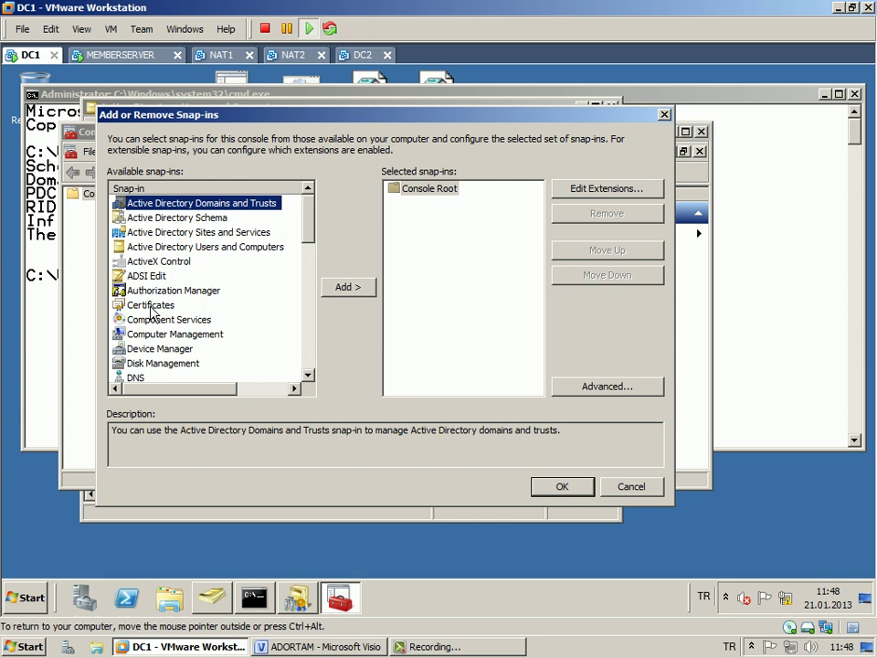
{"action": "left_click", "coordinate": [183, 217]}
{"action": "left_click_drag", "start_coordinate": [331, 116], "coordinate": [338, 214]}
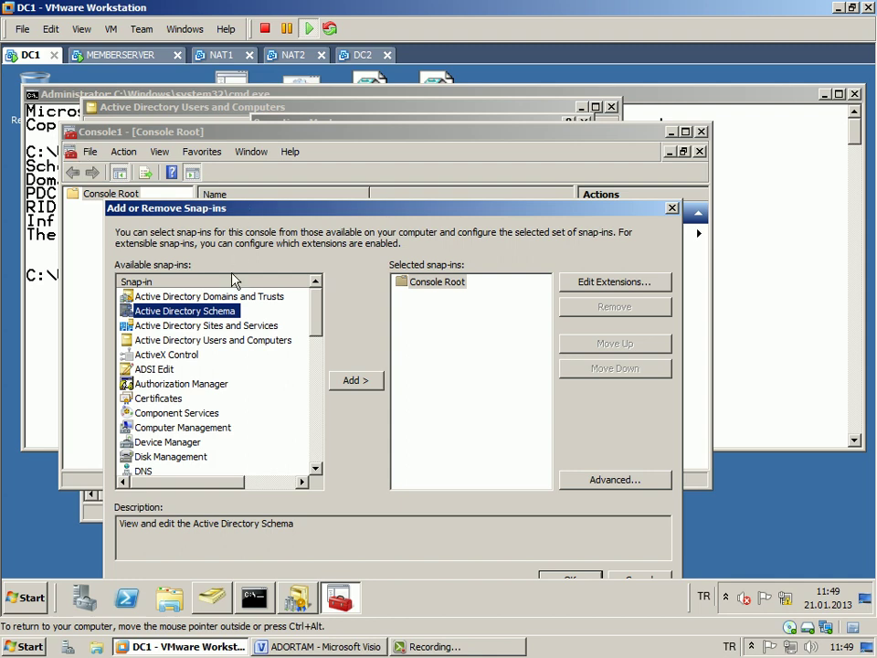
{"action": "left_click", "coordinate": [356, 381]}
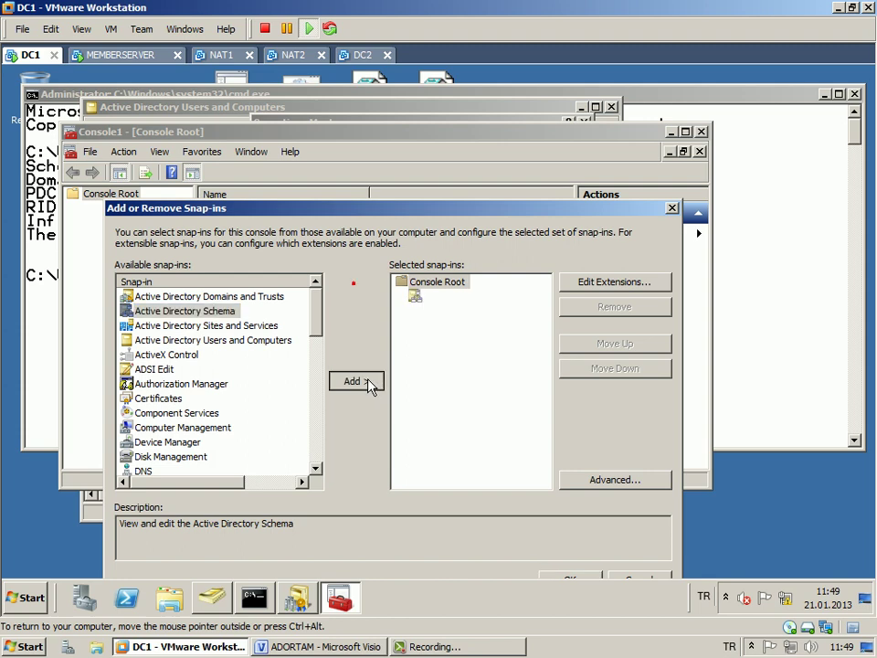
{"action": "left_click", "coordinate": [568, 579]}
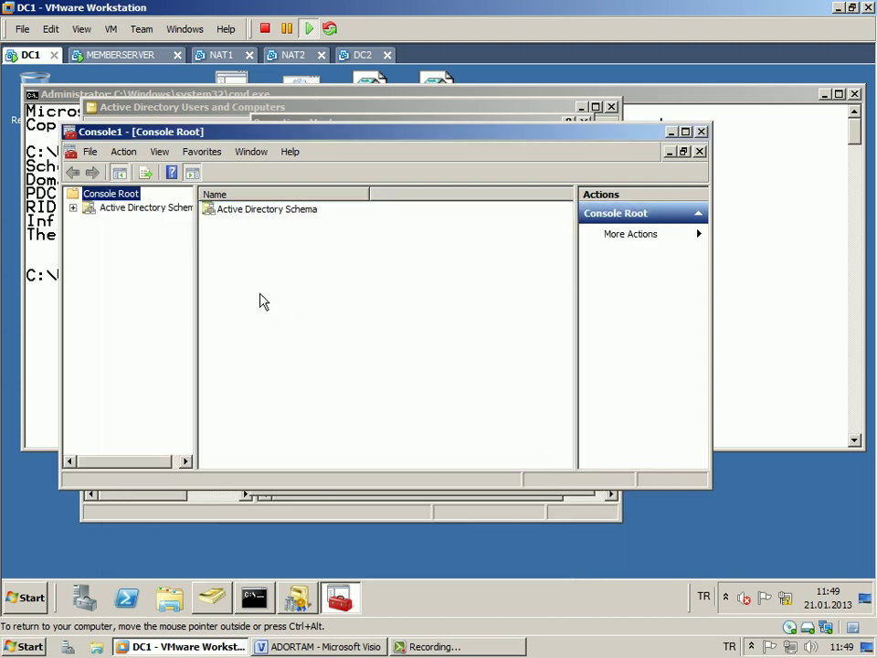
{"action": "left_click", "coordinate": [73, 208]}
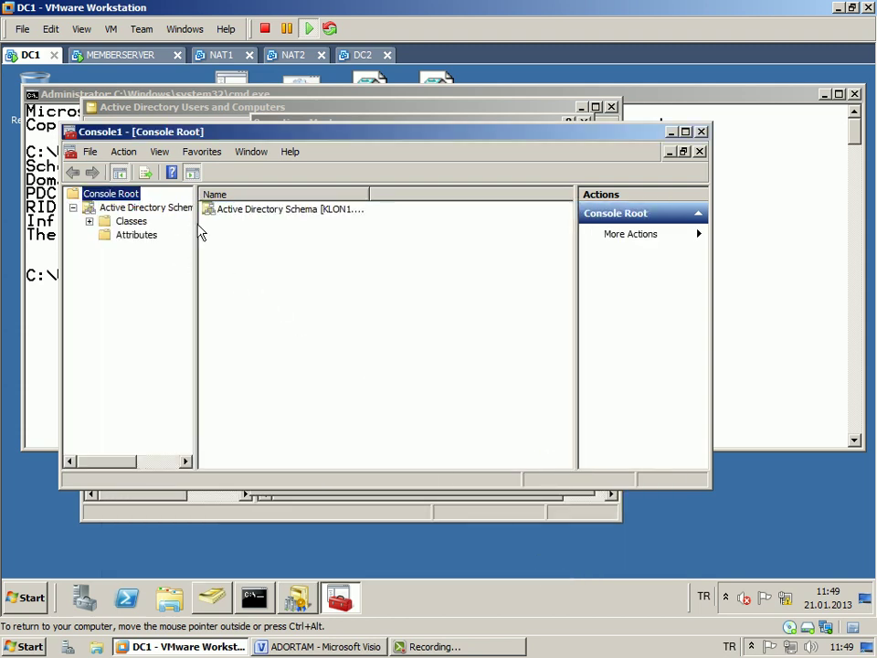
Widen the schema tree to show KLON1.sahin.com, check the netdom output, and minimize cmd
{"action": "left_click_drag", "start_coordinate": [195, 229], "coordinate": [258, 219]}
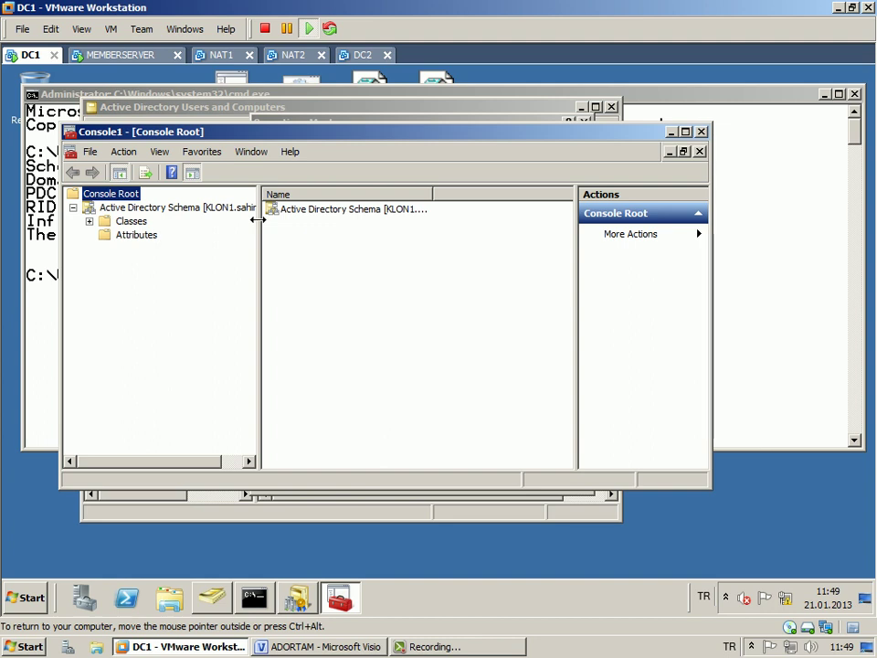
{"action": "left_click_drag", "start_coordinate": [260, 220], "coordinate": [278, 217]}
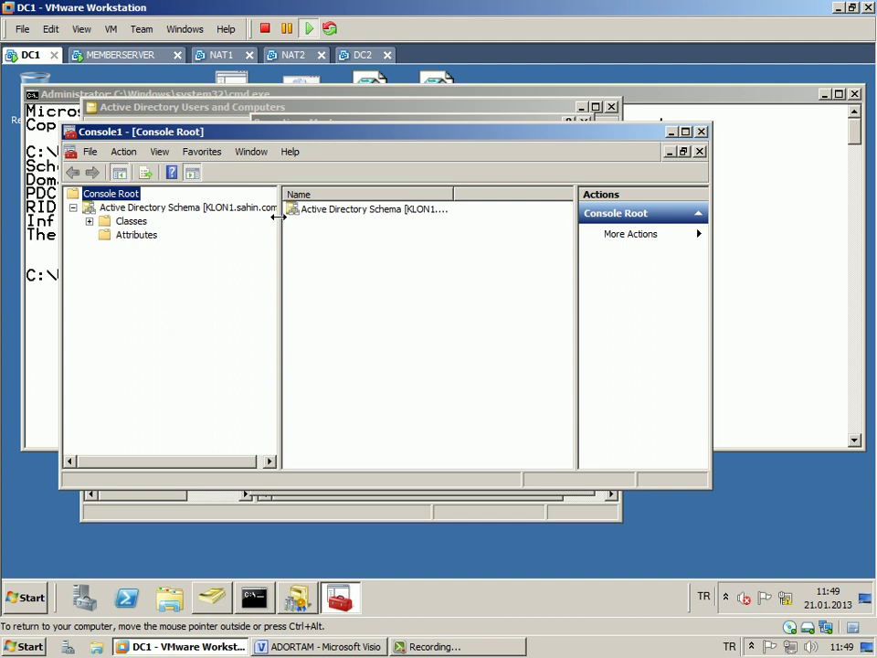
{"action": "left_click", "coordinate": [169, 93]}
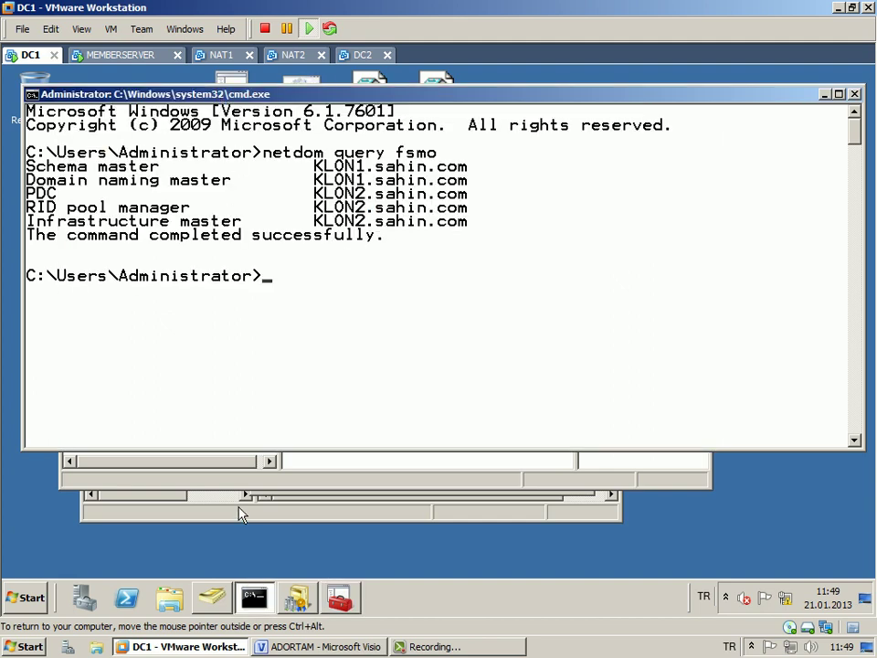
{"action": "left_click", "coordinate": [264, 484]}
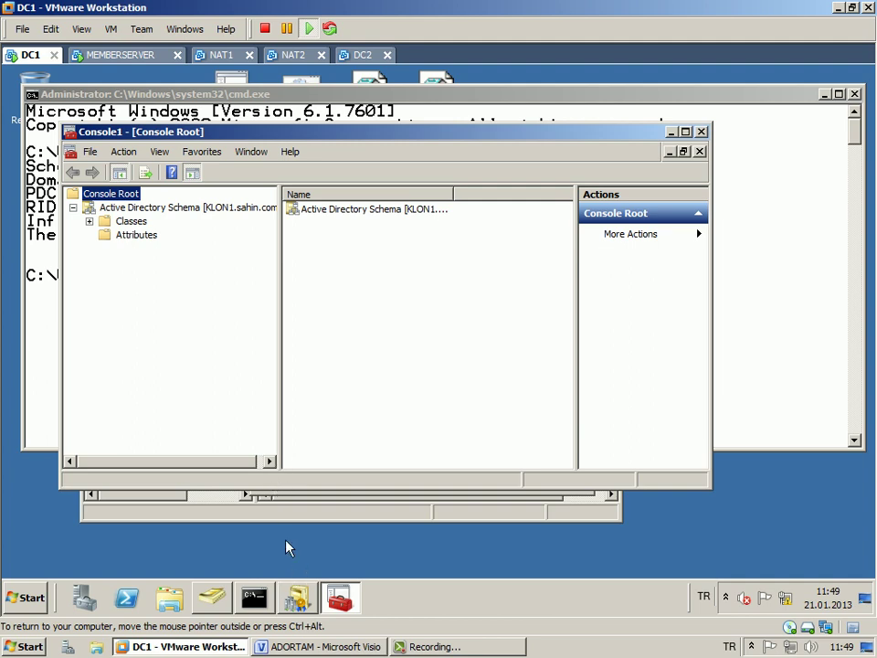
{"action": "left_click", "coordinate": [267, 589]}
{"action": "left_click", "coordinate": [269, 589]}
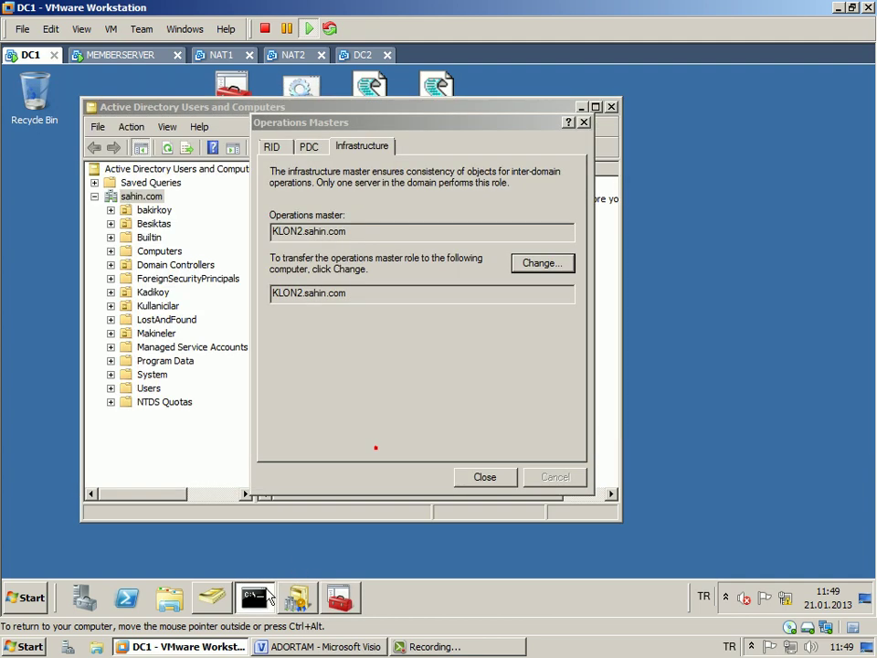
{"action": "left_click", "coordinate": [340, 597]}
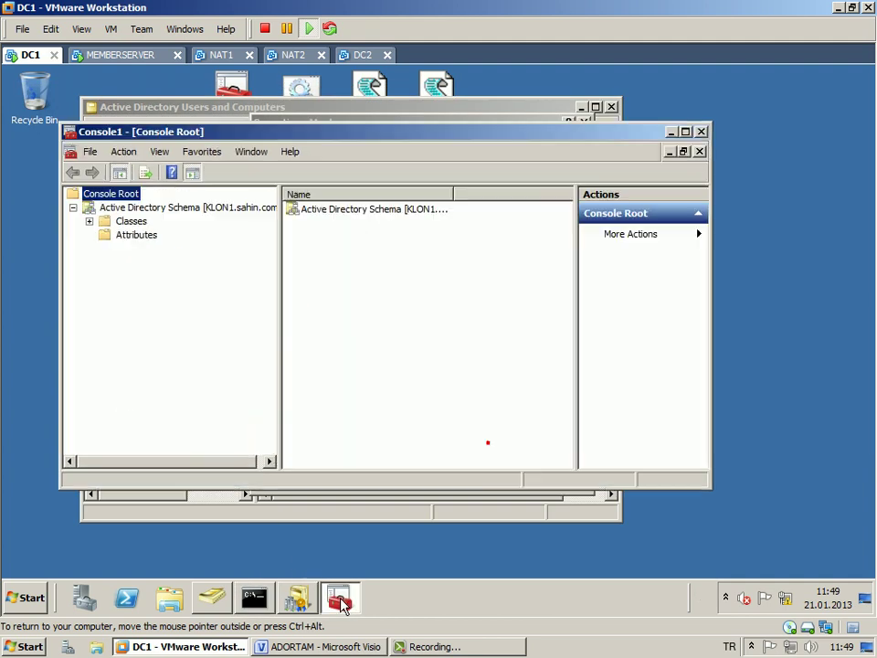
{"action": "right_click", "coordinate": [197, 210]}
{"action": "left_click", "coordinate": [264, 245]}
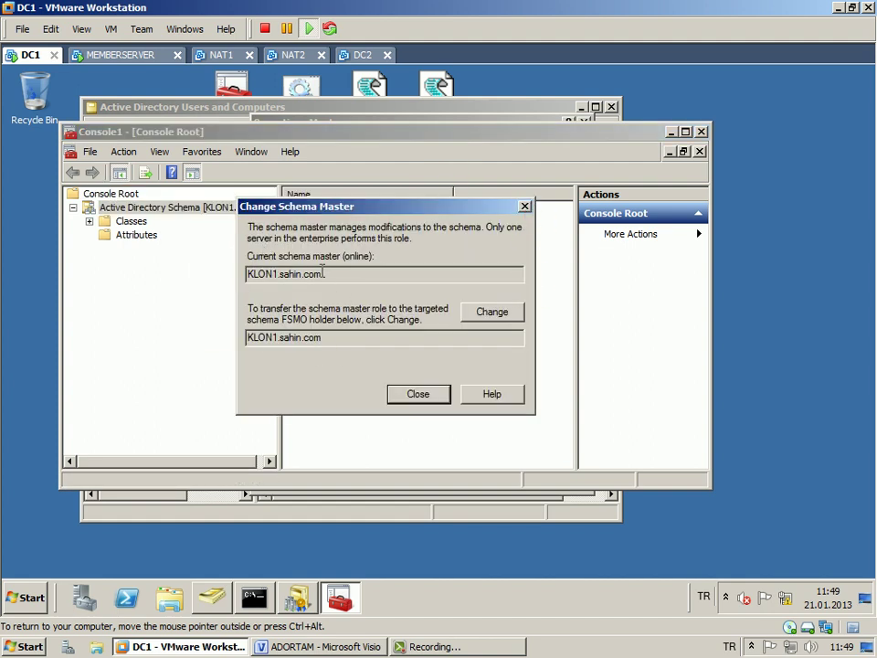
{"action": "left_click_drag", "start_coordinate": [329, 206], "coordinate": [264, 260]}
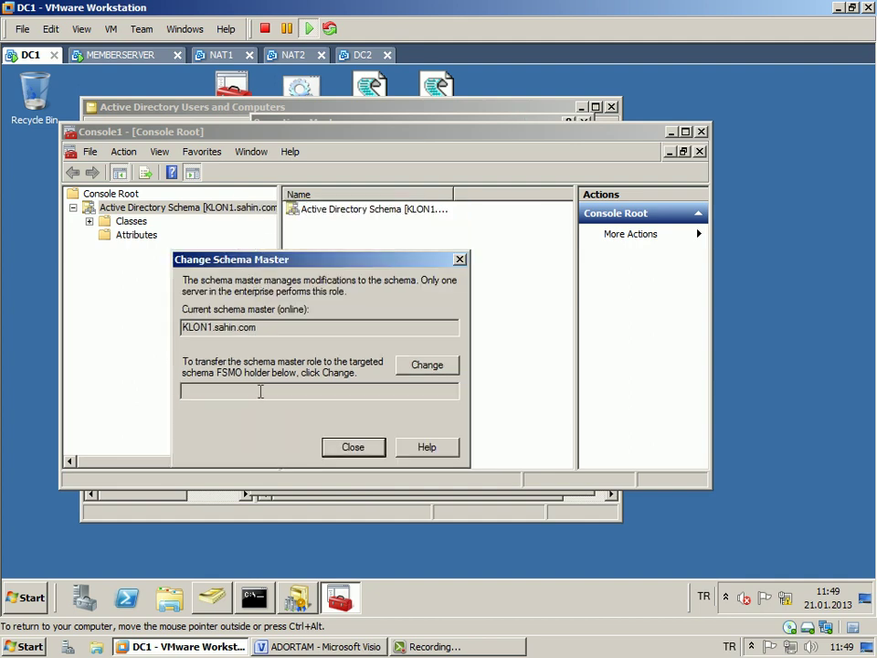
{"action": "left_click_drag", "start_coordinate": [259, 391], "coordinate": [179, 391]}
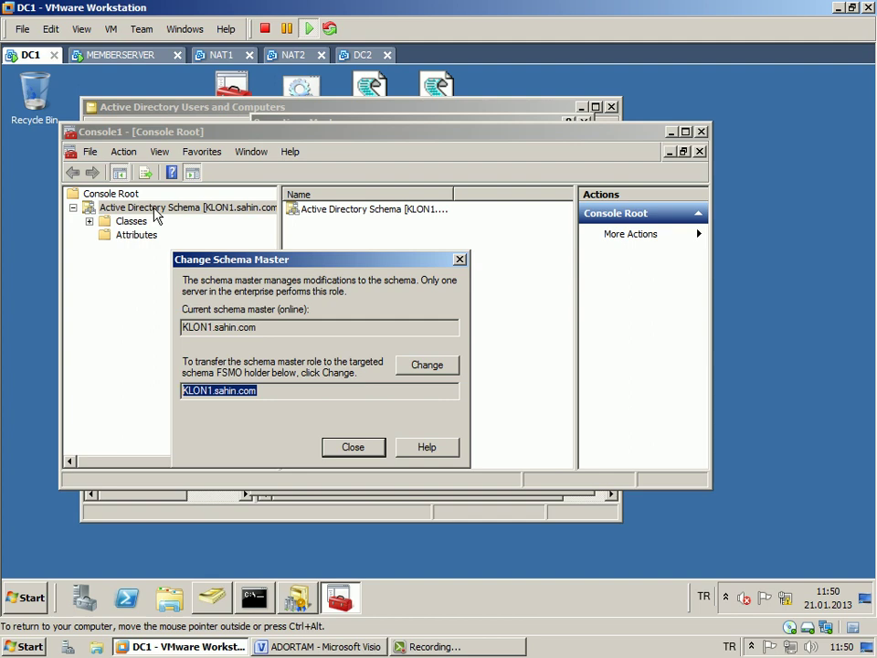
{"action": "left_click", "coordinate": [359, 452]}
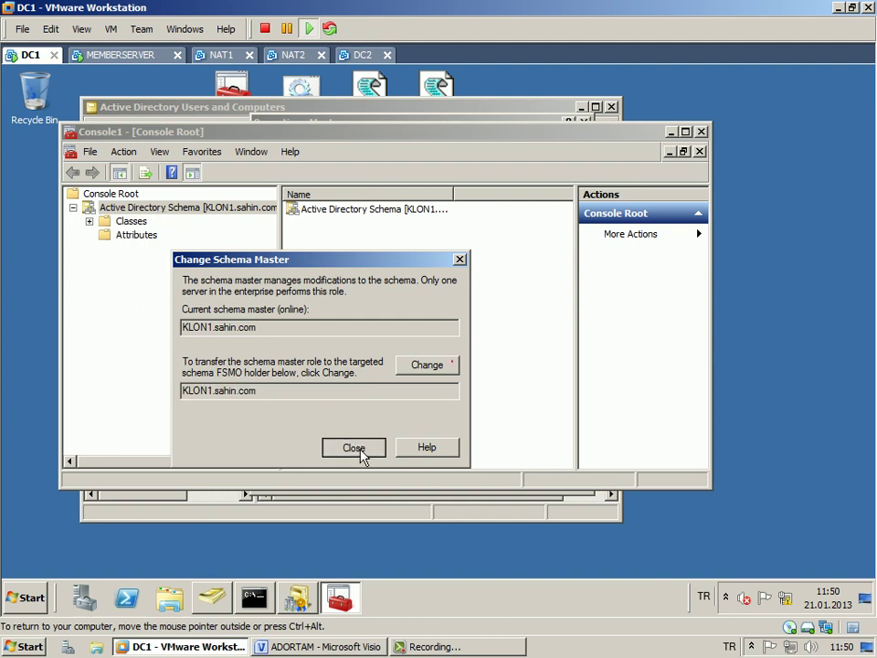
{"action": "right_click", "coordinate": [209, 210]}
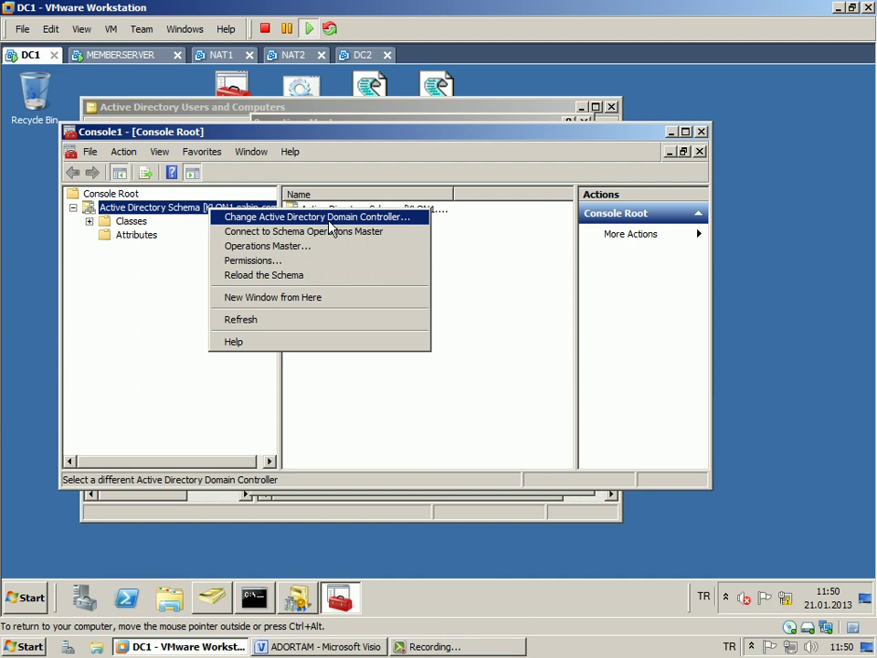
{"action": "left_click", "coordinate": [137, 298]}
{"action": "left_click", "coordinate": [121, 57]}
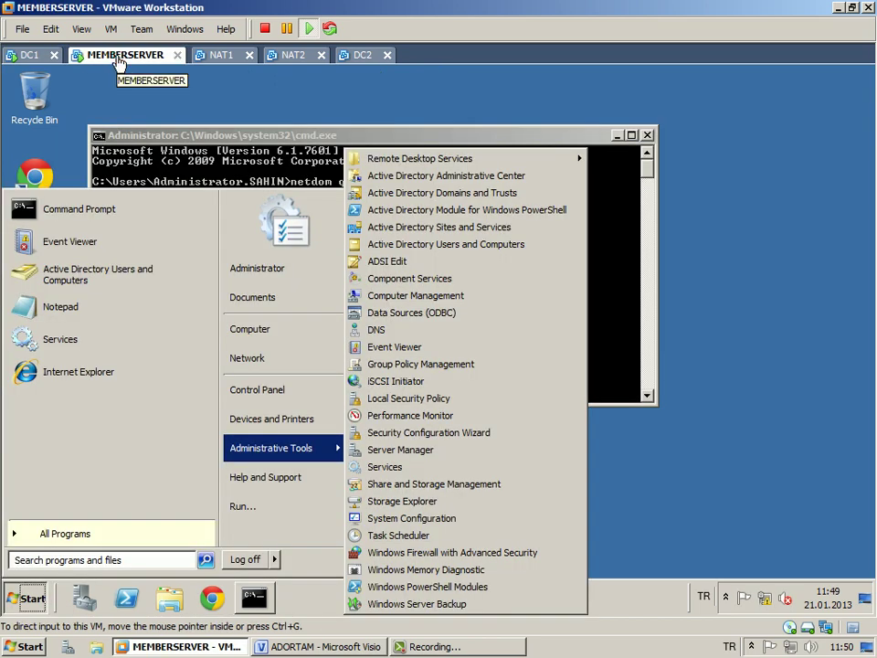
{"action": "left_click", "coordinate": [15, 57]}
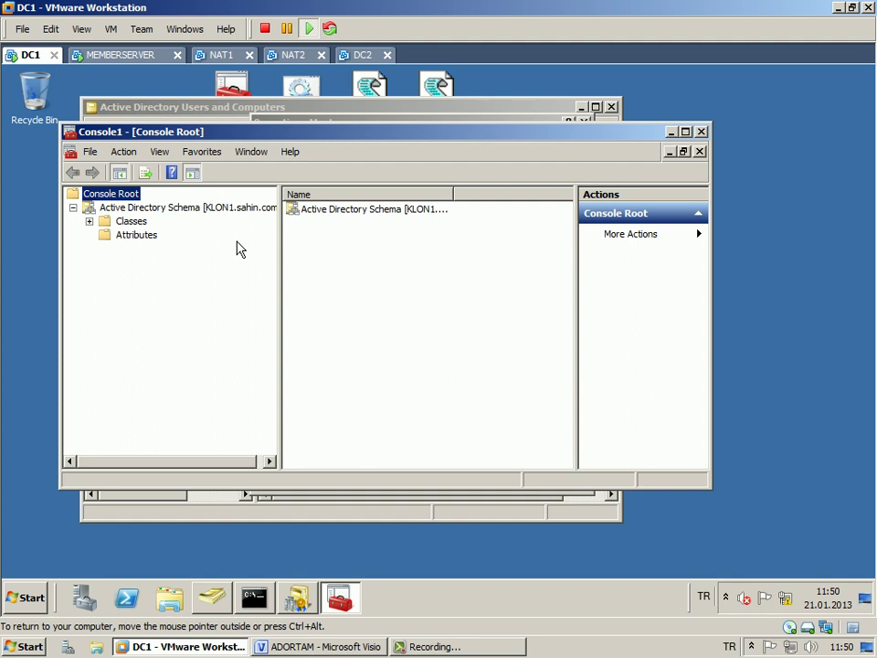
Connect the schema console to KLON2.sahin.com and dismiss the not-schema-master warning
{"action": "right_click", "coordinate": [204, 211]}
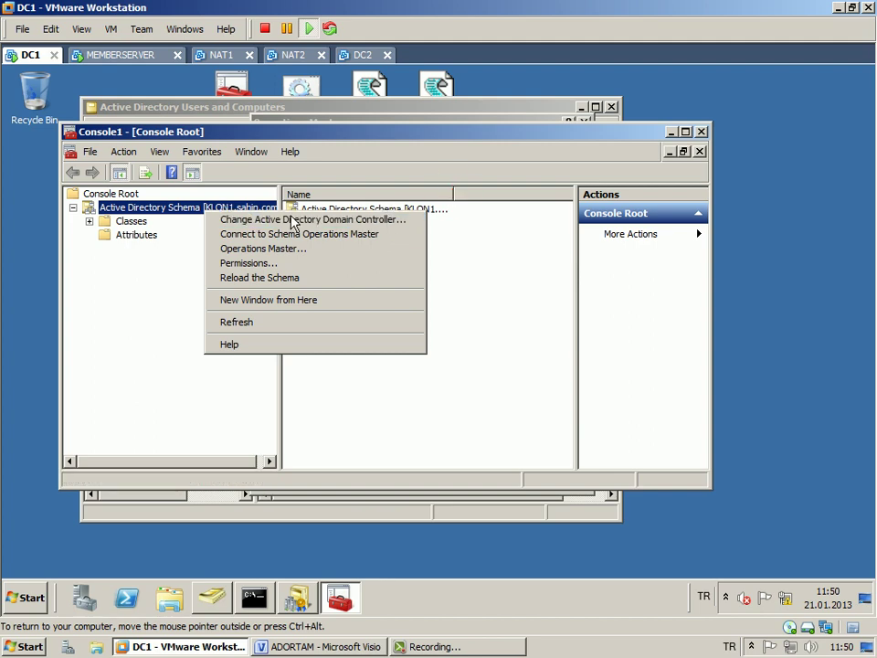
{"action": "left_click", "coordinate": [253, 225]}
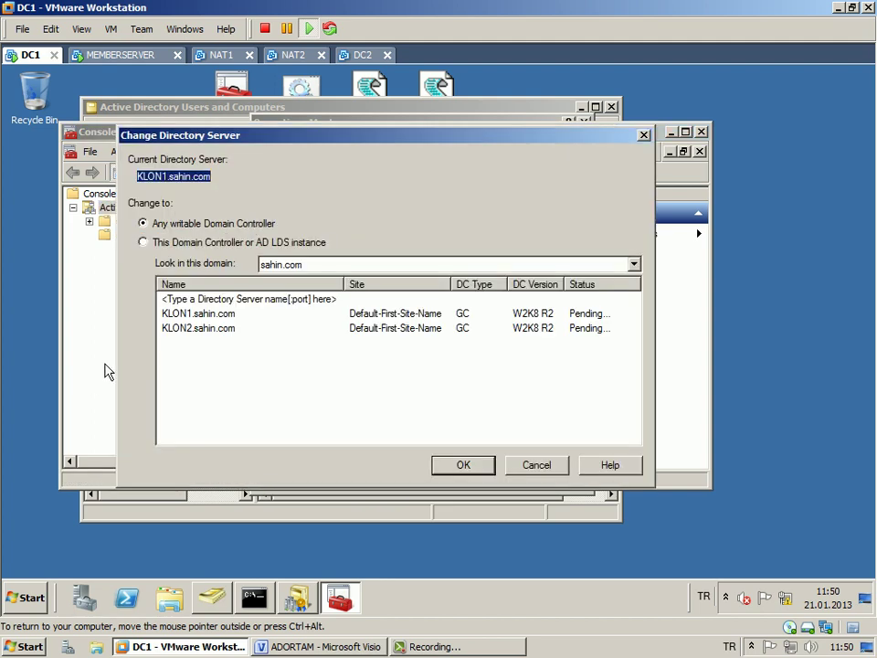
{"action": "left_click", "coordinate": [208, 329]}
{"action": "left_click", "coordinate": [463, 467]}
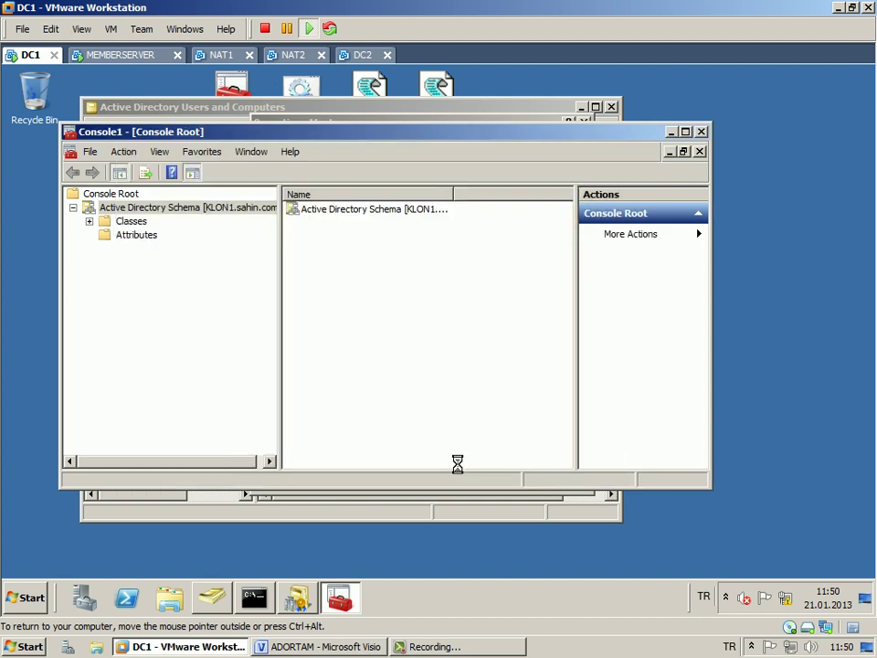
{"action": "left_click_drag", "start_coordinate": [428, 286], "coordinate": [326, 272]}
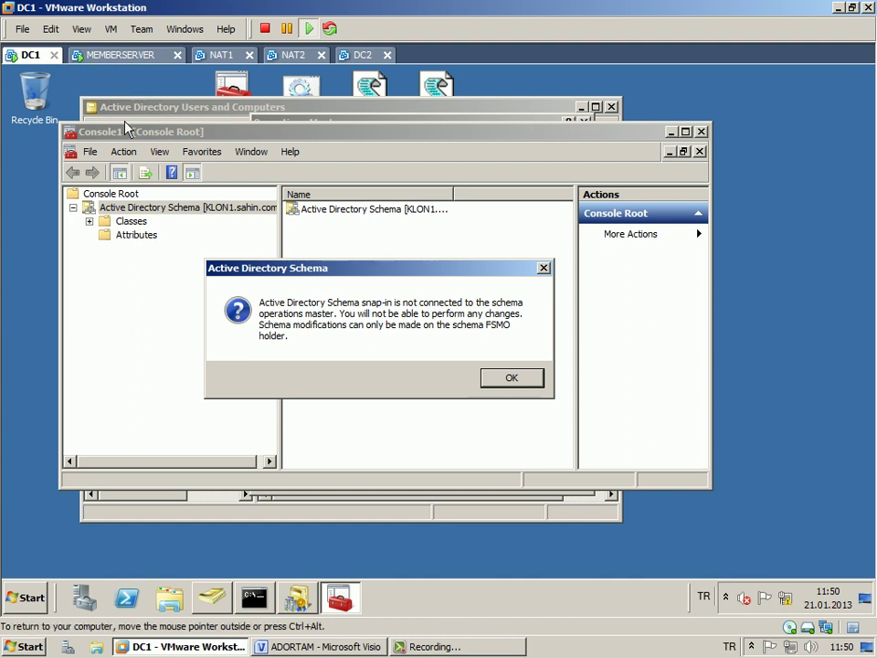
{"action": "left_click", "coordinate": [517, 383]}
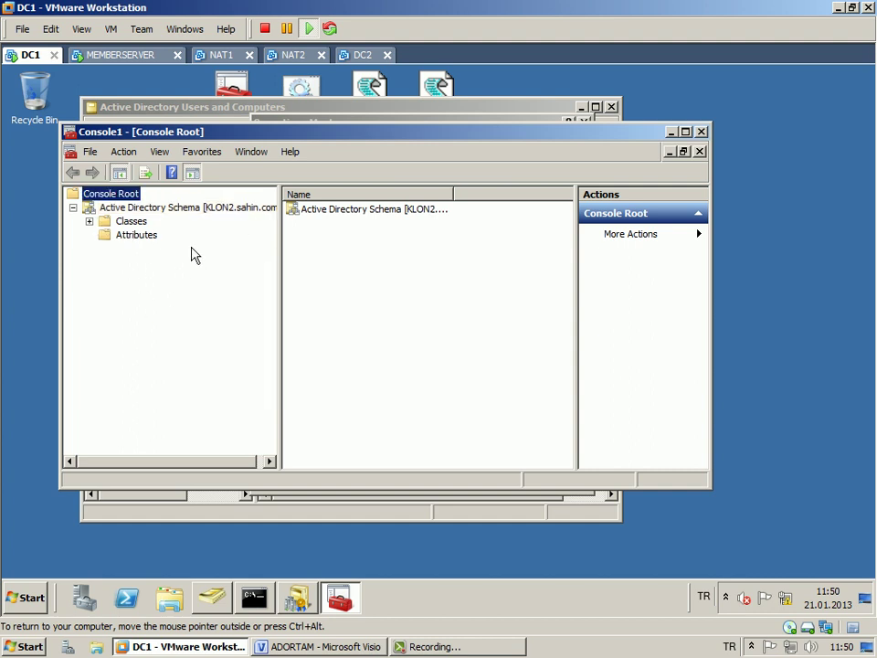
Change the schema master to KLON2.sahin.com through Operations Master and confirm the transfer
{"action": "right_click", "coordinate": [191, 209]}
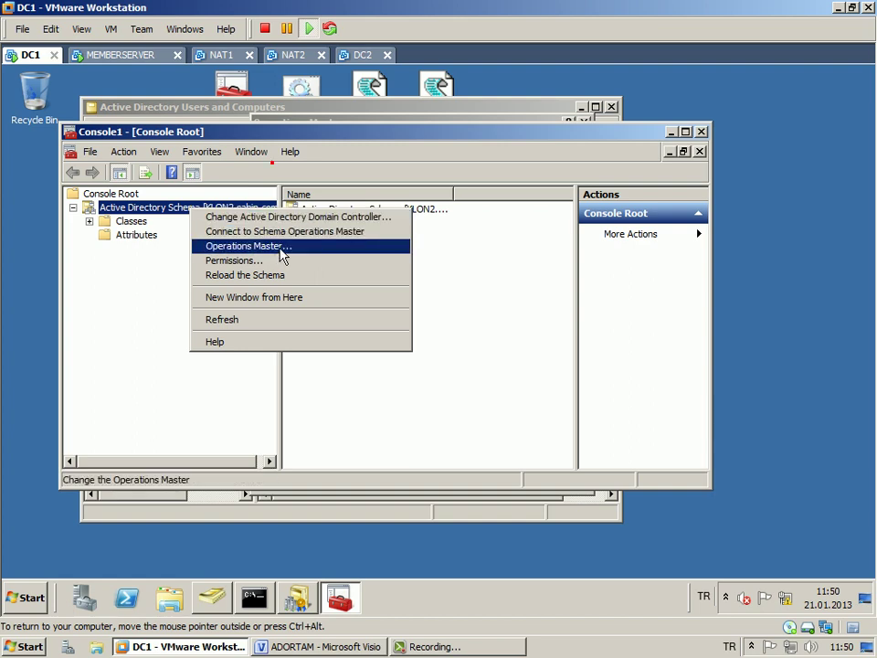
{"action": "left_click", "coordinate": [279, 247]}
{"action": "left_click", "coordinate": [484, 311]}
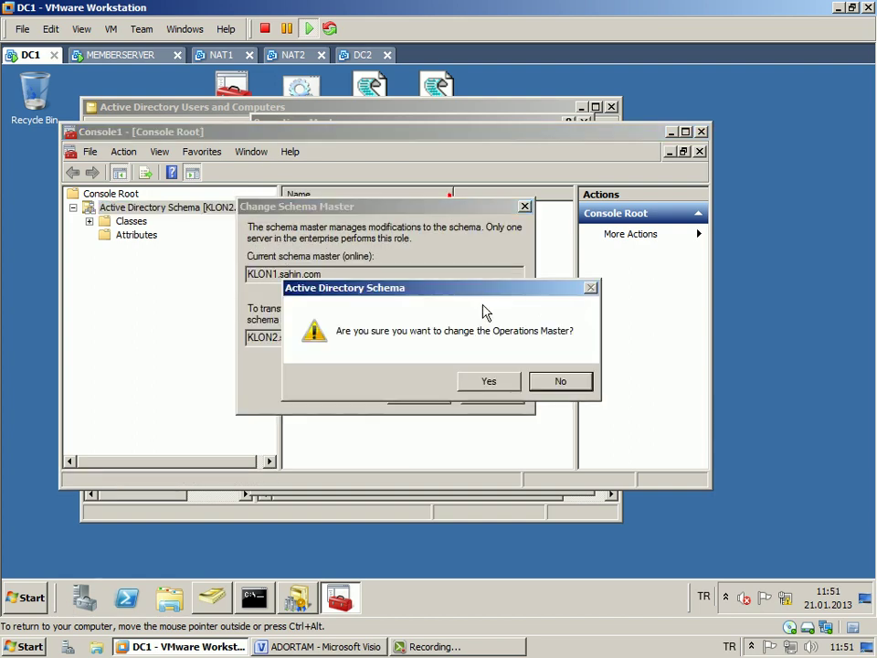
{"action": "left_click", "coordinate": [505, 380]}
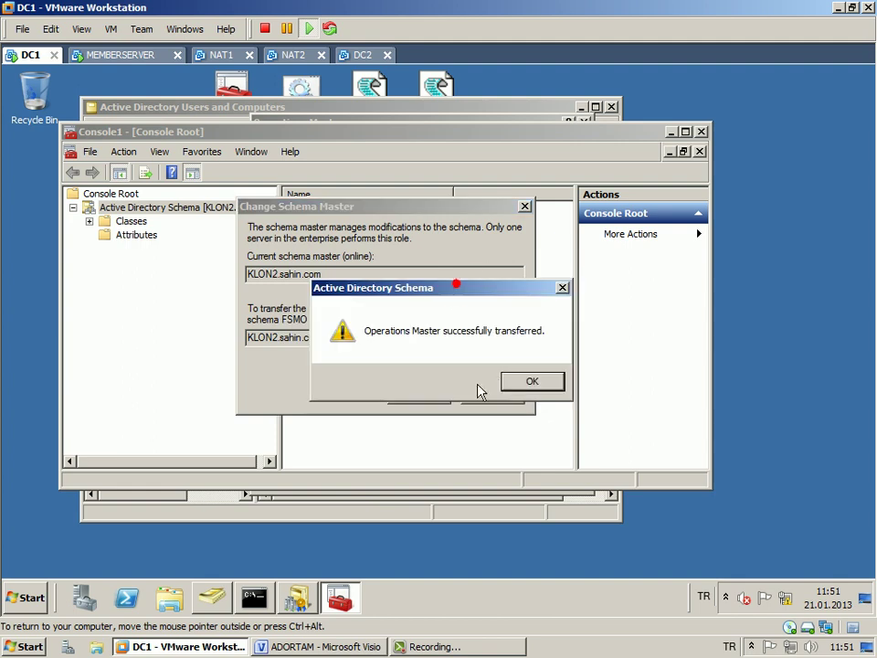
{"action": "left_click", "coordinate": [534, 382]}
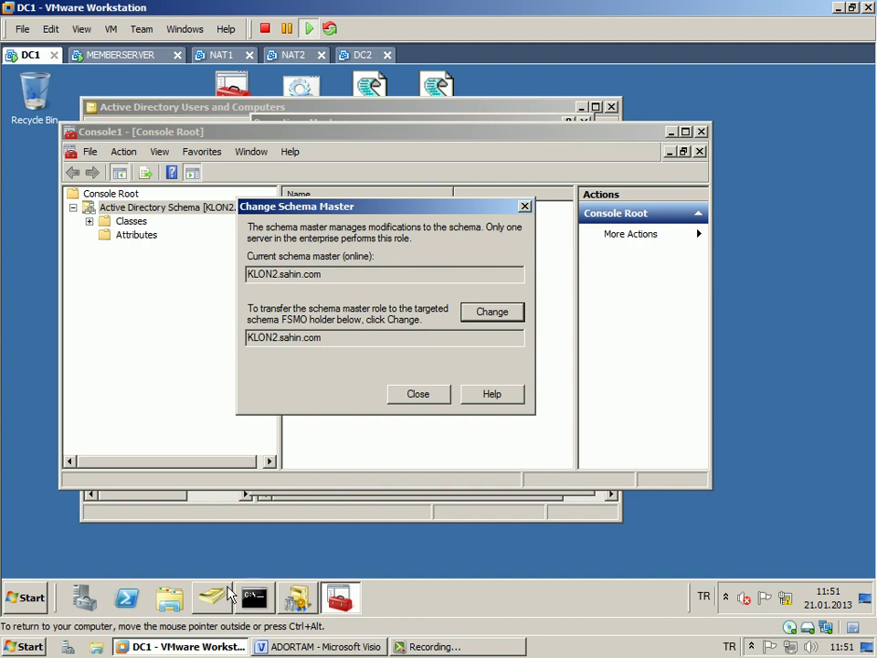
{"action": "left_click", "coordinate": [253, 597]}
Rerun netdom query fsmo to confirm all five roles are on KLON2.sahin.com
{"action": "key", "text": "Up"}
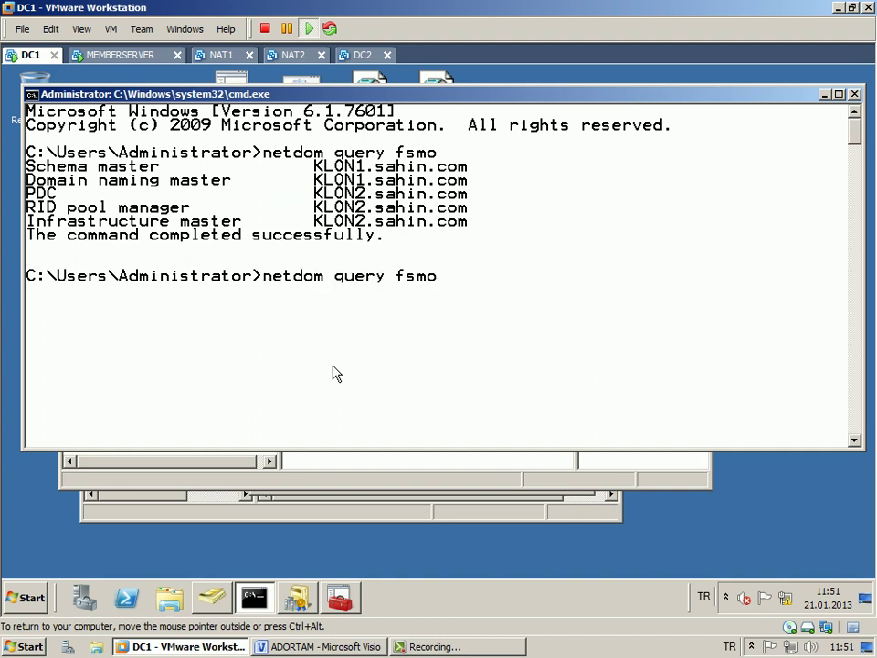
{"action": "key", "text": "Return"}
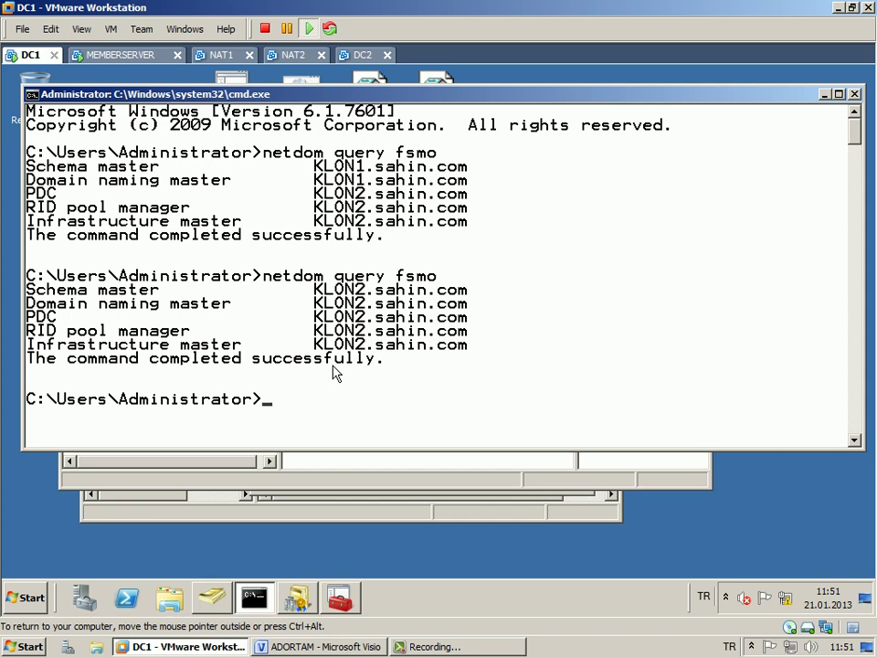
{"action": "left_click", "coordinate": [253, 595]}
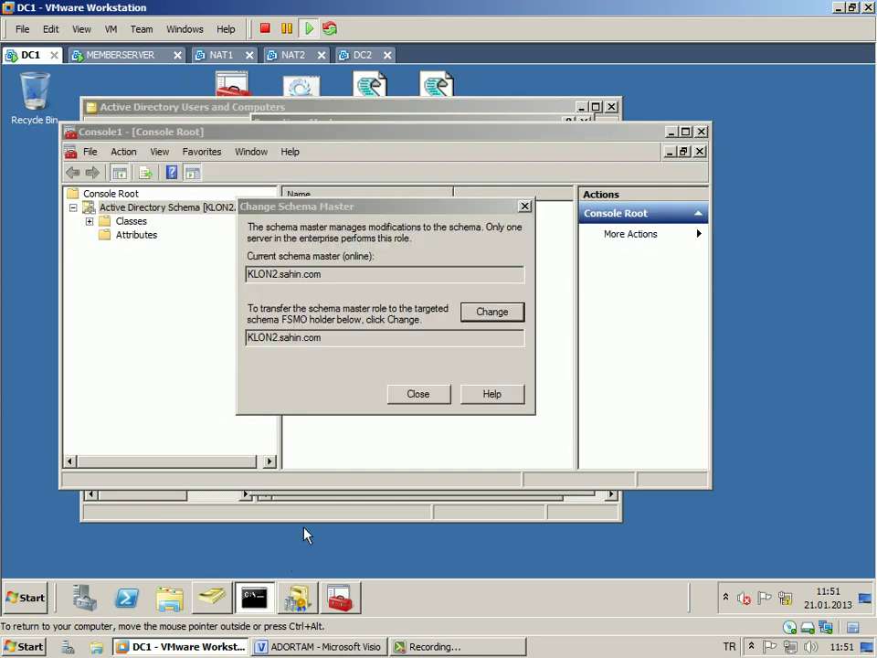
Close Change Schema Master and review the Active Directory Schema entry in Add/Remove Snap-ins
{"action": "left_click", "coordinate": [417, 393]}
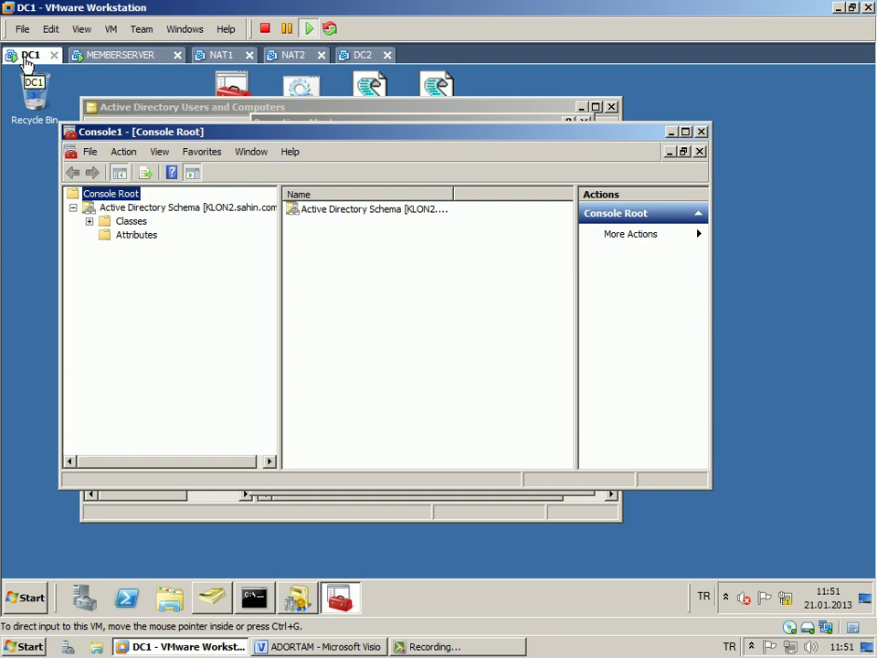
{"action": "left_click", "coordinate": [90, 151]}
{"action": "left_click", "coordinate": [137, 236]}
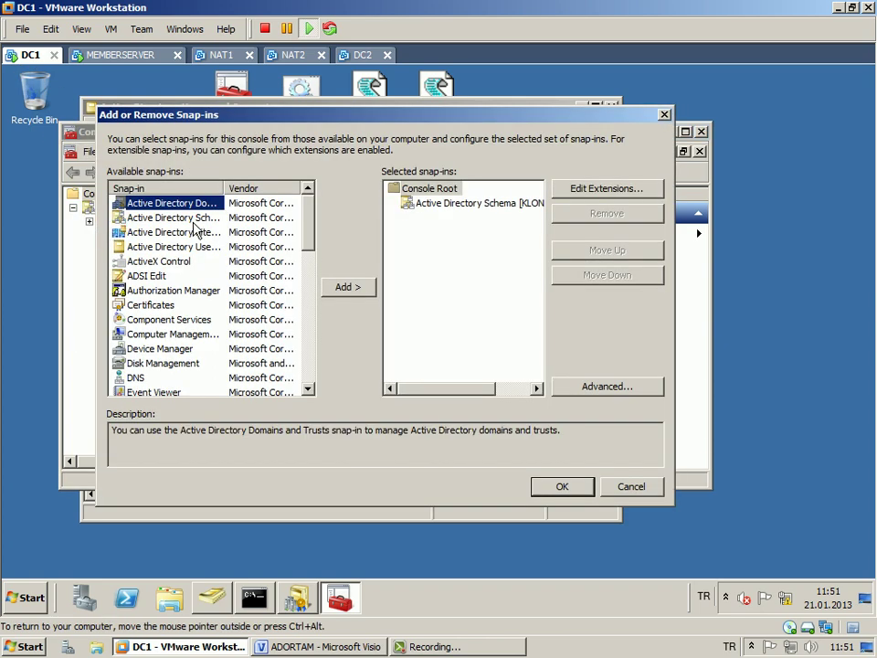
{"action": "double_click", "coordinate": [225, 189]}
{"action": "left_click", "coordinate": [209, 220]}
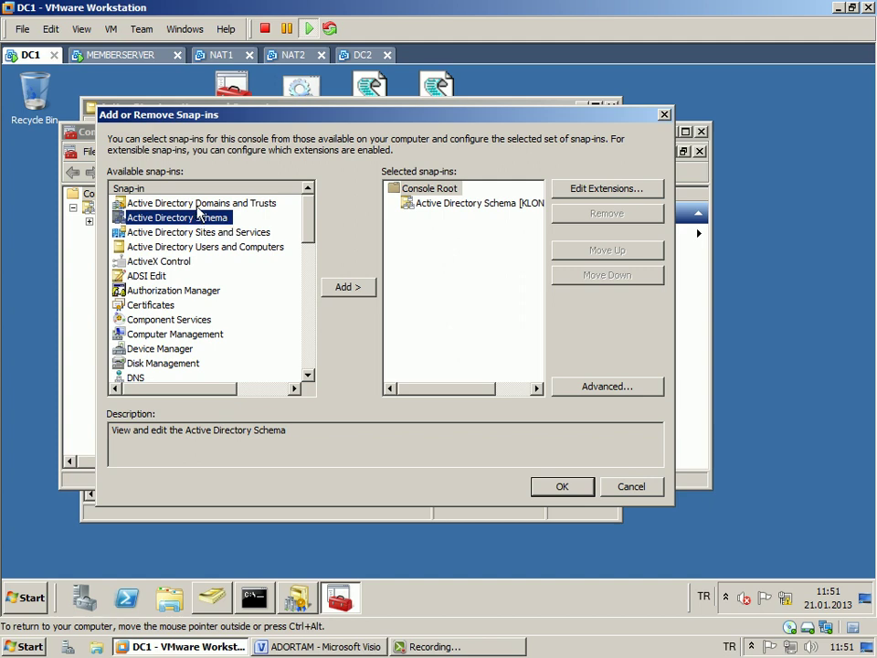
{"action": "left_click", "coordinate": [583, 493]}
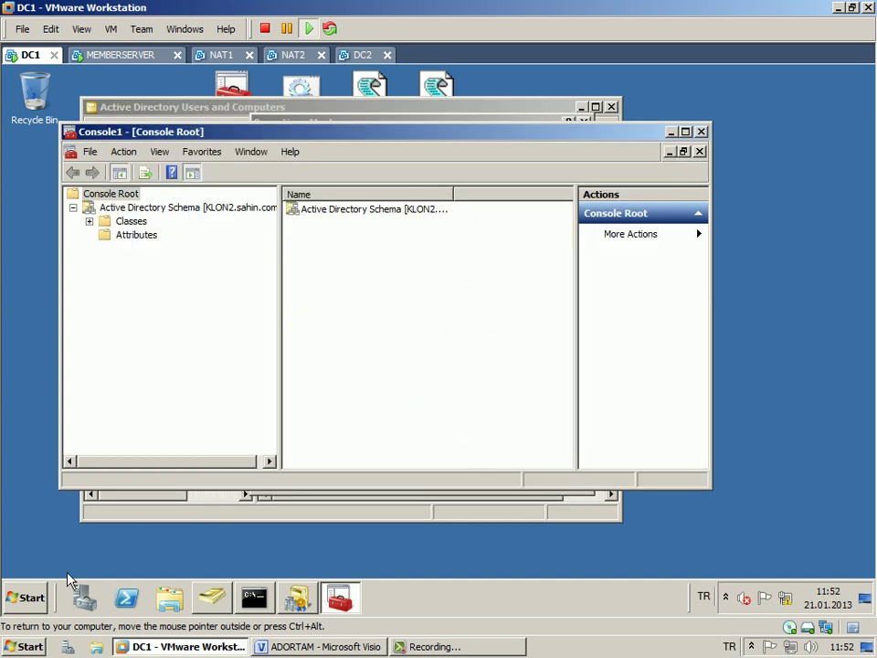
{"action": "left_click", "coordinate": [37, 603]}
Launch a new administrator command prompt by entering cmd in the Run dialog
{"action": "left_click", "coordinate": [236, 505]}
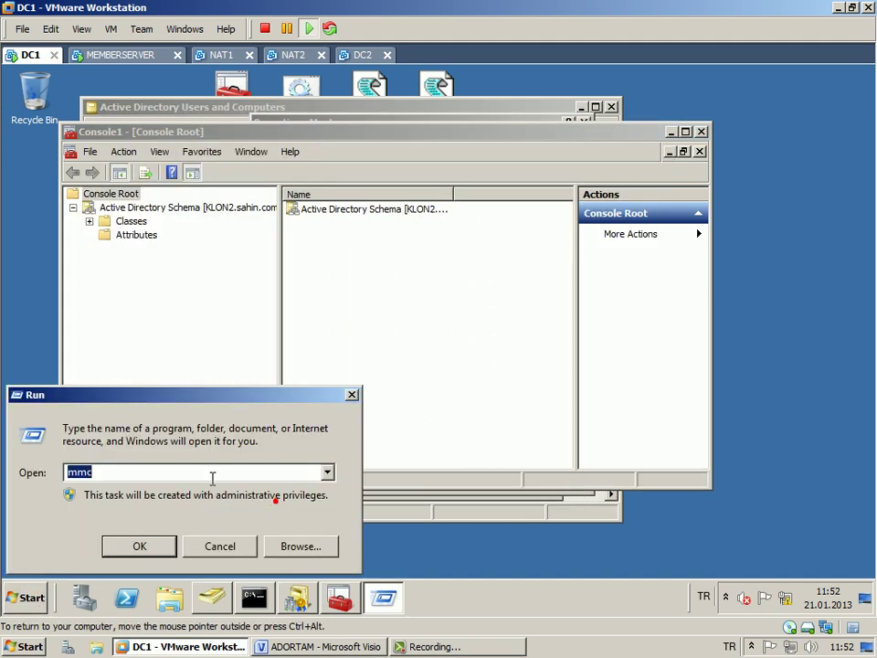
{"action": "left_click", "coordinate": [327, 472]}
{"action": "left_click", "coordinate": [221, 382]}
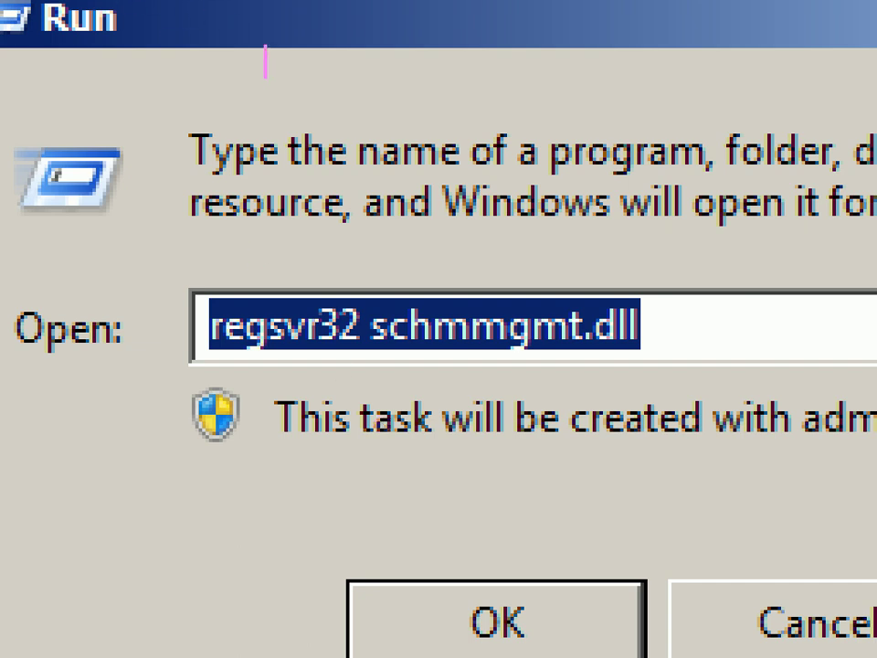
{"action": "type", "text": "eize"}
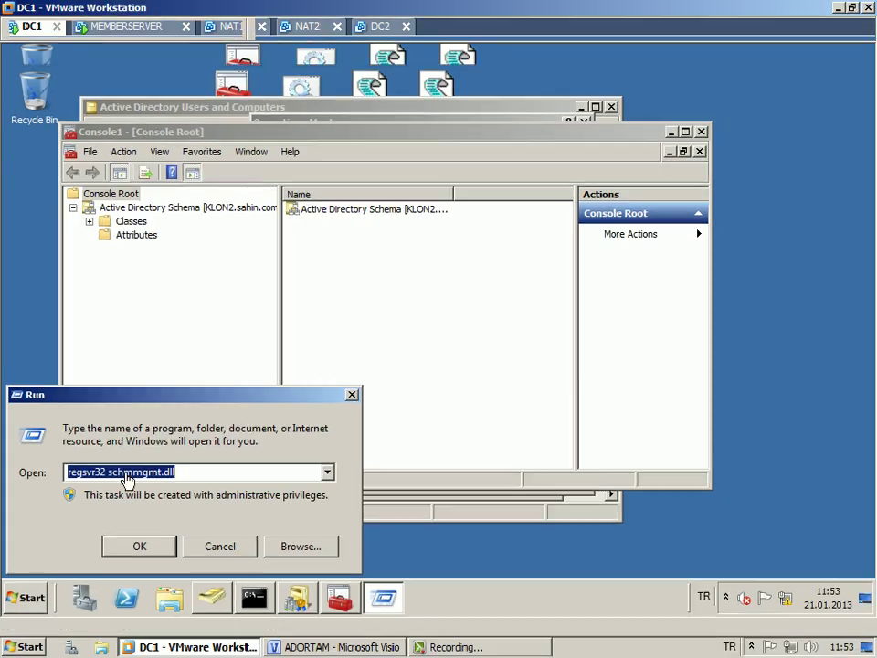
{"action": "type", "text": "cmd"}
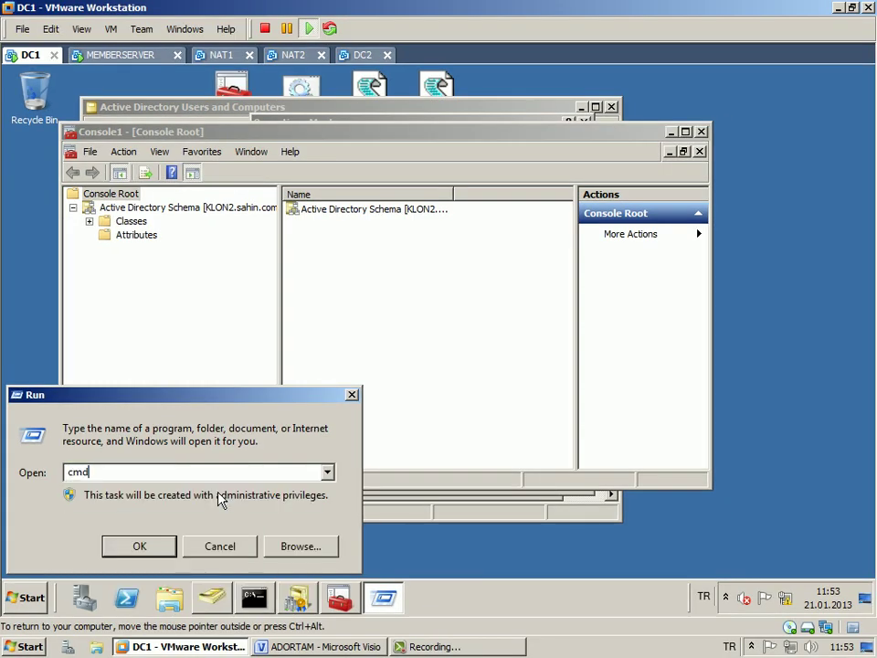
{"action": "key", "text": "Return"}
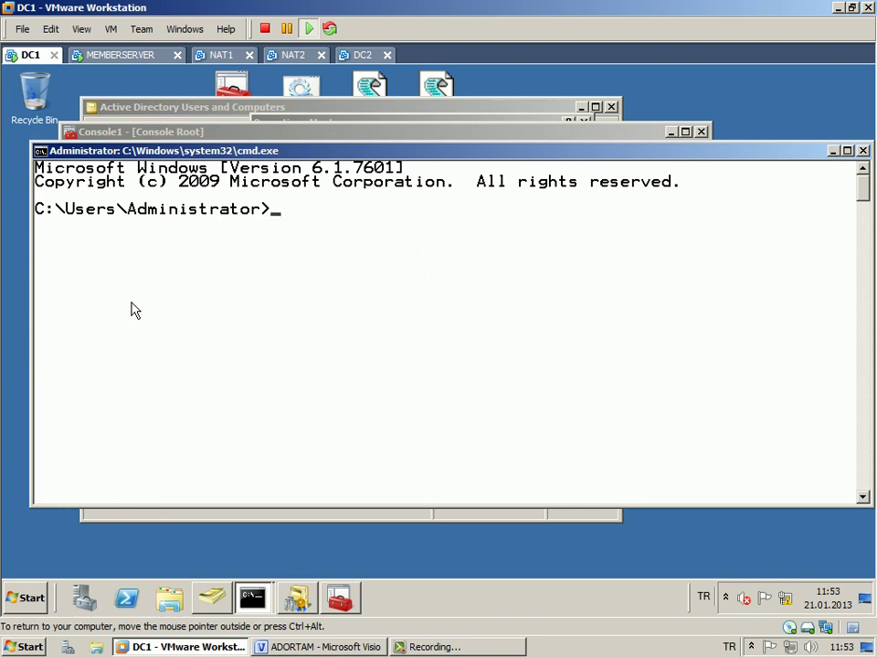
{"action": "left_click", "coordinate": [121, 57]}
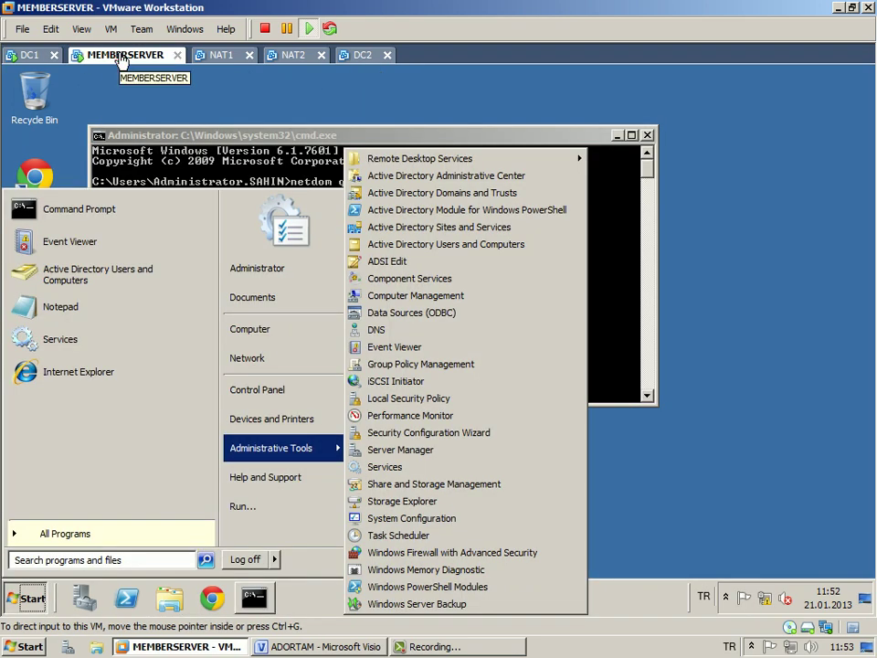
{"action": "right_click", "coordinate": [122, 57]}
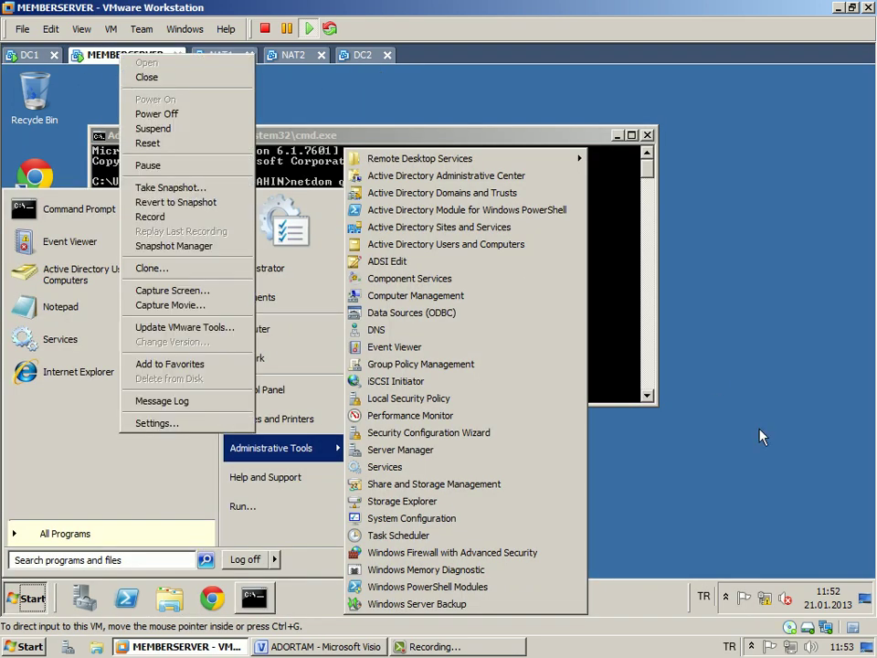
{"action": "left_click", "coordinate": [829, 630]}
{"action": "left_click", "coordinate": [829, 630]}
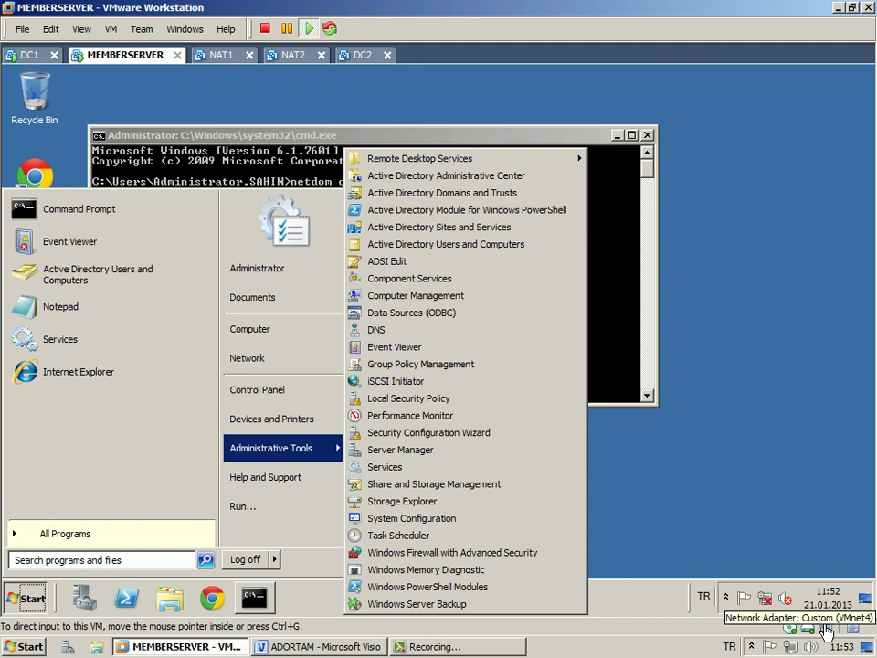
{"action": "left_click", "coordinate": [826, 630]}
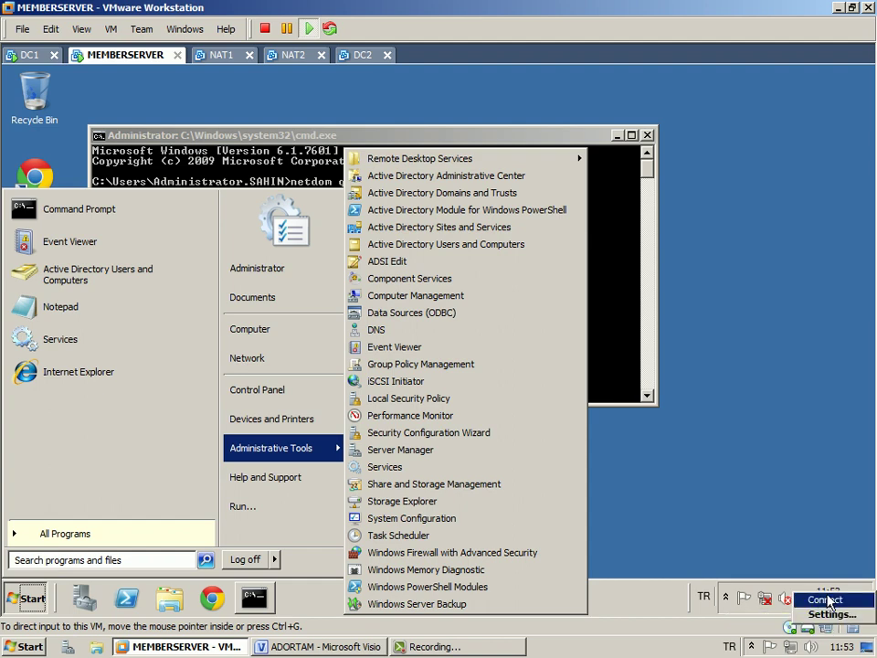
{"action": "left_click", "coordinate": [176, 141]}
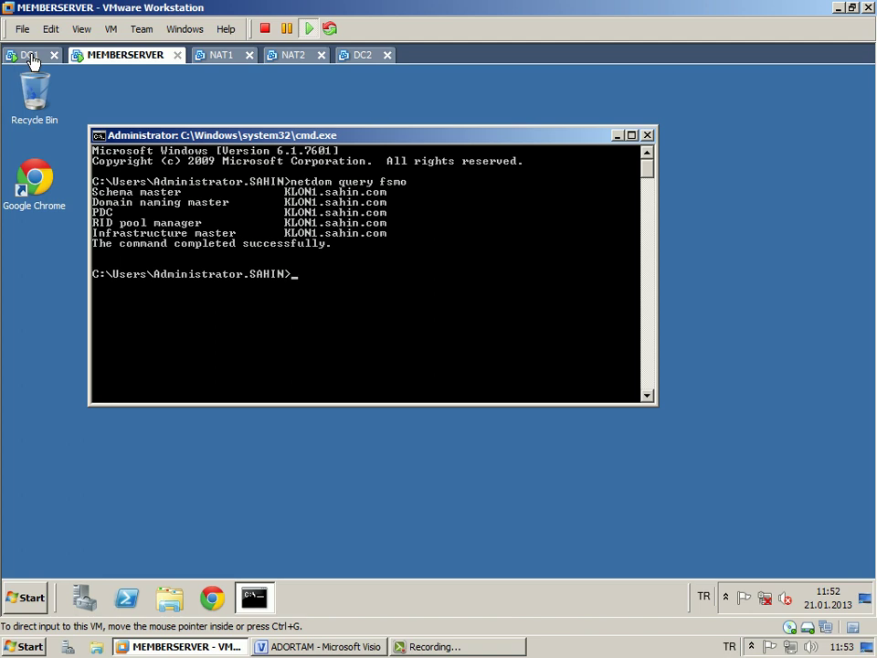
{"action": "left_click", "coordinate": [31, 60]}
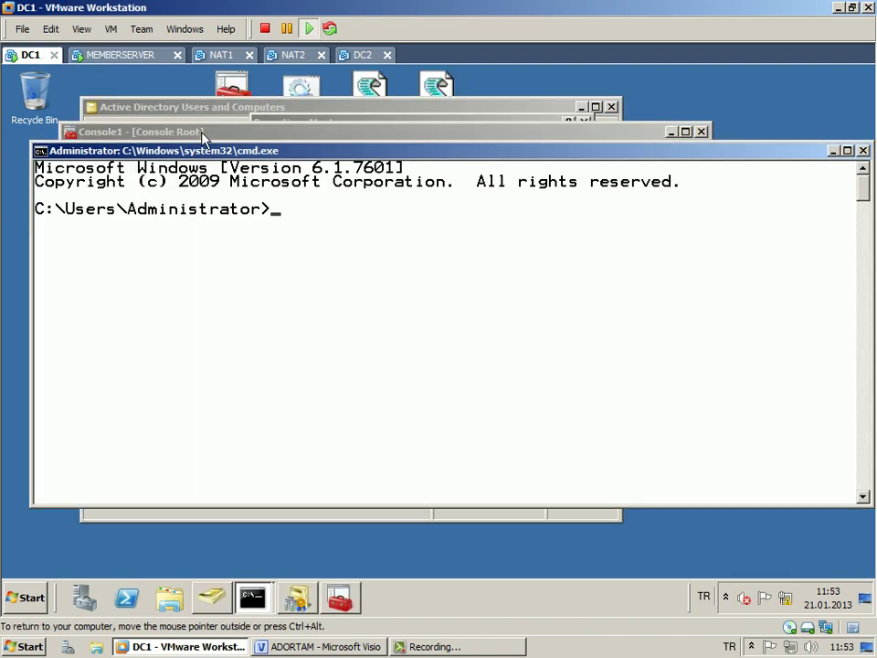
Start ntdsutil, show its ? help command list, and maximize the console window
{"action": "left_click_drag", "start_coordinate": [233, 156], "coordinate": [221, 151]}
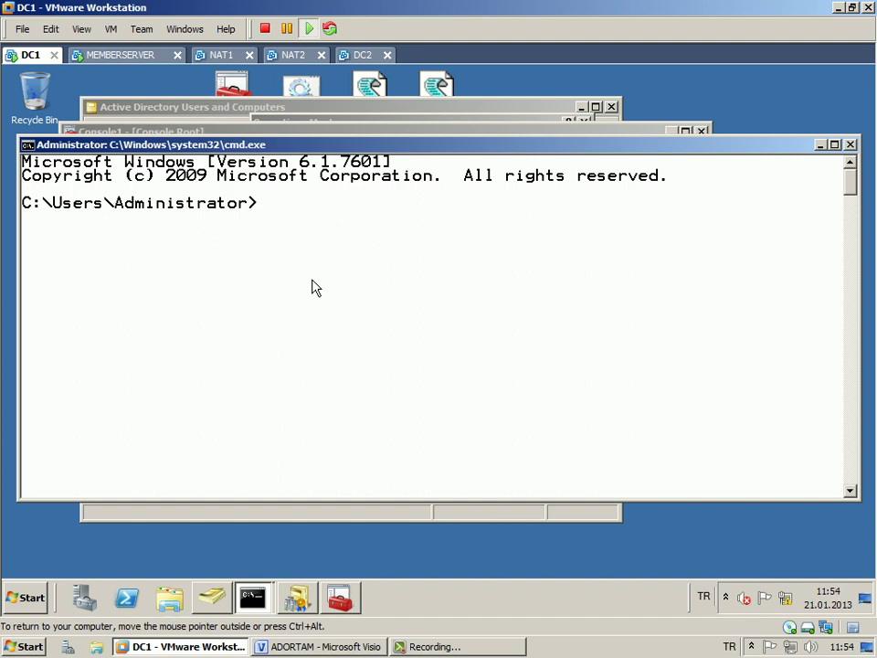
{"action": "type", "text": "ntdsutil"}
{"action": "key", "text": "Return"}
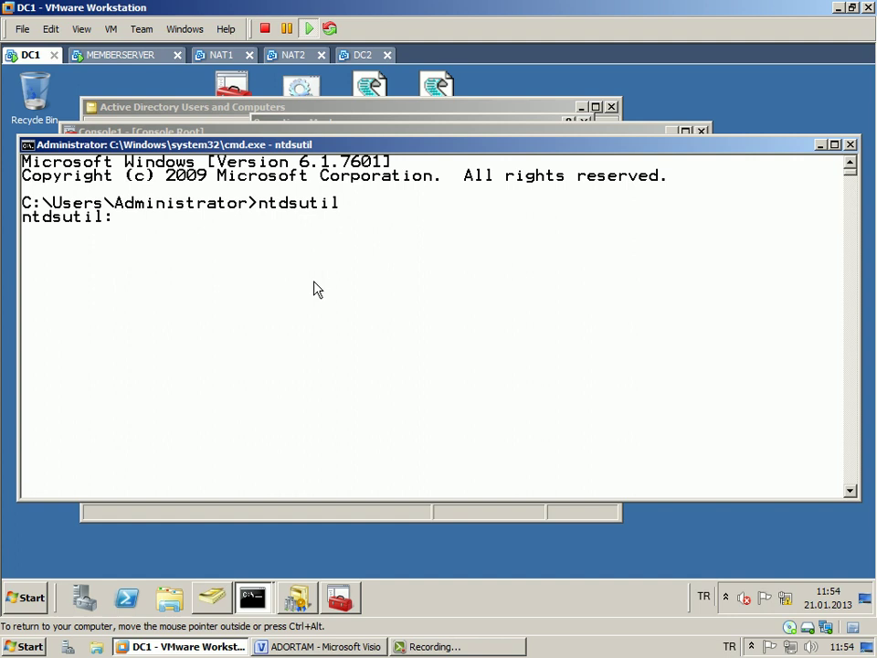
{"action": "key", "text": "Return"}
{"action": "key", "text": "Return"}
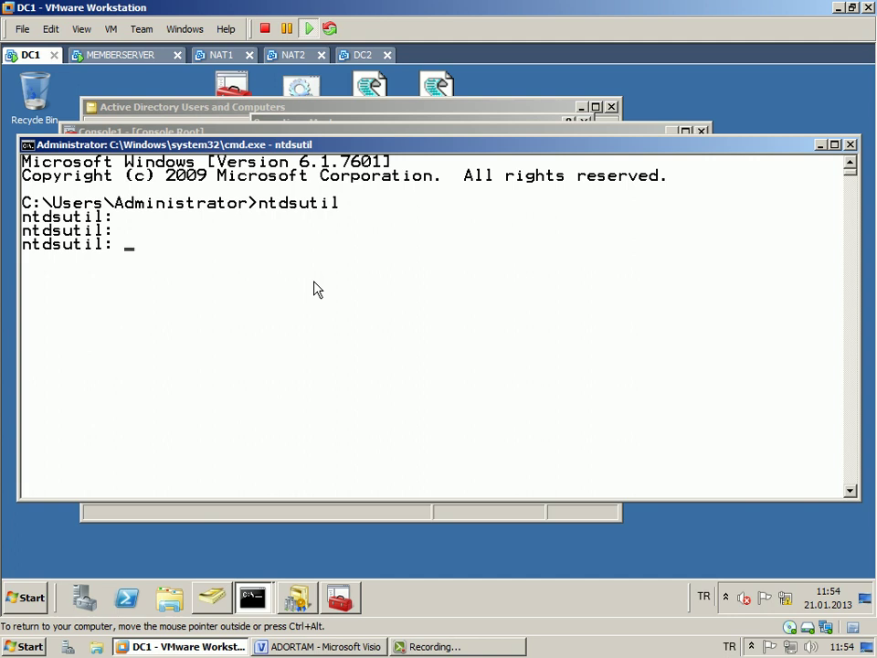
{"action": "type", "text": "?"}
{"action": "key", "text": "Return"}
{"action": "double_click", "coordinate": [388, 144]}
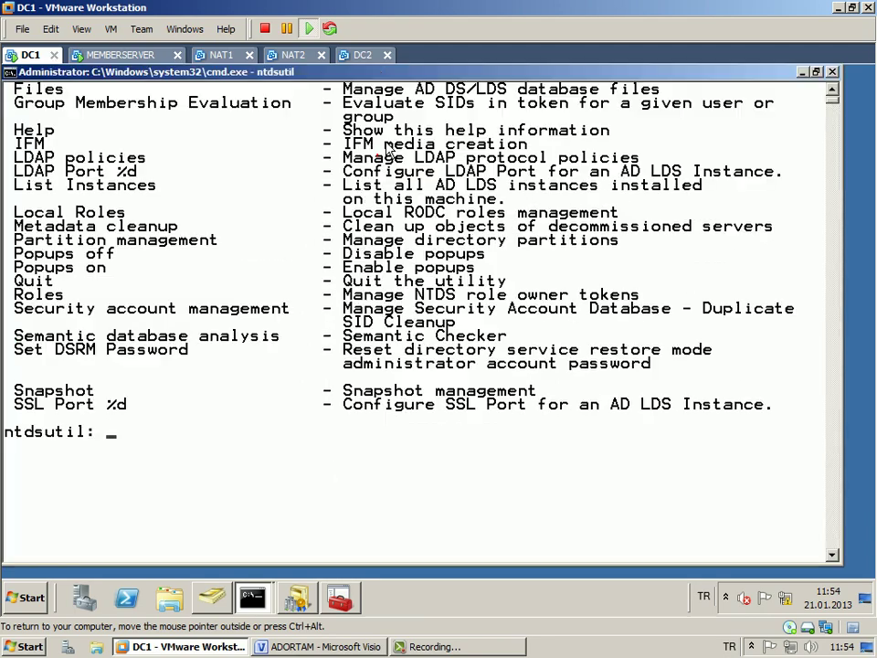
Mark and copy the Roles line from the ntdsutil help listing
{"action": "scroll", "coordinate": [303, 209], "scroll_direction": "up", "scroll_amount": 5}
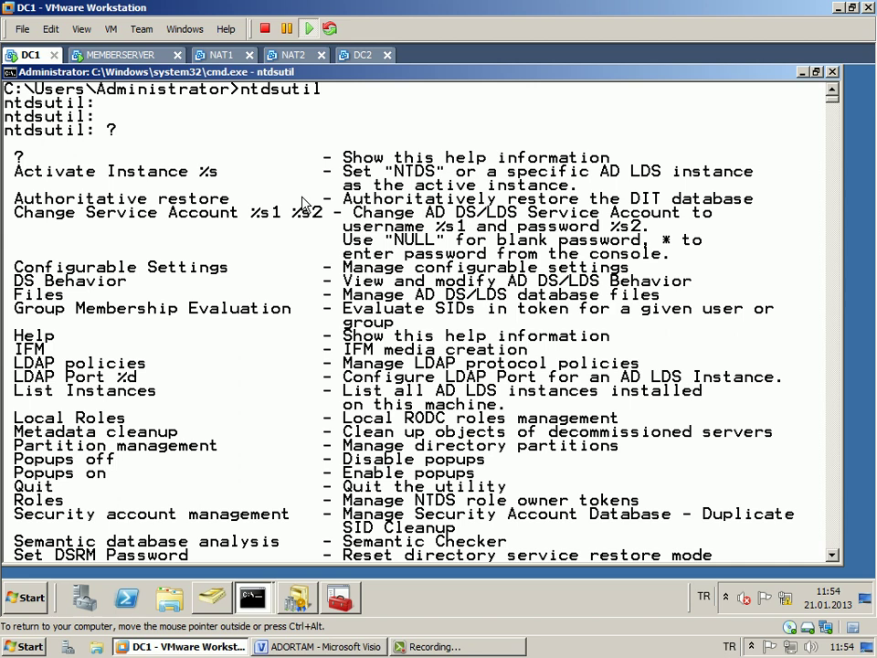
{"action": "scroll", "coordinate": [301, 202], "scroll_direction": "down", "scroll_amount": 2}
{"action": "right_click", "coordinate": [14, 420]}
{"action": "left_click", "coordinate": [36, 436]}
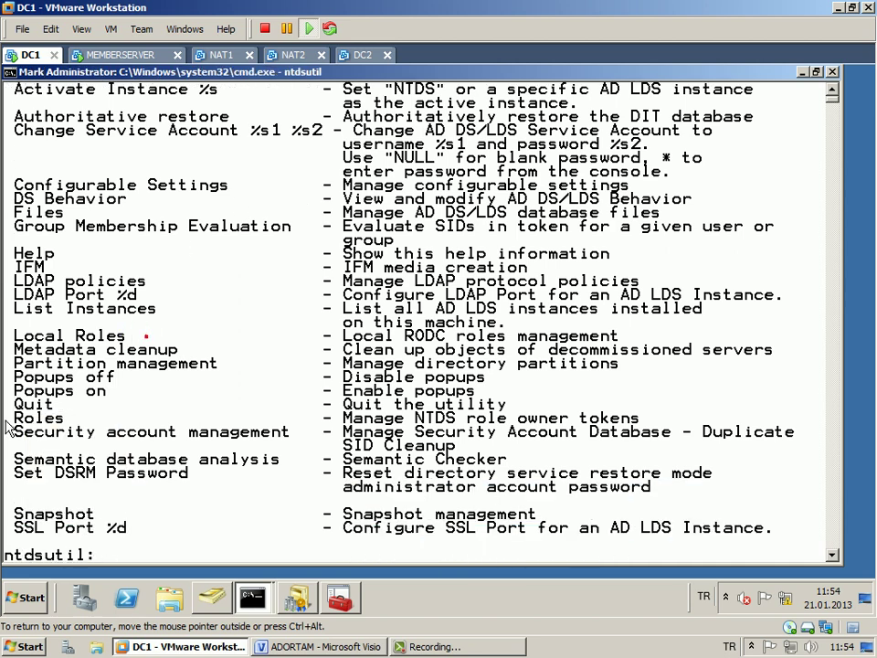
{"action": "left_click_drag", "start_coordinate": [9, 422], "coordinate": [659, 422]}
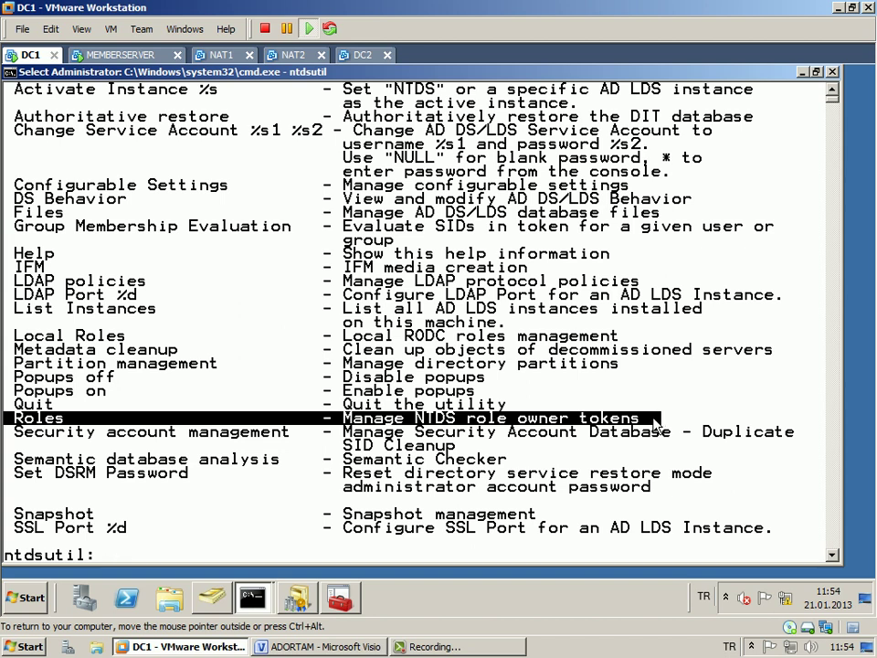
{"action": "right_click", "coordinate": [656, 425]}
Open a blank Notepad document from the Start menu
{"action": "scroll", "coordinate": [333, 430], "scroll_direction": "down", "scroll_amount": 1}
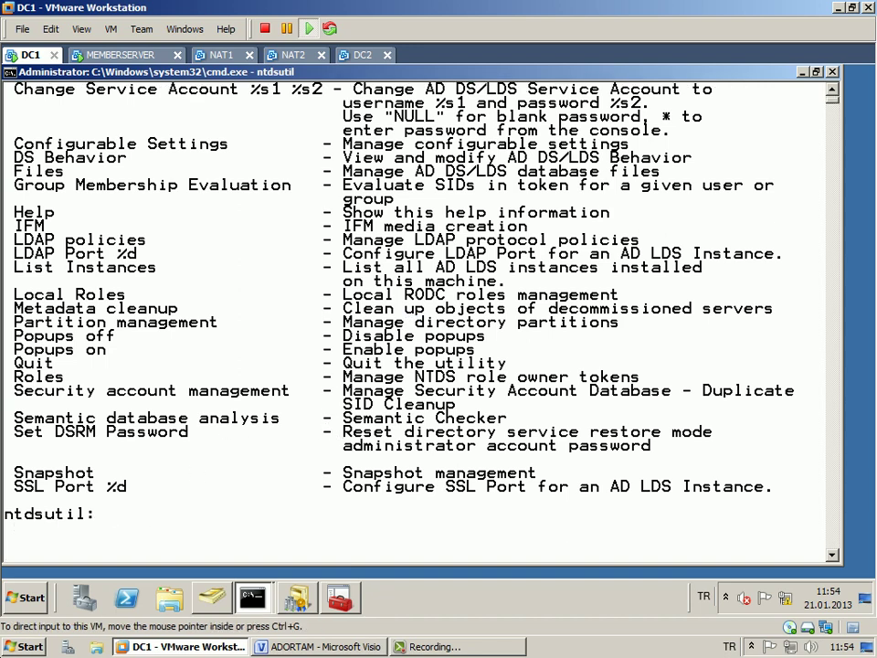
{"action": "key", "text": "super"}
{"action": "left_click", "coordinate": [87, 296]}
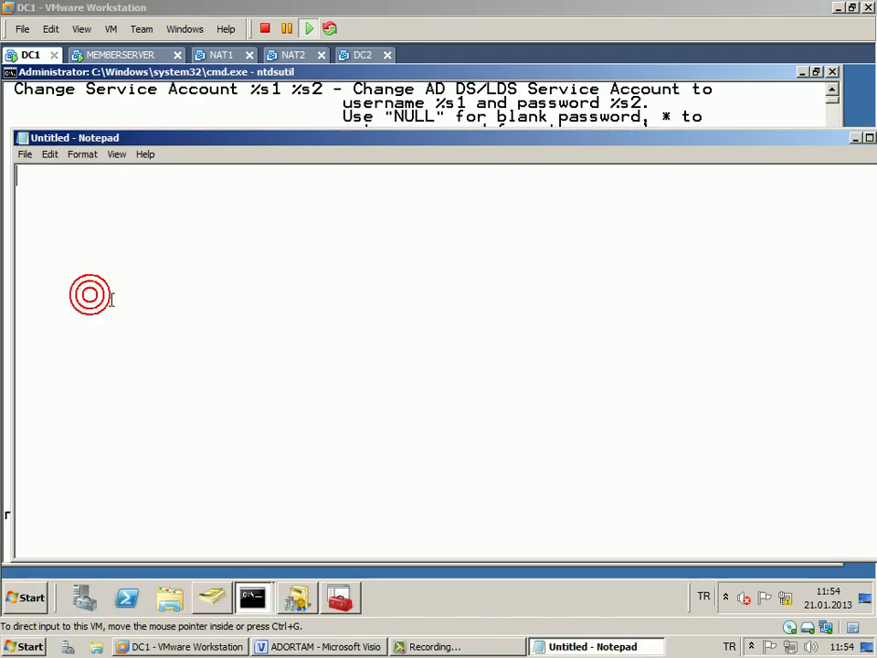
Enter ntdsutil's fsmo maintenance mode with the roles command on DC1
{"action": "left_click", "coordinate": [595, 644]}
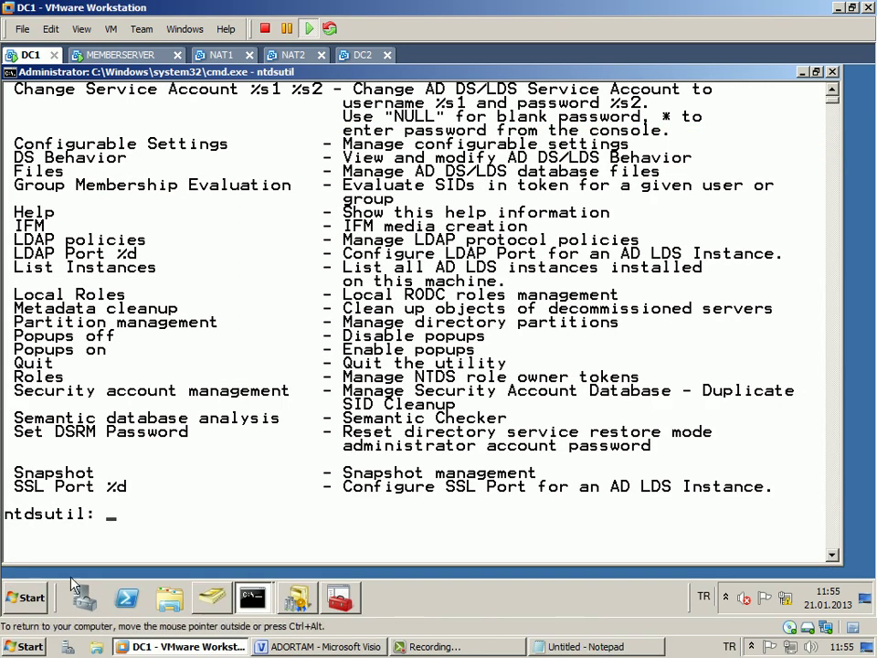
{"action": "type", "text": "roles"}
{"action": "key", "text": "Return"}
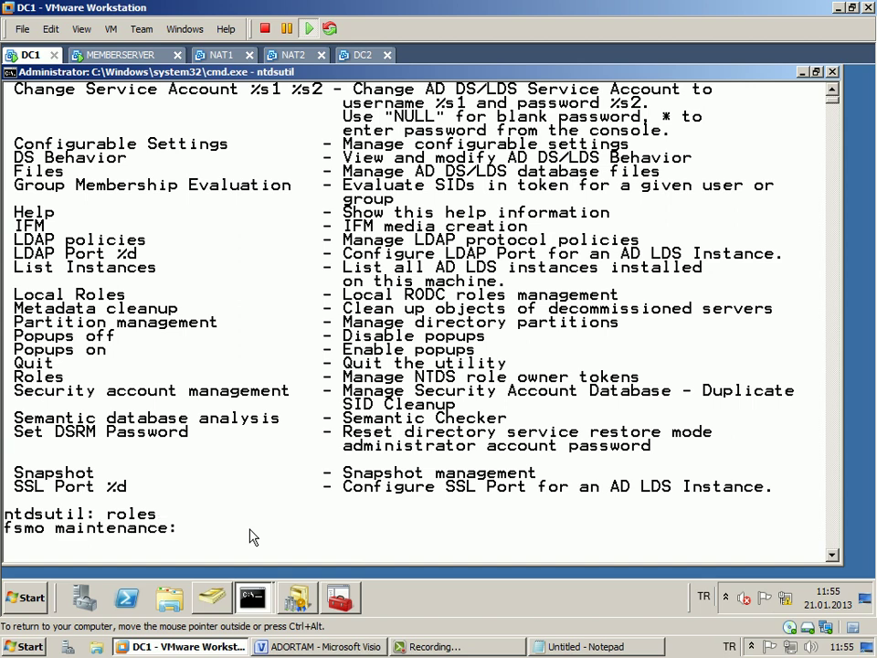
Dock Notepad to the right half and list 'ntdsutil' and 'roles' on separate lines
{"action": "left_click", "coordinate": [589, 646]}
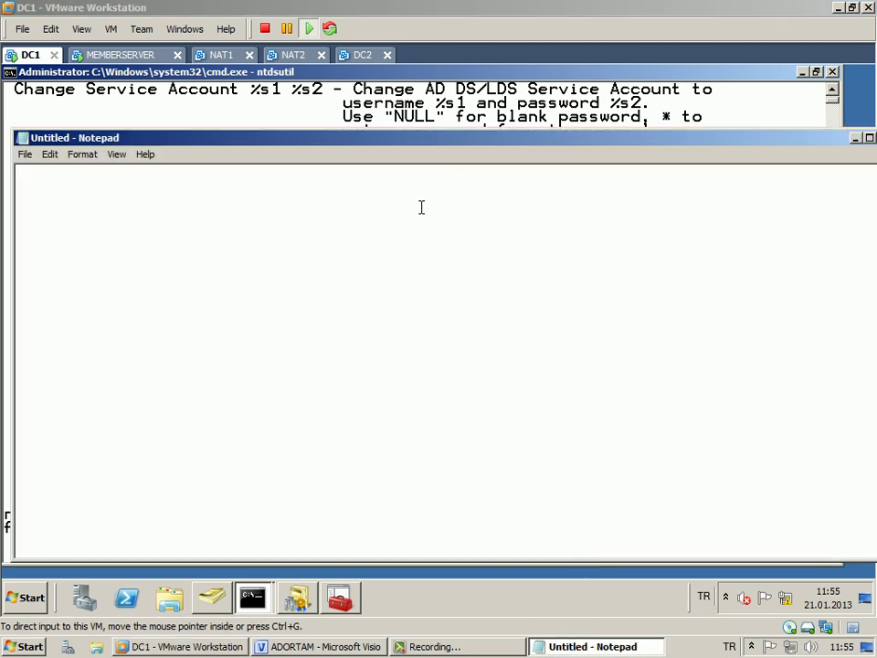
{"action": "left_click_drag", "start_coordinate": [403, 139], "coordinate": [874, 144]}
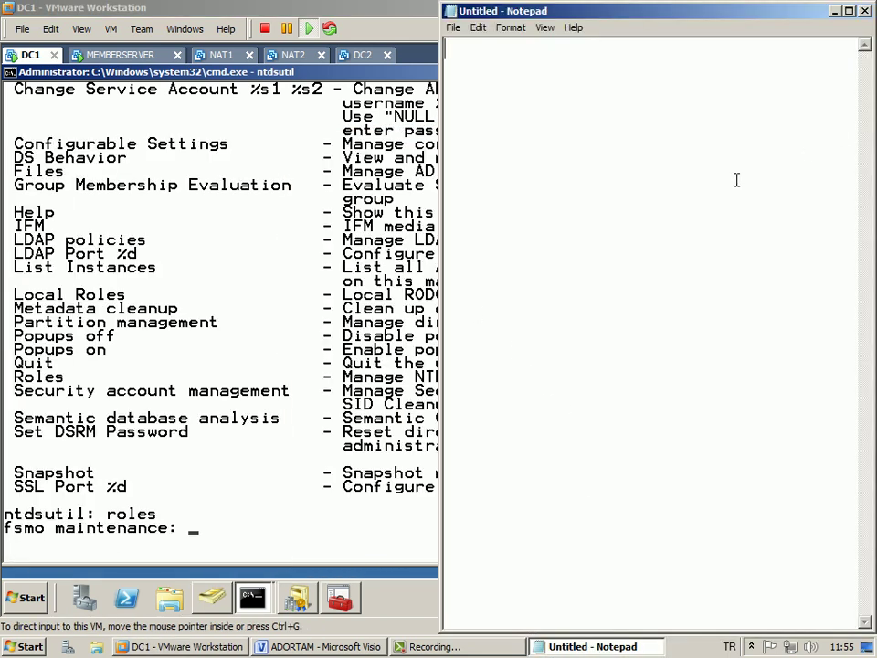
{"action": "type", "text": "ntdsu"}
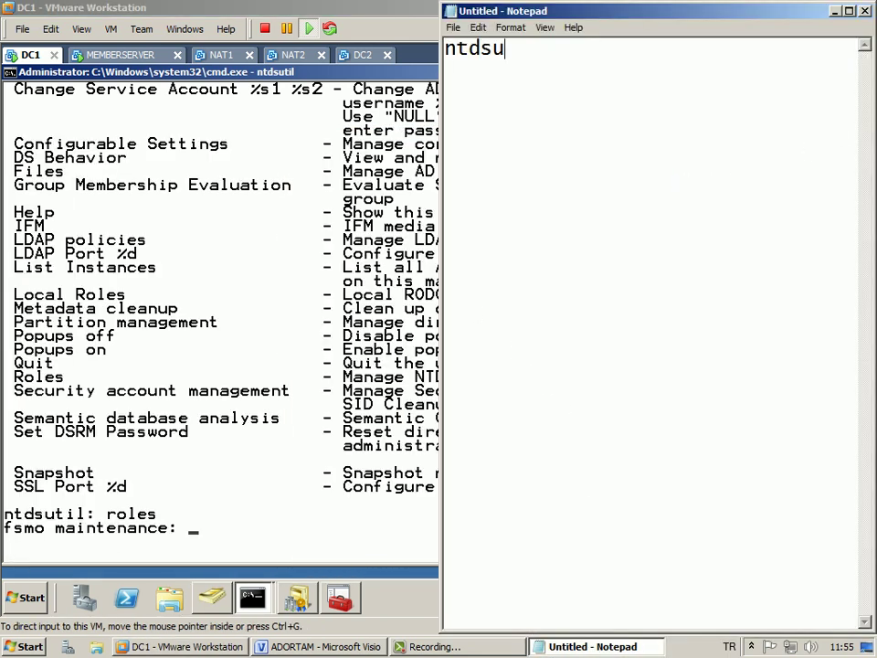
{"action": "type", "text": "til"}
{"action": "key", "text": "Return"}
{"action": "key", "text": "Return"}
{"action": "type", "text": "roles"}
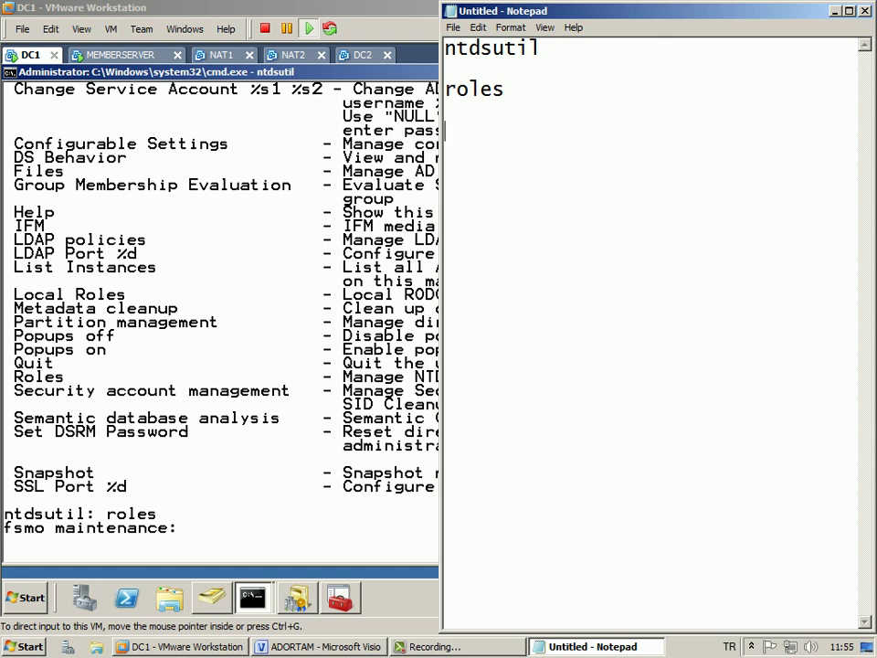
{"action": "key", "text": "Return"}
{"action": "key", "text": "Return"}
{"action": "left_click", "coordinate": [292, 525]}
{"action": "scroll", "coordinate": [292, 528], "scroll_direction": "down", "scroll_amount": 5}
{"action": "scroll", "coordinate": [292, 529], "scroll_direction": "down", "scroll_amount": 2}
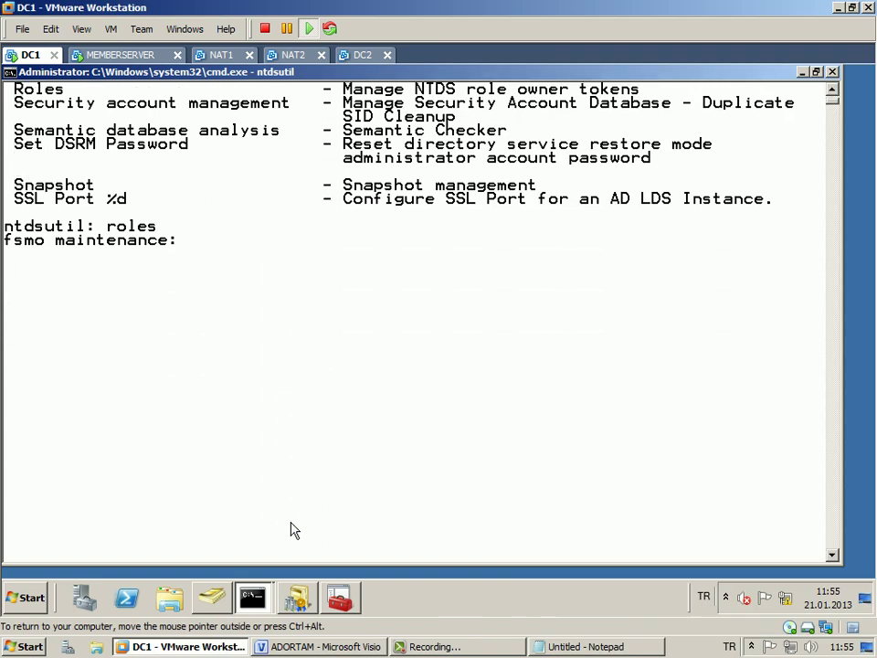
Display the fsmo maintenance help list with the ? command
{"action": "type", "text": "?"}
{"action": "key", "text": "Return"}
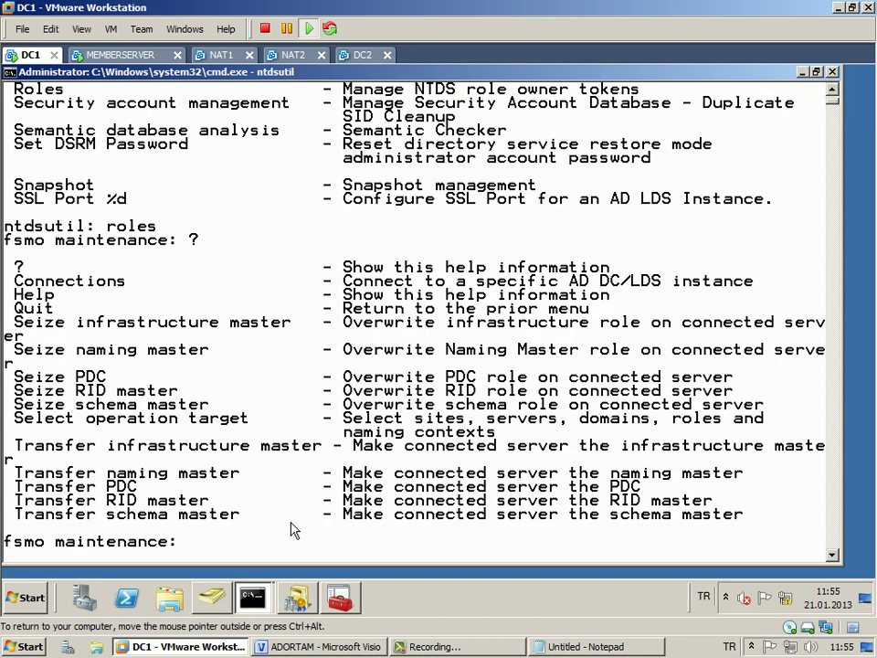
{"action": "scroll", "coordinate": [292, 530], "scroll_direction": "down", "scroll_amount": 1}
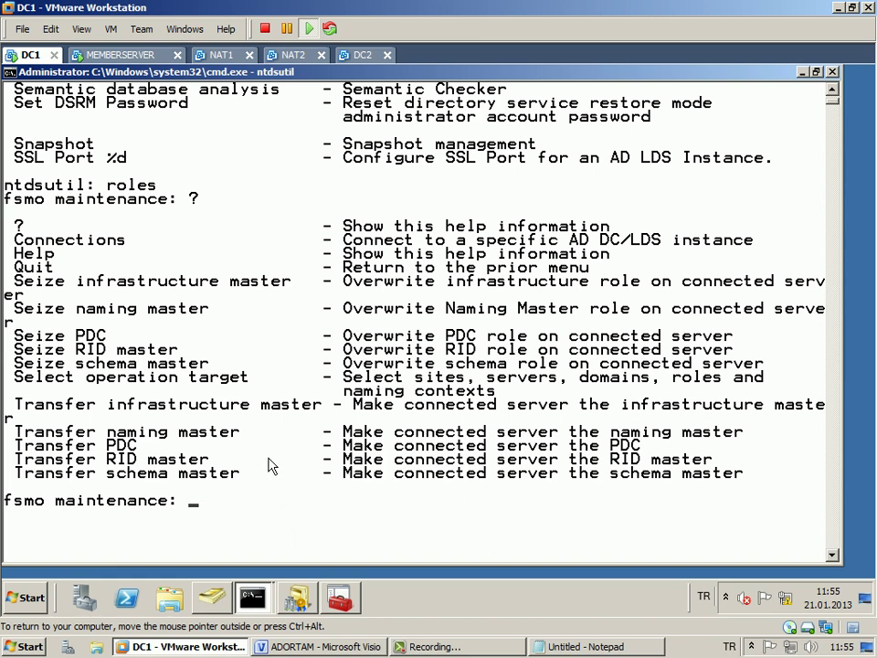
Mark and copy the word Connections from the fsmo maintenance help list
{"action": "right_click", "coordinate": [188, 244]}
{"action": "left_click", "coordinate": [228, 252]}
{"action": "left_click_drag", "start_coordinate": [15, 239], "coordinate": [138, 249]}
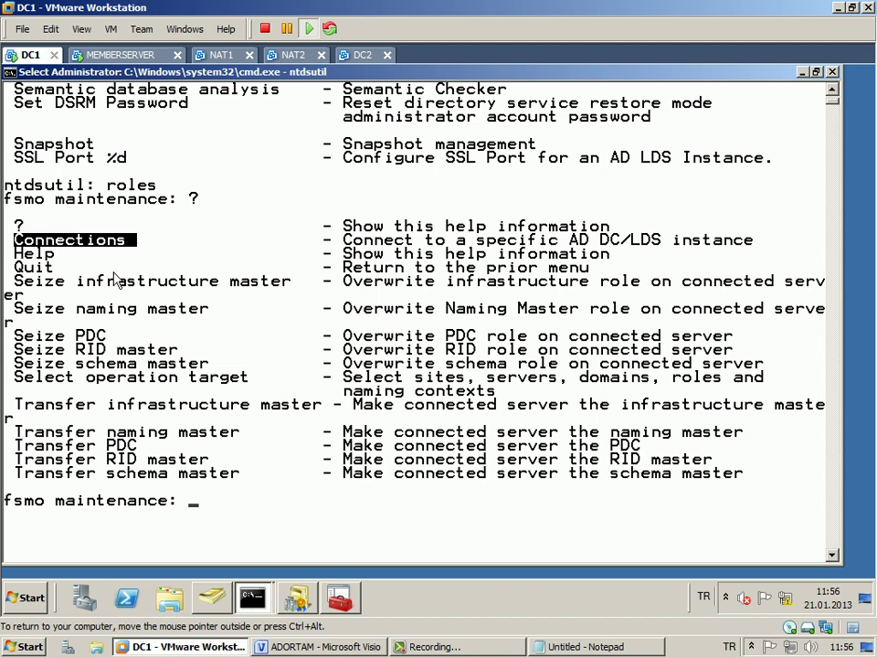
{"action": "left_click", "coordinate": [125, 57]}
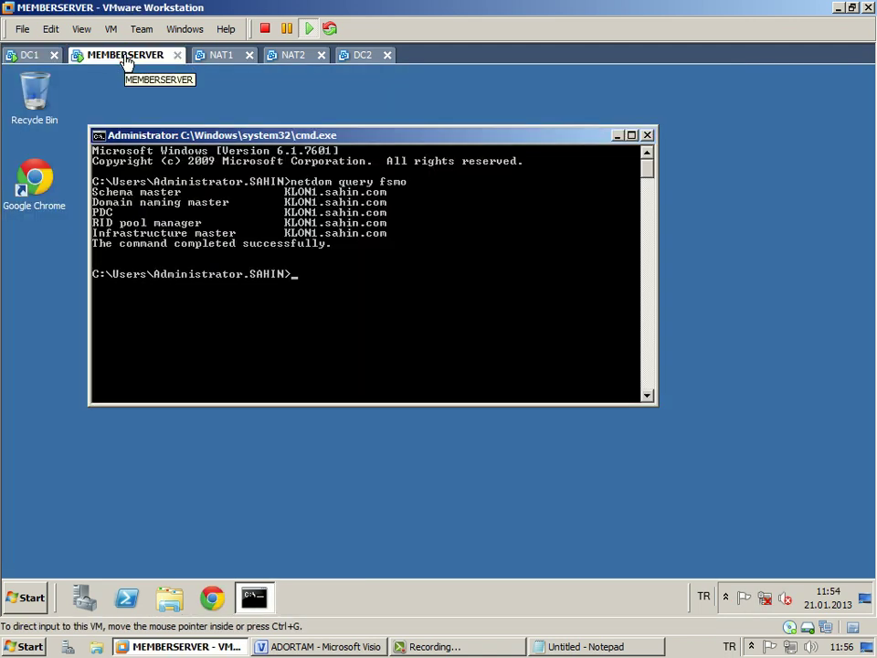
{"action": "left_click", "coordinate": [29, 55]}
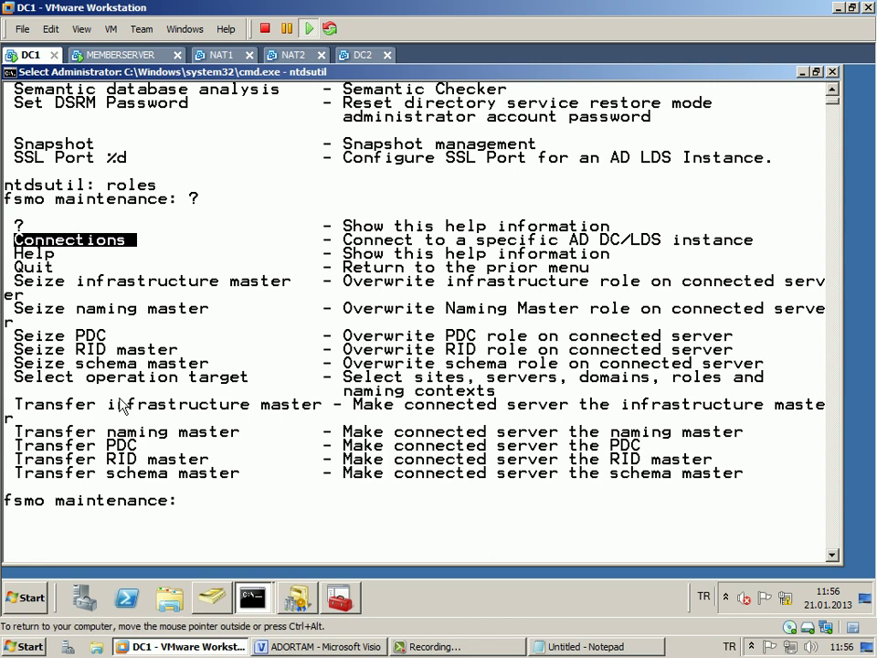
{"action": "right_click", "coordinate": [302, 505]}
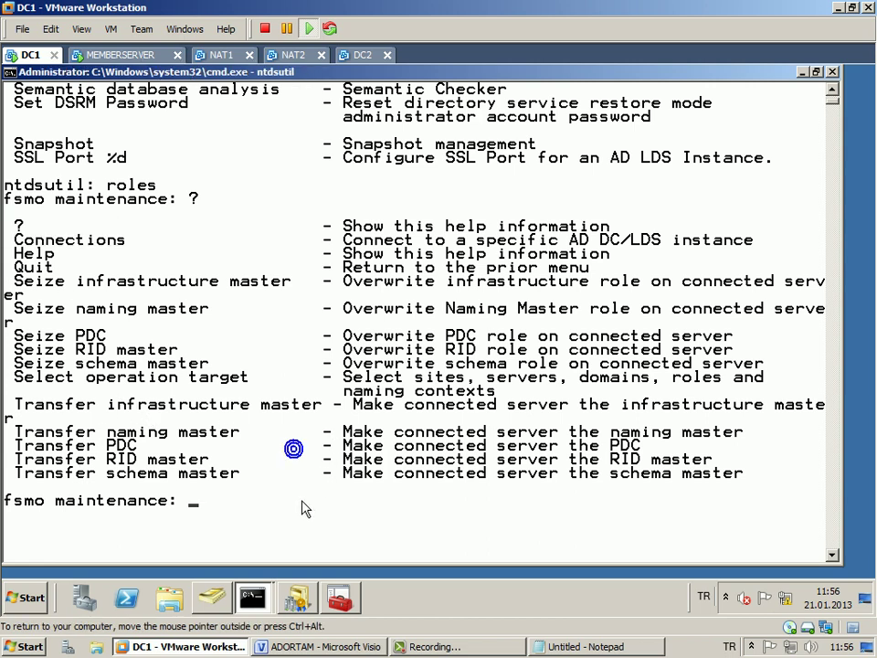
Enter server connections and type 'connect to server klon1.sahin.com' at the prompt
{"action": "type", "text": "connections"}
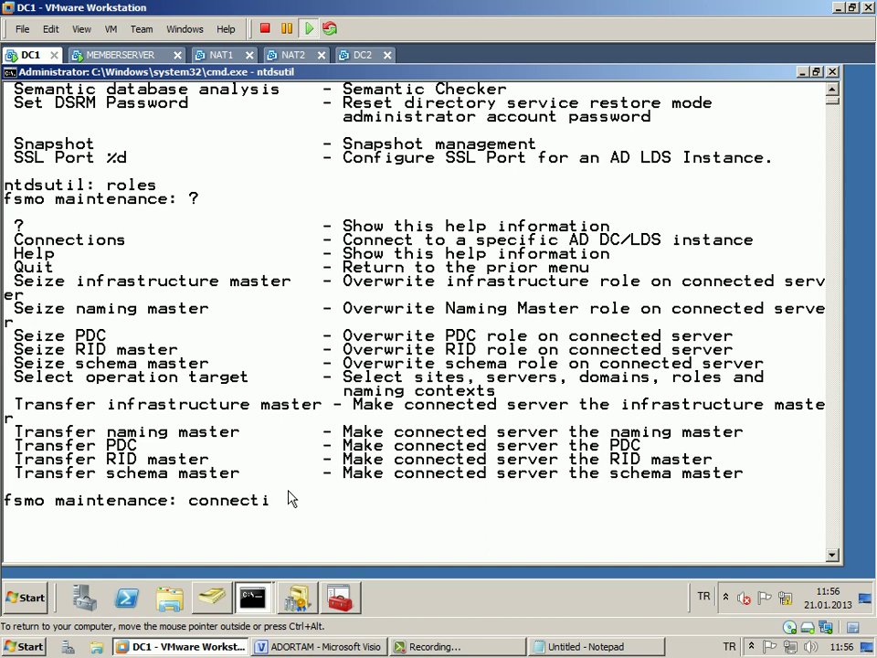
{"action": "key", "text": "Return"}
{"action": "key", "text": "Return"}
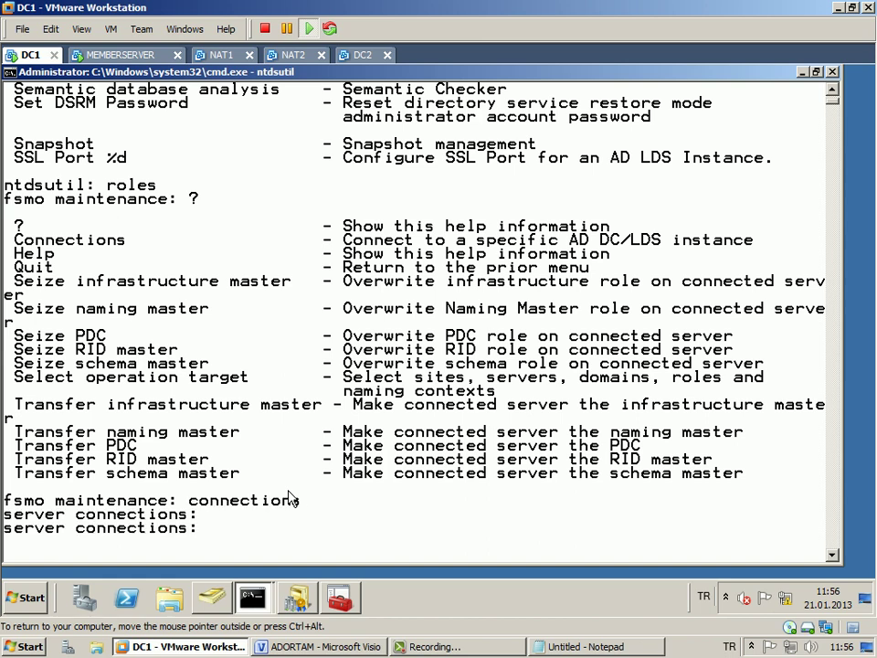
{"action": "type", "text": "connect to server kl"}
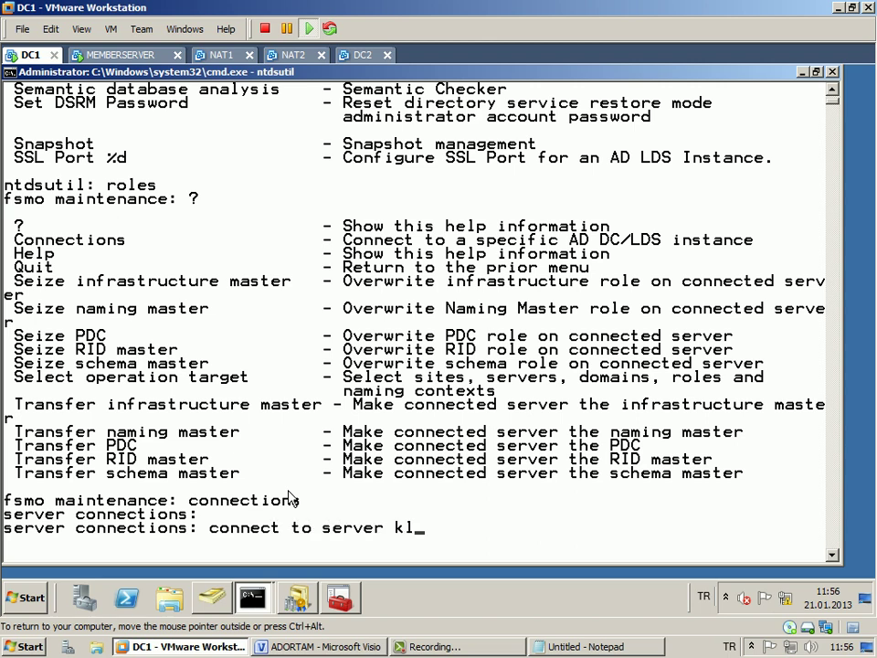
{"action": "type", "text": "on1.sahin.com"}
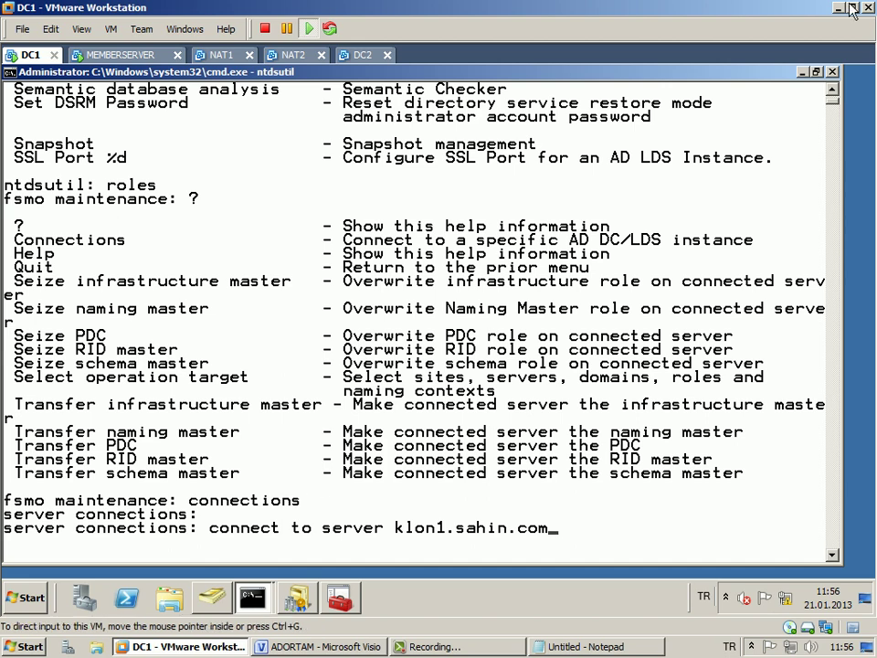
Add 'connections', 'connect to server klon1.sahin.com' and 'quit' lines to the Notepad notes
{"action": "left_click", "coordinate": [594, 646]}
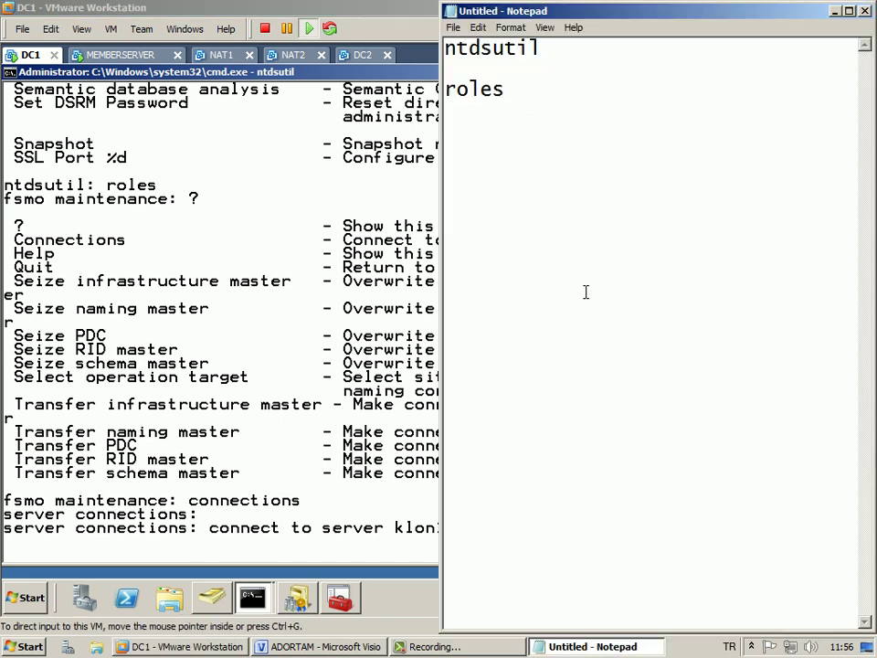
{"action": "type", "text": "connections"}
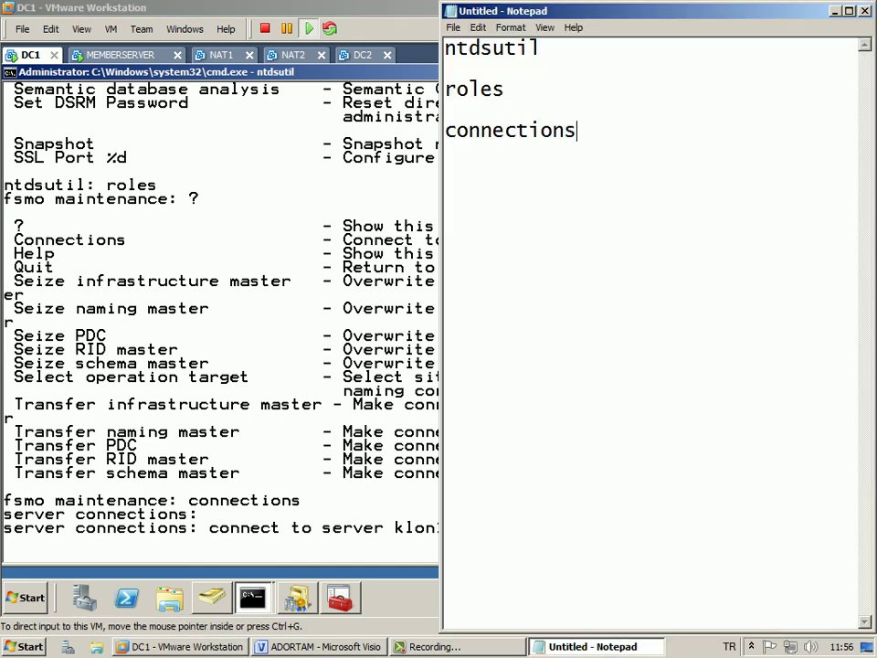
{"action": "key", "text": "Return"}
{"action": "key", "text": "Return"}
{"action": "type", "text": "connecty"}
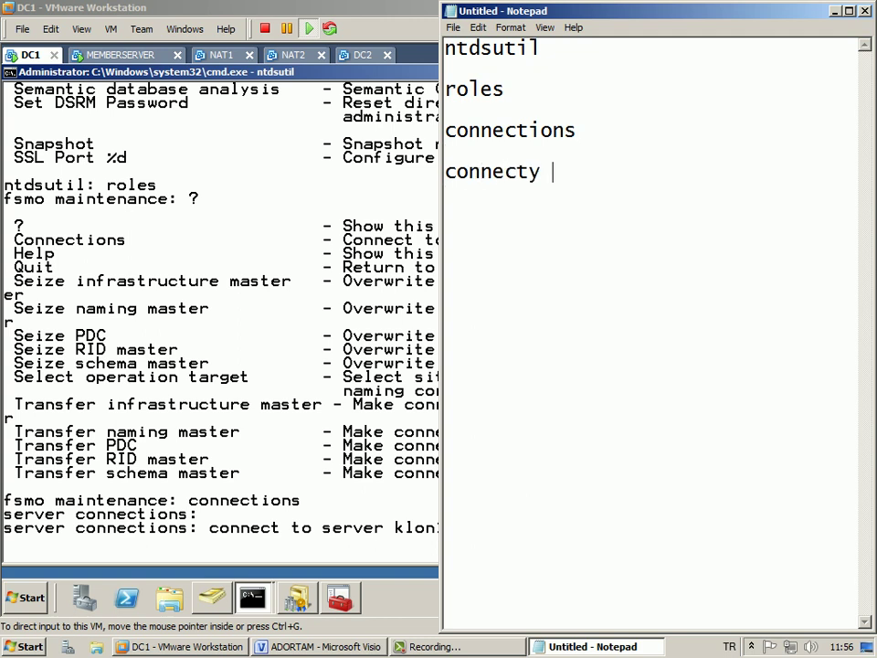
{"action": "key", "text": "BackSpace"}
{"action": "key", "text": "BackSpace"}
{"action": "type", "text": "t"}
{"action": "key", "text": "BackSpace"}
{"action": "key", "text": "BackSpace"}
{"action": "type", "text": "to server "}
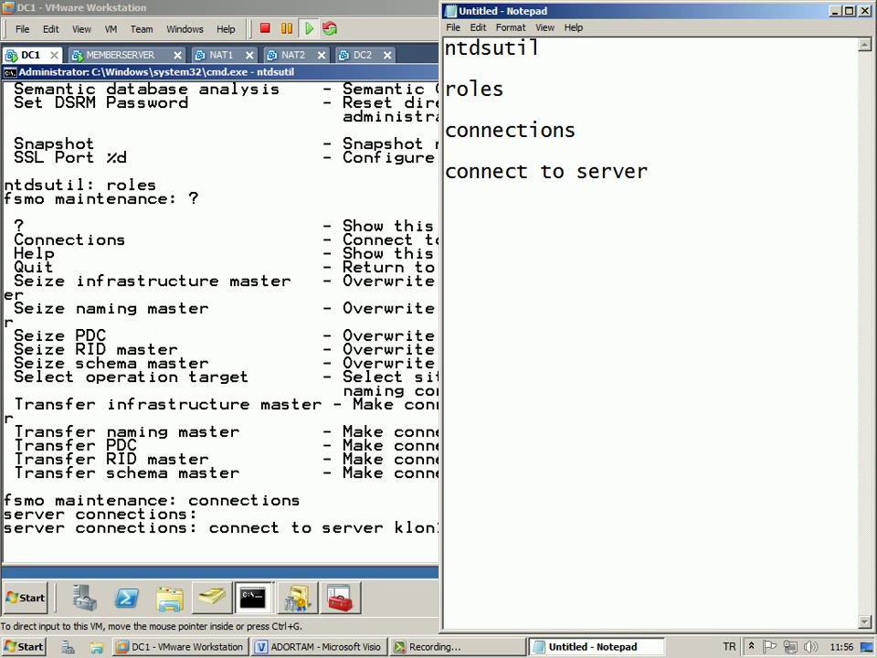
{"action": "type", "text": "klon1.sa"}
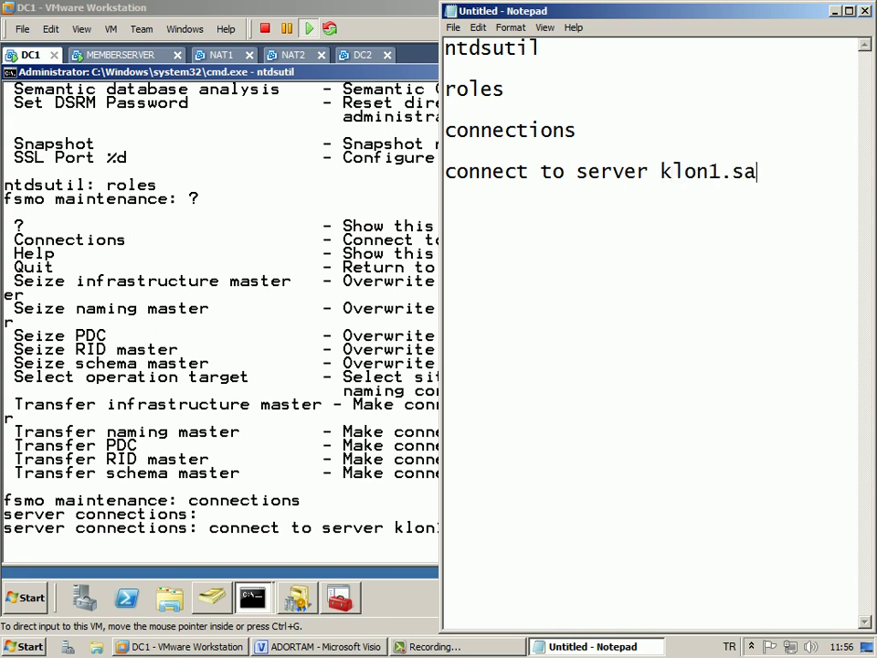
{"action": "type", "text": "hin.com  "}
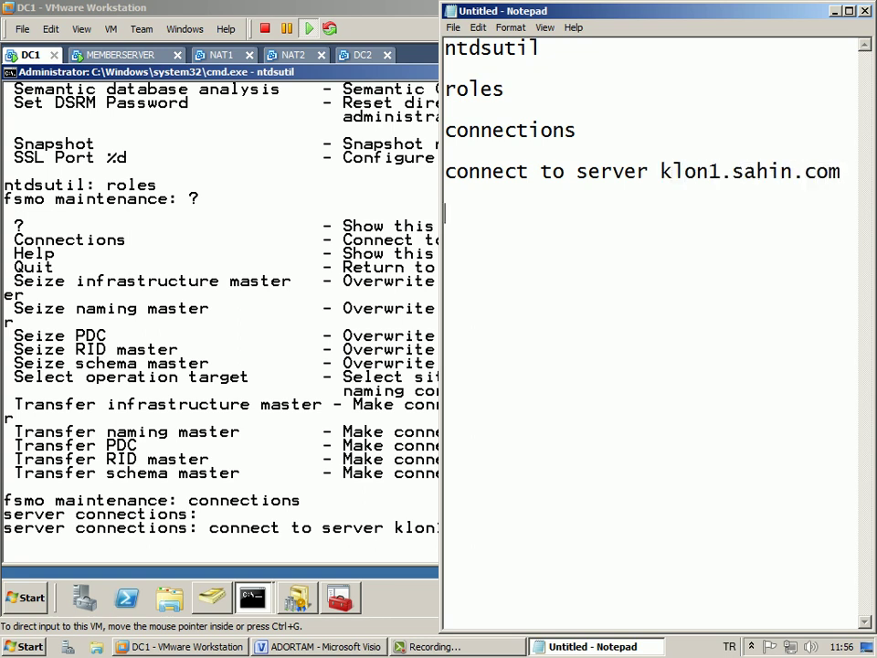
{"action": "type", "text": "qut"}
{"action": "key", "text": "BackSpace"}
{"action": "type", "text": "it"}
{"action": "key", "text": "Return"}
{"action": "key", "text": "Return"}
{"action": "key", "text": "Return"}
Remove the abbreviated 'con to ser' note and minimize Notepad to view the console
{"action": "type", "text": "con "}
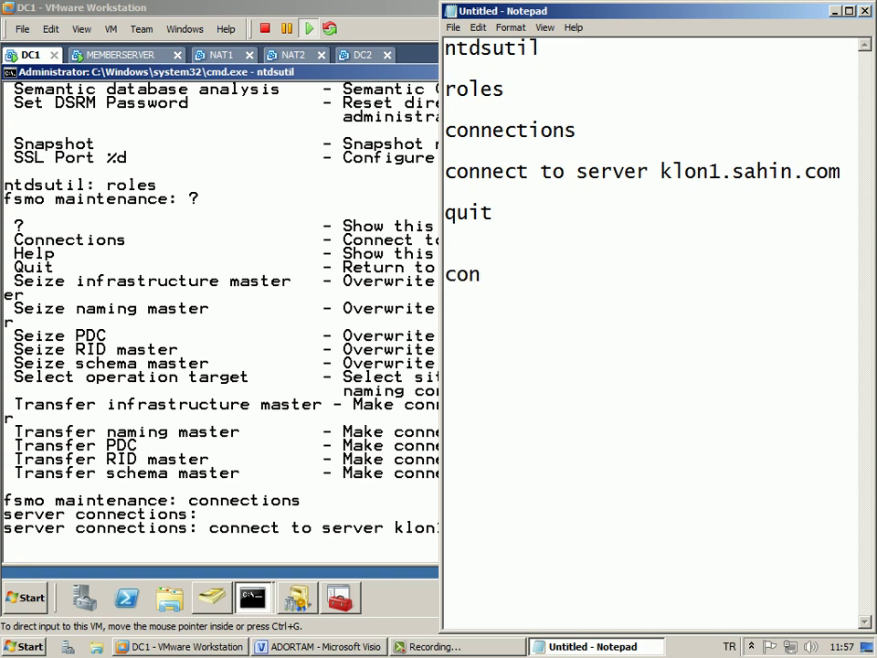
{"action": "type", "text": "to ser "}
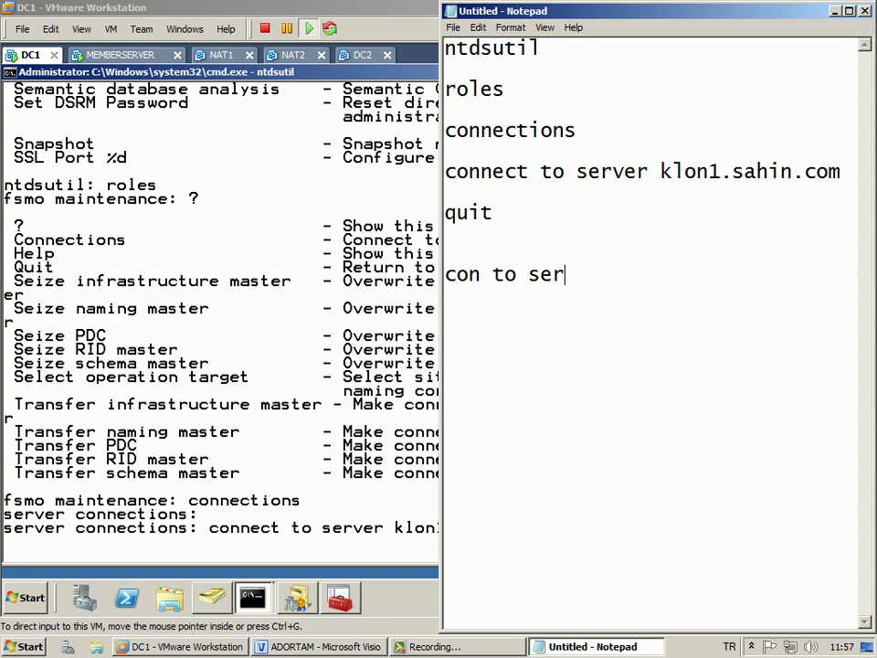
{"action": "type", "text": "klon1.sa"}
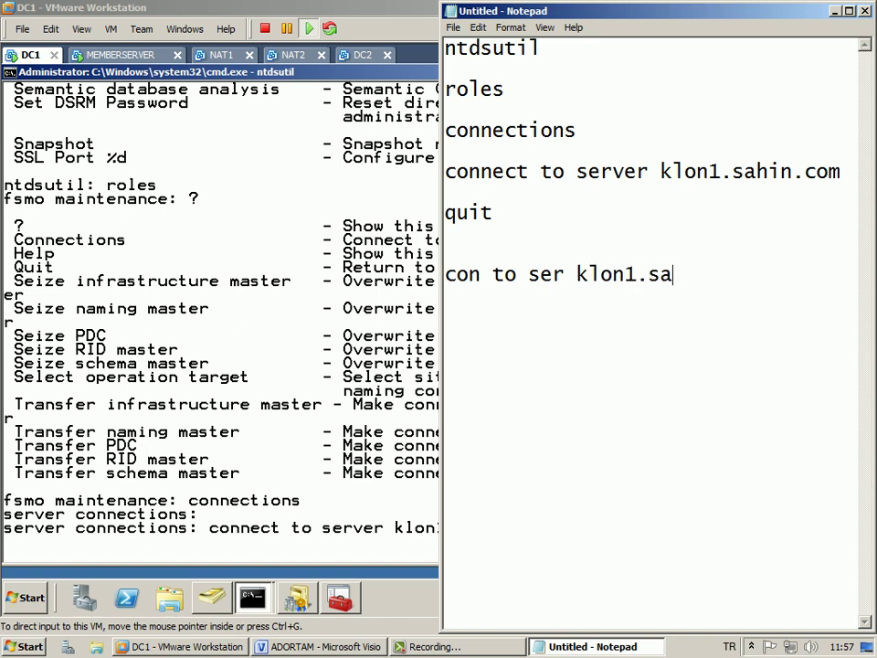
{"action": "type", "text": "hin.com"}
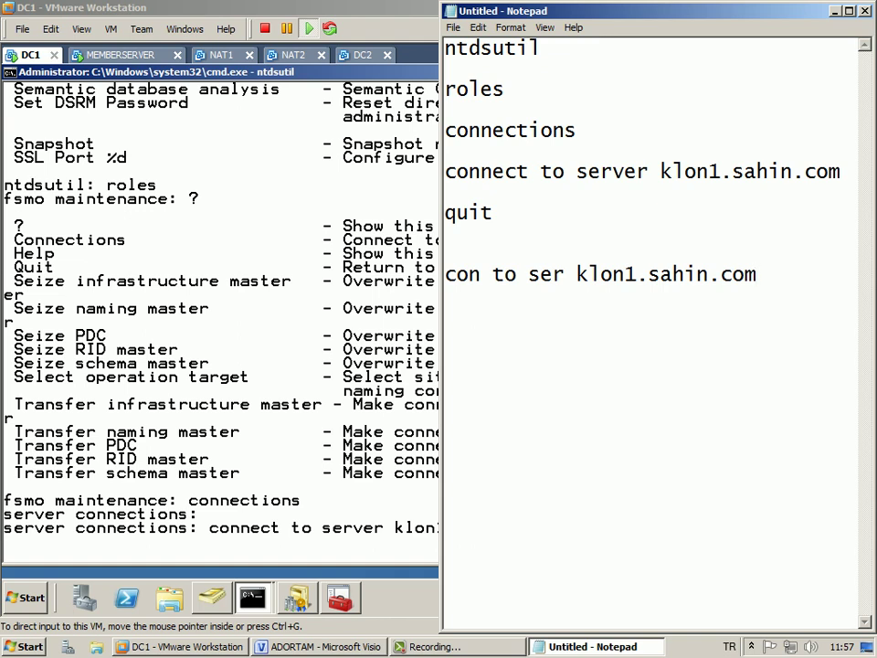
{"action": "key", "text": "BackSpace"}
{"action": "key", "text": "BackSpace"}
{"action": "key", "text": "BackSpace"}
{"action": "key", "text": "BackSpace"}
{"action": "key", "text": "BackSpace"}
{"action": "key", "text": "BackSpace"}
{"action": "key", "text": "BackSpace"}
{"action": "key", "text": "BackSpace"}
{"action": "key", "text": "BackSpace"}
{"action": "key", "text": "BackSpace"}
{"action": "key", "text": "BackSpace"}
{"action": "key", "text": "BackSpace"}
{"action": "key", "text": "BackSpace"}
{"action": "key", "text": "BackSpace"}
{"action": "key", "text": "BackSpace"}
{"action": "key", "text": "BackSpace"}
{"action": "key", "text": "BackSpace"}
{"action": "key", "text": "BackSpace"}
{"action": "key", "text": "BackSpace"}
{"action": "key", "text": "BackSpace"}
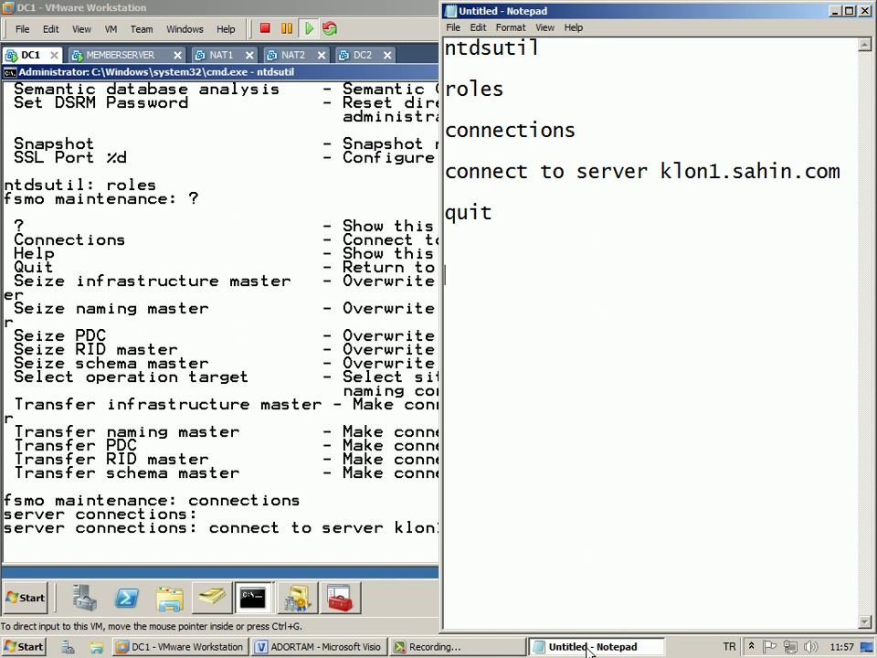
{"action": "left_click", "coordinate": [559, 645]}
{"action": "scroll", "coordinate": [505, 454], "scroll_direction": "down", "scroll_amount": 5}
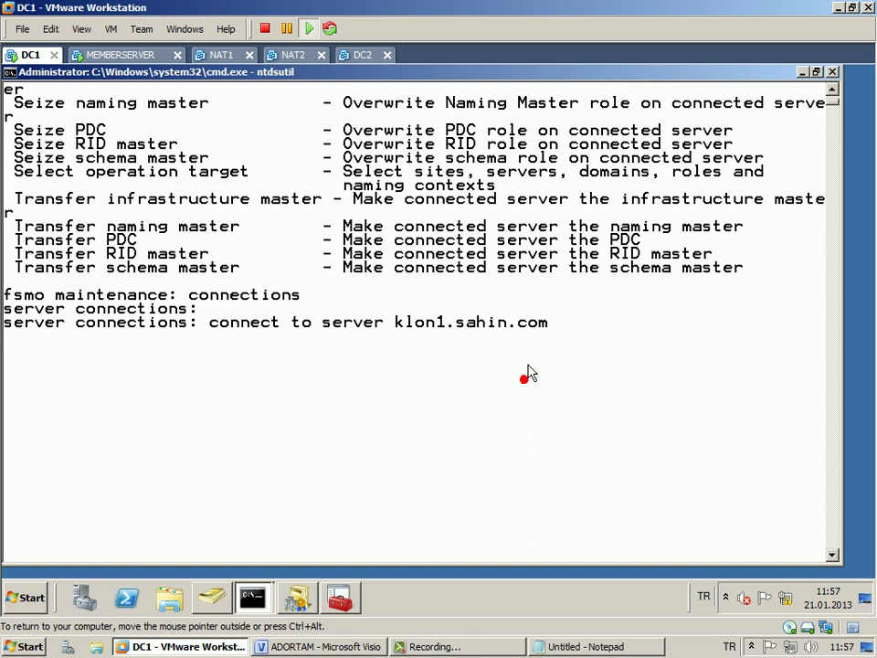
Connect to klon1.sahin.com and mark the 'fsmo maintenance:' prompt text
{"action": "key", "text": "Return"}
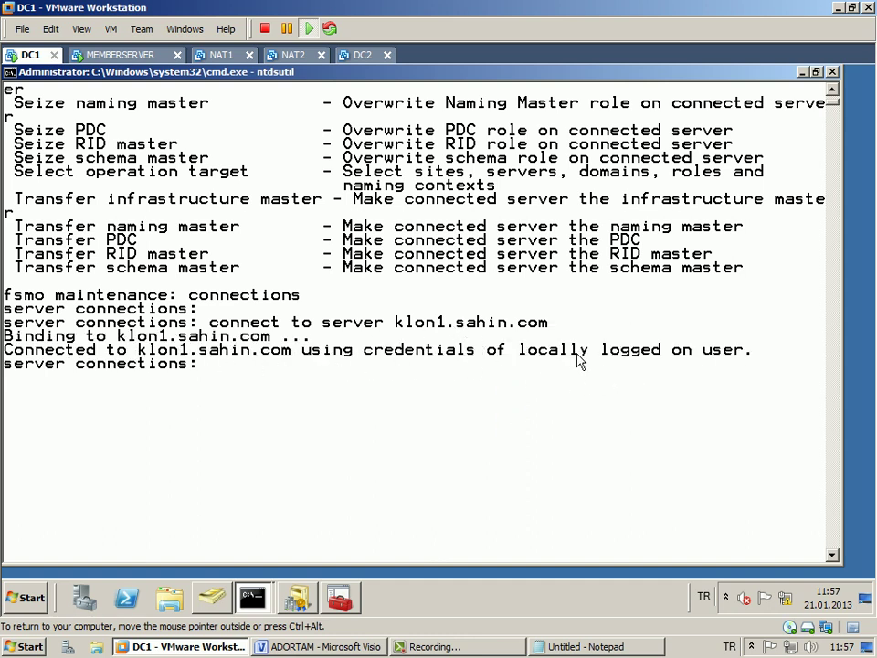
{"action": "key", "text": "Return"}
{"action": "key", "text": "Return"}
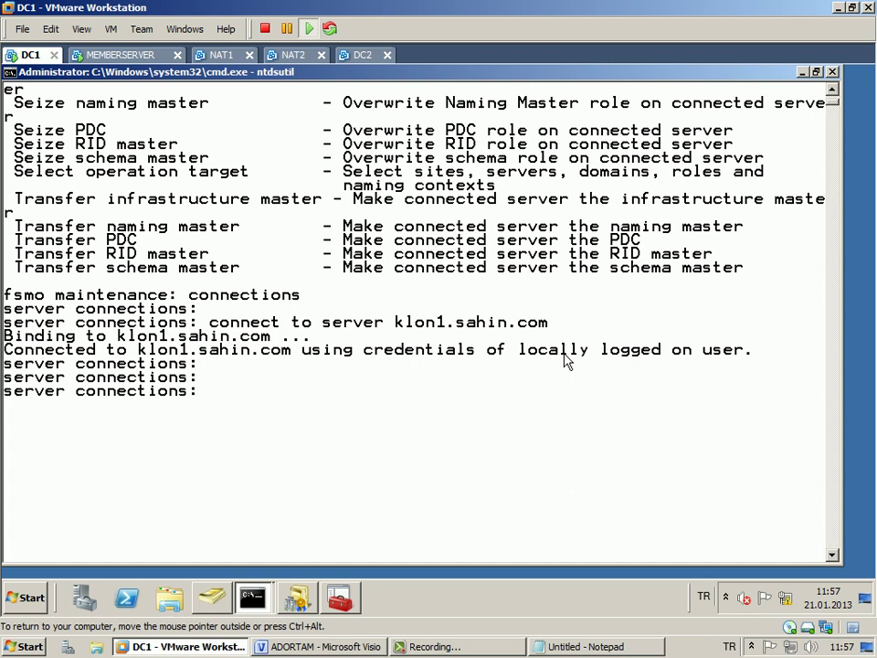
{"action": "right_click", "coordinate": [156, 320]}
{"action": "left_click", "coordinate": [171, 326]}
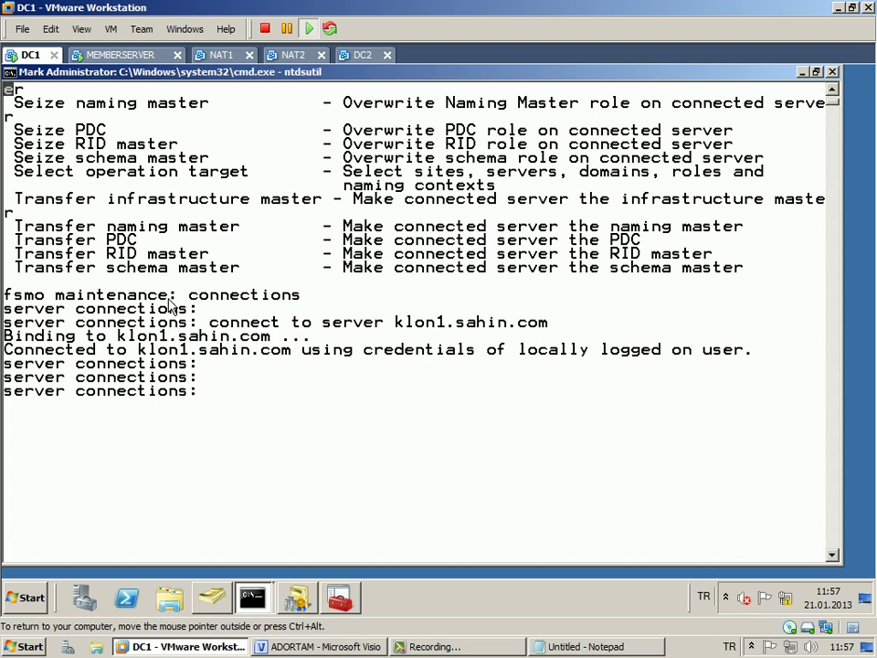
{"action": "left_click_drag", "start_coordinate": [175, 296], "coordinate": [8, 298]}
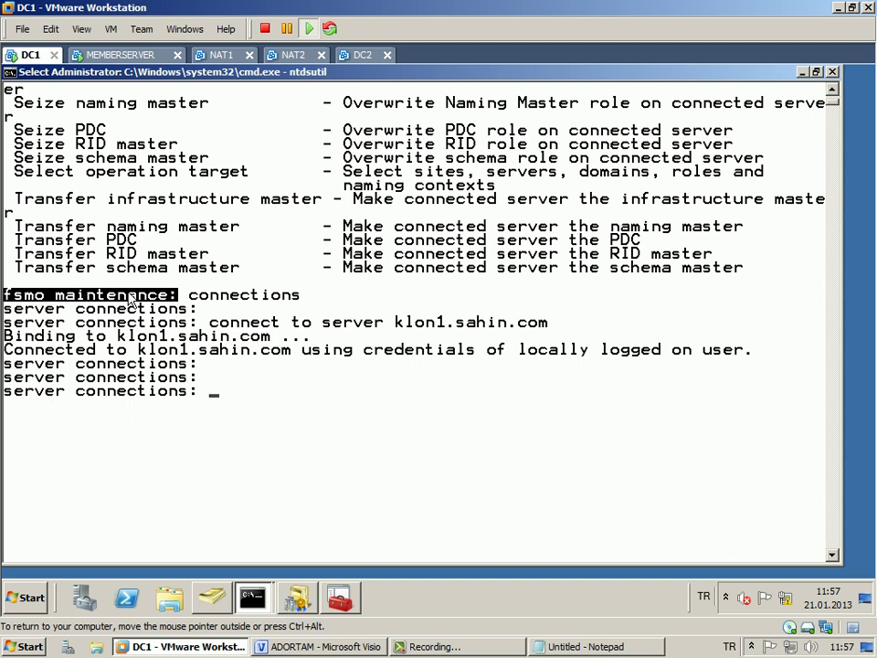
{"action": "scroll", "coordinate": [137, 306], "scroll_direction": "up", "scroll_amount": 1}
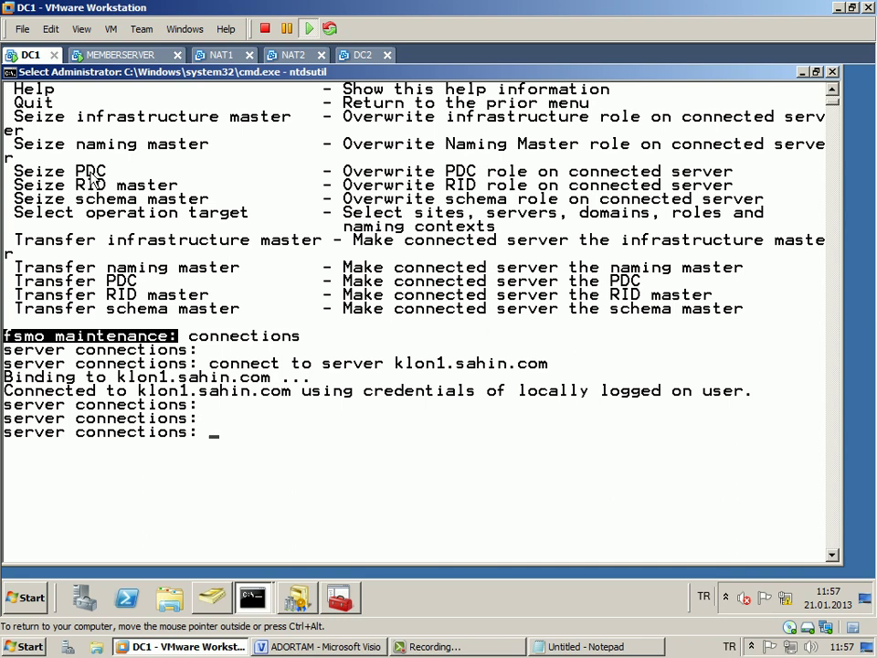
{"action": "right_click", "coordinate": [243, 449]}
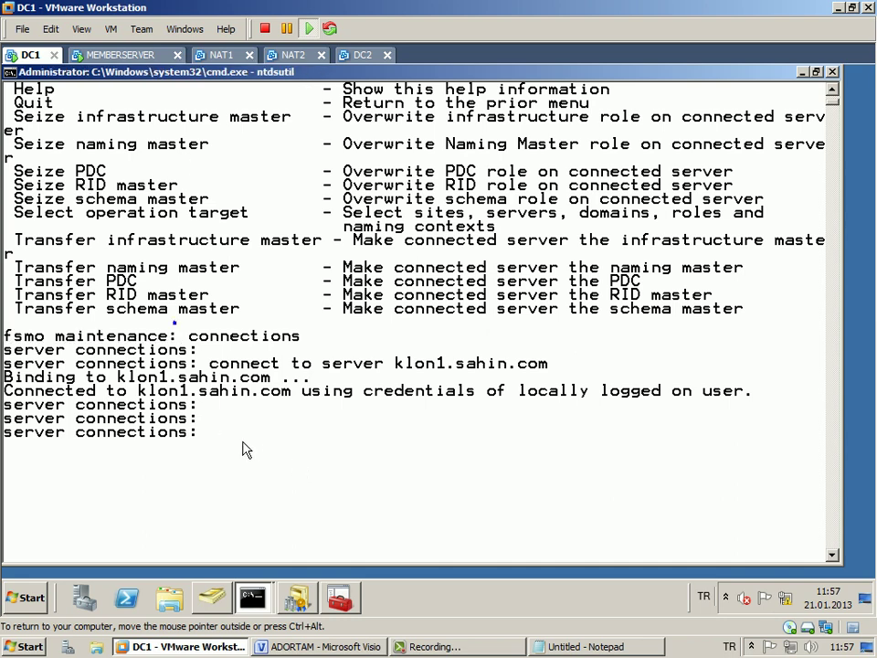
Quit server connections back to the fsmo maintenance prompt
{"action": "type", "text": "quit"}
{"action": "key", "text": "Return"}
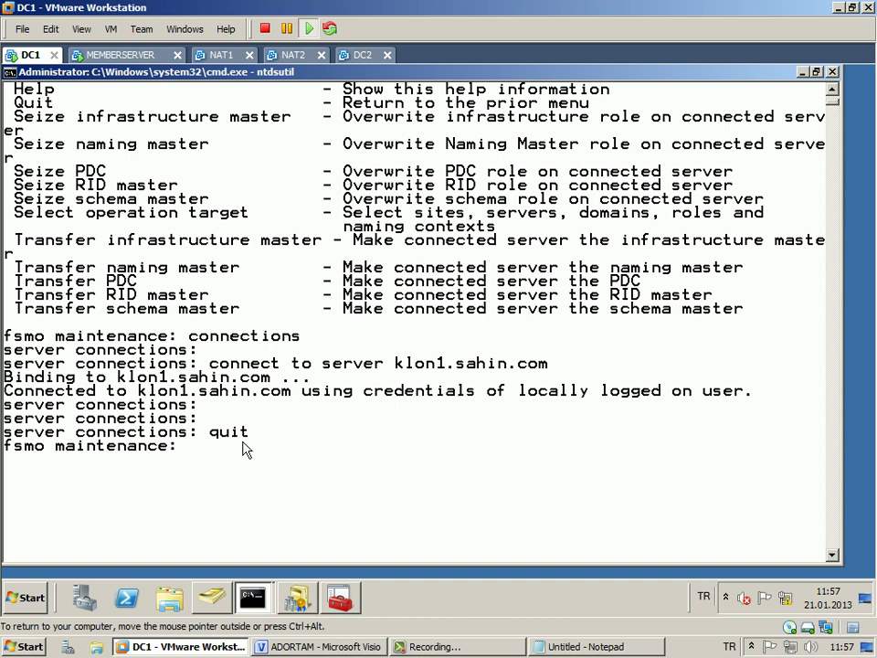
{"action": "key", "text": "Return"}
{"action": "key", "text": "Return"}
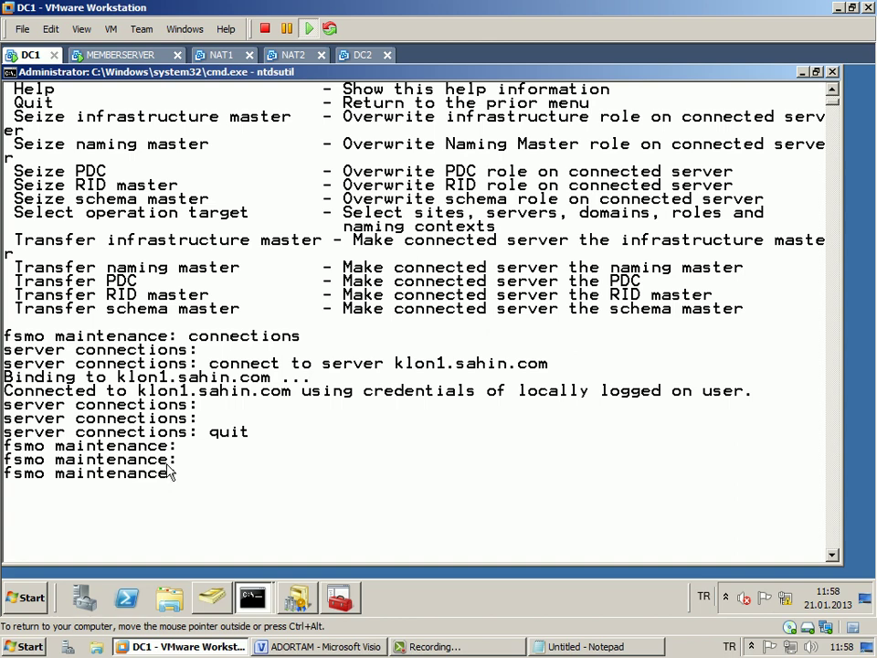
{"action": "scroll", "coordinate": [215, 434], "scroll_direction": "down", "scroll_amount": 1}
{"action": "scroll", "coordinate": [215, 433], "scroll_direction": "up", "scroll_amount": 2}
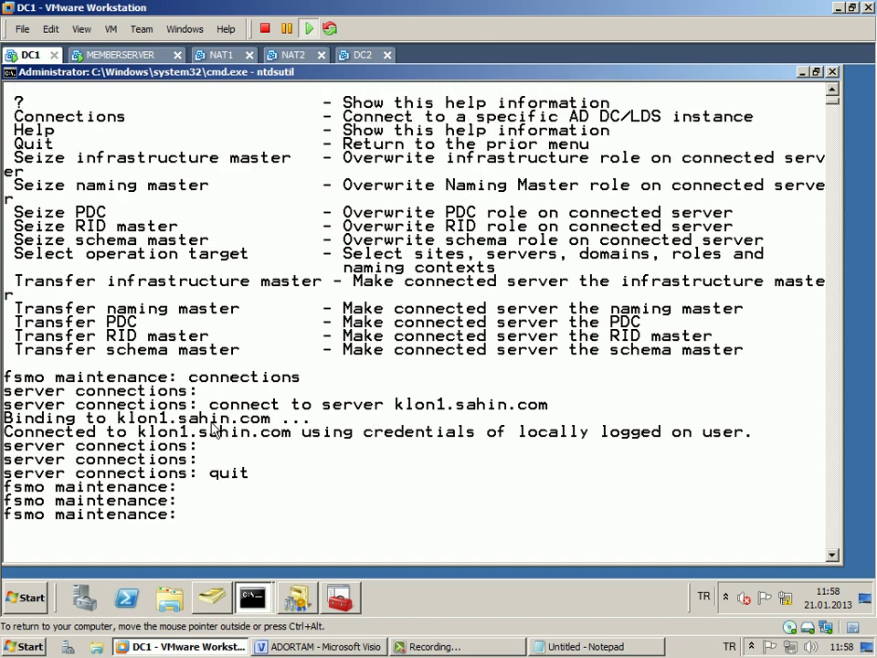
{"action": "scroll", "coordinate": [213, 425], "scroll_direction": "down", "scroll_amount": 1}
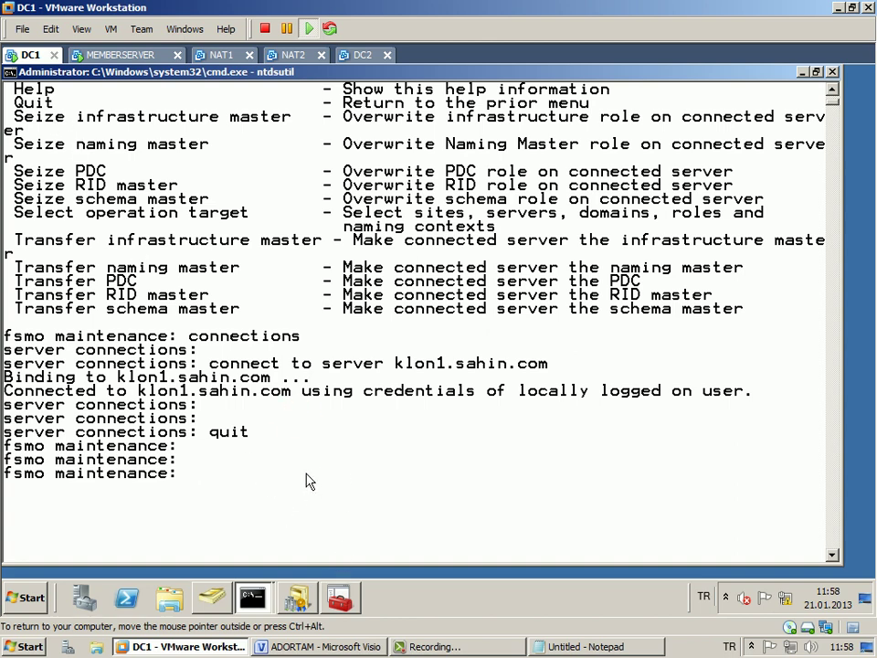
Run 'seize in mas' and answer Yes in the Role Seizure Confirmation Dialog
{"action": "type", "text": "seize"}
{"action": "type", "text": "in mas"}
{"action": "key", "text": "Return"}
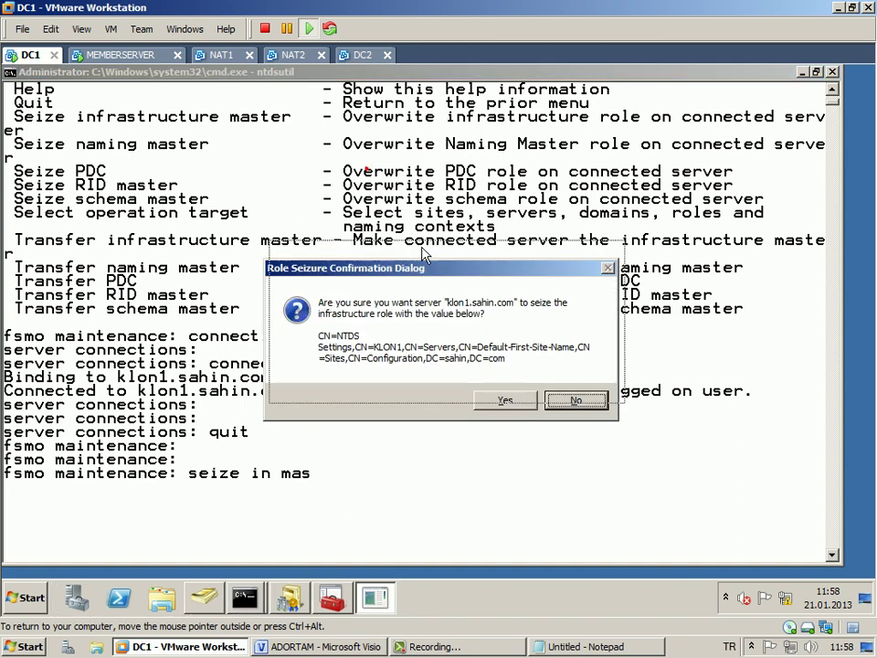
{"action": "left_click_drag", "start_coordinate": [418, 269], "coordinate": [430, 215]}
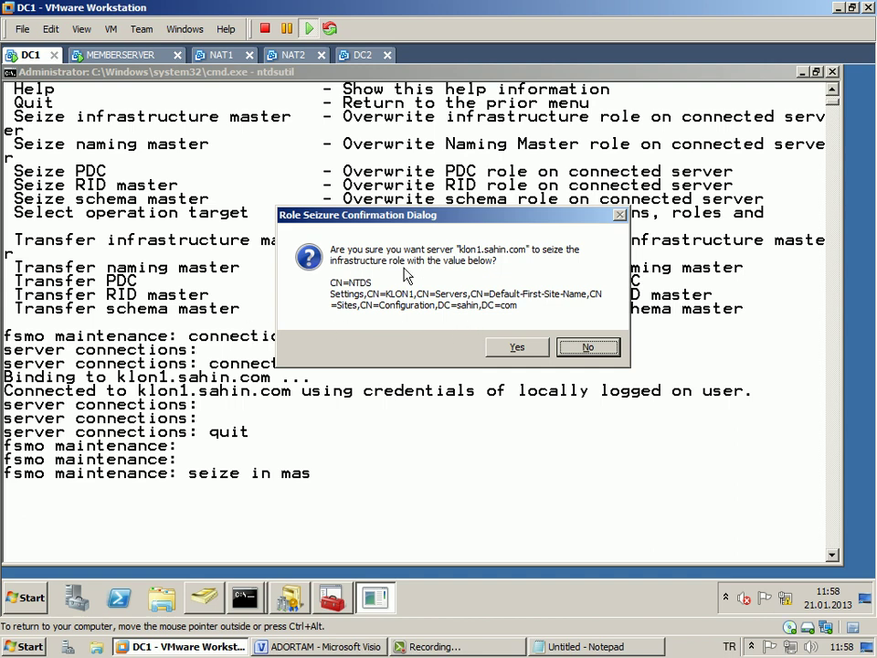
{"action": "left_click", "coordinate": [518, 346]}
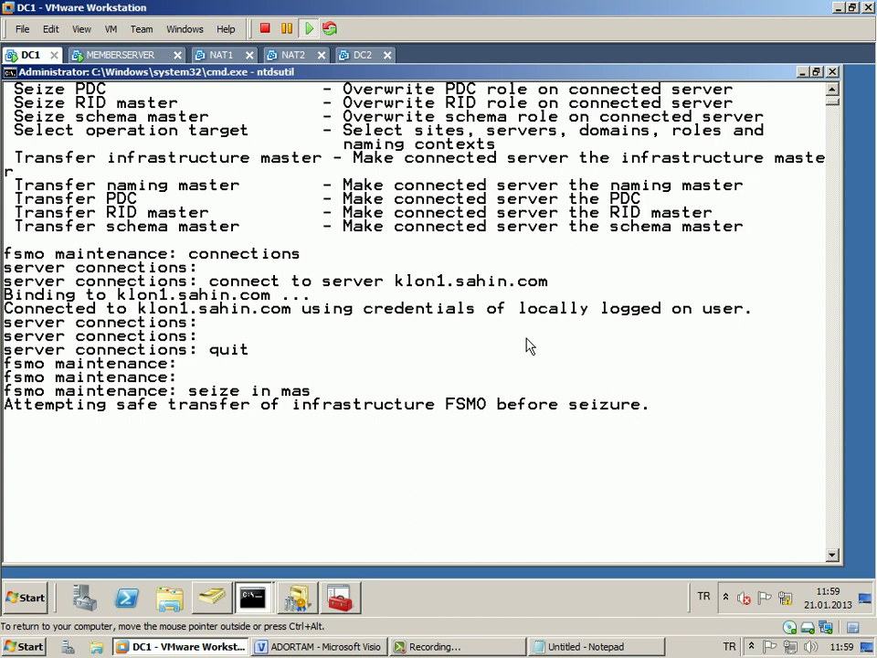
{"action": "left_click", "coordinate": [581, 645]}
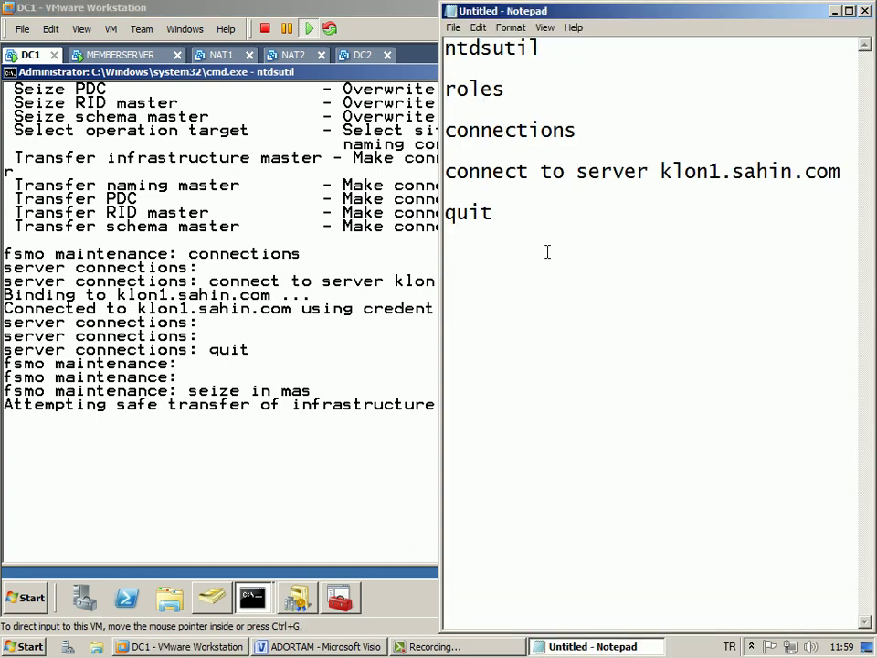
Note 'seize infrastructure master' and 'seize pdc' below the quit line
{"action": "left_click", "coordinate": [523, 209]}
{"action": "key", "text": "Return"}
{"action": "type", "text": "seize infr"}
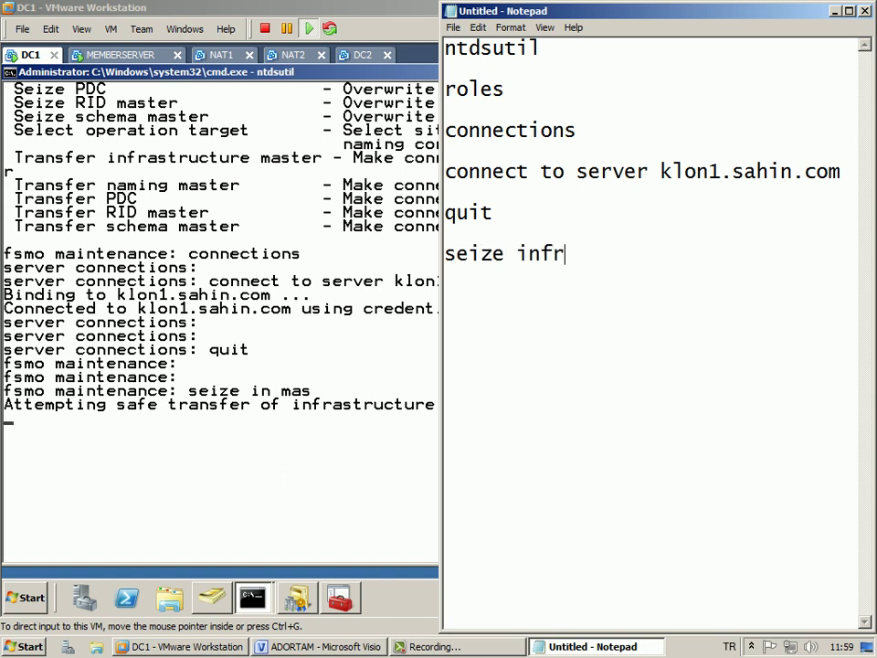
{"action": "type", "text": "astruct"}
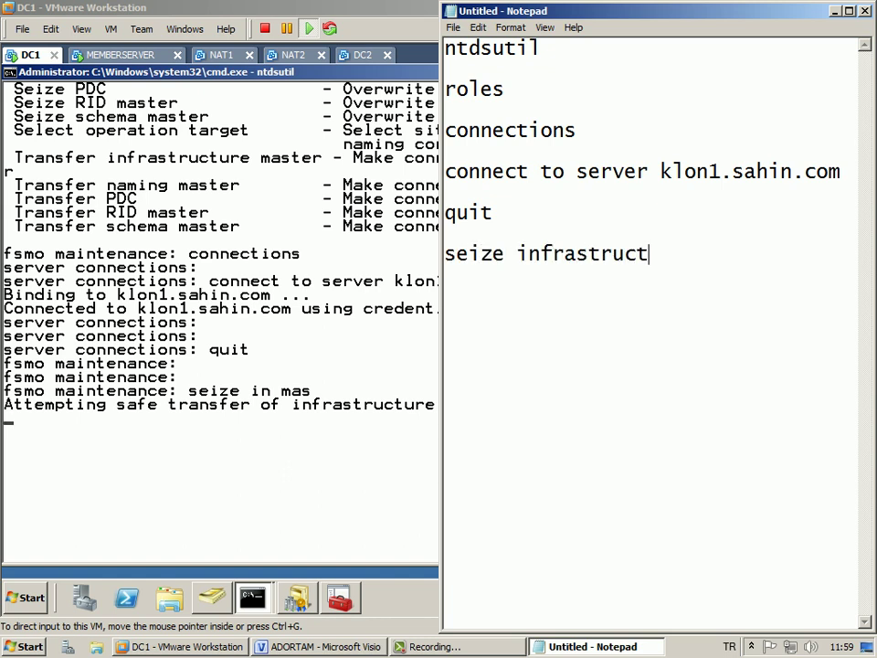
{"action": "type", "text": "ure master"}
{"action": "key", "text": "Return"}
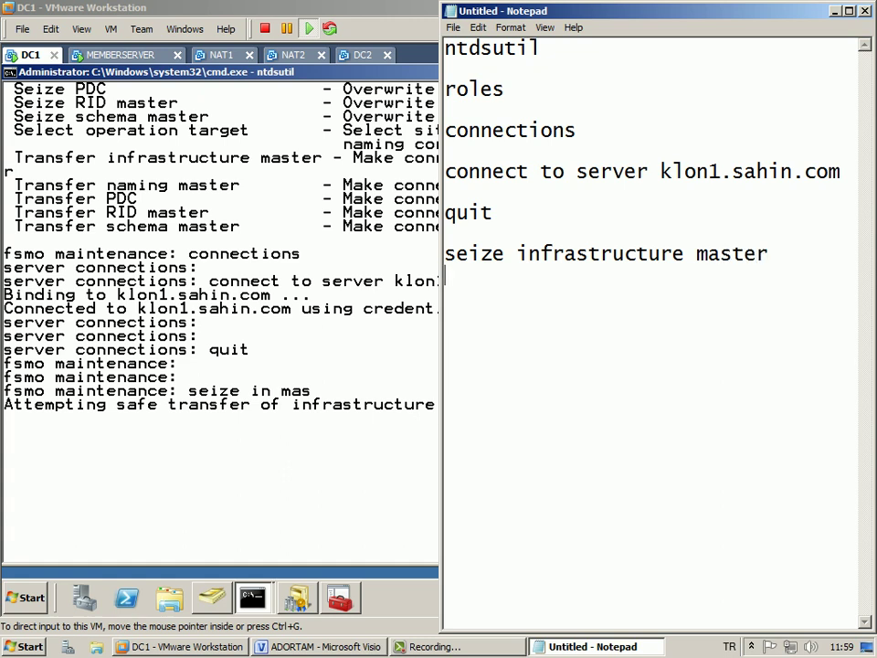
{"action": "key", "text": "Return"}
{"action": "type", "text": "seize"}
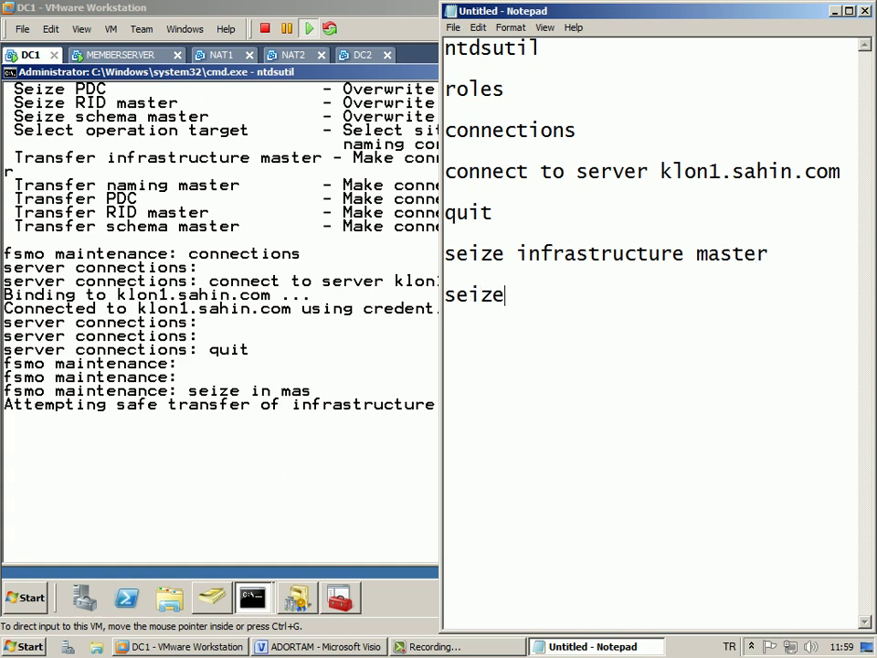
{"action": "type", "text": " pc"}
{"action": "key", "text": "BackSpace"}
{"action": "type", "text": "dc"}
{"action": "key", "text": "Return"}
Add 'seize rid master', 'seize schema master' and 'seize domain naming master' lines
{"action": "type", "text": "se"}
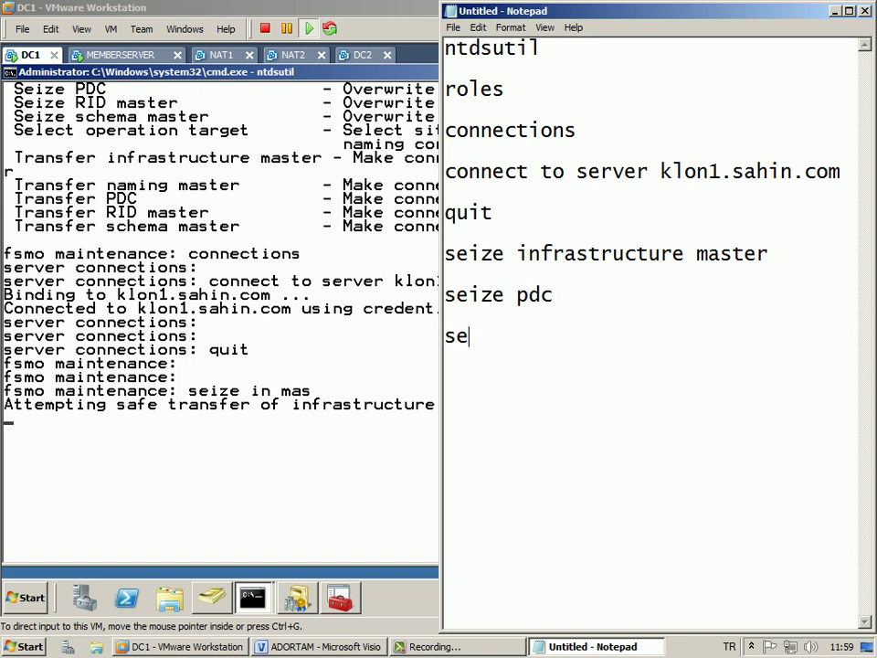
{"action": "type", "text": "ize rid "}
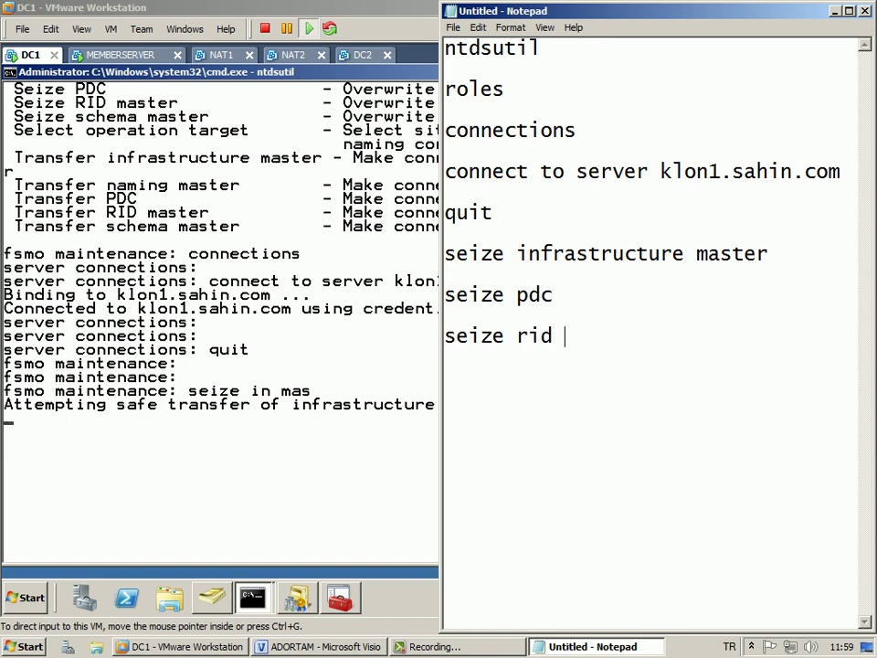
{"action": "type", "text": "master"}
{"action": "key", "text": "Return"}
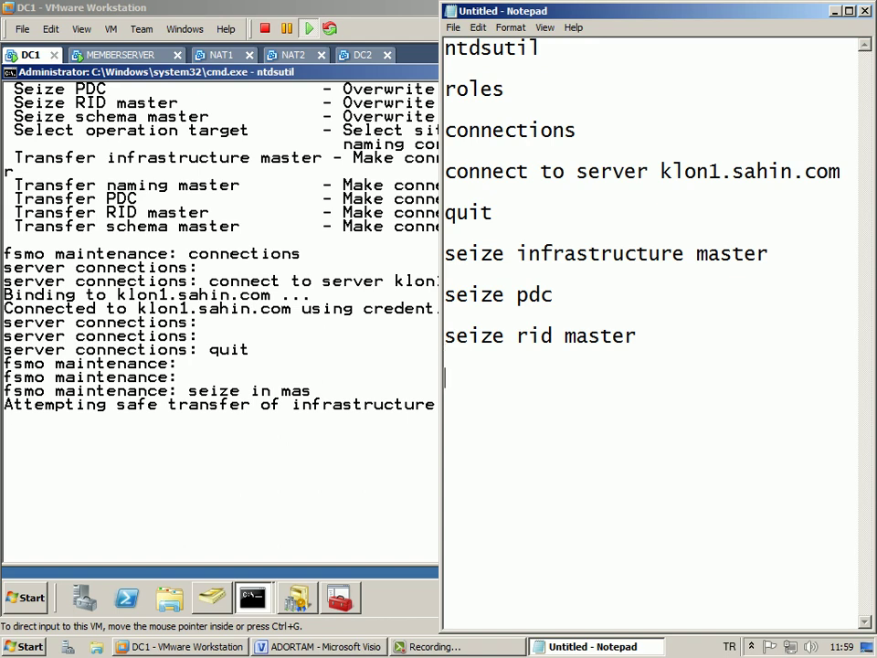
{"action": "type", "text": "seize "}
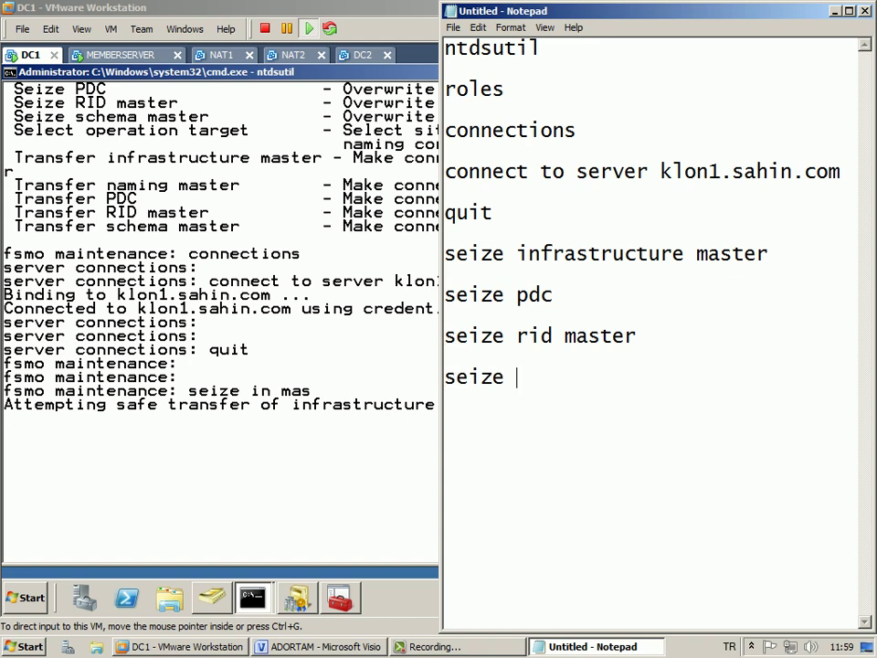
{"action": "type", "text": "schema master"}
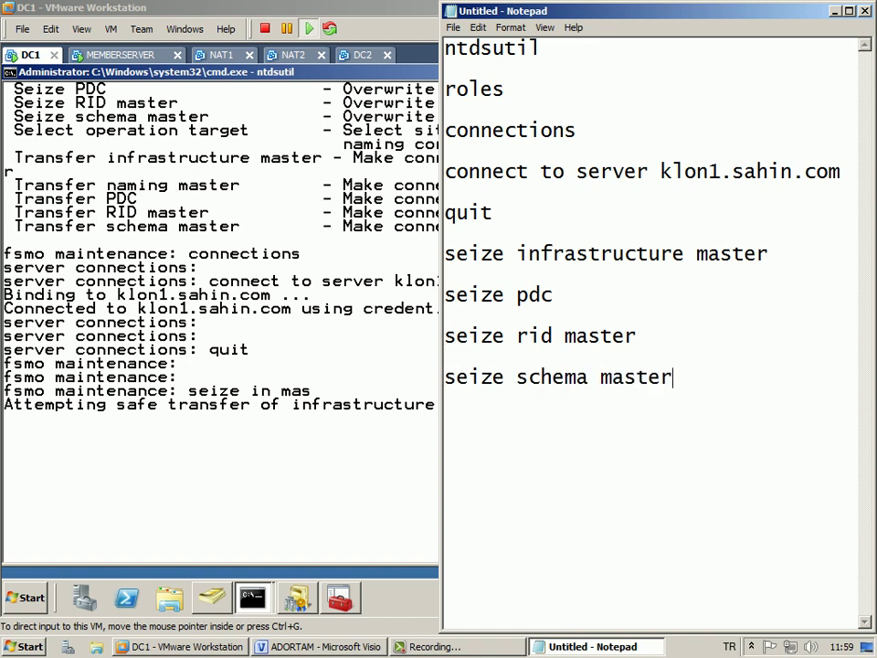
{"action": "key", "text": "Return"}
{"action": "type", "text": "seize domain namin"}
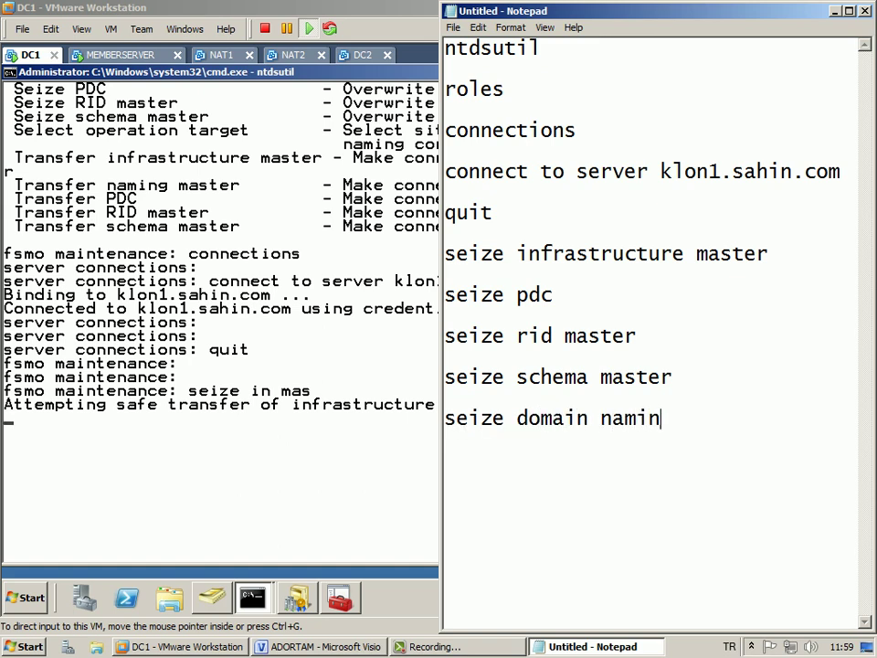
{"action": "type", "text": "g master"}
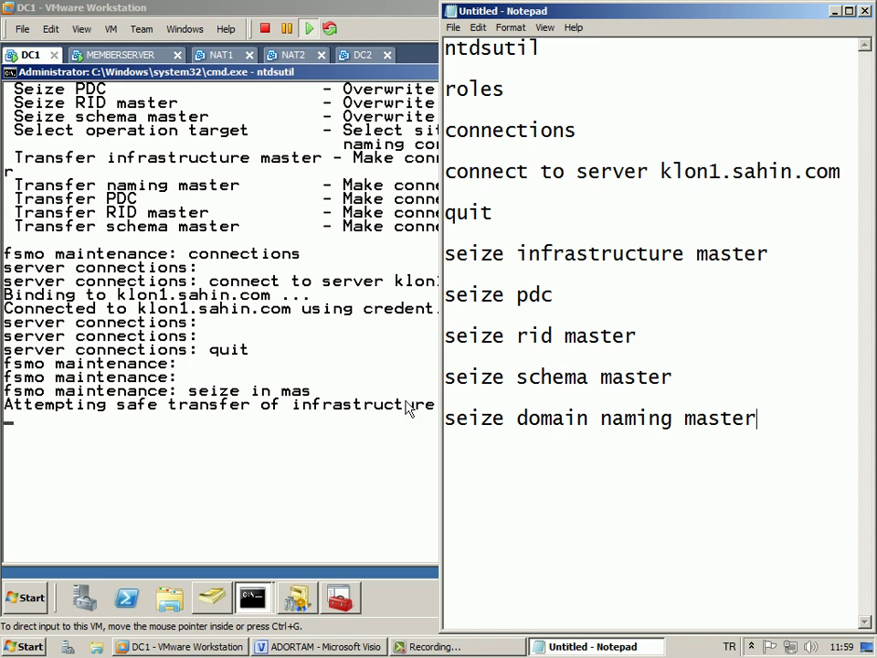
{"action": "left_click", "coordinate": [286, 454]}
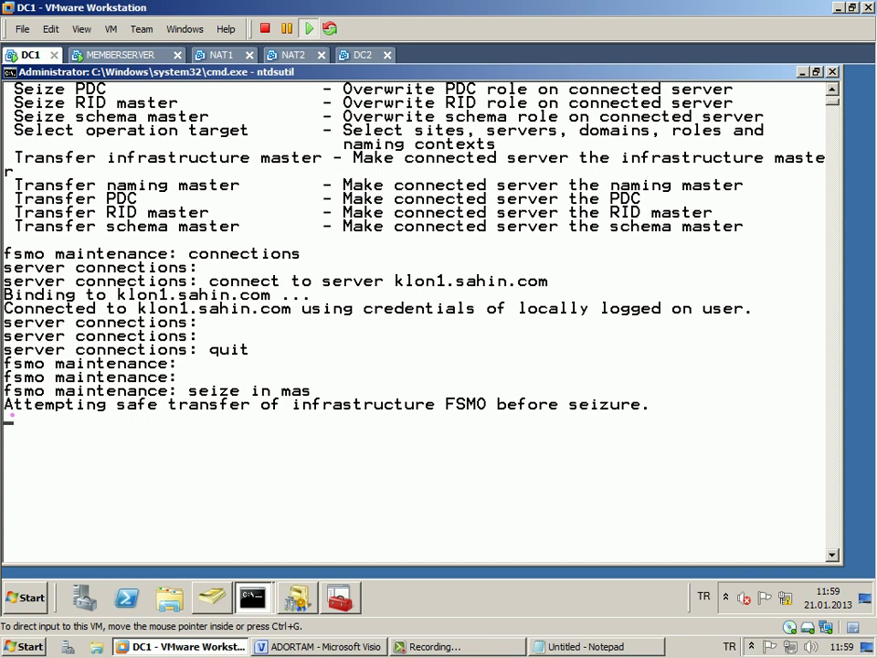
Annotate the failed safe transfer message and the MEMBERSERVER tab while the infrastructure seizure completes
{"action": "left_click_drag", "start_coordinate": [3, 415], "coordinate": [420, 419]}
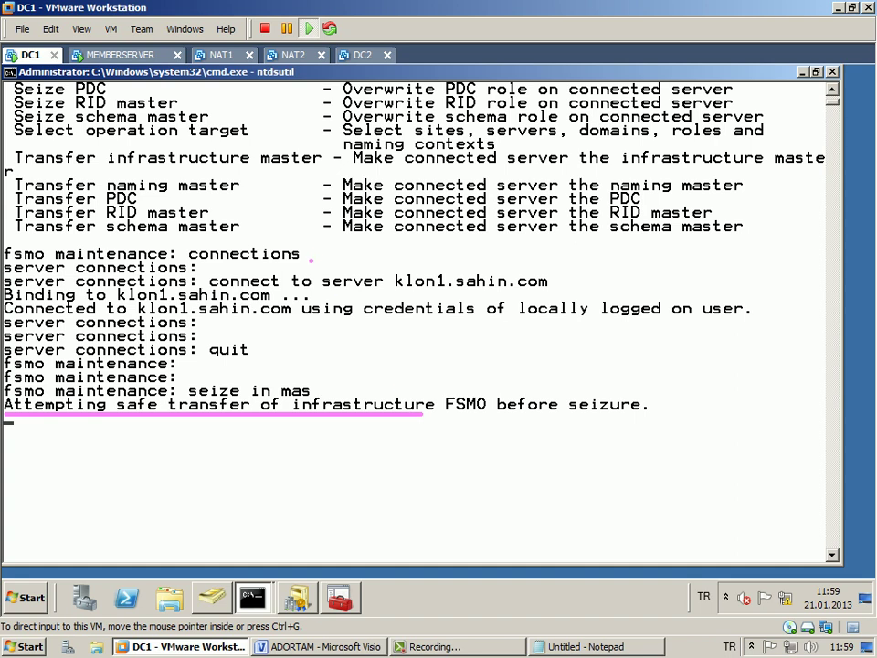
{"action": "mouse_move", "coordinate": [118, 70]}
{"action": "left_mouse_down"}
{"action": "mouse_move", "coordinate": [70, 60]}
{"action": "mouse_move", "coordinate": [159, 70]}
{"action": "left_mouse_up"}
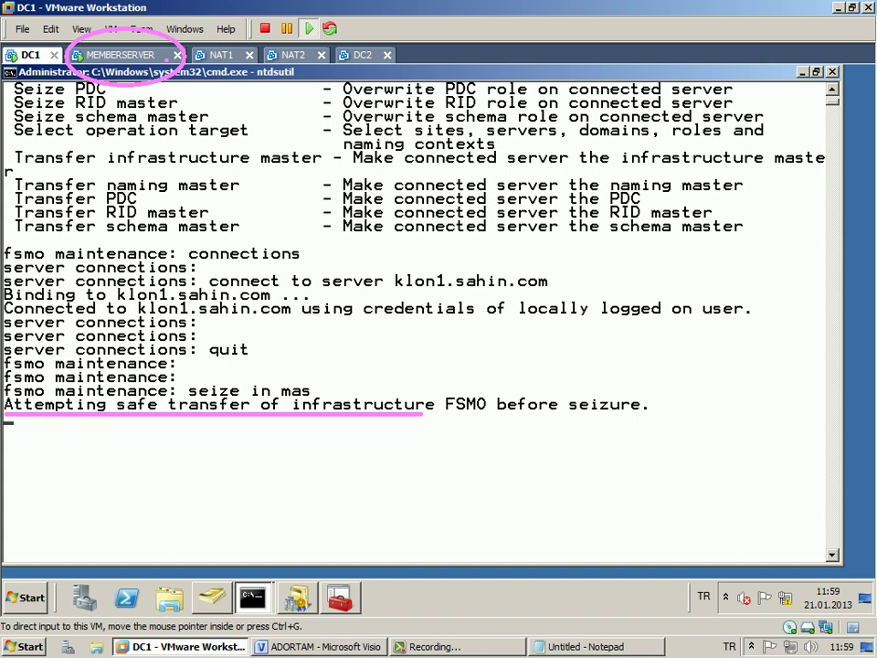
{"action": "key", "text": "ctrl+z"}
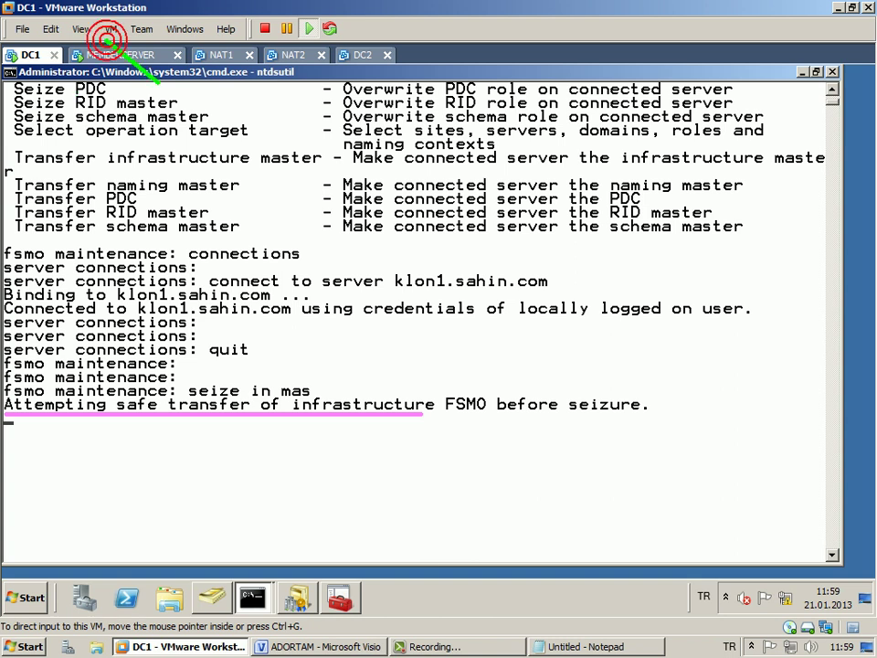
{"action": "left_click_drag", "start_coordinate": [109, 38], "coordinate": [157, 83]}
{"action": "left_click_drag", "start_coordinate": [150, 38], "coordinate": [105, 83]}
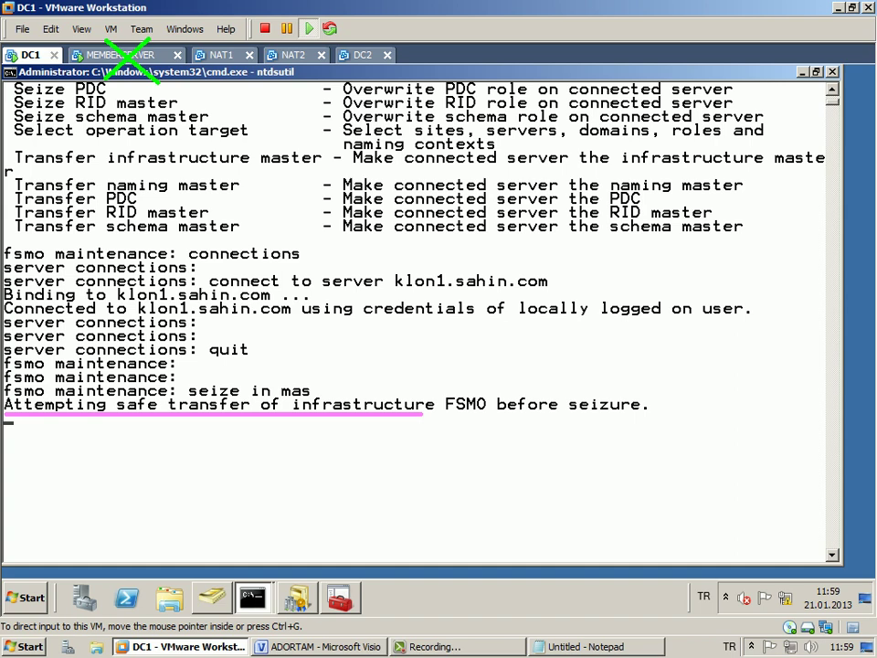
{"action": "mouse_move", "coordinate": [658, 398]}
{"action": "left_mouse_down"}
{"action": "mouse_move", "coordinate": [674, 411]}
{"action": "mouse_move", "coordinate": [660, 412]}
{"action": "left_mouse_up"}
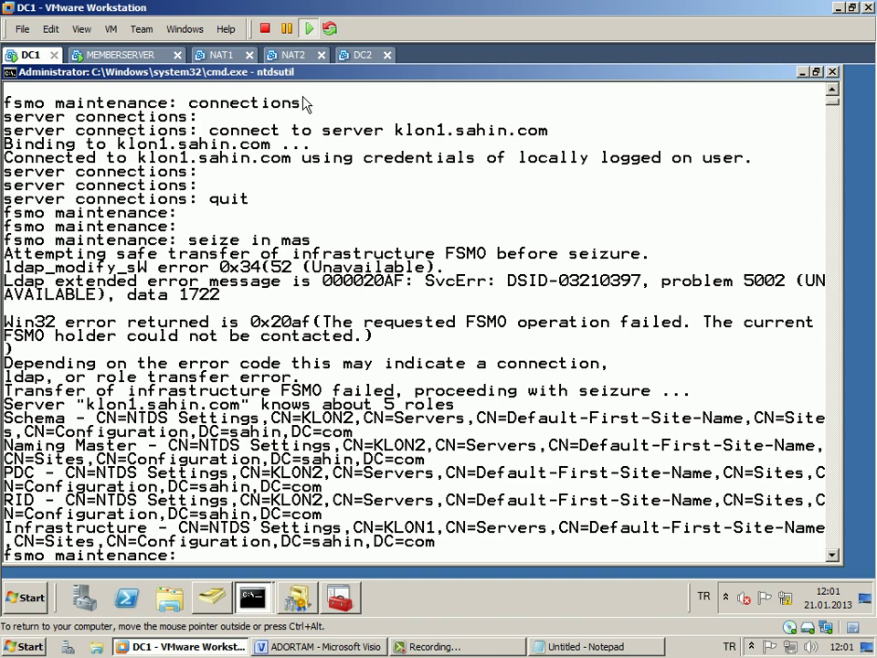
Resize the console window and annotate the role owner output showing Infrastructure on KLON1
{"action": "double_click", "coordinate": [311, 80]}
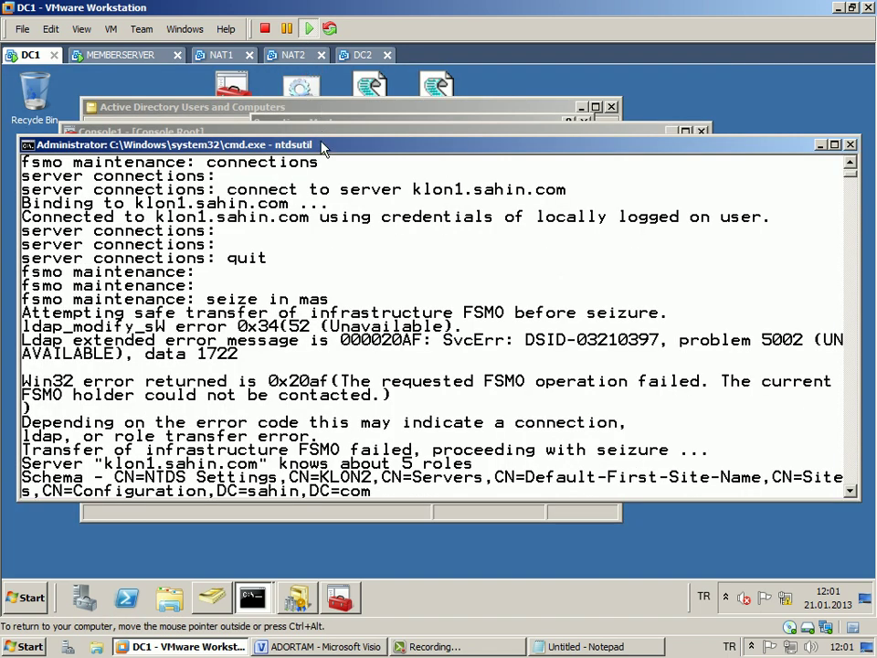
{"action": "double_click", "coordinate": [319, 146]}
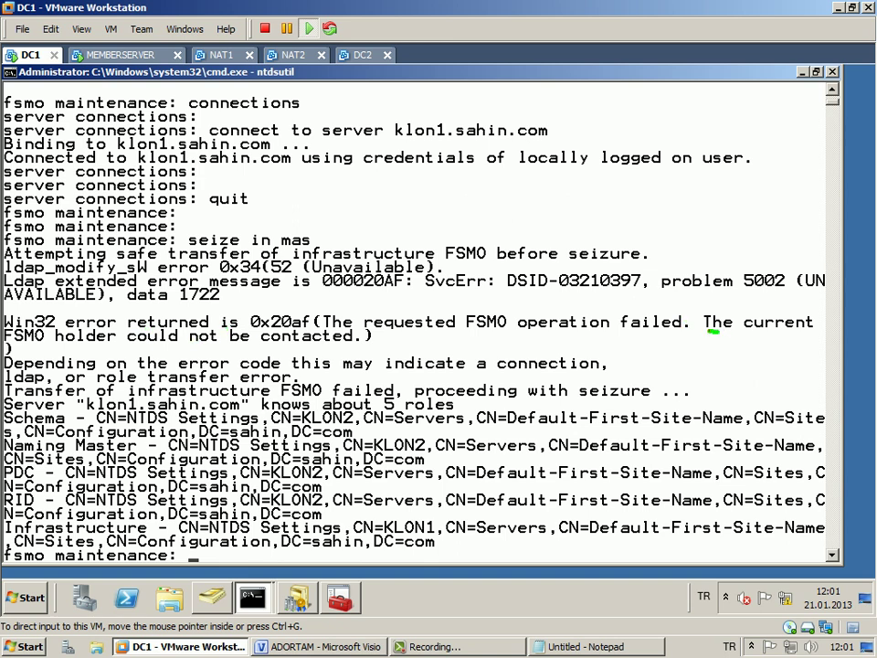
{"action": "left_click_drag", "start_coordinate": [708, 347], "coordinate": [806, 348]}
{"action": "left_click_drag", "start_coordinate": [116, 343], "coordinate": [344, 341]}
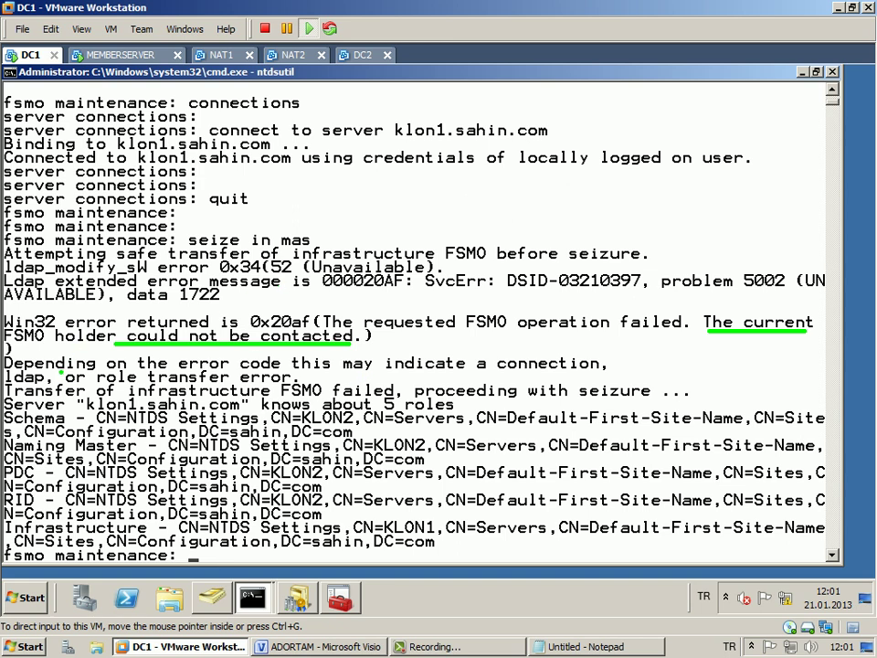
{"action": "left_click_drag", "start_coordinate": [57, 370], "coordinate": [299, 387]}
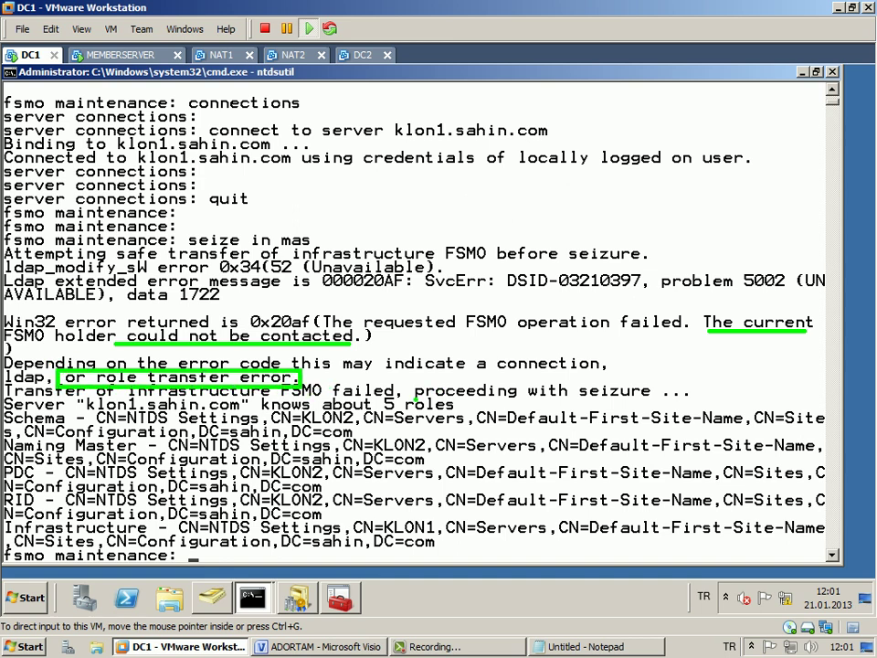
{"action": "mouse_move", "coordinate": [415, 399]}
{"action": "left_mouse_down"}
{"action": "mouse_move", "coordinate": [651, 399]}
{"action": "mouse_move", "coordinate": [654, 358]}
{"action": "left_mouse_up"}
{"action": "left_click_drag", "start_coordinate": [643, 368], "coordinate": [637, 378]}
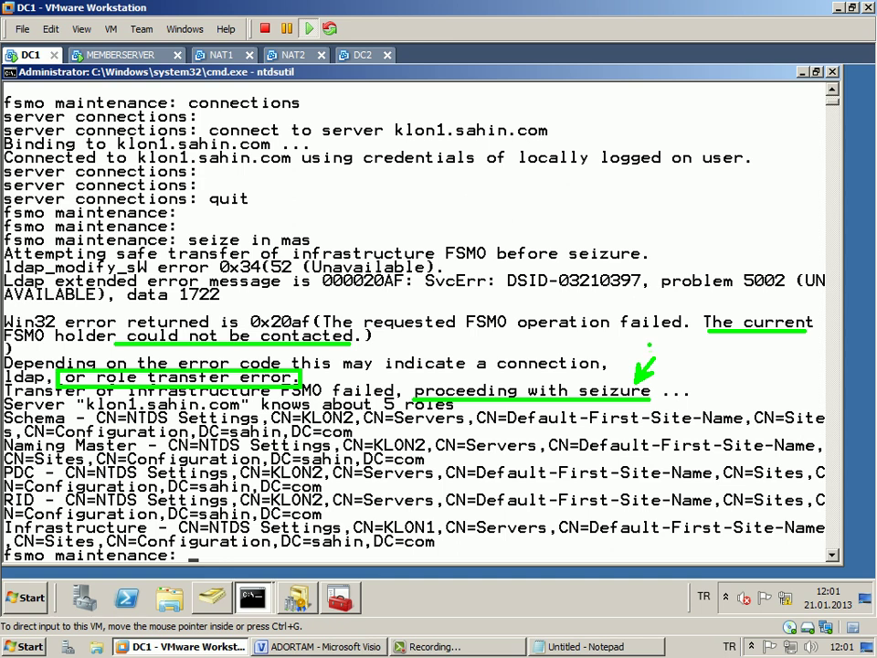
{"action": "key", "text": "ctrl+z"}
{"action": "key", "text": "ctrl+z"}
{"action": "key", "text": "ctrl+z"}
{"action": "key", "text": "ctrl+z"}
{"action": "key", "text": "ctrl+z"}
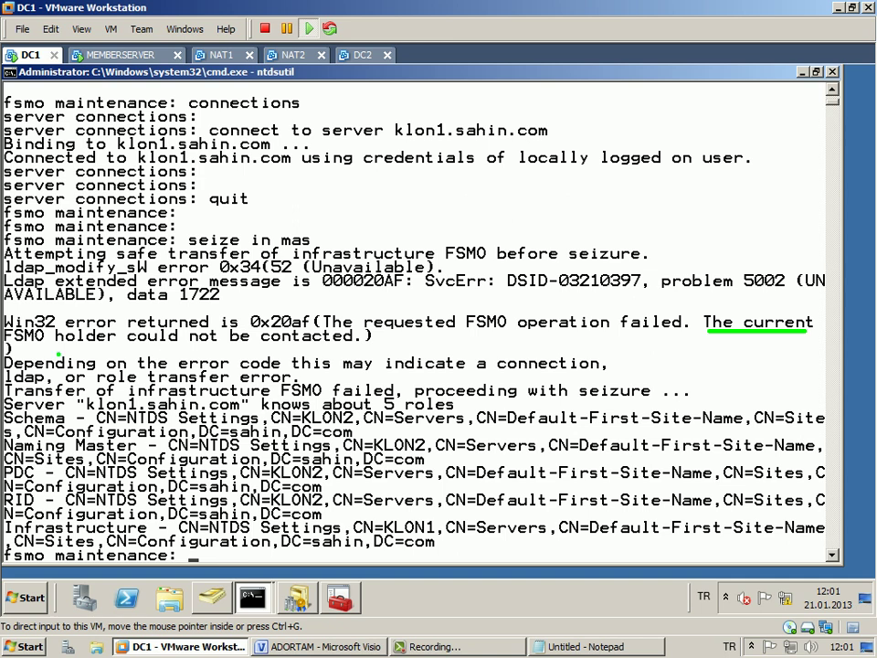
{"action": "left_click_drag", "start_coordinate": [5, 398], "coordinate": [397, 397]}
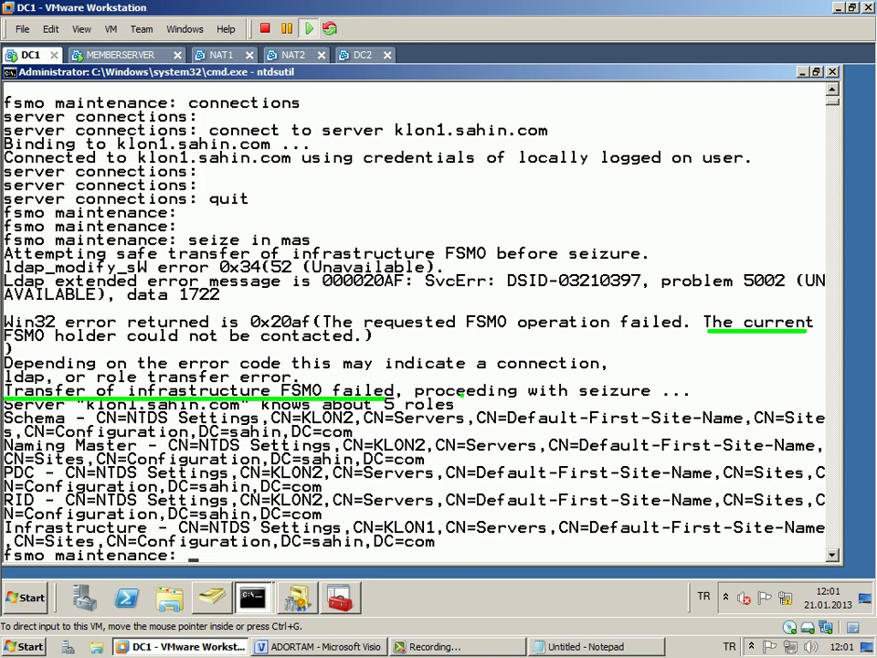
{"action": "left_click_drag", "start_coordinate": [600, 396], "coordinate": [426, 398]}
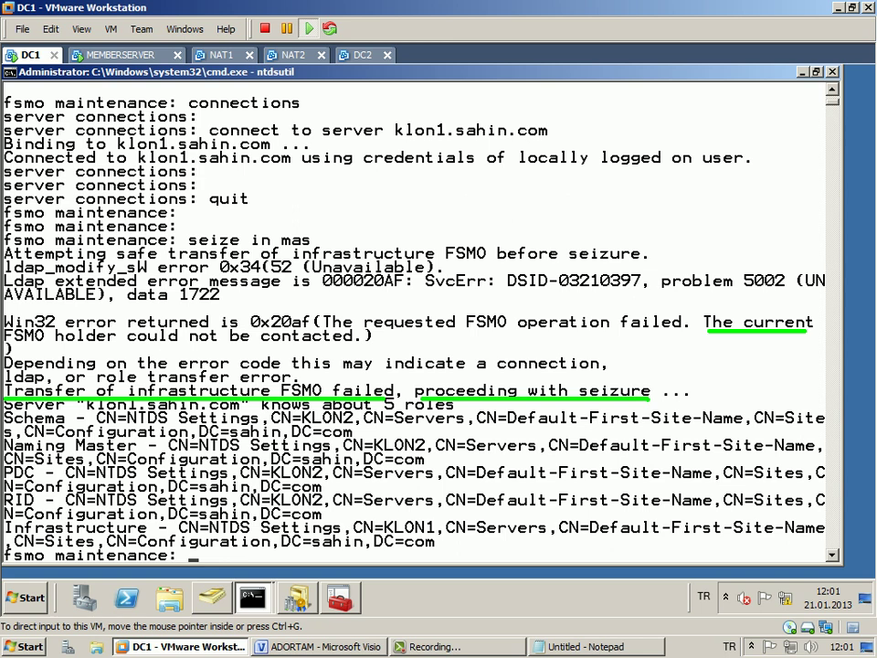
{"action": "key", "text": "Escape"}
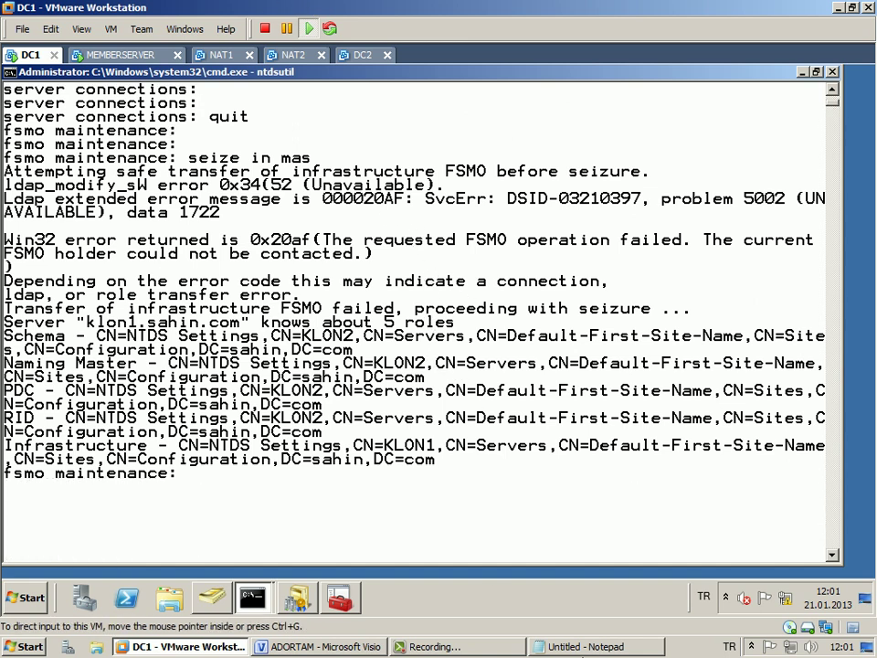
Check the Notepad command list, then type 'seize pdc' at a fresh fsmo maintenance prompt
{"action": "left_click", "coordinate": [585, 647]}
{"action": "left_click", "coordinate": [585, 646]}
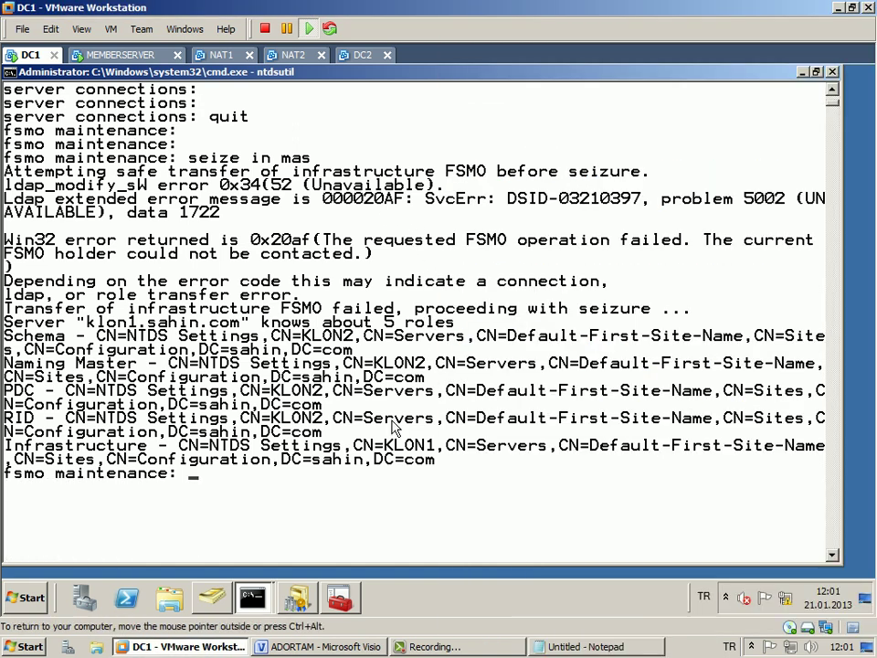
{"action": "key", "text": "Return"}
{"action": "key", "text": "Return"}
{"action": "type", "text": "seize pdc"}
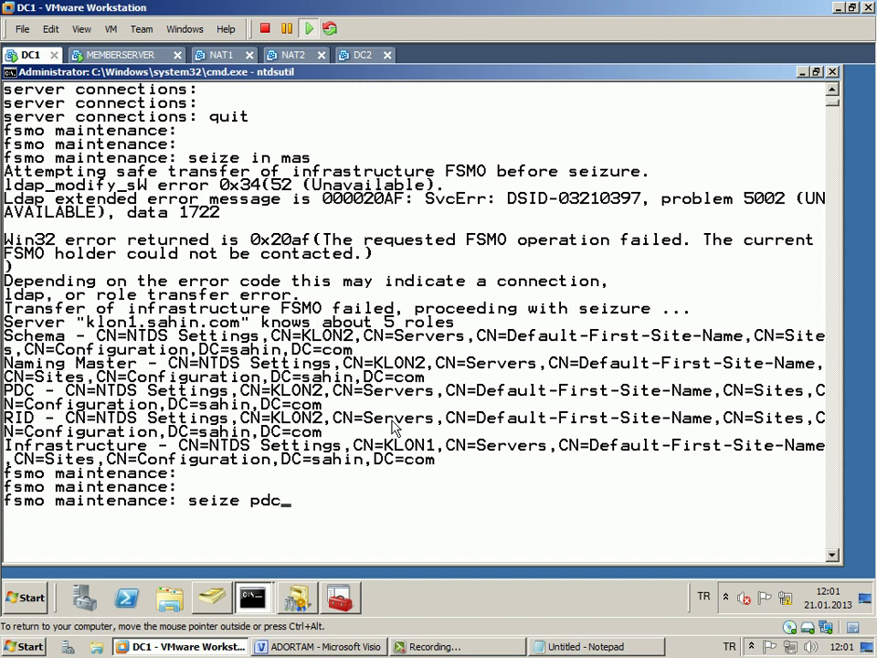
Run seize pdc and confirm Yes so KLON1 takes the PDC role
{"action": "key", "text": "Return"}
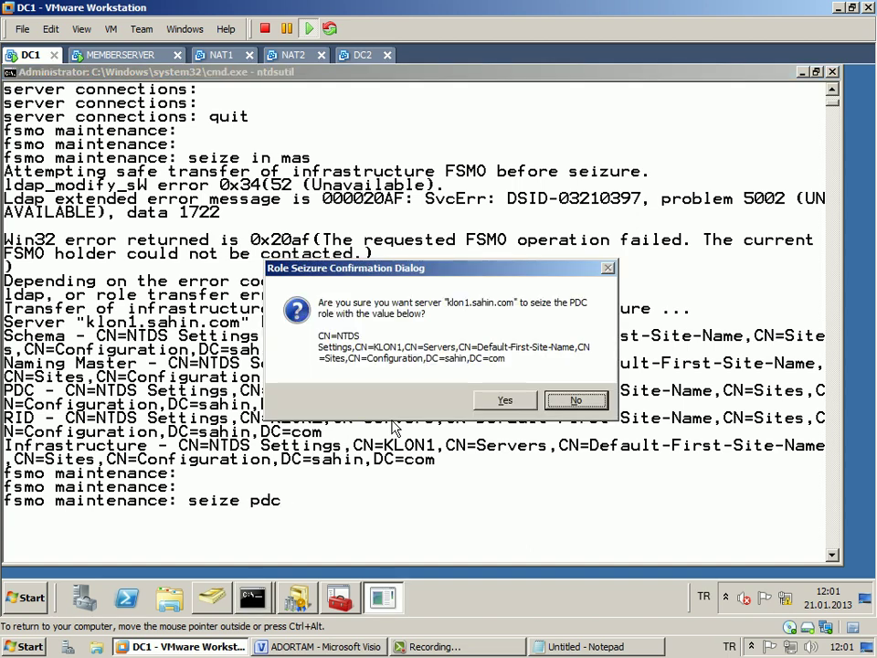
{"action": "key", "text": "Tab"}
{"action": "key", "text": "Return"}
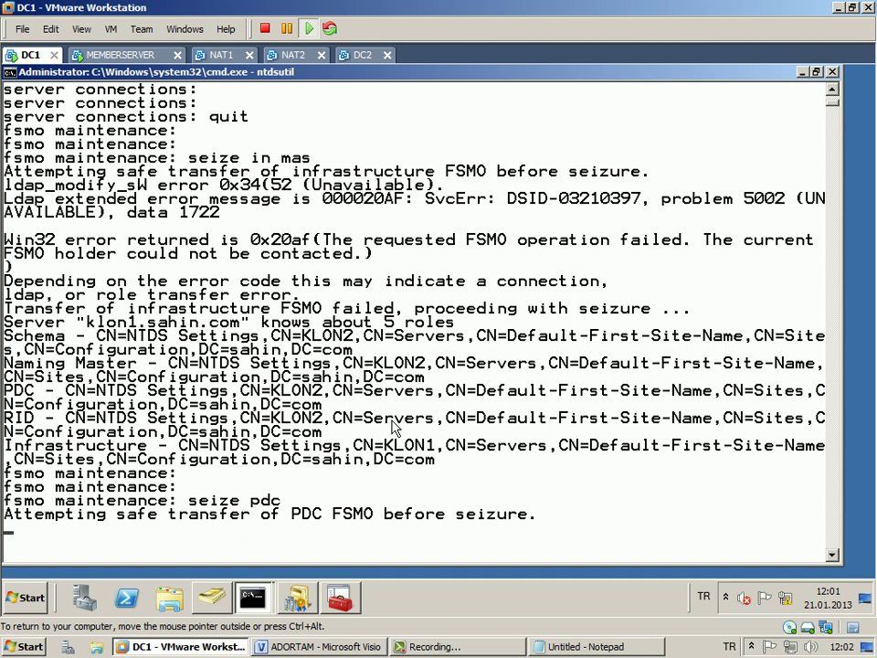
{"action": "left_click", "coordinate": [585, 645]}
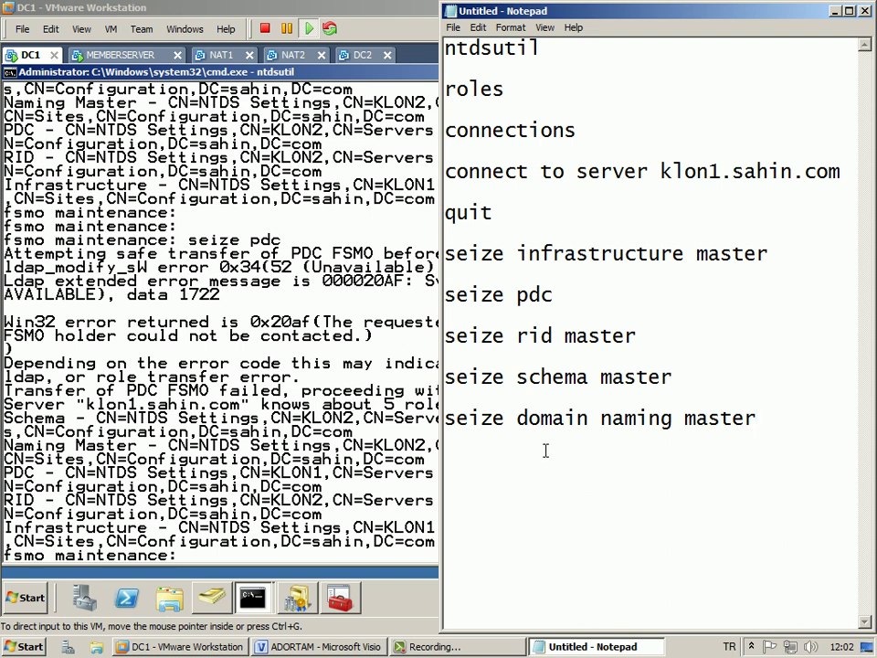
{"action": "left_click", "coordinate": [272, 441]}
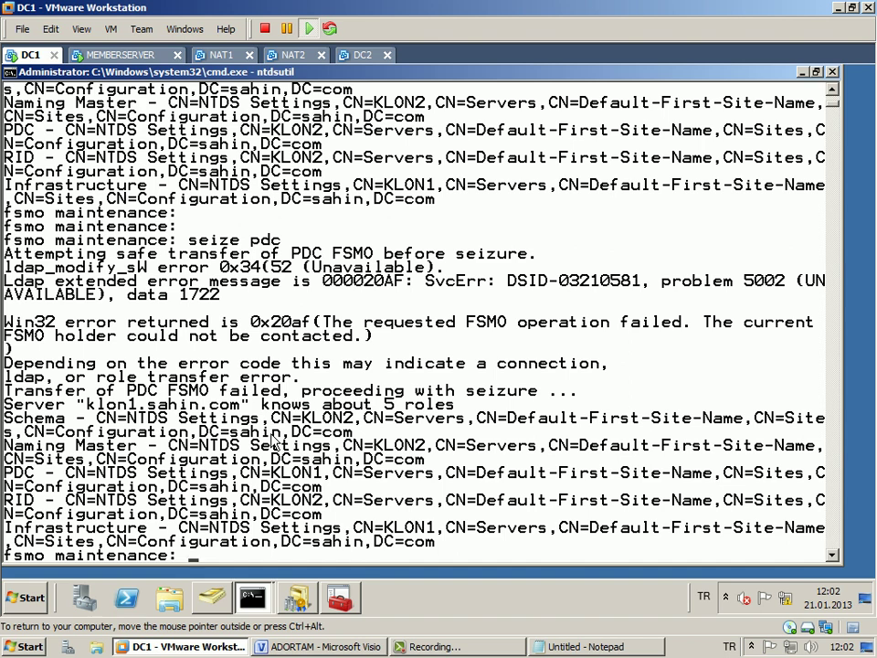
Start typing 'seize' at a fresh fsmo maintenance prompt
{"action": "key", "text": "Return"}
{"action": "key", "text": "Return"}
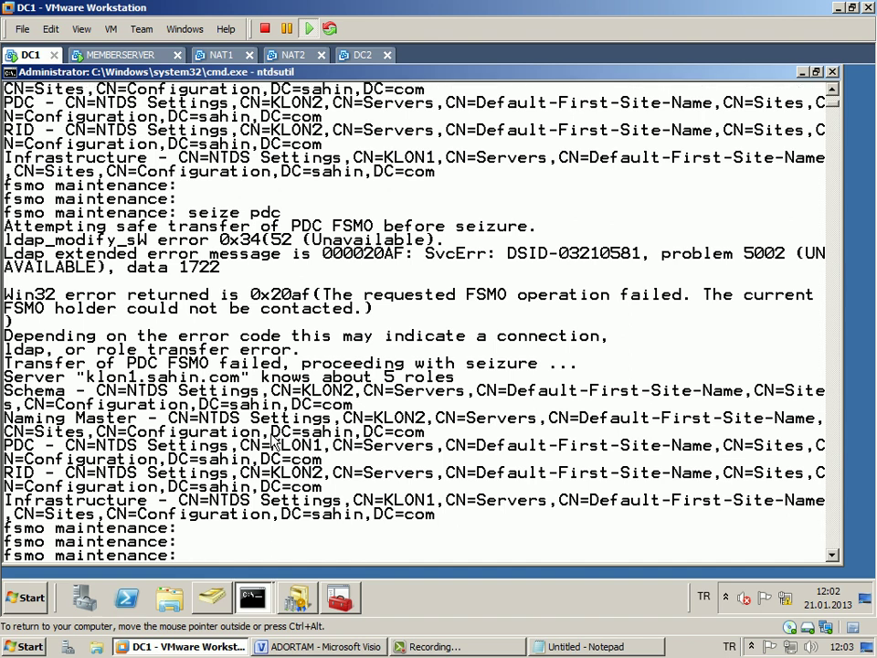
{"action": "type", "text": "seiz e"}
{"action": "key", "text": "BackSpace"}
{"action": "key", "text": "BackSpace"}
{"action": "type", "text": "e"}
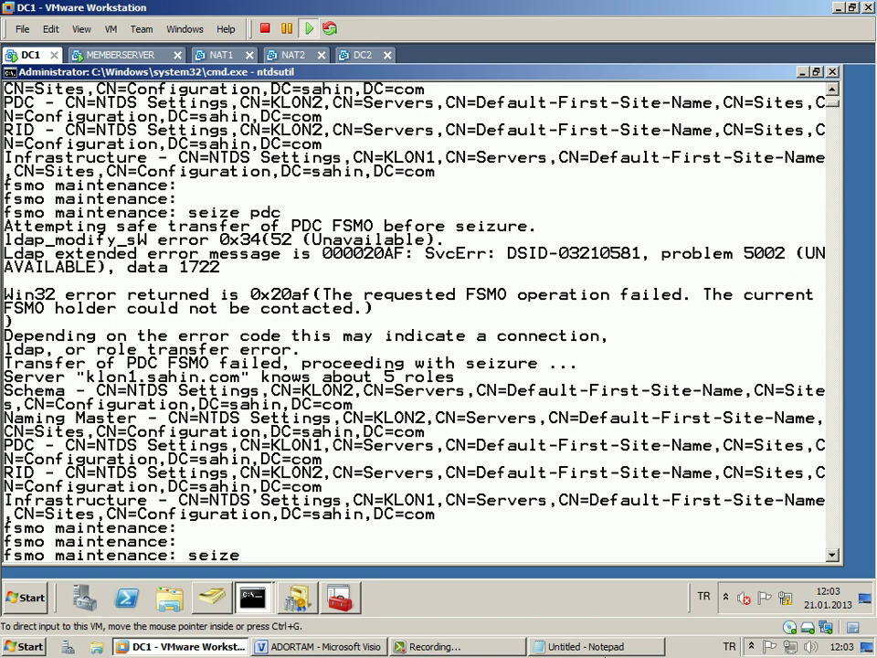
Select the seize command list in the Notepad notes, then minimize Notepad
{"action": "left_click", "coordinate": [593, 647]}
{"action": "left_click_drag", "start_coordinate": [756, 418], "coordinate": [364, 39]}
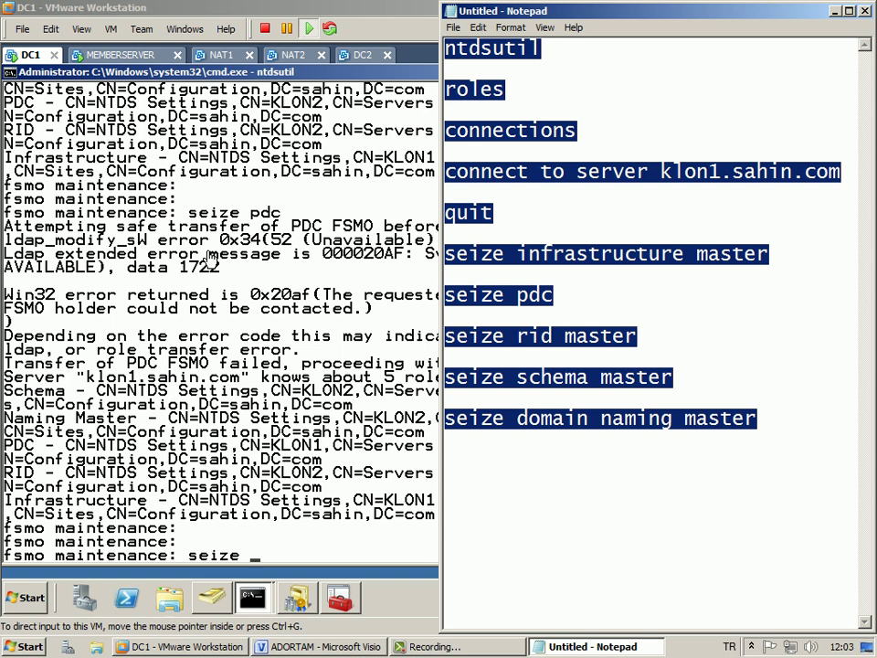
{"action": "left_click", "coordinate": [595, 422]}
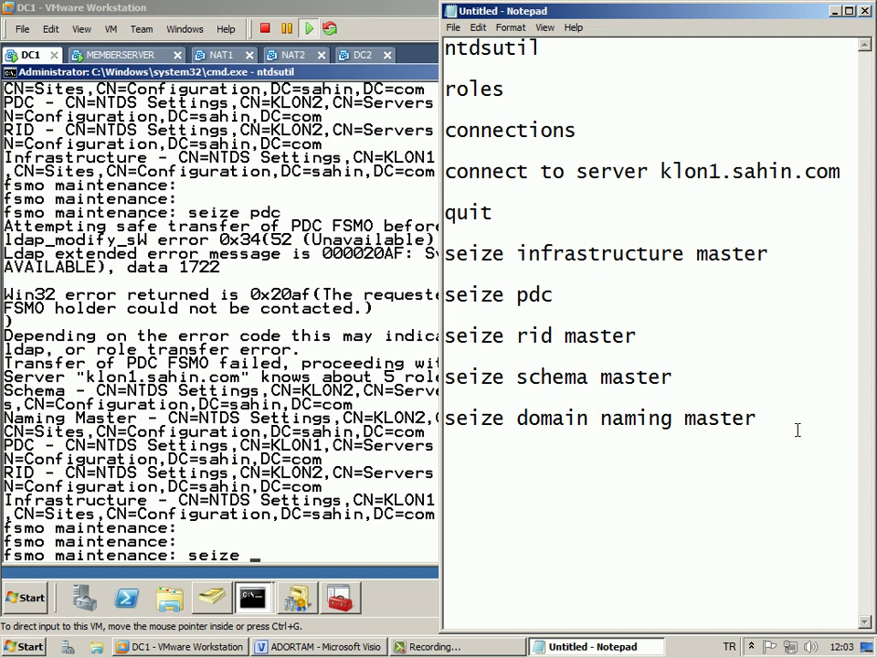
{"action": "left_click_drag", "start_coordinate": [781, 424], "coordinate": [420, 38]}
{"action": "right_click", "coordinate": [515, 159]}
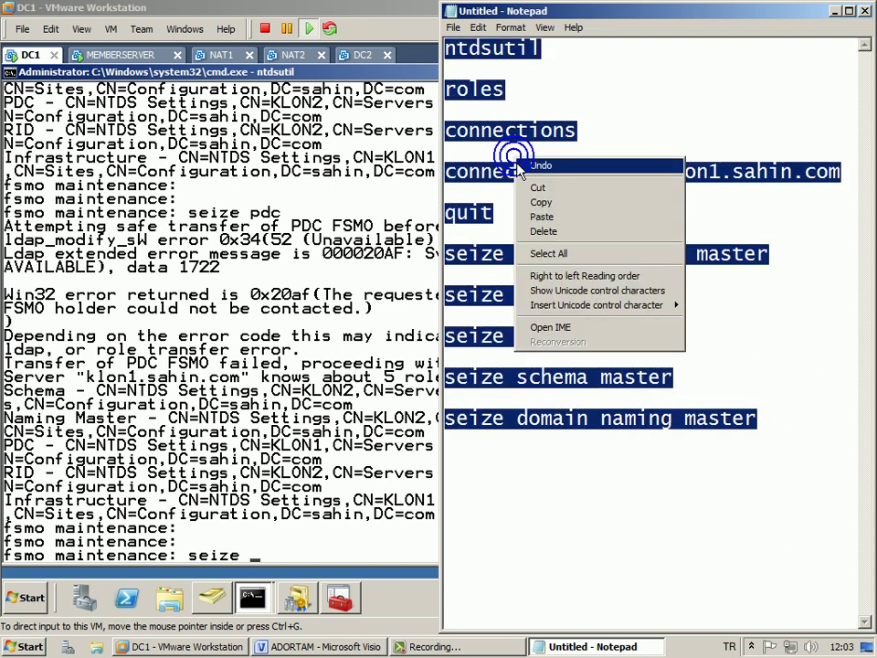
{"action": "left_click", "coordinate": [333, 283]}
{"action": "left_click", "coordinate": [593, 646]}
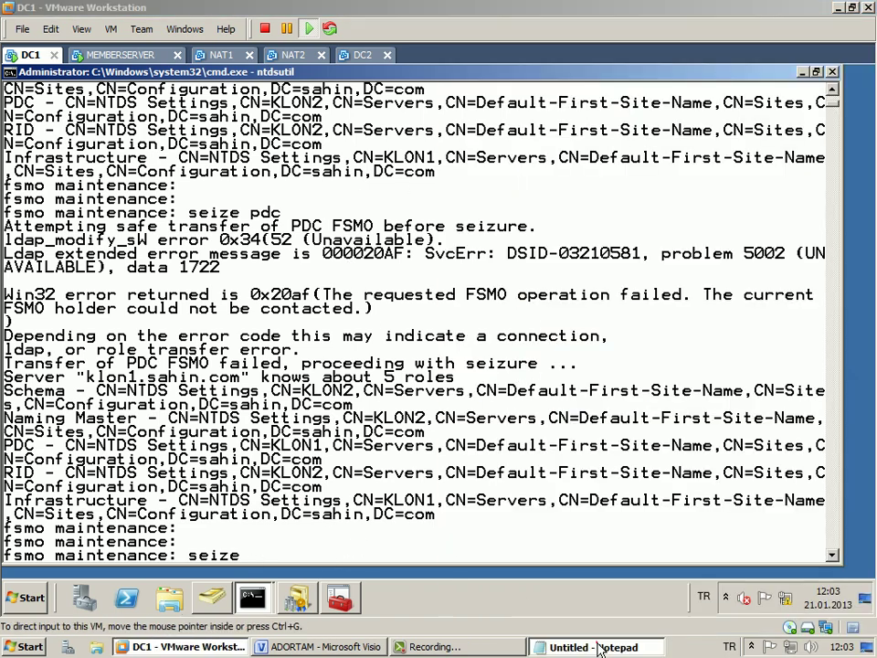
{"action": "left_click", "coordinate": [593, 646]}
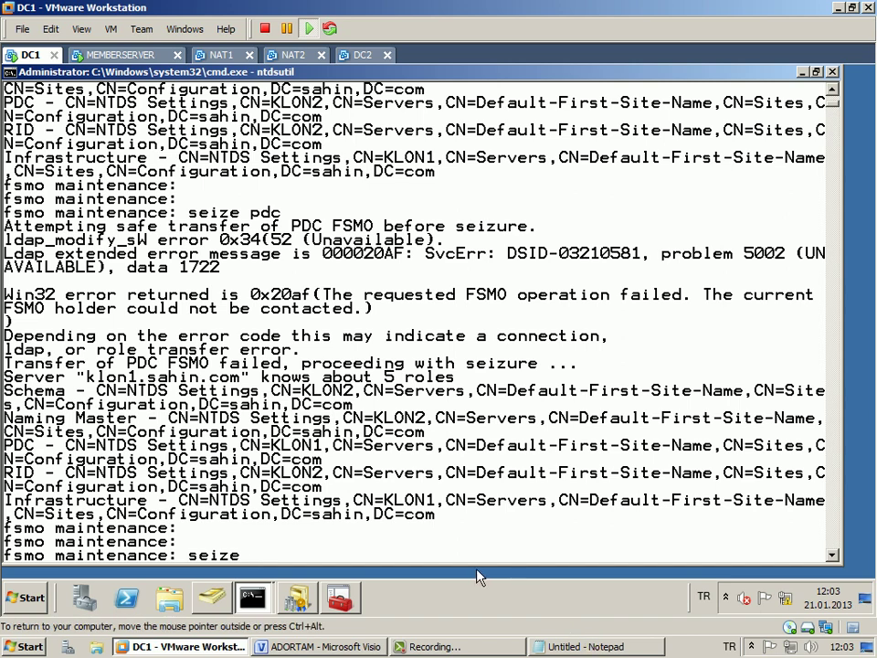
Complete 'seize rid master' and confirm the seizure with y
{"action": "type", "text": "rid master"}
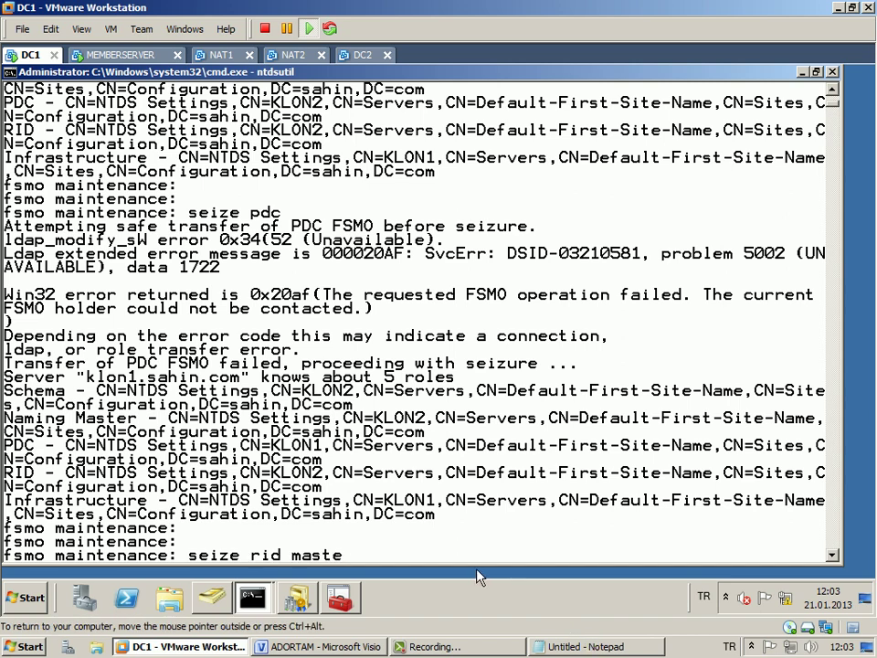
{"action": "key", "text": "Return"}
{"action": "key", "text": "y"}
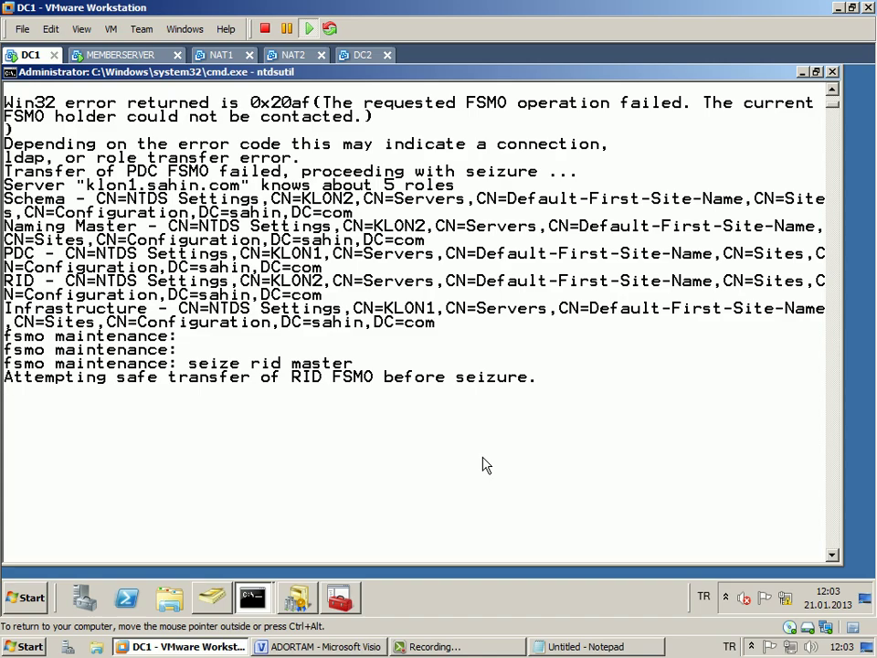
Copy the Transfer command block from the ntdsutil help and paste the seize commands for infrastructure, PDC and RID master
{"action": "scroll", "coordinate": [366, 346], "scroll_direction": "up", "scroll_amount": 20}
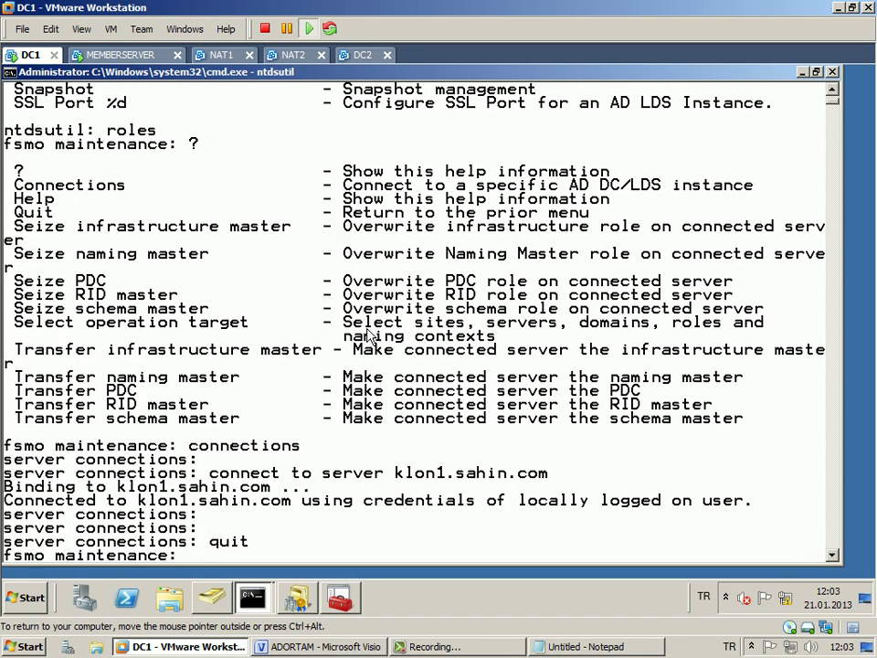
{"action": "right_click", "coordinate": [81, 356]}
{"action": "left_click", "coordinate": [100, 361]}
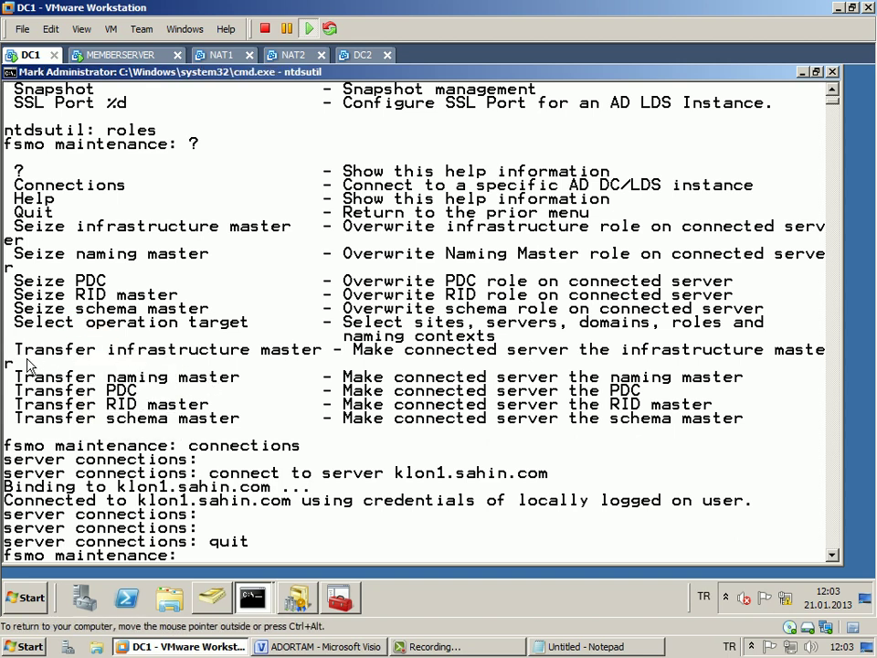
{"action": "left_click_drag", "start_coordinate": [14, 348], "coordinate": [326, 423]}
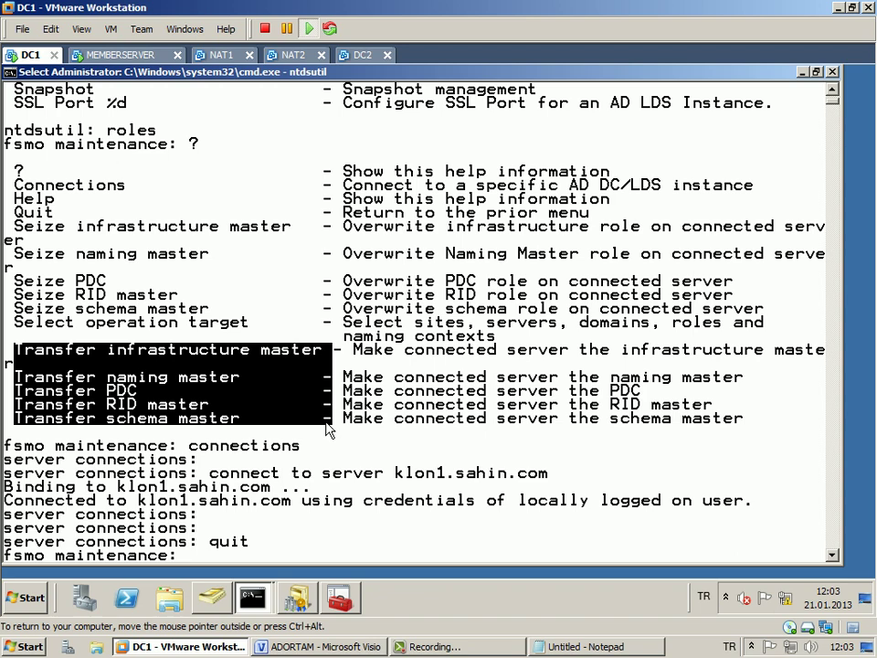
{"action": "right_click", "coordinate": [300, 438]}
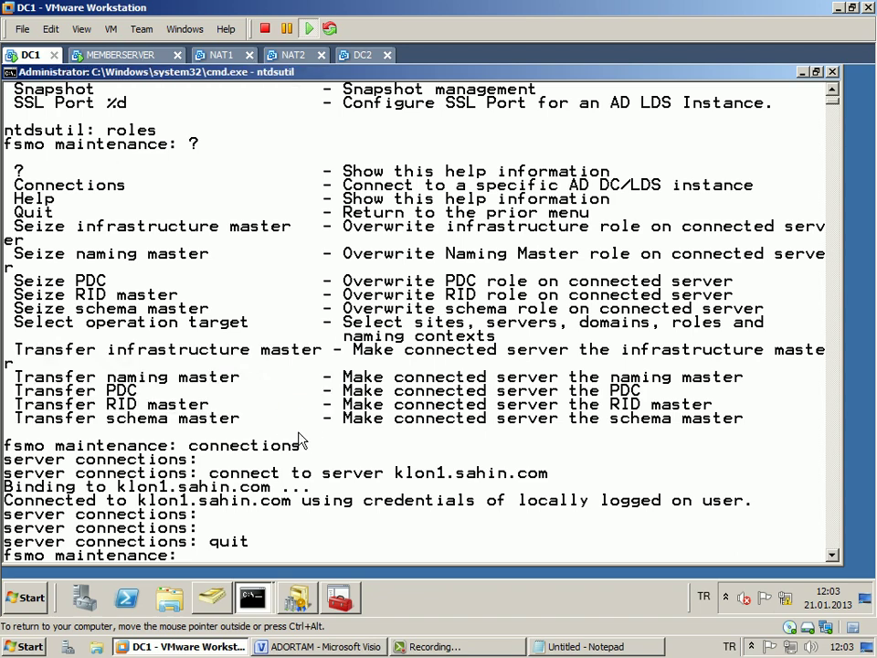
{"action": "right_click", "coordinate": [300, 439]}
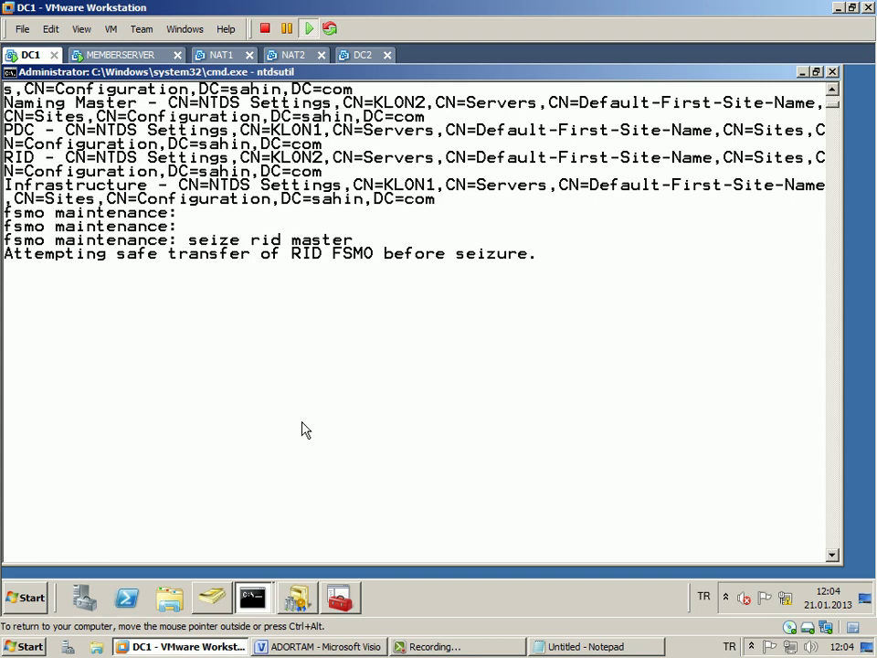
In the Notepad command list, select 'rid master' in the seize rid line
{"action": "left_click", "coordinate": [585, 646]}
{"action": "left_click", "coordinate": [547, 390]}
{"action": "left_click_drag", "start_coordinate": [642, 336], "coordinate": [445, 337]}
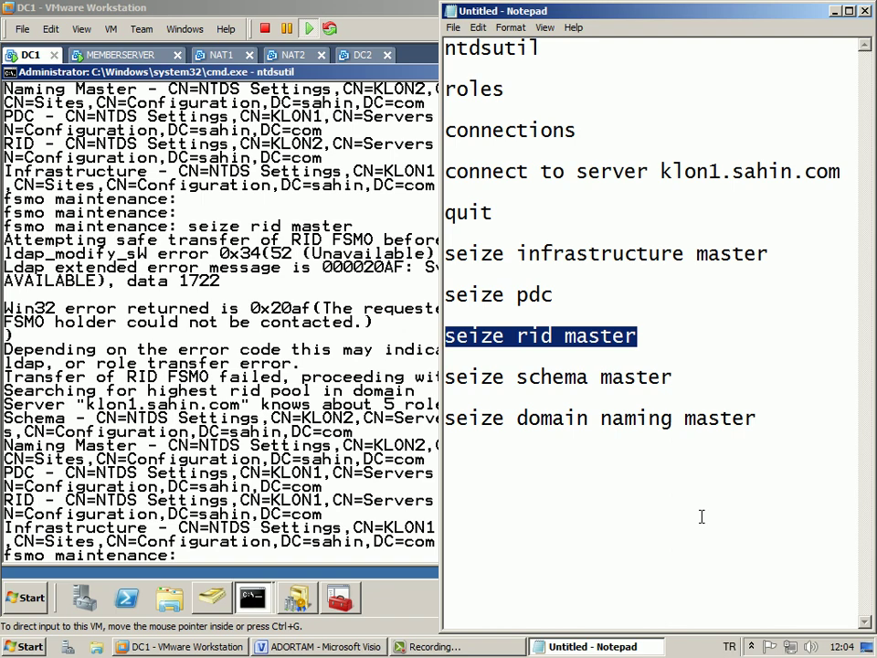
Run 'seize sch master' in ntdsutil and confirm Yes to seize the schema master to KLON1
{"action": "left_click", "coordinate": [293, 402]}
{"action": "scroll", "coordinate": [292, 397], "scroll_direction": "down", "scroll_amount": 9}
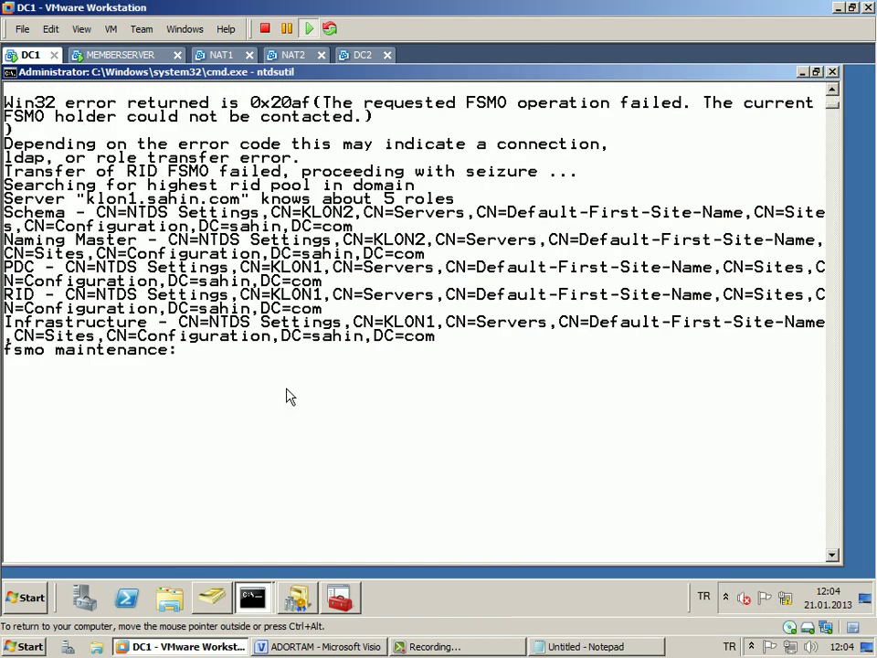
{"action": "key", "text": "Return"}
{"action": "key", "text": "Return"}
{"action": "key", "text": "Return"}
{"action": "type", "text": "sei"}
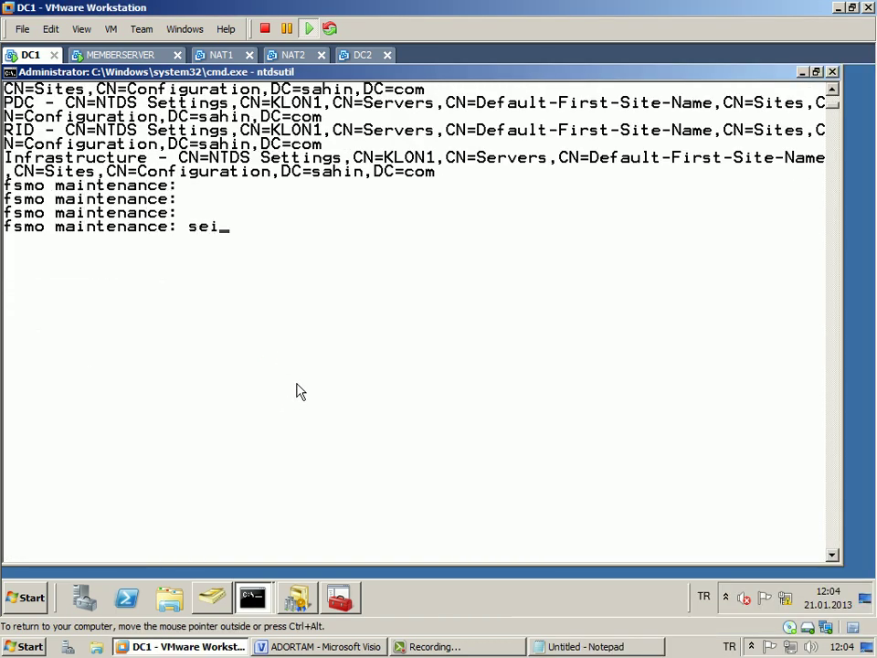
{"action": "type", "text": "ze sch master"}
{"action": "key", "text": "Return"}
{"action": "key", "text": "Left"}
{"action": "key", "text": "Return"}
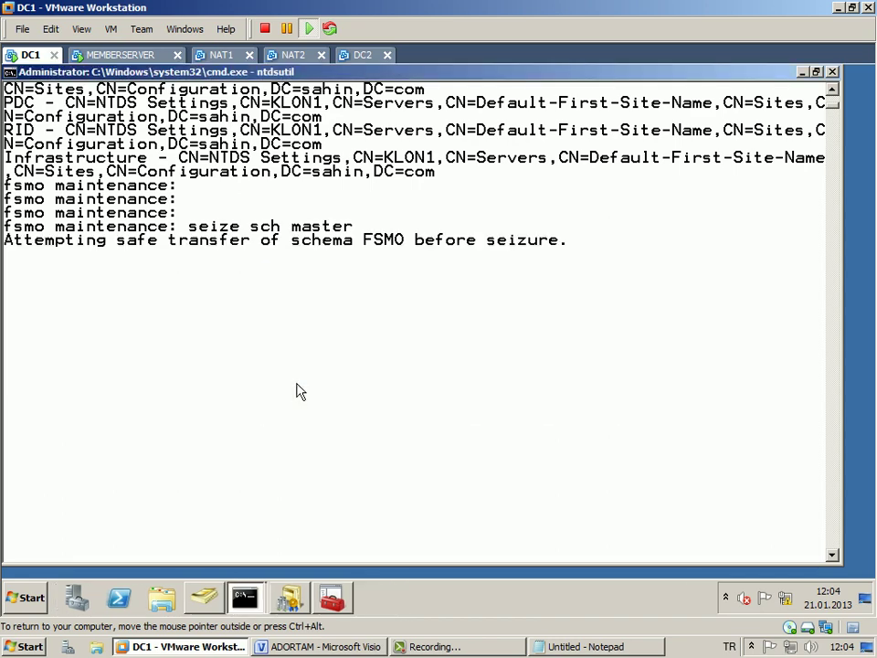
{"action": "left_click", "coordinate": [644, 651]}
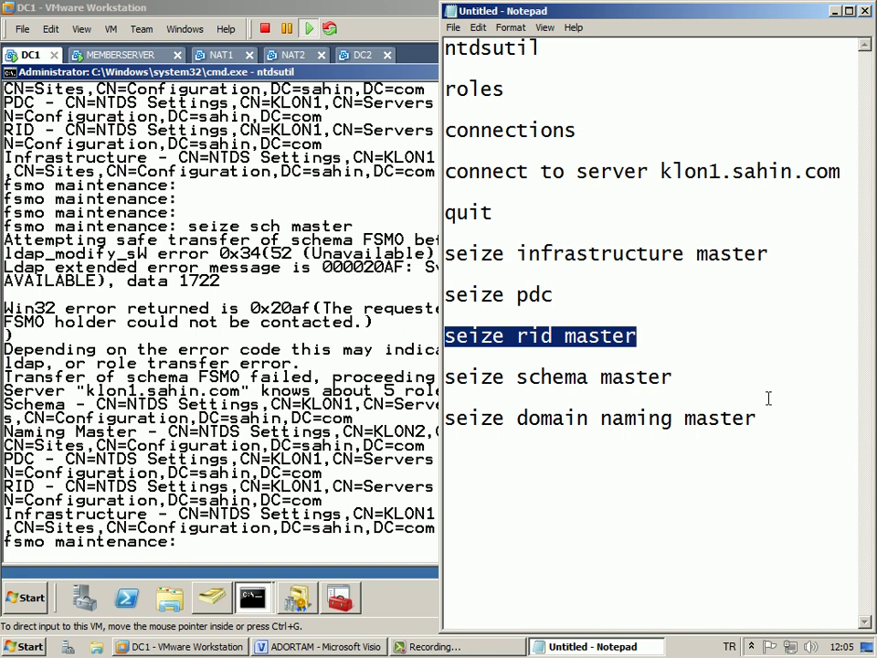
Try the command 'seize domain naming master' in ntdsutil on DC1
{"action": "left_click", "coordinate": [270, 411]}
{"action": "scroll", "coordinate": [270, 409], "scroll_direction": "down", "scroll_amount": 7}
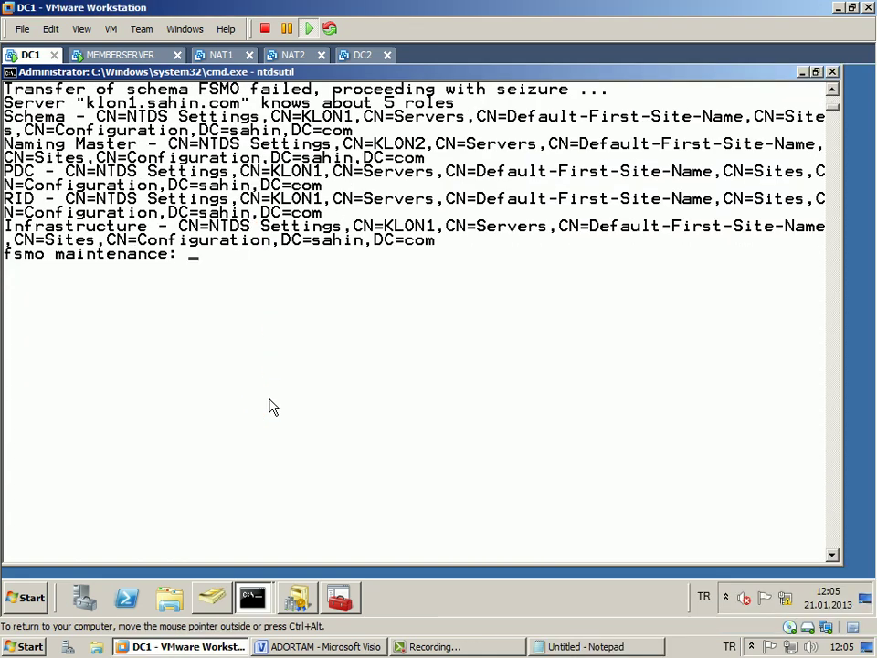
{"action": "key", "text": "Return"}
{"action": "key", "text": "Return"}
{"action": "type", "text": "seize "}
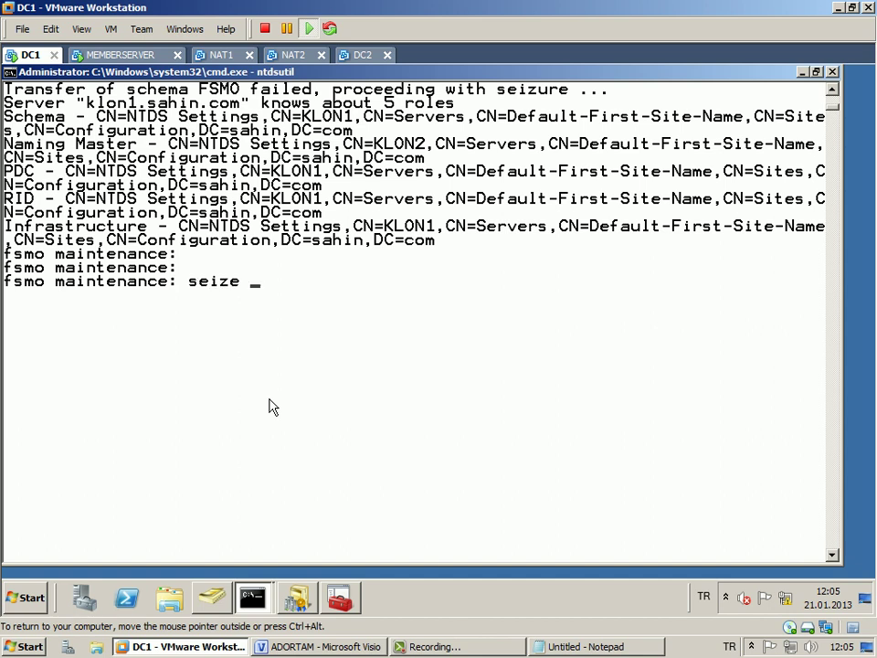
{"action": "type", "text": "domain naming master"}
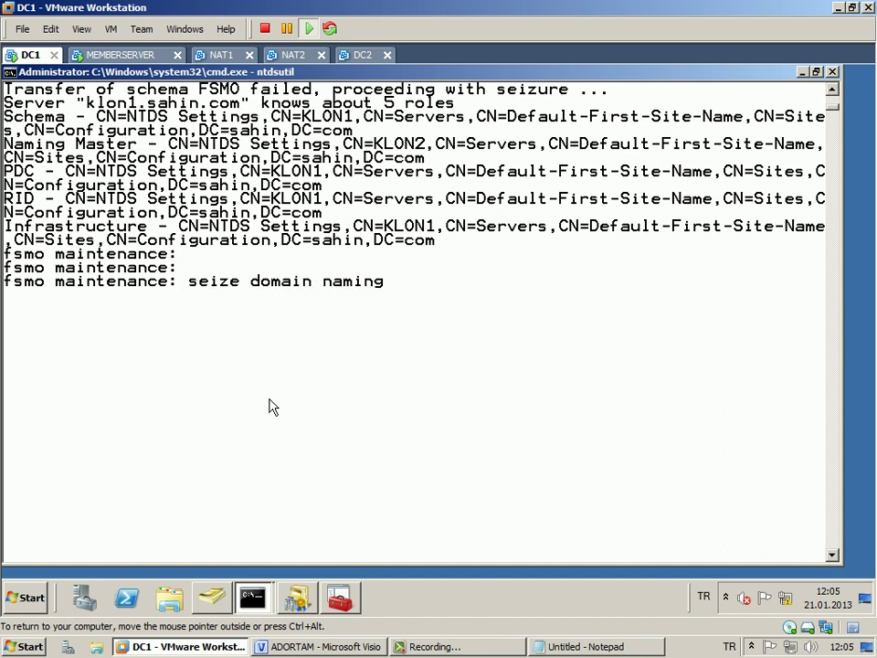
{"action": "key", "text": "Return"}
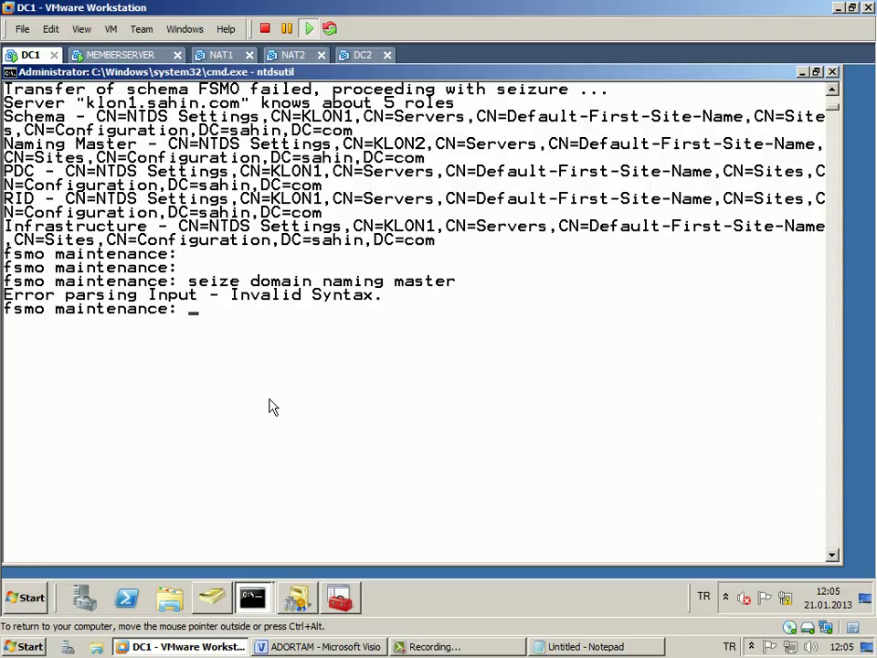
Edit the recalled command to 'seize naming master', run it and confirm Yes
{"action": "key", "text": "Up"}
{"action": "scroll", "coordinate": [270, 404], "scroll_direction": "up", "scroll_amount": 20}
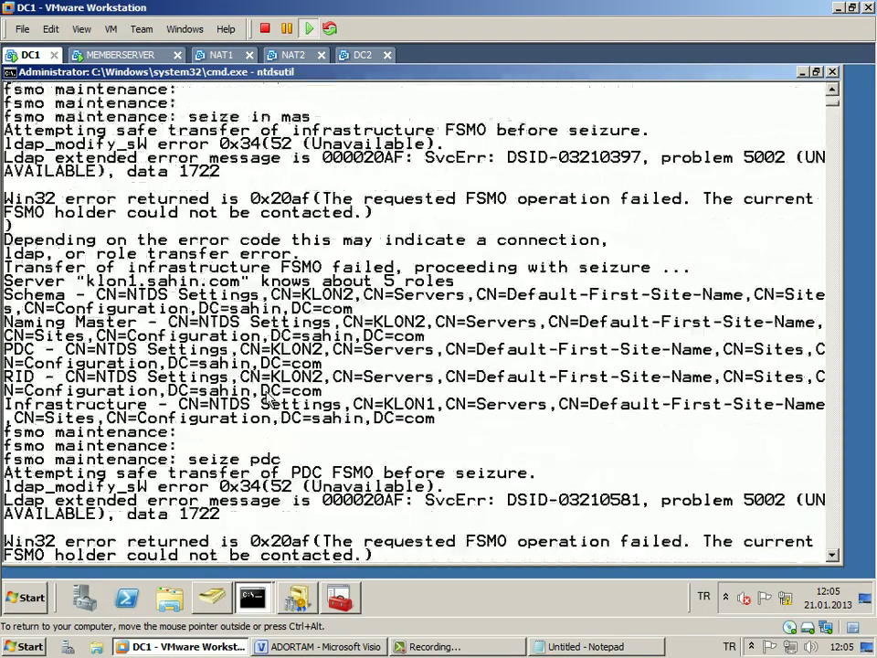
{"action": "scroll", "coordinate": [265, 399], "scroll_direction": "up", "scroll_amount": 16}
{"action": "scroll", "coordinate": [125, 427], "scroll_direction": "down", "scroll_amount": 6}
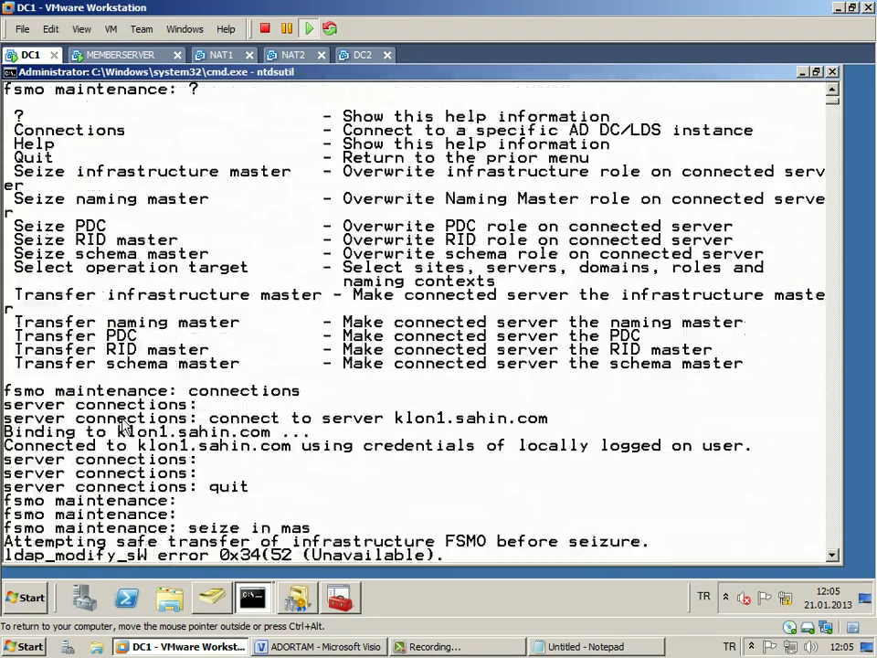
{"action": "scroll", "coordinate": [125, 428], "scroll_direction": "down", "scroll_amount": 20}
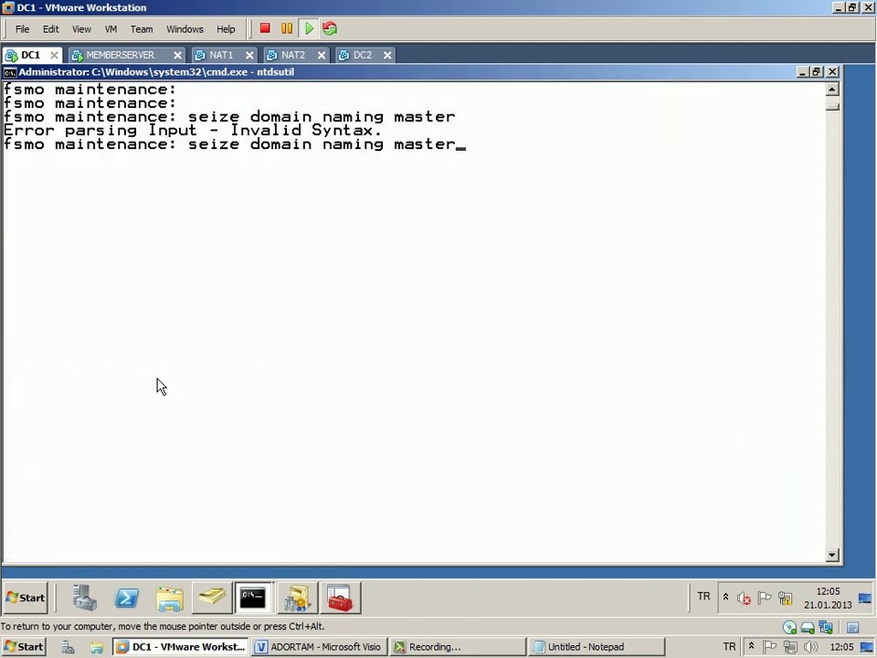
{"action": "key", "text": "Left"}
{"action": "key", "text": "Left"}
{"action": "key", "text": "Left"}
{"action": "key", "text": "Left"}
{"action": "key", "text": "Left"}
{"action": "key", "text": "Left"}
{"action": "key", "text": "Left"}
{"action": "key", "text": "Left"}
{"action": "key", "text": "BackSpace"}
{"action": "key", "text": "BackSpace"}
{"action": "key", "text": "BackSpace"}
{"action": "key", "text": "BackSpace"}
{"action": "key", "text": "BackSpace"}
{"action": "key", "text": "BackSpace"}
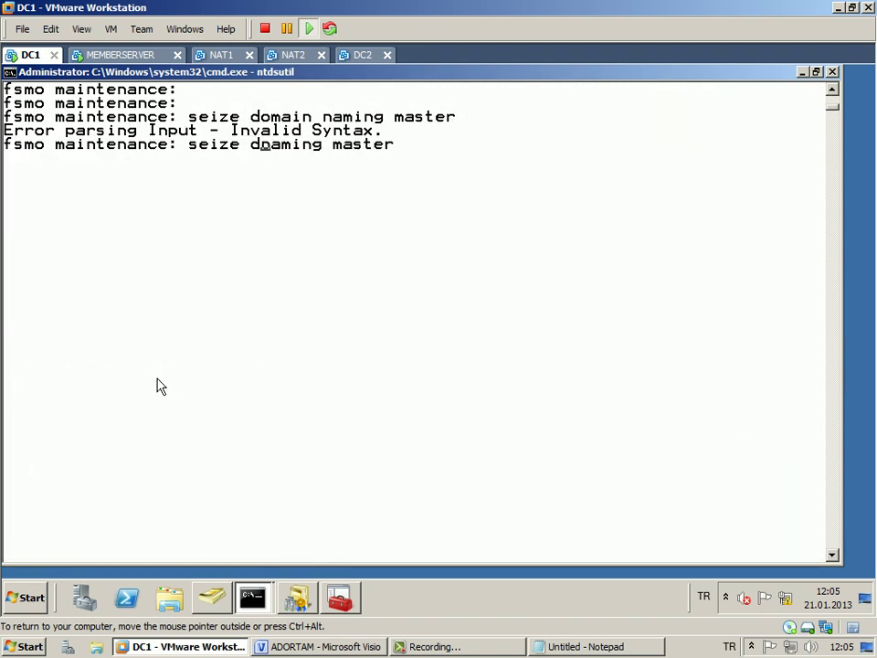
{"action": "key", "text": "BackSpace"}
{"action": "key", "text": "Return"}
{"action": "key", "text": "Left"}
{"action": "key", "text": "Return"}
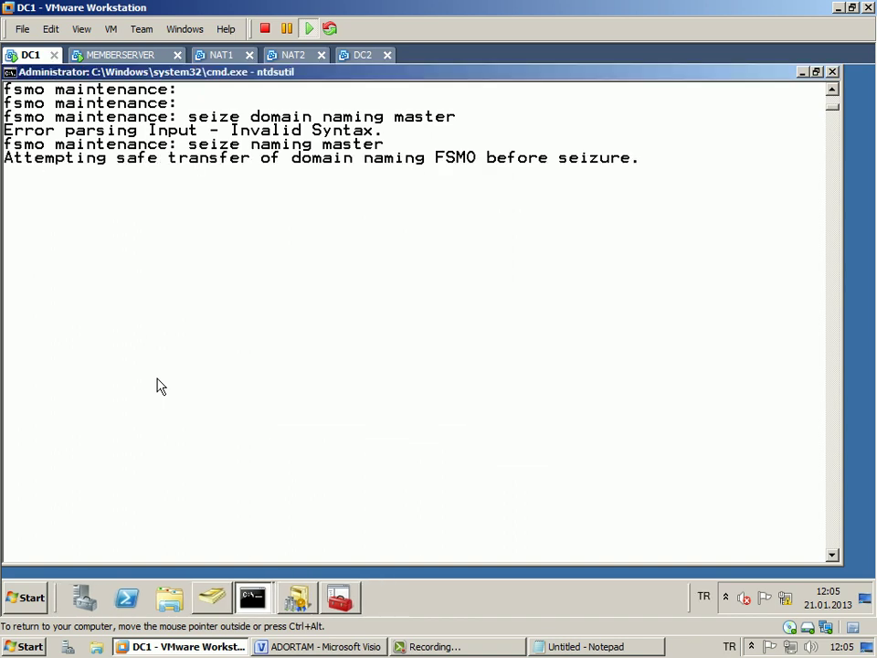
In Notepad, delete 'domain' so the last line reads 'seize naming master'
{"action": "left_click", "coordinate": [584, 645]}
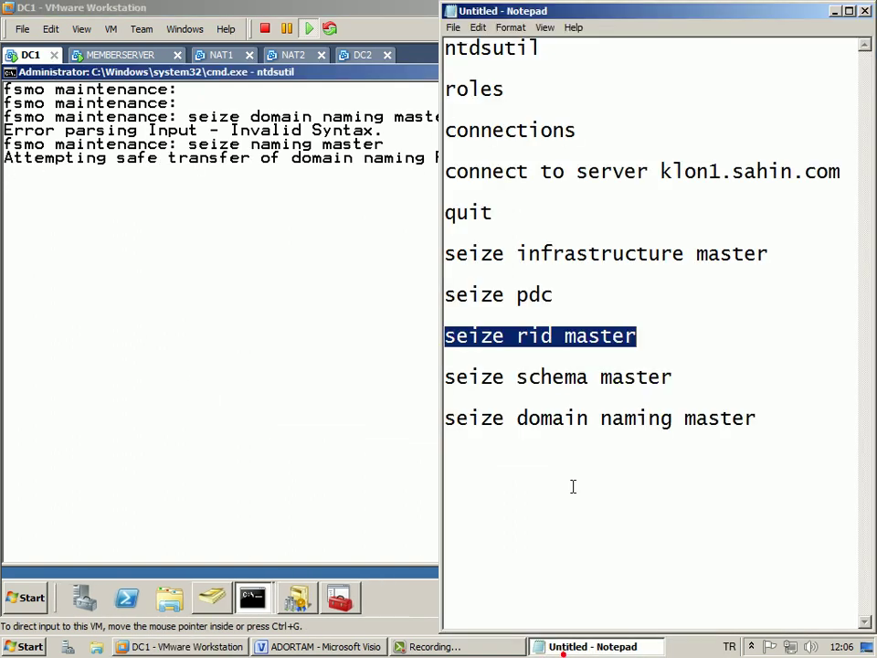
{"action": "double_click", "coordinate": [562, 417]}
{"action": "key", "text": "Delete"}
{"action": "key", "text": "End"}
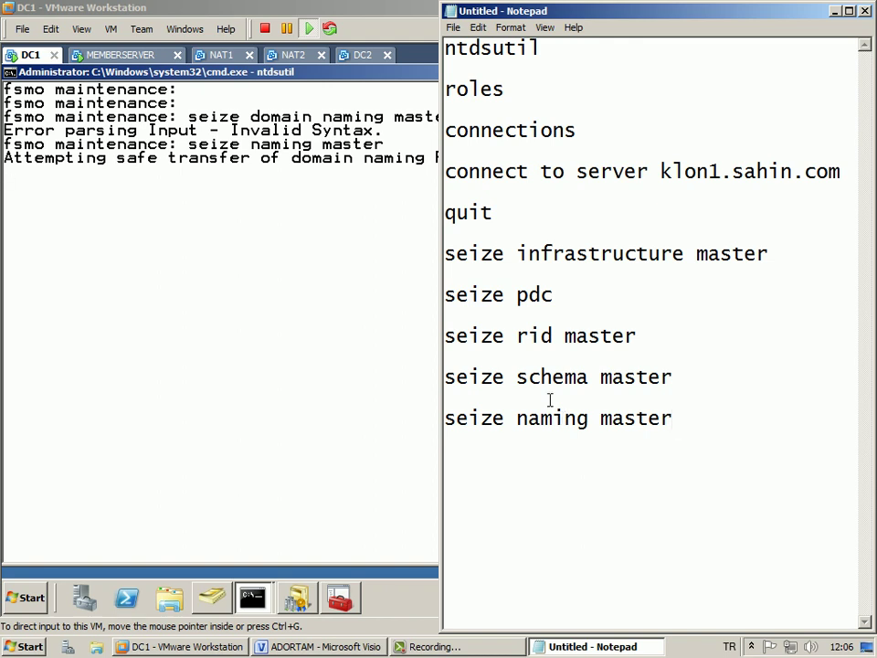
{"action": "left_click", "coordinate": [382, 344]}
{"action": "scroll", "coordinate": [464, 338], "scroll_direction": "up", "scroll_amount": 10}
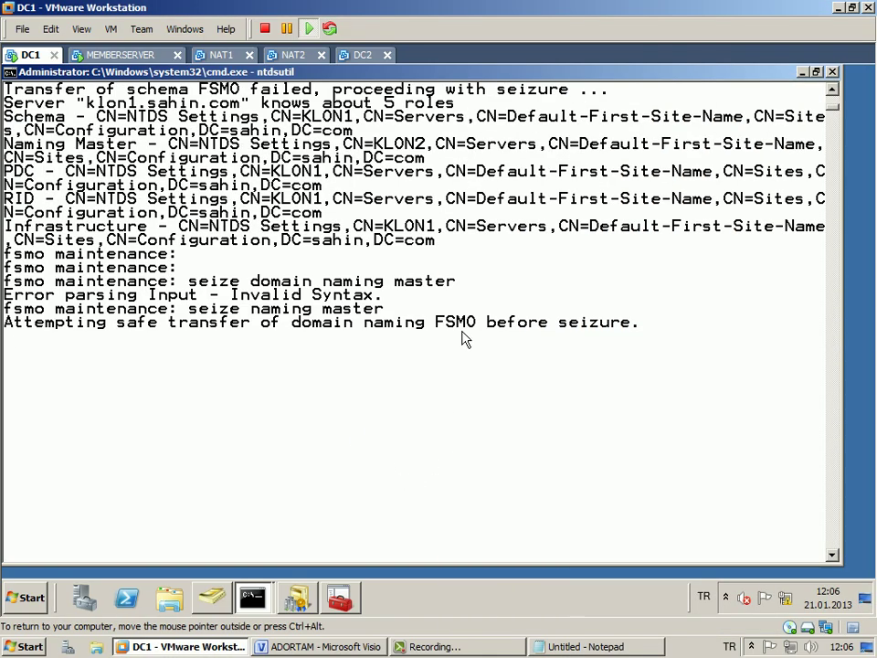
{"action": "scroll", "coordinate": [464, 338], "scroll_direction": "up", "scroll_amount": 20}
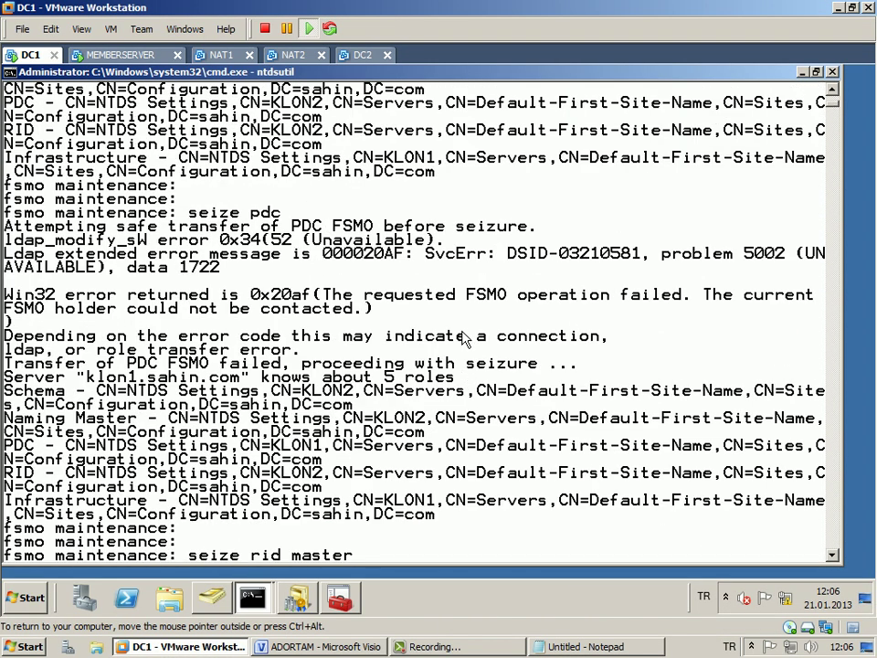
{"action": "scroll", "coordinate": [464, 339], "scroll_direction": "up", "scroll_amount": 11}
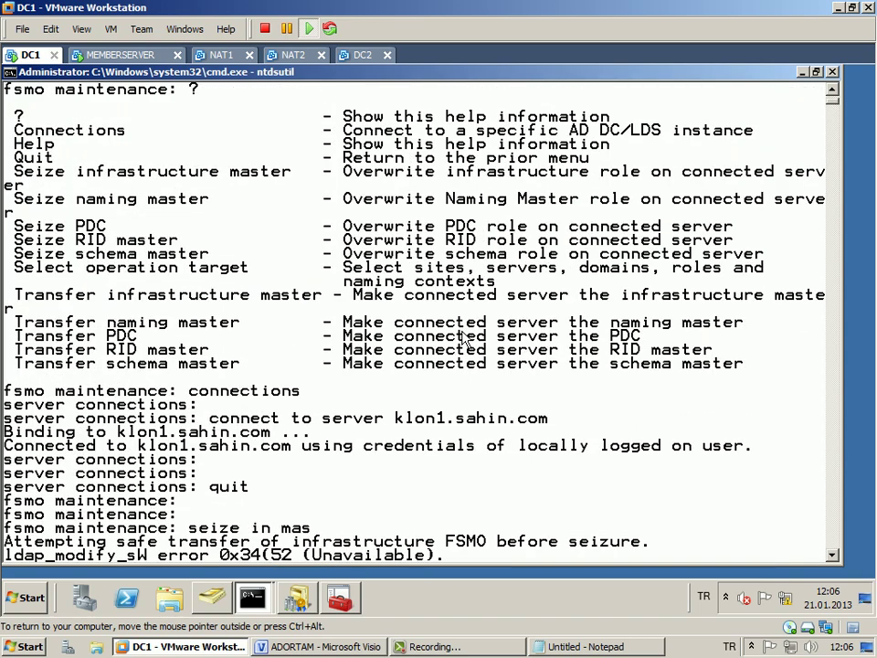
{"action": "scroll", "coordinate": [464, 339], "scroll_direction": "down", "scroll_amount": 1}
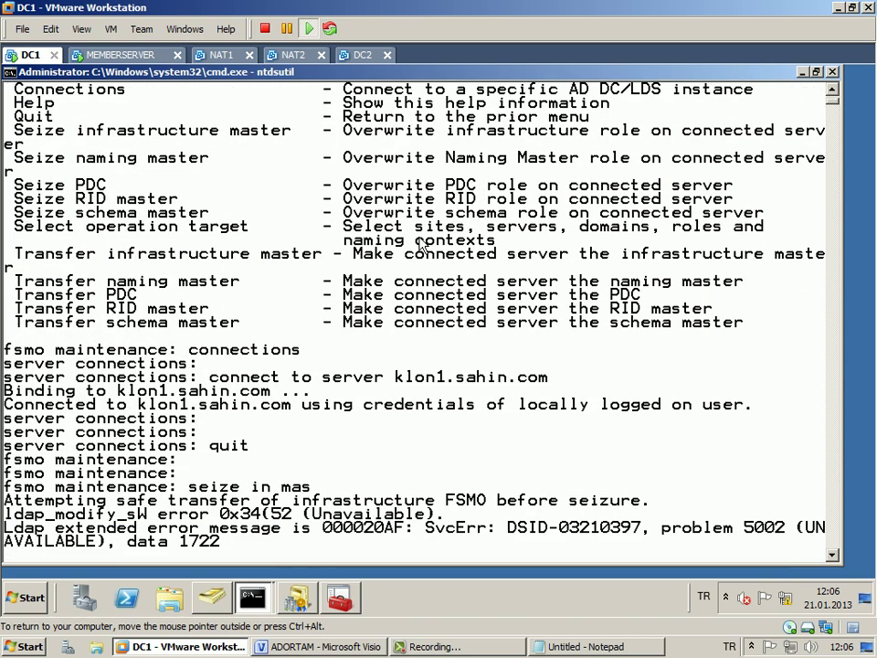
{"action": "scroll", "coordinate": [438, 245], "scroll_direction": "down", "scroll_amount": 20}
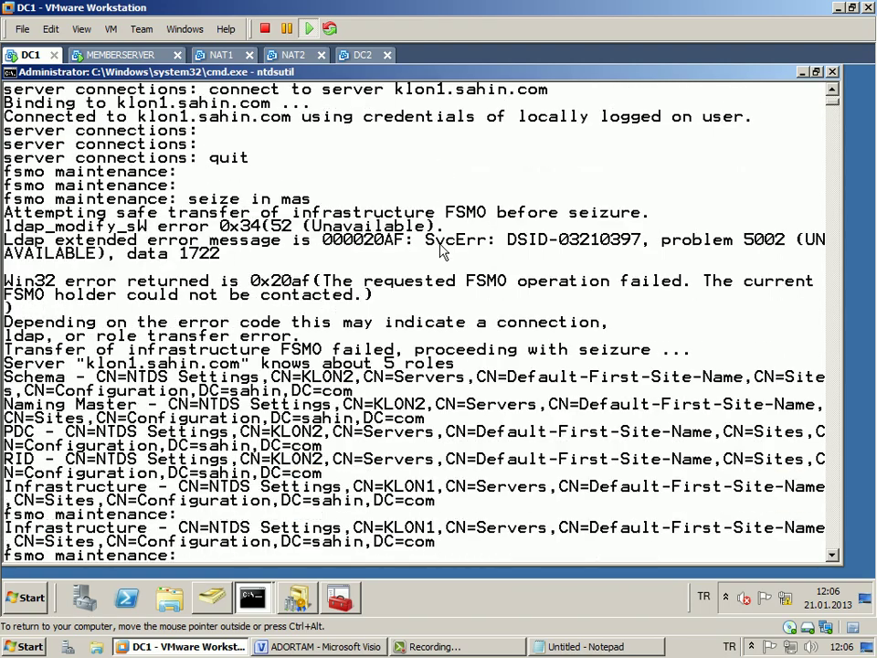
{"action": "scroll", "coordinate": [438, 248], "scroll_direction": "down", "scroll_amount": 10}
{"action": "scroll", "coordinate": [438, 247], "scroll_direction": "up", "scroll_amount": 1}
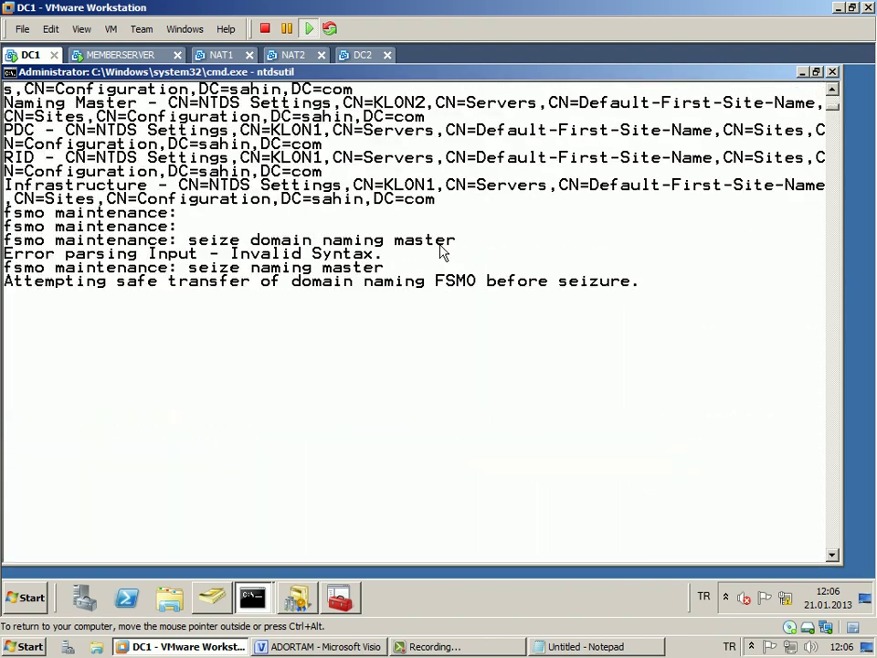
{"action": "left_click", "coordinate": [628, 646]}
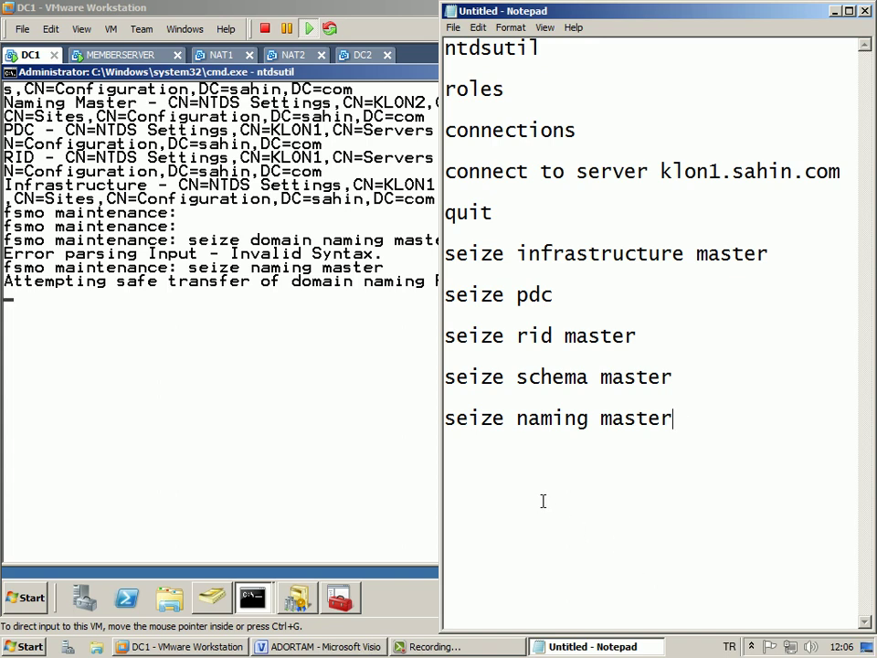
Let the naming master seizure finish in ntdsutil, leaving all five FSMO roles on KLON1
{"action": "left_click", "coordinate": [361, 456]}
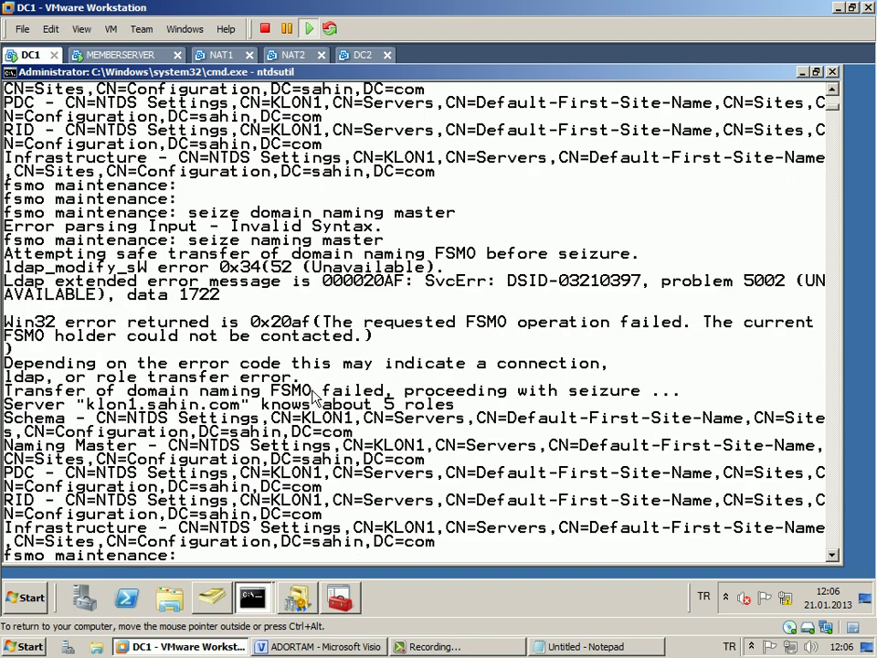
{"action": "key", "text": "Return"}
{"action": "key", "text": "Return"}
{"action": "key", "text": "Return"}
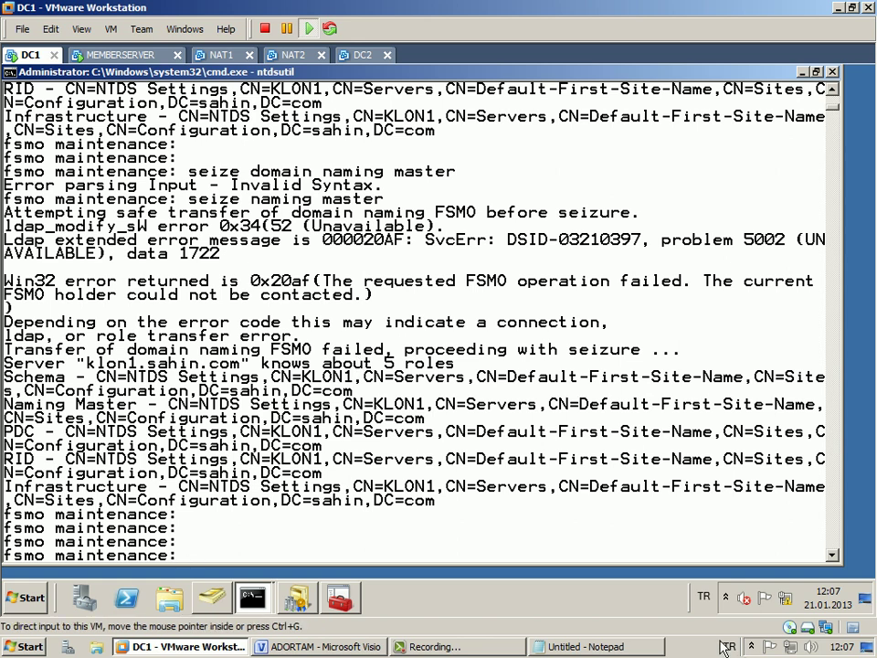
{"action": "left_click", "coordinate": [630, 646]}
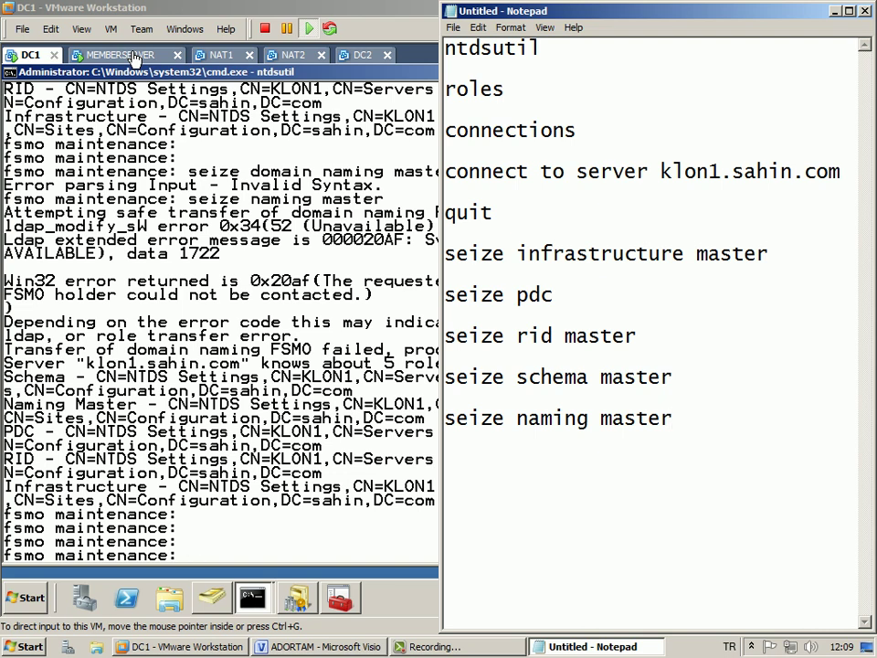
Save the ntdsutil seize notes as 'NTDSUTIL Seize', correcting the typo, and close Notepad
{"action": "key", "text": "ctrl+a"}
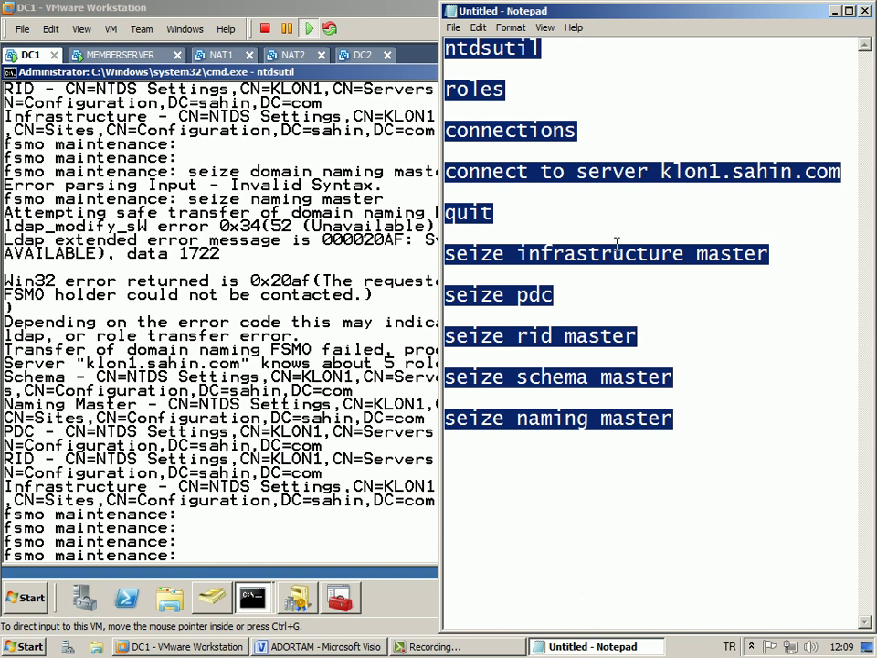
{"action": "left_click", "coordinate": [452, 238]}
{"action": "key", "text": "ctrl+s"}
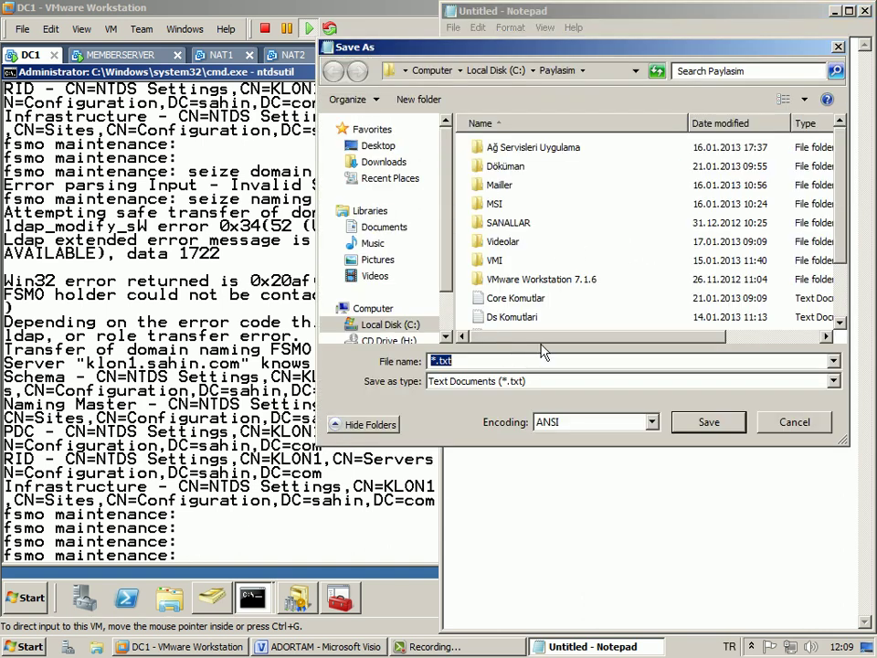
{"action": "key", "text": "BackSpace"}
{"action": "type", "text": "NTDUTIL Seize"}
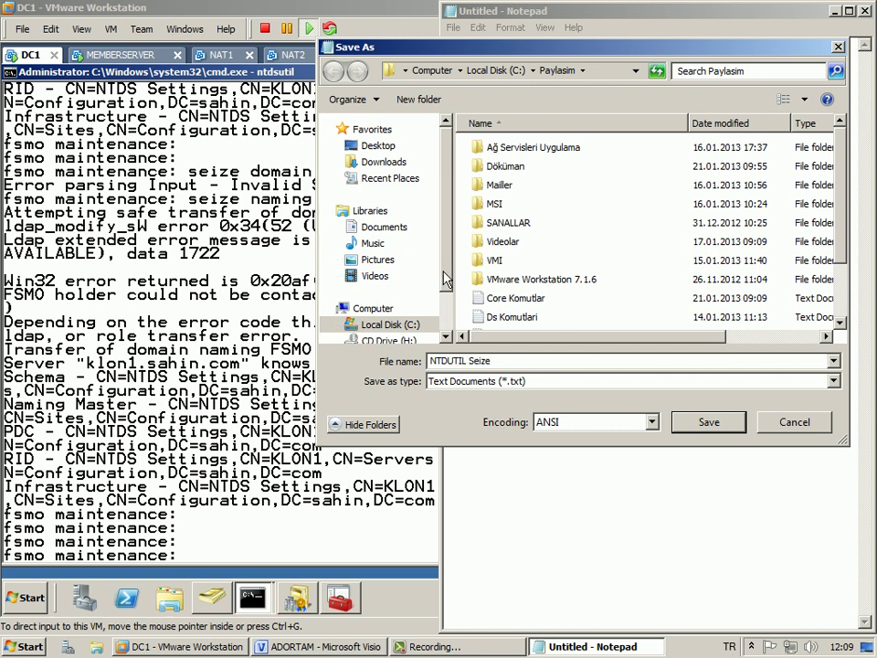
{"action": "left_click", "coordinate": [444, 362]}
{"action": "type", "text": "S"}
{"action": "key", "text": "Return"}
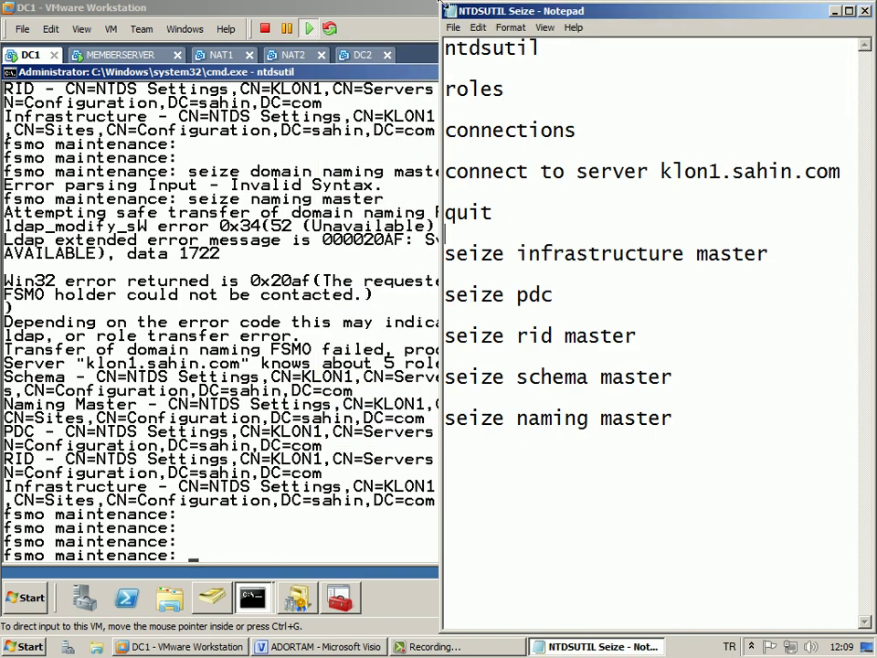
{"action": "left_click", "coordinate": [447, 10]}
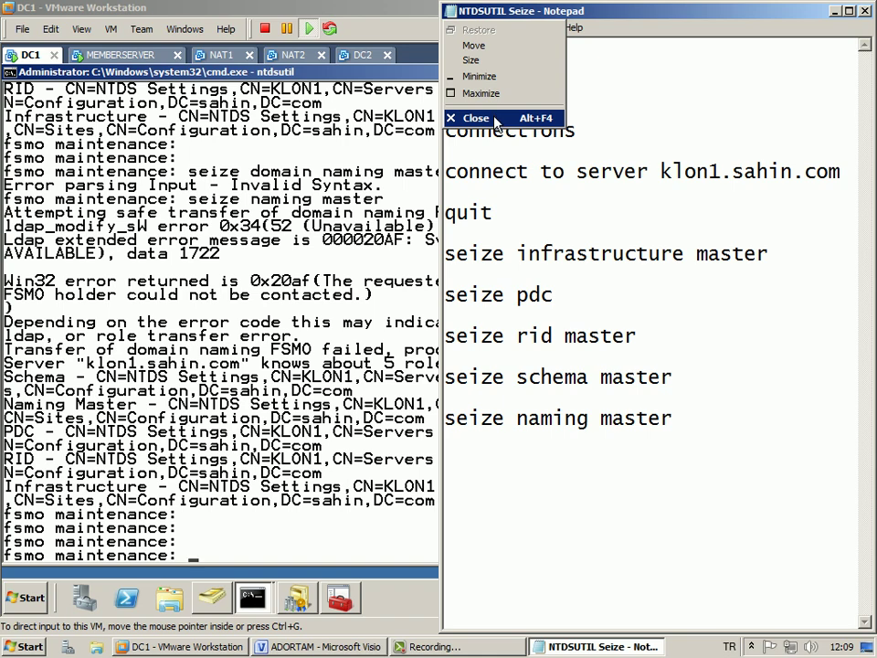
{"action": "left_click", "coordinate": [475, 118]}
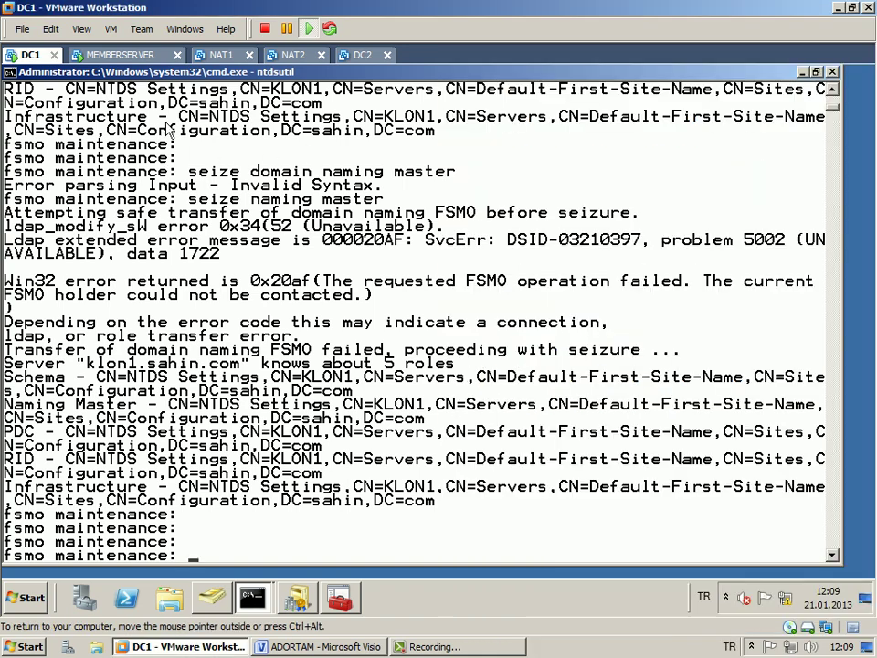
On the MEMBERSERVER VM, restart Windows from the Start menu's shutdown options
{"action": "left_click", "coordinate": [123, 57]}
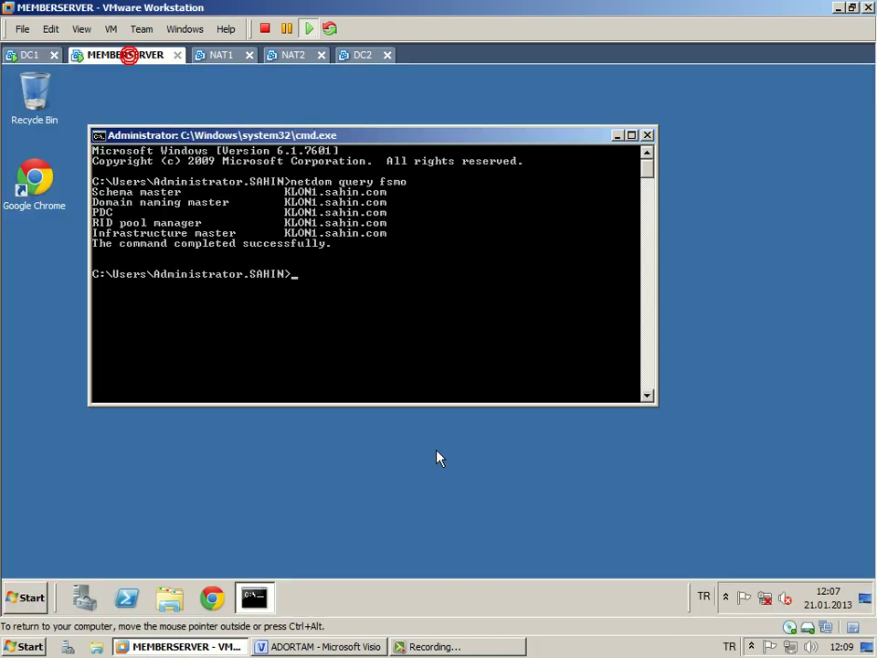
{"action": "left_click", "coordinate": [825, 626]}
{"action": "left_click", "coordinate": [836, 603]}
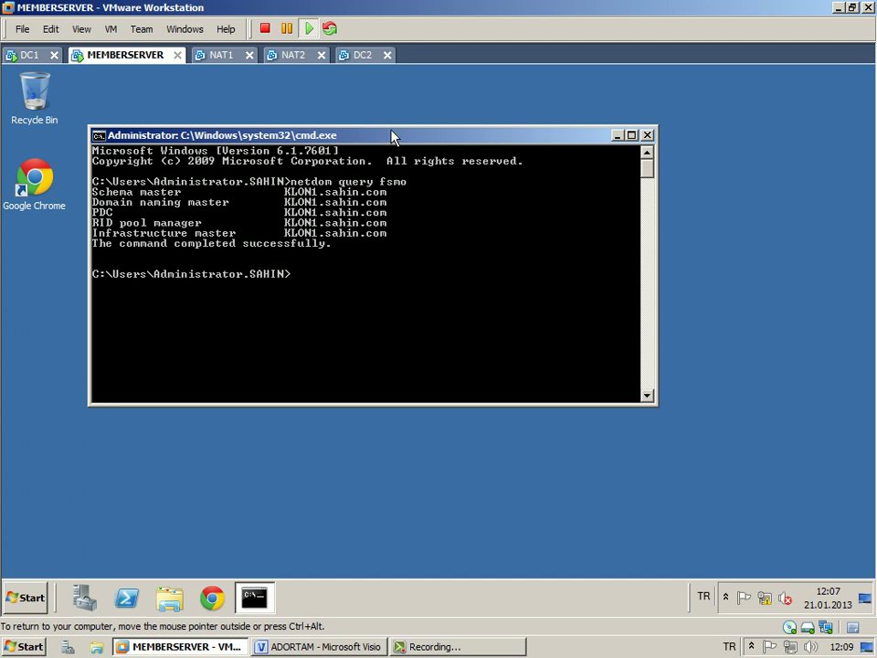
{"action": "left_click_drag", "start_coordinate": [392, 137], "coordinate": [391, 132]}
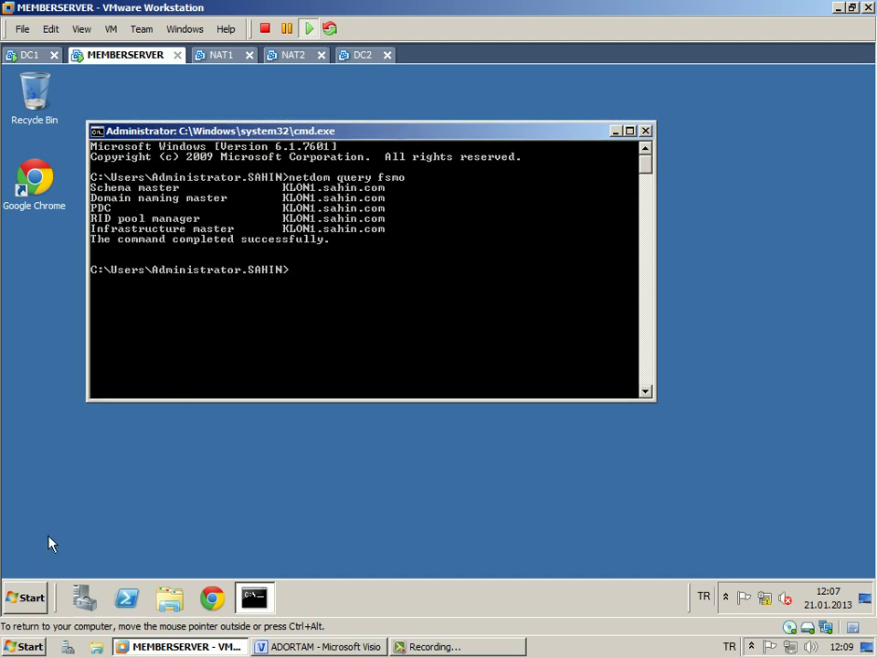
{"action": "left_click", "coordinate": [26, 597]}
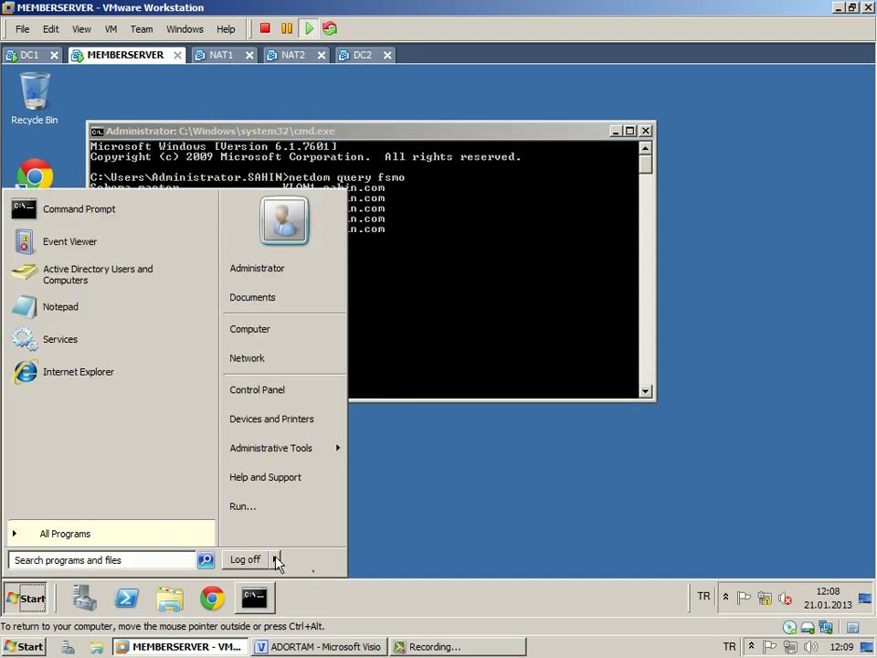
{"action": "left_click", "coordinate": [278, 561]}
{"action": "left_click", "coordinate": [303, 540]}
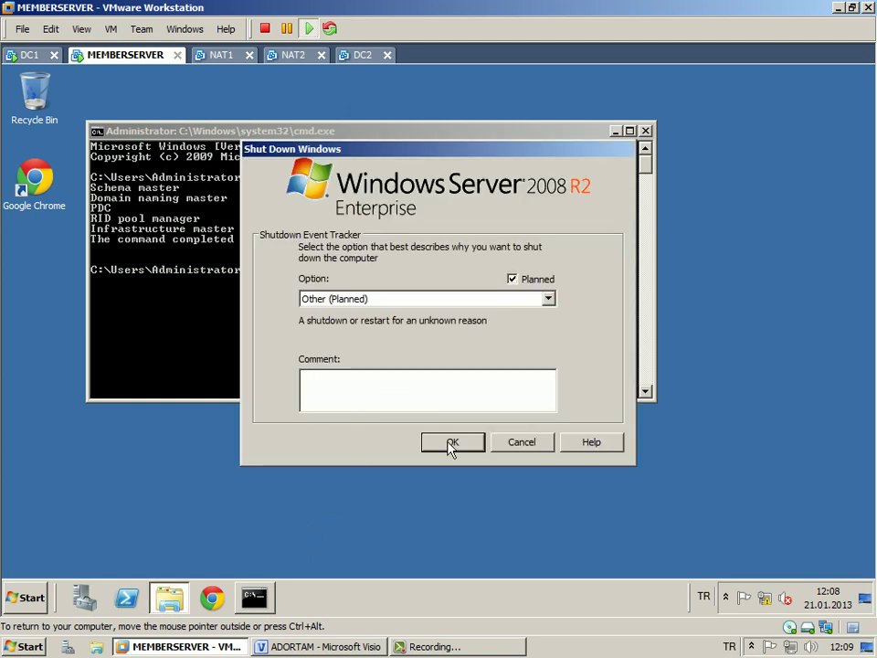
{"action": "left_click", "coordinate": [452, 444]}
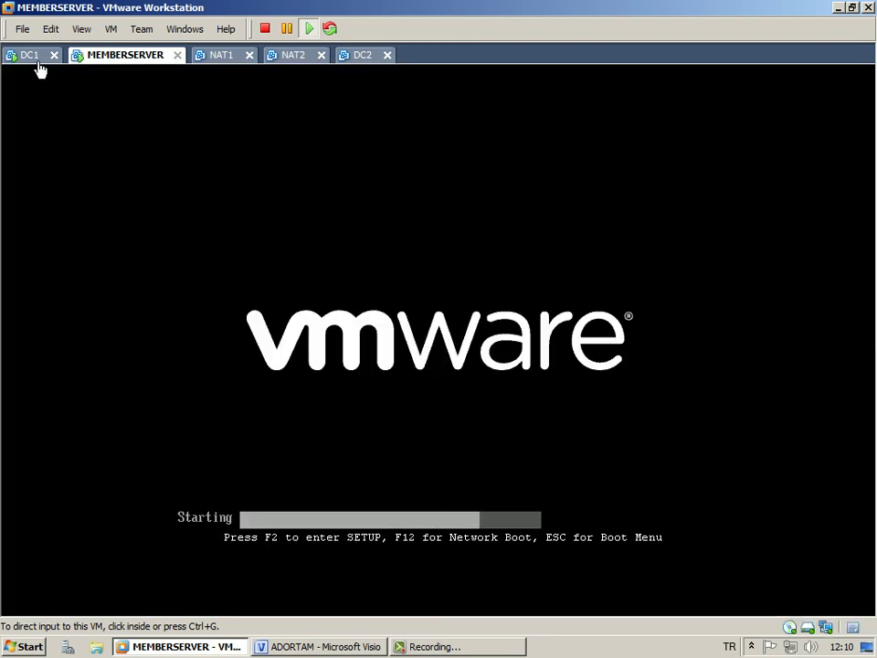
On DC1, bring the netdom query command prompt into full view and type 'seize'
{"action": "left_click", "coordinate": [31, 58]}
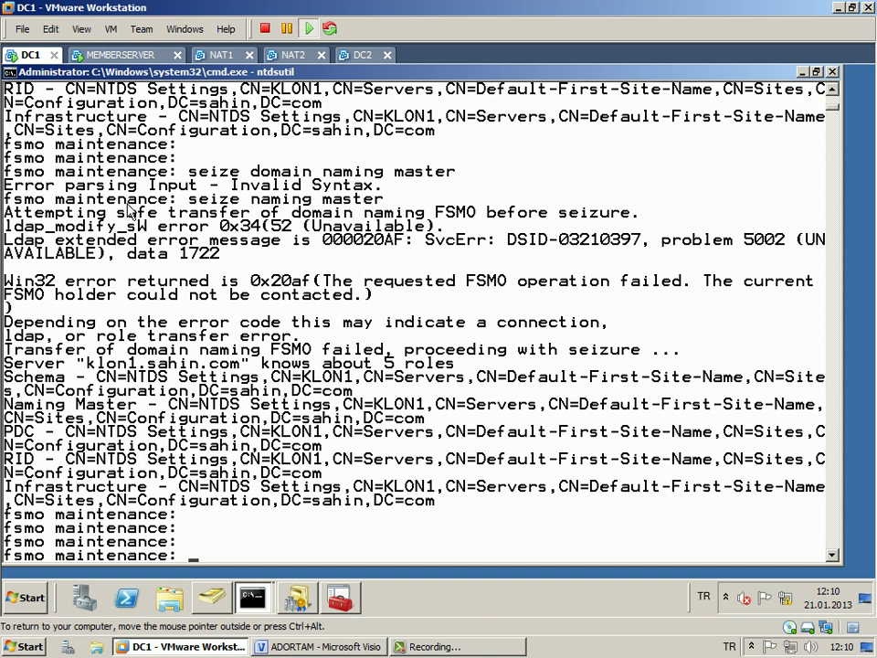
{"action": "left_click", "coordinate": [261, 596]}
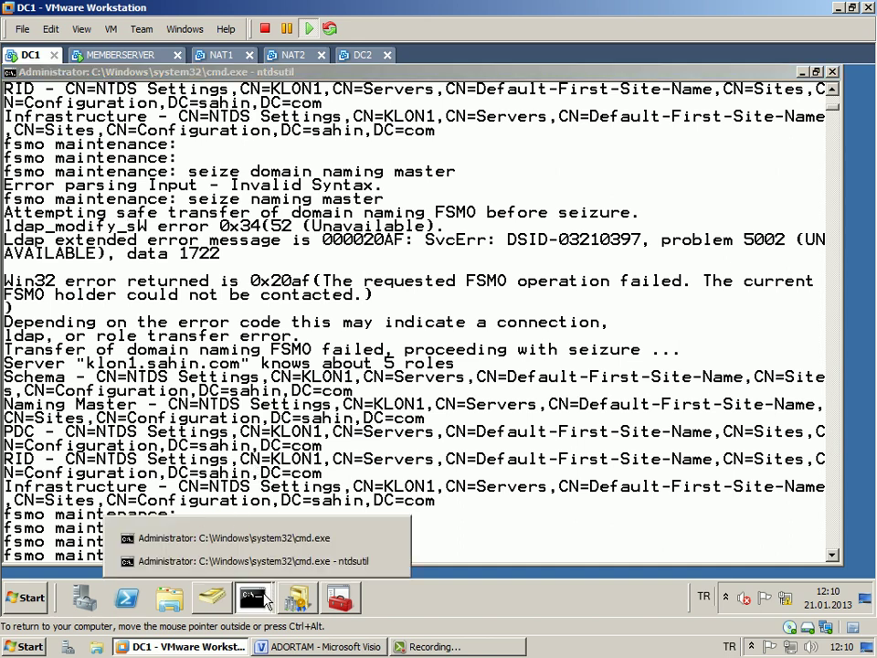
{"action": "left_click", "coordinate": [288, 531]}
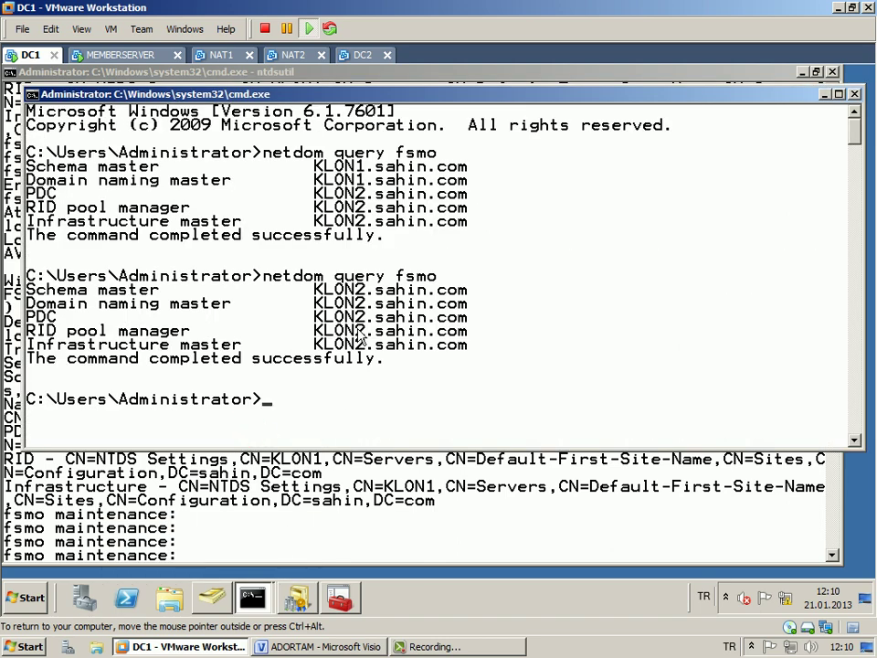
{"action": "left_click_drag", "start_coordinate": [314, 97], "coordinate": [324, 109]}
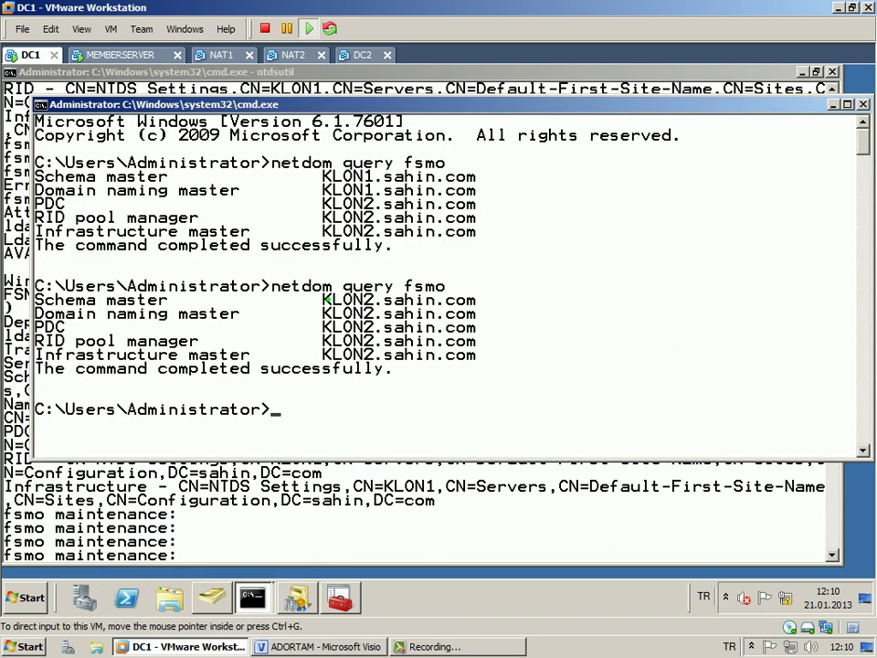
{"action": "left_click", "coordinate": [319, 288]}
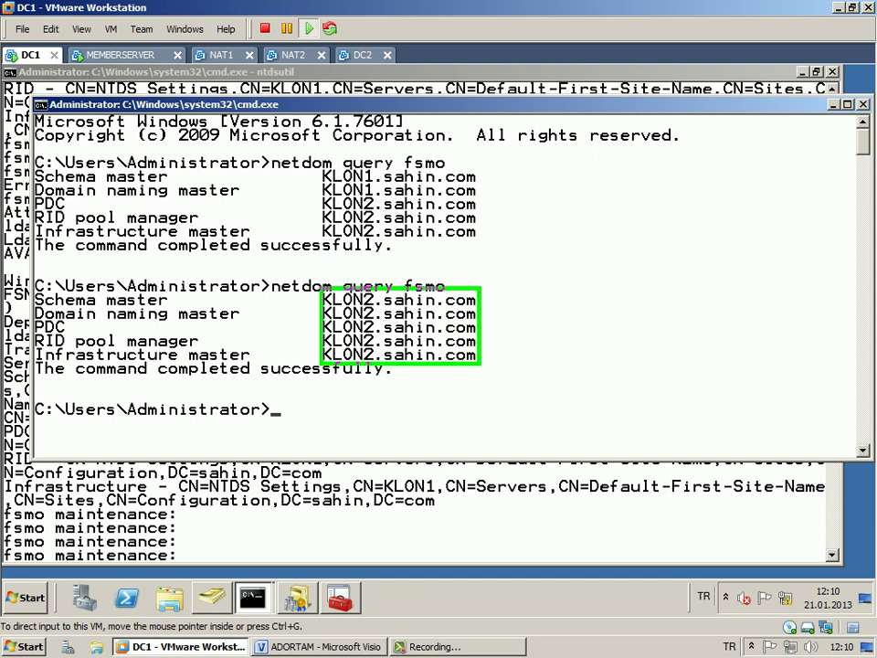
{"action": "left_click", "coordinate": [507, 300]}
{"action": "type", "text": "se"}
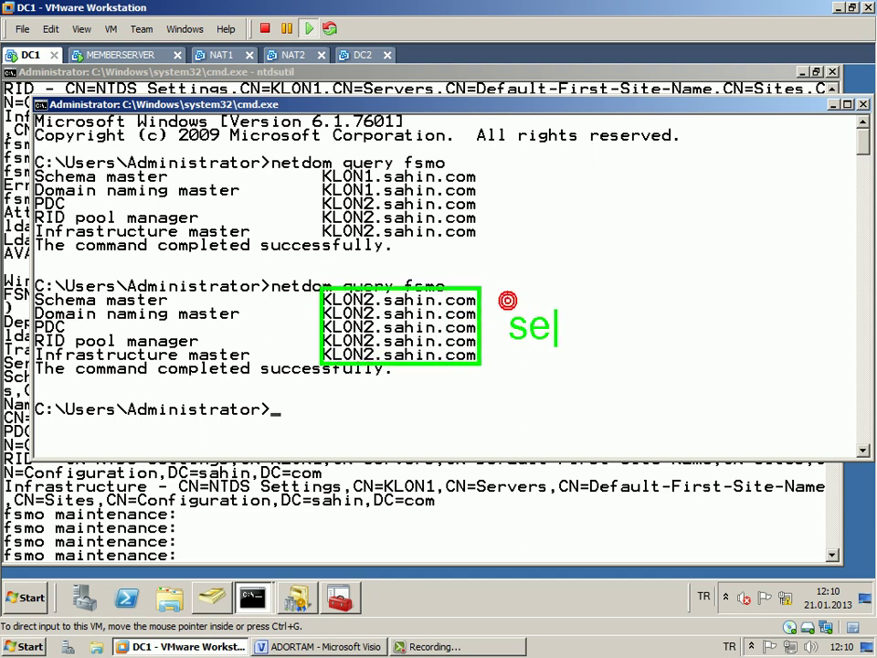
{"action": "type", "text": "ize"}
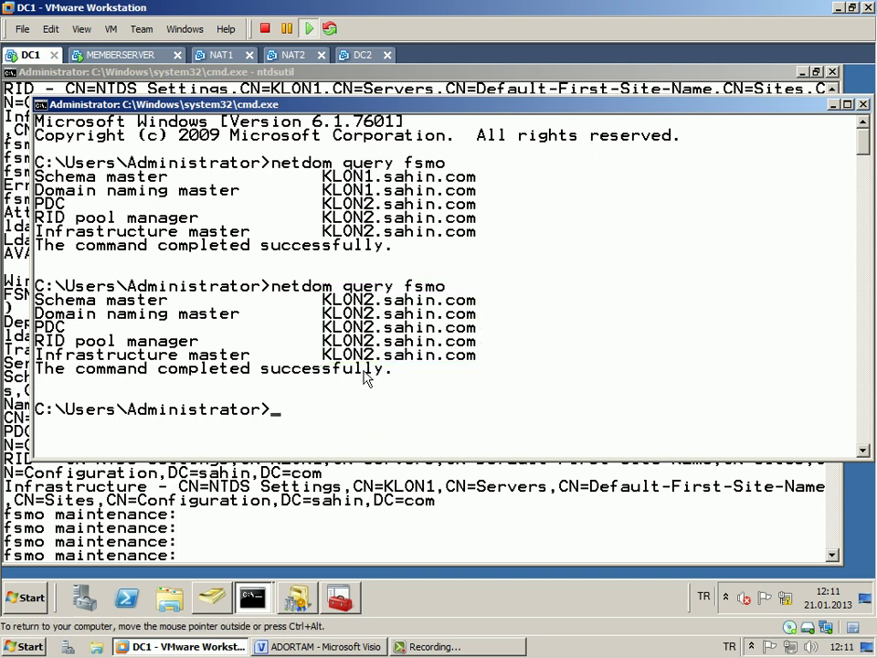
Rerun netdom query fsmo on DC1 and copy the five KLON1 role rows
{"action": "key", "text": "Up"}
{"action": "key", "text": "Return"}
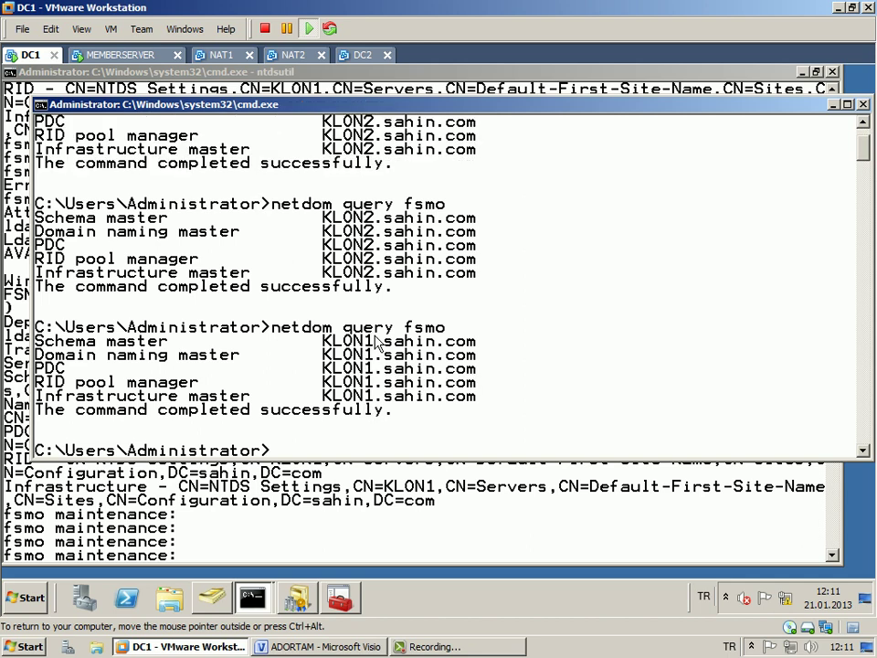
{"action": "right_click", "coordinate": [363, 355]}
{"action": "left_click", "coordinate": [388, 358]}
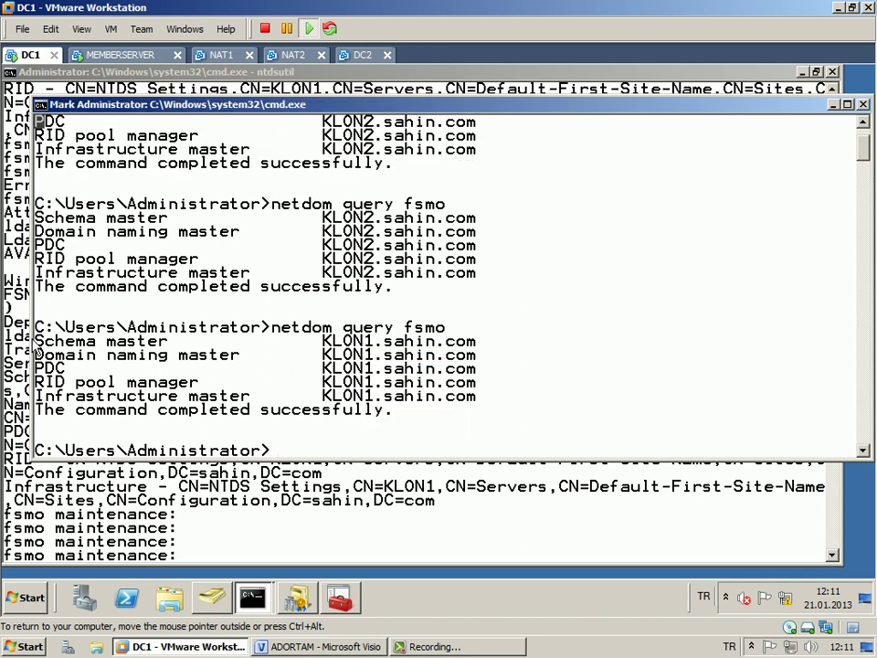
{"action": "left_click_drag", "start_coordinate": [35, 340], "coordinate": [479, 406]}
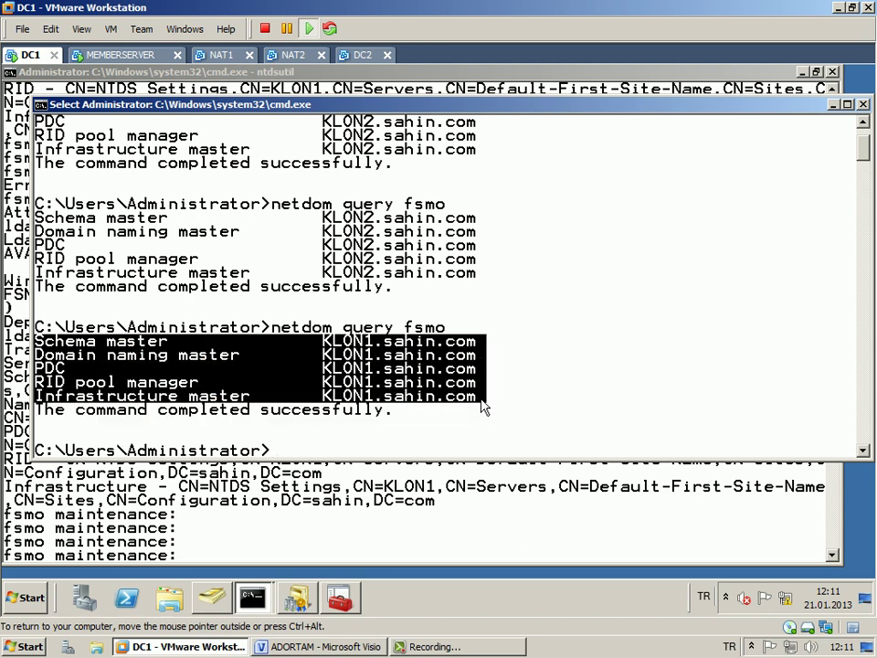
{"action": "key", "text": "Return"}
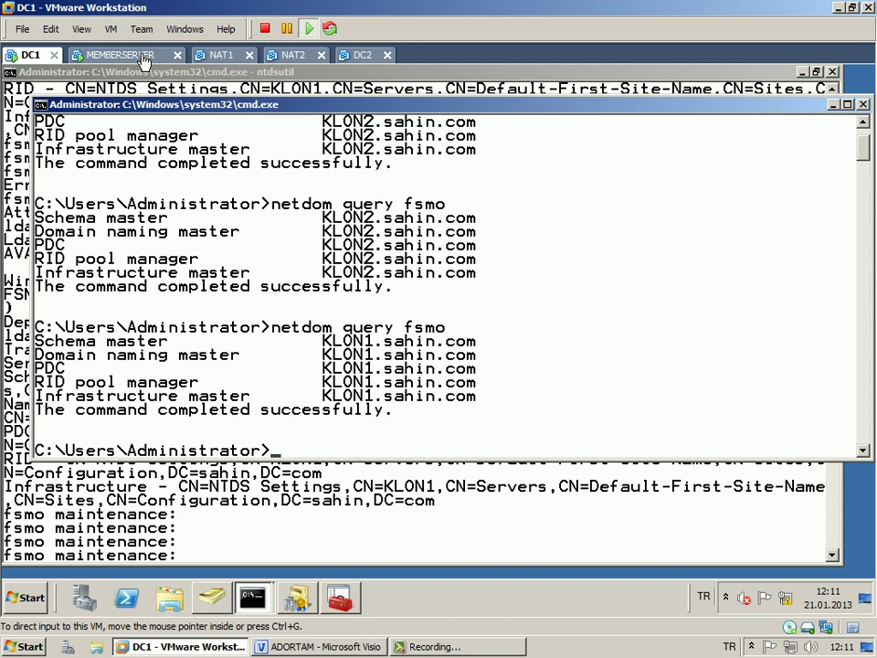
On MEMBERSERVER, send Ctrl+Alt+Delete and log on with the administrator password
{"action": "left_click", "coordinate": [144, 61]}
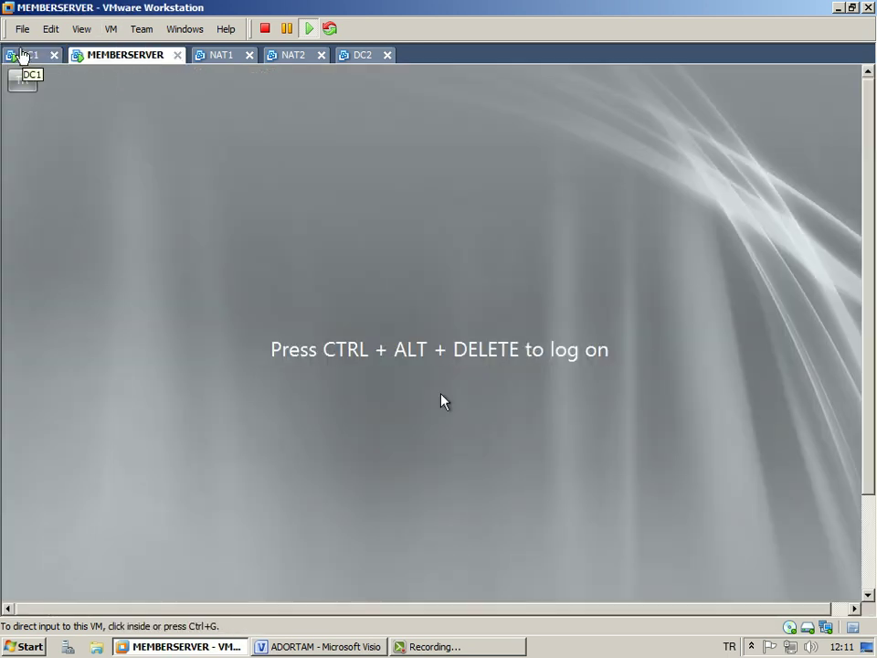
{"action": "left_click", "coordinate": [460, 365]}
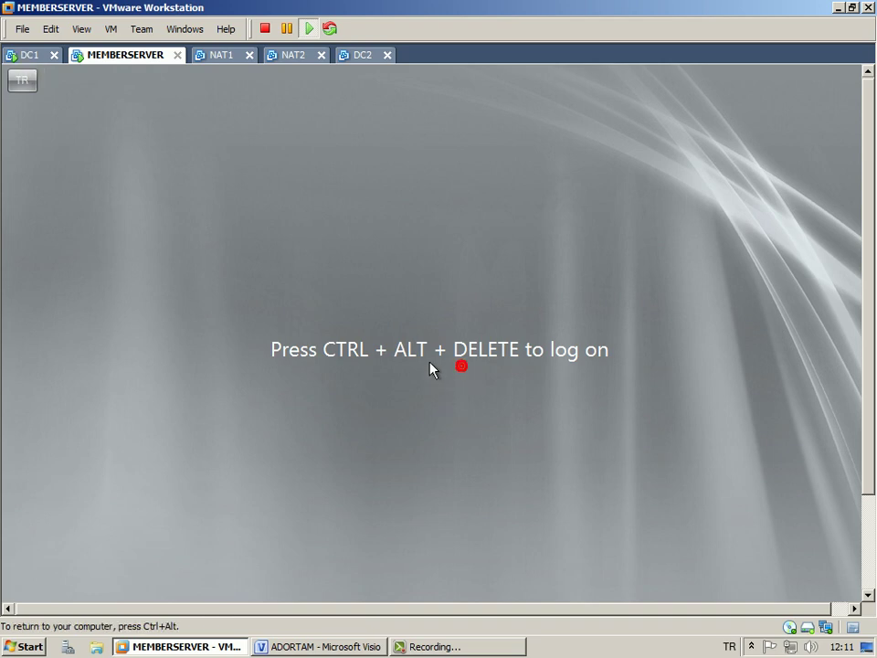
{"action": "key", "text": "ctrl+alt+Delete"}
{"action": "type", "text": "******"}
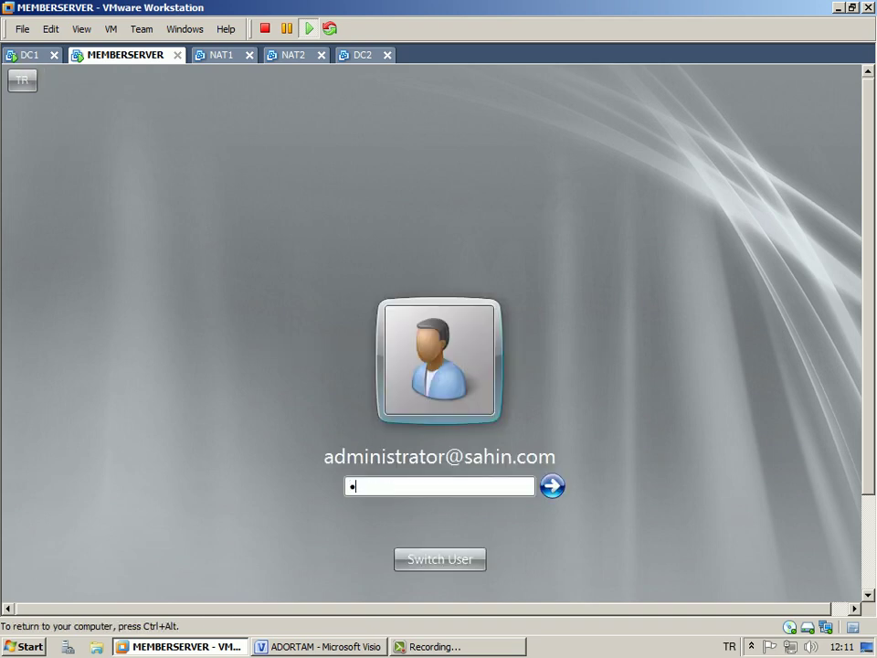
{"action": "key", "text": "Return"}
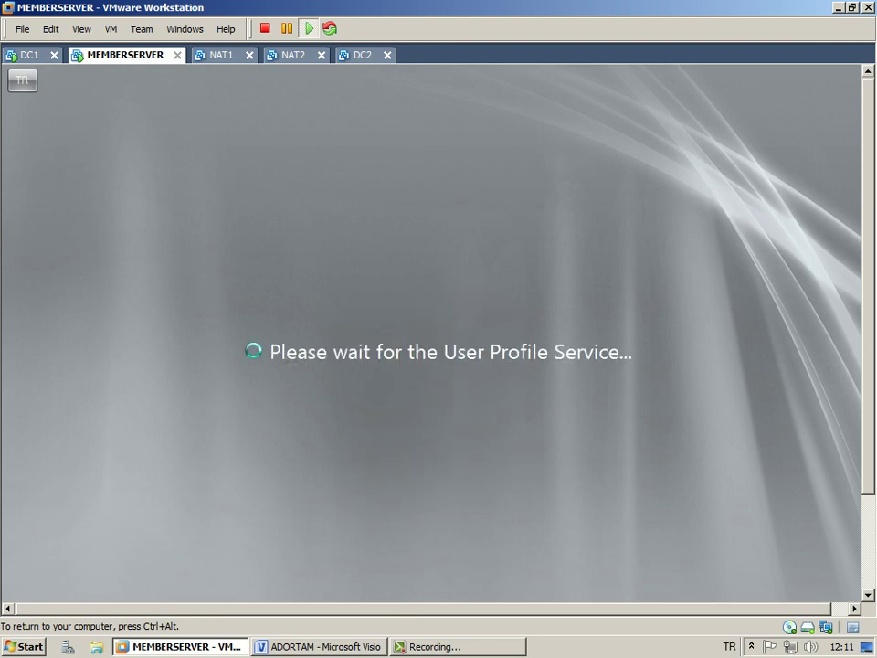
{"action": "key", "text": "ctrl+alt"}
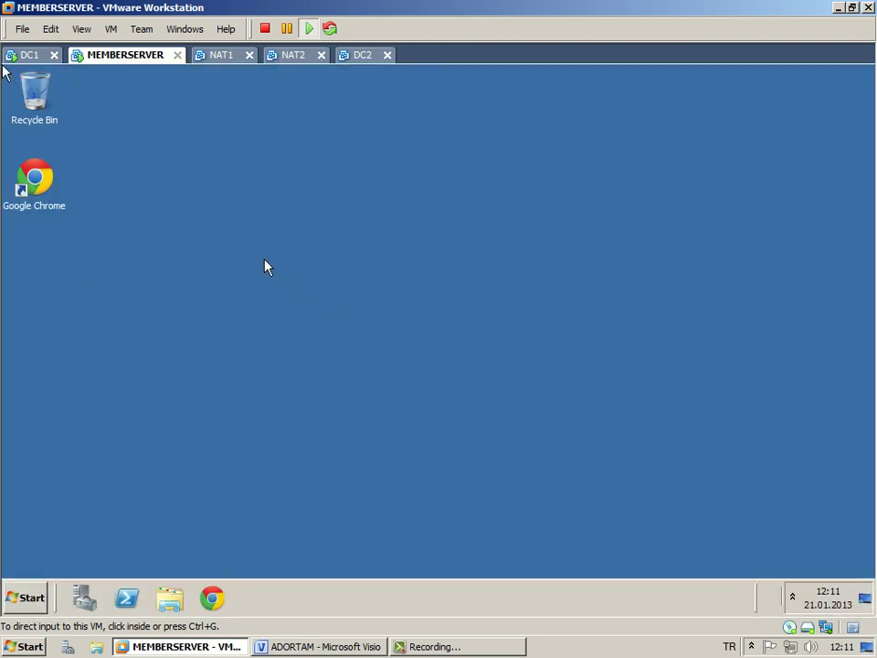
{"action": "left_click", "coordinate": [266, 262]}
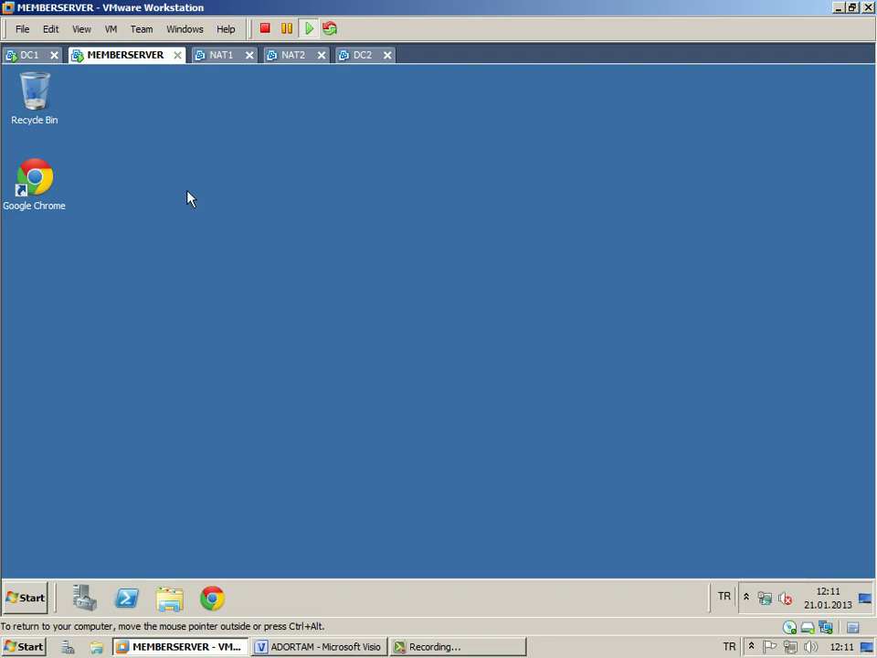
{"action": "left_click", "coordinate": [32, 57]}
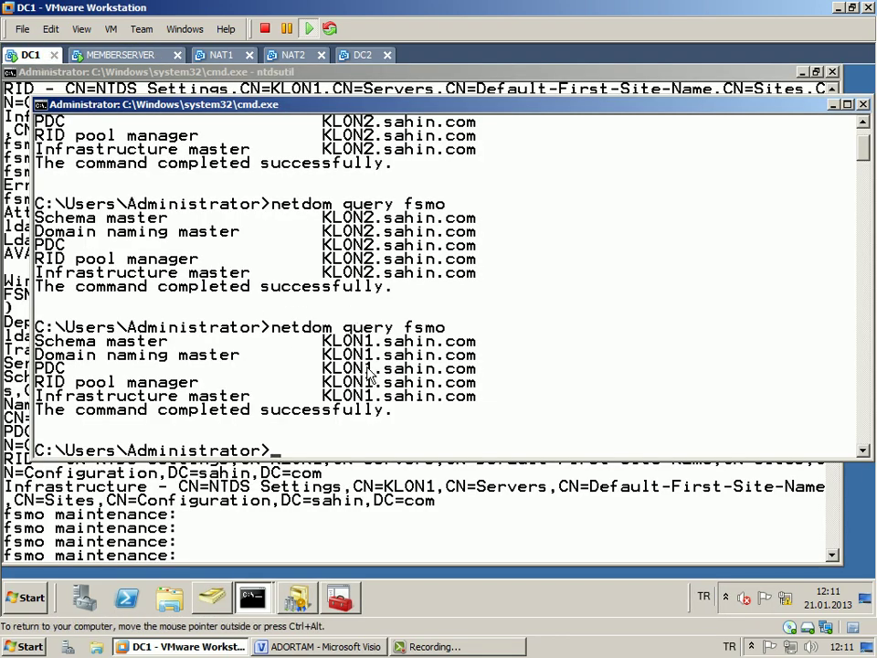
{"action": "left_click", "coordinate": [129, 56]}
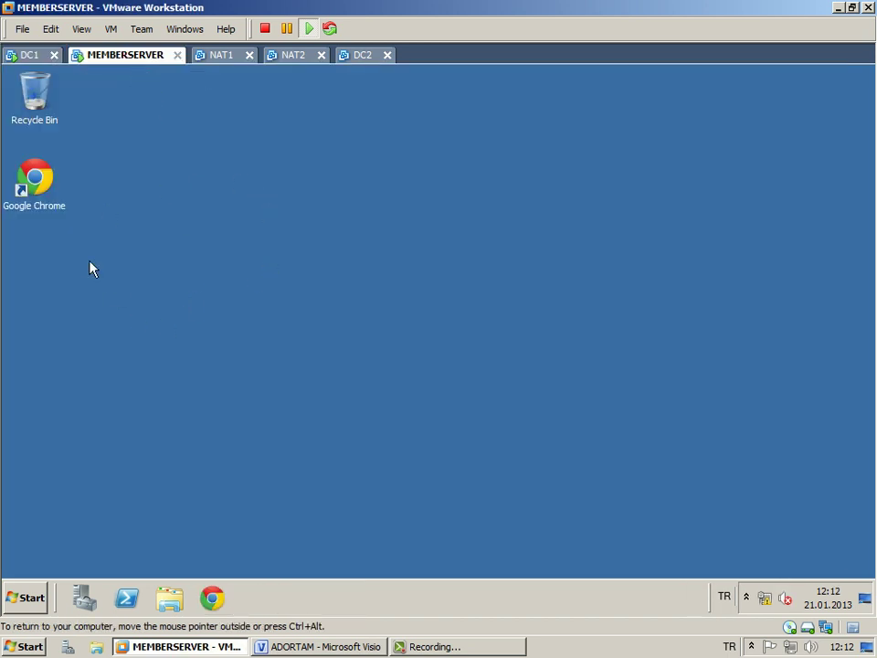
{"action": "left_click", "coordinate": [27, 55]}
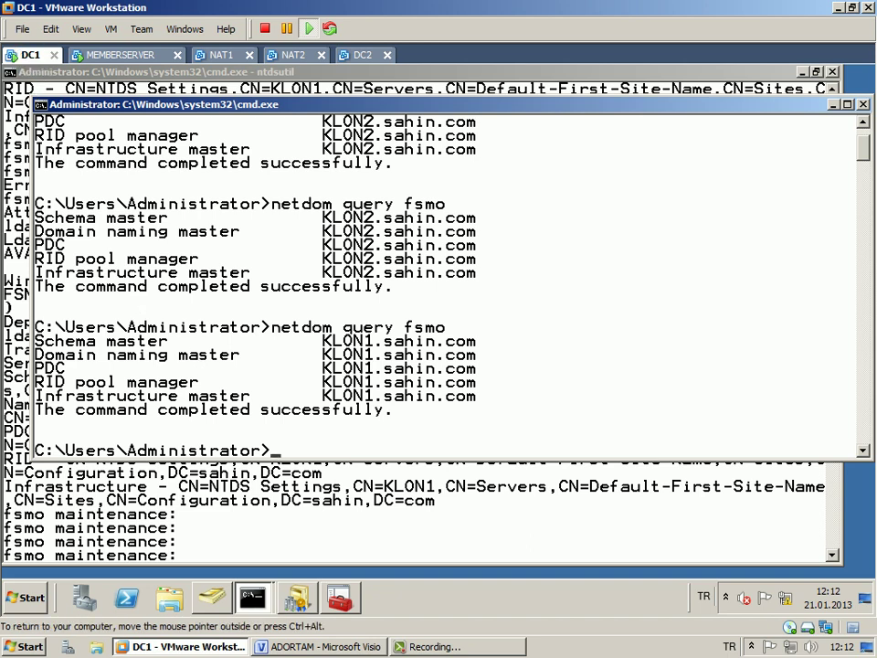
{"action": "left_click", "coordinate": [114, 60]}
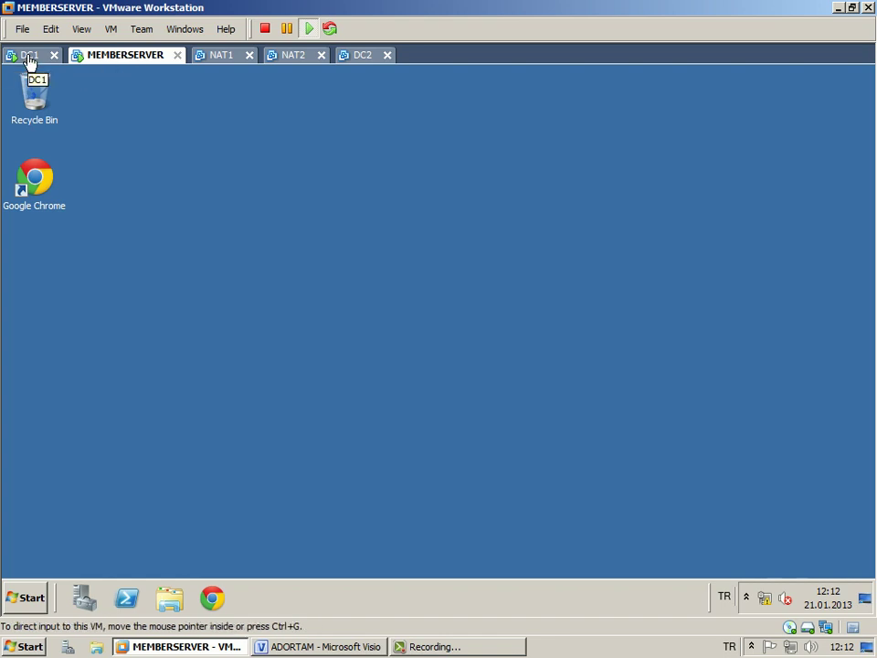
Open cmd through Start > Run on MEMBERSERVER and run netdom query fsmo
{"action": "left_click", "coordinate": [27, 599]}
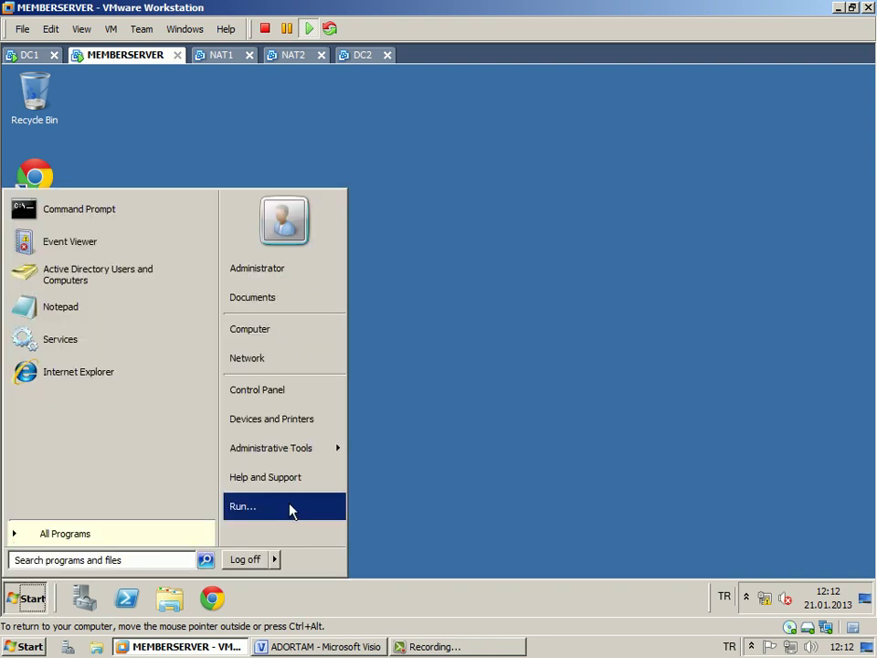
{"action": "left_click", "coordinate": [290, 510]}
{"action": "type", "text": "cmd"}
{"action": "key", "text": "Return"}
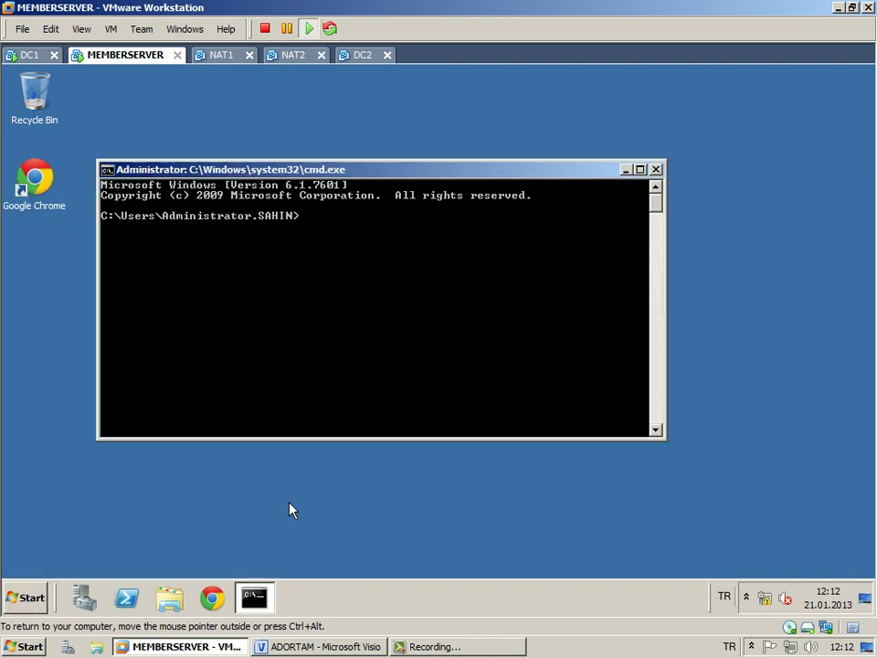
{"action": "type", "text": "netdom query fs"}
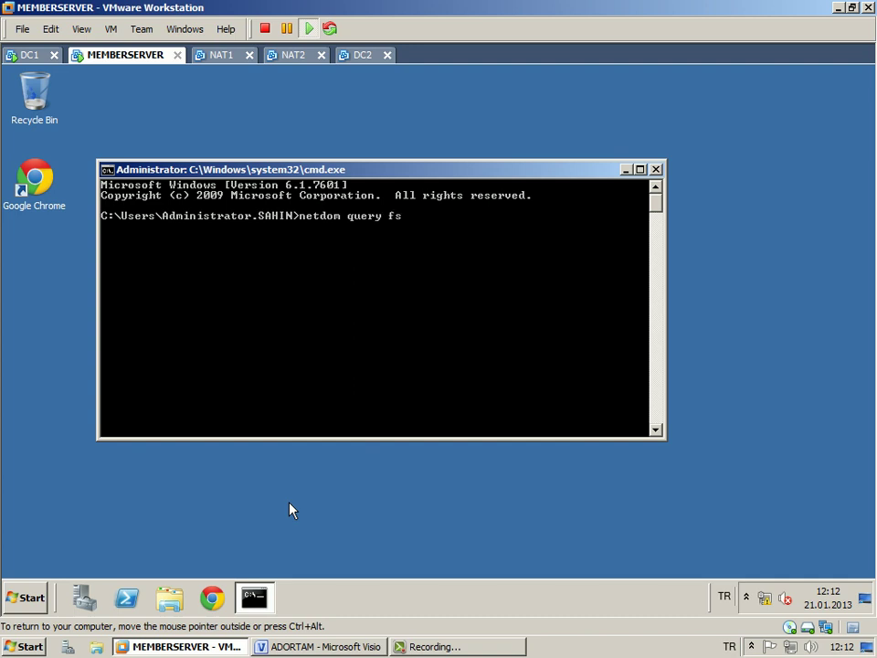
{"action": "type", "text": "mo"}
{"action": "key", "text": "Return"}
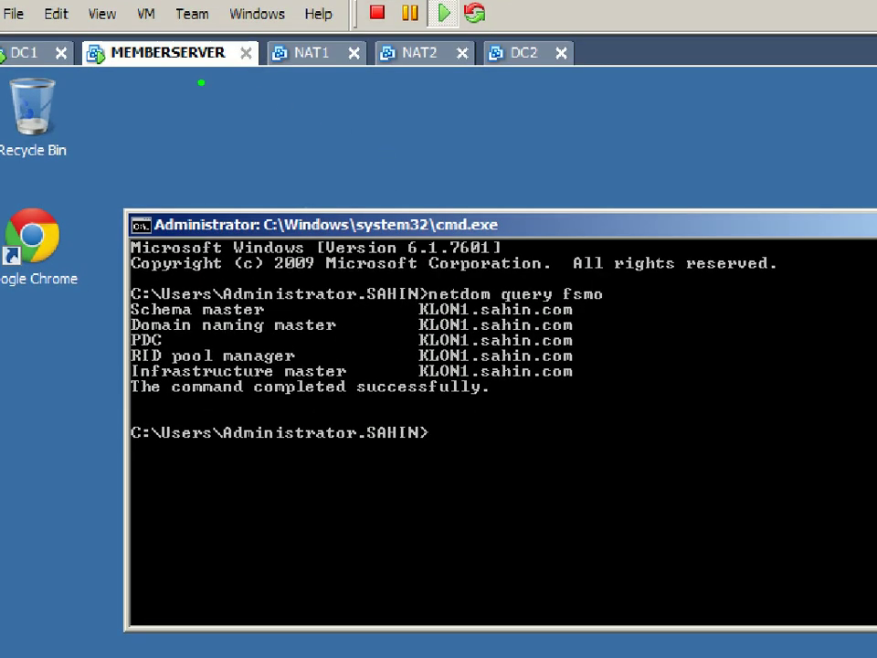
{"action": "left_click_drag", "start_coordinate": [268, 73], "coordinate": [102, 78]}
{"action": "key", "text": "g"}
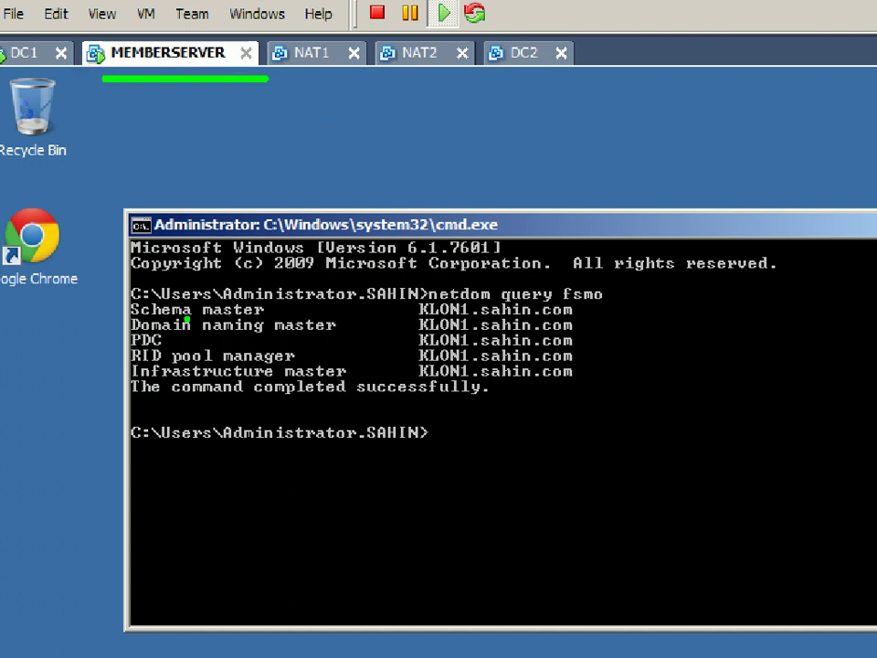
{"action": "mouse_move", "coordinate": [117, 291]}
{"action": "left_mouse_down"}
{"action": "mouse_move", "coordinate": [450, 371]}
{"action": "mouse_move", "coordinate": [589, 389]}
{"action": "left_mouse_up"}
{"action": "key", "text": "ctrl+z"}
{"action": "left_click_drag", "start_coordinate": [584, 305], "coordinate": [125, 383]}
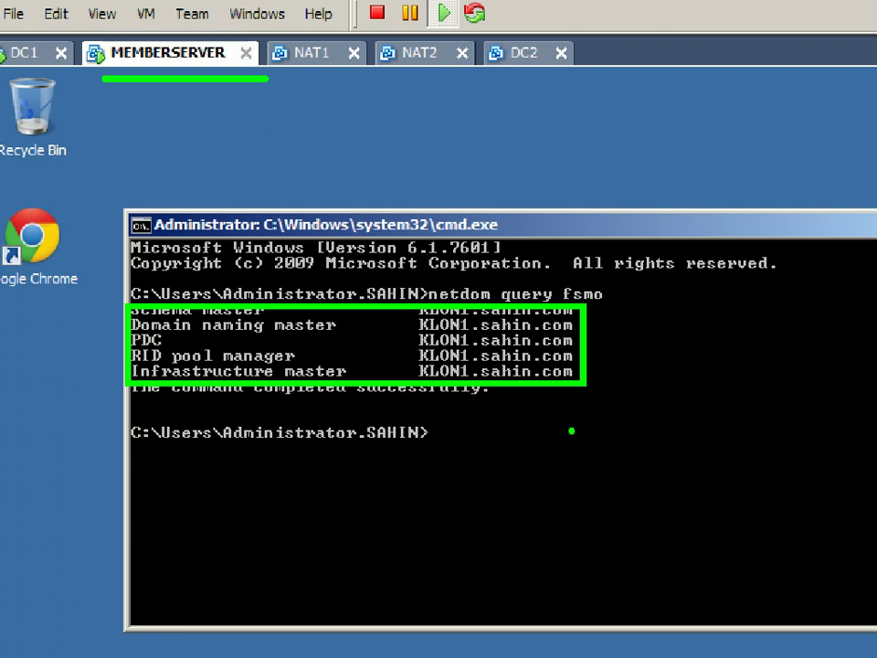
{"action": "key", "text": "ctrl+z"}
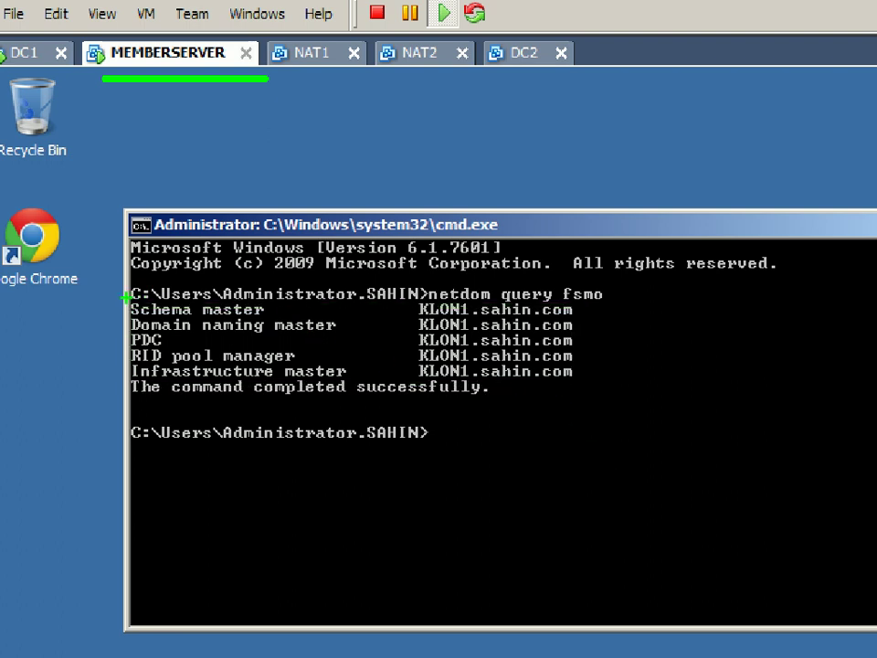
{"action": "left_click_drag", "start_coordinate": [126, 301], "coordinate": [584, 377]}
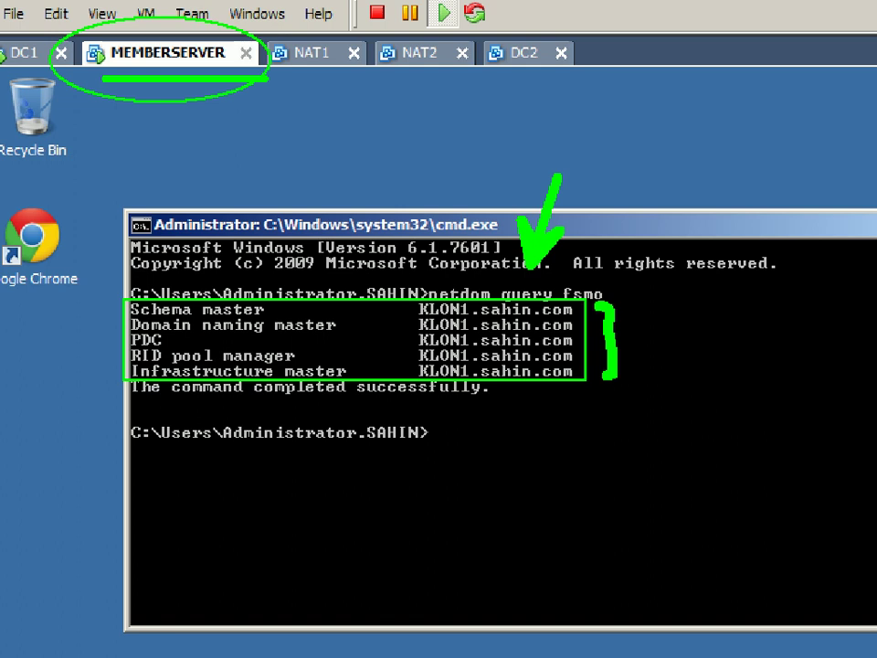
{"action": "left_click_drag", "start_coordinate": [123, 111], "coordinate": [187, 116]}
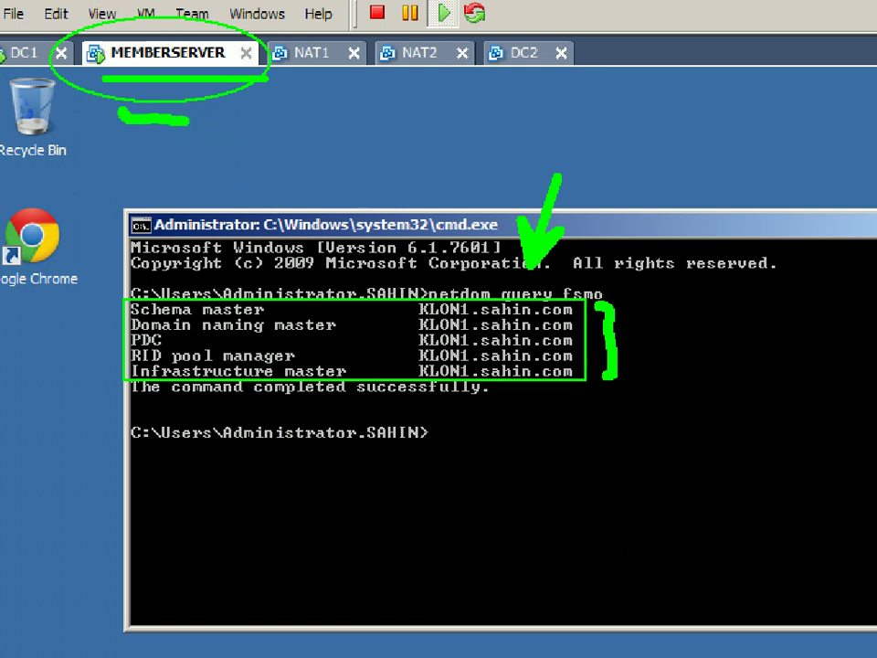
{"action": "left_click", "coordinate": [600, 394]}
{"action": "key", "text": "r"}
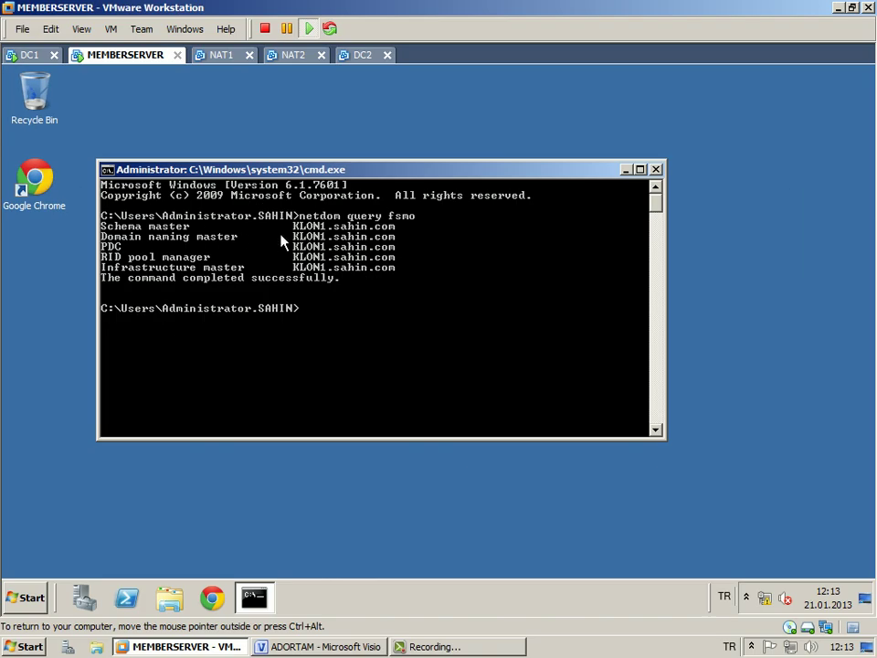
Drag the member server's command window up a few pixels in several small moves
{"action": "left_click_drag", "start_coordinate": [282, 173], "coordinate": [282, 164]}
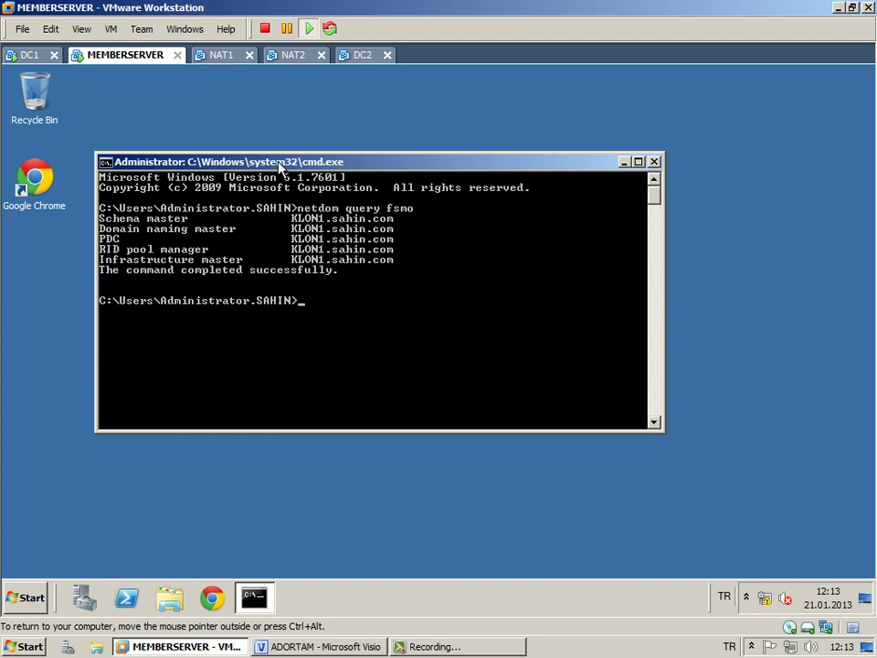
{"action": "left_click_drag", "start_coordinate": [278, 163], "coordinate": [270, 144]}
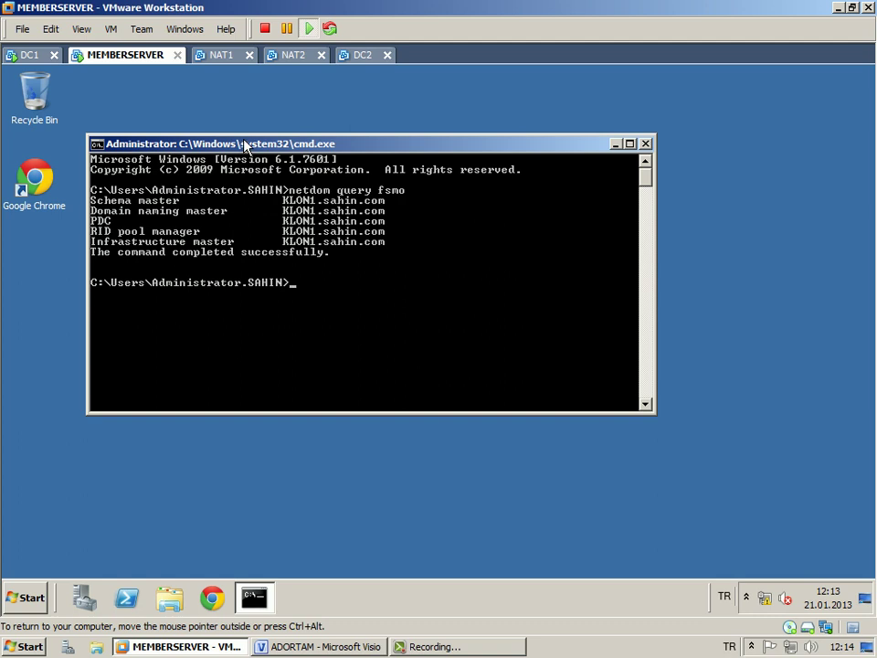
{"action": "left_click_drag", "start_coordinate": [242, 146], "coordinate": [251, 142]}
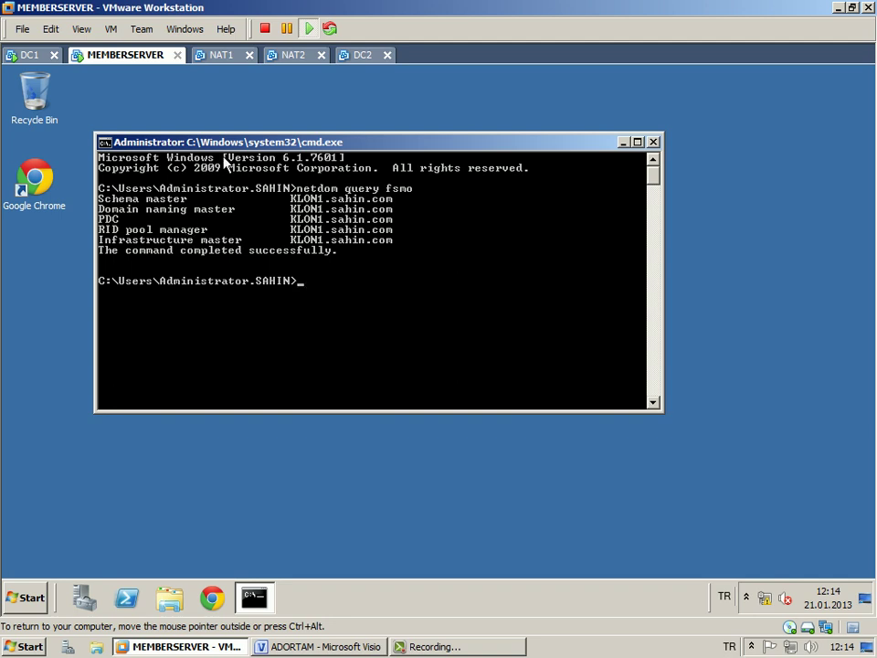
{"action": "left_click_drag", "start_coordinate": [239, 143], "coordinate": [240, 135]}
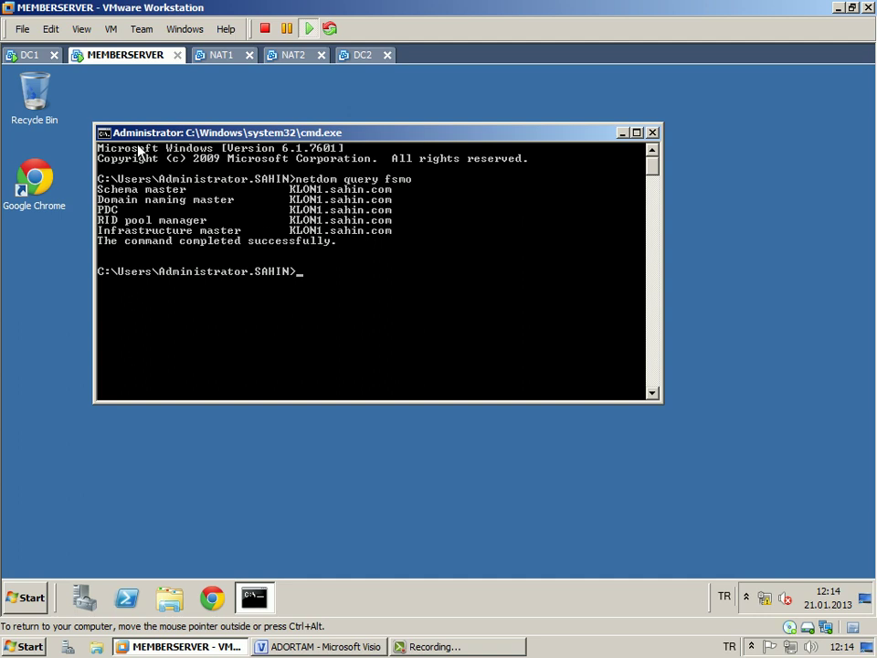
Revert MEMBERSERVER to the Aktivasyon+Temiz snapshot
{"action": "right_click", "coordinate": [134, 57]}
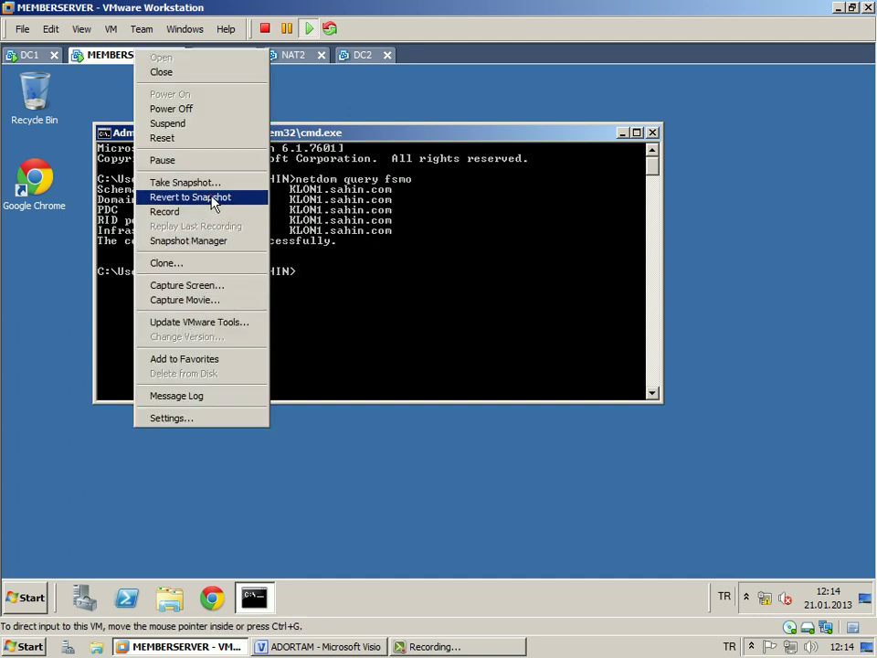
{"action": "left_click", "coordinate": [212, 199]}
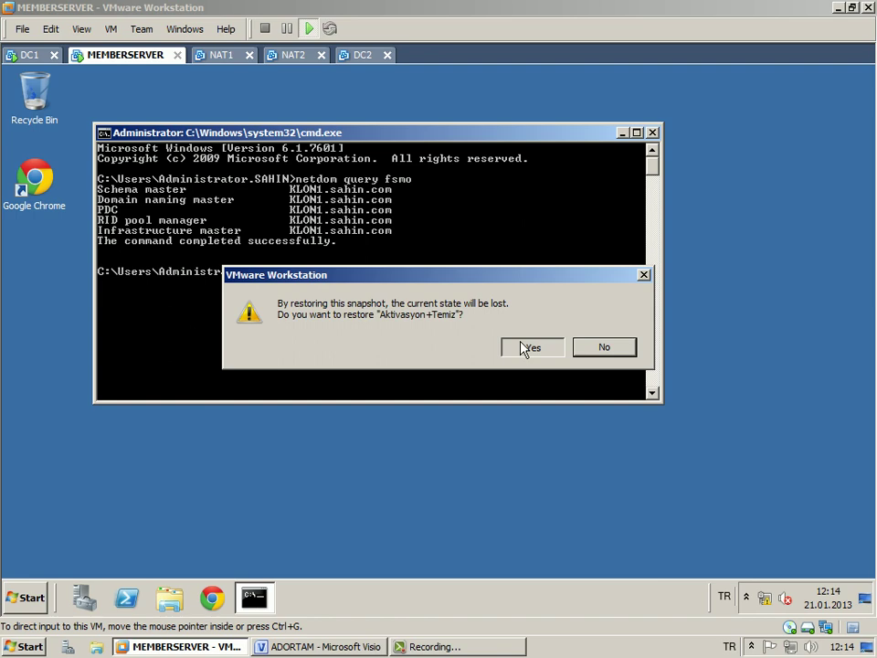
{"action": "left_click", "coordinate": [530, 347]}
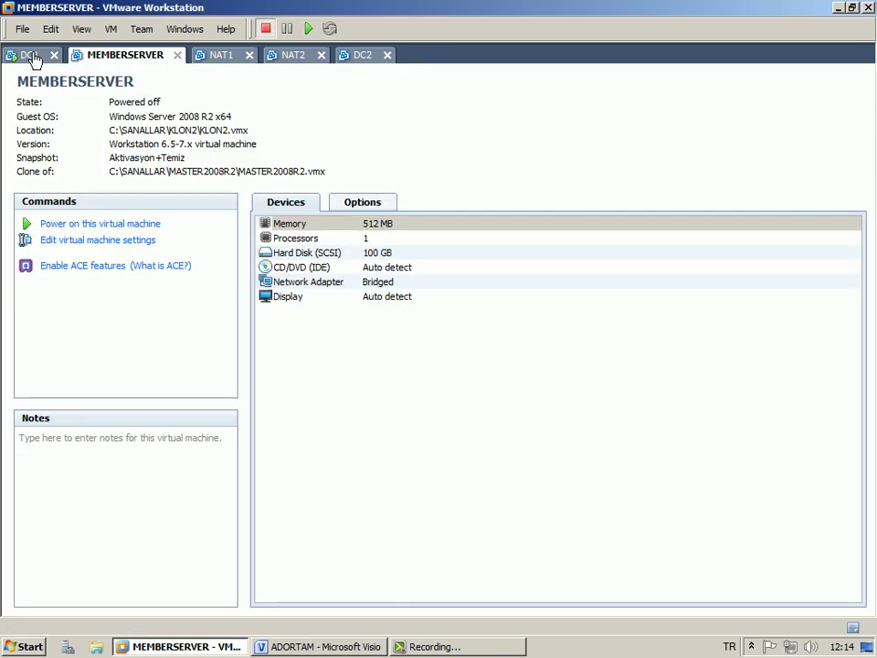
Revert DC1 to the same snapshot and switch to the Visio network diagram
{"action": "left_click", "coordinate": [30, 56]}
{"action": "right_click", "coordinate": [35, 54]}
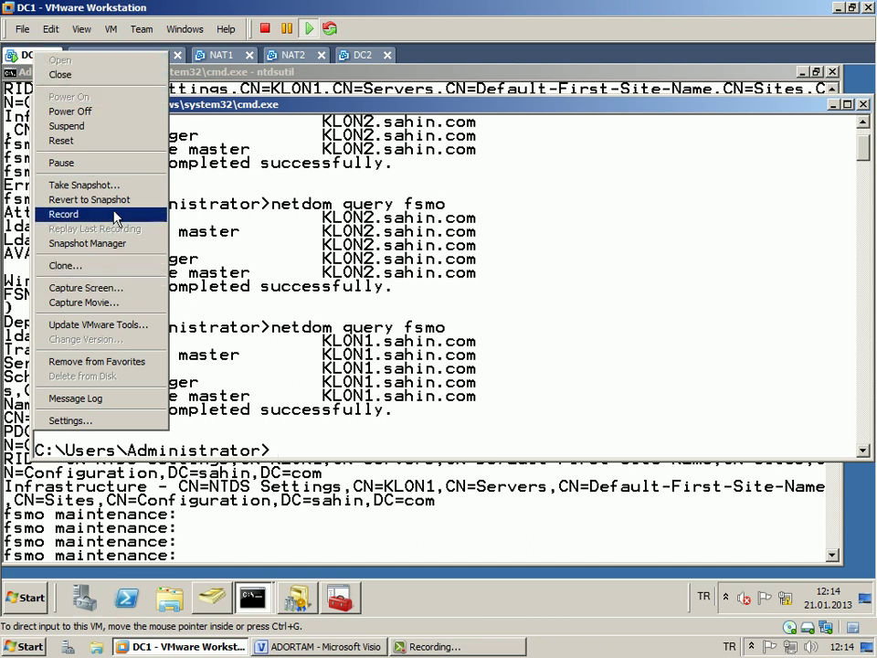
{"action": "left_click", "coordinate": [89, 199]}
{"action": "left_click", "coordinate": [531, 347]}
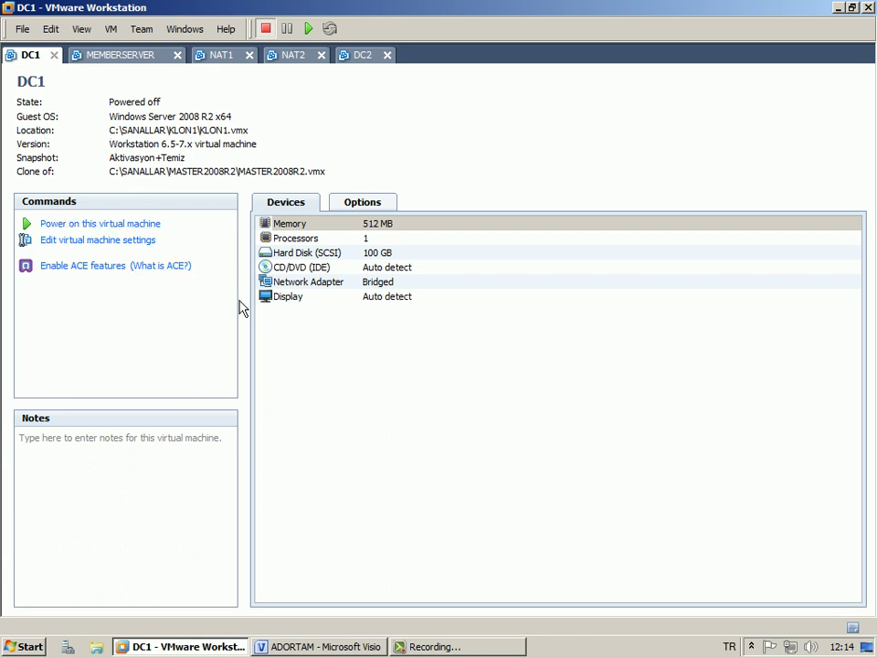
{"action": "left_click", "coordinate": [319, 645]}
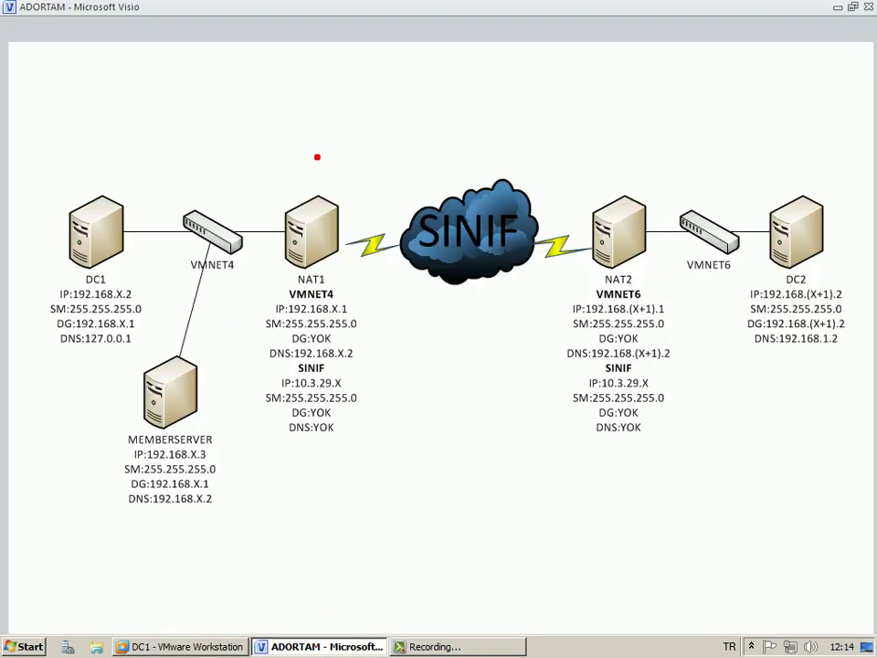
Circle DC1 in red and write an underlined 'adiniz.com' at the diagram's top-left
{"action": "mouse_move", "coordinate": [37, 182]}
{"action": "left_mouse_down"}
{"action": "mouse_move", "coordinate": [26, 170]}
{"action": "mouse_move", "coordinate": [55, 173]}
{"action": "left_mouse_up"}
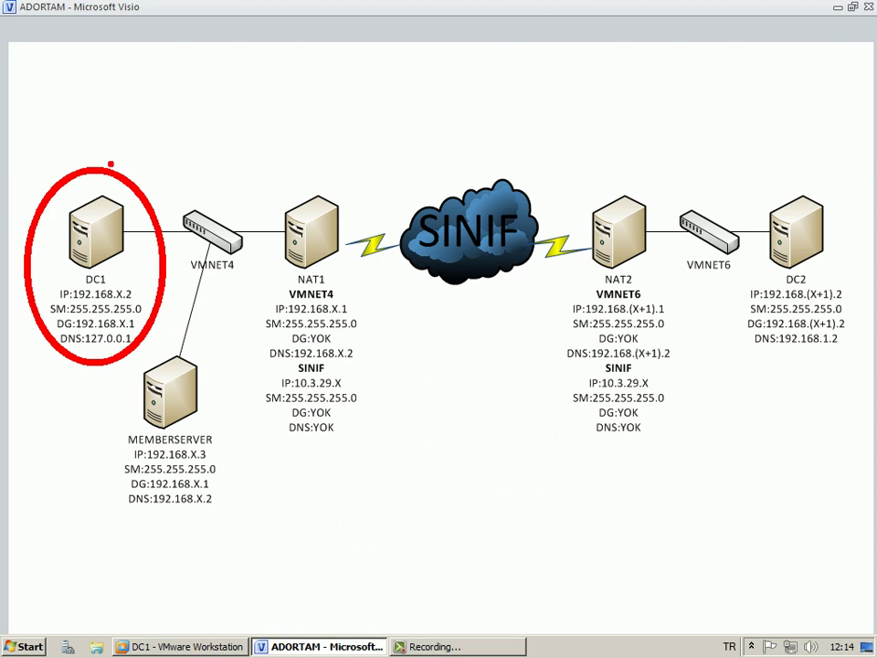
{"action": "left_click_drag", "start_coordinate": [42, 88], "coordinate": [42, 125]}
{"action": "type", "text": "adiniz.com"}
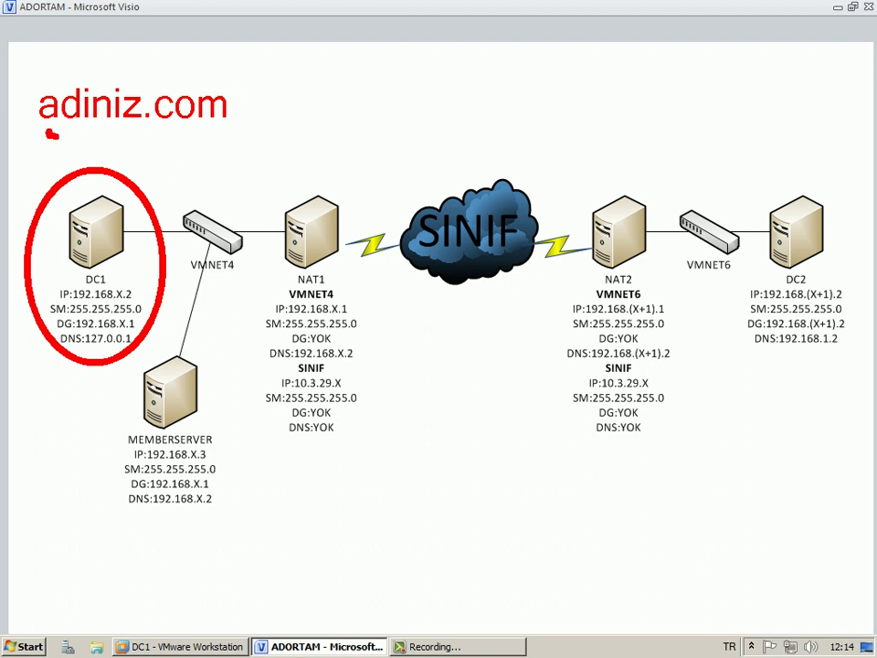
{"action": "left_click_drag", "start_coordinate": [45, 130], "coordinate": [193, 138]}
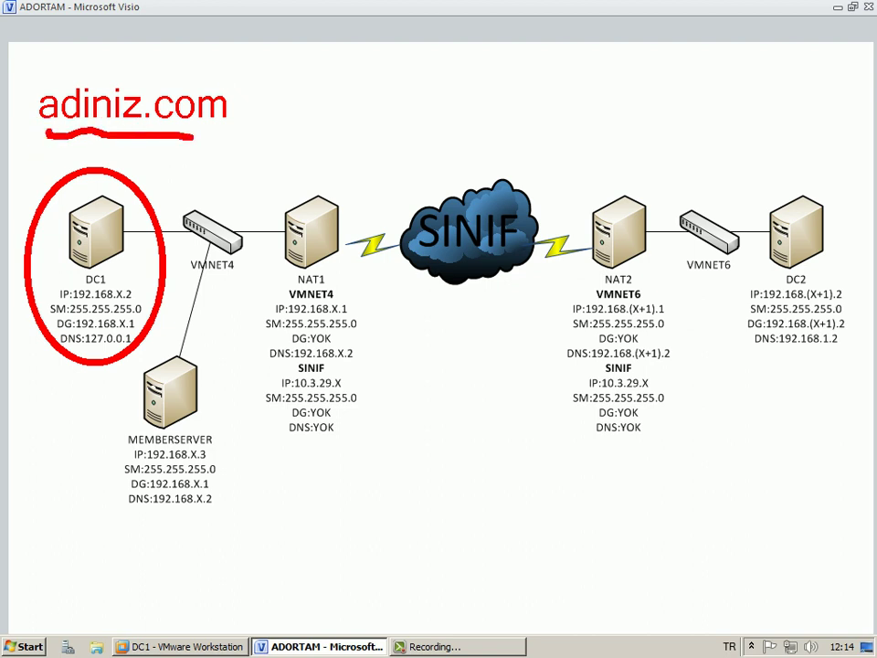
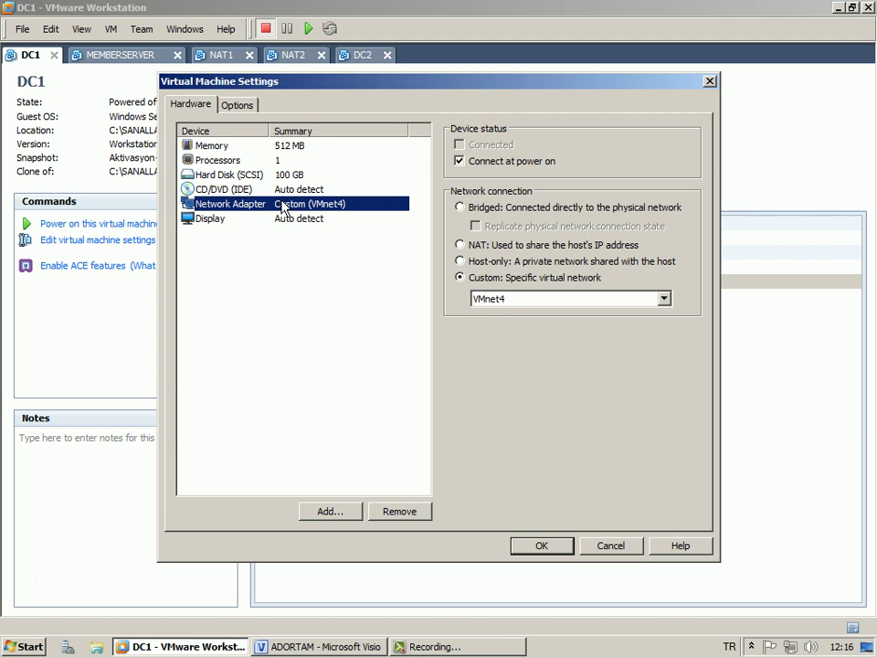
Save DC1's adapter and attach MEMBERSERVER's network adapter to Custom VMnet4
{"action": "left_click", "coordinate": [542, 546]}
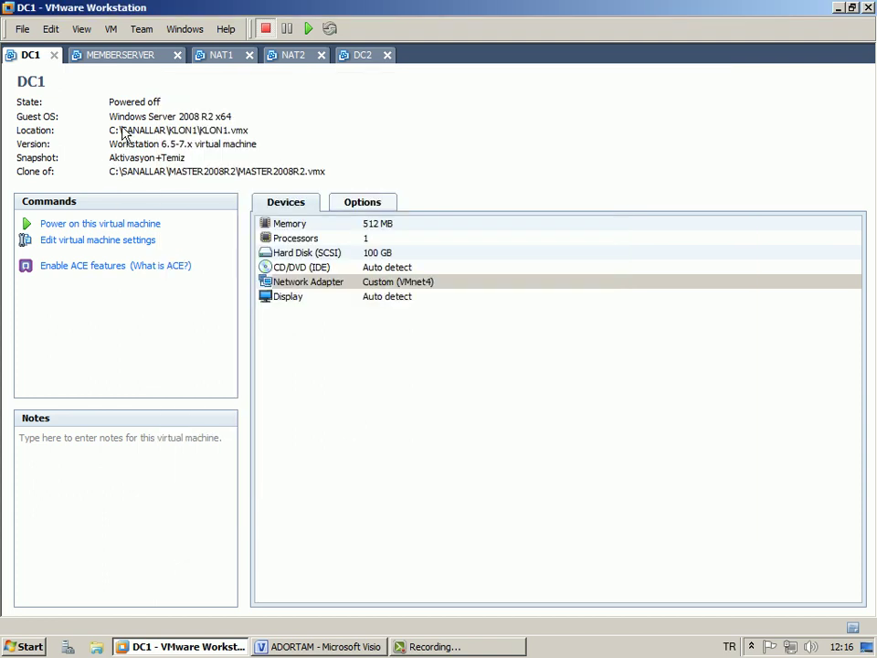
{"action": "left_click", "coordinate": [117, 55]}
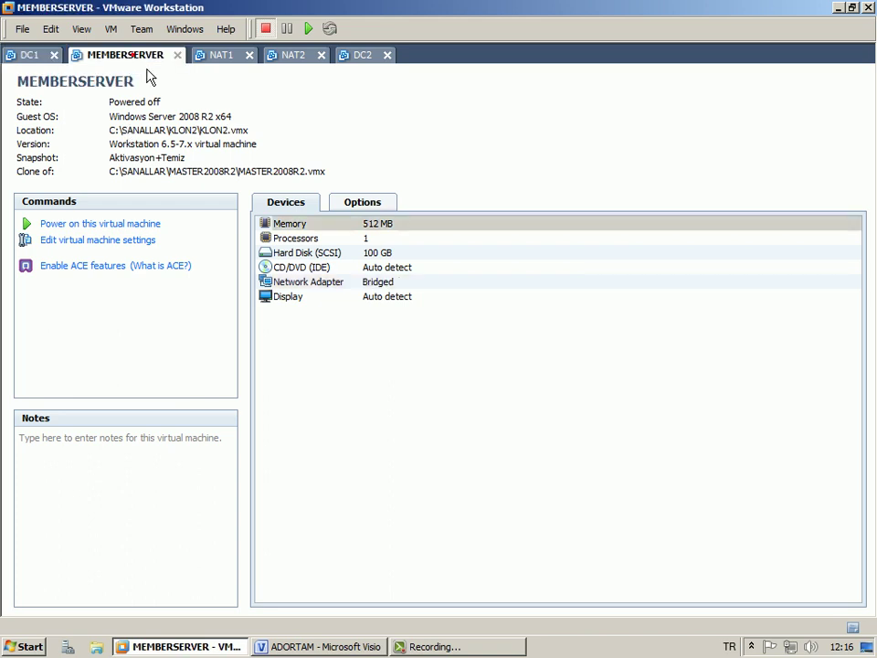
{"action": "double_click", "coordinate": [318, 281]}
{"action": "left_click", "coordinate": [492, 277]}
{"action": "left_click", "coordinate": [495, 301]}
{"action": "left_click", "coordinate": [515, 358]}
{"action": "left_click", "coordinate": [541, 544]}
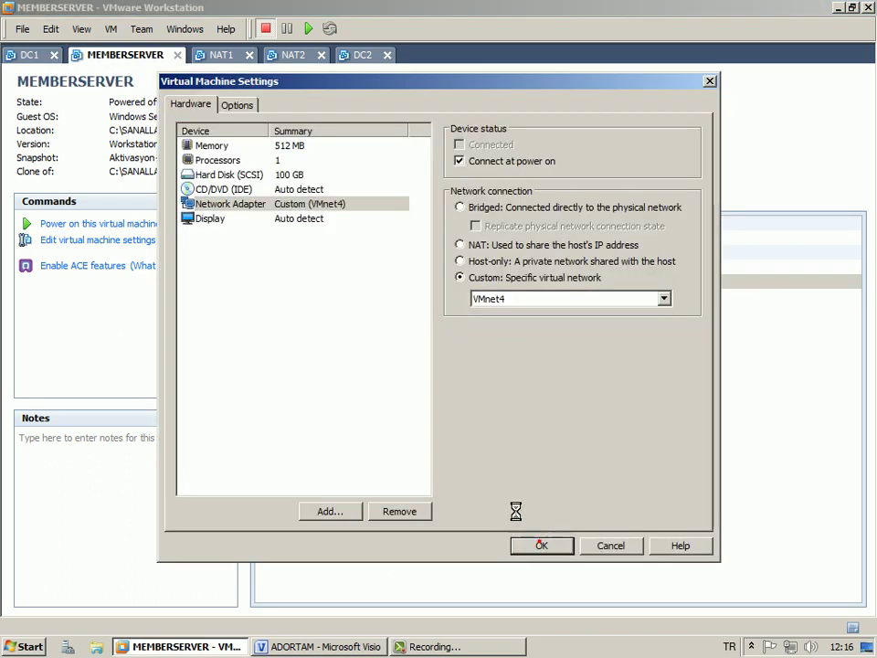
Check the DC1 and MEMBERSERVER adapters, then open NAT1's virtual machine settings
{"action": "left_click", "coordinate": [42, 60]}
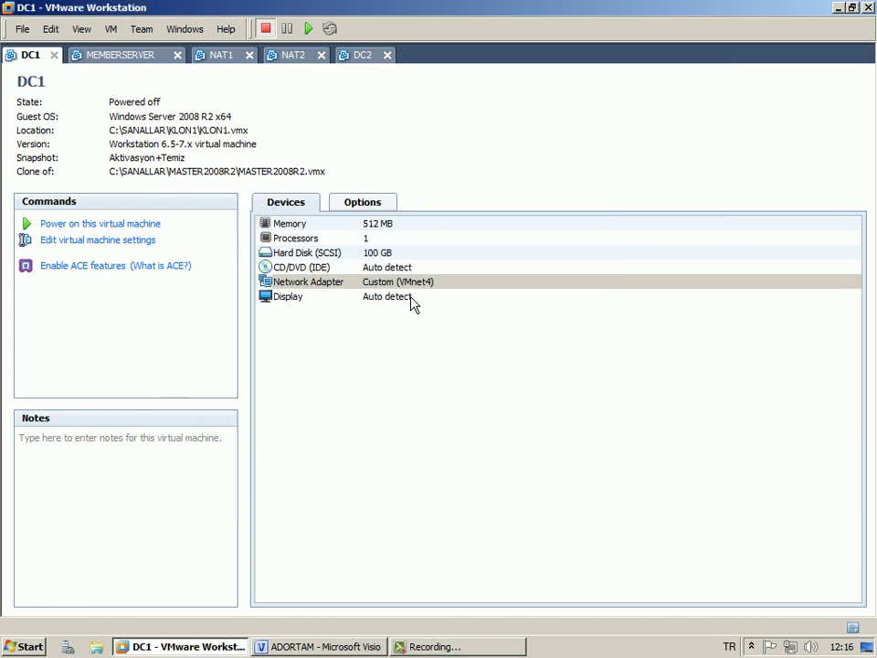
{"action": "left_click", "coordinate": [375, 282]}
{"action": "left_click", "coordinate": [139, 56]}
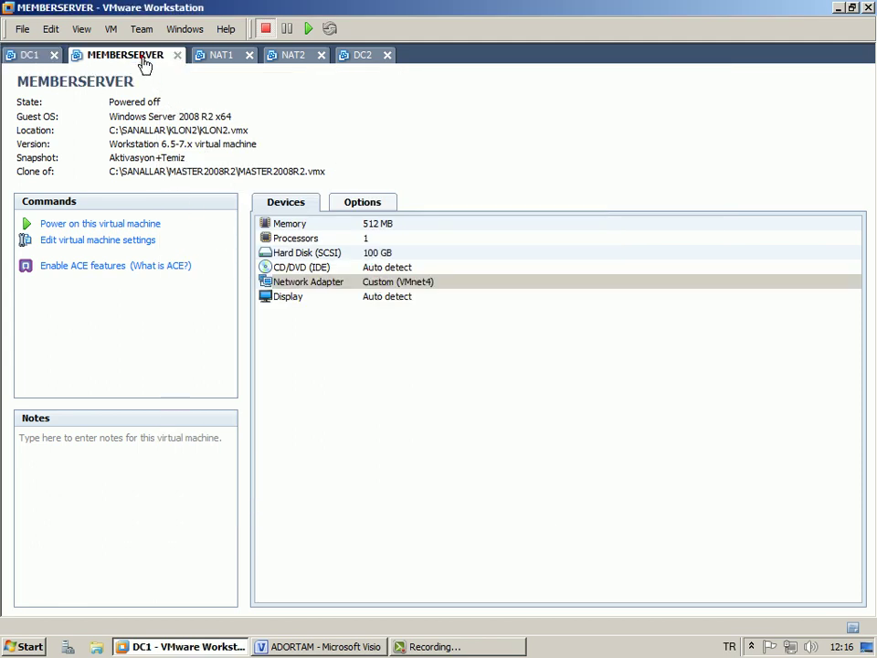
{"action": "left_click", "coordinate": [317, 283]}
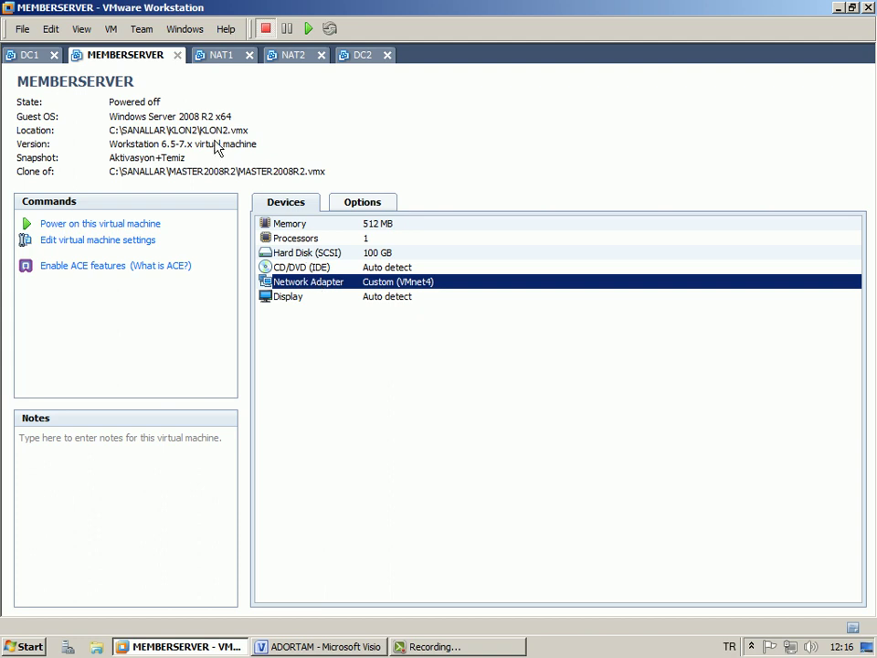
{"action": "left_click", "coordinate": [217, 59]}
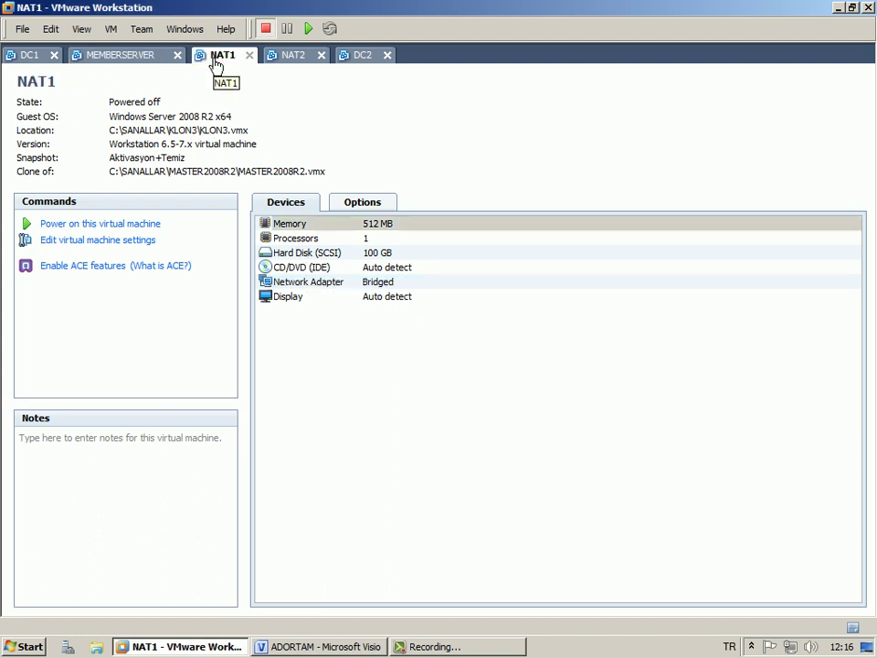
{"action": "left_click", "coordinate": [288, 62]}
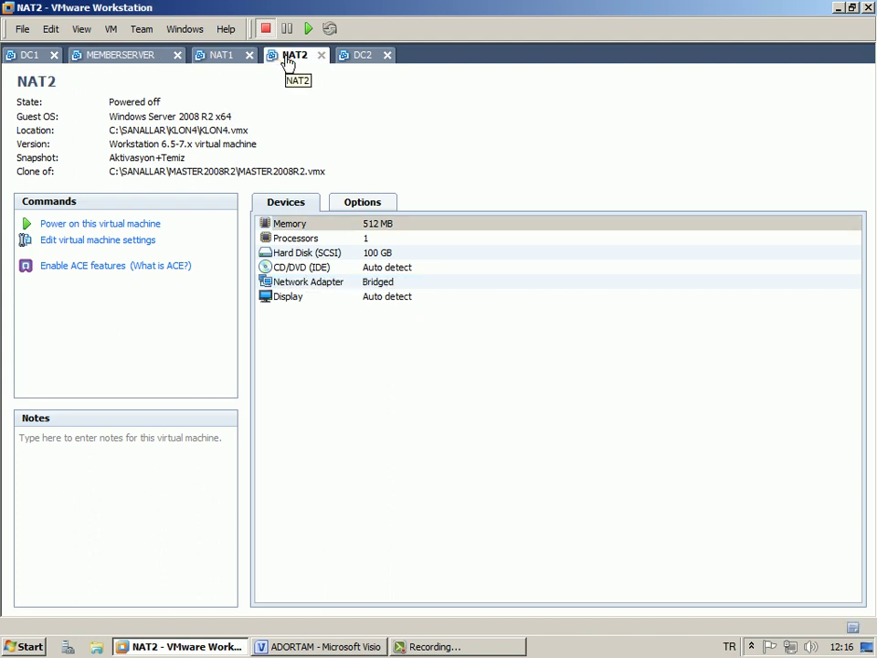
{"action": "left_click", "coordinate": [223, 57]}
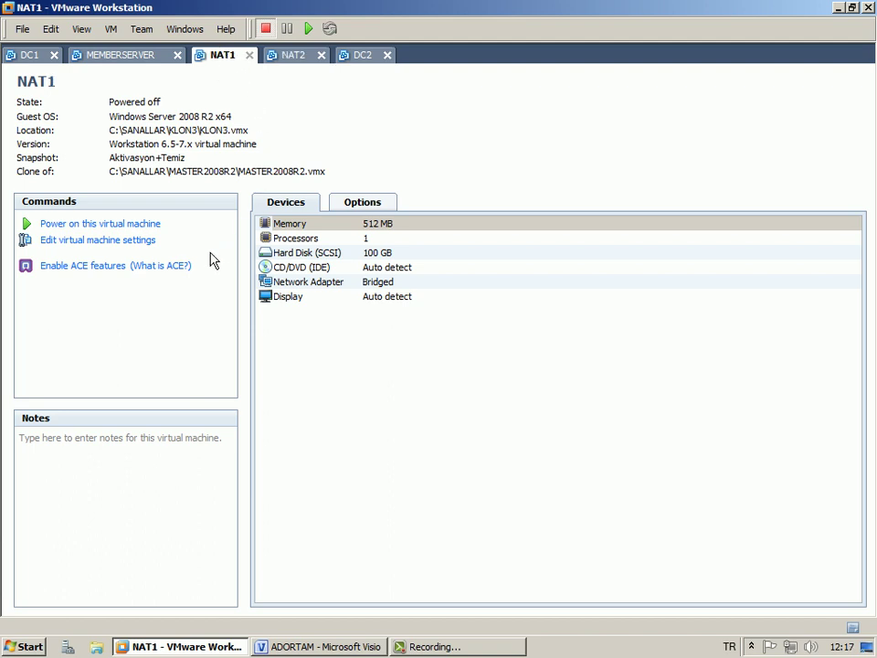
{"action": "left_click", "coordinate": [145, 243]}
Move NAT1's settings window aside and bring up the ADORTAM Visio diagram for markup
{"action": "left_click_drag", "start_coordinate": [324, 84], "coordinate": [494, 84]}
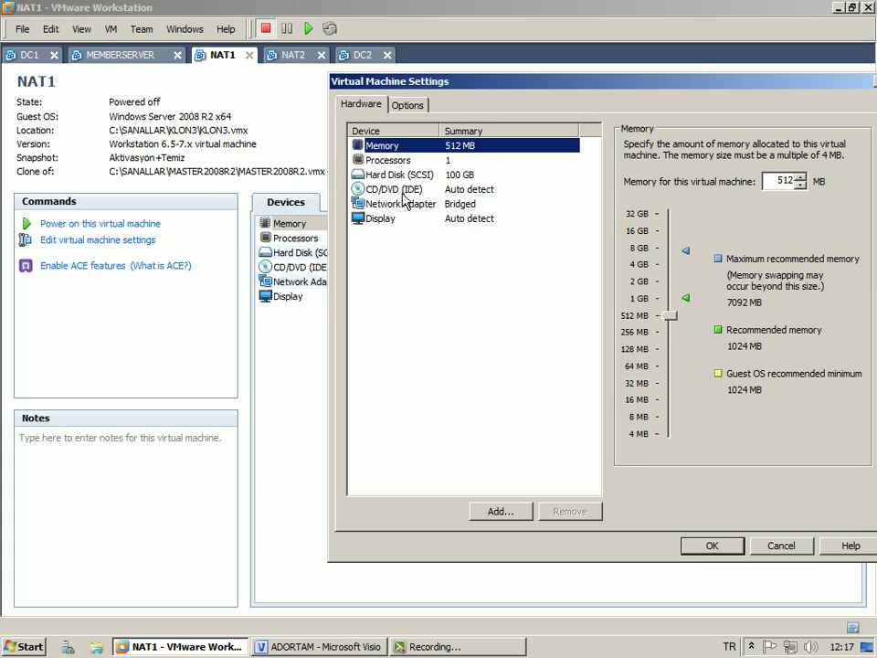
{"action": "key", "text": "alt+Tab"}
{"action": "key", "text": "ctrl+2"}
{"action": "left_click_drag", "start_coordinate": [288, 178], "coordinate": [265, 164]}
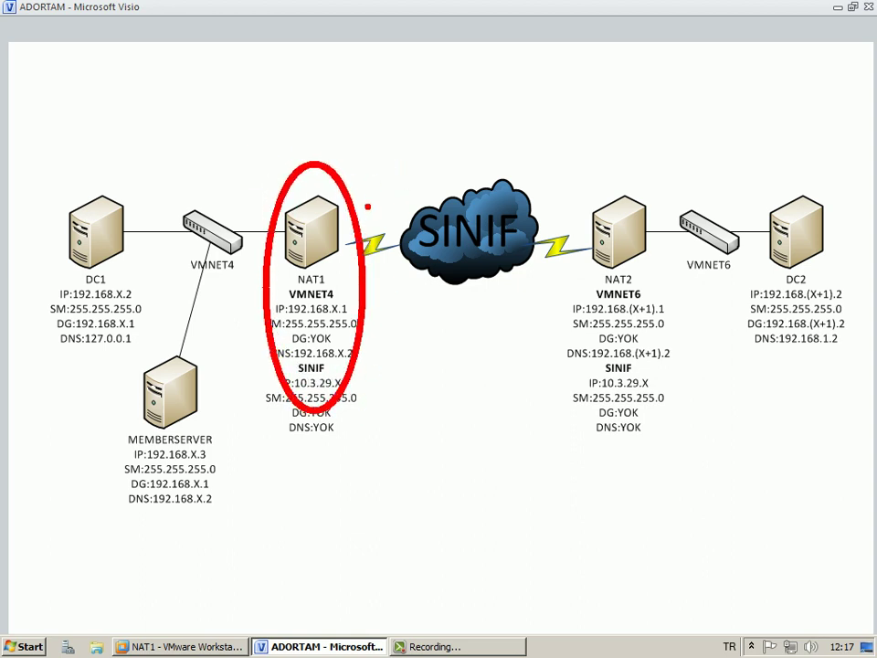
{"action": "left_click_drag", "start_coordinate": [405, 153], "coordinate": [365, 205]}
{"action": "left_click_drag", "start_coordinate": [205, 180], "coordinate": [260, 213]}
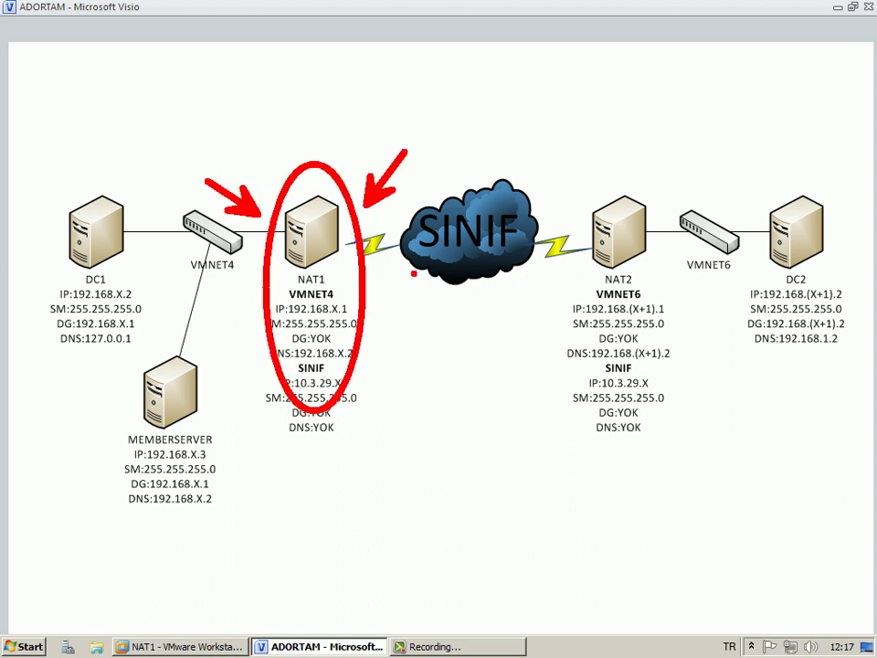
{"action": "mouse_move", "coordinate": [639, 175]}
{"action": "left_mouse_down"}
{"action": "mouse_move", "coordinate": [556, 274]}
{"action": "mouse_move", "coordinate": [640, 173]}
{"action": "mouse_move", "coordinate": [719, 175]}
{"action": "mouse_move", "coordinate": [715, 188]}
{"action": "left_mouse_up"}
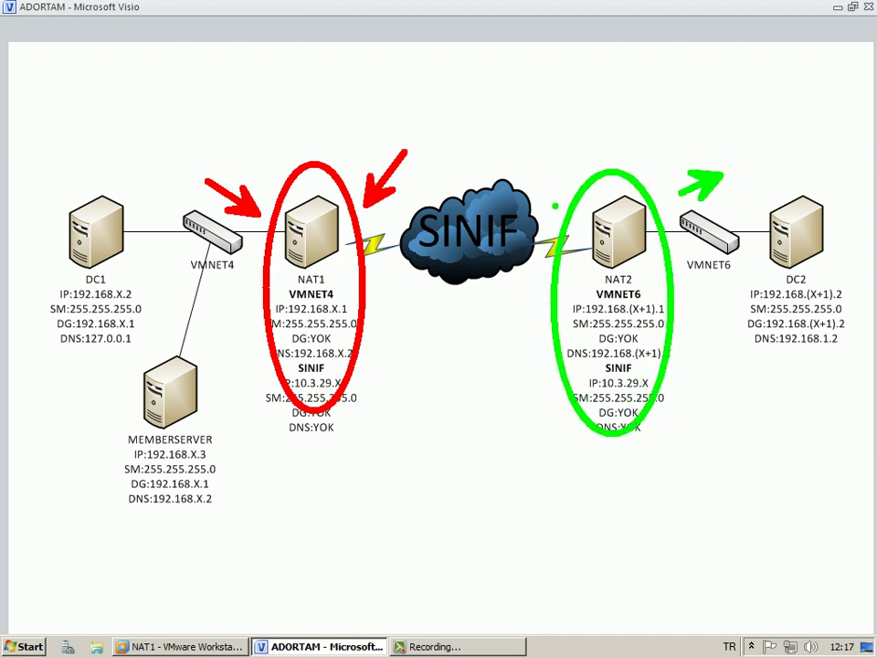
{"action": "left_click_drag", "start_coordinate": [507, 156], "coordinate": [558, 206]}
{"action": "left_click_drag", "start_coordinate": [531, 196], "coordinate": [560, 207]}
{"action": "mouse_move", "coordinate": [290, 222]}
{"action": "left_mouse_down"}
{"action": "mouse_move", "coordinate": [290, 242]}
{"action": "mouse_move", "coordinate": [326, 239]}
{"action": "left_mouse_up"}
{"action": "left_click_drag", "start_coordinate": [589, 235], "coordinate": [617, 233]}
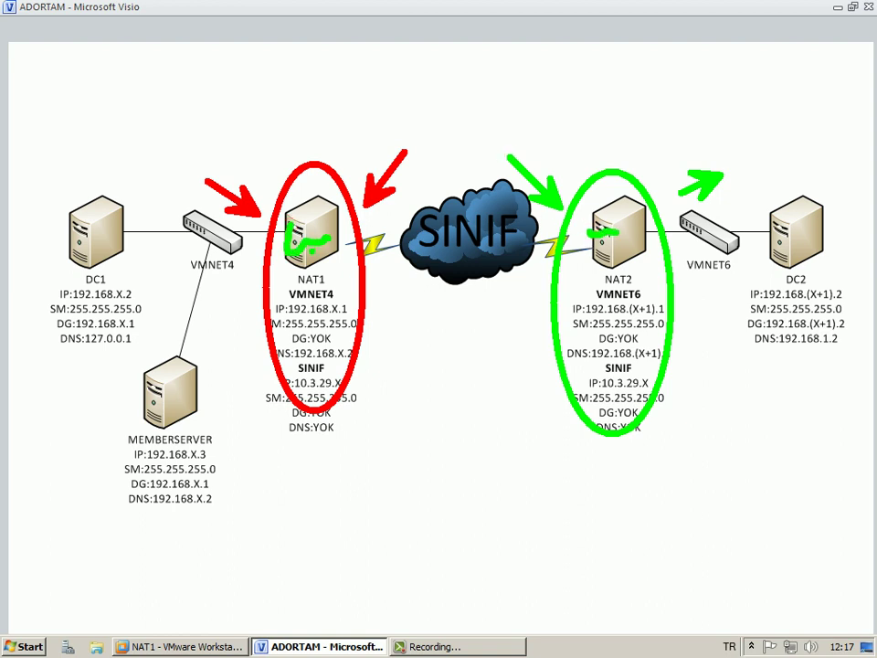
{"action": "mouse_move", "coordinate": [161, 239]}
{"action": "left_mouse_down"}
{"action": "mouse_move", "coordinate": [224, 204]}
{"action": "mouse_move", "coordinate": [164, 228]}
{"action": "left_mouse_up"}
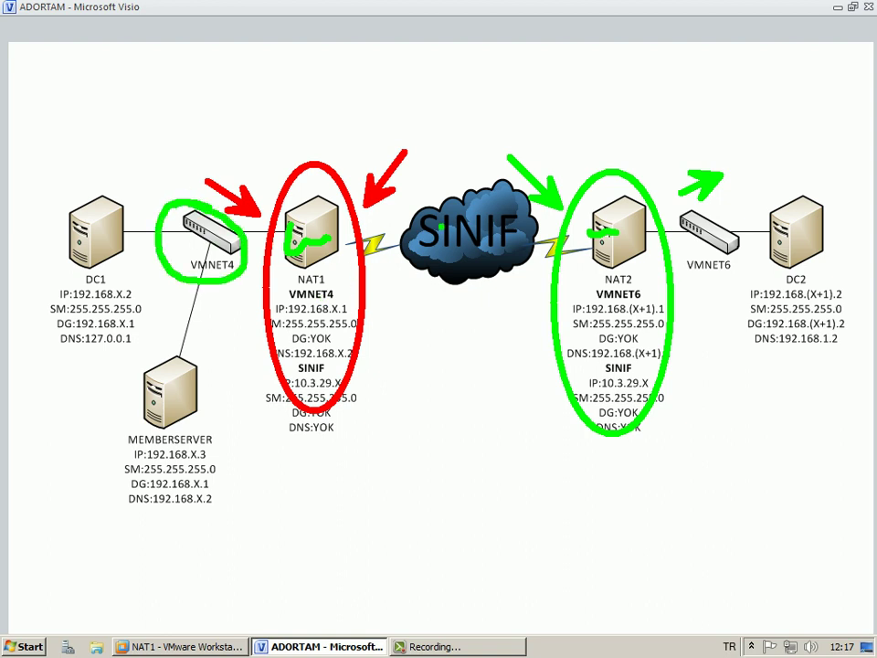
{"action": "left_click_drag", "start_coordinate": [739, 274], "coordinate": [708, 179]}
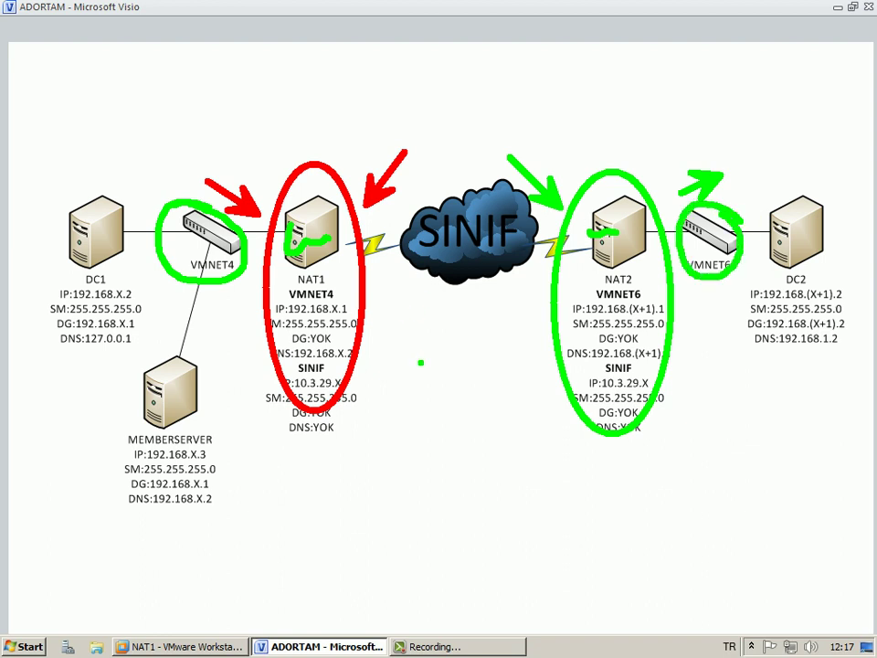
{"action": "key", "text": "Escape"}
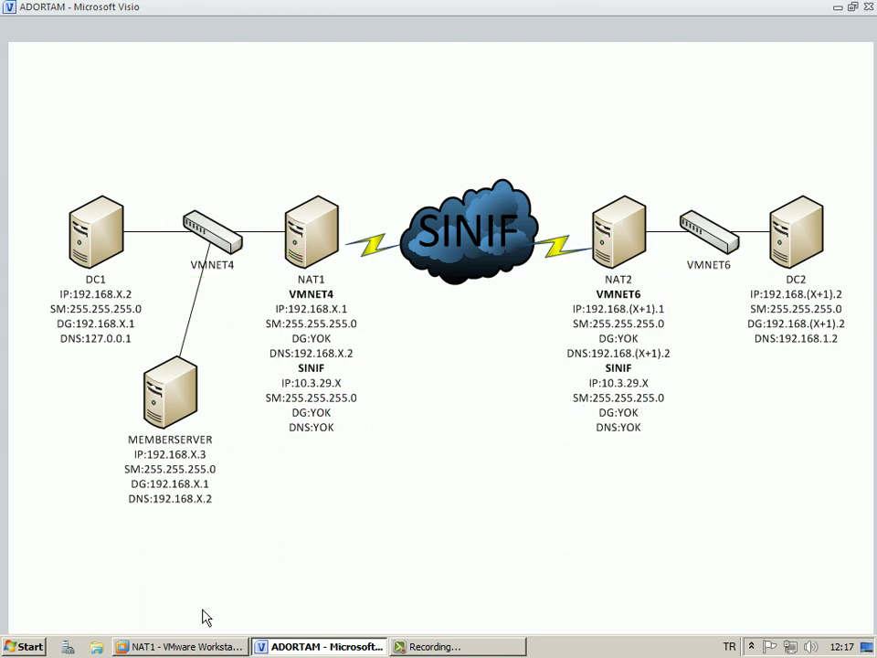
Add a second network adapter to NAT1 on Custom VMnet4 and save the settings
{"action": "left_click", "coordinate": [196, 642]}
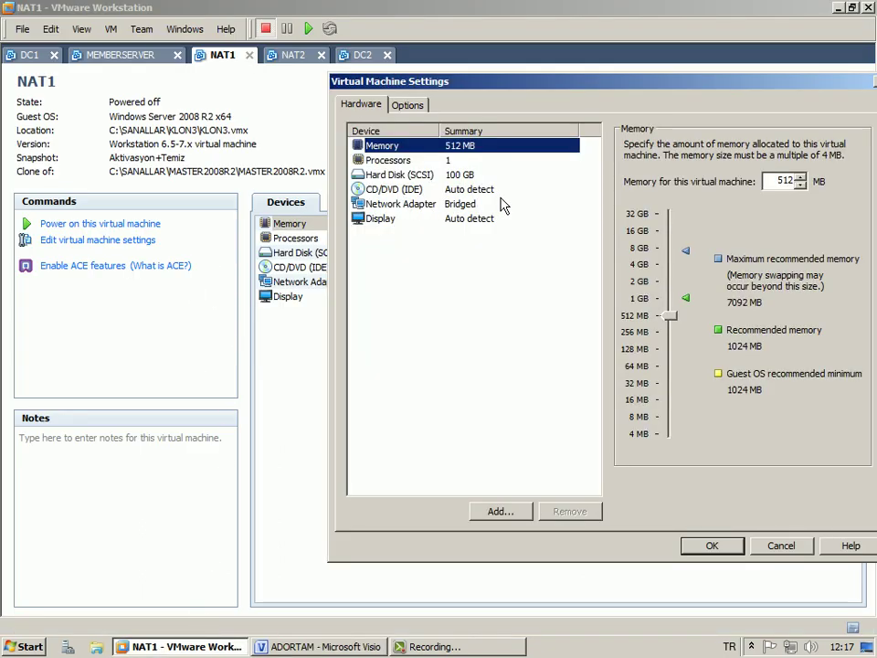
{"action": "left_click", "coordinate": [519, 515]}
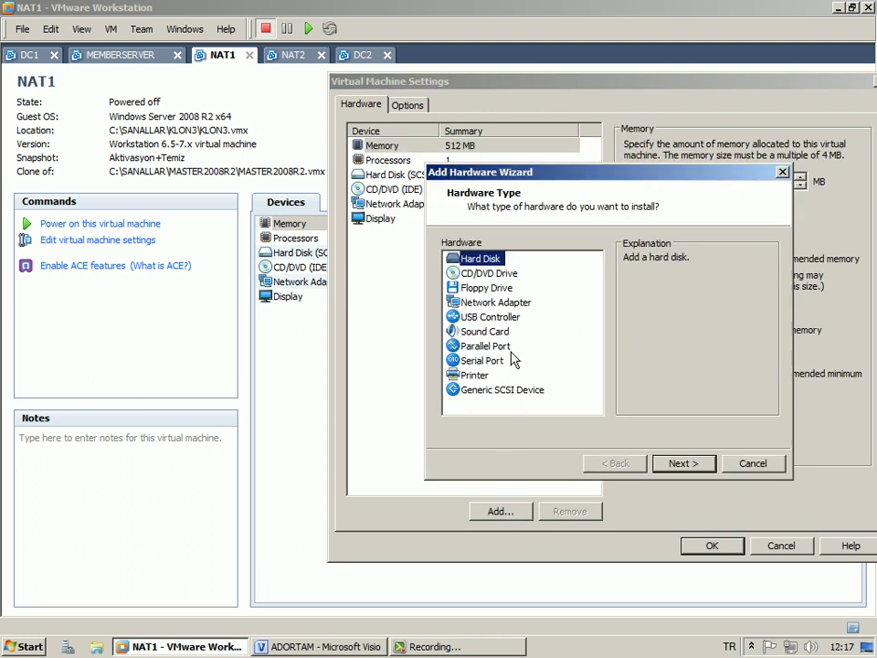
{"action": "left_click", "coordinate": [514, 301]}
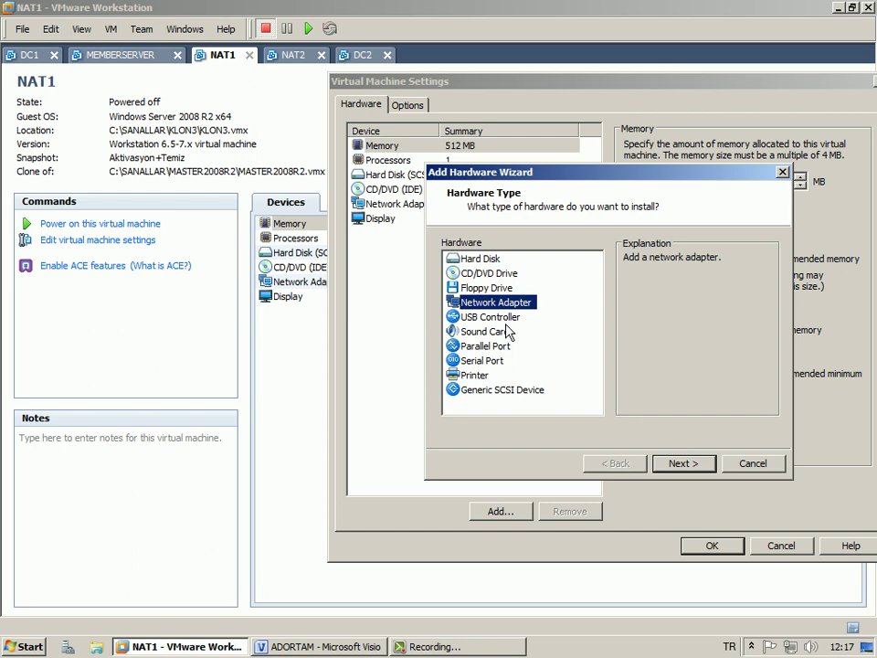
{"action": "left_click", "coordinate": [683, 464]}
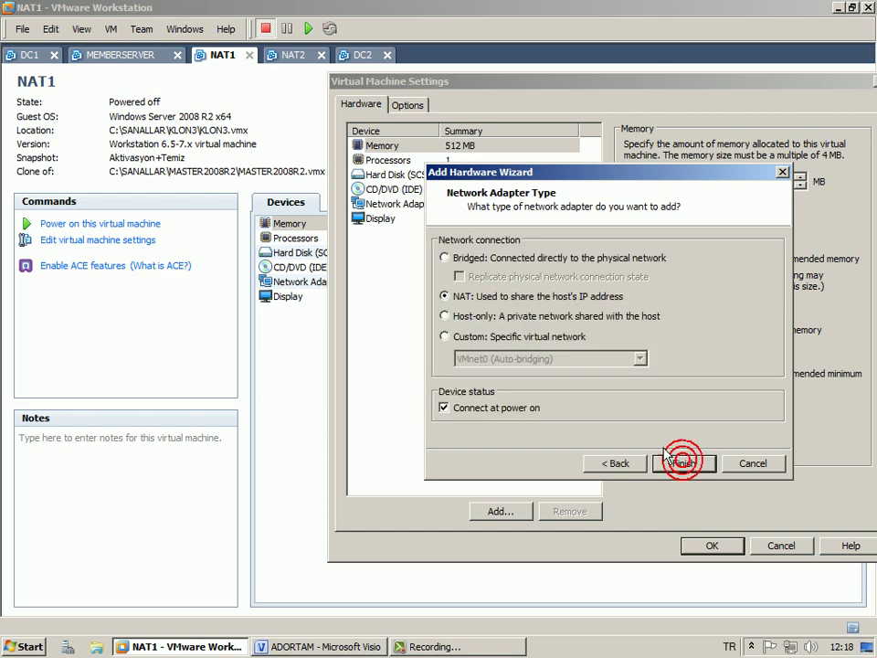
{"action": "left_click", "coordinate": [481, 336]}
{"action": "left_click", "coordinate": [493, 359]}
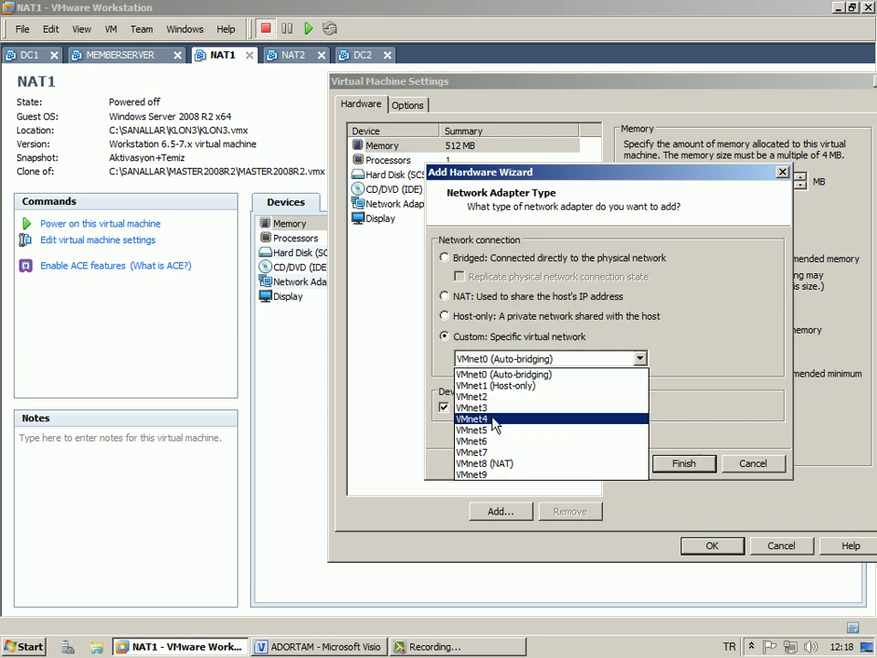
{"action": "left_click", "coordinate": [492, 416]}
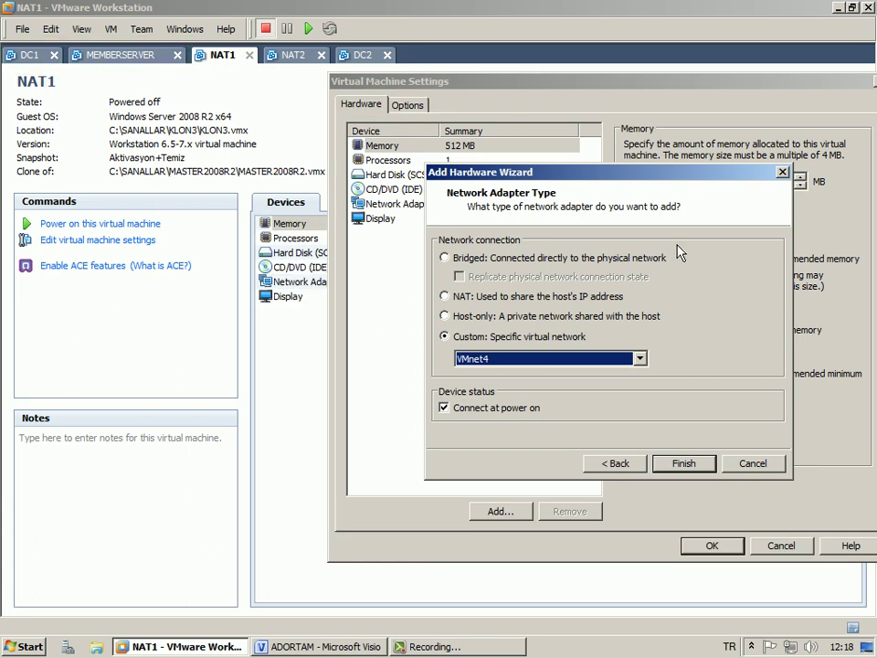
{"action": "left_click", "coordinate": [692, 464]}
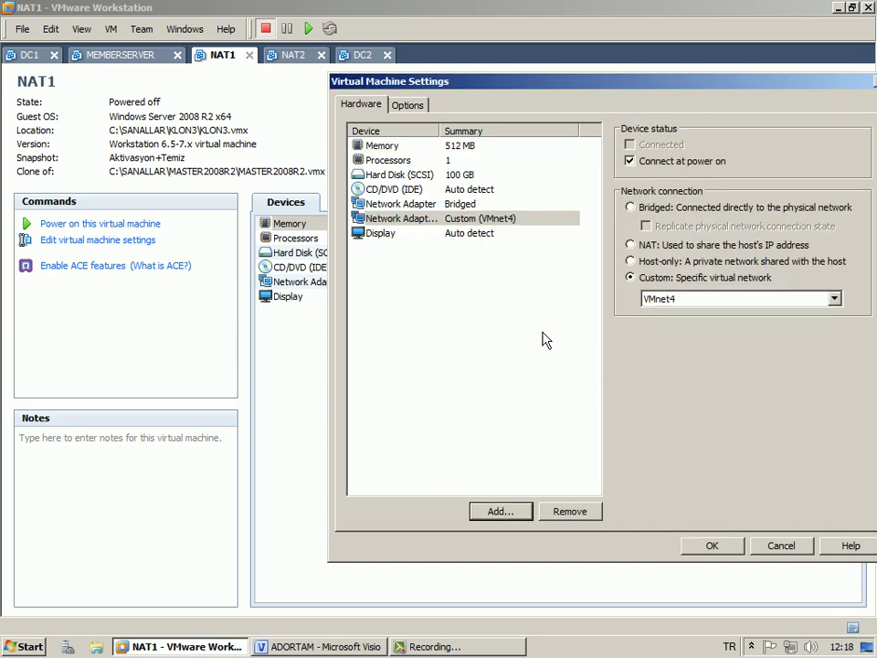
{"action": "left_click", "coordinate": [717, 545]}
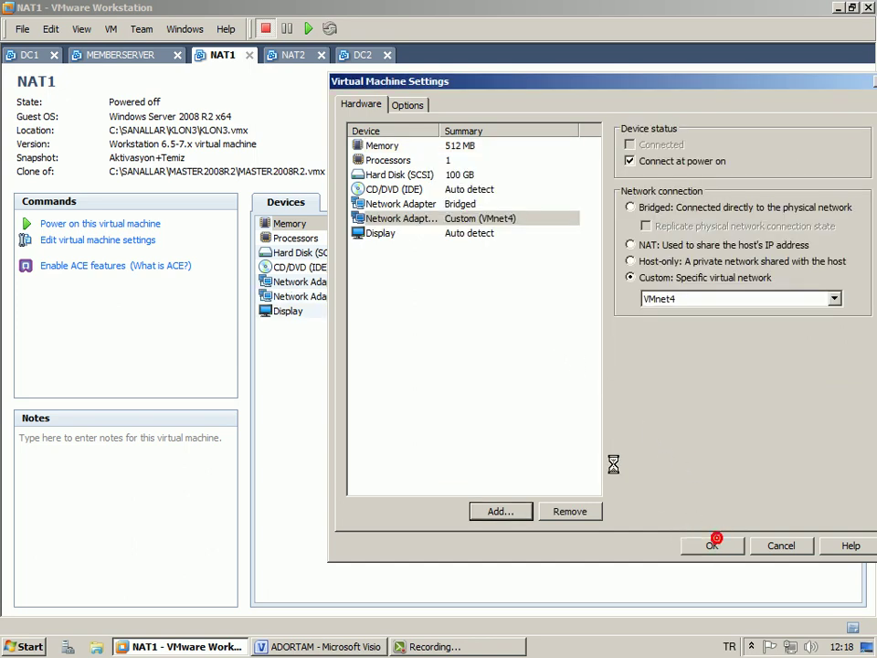
Add a second network adapter to NAT2 connected to Custom VMnet6
{"action": "left_click", "coordinate": [288, 56]}
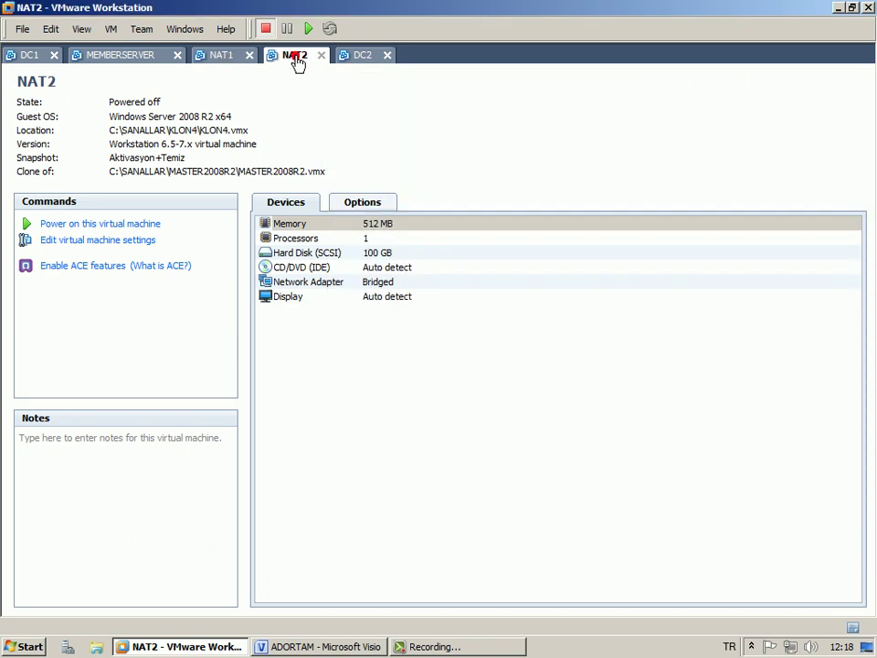
{"action": "right_click", "coordinate": [291, 57]}
{"action": "left_click", "coordinate": [346, 426]}
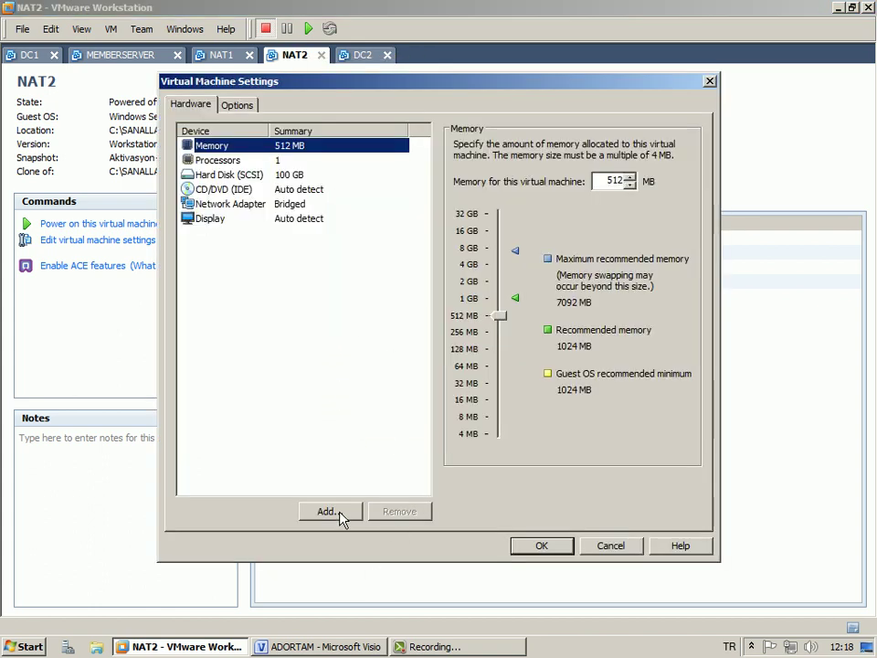
{"action": "left_click", "coordinate": [341, 515]}
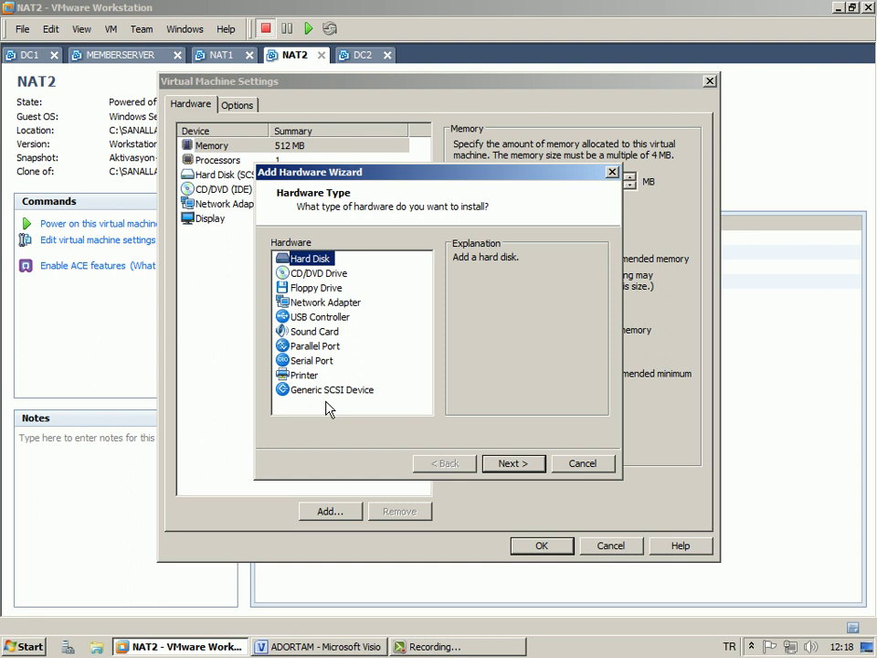
{"action": "left_click", "coordinate": [354, 306]}
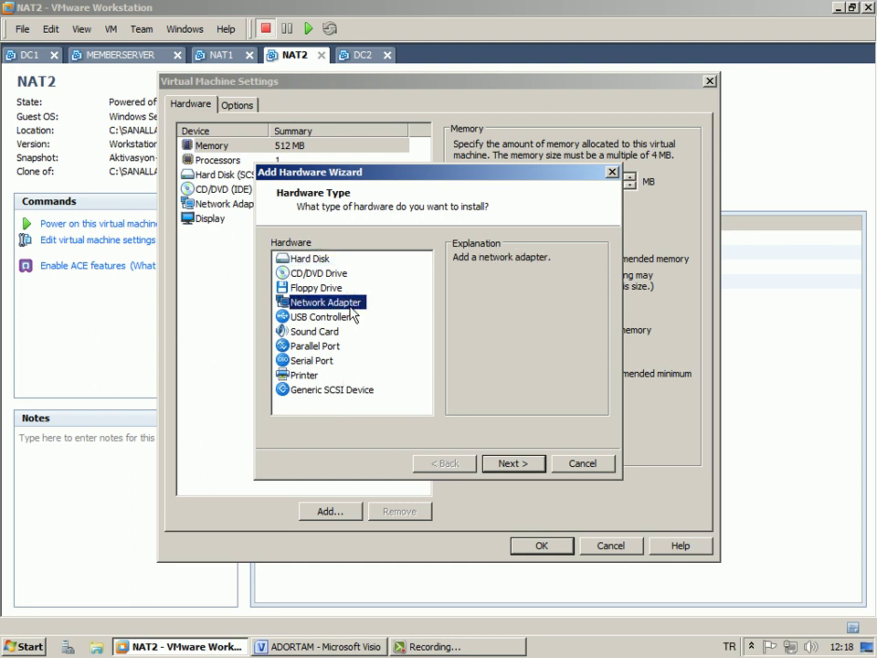
{"action": "left_click", "coordinate": [513, 464]}
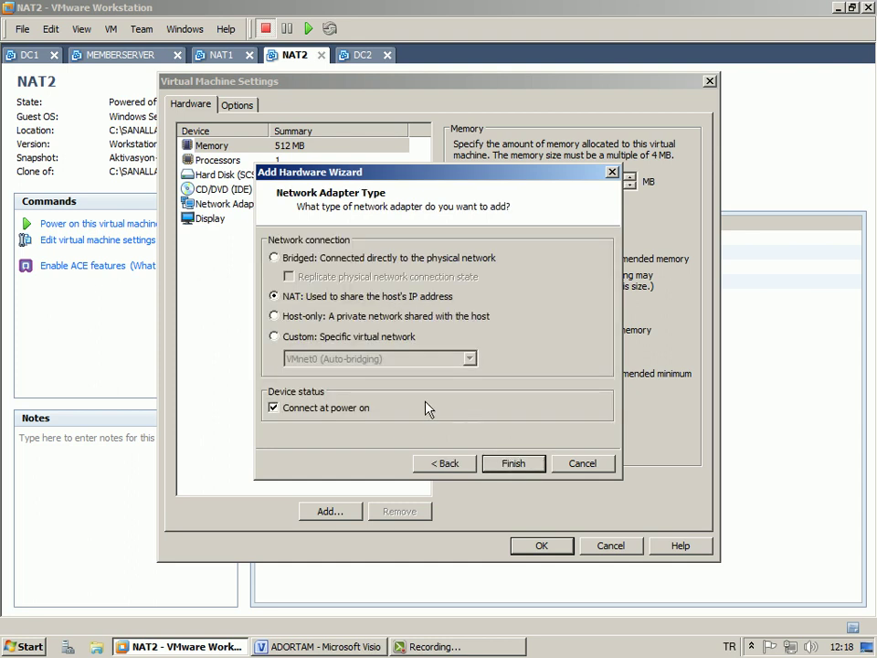
{"action": "left_click", "coordinate": [331, 340]}
{"action": "left_click", "coordinate": [332, 358]}
{"action": "left_click", "coordinate": [333, 442]}
{"action": "left_click", "coordinate": [516, 463]}
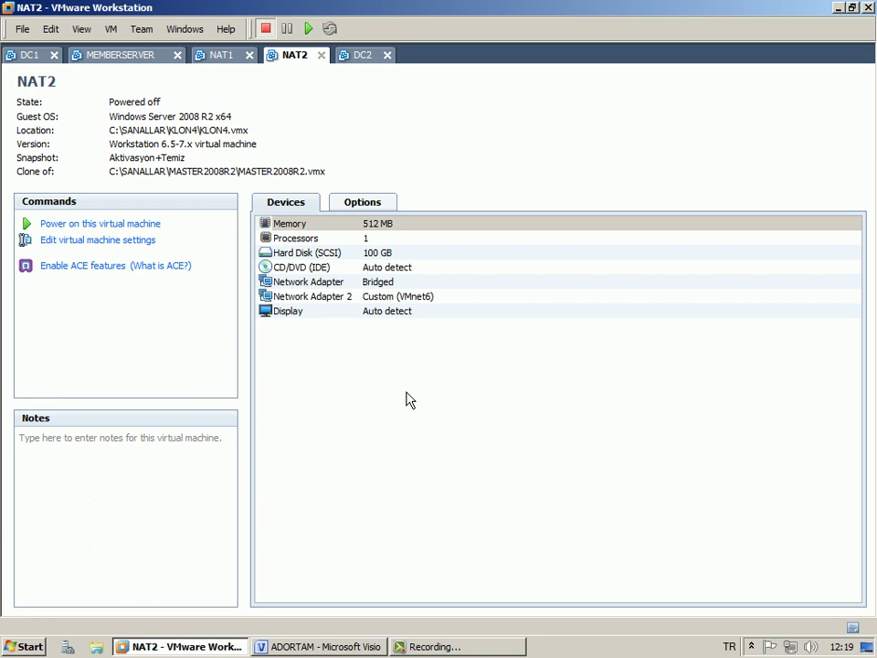
Connect DC2's network adapter to Custom VMnet6 and bring up the Visio diagram
{"action": "right_click", "coordinate": [357, 59]}
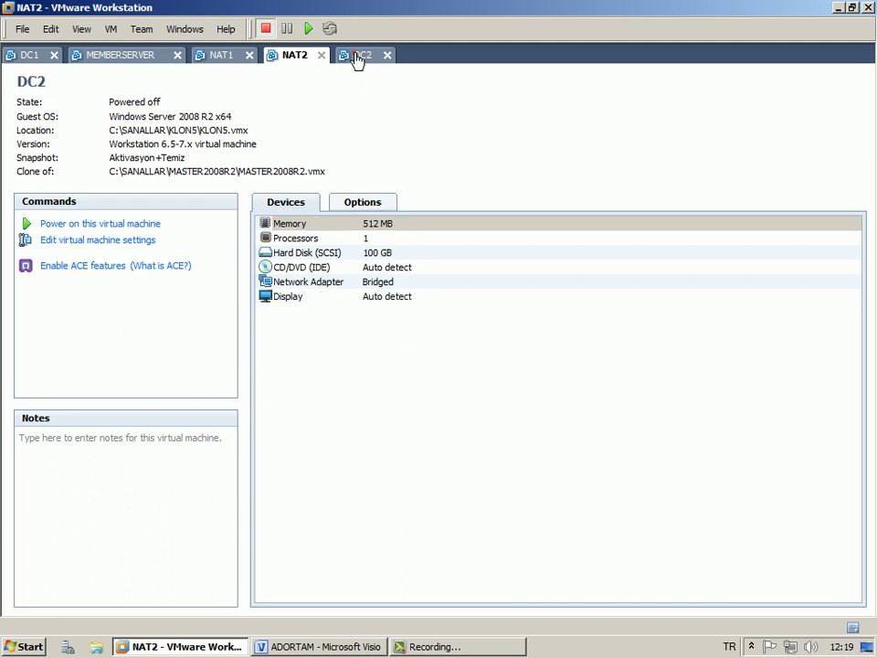
{"action": "left_click", "coordinate": [397, 423]}
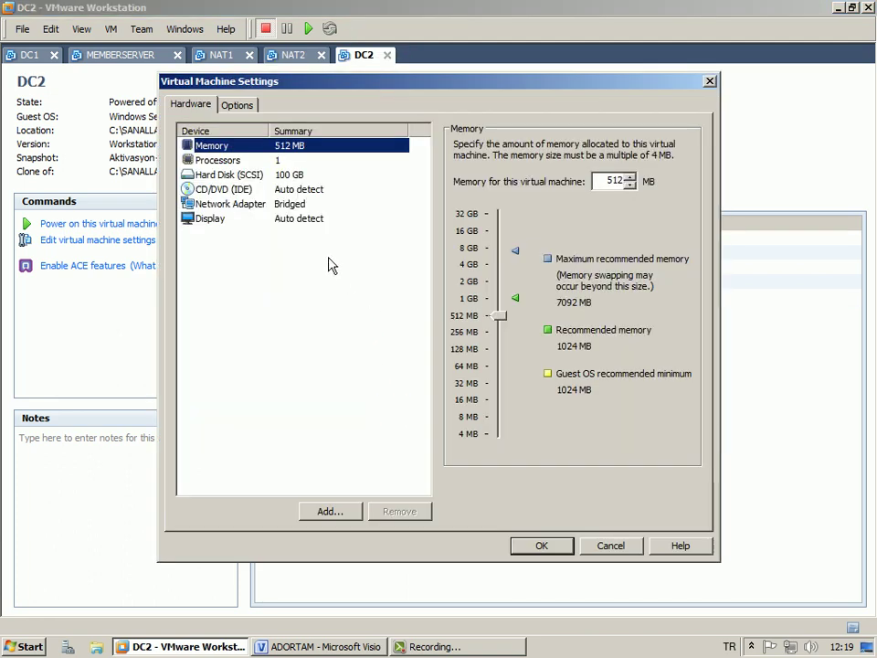
{"action": "left_click", "coordinate": [300, 204]}
{"action": "left_click", "coordinate": [461, 277]}
{"action": "left_click", "coordinate": [518, 299]}
{"action": "left_click", "coordinate": [540, 382]}
{"action": "left_click", "coordinate": [532, 545]}
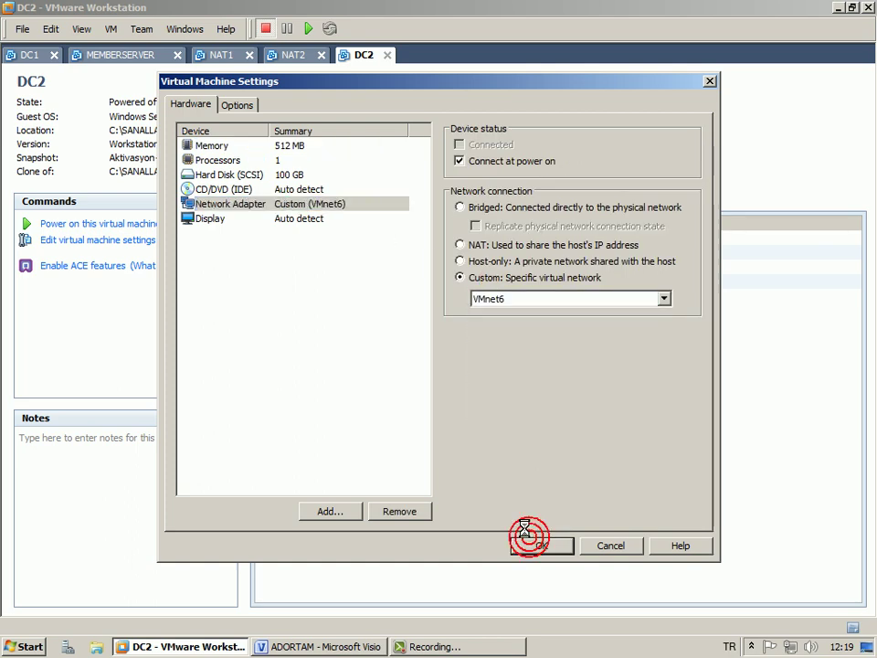
{"action": "left_click", "coordinate": [338, 650]}
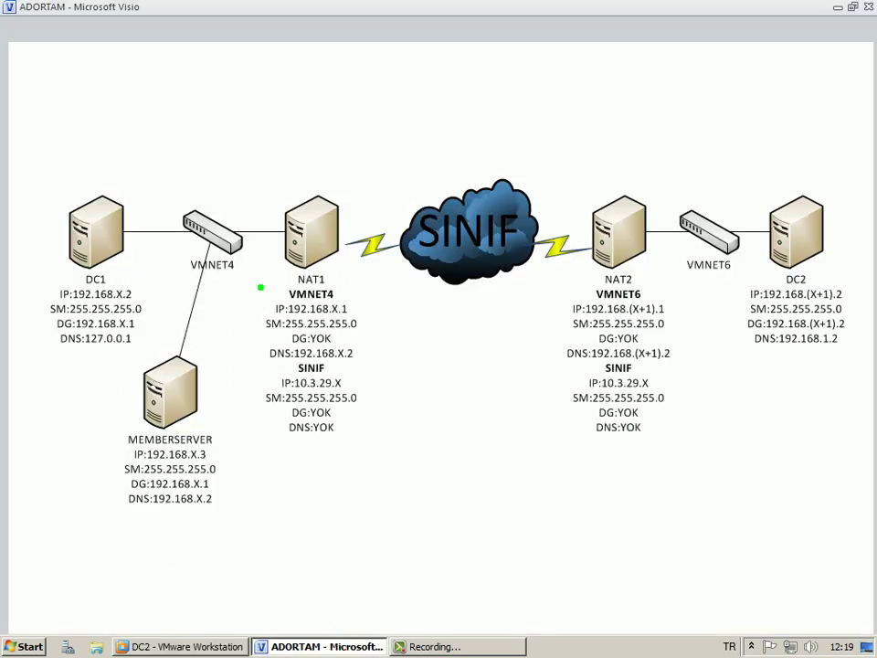
Mark DC1, MEMBERSERVER, VMNET4, NAT1, NAT2, DC2 and VMNET6 on the diagram, then clear it
{"action": "left_click_drag", "start_coordinate": [54, 176], "coordinate": [41, 163]}
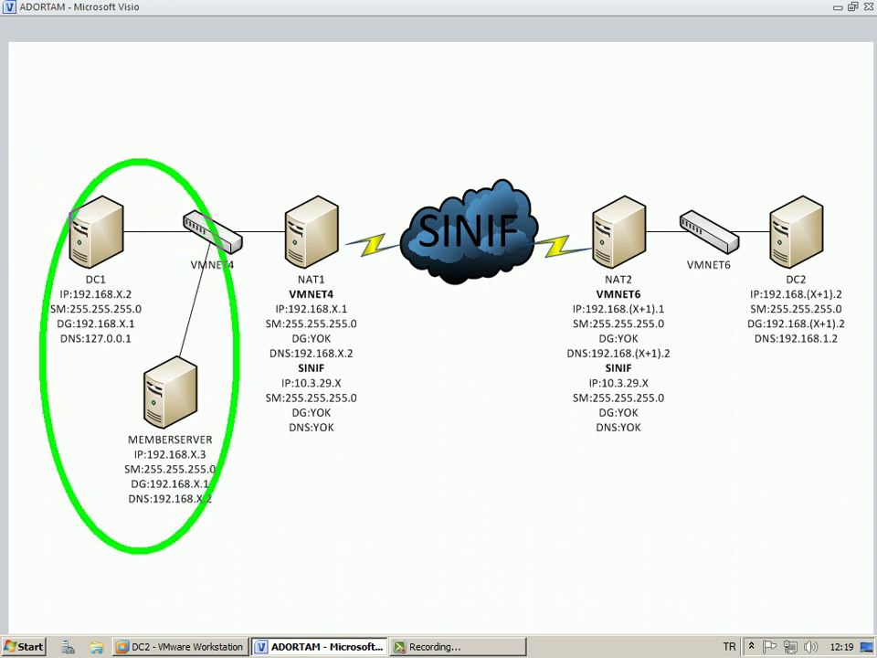
{"action": "left_click_drag", "start_coordinate": [182, 284], "coordinate": [245, 281]}
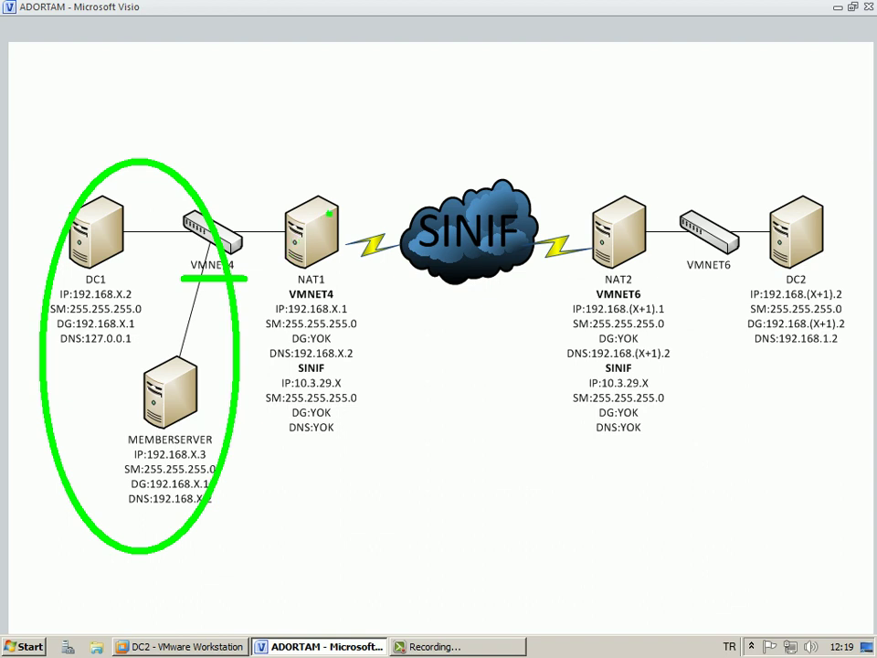
{"action": "left_click_drag", "start_coordinate": [312, 206], "coordinate": [311, 155]}
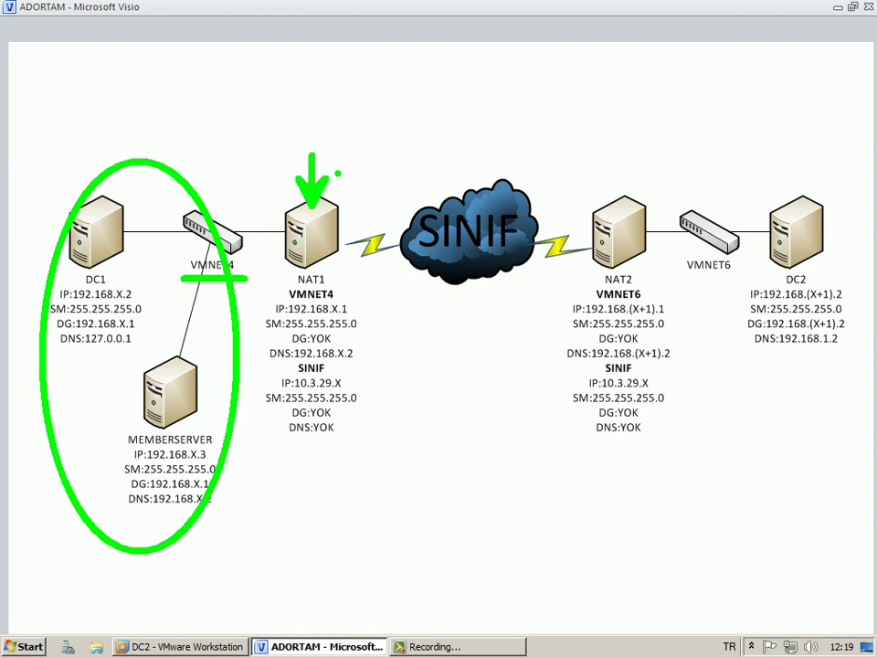
{"action": "left_click_drag", "start_coordinate": [350, 222], "coordinate": [393, 174]}
{"action": "key", "text": "r"}
{"action": "left_click_drag", "start_coordinate": [281, 228], "coordinate": [246, 187]}
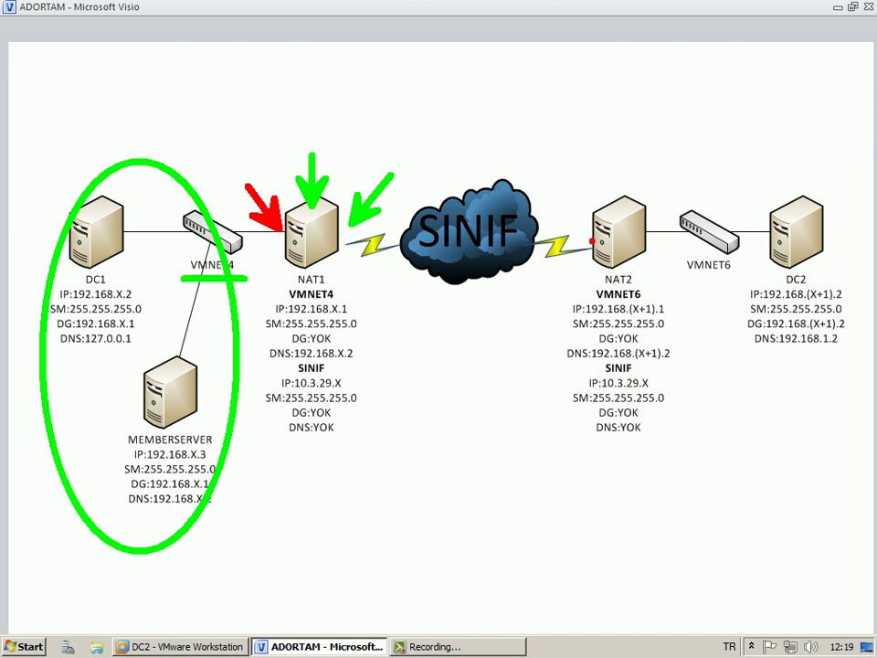
{"action": "left_click", "coordinate": [592, 236]}
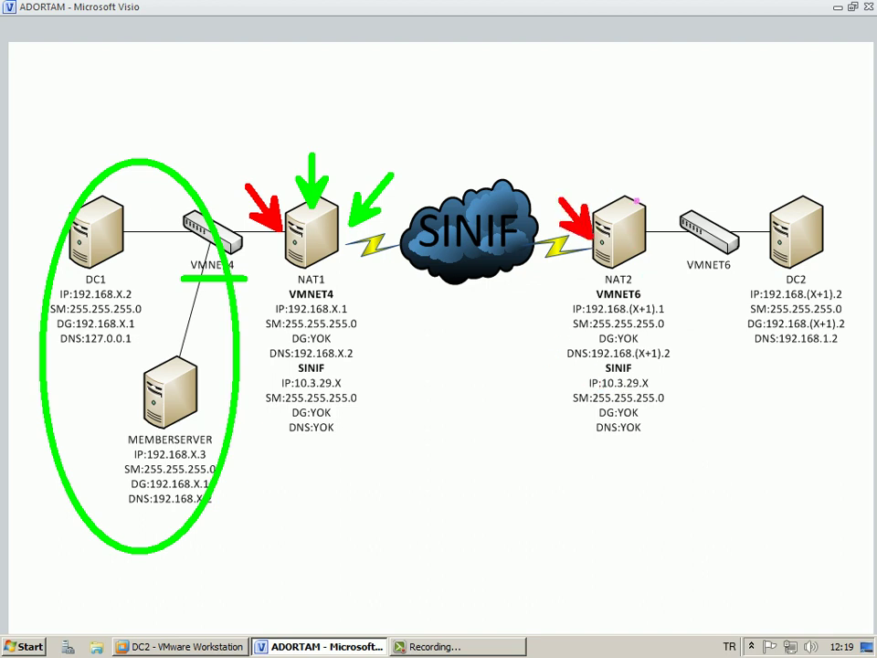
{"action": "left_click", "coordinate": [669, 236]}
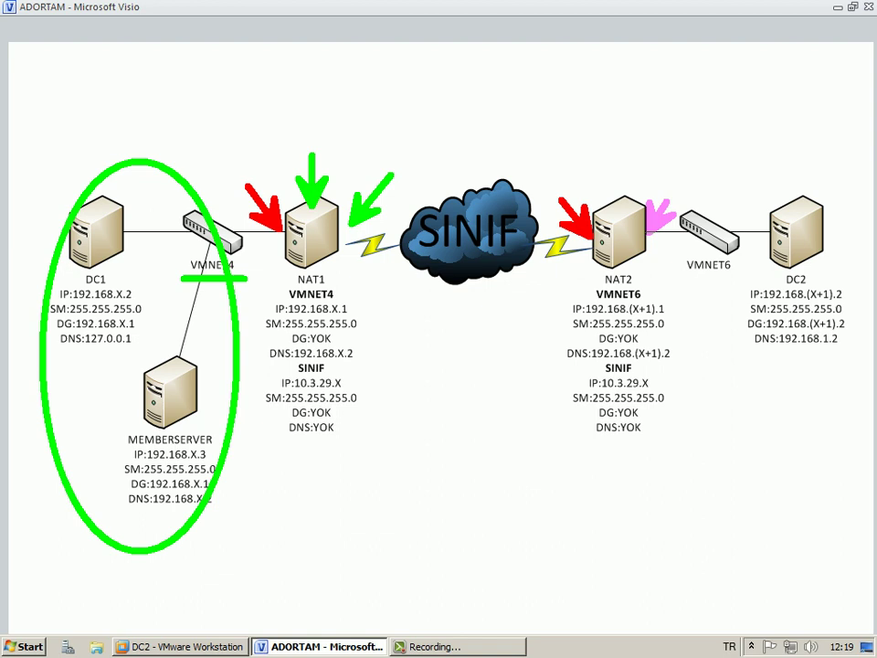
{"action": "mouse_move", "coordinate": [726, 177]}
{"action": "left_mouse_down"}
{"action": "mouse_move", "coordinate": [716, 172]}
{"action": "mouse_move", "coordinate": [688, 274]}
{"action": "mouse_move", "coordinate": [696, 271]}
{"action": "left_mouse_up"}
{"action": "left_click", "coordinate": [697, 271]}
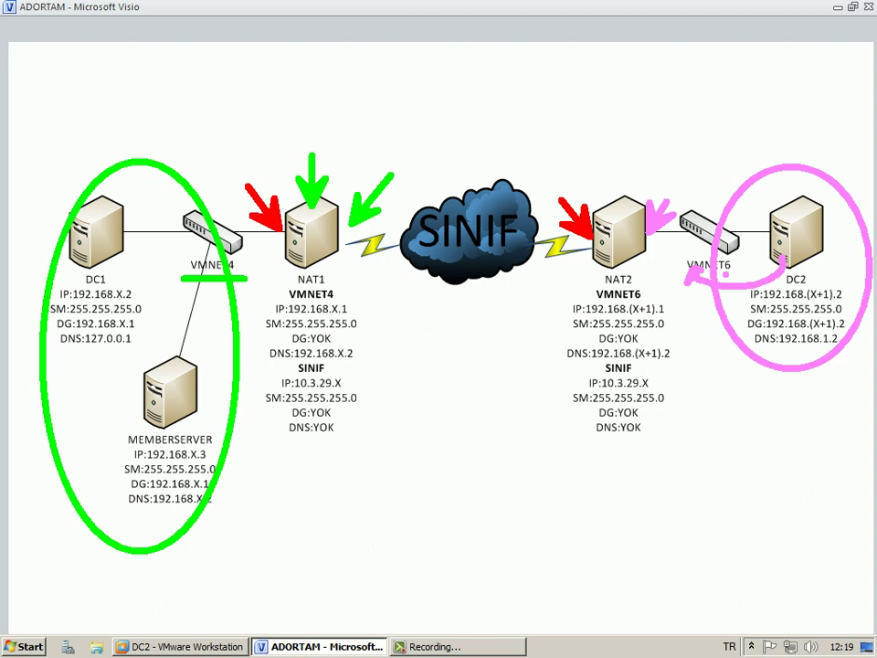
{"action": "key", "text": "Escape"}
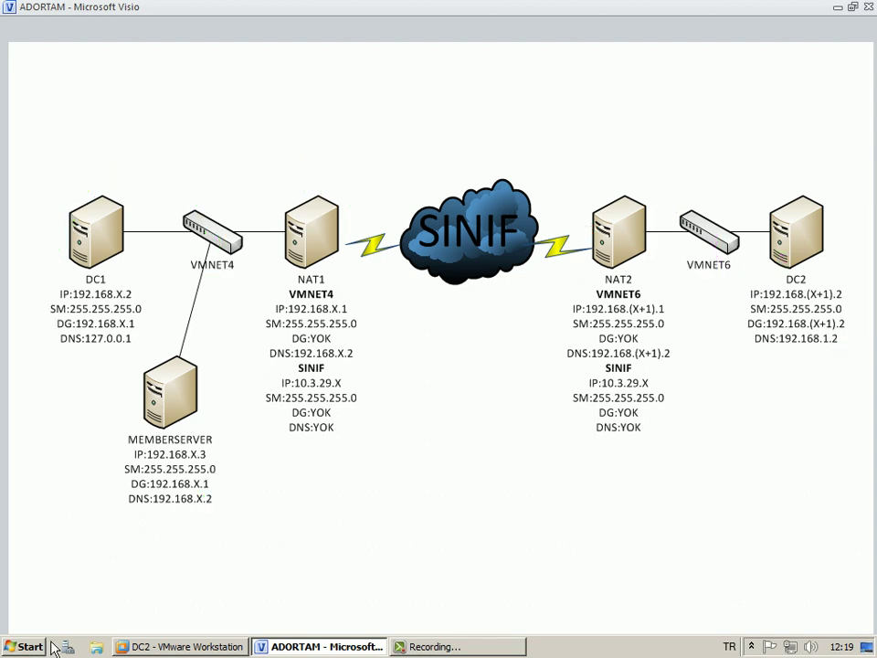
Power on DC1 in VMware Workstation and return to the Visio diagram
{"action": "left_click", "coordinate": [176, 645]}
{"action": "left_click", "coordinate": [28, 56]}
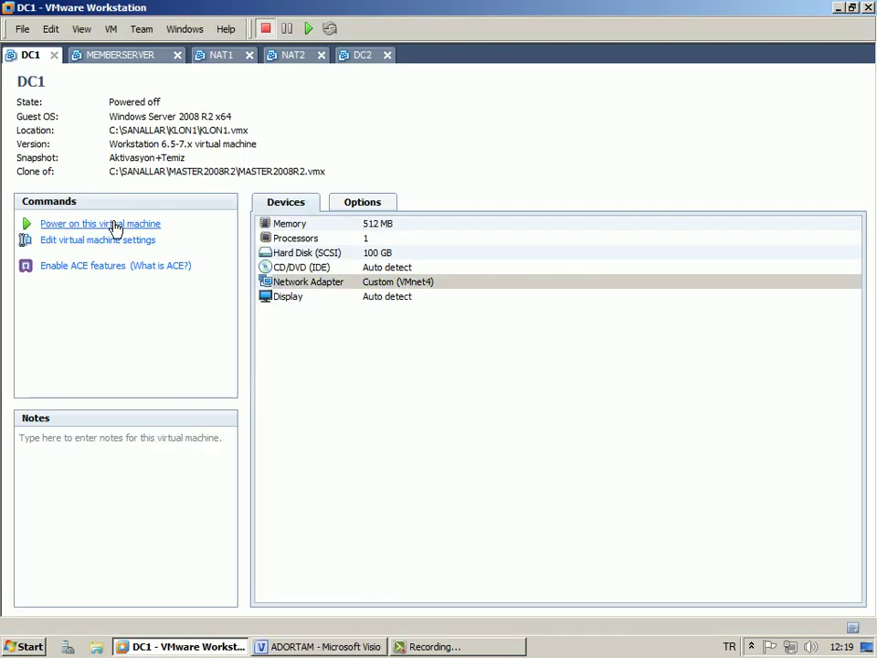
{"action": "left_click", "coordinate": [114, 224]}
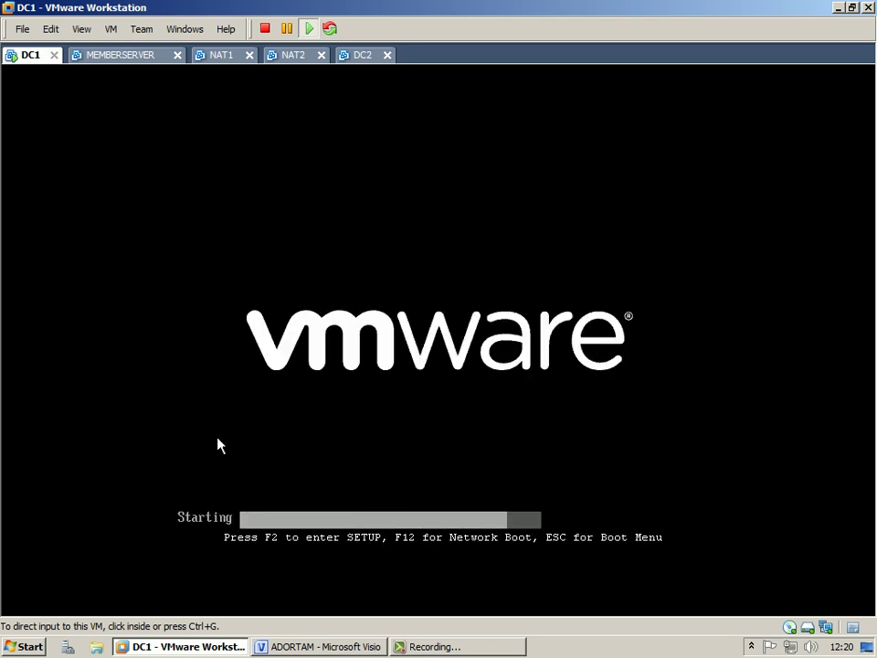
{"action": "left_click", "coordinate": [334, 647]}
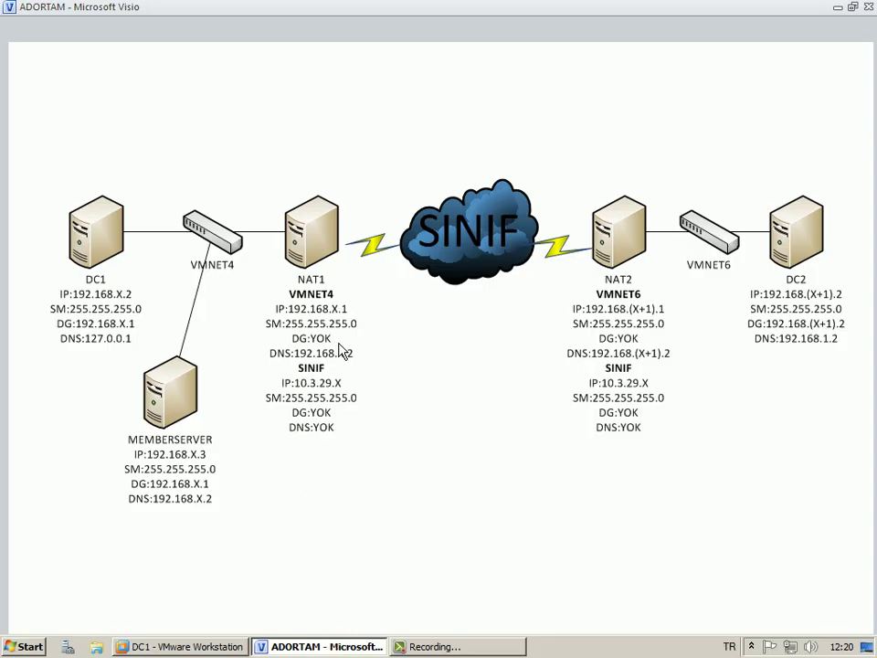
Tick DC1 and write the notes 10-20 and 10 above it
{"action": "mouse_move", "coordinate": [119, 253]}
{"action": "left_mouse_down"}
{"action": "mouse_move", "coordinate": [135, 276]}
{"action": "mouse_move", "coordinate": [146, 264]}
{"action": "left_mouse_up"}
{"action": "left_click_drag", "start_coordinate": [91, 60], "coordinate": [92, 95]}
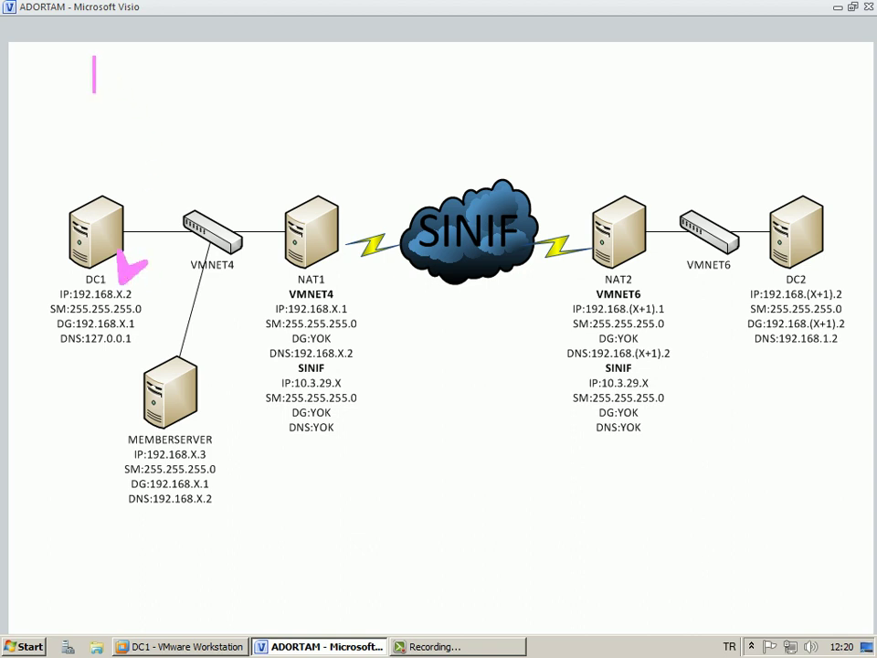
{"action": "type", "text": "10-10"}
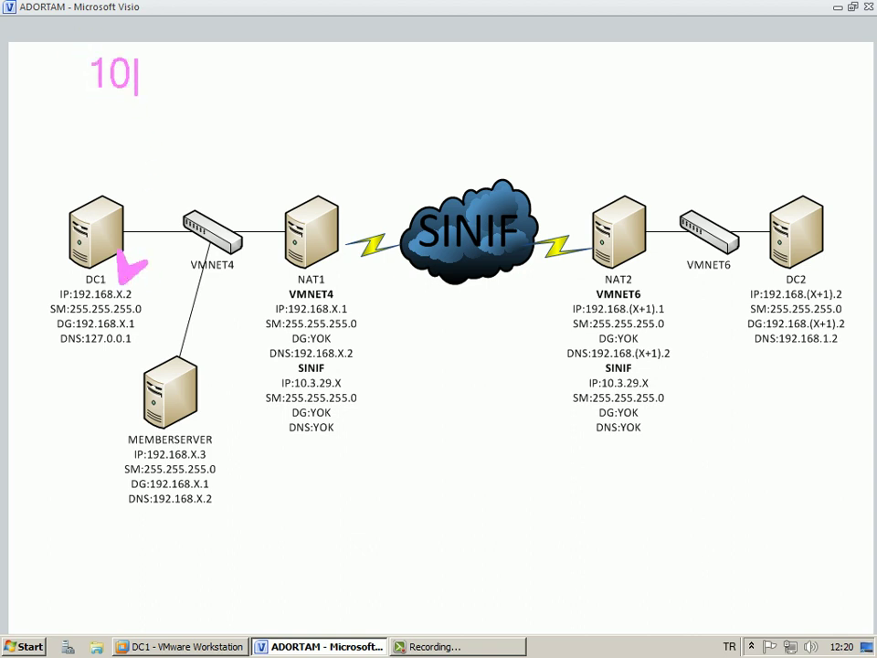
{"action": "key", "text": "BackSpace"}
{"action": "key", "text": "BackSpace"}
{"action": "type", "text": "20"}
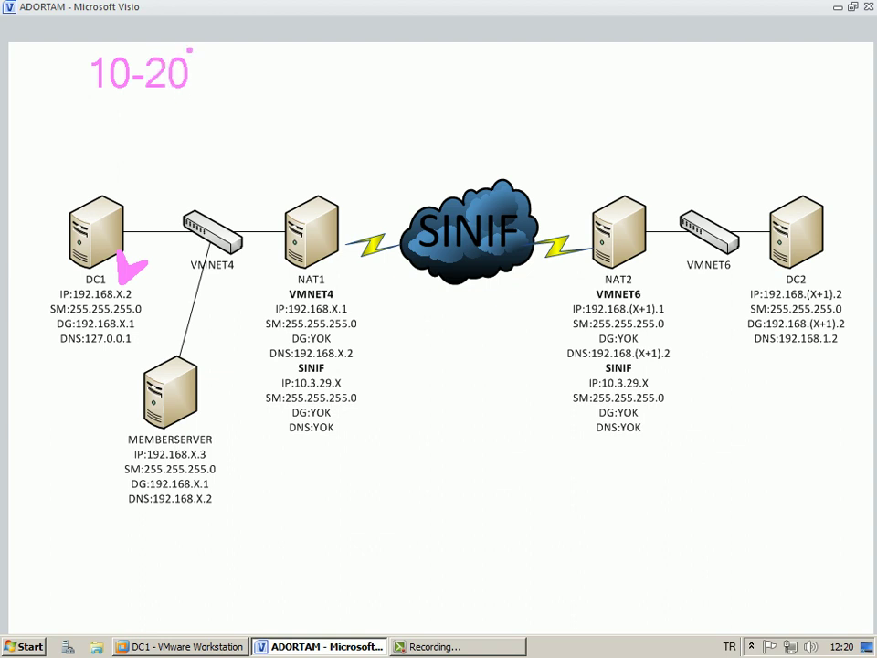
{"action": "left_click", "coordinate": [79, 151]}
{"action": "type", "text": "10"}
{"action": "key", "text": "Escape"}
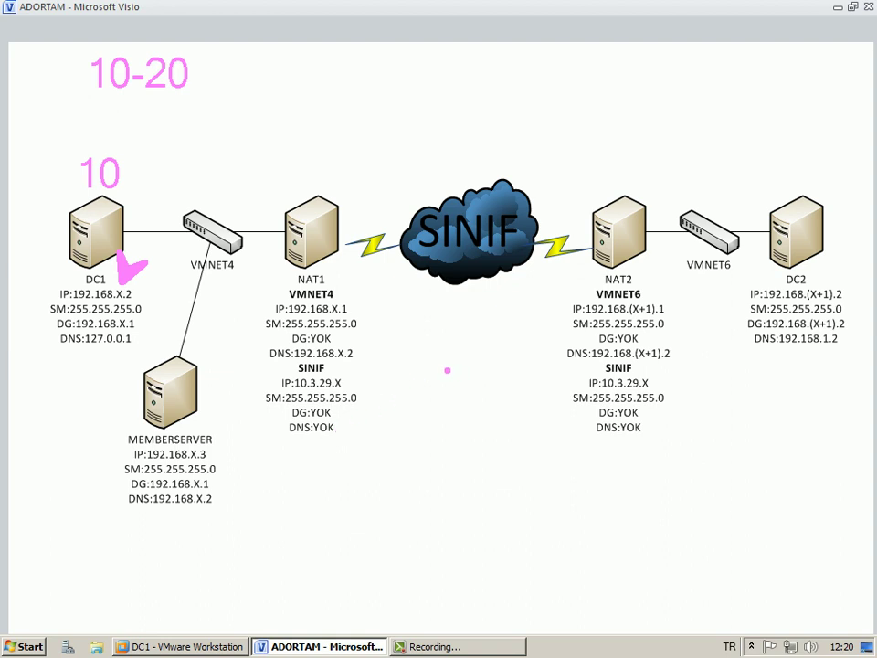
Arrow both SINIF settings, write and circle 240 below NAT1, then clear the ink
{"action": "left_click_drag", "start_coordinate": [363, 356], "coordinate": [364, 377]}
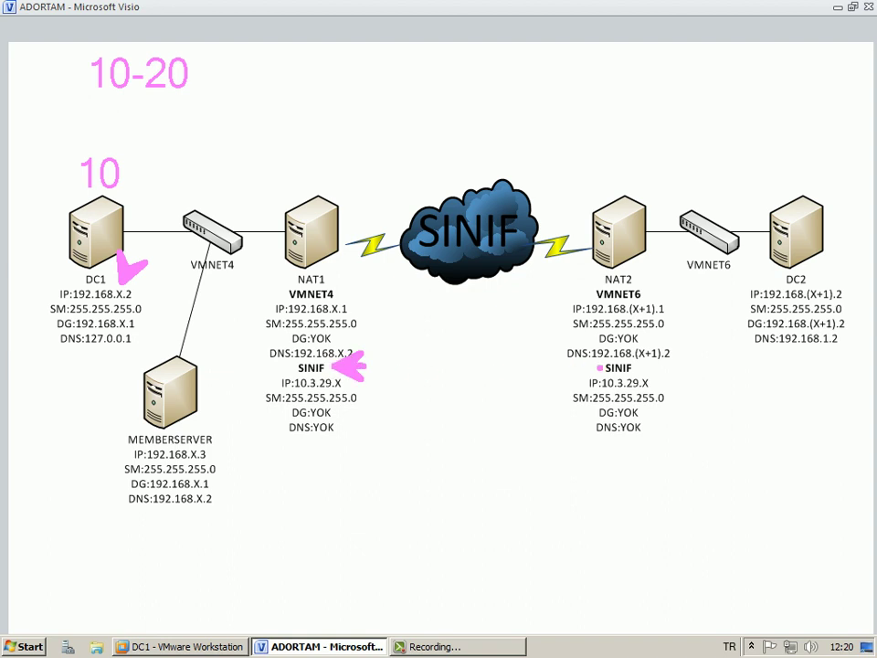
{"action": "left_click_drag", "start_coordinate": [573, 357], "coordinate": [600, 367]}
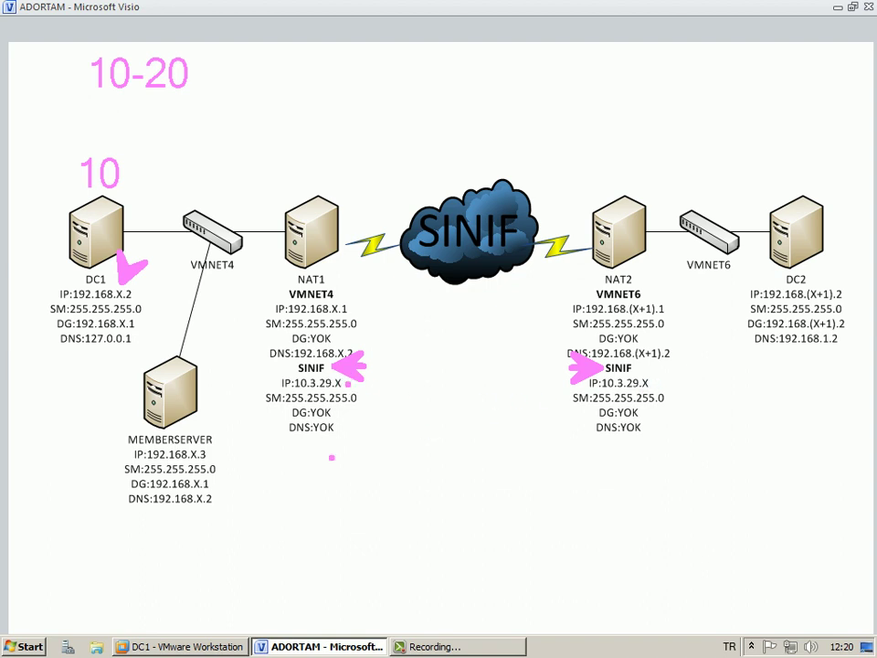
{"action": "type", "text": "t"}
{"action": "type", "text": "20"}
{"action": "key", "text": "BackSpace"}
{"action": "type", "text": "40"}
{"action": "key", "text": "Escape"}
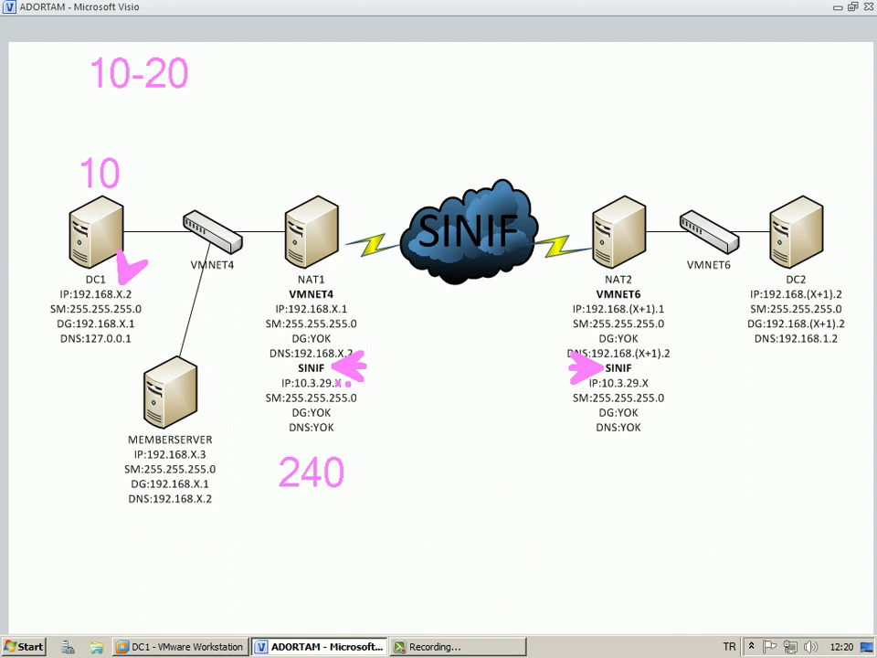
{"action": "mouse_move", "coordinate": [272, 442]}
{"action": "left_mouse_down"}
{"action": "mouse_move", "coordinate": [246, 367]}
{"action": "mouse_move", "coordinate": [269, 369]}
{"action": "left_mouse_up"}
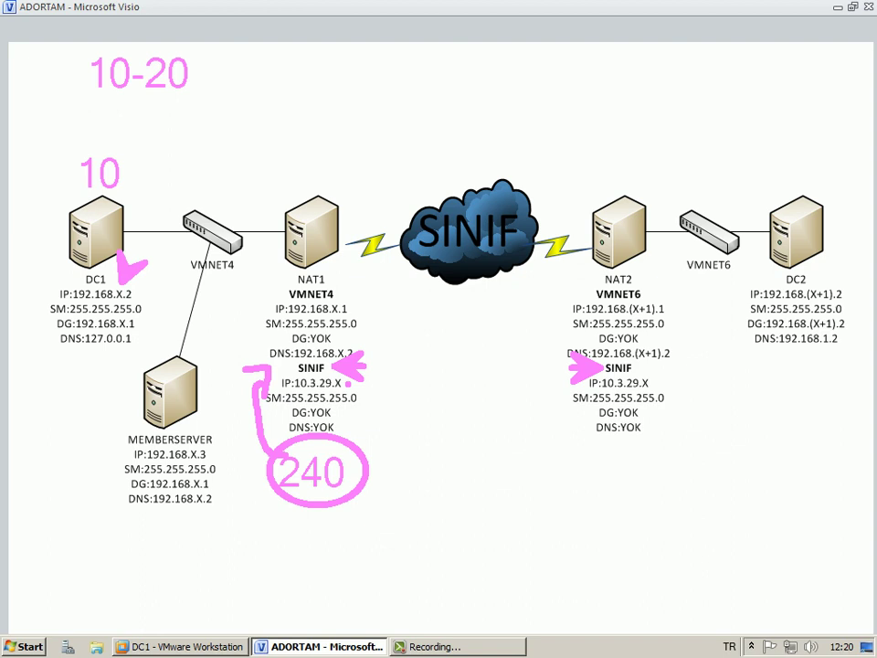
{"action": "key", "text": "Escape"}
Log in to DC1 as Administrator and choose Restart Later
{"action": "left_click", "coordinate": [182, 646]}
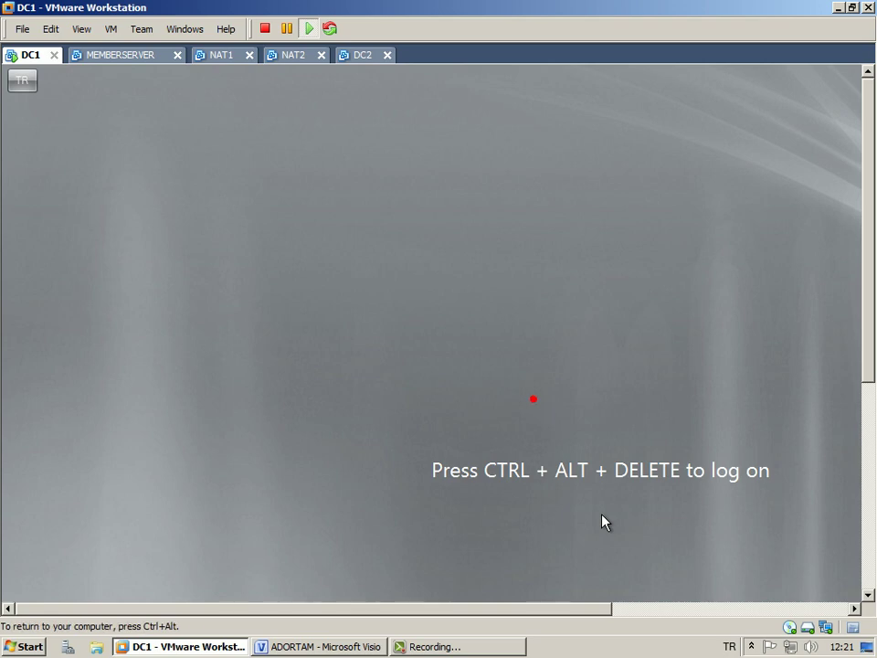
{"action": "key", "text": "ctrl+alt+Insert"}
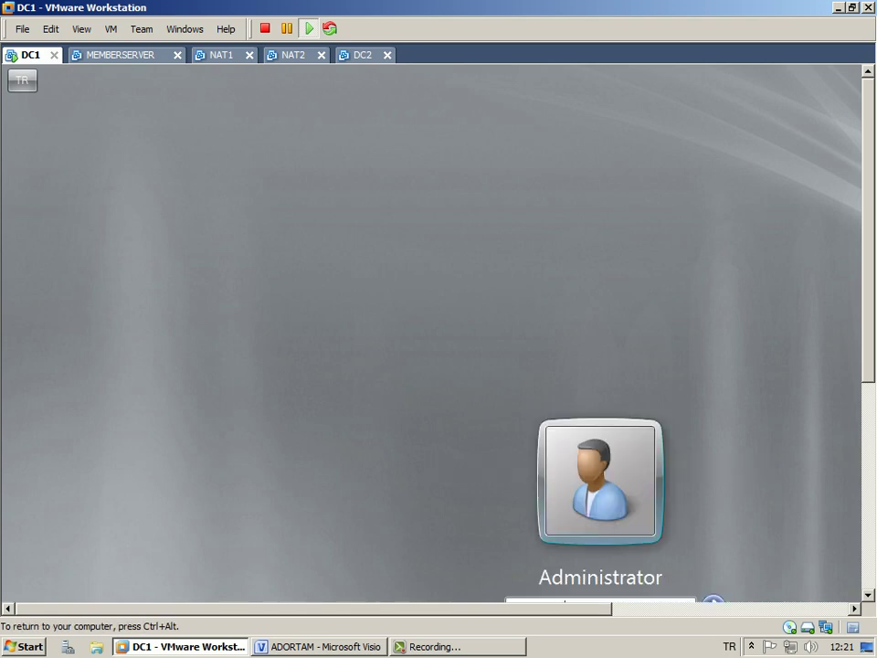
{"action": "key", "text": "Return"}
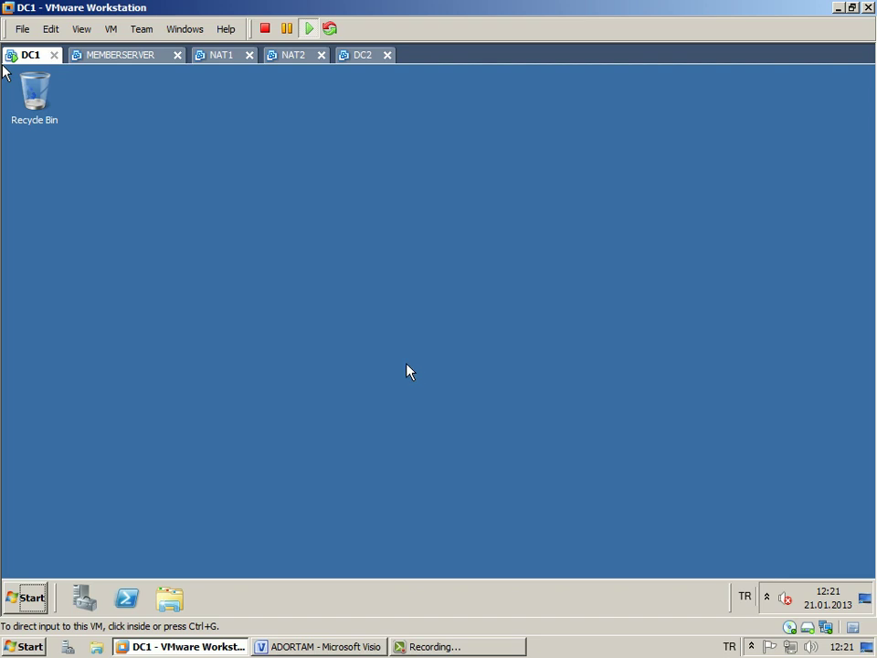
{"action": "left_click", "coordinate": [326, 326]}
{"action": "left_click", "coordinate": [540, 344]}
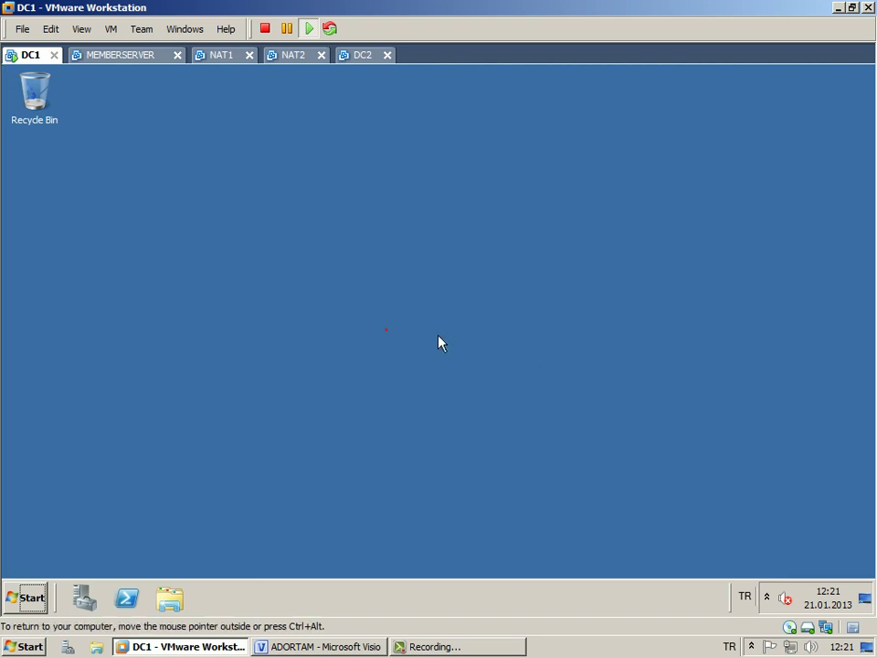
Open the Local Area Connection's IPv4 properties via ncpa.cpl on DC1
{"action": "key", "text": "super+r"}
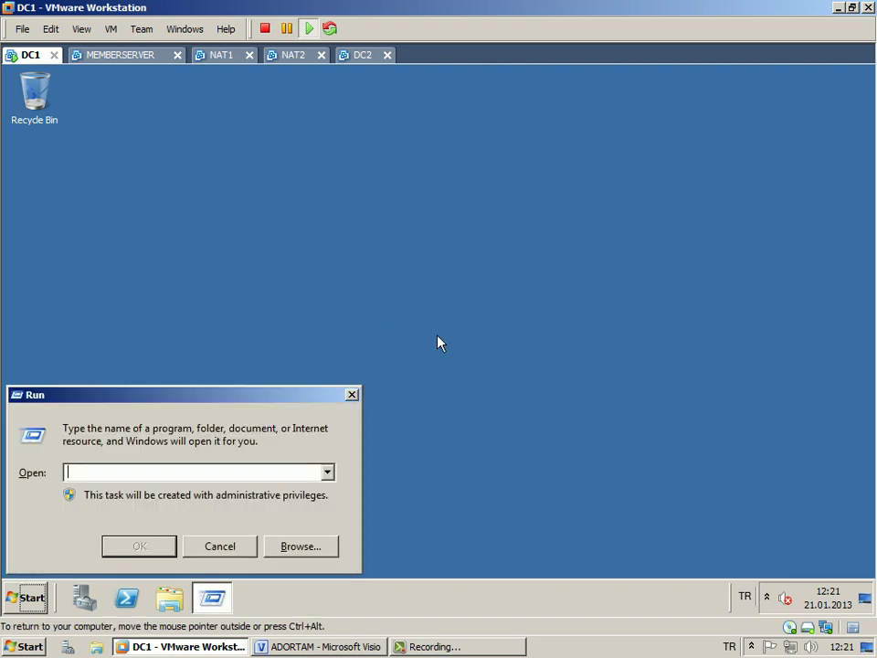
{"action": "type", "text": "ncpa.cpl"}
{"action": "key", "text": "Return"}
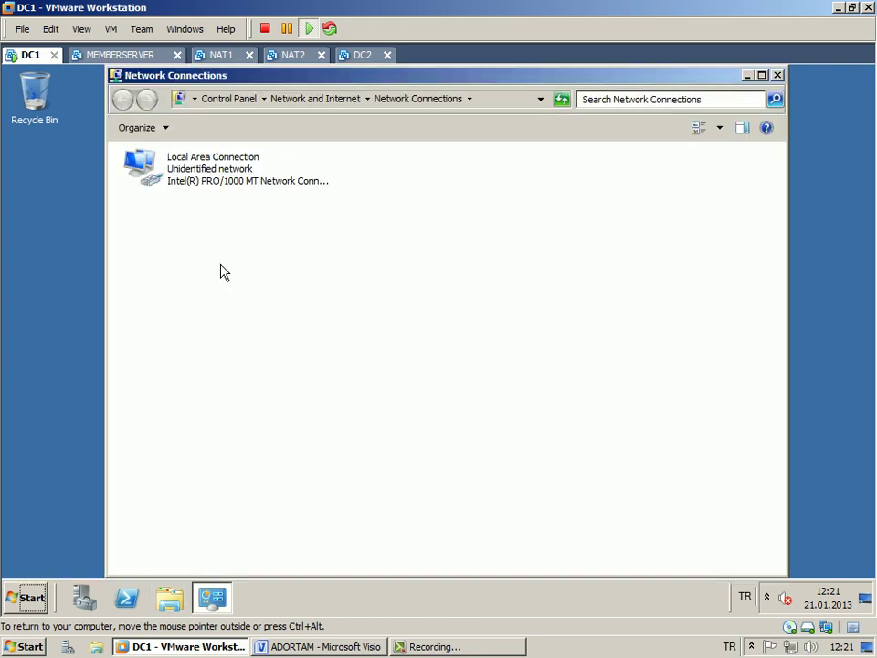
{"action": "double_click", "coordinate": [206, 170]}
{"action": "left_click", "coordinate": [338, 471]}
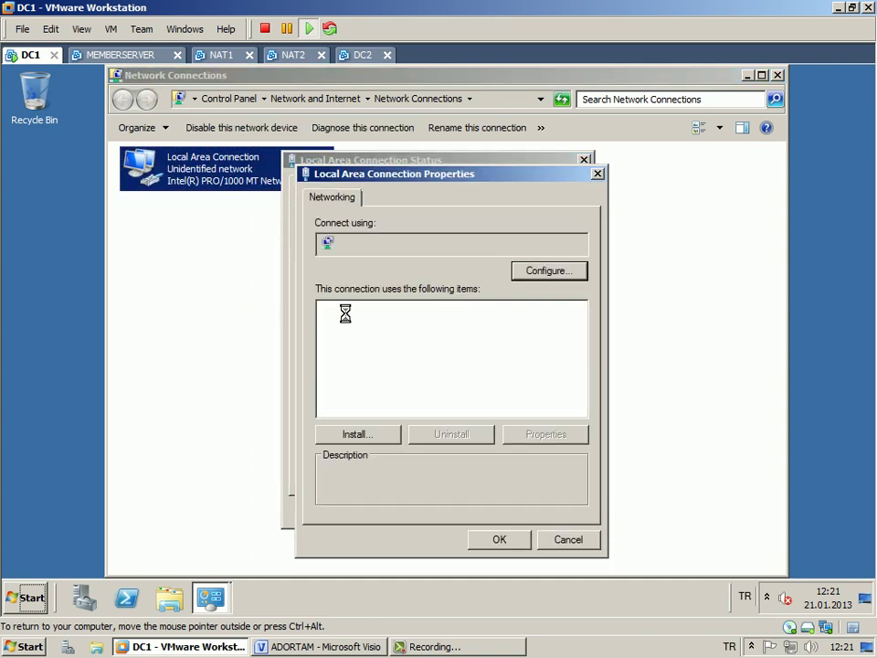
{"action": "double_click", "coordinate": [447, 369]}
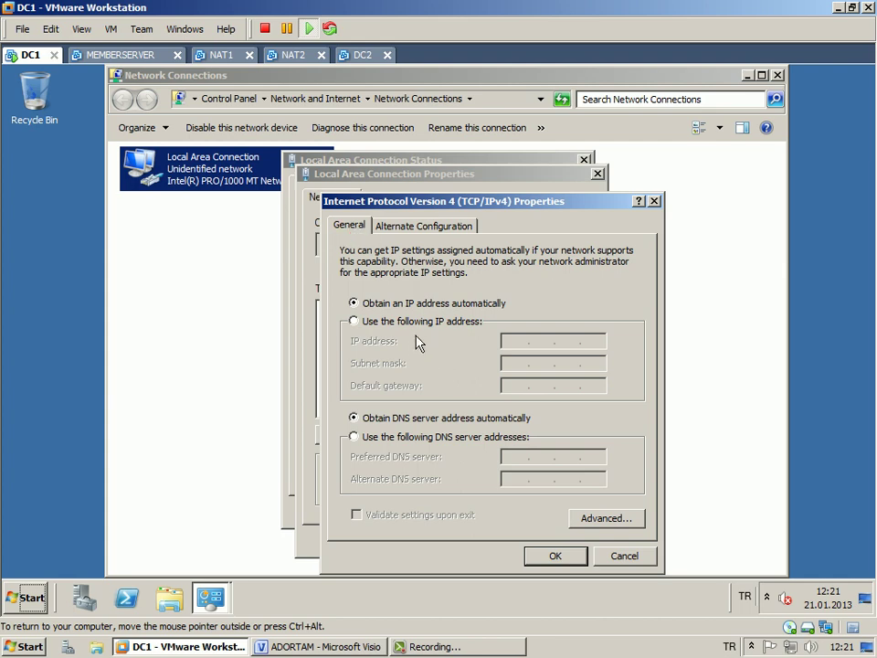
{"action": "key", "text": "alt+Tab"}
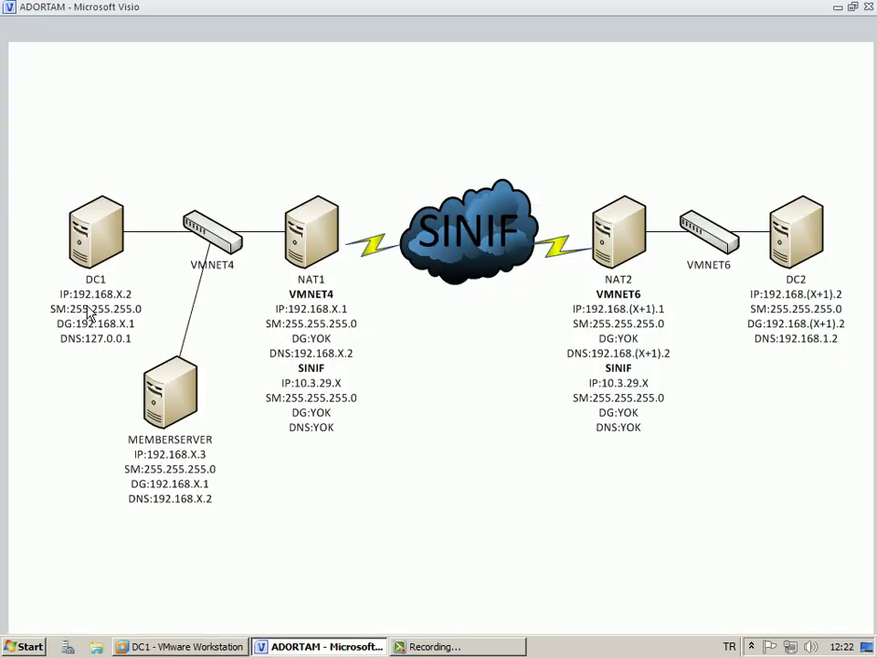
{"action": "left_click", "coordinate": [315, 646]}
Set static IP 192.168.240.2 and check DC1's gateway and DNS on the diagram
{"action": "left_click", "coordinate": [419, 323]}
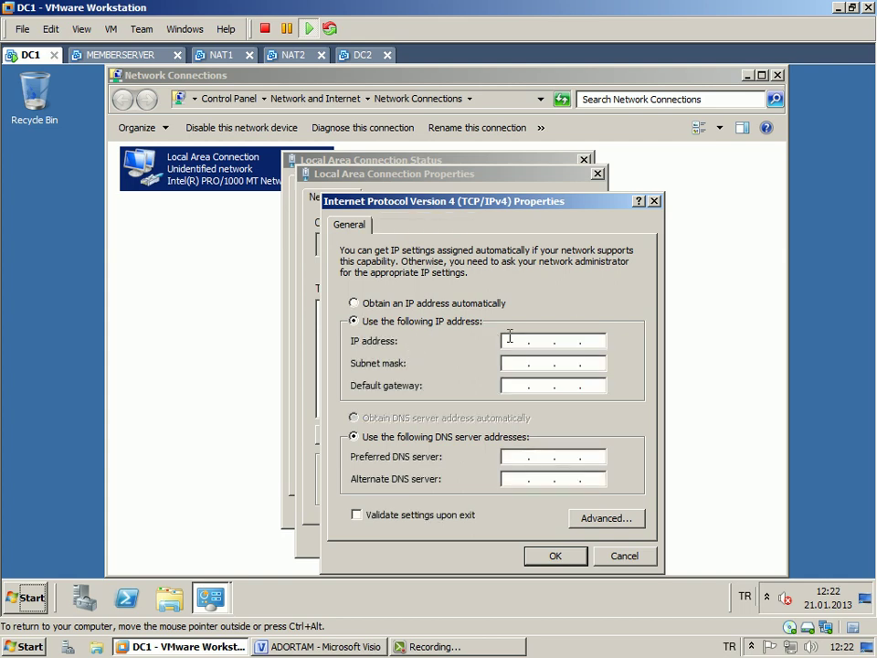
{"action": "left_click", "coordinate": [507, 341]}
{"action": "type", "text": "192 . 168 . 240 . 2"}
{"action": "key", "text": "Tab"}
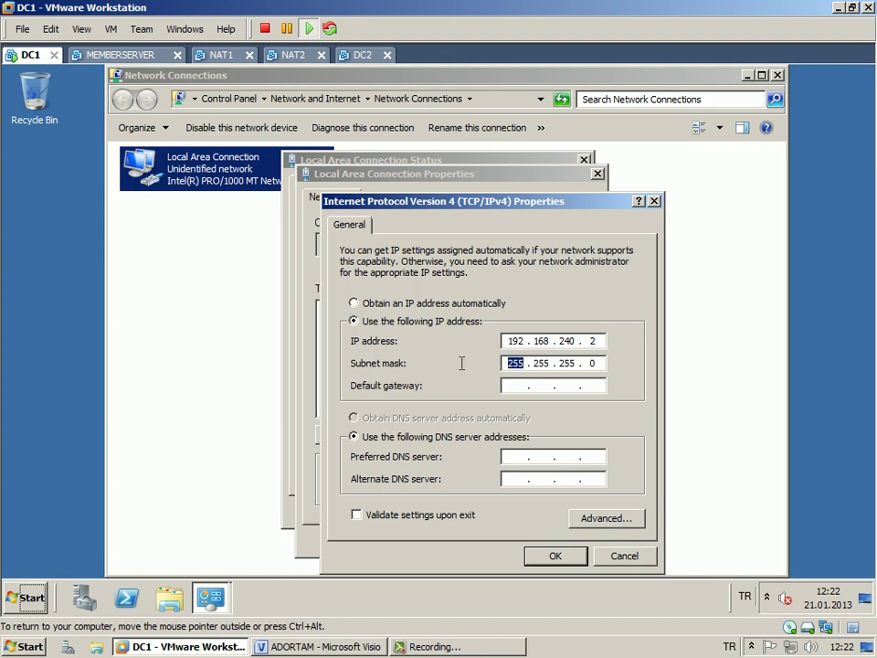
{"action": "left_click", "coordinate": [339, 647]}
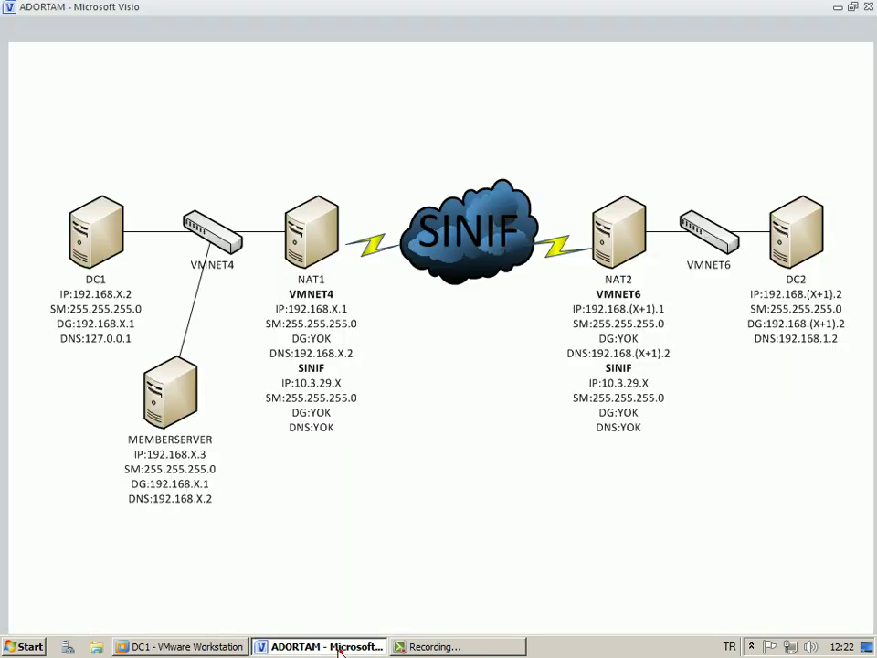
{"action": "left_click_drag", "start_coordinate": [144, 320], "coordinate": [169, 336]}
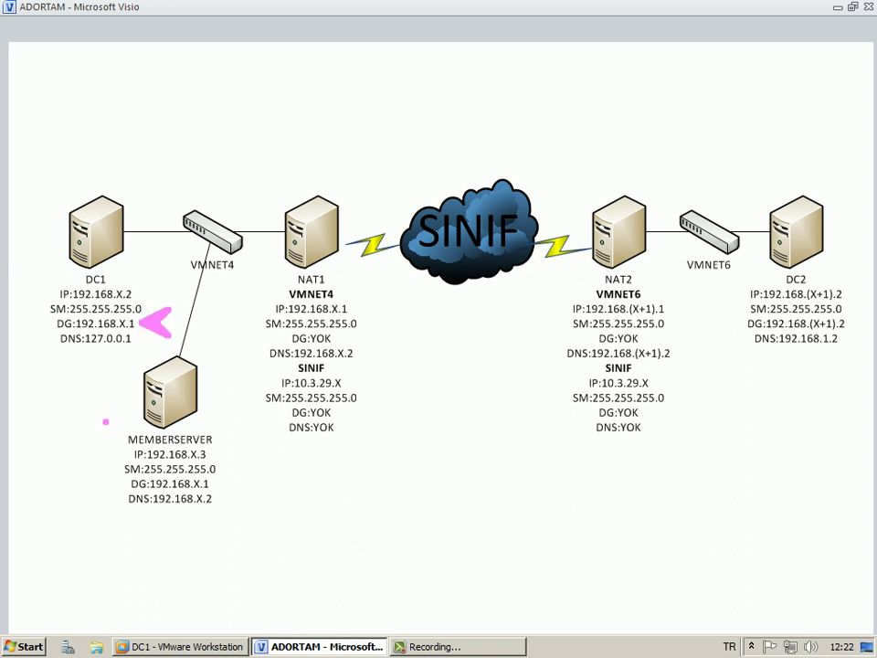
{"action": "left_click_drag", "start_coordinate": [63, 358], "coordinate": [117, 359]}
{"action": "key", "text": "Escape"}
{"action": "left_click", "coordinate": [187, 646]}
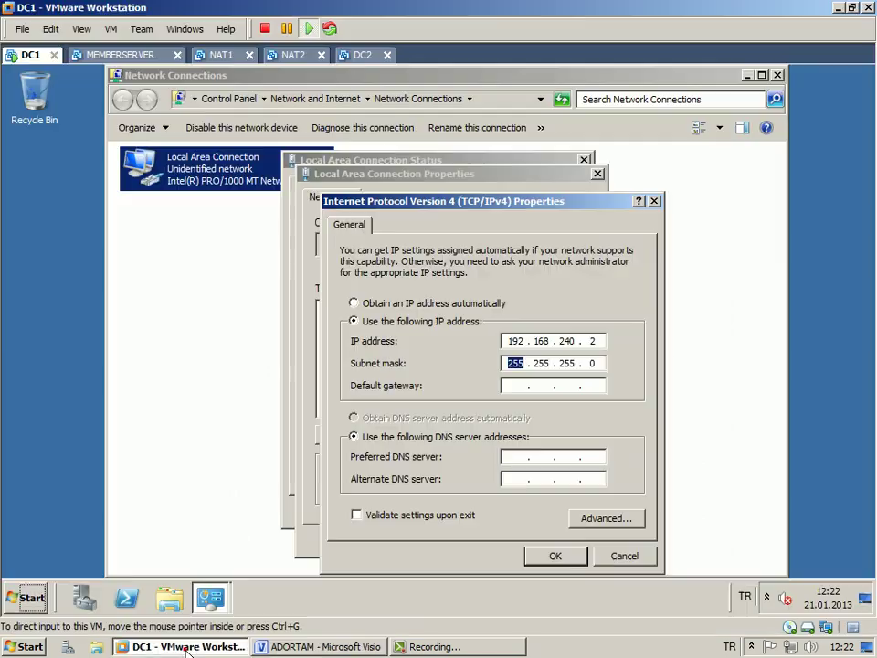
Enter gateway 192.168.240.1 and DNS 127.0.0.1, then confirm the connection properties
{"action": "key", "text": "Tab"}
{"action": "type", "text": "192 . 168 . 240 . 1"}
{"action": "key", "text": "Tab"}
{"action": "key", "text": "Tab"}
{"action": "type", "text": "126"}
{"action": "key", "text": "BackSpace"}
{"action": "type", "text": "7.0.0.1"}
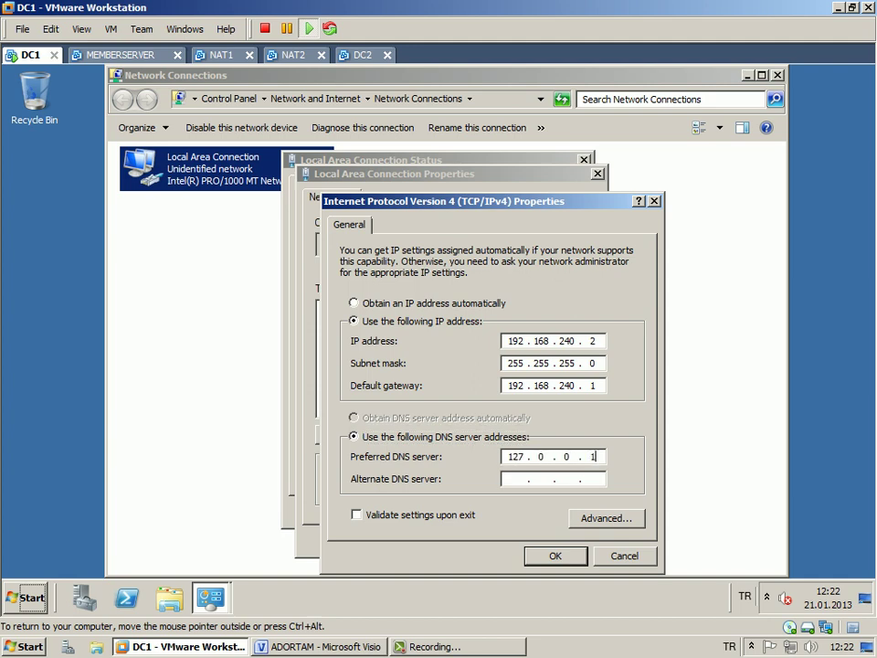
{"action": "key", "text": "Return"}
{"action": "left_click", "coordinate": [495, 539]}
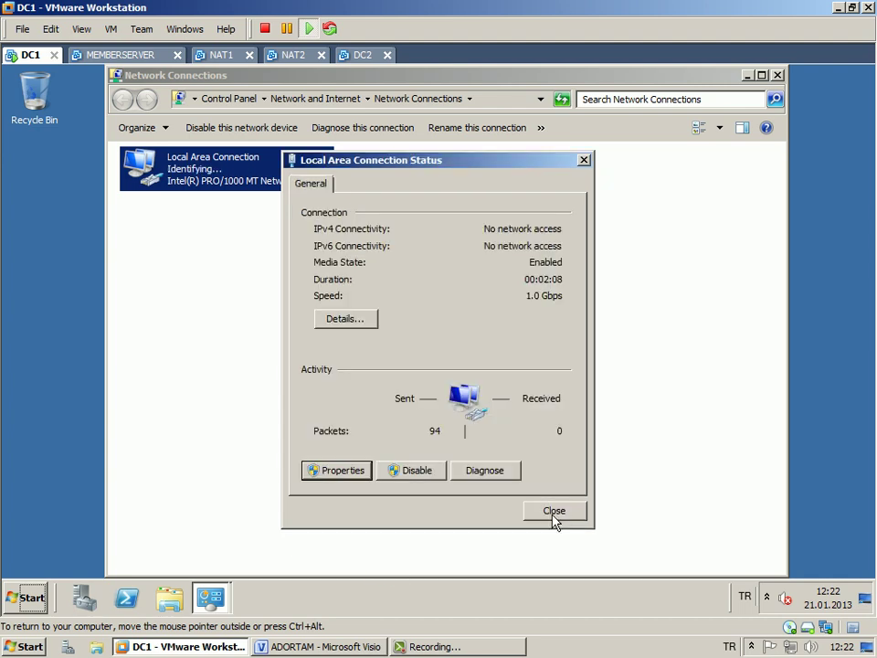
Close the connection status window, run dcpromo on DC1, and bring up the Visio diagram
{"action": "left_click", "coordinate": [554, 513]}
{"action": "key", "text": "super+r"}
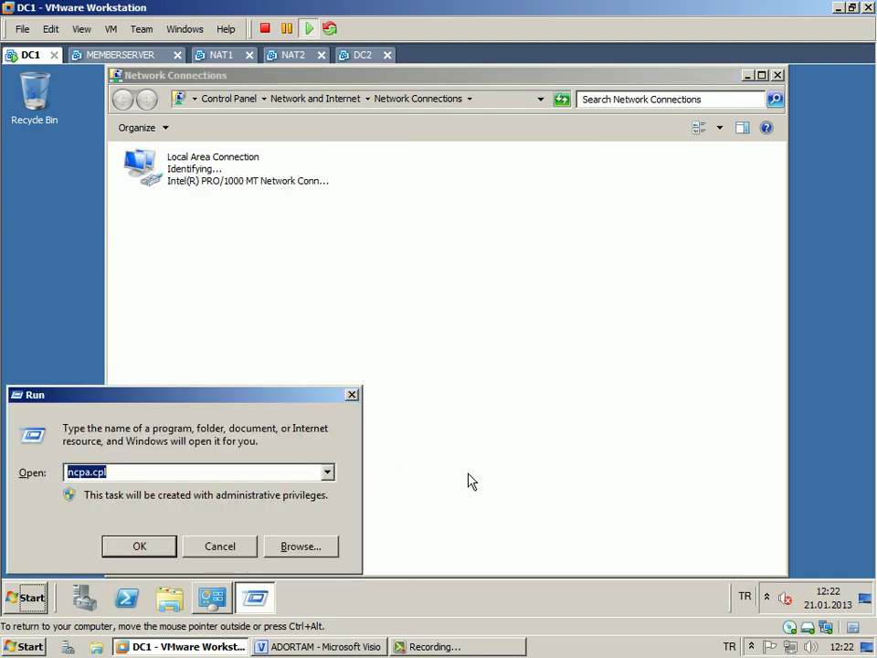
{"action": "type", "text": "dcprom"}
{"action": "key", "text": "BackSpace"}
{"action": "type", "text": "mo"}
{"action": "key", "text": "Return"}
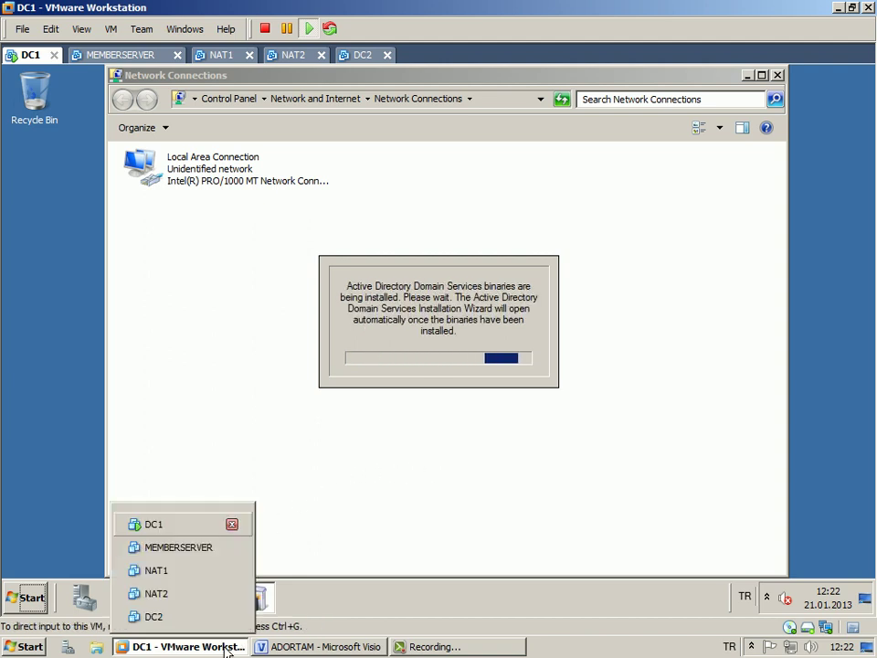
{"action": "left_click", "coordinate": [289, 647]}
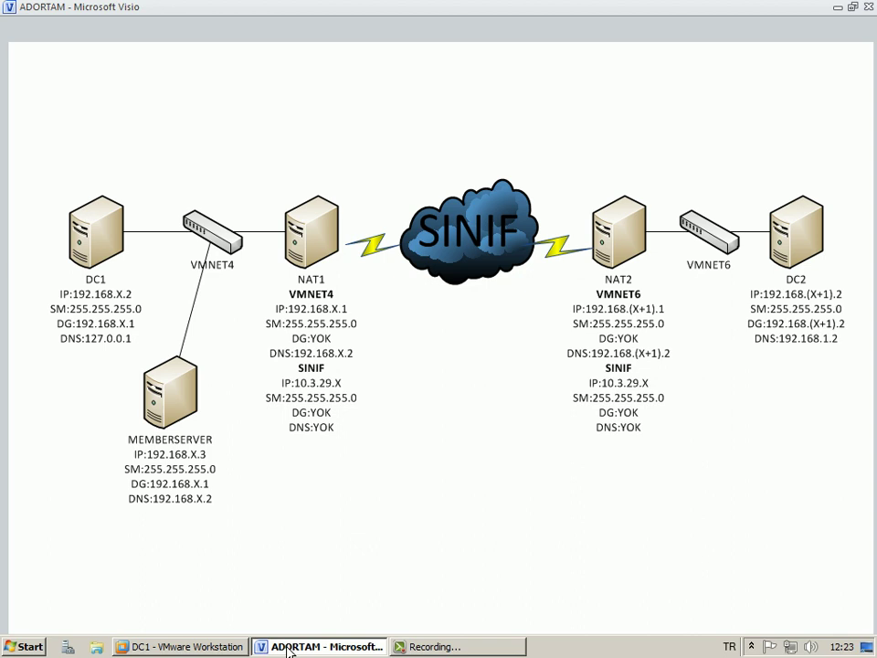
Return from Visio to DC1's VMware Workstation window
{"action": "left_click", "coordinate": [241, 647]}
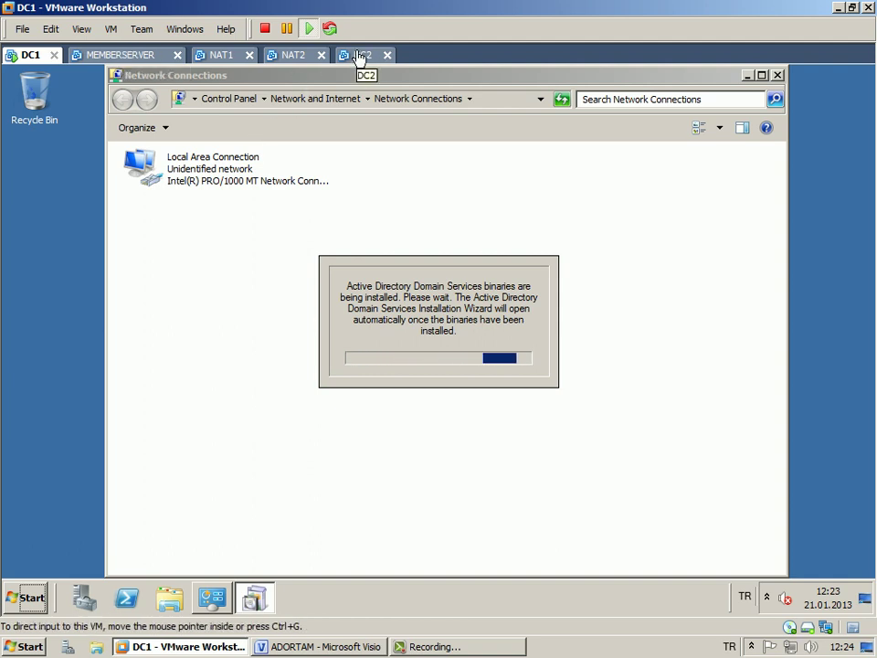
Minimize Network Connections and open the host Task Manager with processes sorted by image name
{"action": "left_click", "coordinate": [747, 76]}
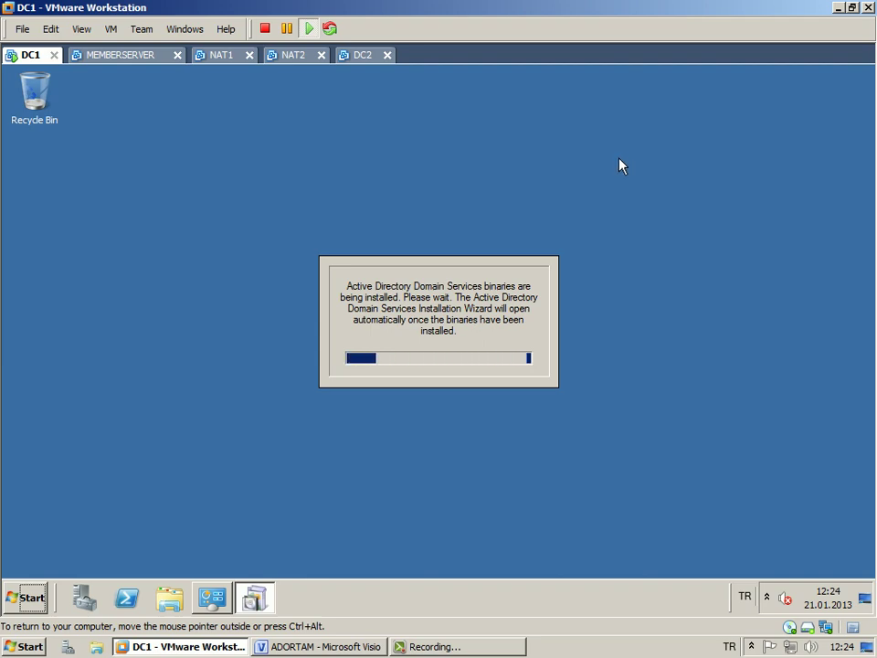
{"action": "right_click", "coordinate": [604, 646]}
{"action": "left_click", "coordinate": [645, 609]}
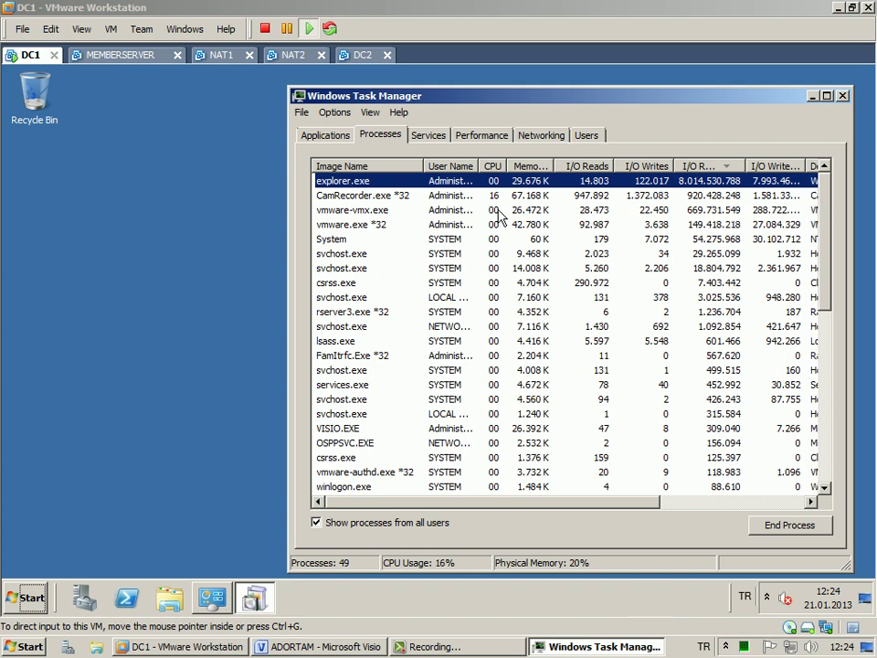
{"action": "left_click", "coordinate": [534, 136]}
{"action": "left_click", "coordinate": [391, 144]}
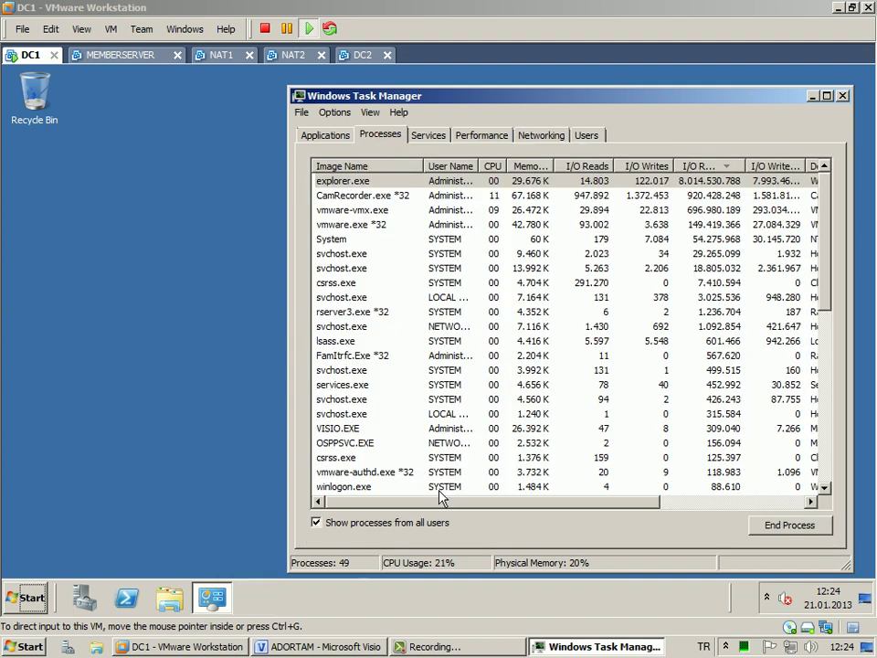
{"action": "left_click", "coordinate": [354, 168]}
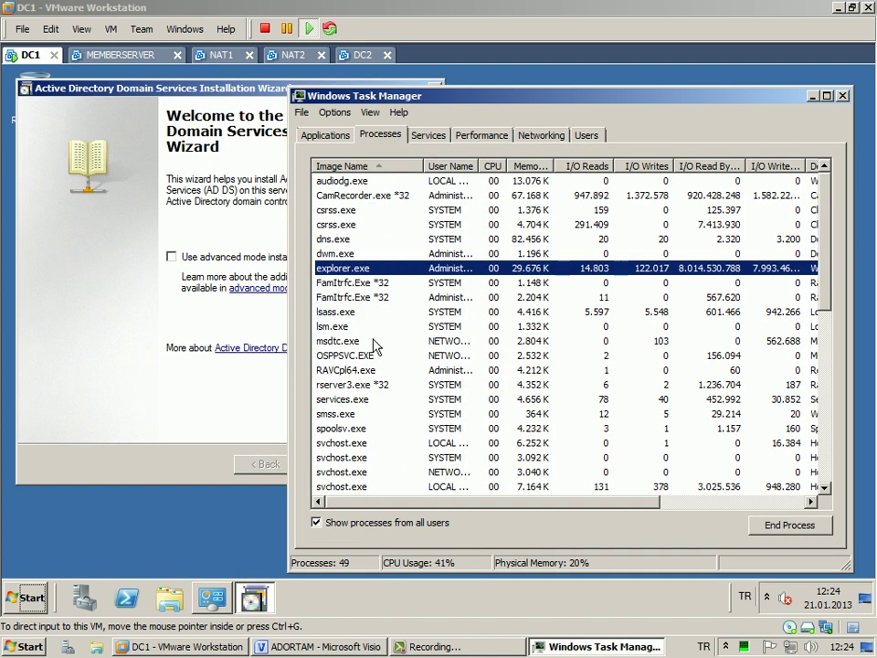
Hide Task Manager and advance the AD DS wizard past the welcome and compatibility pages
{"action": "scroll", "coordinate": [372, 343], "scroll_direction": "down", "scroll_amount": 7}
{"action": "scroll", "coordinate": [372, 343], "scroll_direction": "down", "scroll_amount": 2}
{"action": "left_click", "coordinate": [599, 646]}
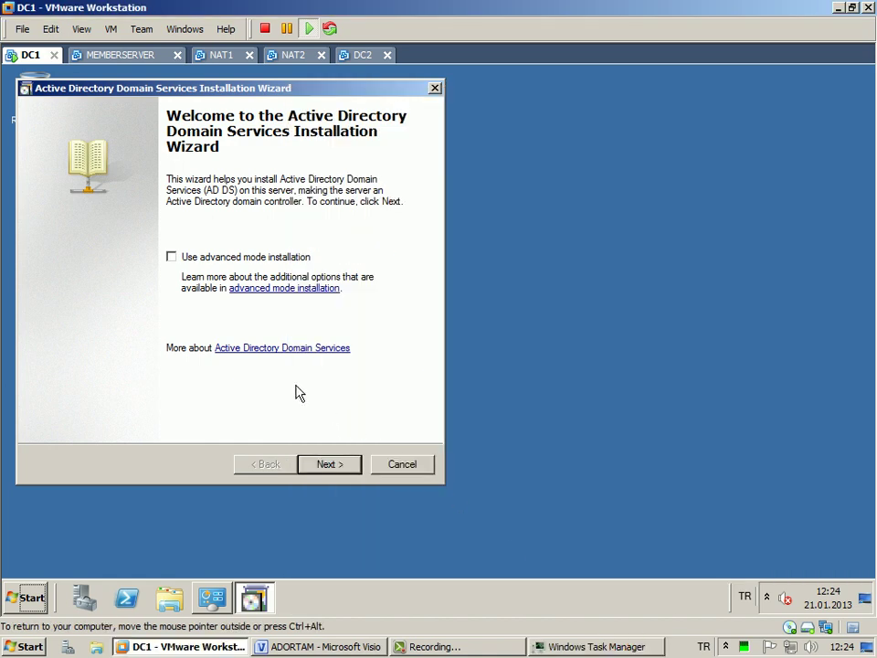
{"action": "left_click_drag", "start_coordinate": [206, 93], "coordinate": [216, 94]}
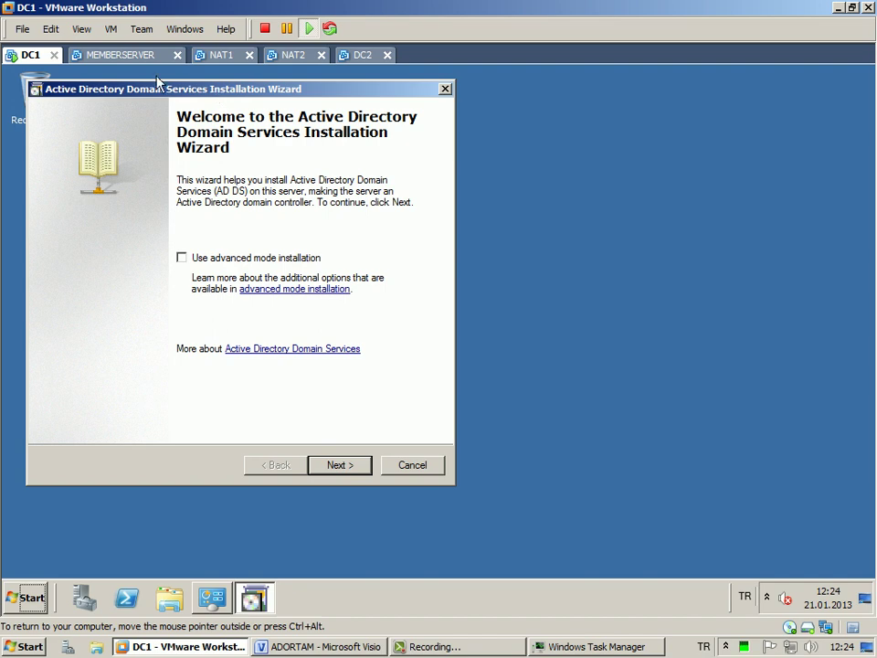
{"action": "left_click", "coordinate": [338, 467]}
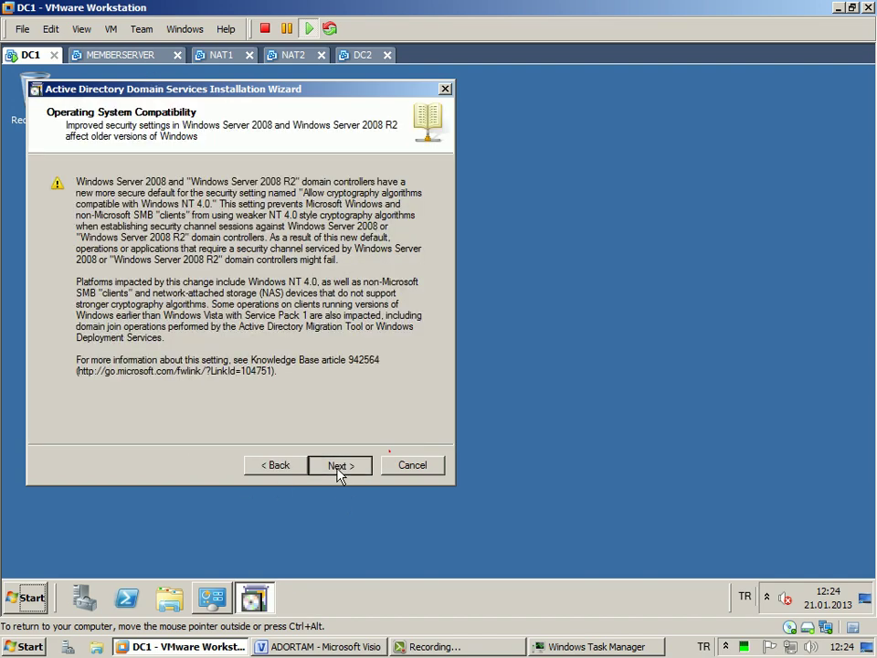
{"action": "left_click", "coordinate": [338, 467]}
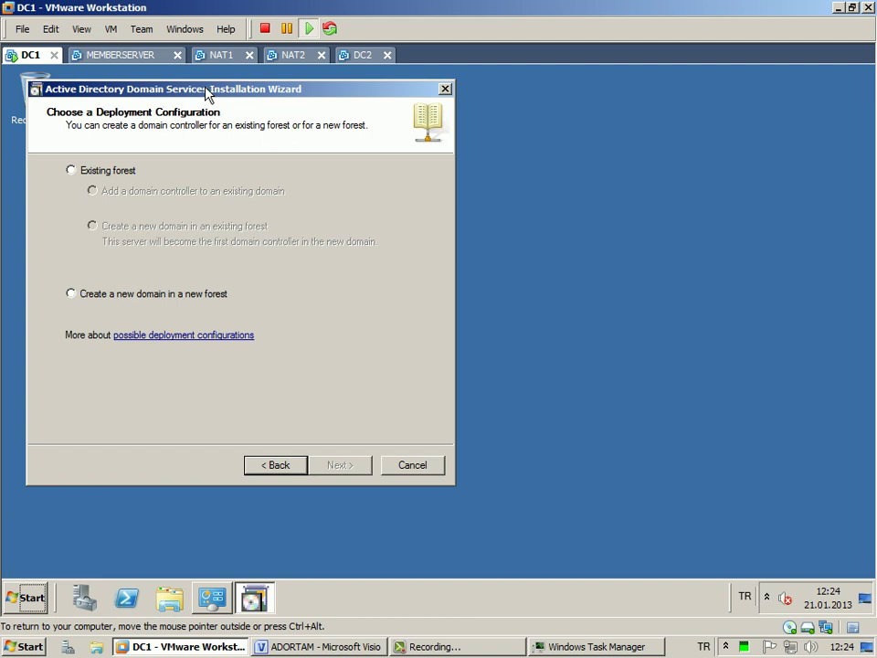
Create a new forest with root domain sahin.com at Windows Server 2003 forest level
{"action": "left_click", "coordinate": [93, 297]}
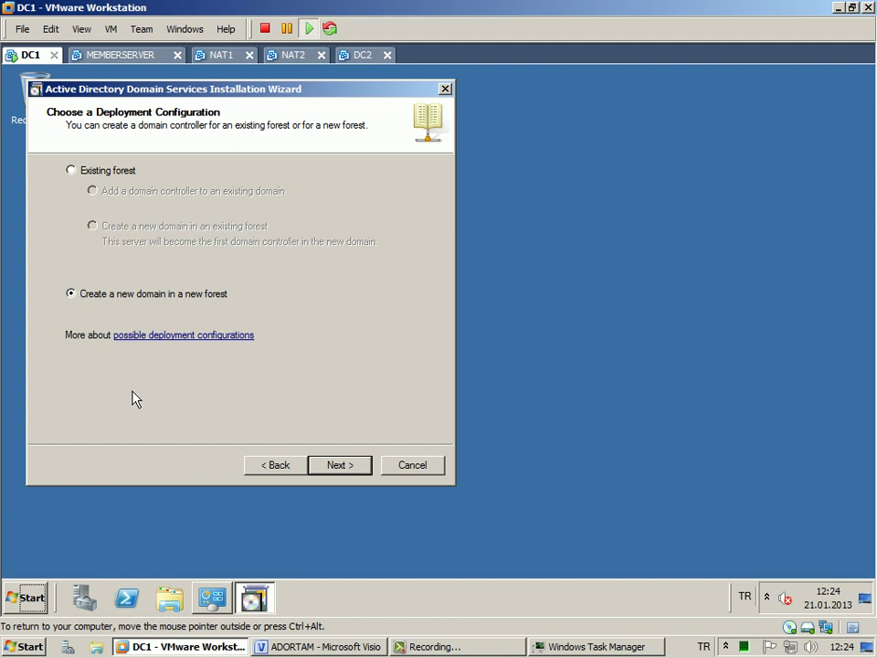
{"action": "left_click", "coordinate": [347, 467]}
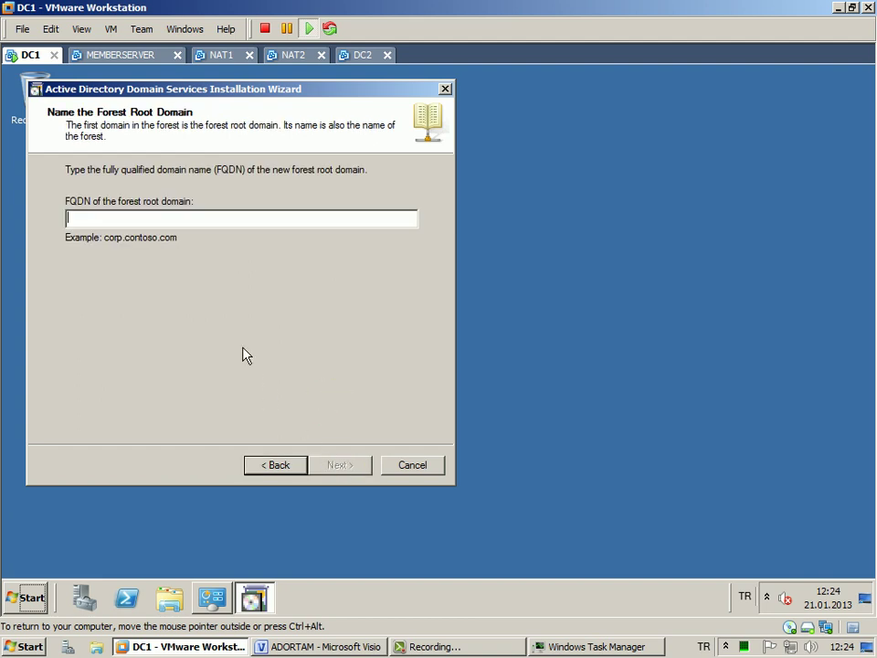
{"action": "left_click", "coordinate": [230, 216]}
{"action": "type", "text": "sahin.com"}
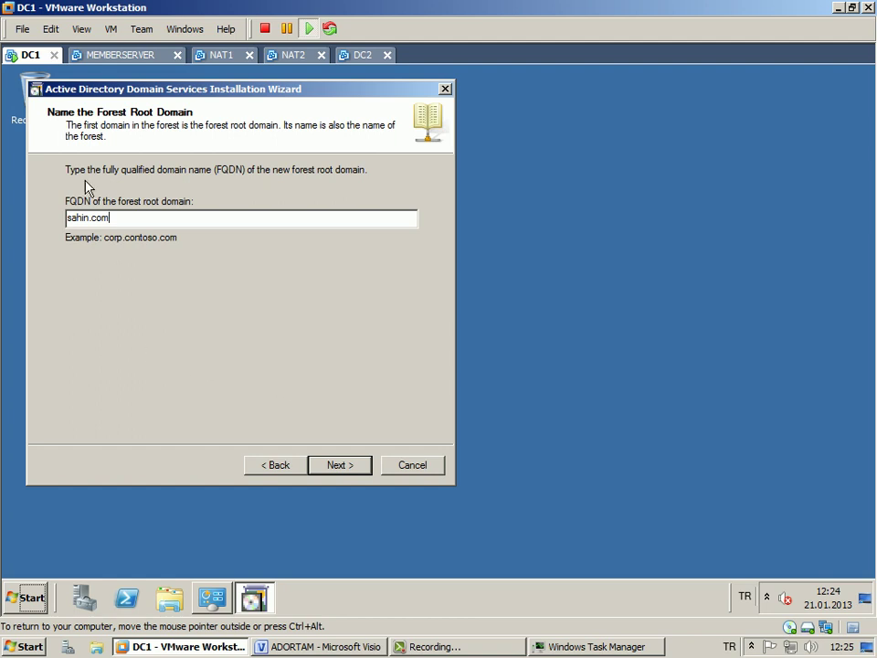
{"action": "left_click", "coordinate": [353, 465]}
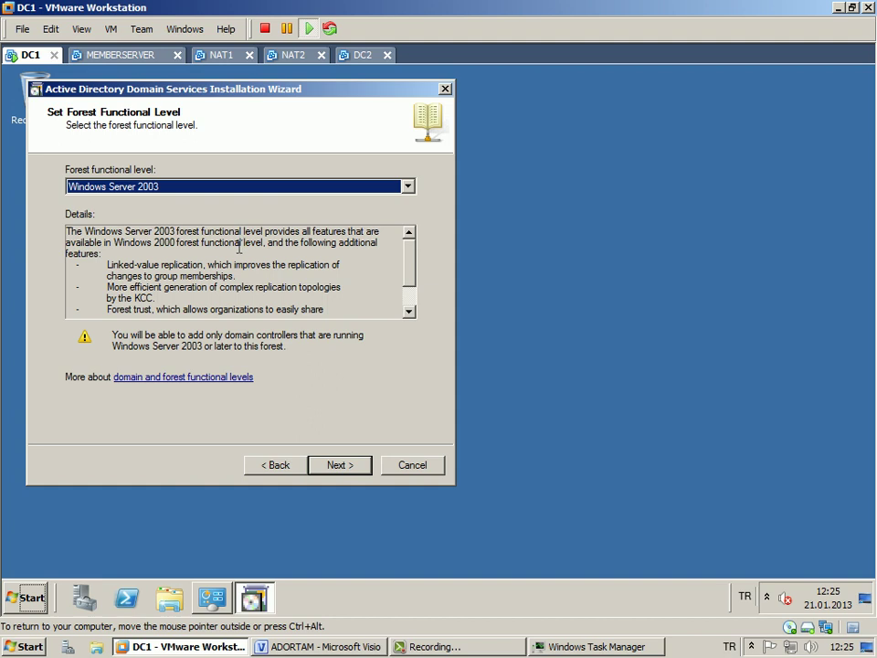
{"action": "left_click", "coordinate": [342, 464]}
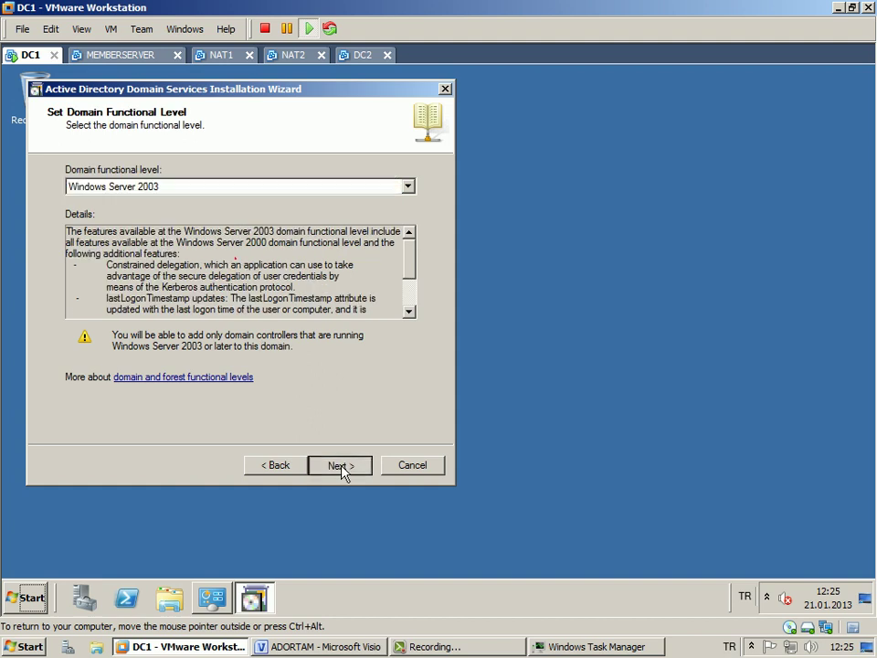
Keep Windows Server 2003 domain level, the DNS server option and default database locations
{"action": "left_click", "coordinate": [341, 466]}
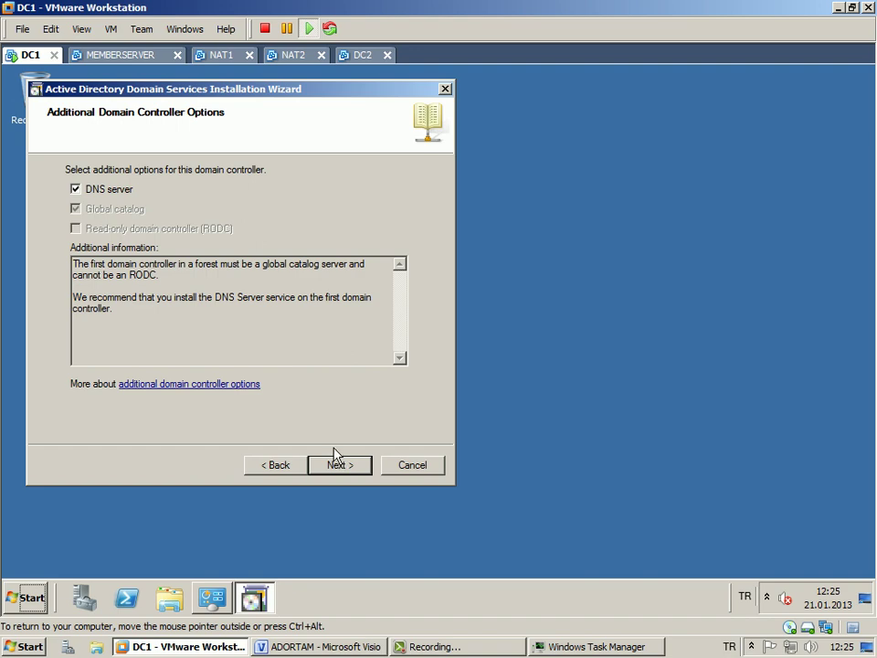
{"action": "left_click", "coordinate": [345, 467]}
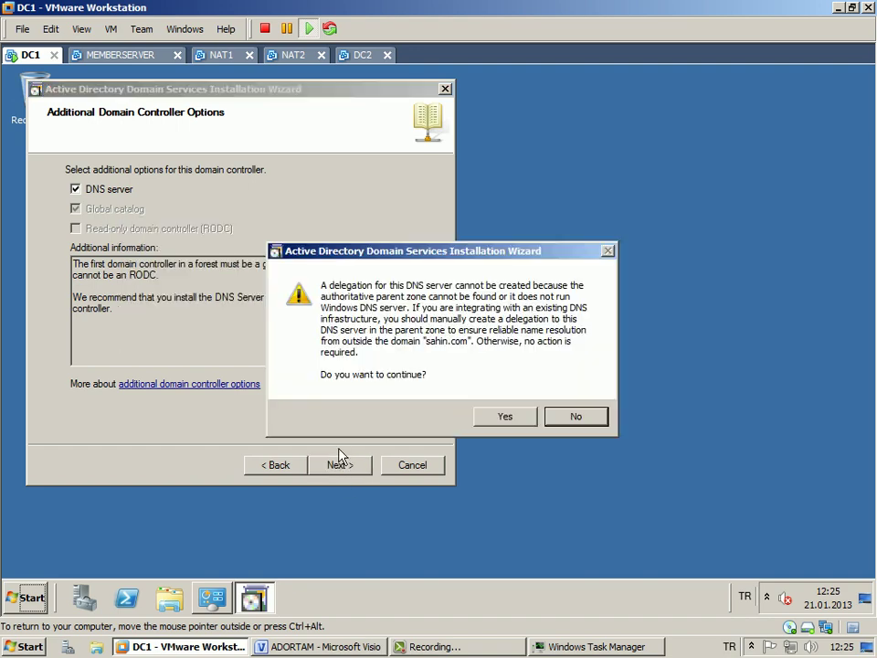
{"action": "left_click", "coordinate": [507, 418]}
{"action": "left_click", "coordinate": [348, 466]}
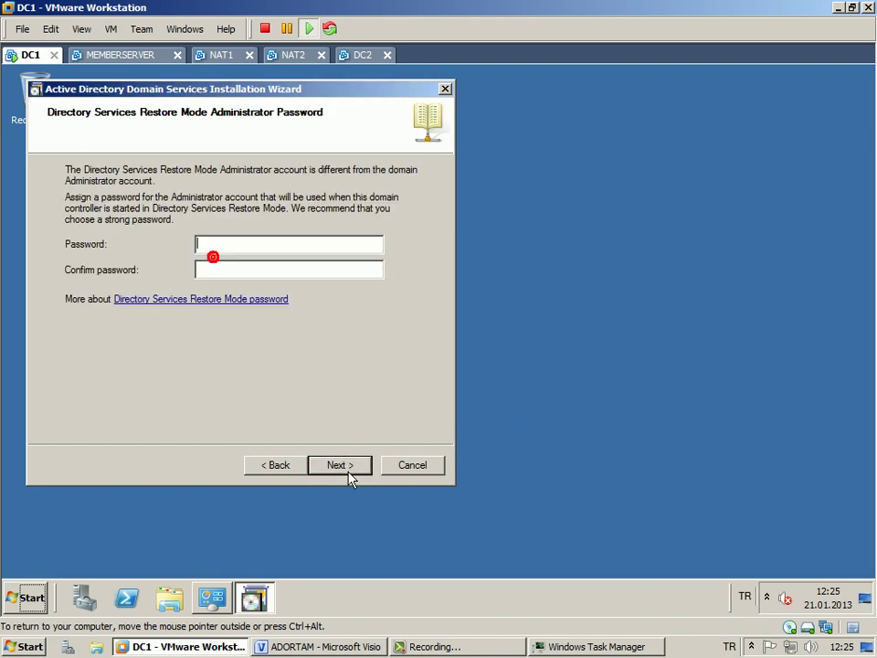
Set the Directory Services Restore Mode password and start installation from the summary
{"action": "type", "text": "•••••••••••••••••"}
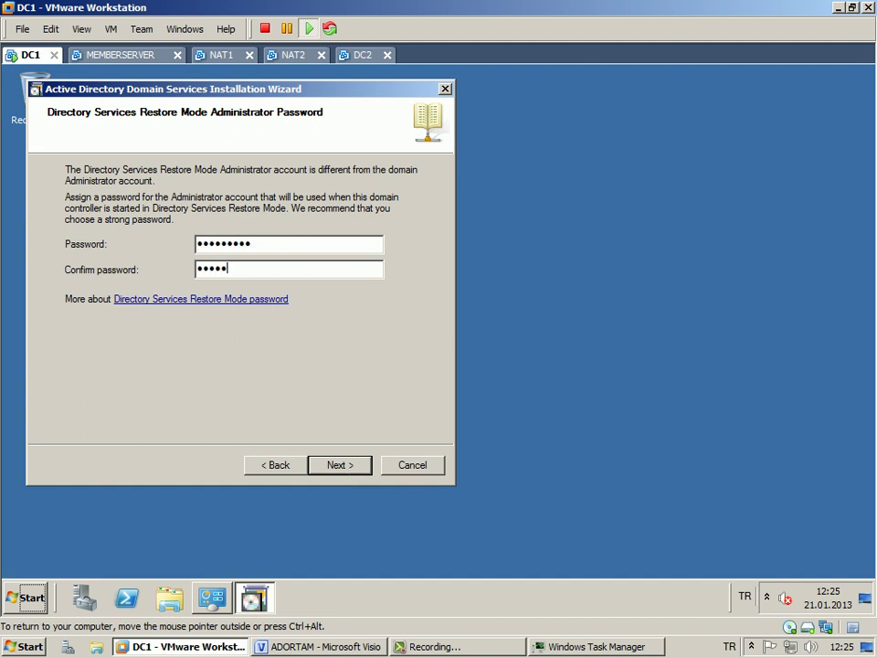
{"action": "left_click", "coordinate": [353, 464]}
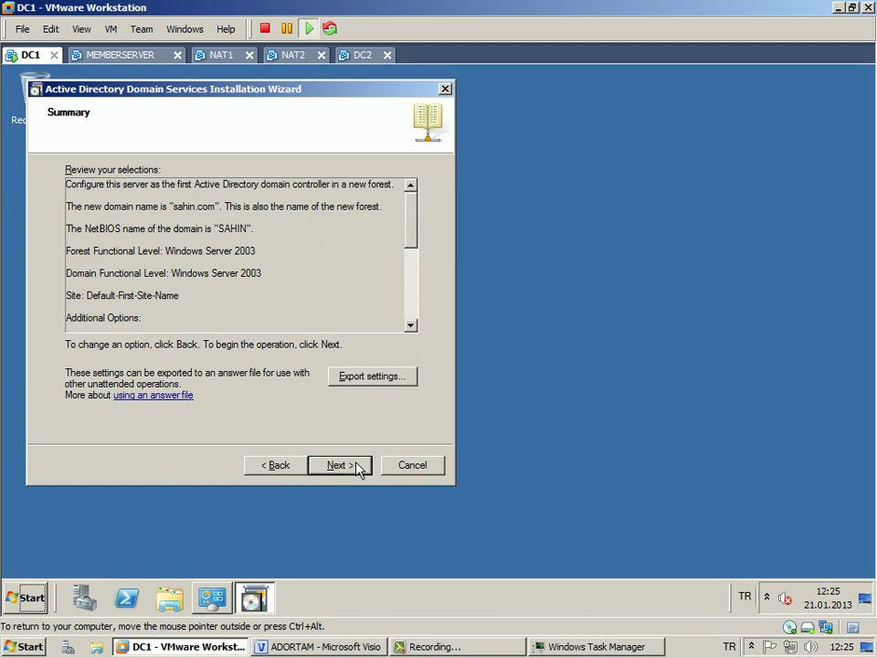
{"action": "left_click", "coordinate": [343, 466]}
Tick 'Reboot on completion' for the running AD DS installation on DC1
{"action": "left_click", "coordinate": [270, 425]}
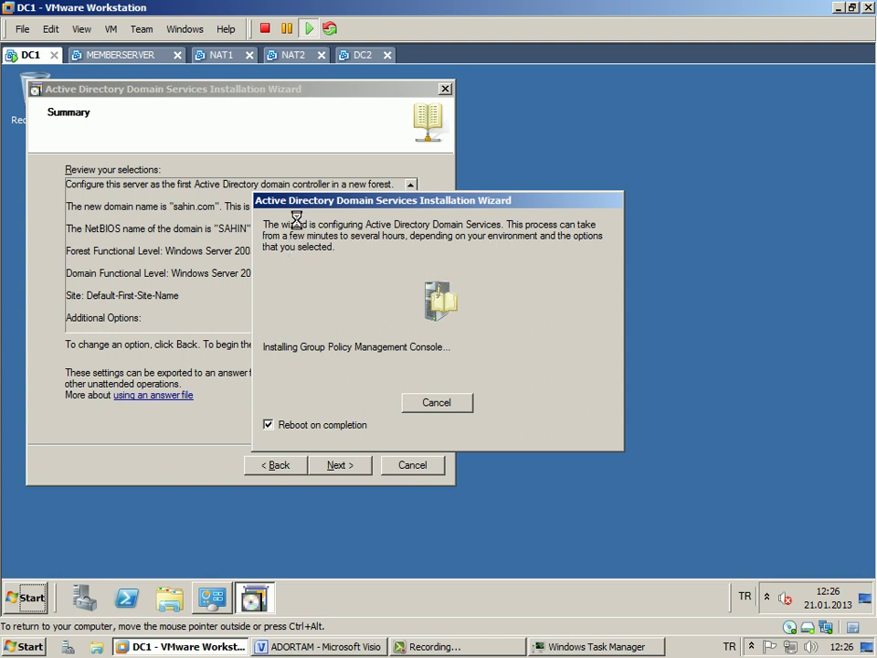
Power on NAT1, checking DC1's AD DS progress in between, and end on NAT1
{"action": "left_click", "coordinate": [219, 55]}
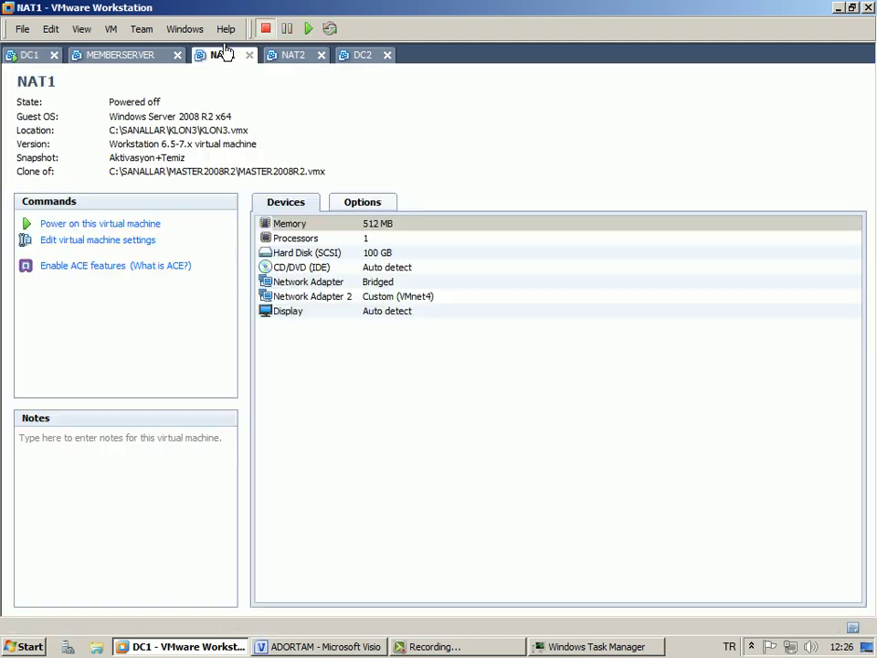
{"action": "left_click", "coordinate": [130, 224]}
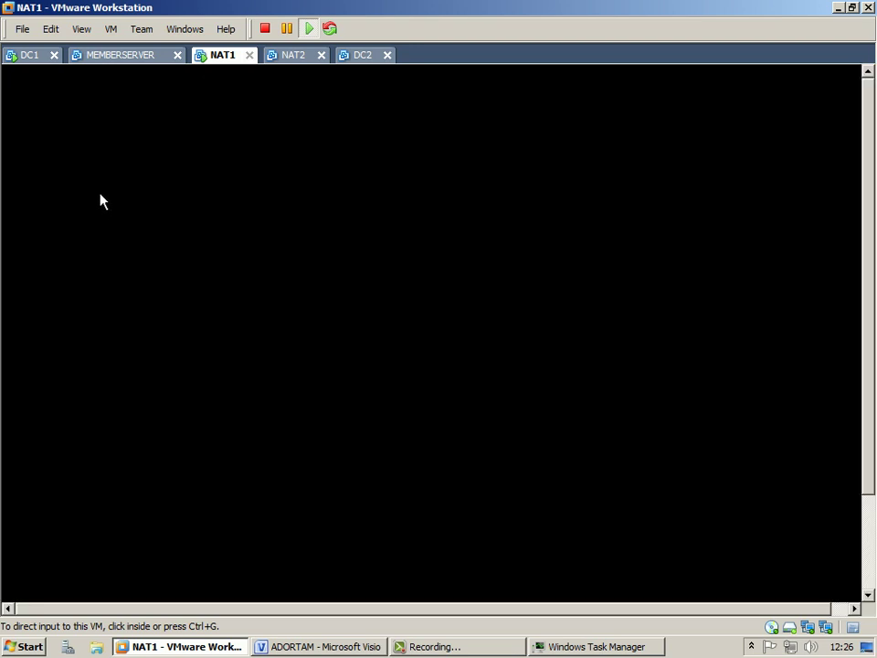
{"action": "left_click", "coordinate": [33, 56]}
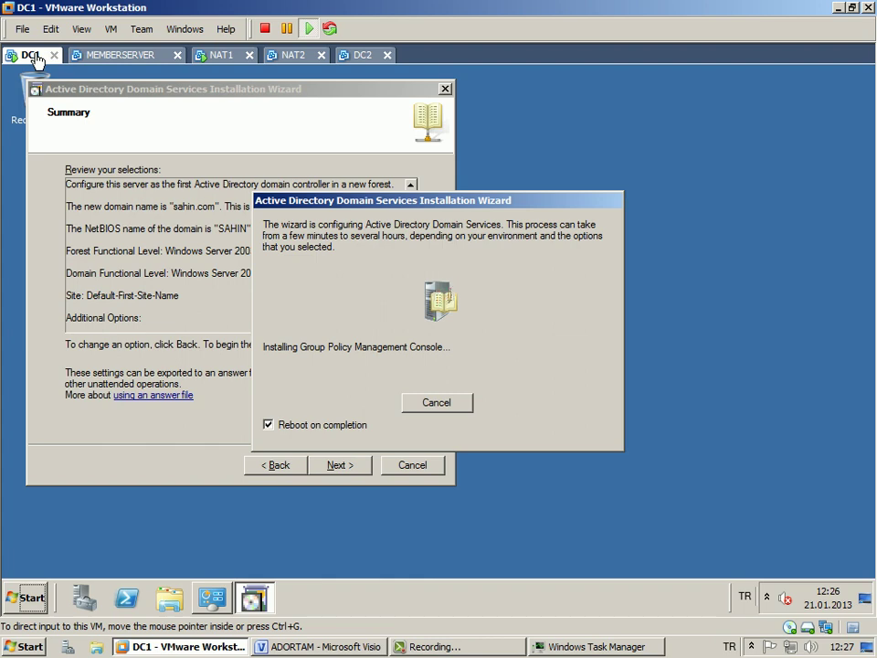
{"action": "left_click", "coordinate": [202, 57]}
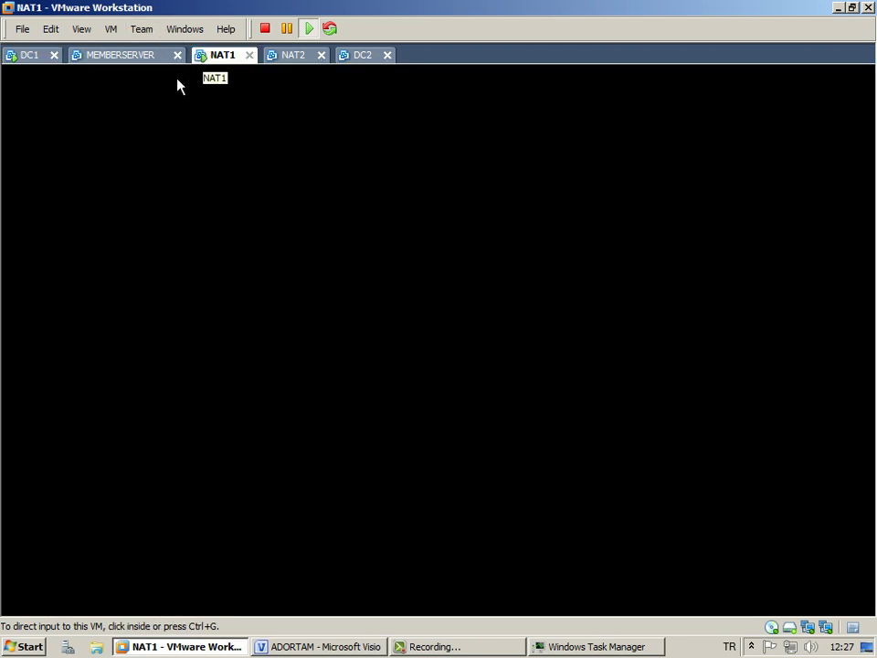
{"action": "left_click", "coordinate": [30, 56]}
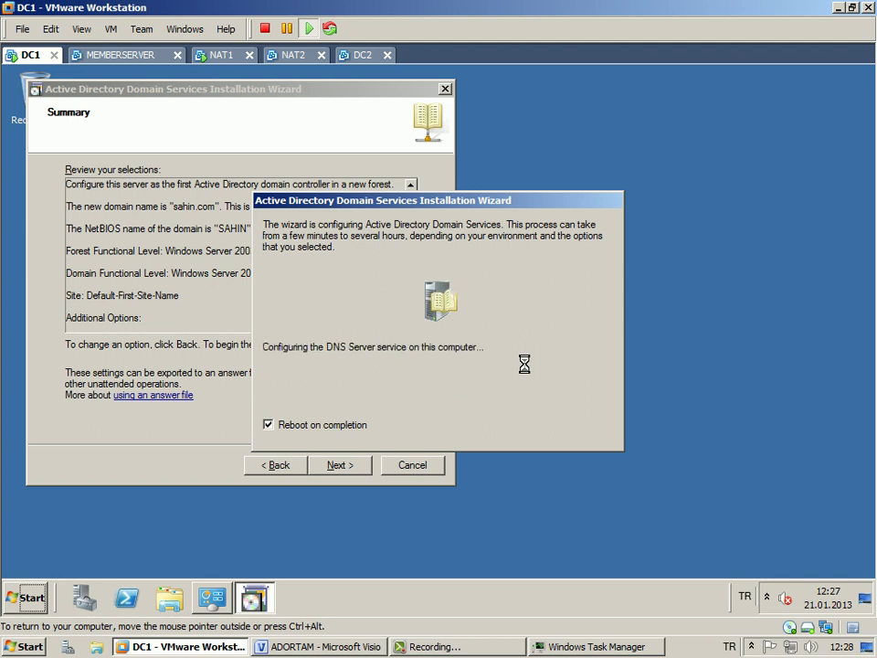
{"action": "left_click", "coordinate": [223, 58]}
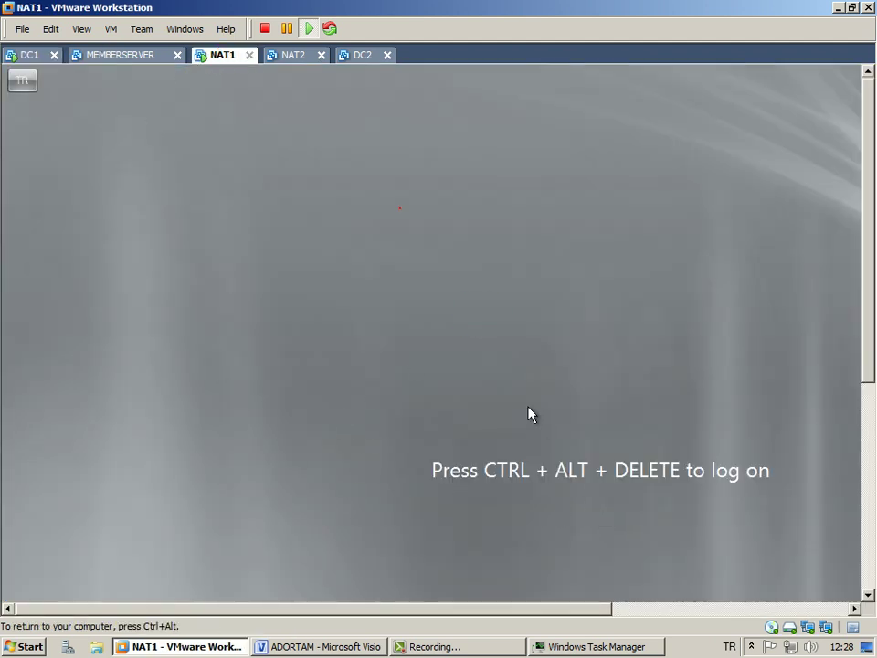
Sign in to NAT1 as Administrator and choose Restart Later on the restart prompt
{"action": "key", "text": "ctrl+alt+Insert"}
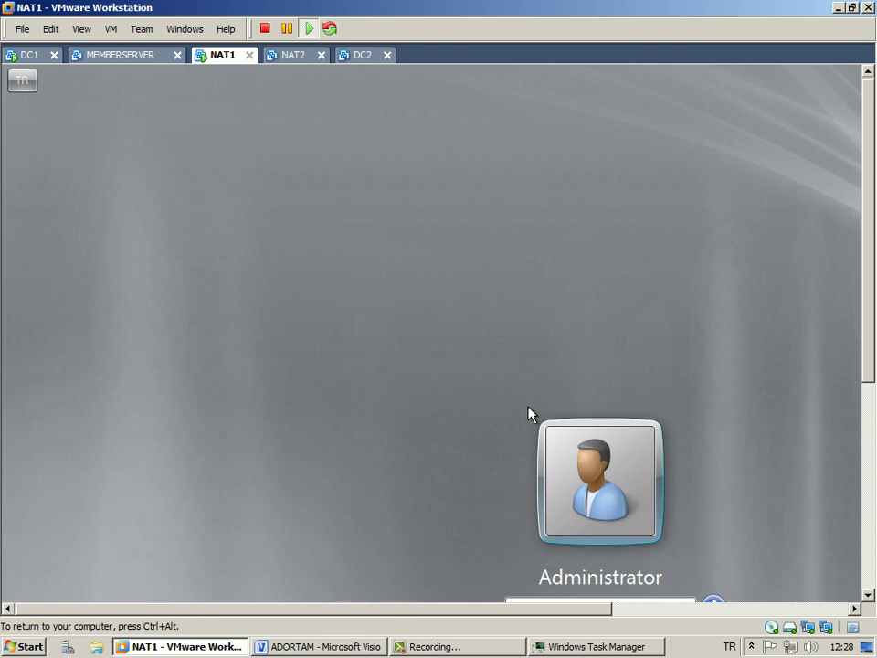
{"action": "key", "text": "Return"}
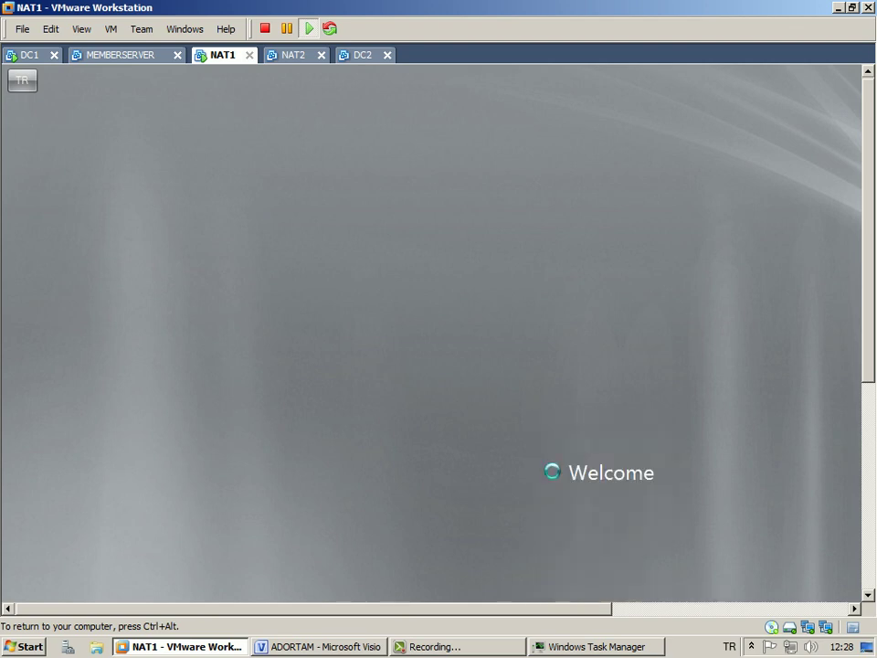
{"action": "key", "text": "ctrl+alt"}
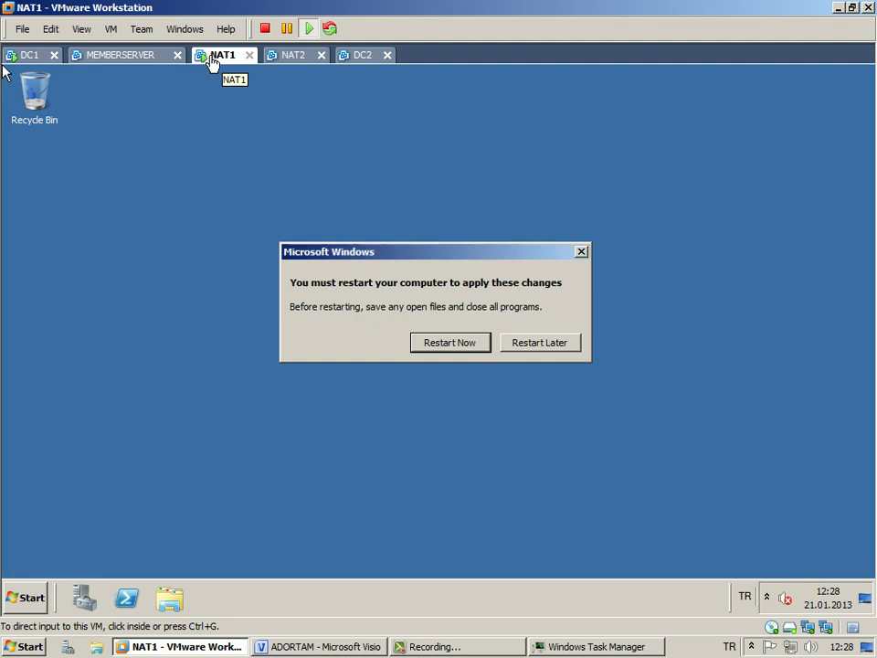
{"action": "left_click", "coordinate": [385, 251]}
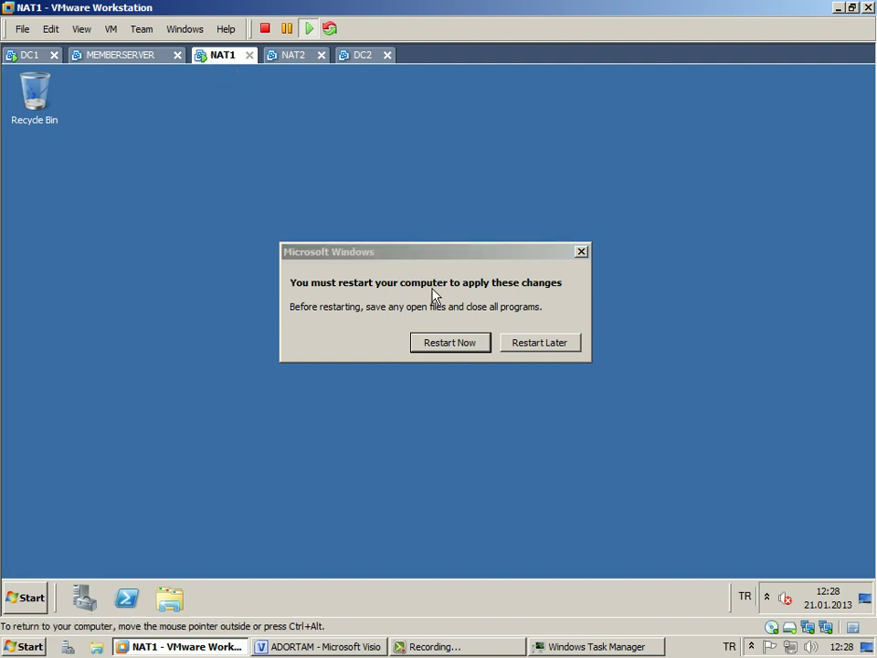
{"action": "left_click", "coordinate": [533, 341]}
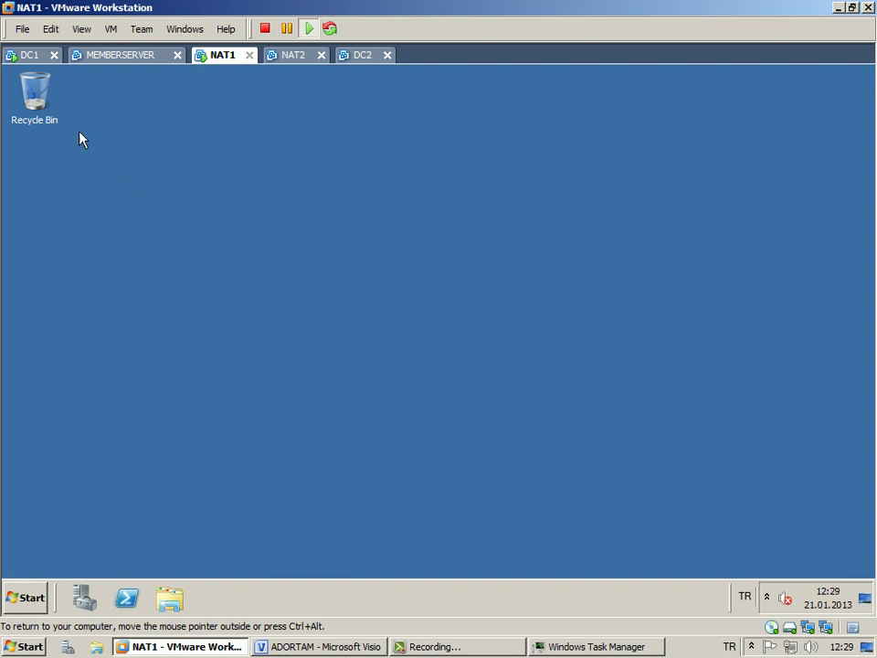
{"action": "left_click", "coordinate": [31, 57]}
{"action": "left_click", "coordinate": [218, 57]}
Run ncpa.cpl on NAT1 to open Network Connections
{"action": "left_click", "coordinate": [29, 595]}
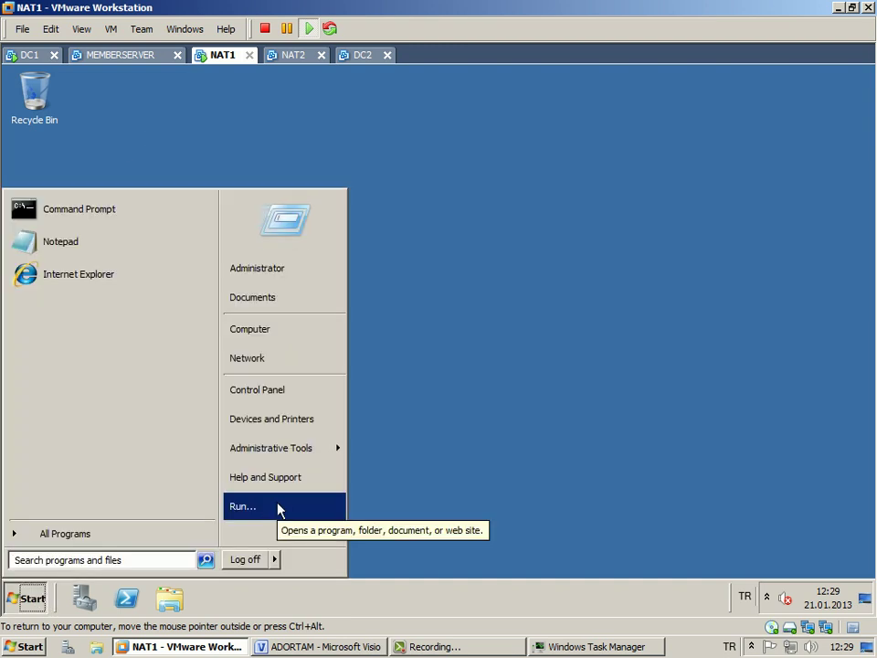
{"action": "left_click", "coordinate": [279, 510]}
{"action": "type", "text": "ncpa.cp"}
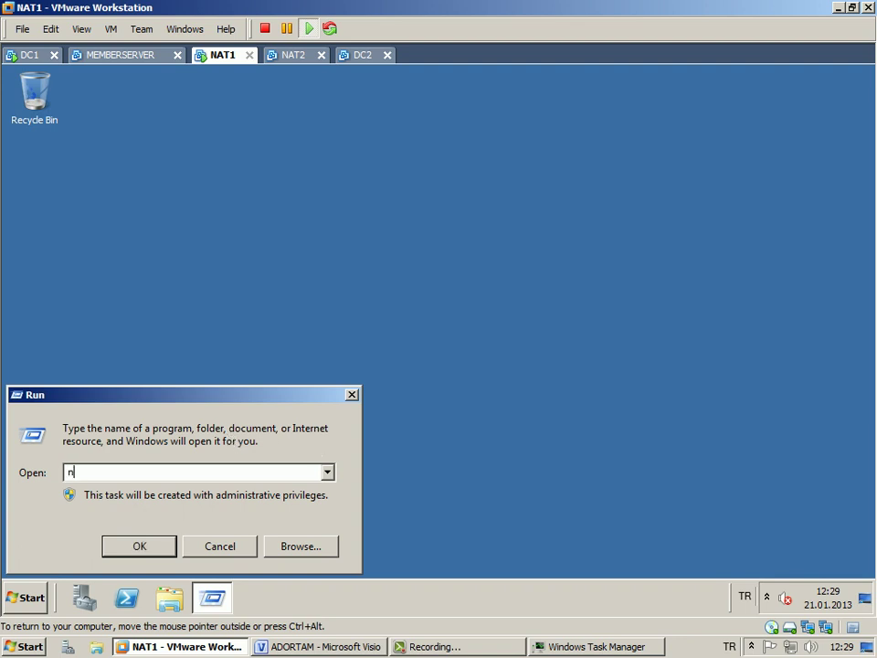
{"action": "type", "text": "l"}
{"action": "key", "text": "Return"}
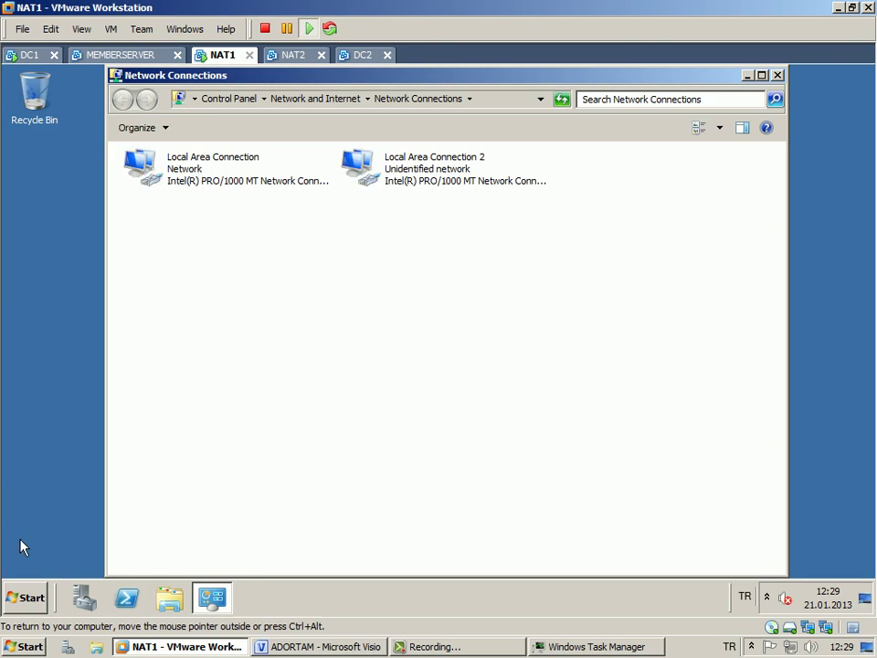
Reopen the Run box to show the ncpa.cpl command, then cancel it
{"action": "left_click", "coordinate": [25, 597]}
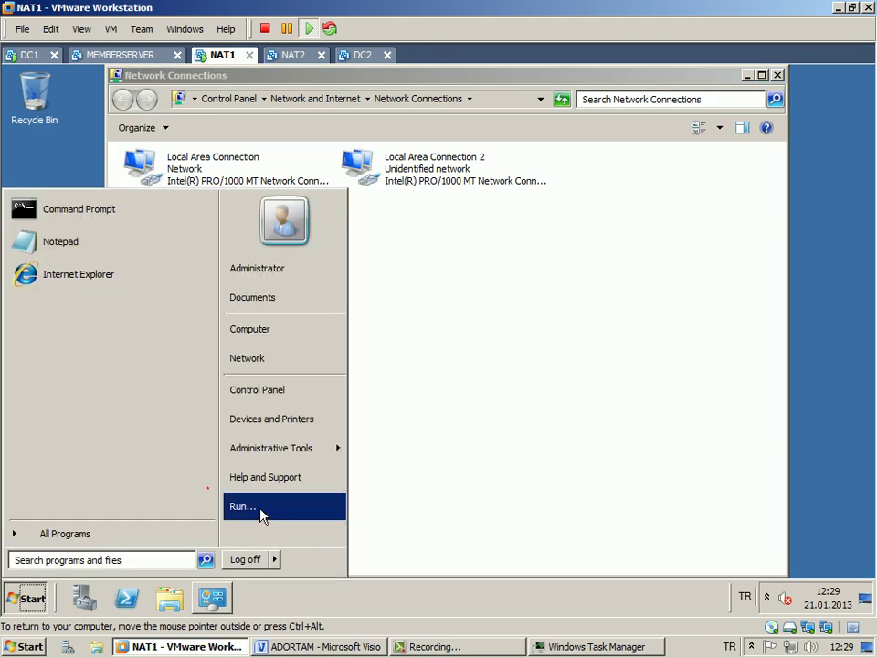
{"action": "left_click", "coordinate": [260, 515]}
{"action": "left_click_drag", "start_coordinate": [250, 393], "coordinate": [343, 233]}
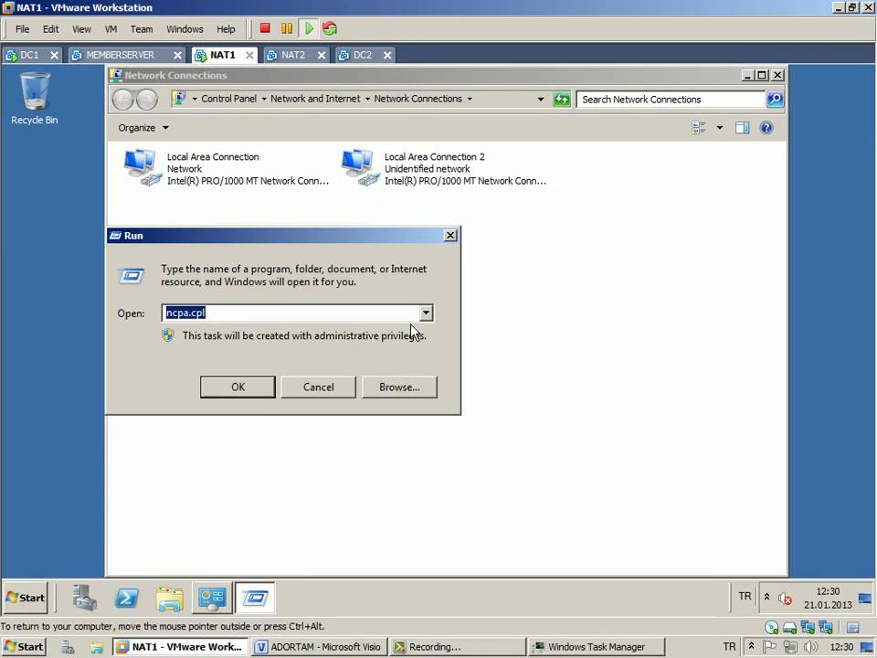
{"action": "left_click", "coordinate": [327, 386]}
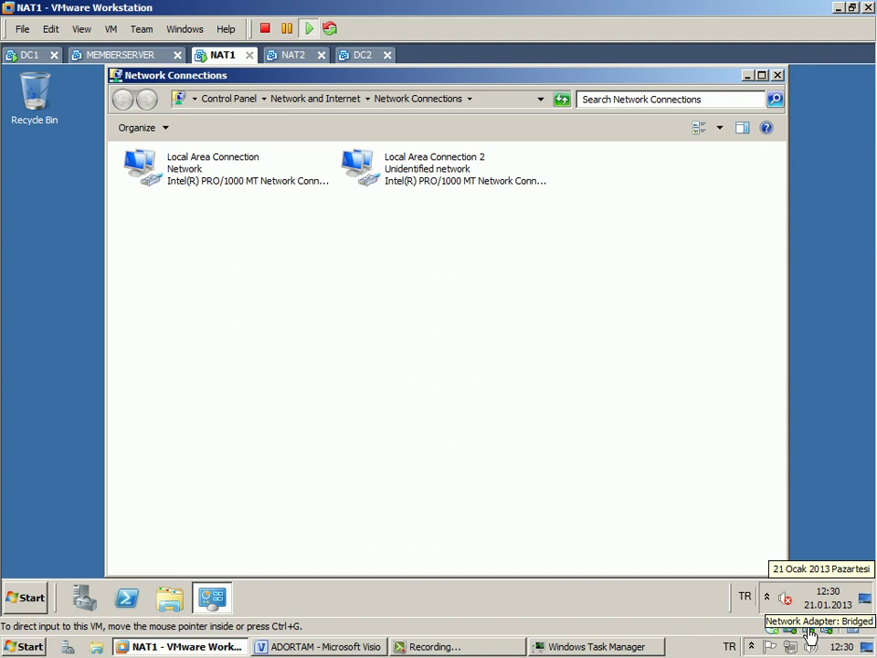
Disconnect NAT1's first VM network adapter and rename Local Area Connection to SINIF
{"action": "right_click", "coordinate": [808, 632]}
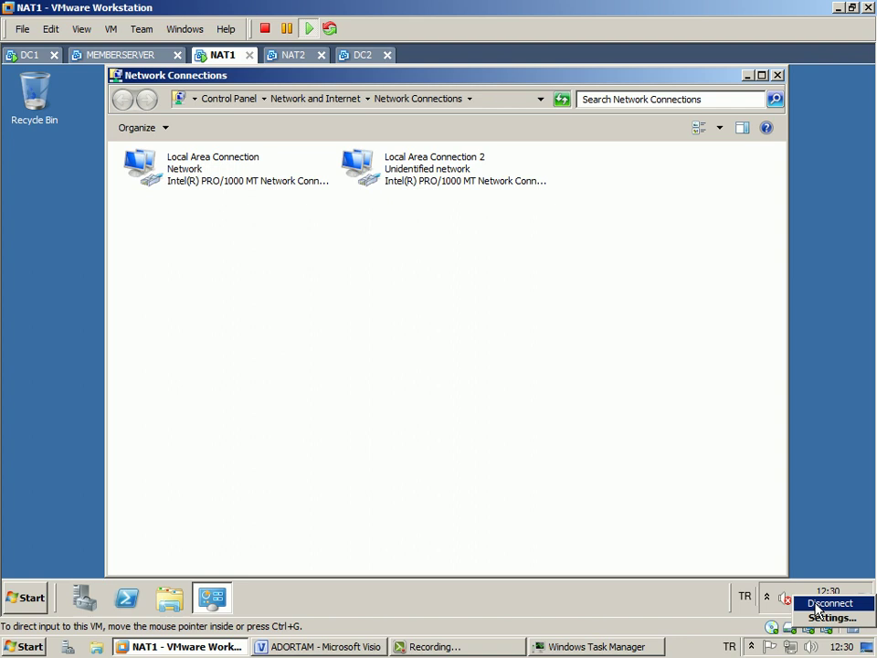
{"action": "left_click", "coordinate": [816, 604]}
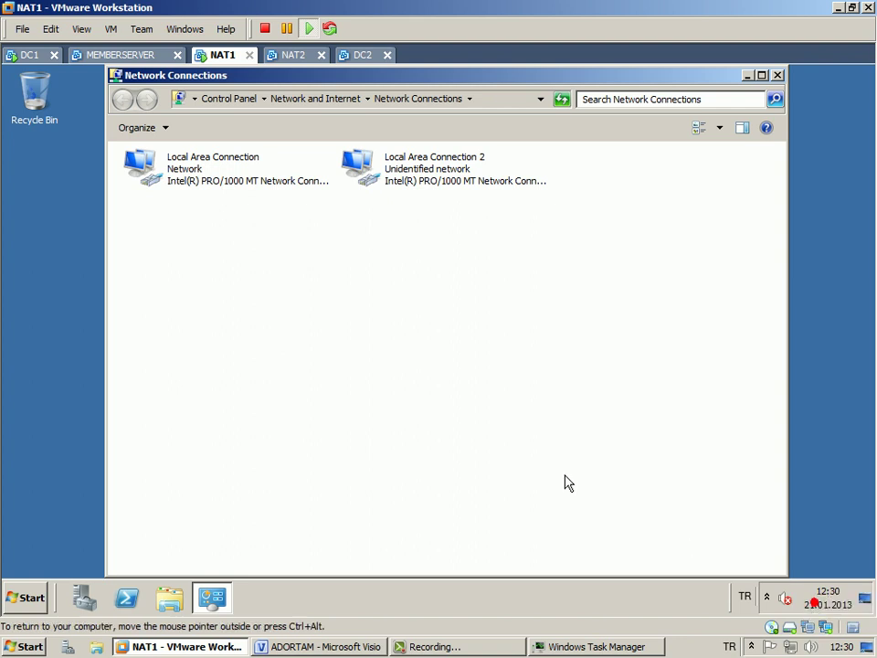
{"action": "left_click", "coordinate": [211, 173]}
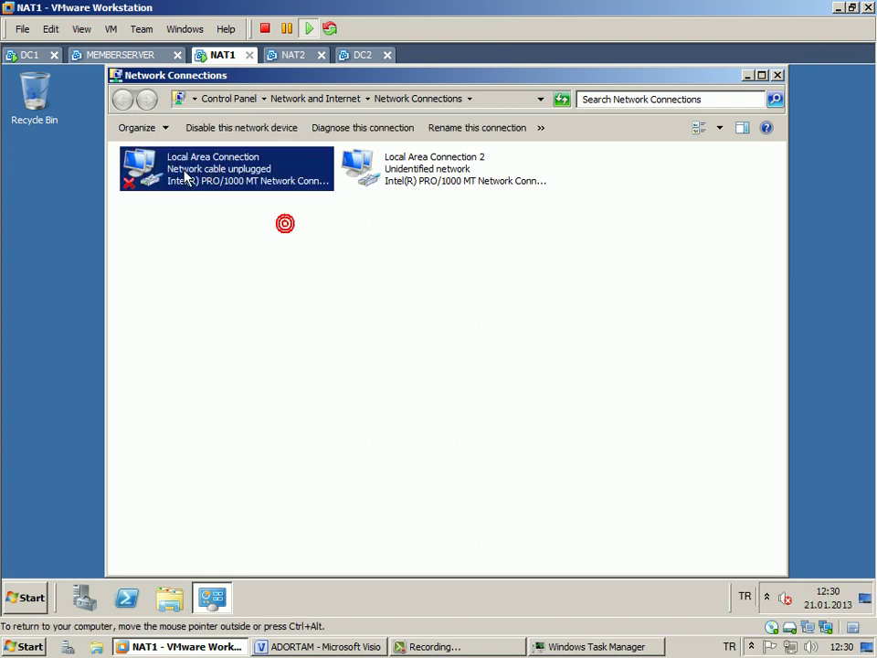
{"action": "right_click", "coordinate": [234, 172]}
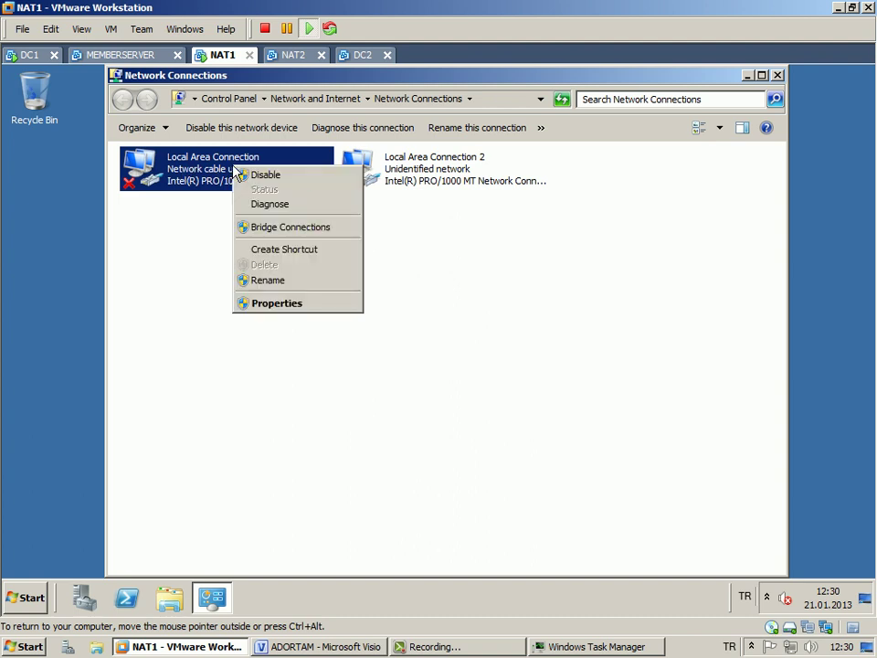
{"action": "left_click", "coordinate": [296, 286]}
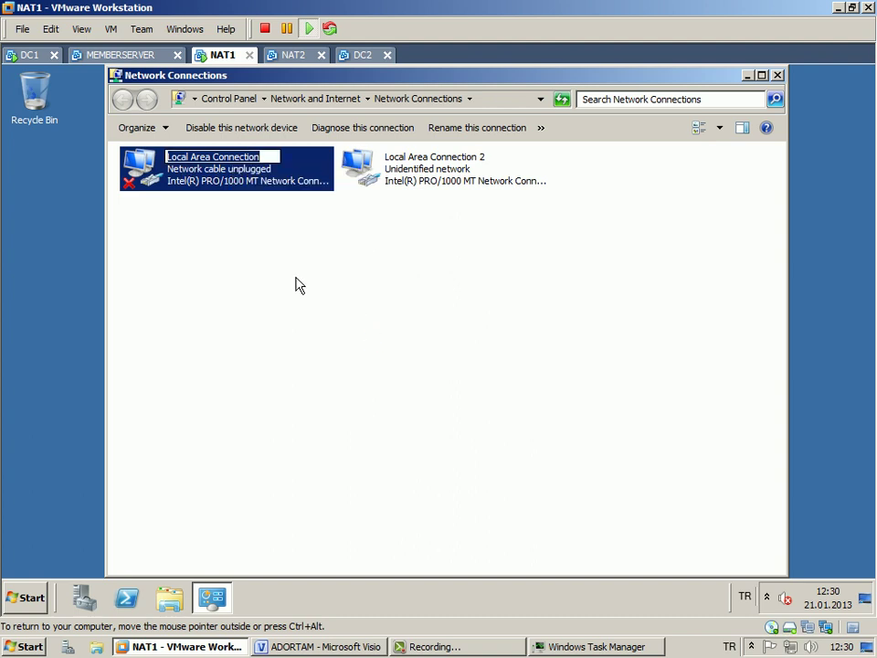
{"action": "type", "text": "SINIF"}
{"action": "key", "text": "Return"}
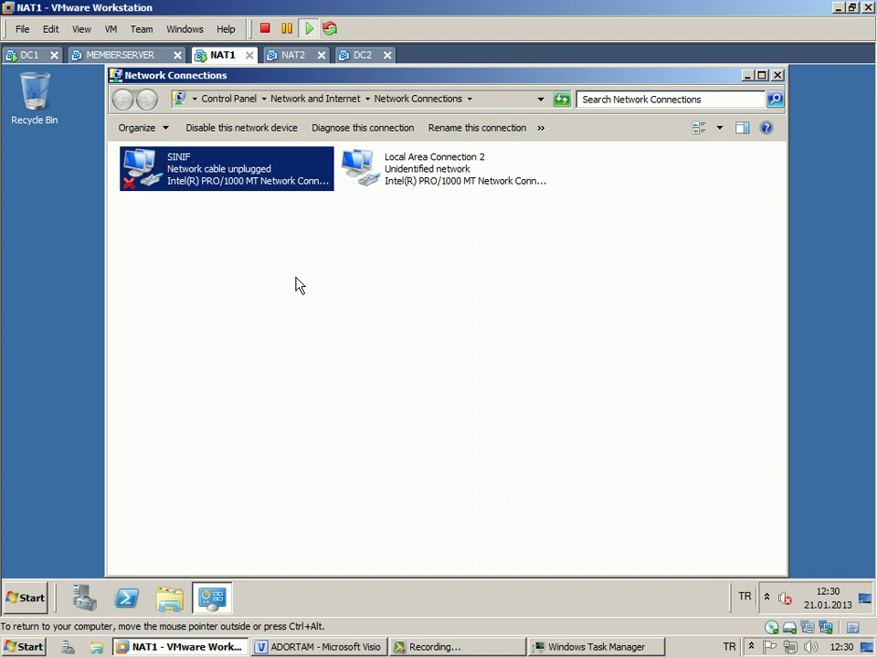
Rename Local Area Connection 2 to VMNET4
{"action": "key", "text": "Right"}
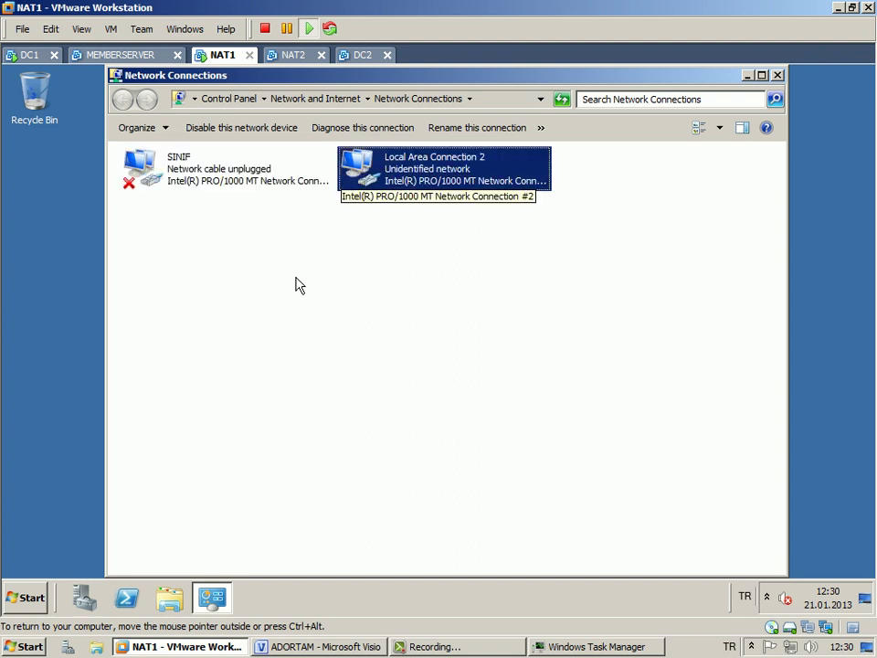
{"action": "right_click", "coordinate": [445, 174]}
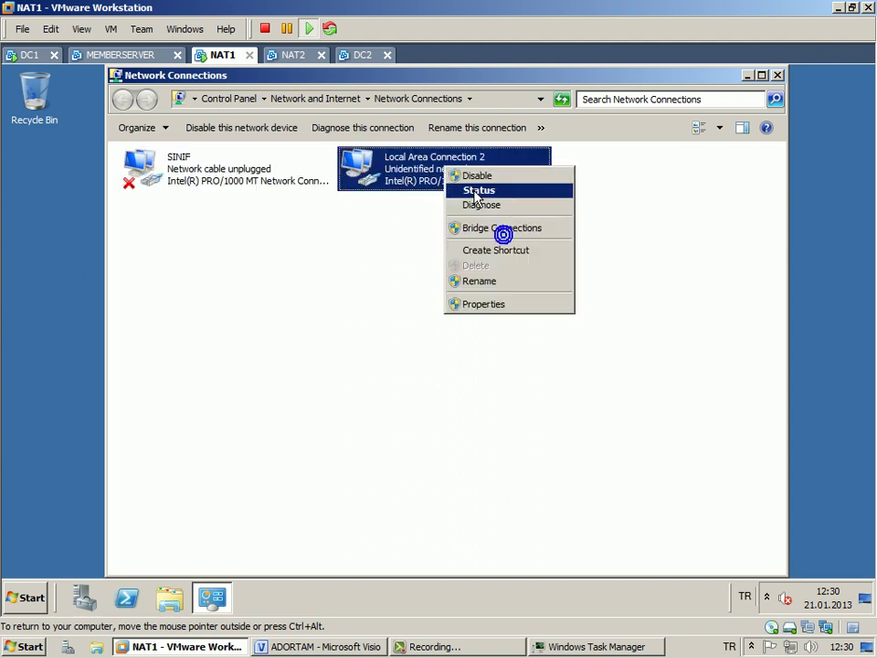
{"action": "left_click", "coordinate": [495, 284]}
{"action": "type", "text": "VMNET4"}
{"action": "key", "text": "Return"}
{"action": "left_click", "coordinate": [570, 452]}
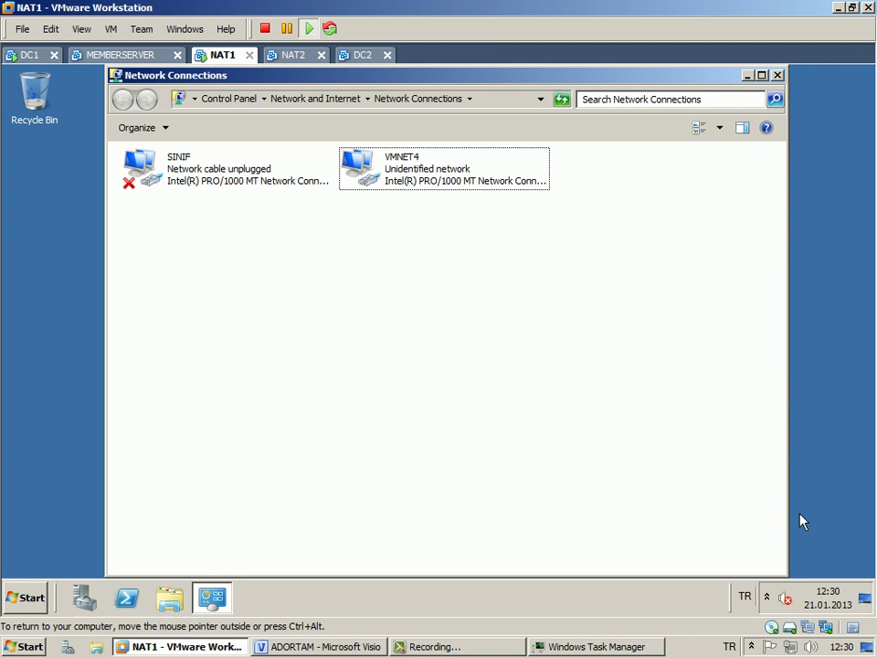
Reconnect NAT1's first VM network adapter from the status bar
{"action": "left_click", "coordinate": [807, 626]}
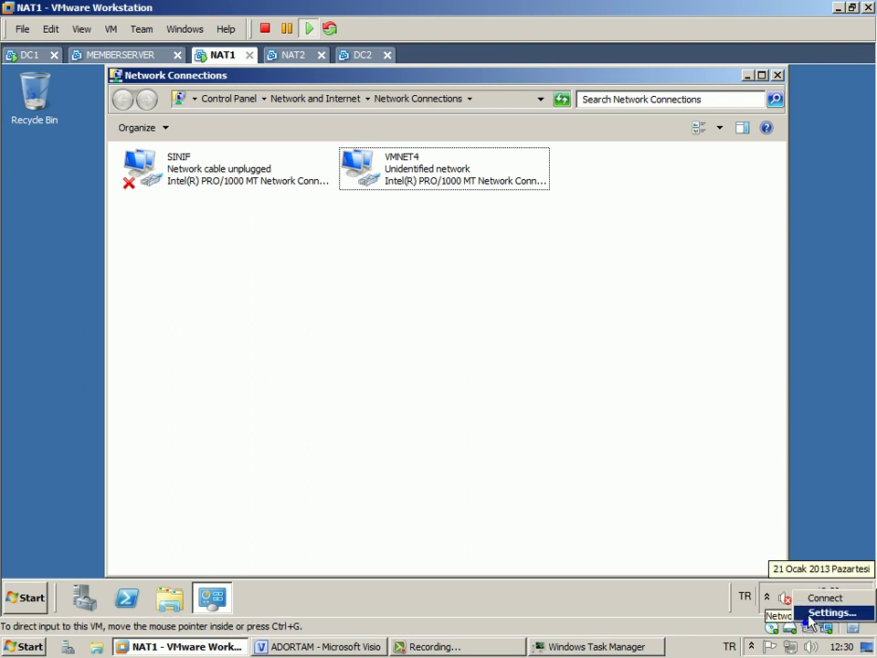
{"action": "left_click", "coordinate": [816, 599]}
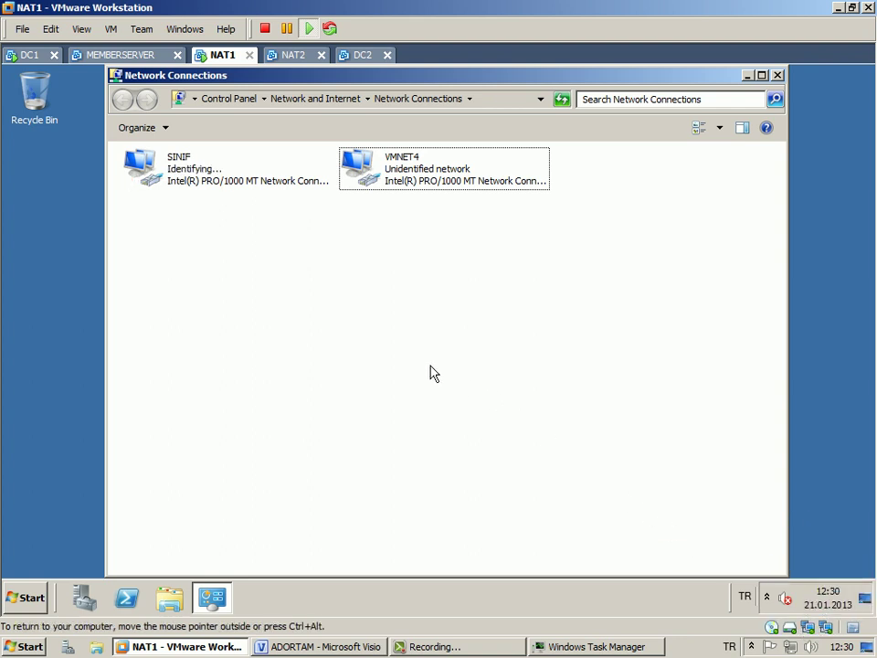
{"action": "left_click_drag", "start_coordinate": [330, 77], "coordinate": [309, 78]}
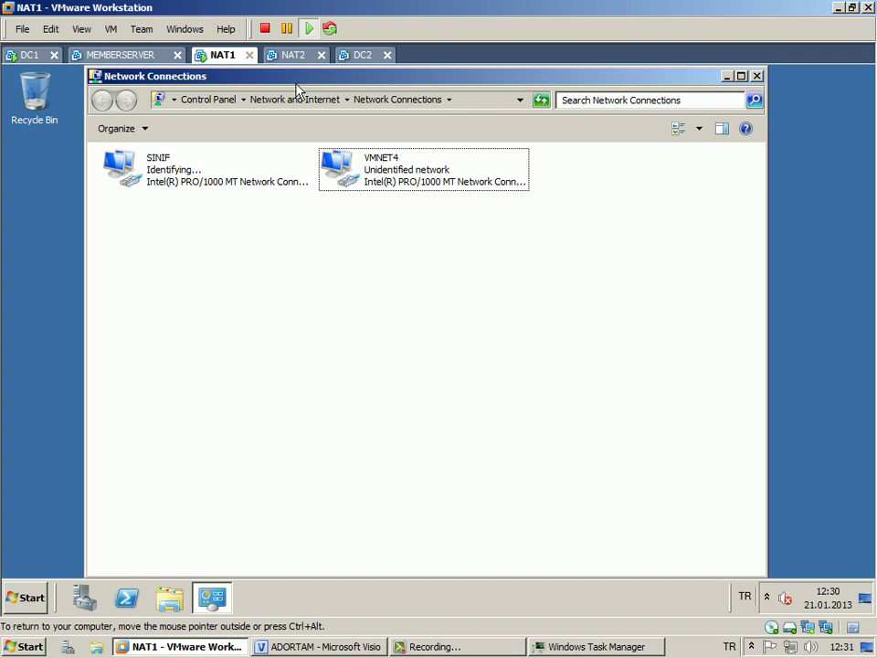
Enter static IPv4 192.168.240.1 with mask 255.255.255.0 in VMNET4's IPv4 properties
{"action": "double_click", "coordinate": [347, 177]}
{"action": "left_click", "coordinate": [340, 469]}
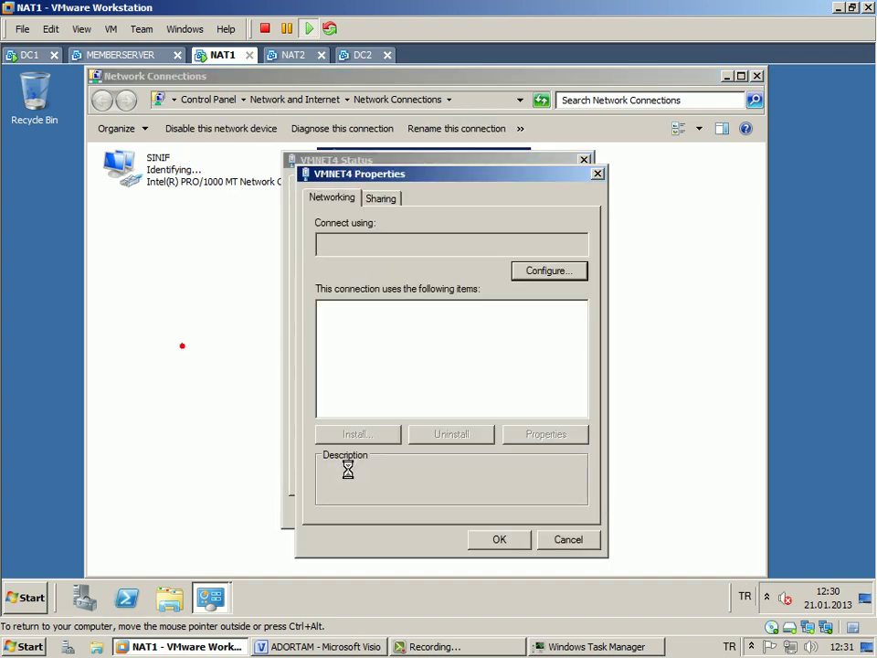
{"action": "double_click", "coordinate": [438, 369]}
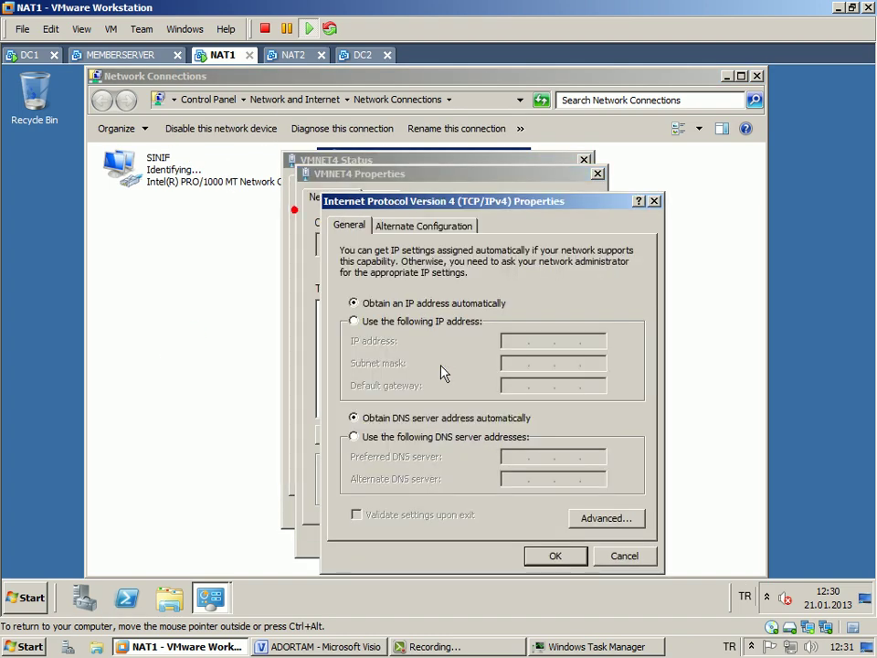
{"action": "left_click", "coordinate": [467, 323]}
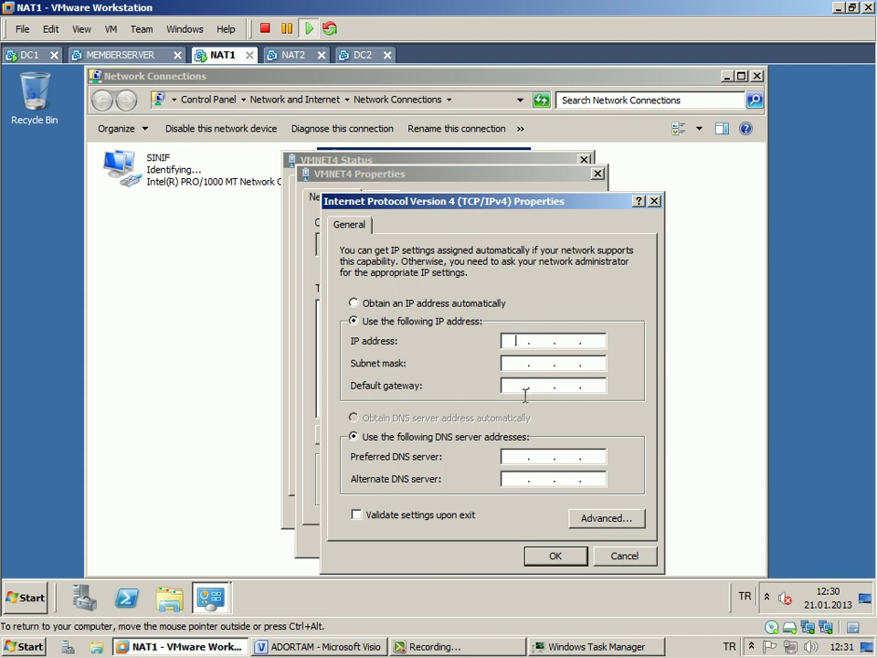
{"action": "type", "text": "192 . 168 . 240 . 1"}
{"action": "key", "text": "Tab"}
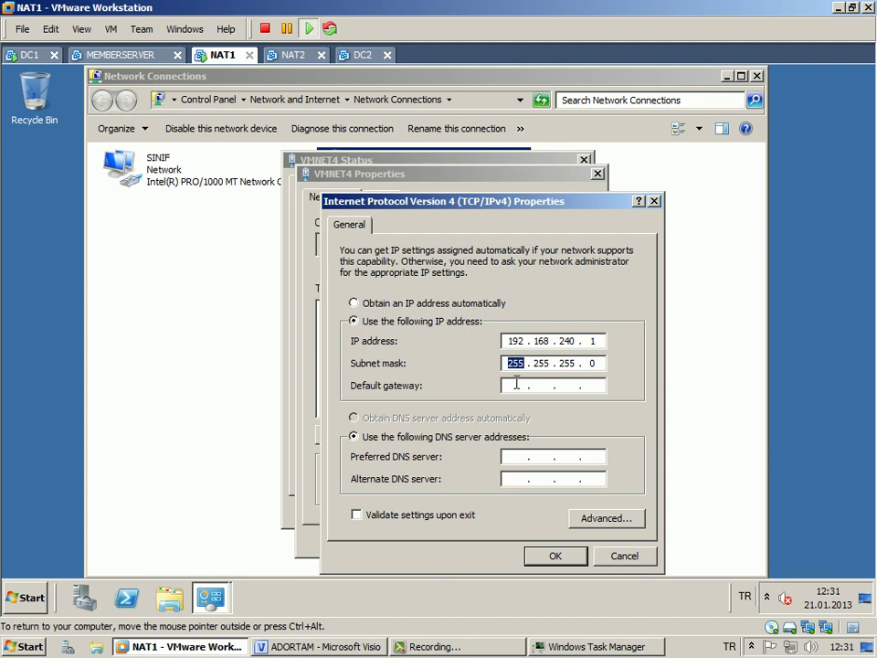
Check the ADORTAM network diagram, then confirm and close the VMNET4 dialogs
{"action": "left_click", "coordinate": [346, 647]}
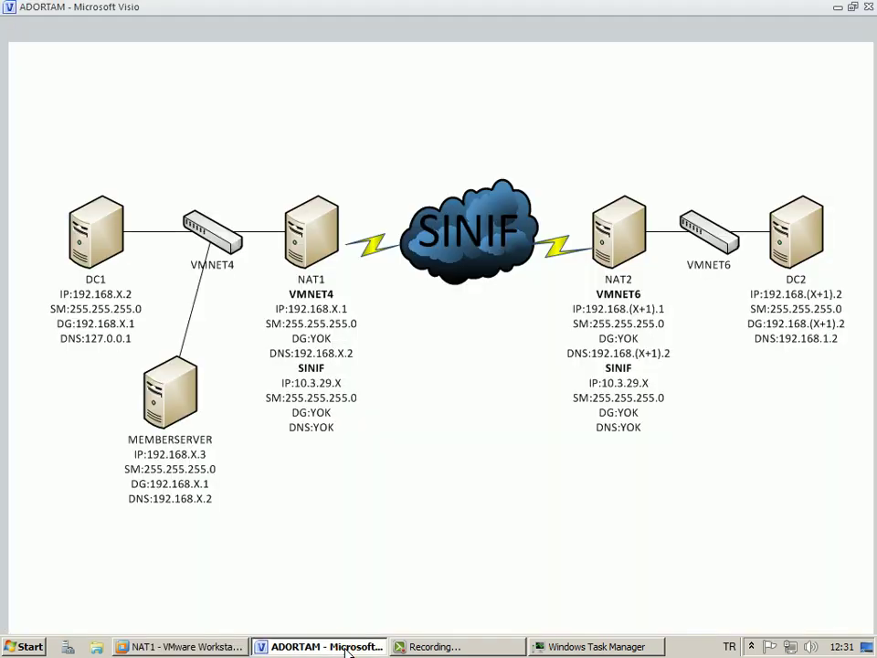
{"action": "left_click", "coordinate": [346, 648]}
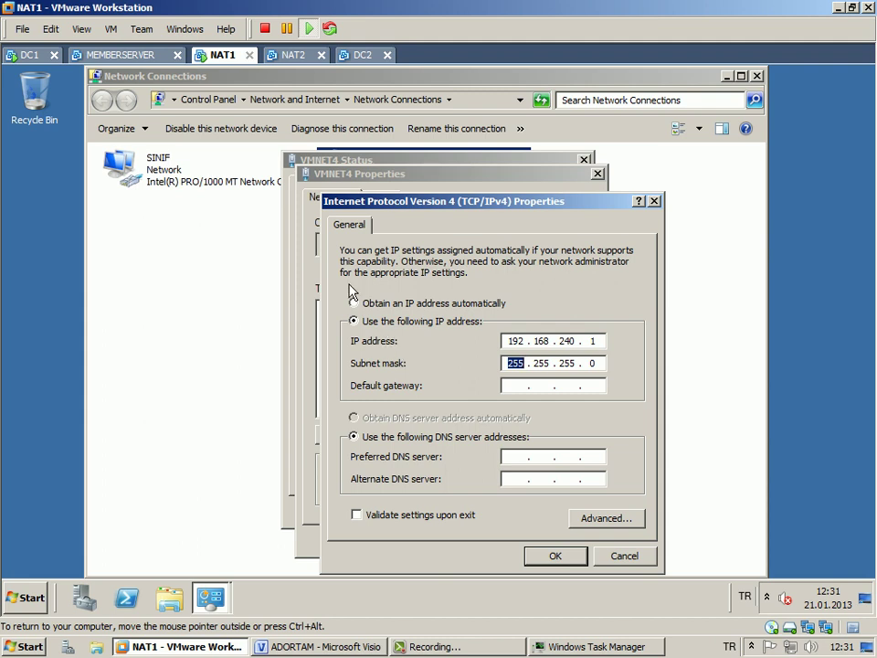
{"action": "left_click", "coordinate": [557, 556]}
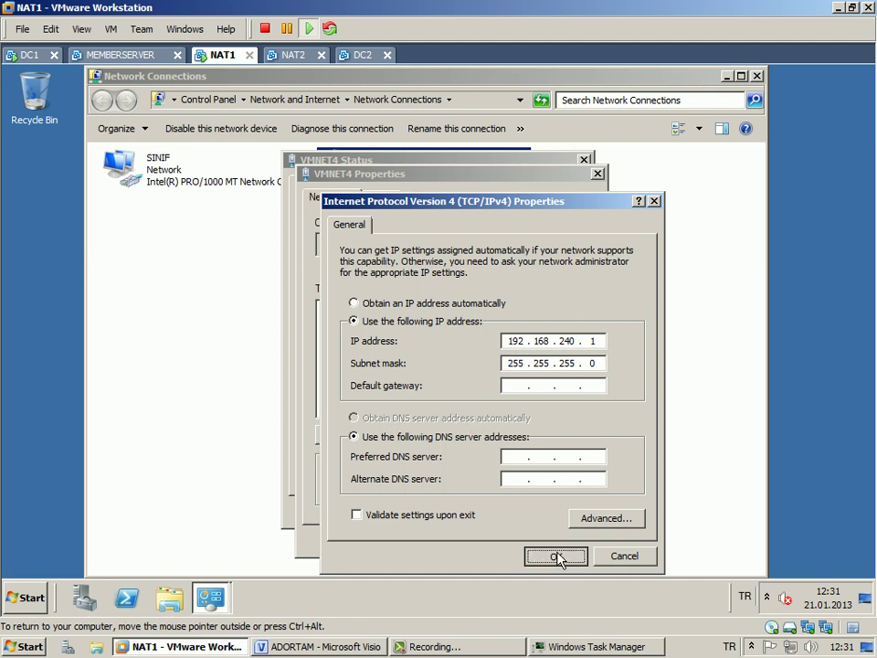
{"action": "left_click", "coordinate": [508, 542]}
{"action": "left_click", "coordinate": [552, 513]}
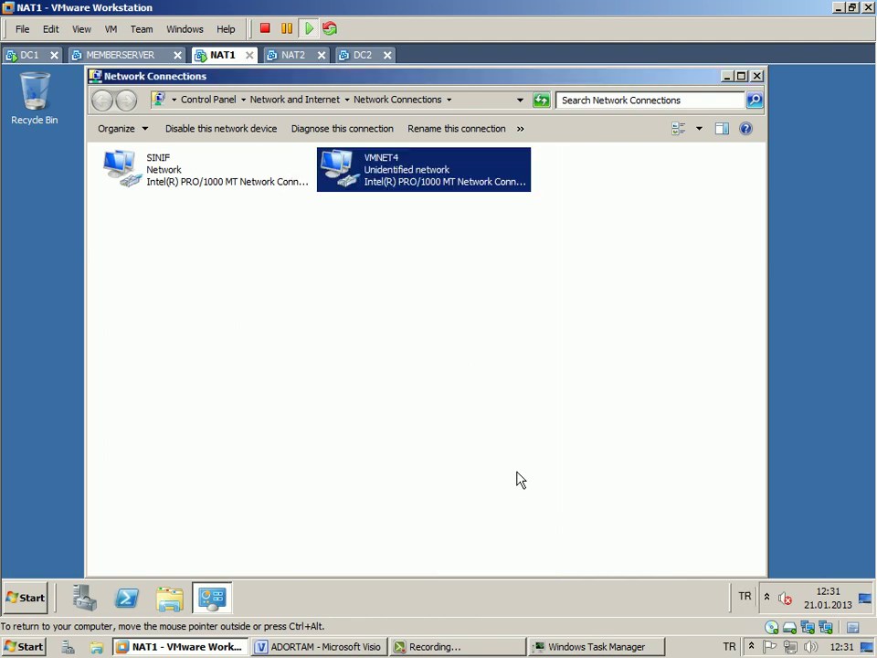
{"action": "left_click", "coordinate": [516, 477]}
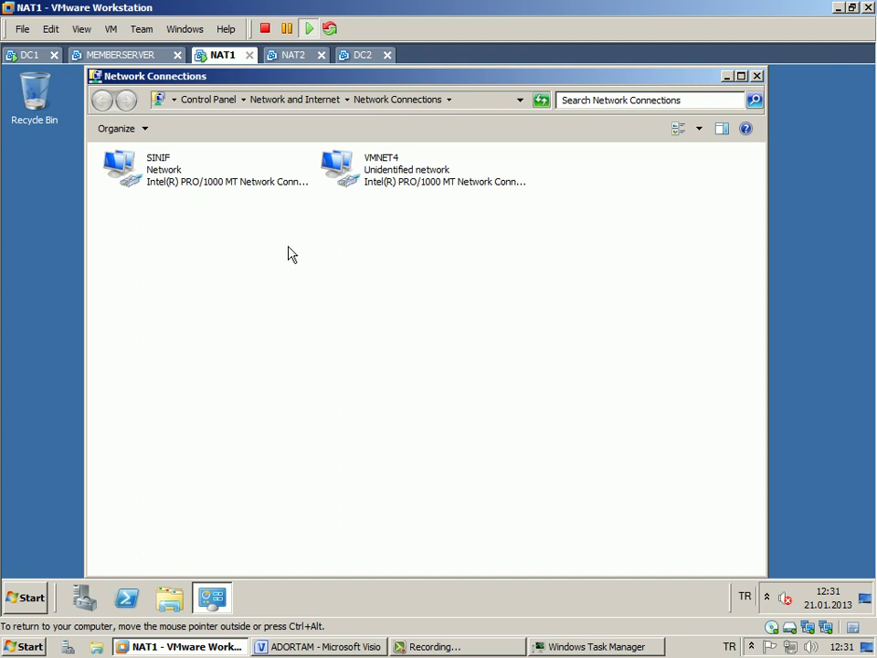
Enter static IPv4 10.3.29.241 with mask 255.255.255.0 in SINIF's IPv4 properties
{"action": "double_click", "coordinate": [173, 190]}
{"action": "left_click_drag", "start_coordinate": [343, 167], "coordinate": [397, 175]}
{"action": "left_click", "coordinate": [388, 484]}
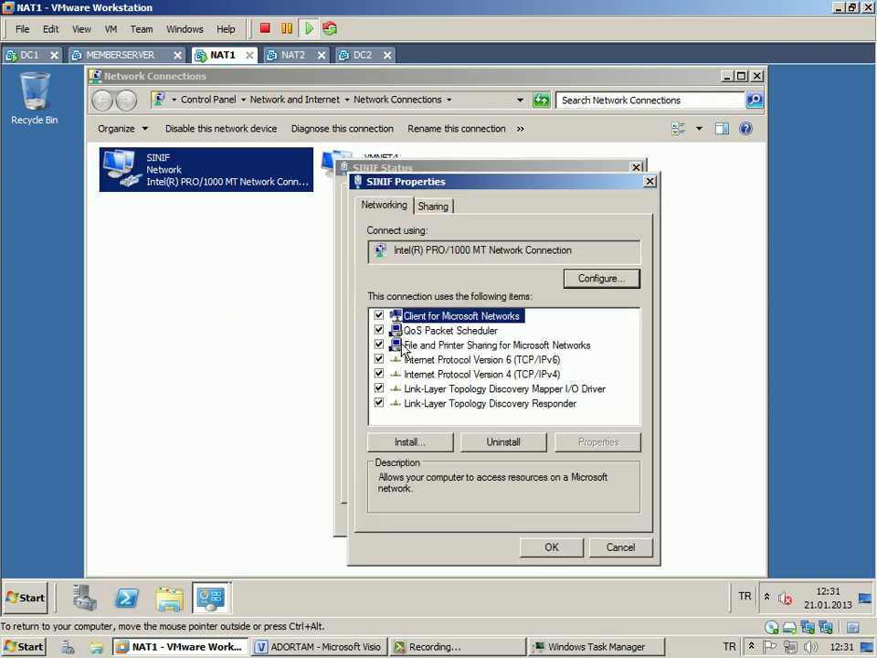
{"action": "double_click", "coordinate": [539, 373]}
{"action": "left_click", "coordinate": [511, 320]}
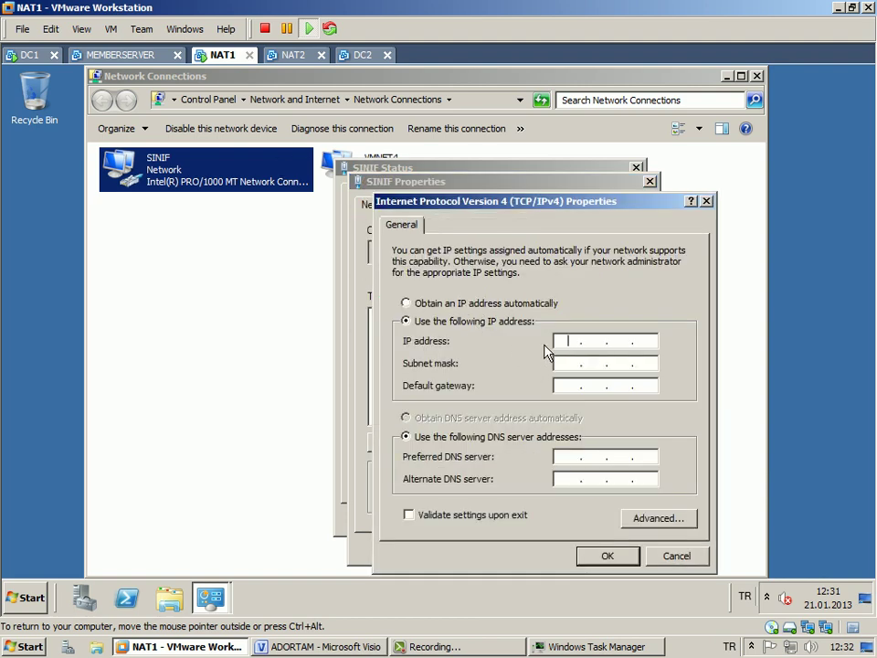
{"action": "type", "text": "10 . 3 . 29 . 241"}
{"action": "key", "text": "Tab"}
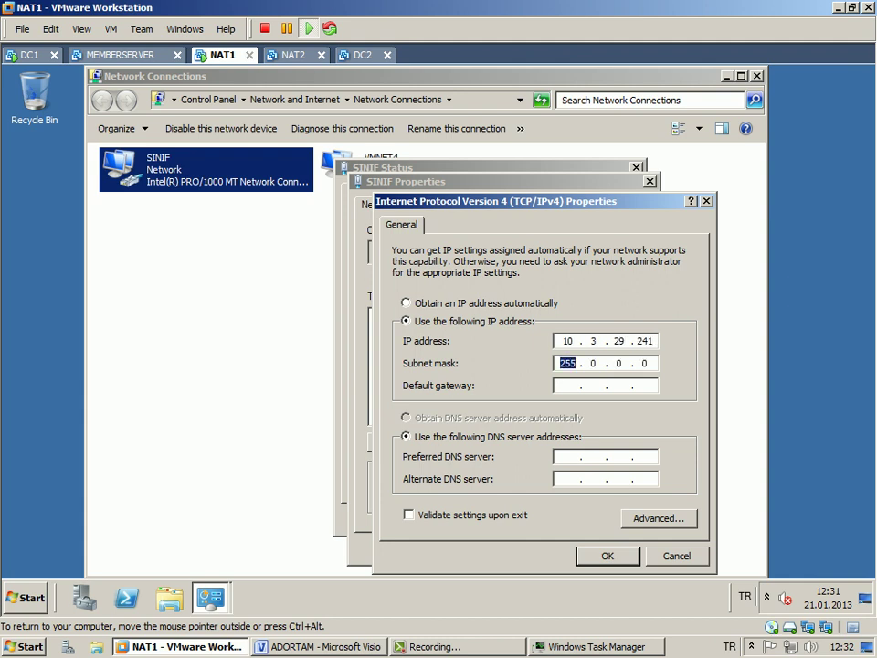
{"action": "type", "text": ".255.255"}
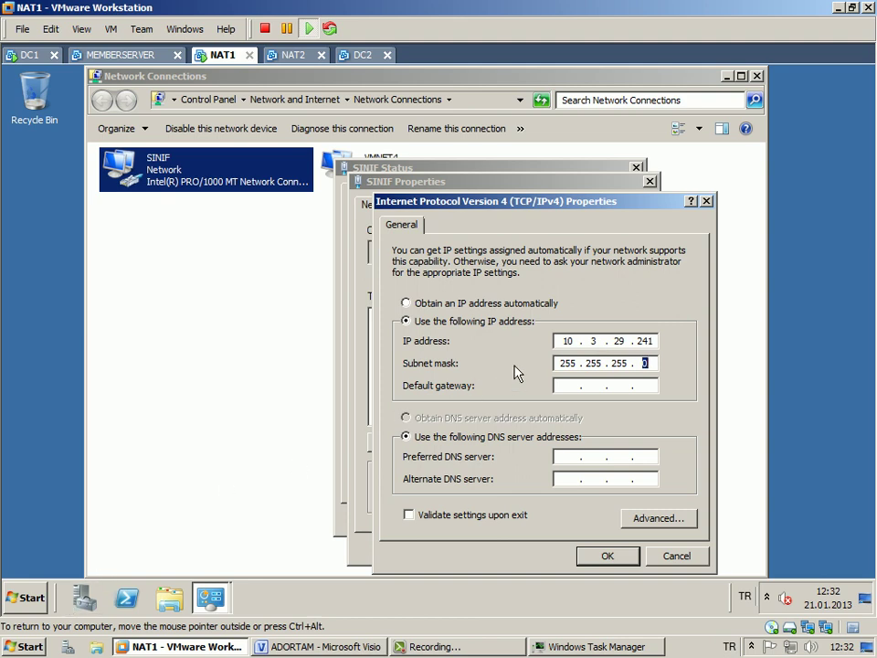
Confirm SINIF's IPv4 settings and close its properties and status windows
{"action": "left_click", "coordinate": [612, 555]}
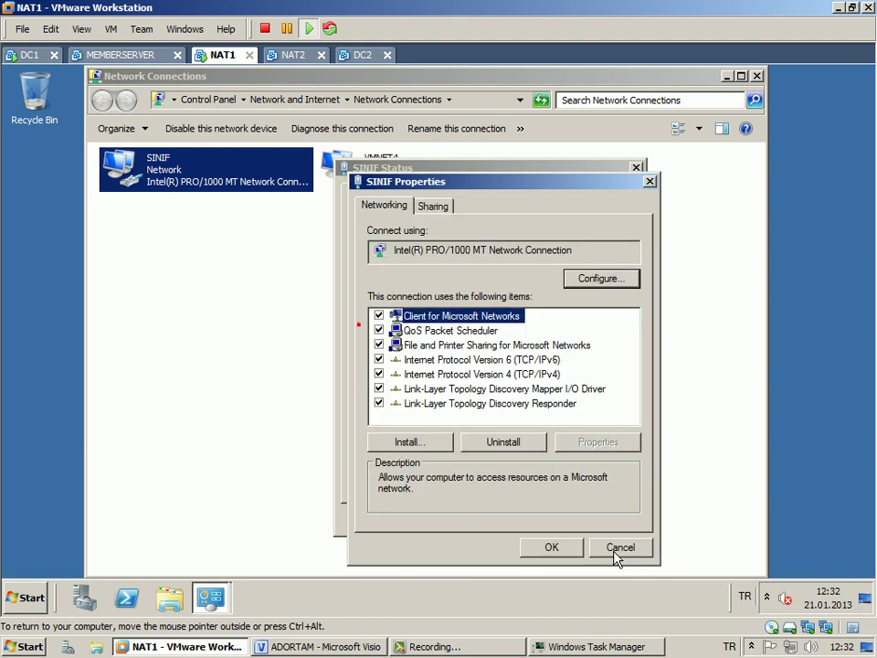
{"action": "left_click", "coordinate": [554, 550]}
{"action": "left_click", "coordinate": [598, 517]}
{"action": "left_click", "coordinate": [476, 403]}
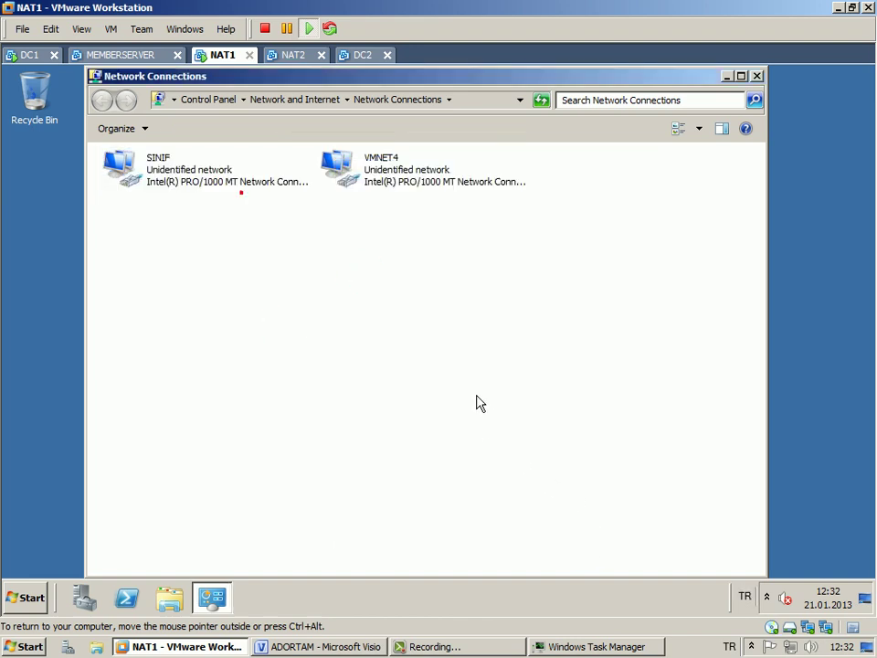
Check NAT1's planned addresses in the ADORTAM Visio diagram, then return to the NAT1 VM
{"action": "left_click", "coordinate": [327, 647]}
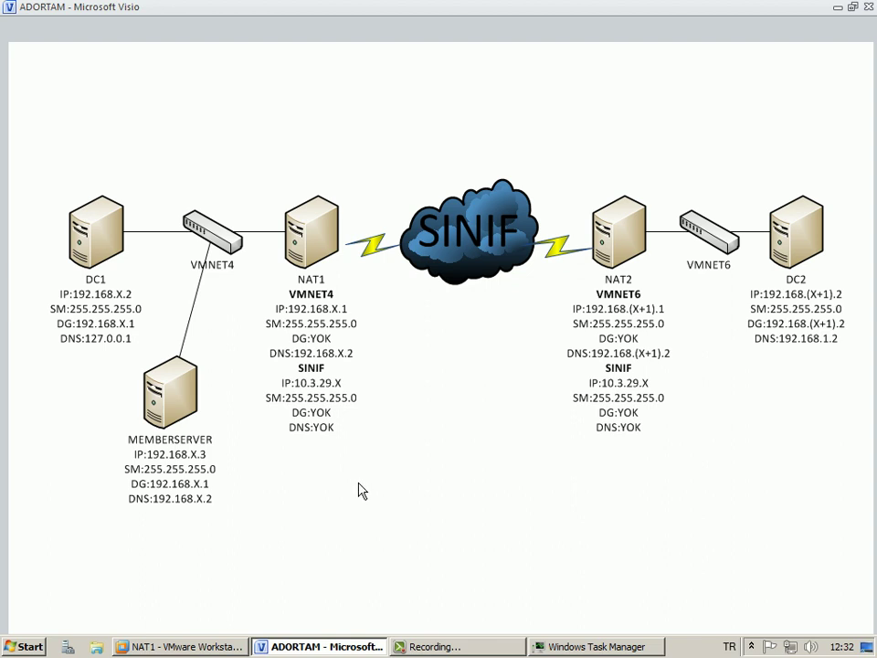
{"action": "left_click", "coordinate": [182, 646]}
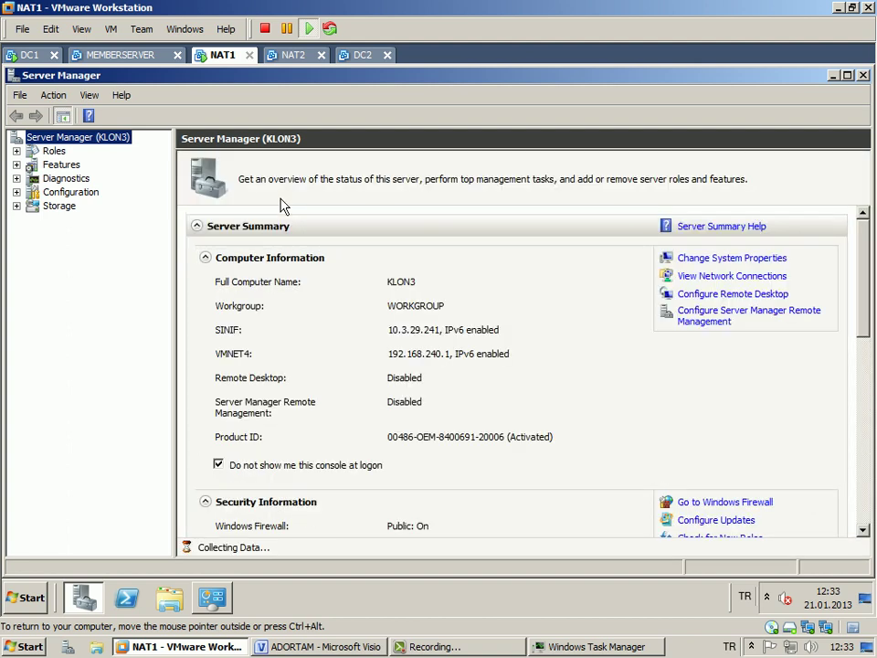
Install the Network Policy and Access Services role on NAT1, including Routing and Remote Access Services
{"action": "left_click", "coordinate": [52, 152]}
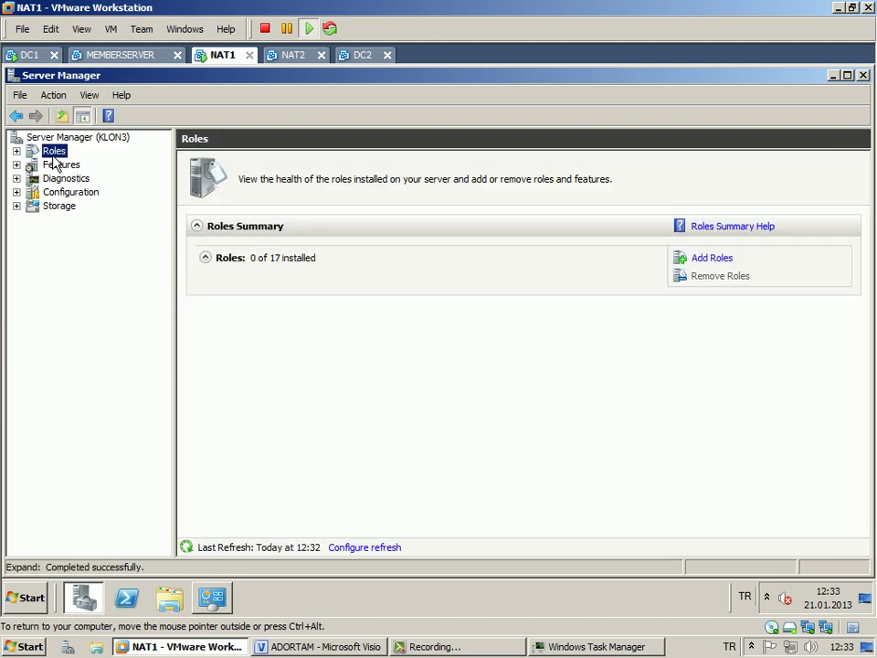
{"action": "left_click", "coordinate": [713, 259]}
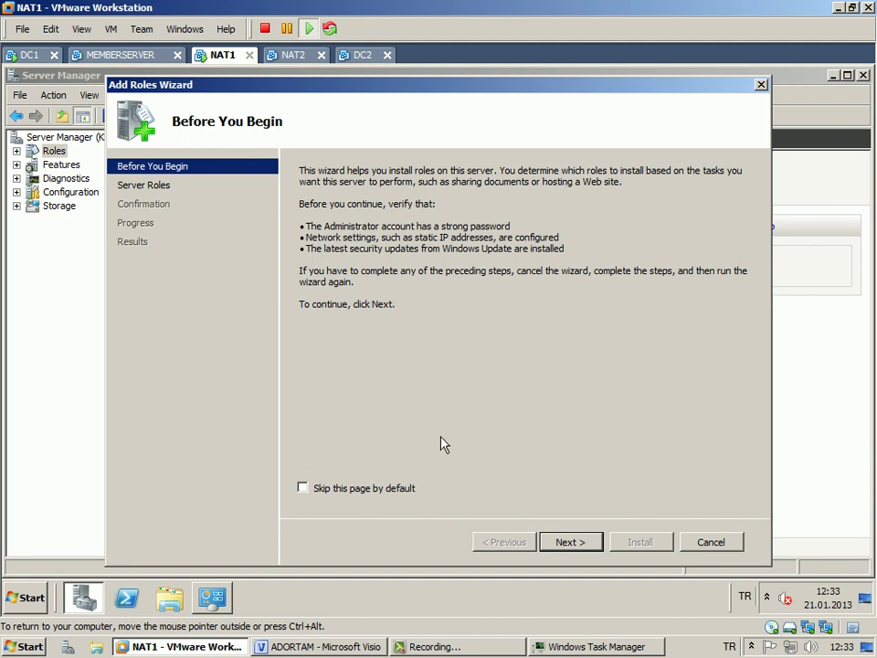
{"action": "left_click", "coordinate": [570, 541]}
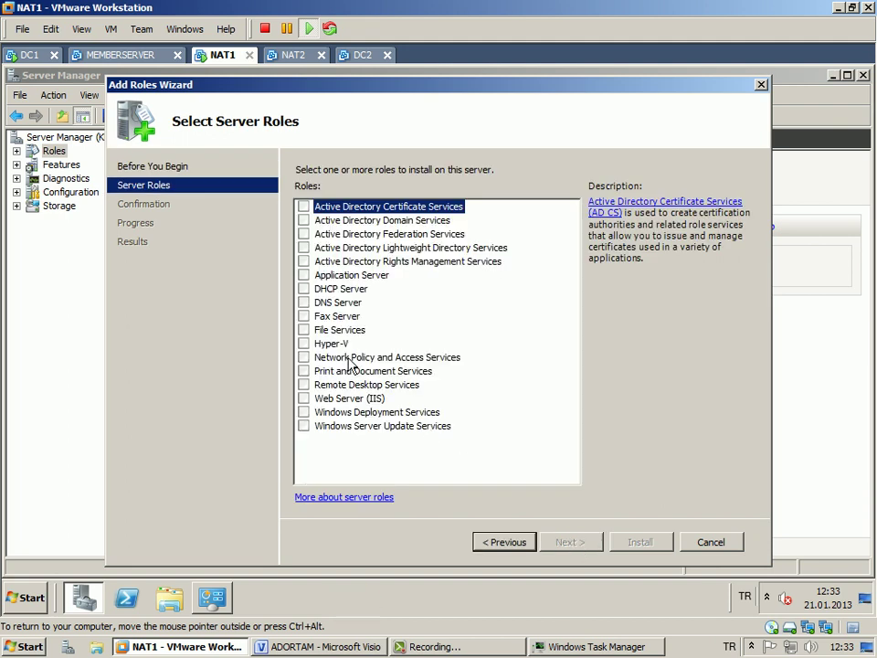
{"action": "left_click", "coordinate": [311, 358]}
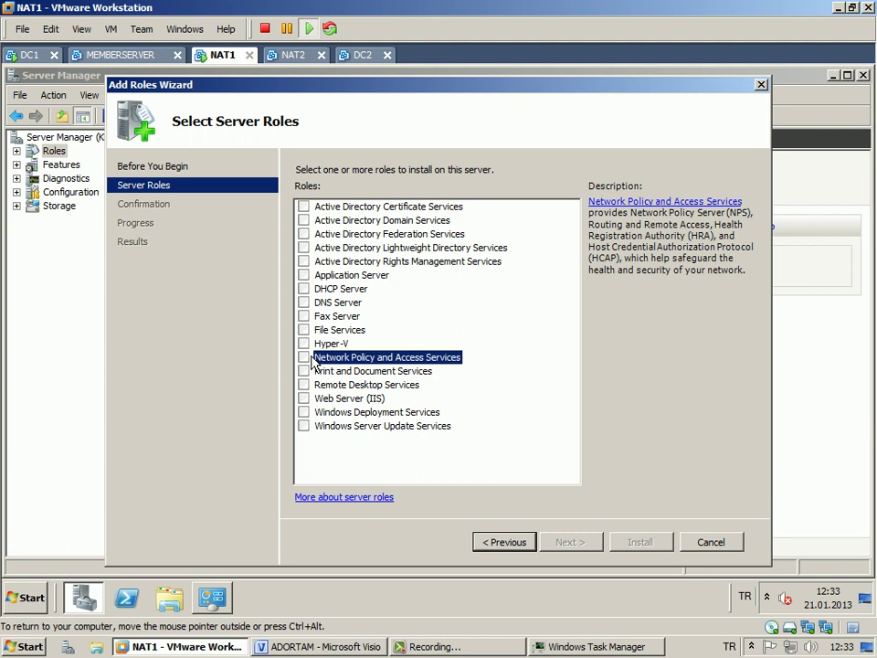
{"action": "left_click", "coordinate": [303, 358]}
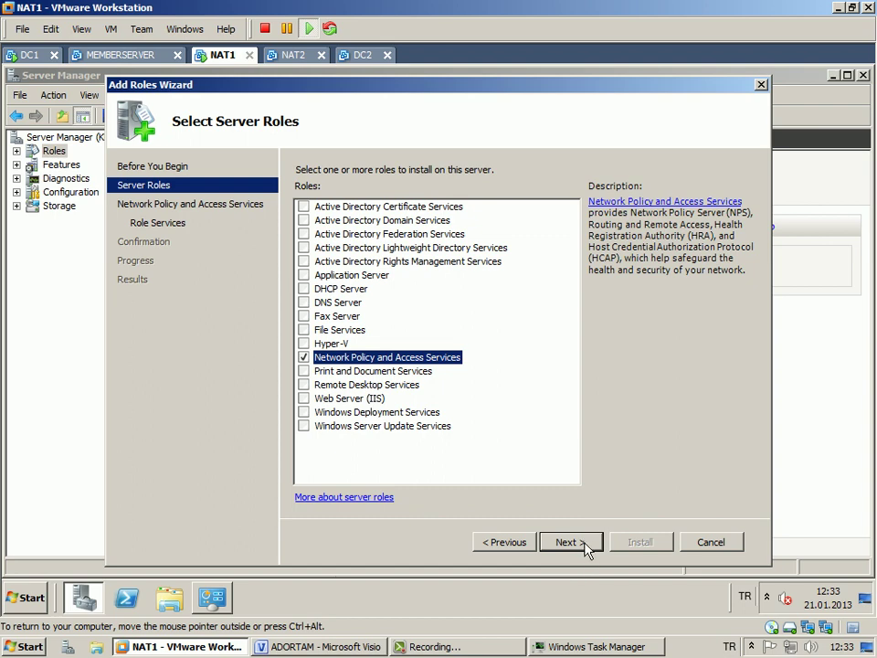
{"action": "left_click", "coordinate": [585, 545]}
{"action": "left_click", "coordinate": [583, 547]}
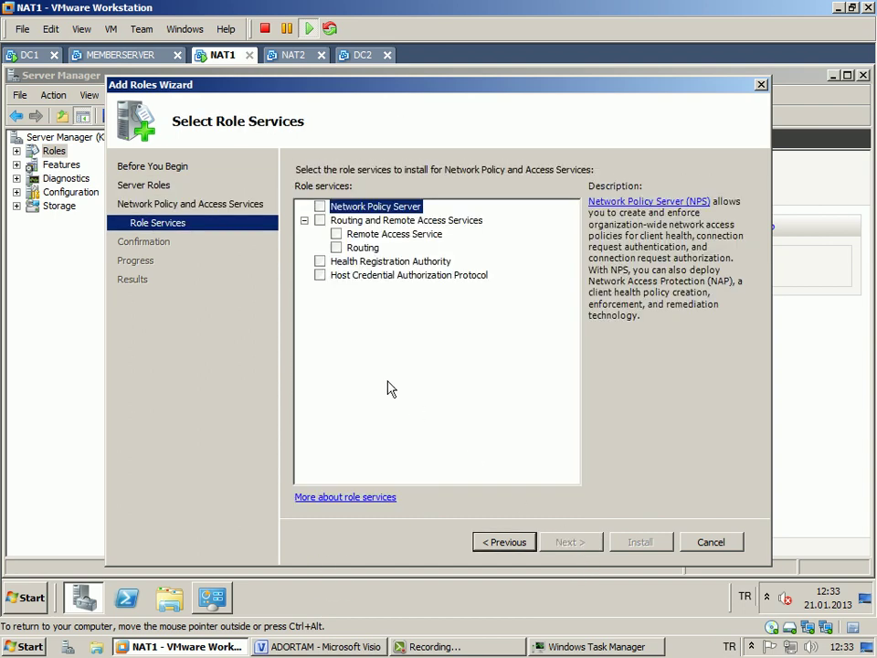
{"action": "left_click", "coordinate": [319, 220]}
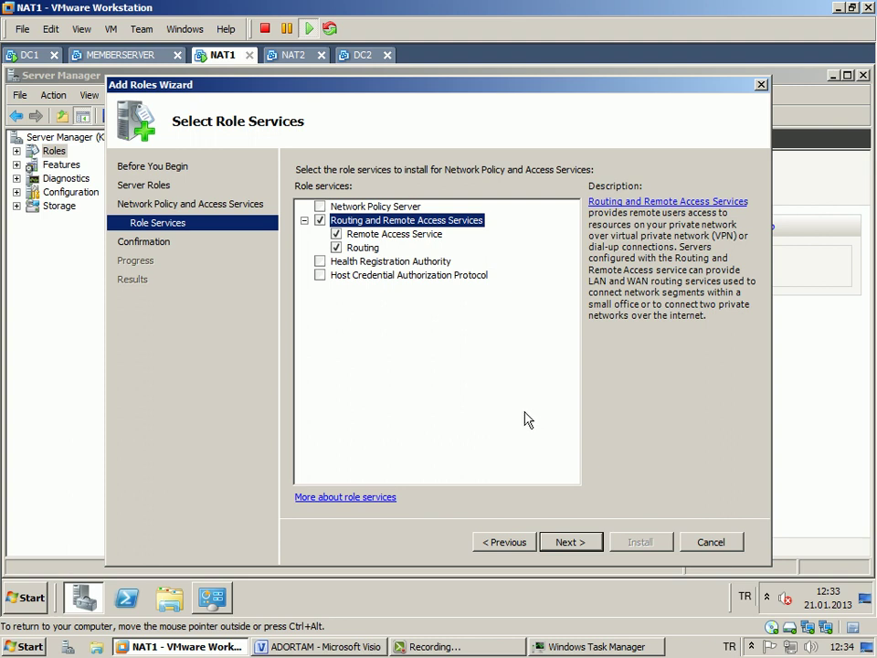
{"action": "left_click", "coordinate": [581, 545]}
{"action": "left_click", "coordinate": [620, 544]}
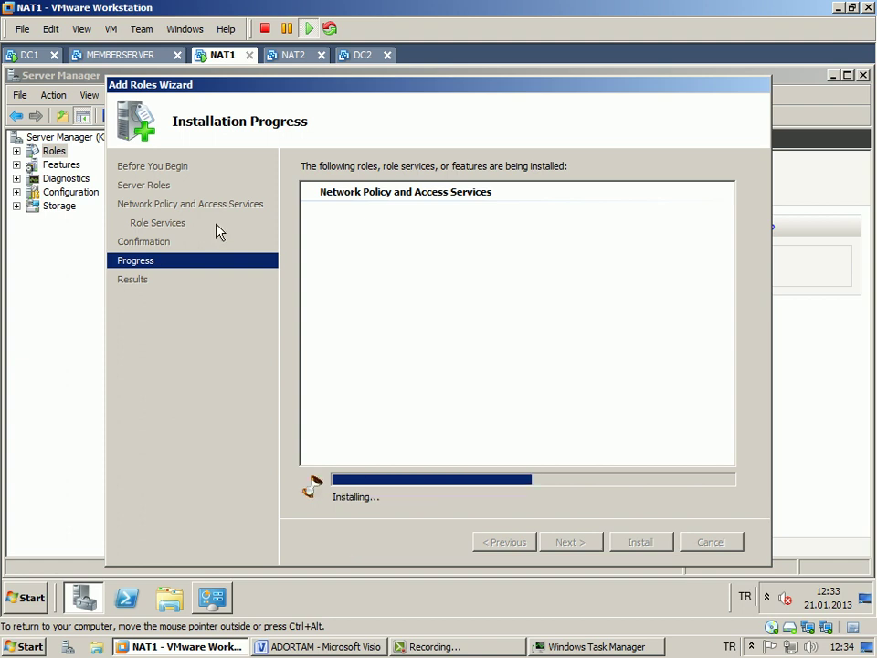
Power on the NAT2 virtual machine, then switch back to NAT1's role installation results
{"action": "left_click", "coordinate": [297, 57]}
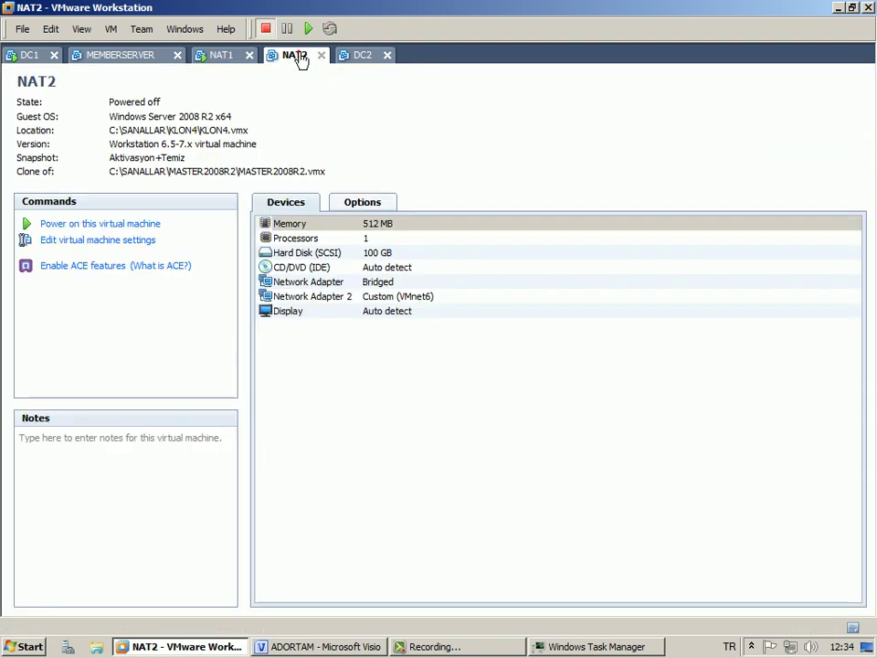
{"action": "left_click", "coordinate": [133, 226]}
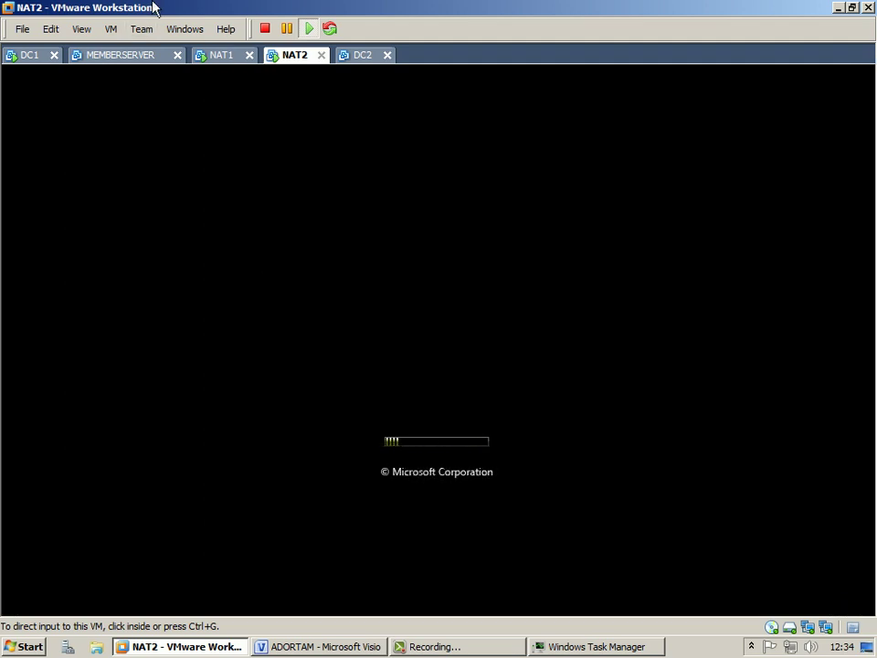
{"action": "left_click", "coordinate": [205, 56]}
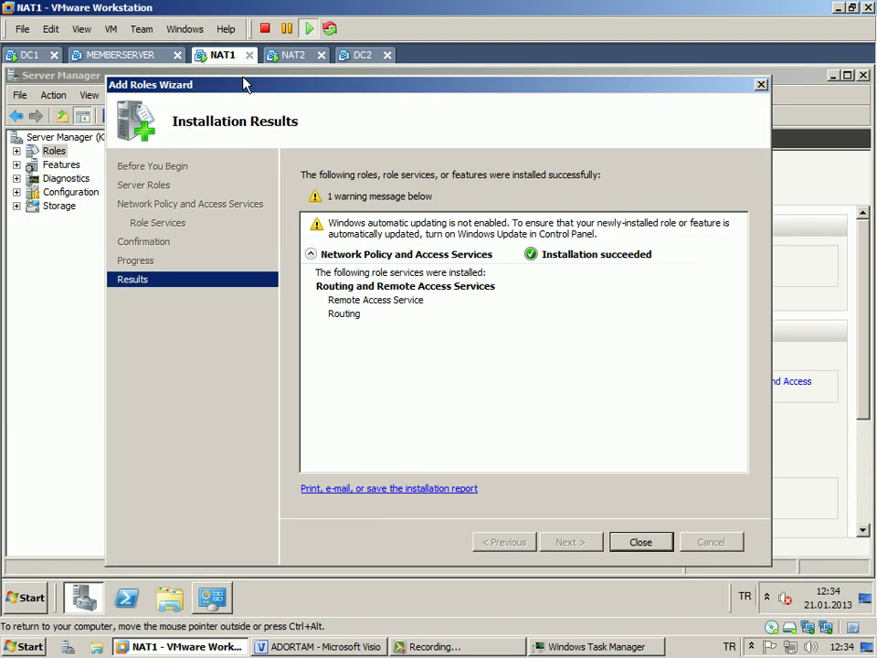
Close NAT1's completed Add Roles Wizard and switch over to NAT2 while it boots
{"action": "left_click_drag", "start_coordinate": [242, 90], "coordinate": [239, 84]}
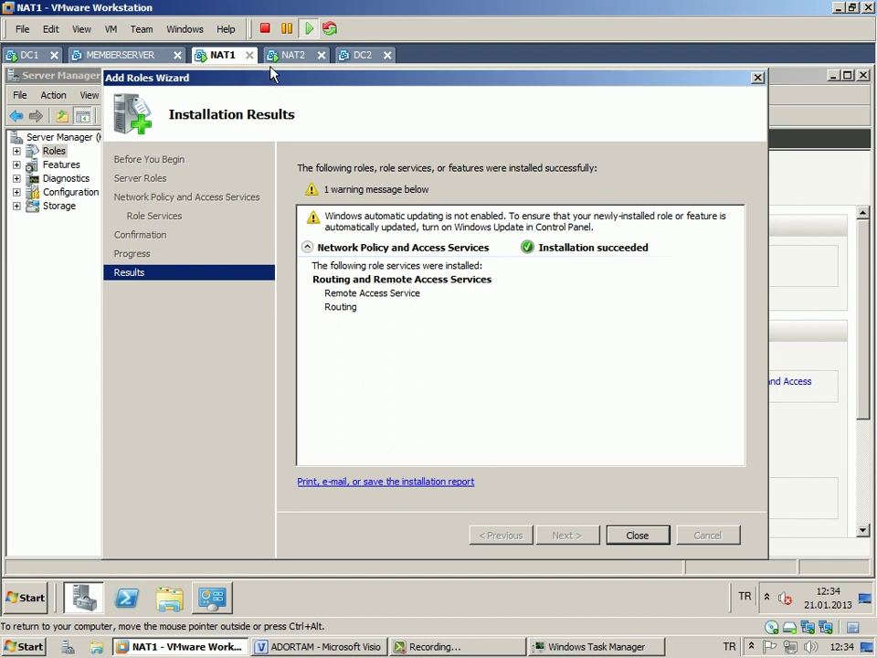
{"action": "left_click", "coordinate": [632, 535]}
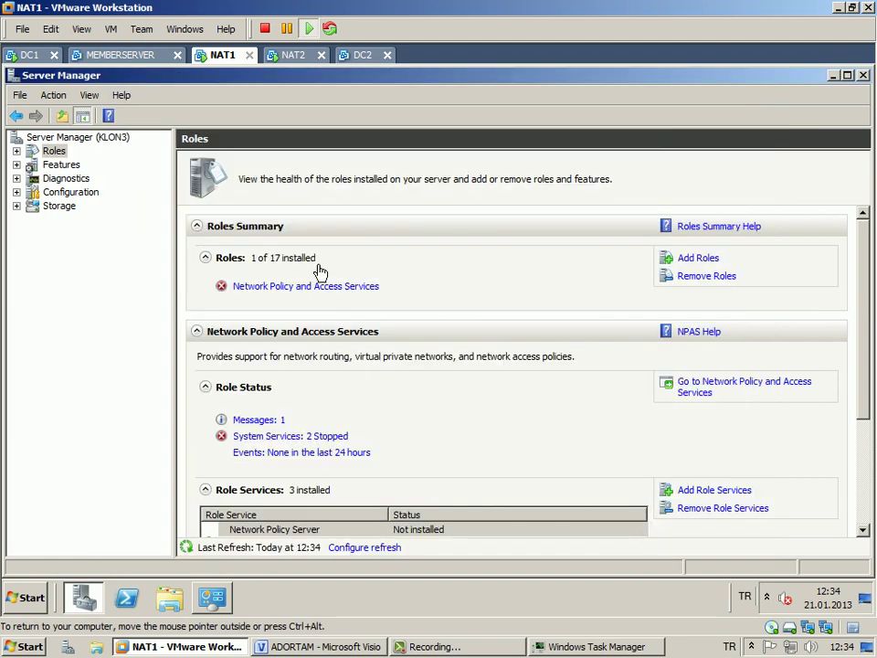
{"action": "left_click", "coordinate": [295, 57]}
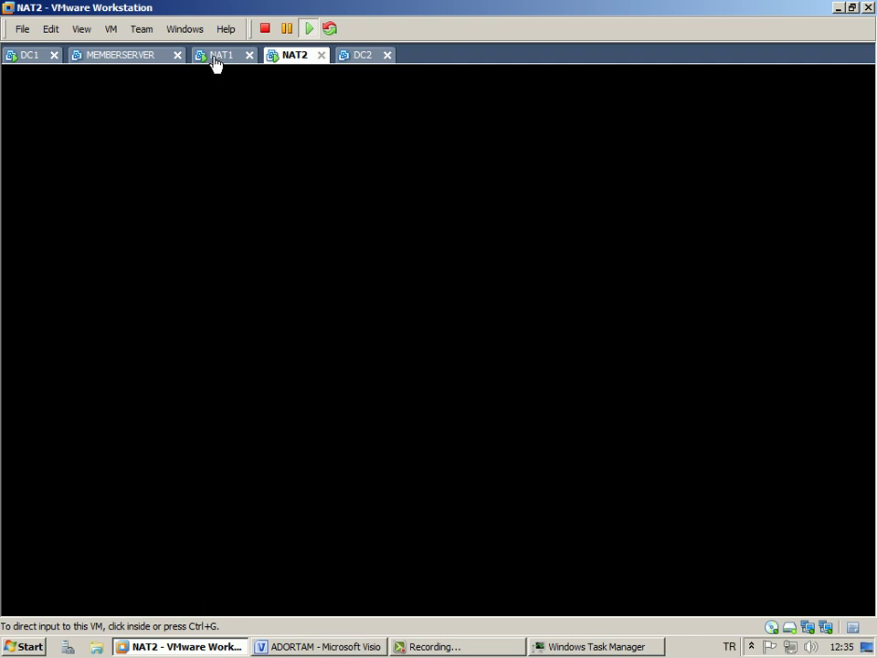
{"action": "left_click", "coordinate": [215, 60]}
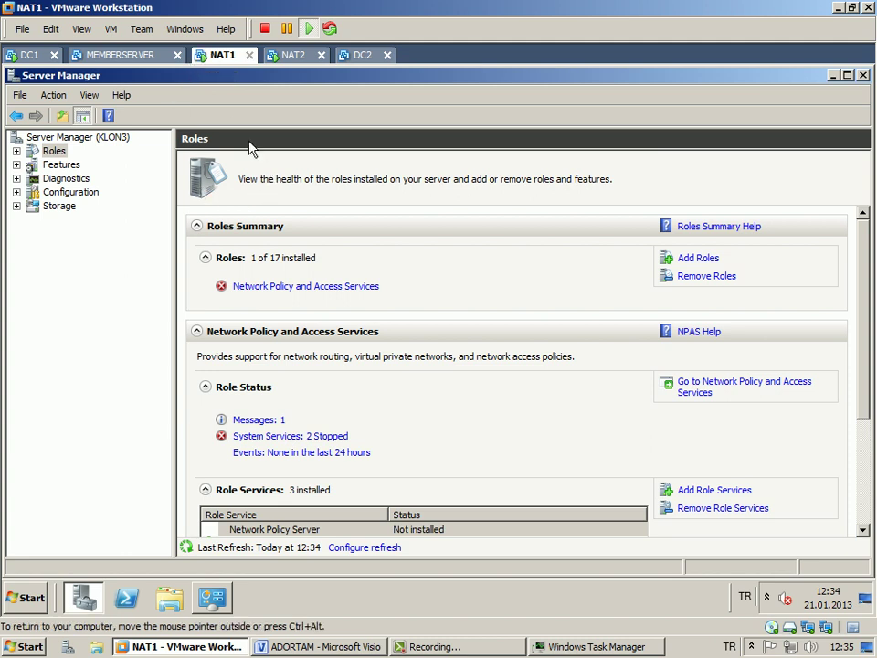
{"action": "left_click", "coordinate": [305, 57]}
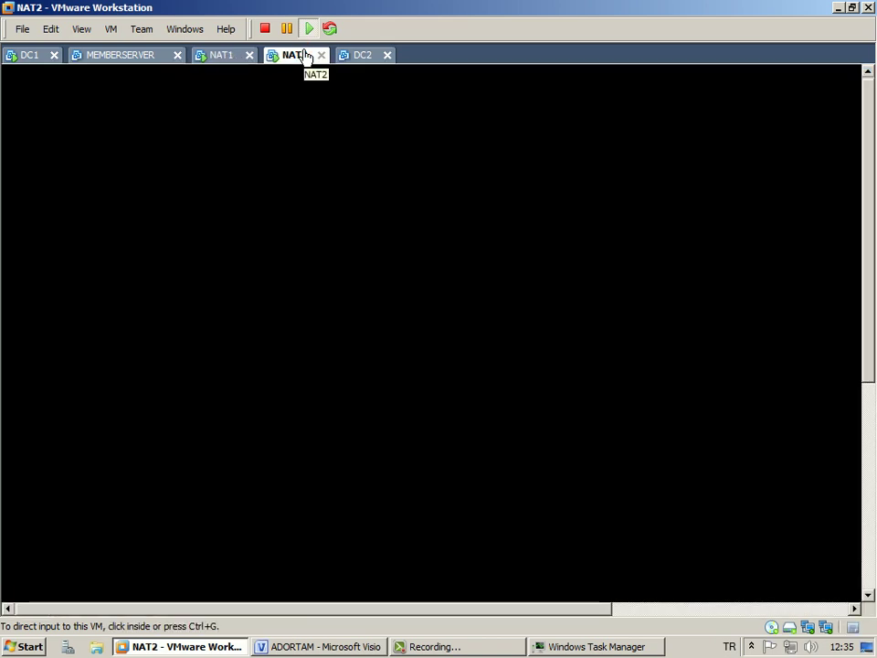
{"action": "left_click", "coordinate": [222, 54]}
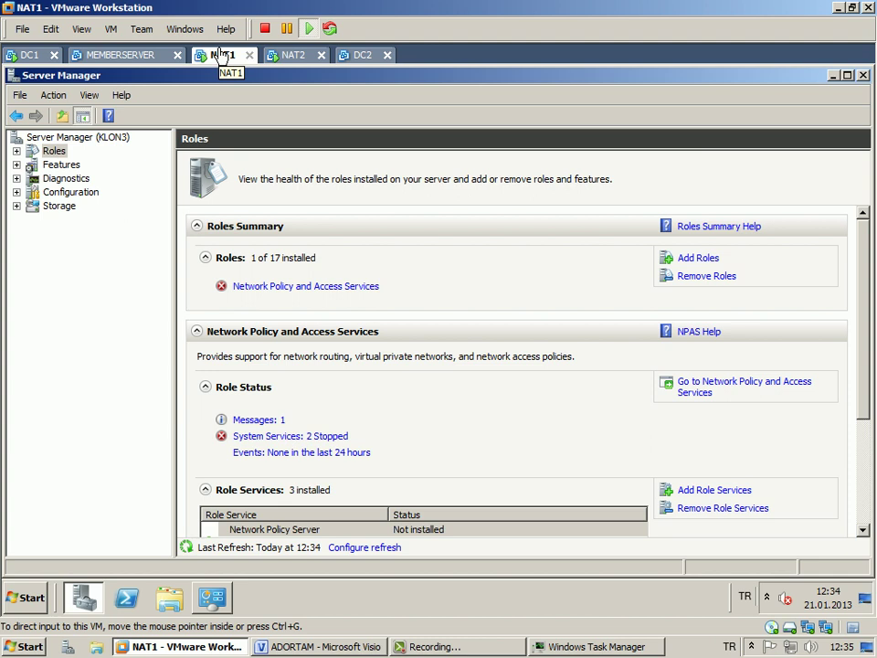
{"action": "left_click", "coordinate": [287, 57]}
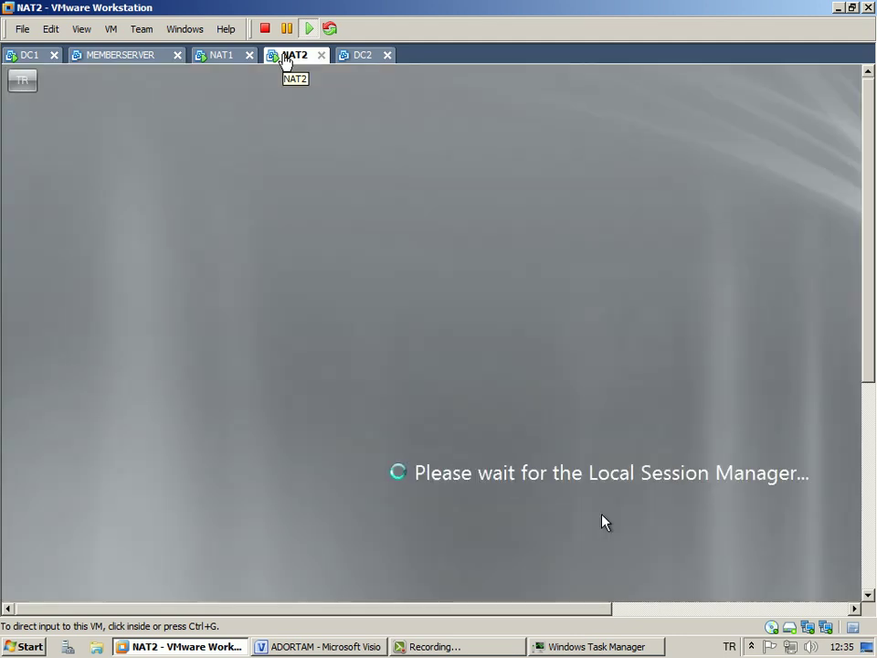
Sign in to NAT2 as Administrator, choose Restart Later, and dismiss the device notification
{"action": "left_click", "coordinate": [561, 433]}
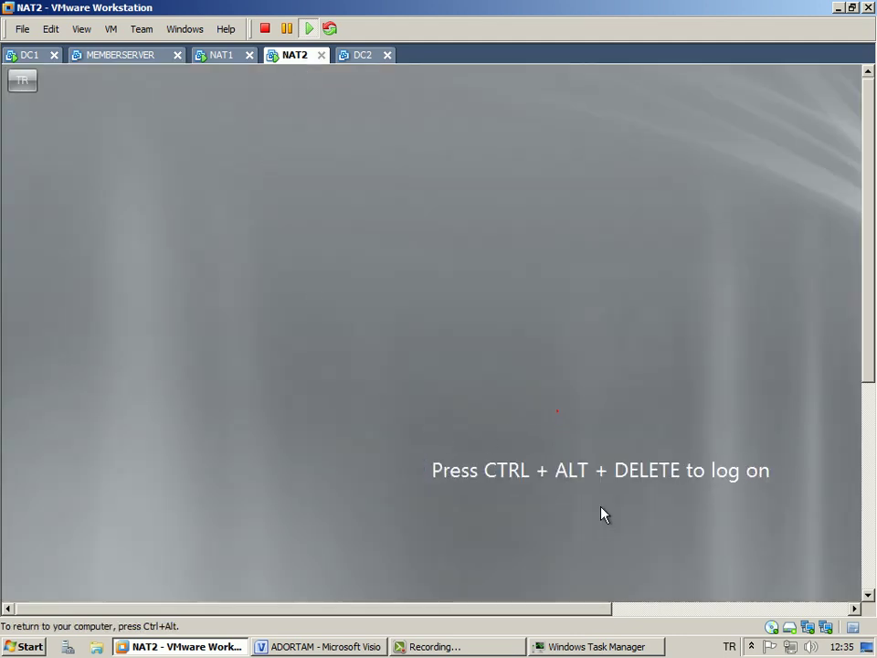
{"action": "key", "text": "ctrl+alt+Delete"}
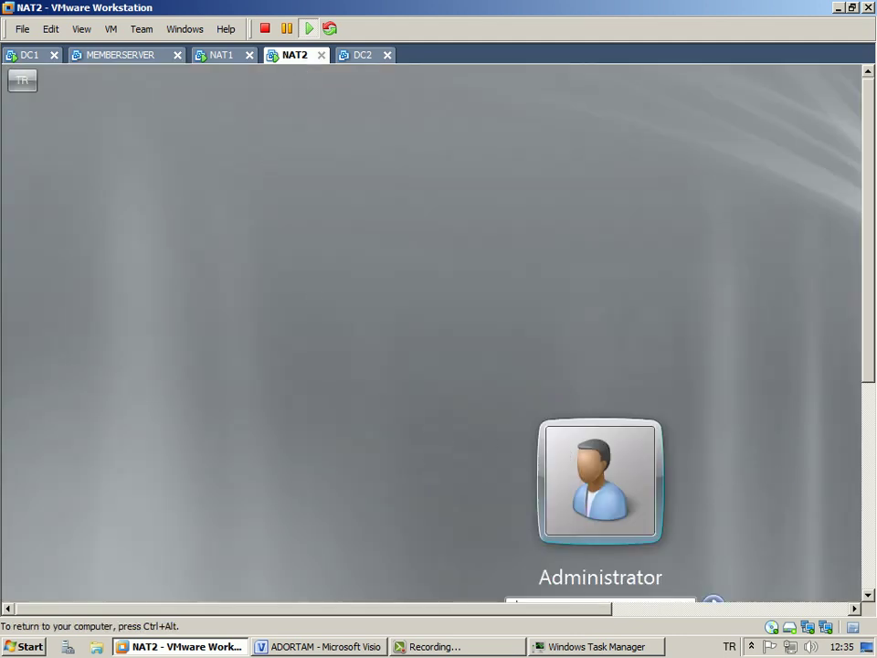
{"action": "key", "text": "Return"}
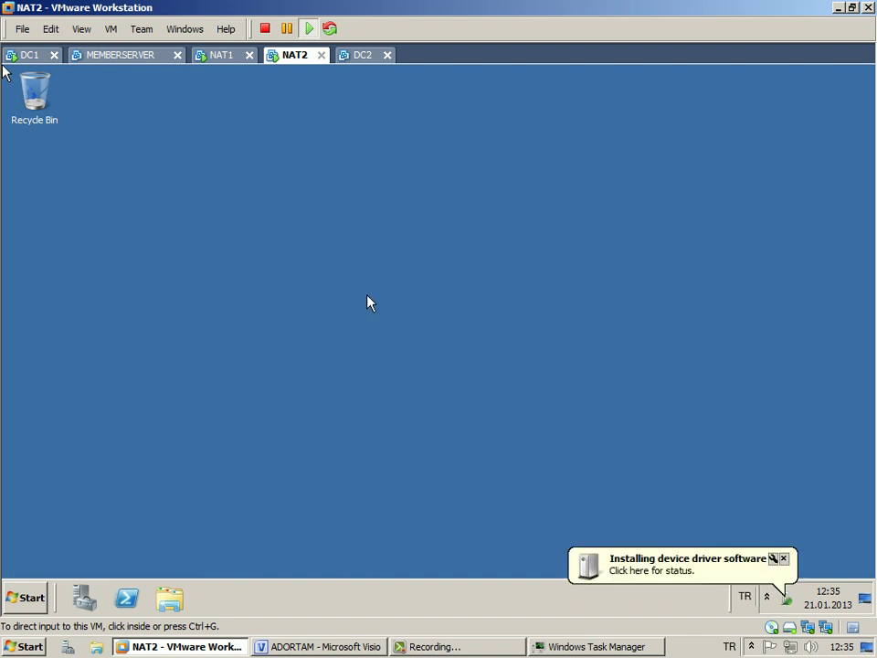
{"action": "left_click", "coordinate": [328, 264]}
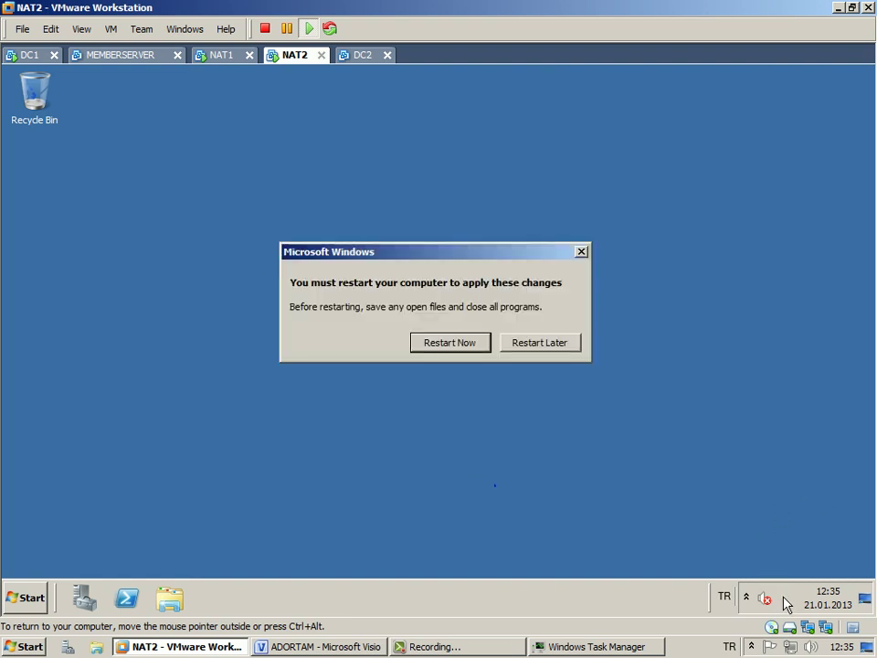
{"action": "left_click", "coordinate": [545, 347]}
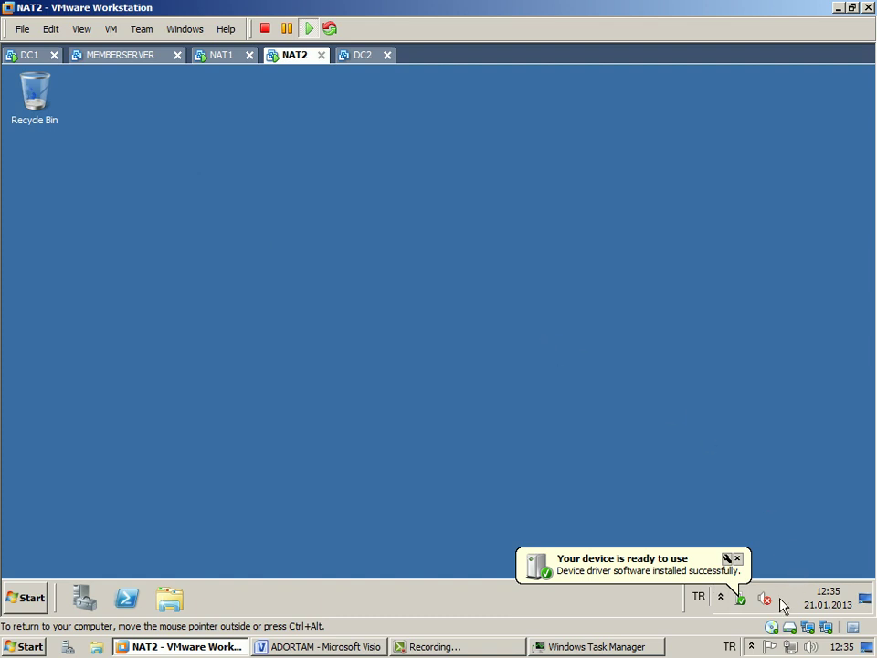
{"action": "left_click", "coordinate": [737, 559]}
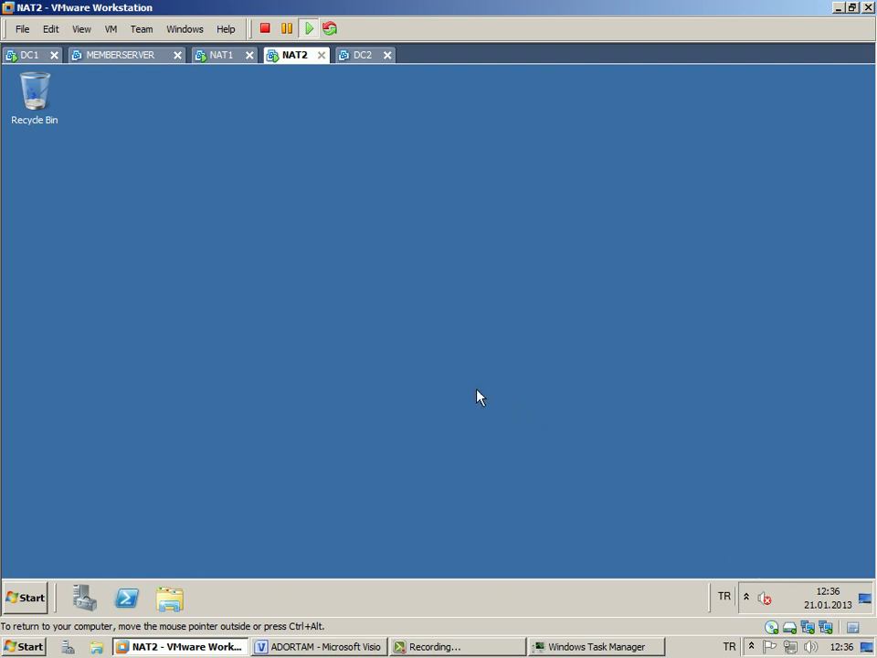
Open NAT2's Services console in the Standard view with the Name column widened
{"action": "left_click", "coordinate": [25, 597]}
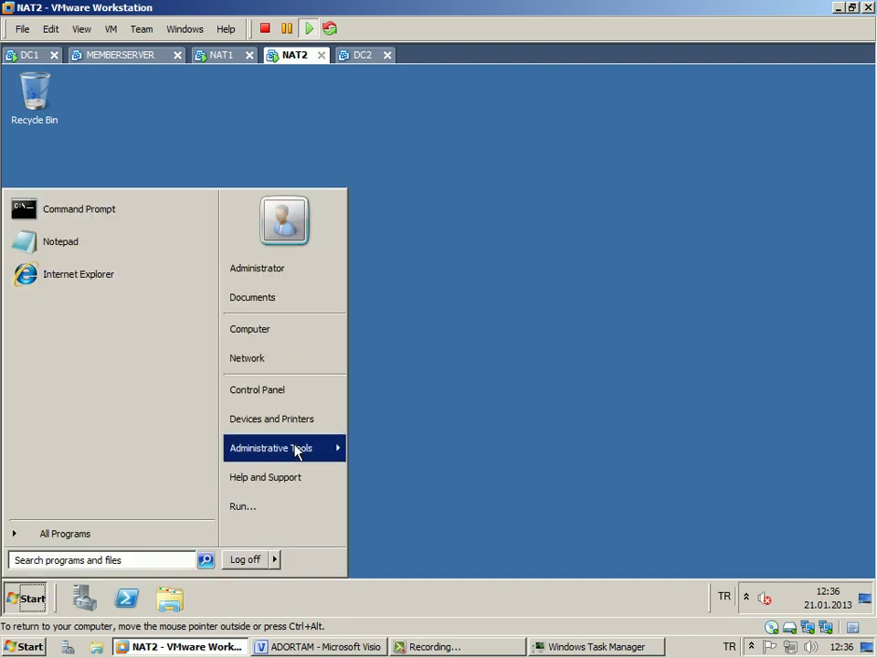
{"action": "mouse_move", "coordinate": [329, 448]}
{"action": "left_click", "coordinate": [473, 334]}
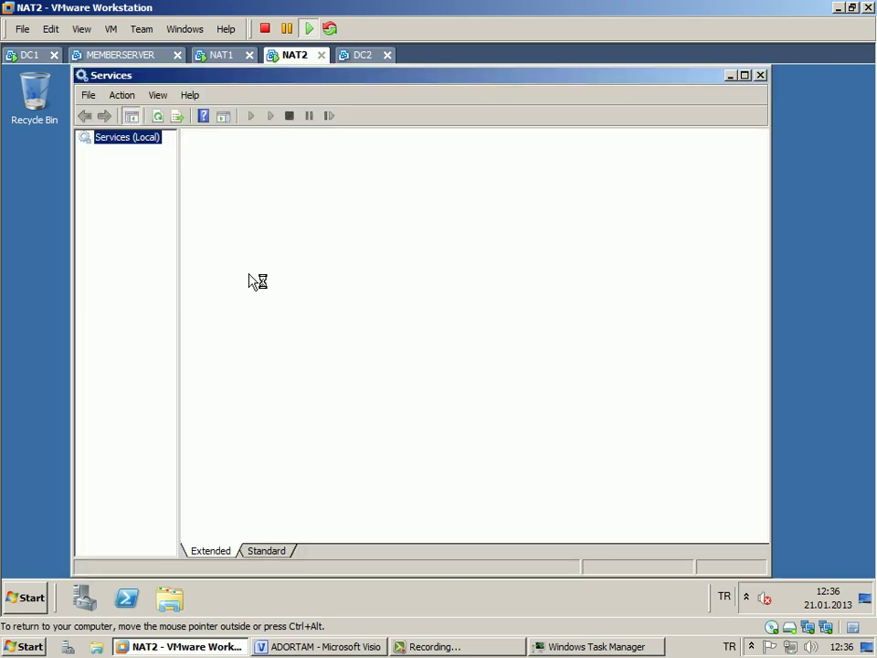
{"action": "left_click", "coordinate": [280, 552]}
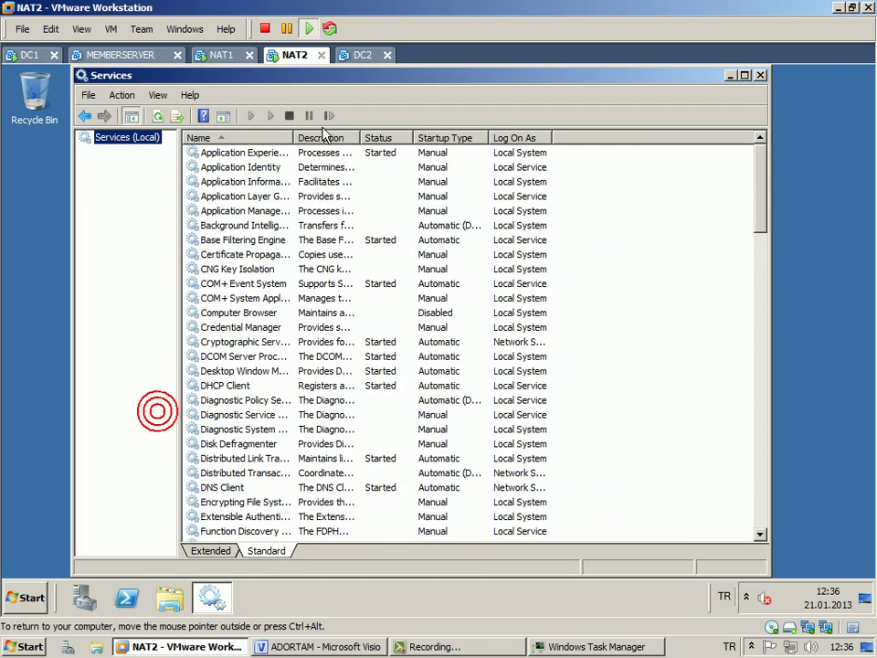
{"action": "double_click", "coordinate": [289, 136]}
{"action": "scroll", "coordinate": [292, 334], "scroll_direction": "down", "scroll_amount": 5}
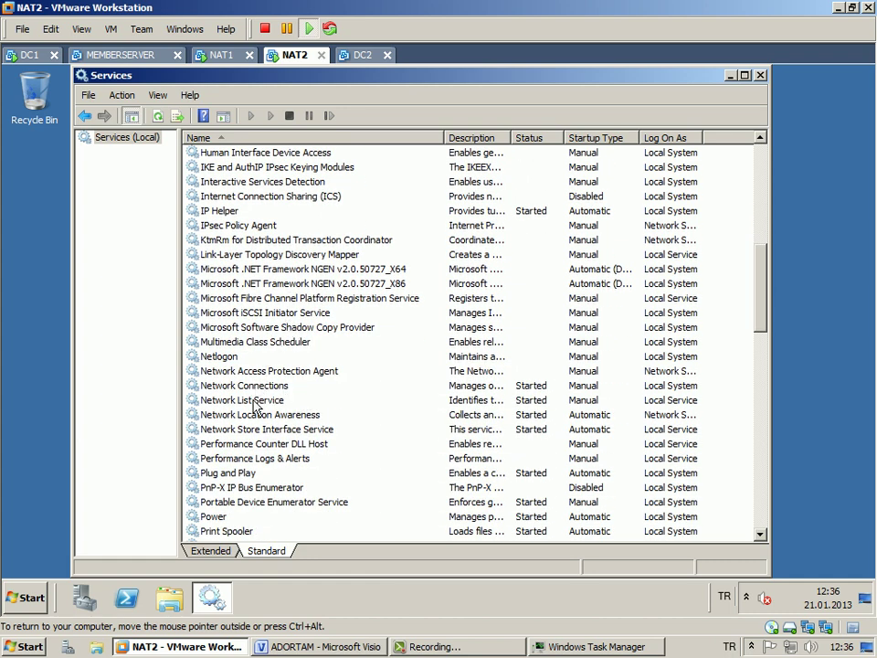
Review the Network Connections service properties without changes, then restart the service
{"action": "right_click", "coordinate": [271, 385]}
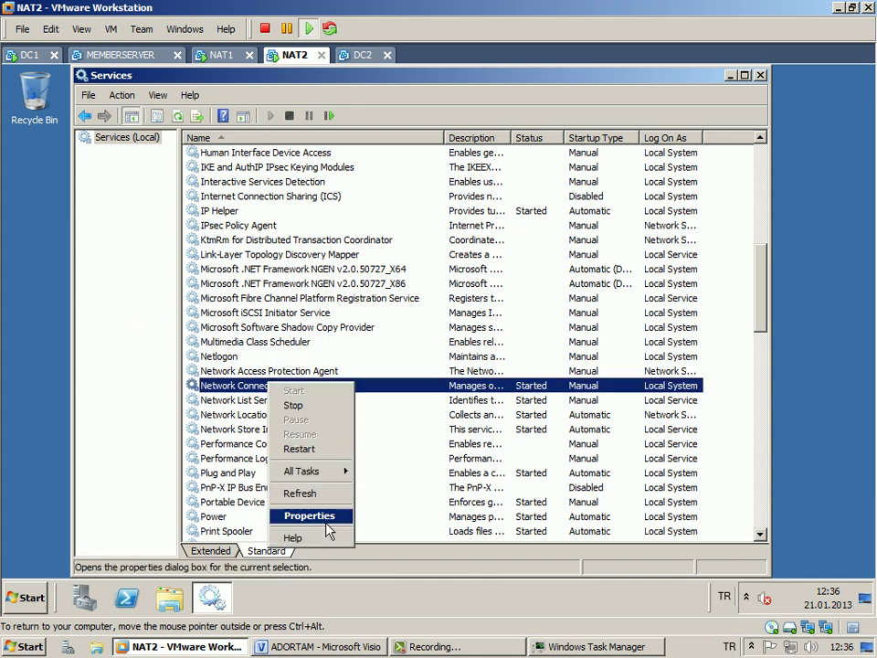
{"action": "left_click", "coordinate": [310, 515]}
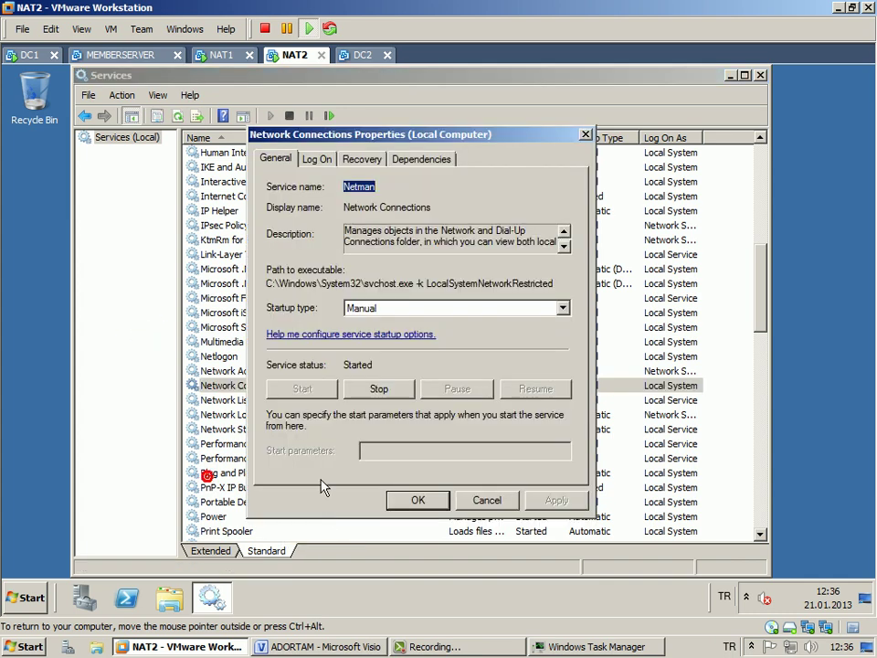
{"action": "left_click", "coordinate": [564, 246]}
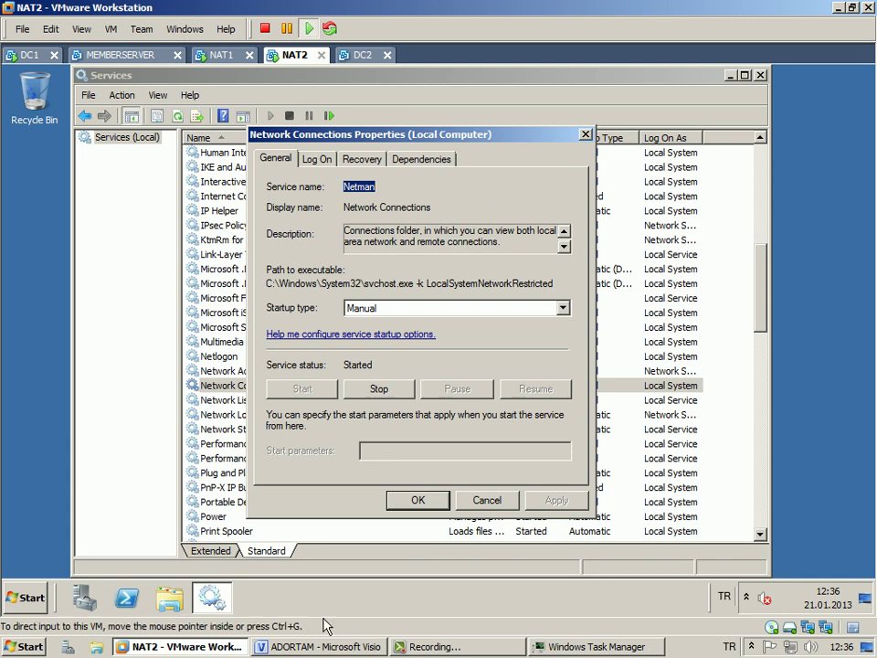
{"action": "left_click", "coordinate": [482, 502]}
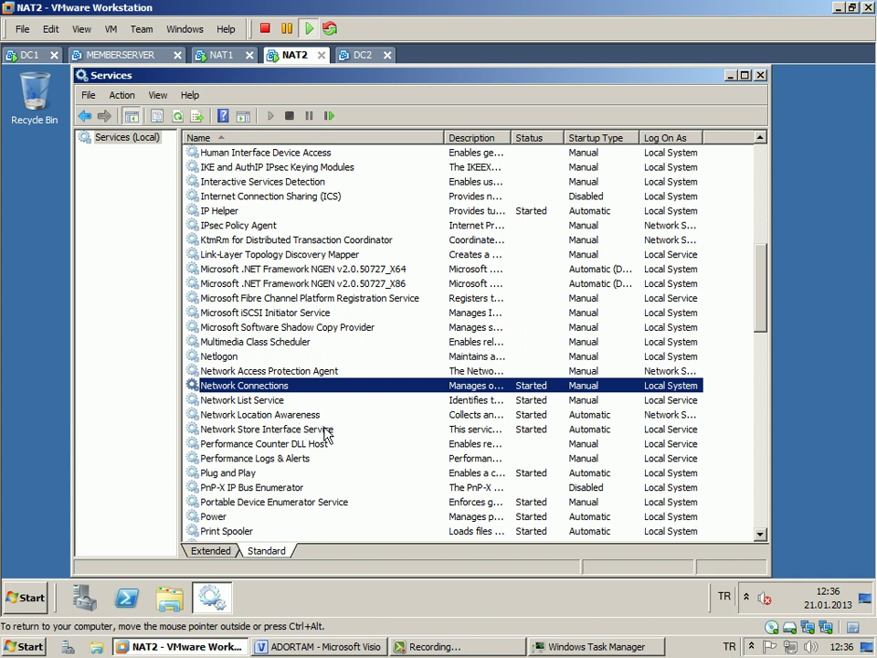
{"action": "right_click", "coordinate": [258, 383]}
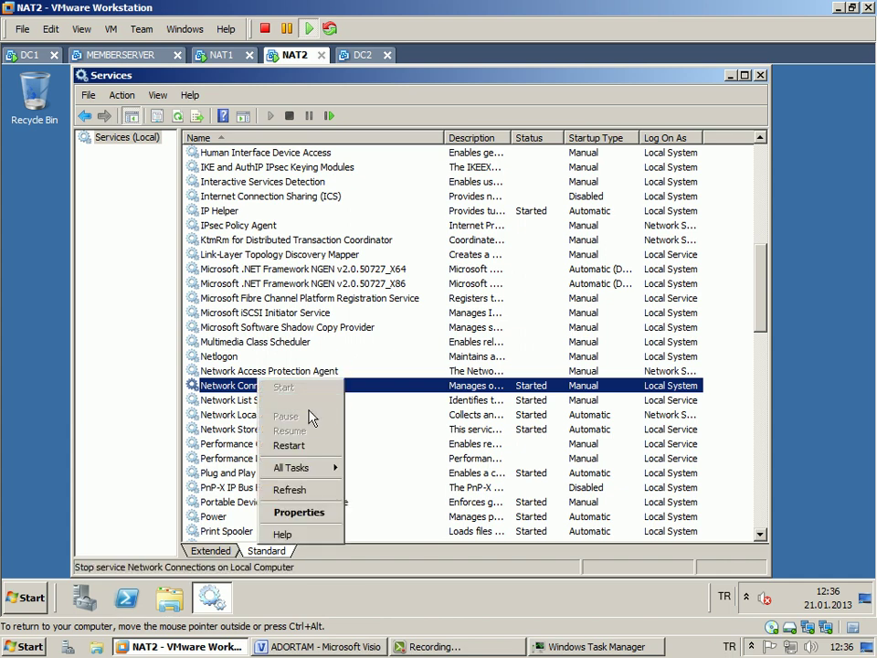
{"action": "left_click", "coordinate": [311, 446]}
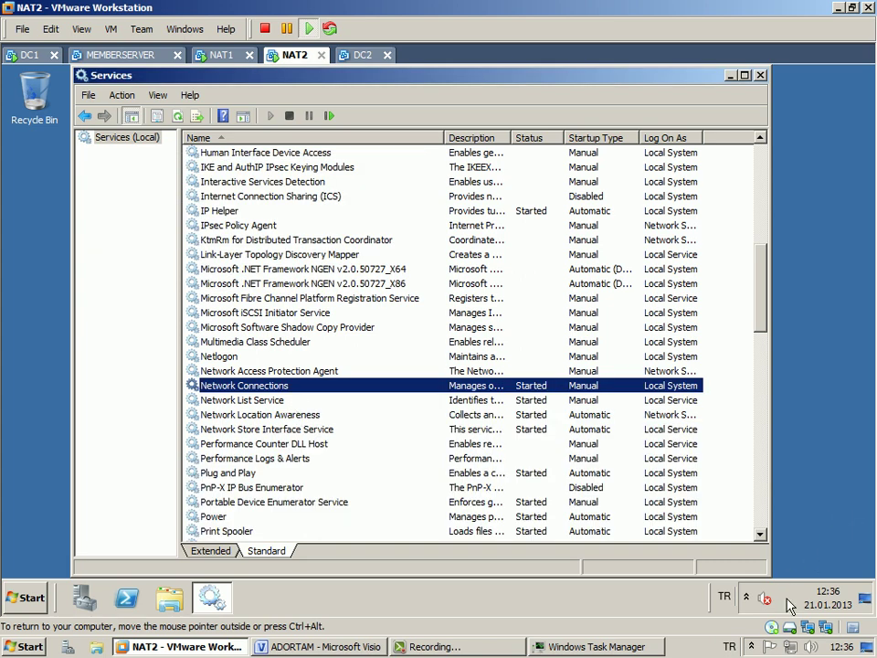
End the explorer.exe process in NAT2's Task Manager
{"action": "right_click", "coordinate": [403, 595]}
{"action": "left_click", "coordinate": [447, 549]}
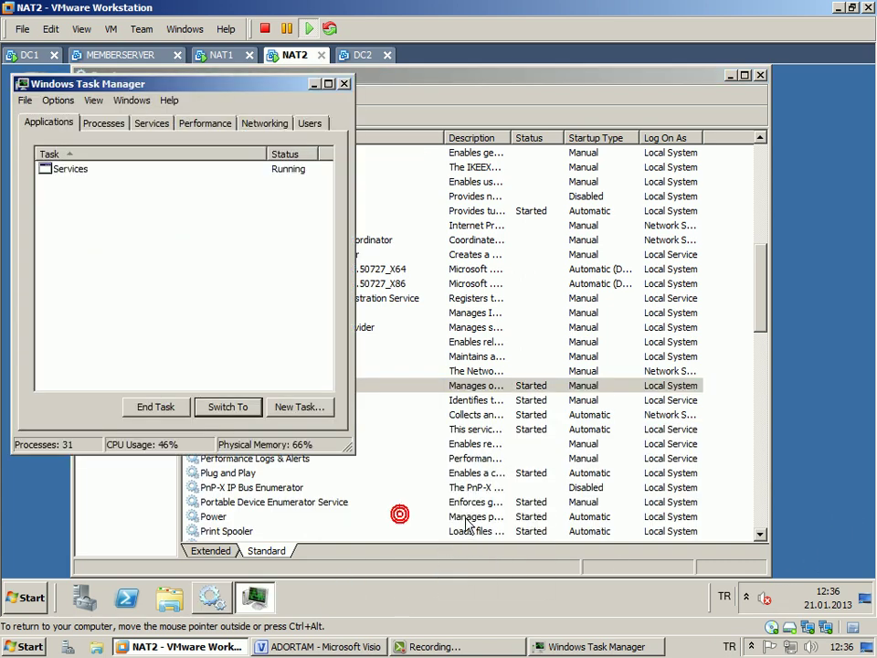
{"action": "left_click", "coordinate": [102, 122]}
{"action": "left_click", "coordinate": [86, 213]}
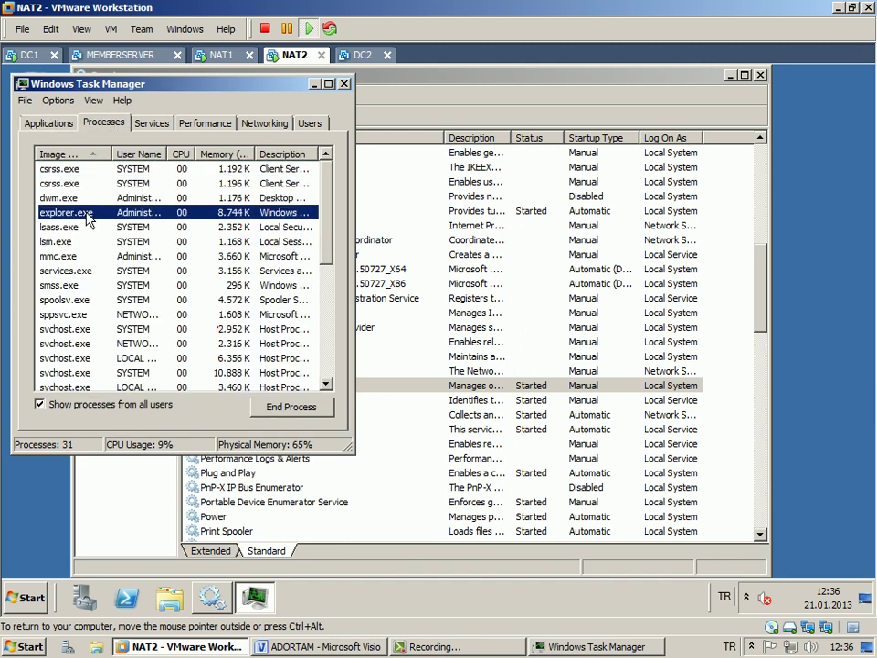
{"action": "left_click", "coordinate": [293, 411]}
{"action": "left_click", "coordinate": [476, 354]}
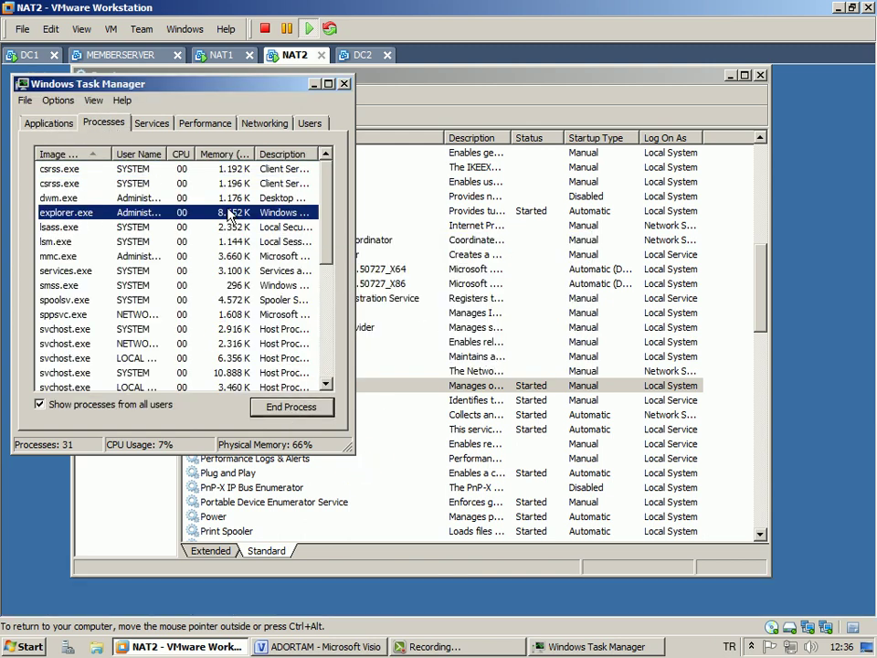
Relaunch explorer as a new task to restore the desktop shell, then close Task Manager
{"action": "left_click", "coordinate": [25, 99]}
{"action": "left_click", "coordinate": [45, 116]}
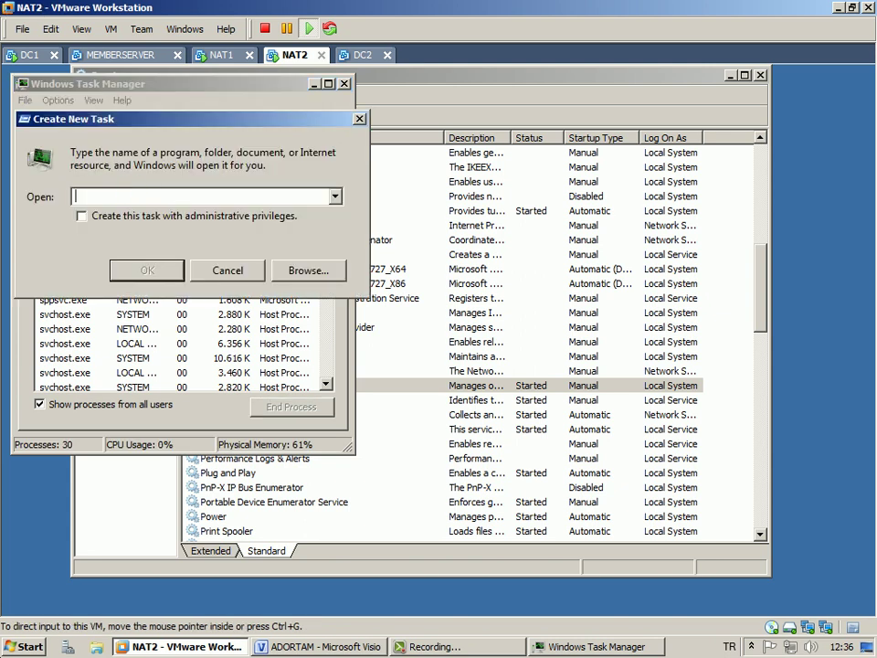
{"action": "type", "text": "expl"}
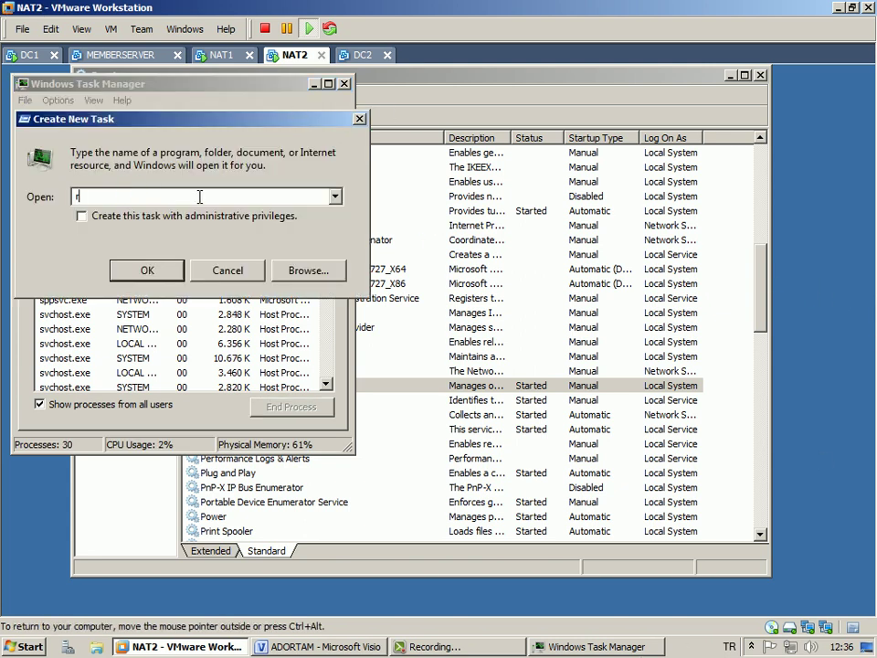
{"action": "type", "text": "orer"}
{"action": "key", "text": "Return"}
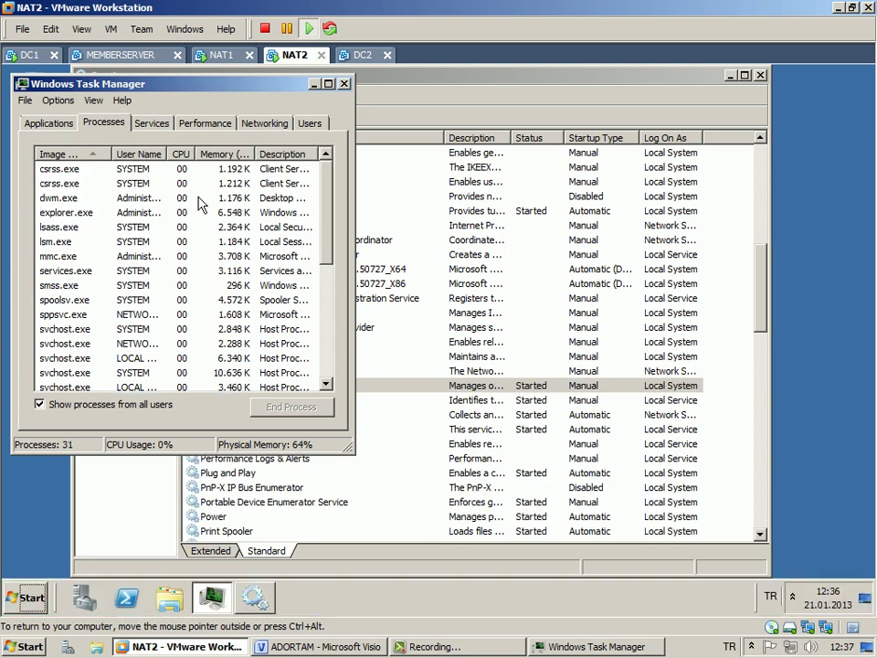
{"action": "left_click", "coordinate": [792, 597]}
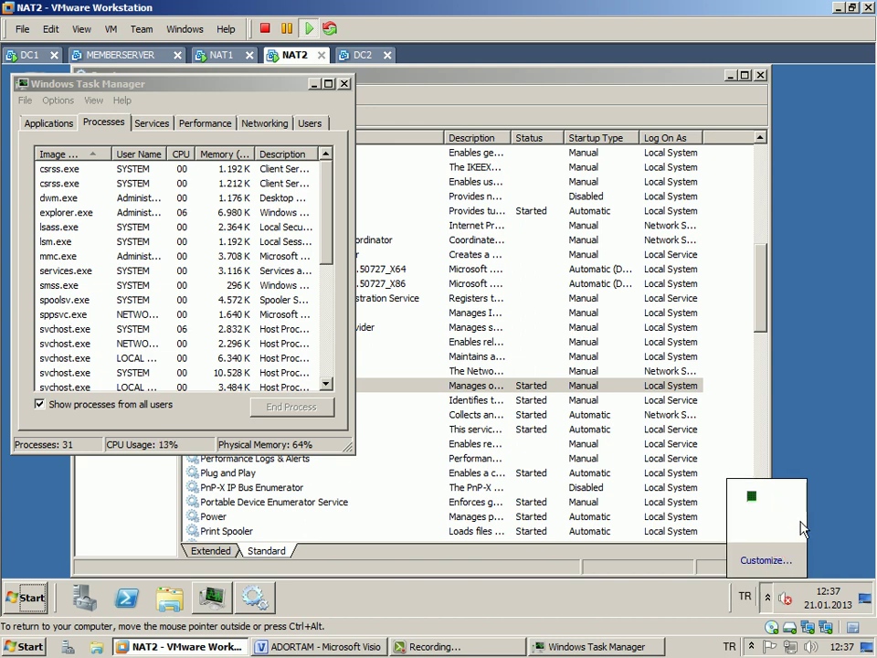
{"action": "left_click", "coordinate": [64, 233]}
{"action": "scroll", "coordinate": [100, 251], "scroll_direction": "down", "scroll_amount": 5}
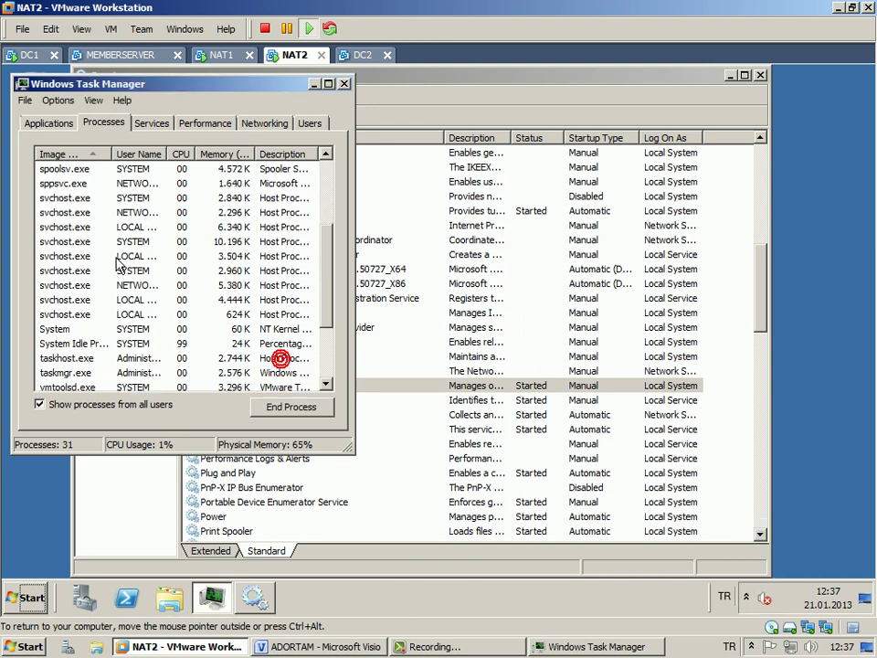
{"action": "scroll", "coordinate": [126, 265], "scroll_direction": "up", "scroll_amount": 5}
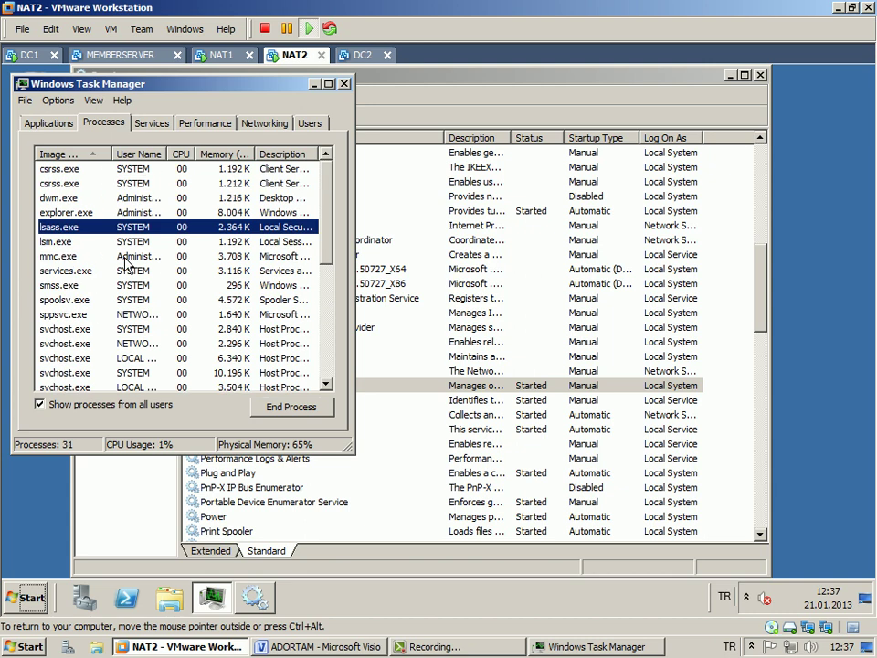
{"action": "left_click", "coordinate": [343, 84]}
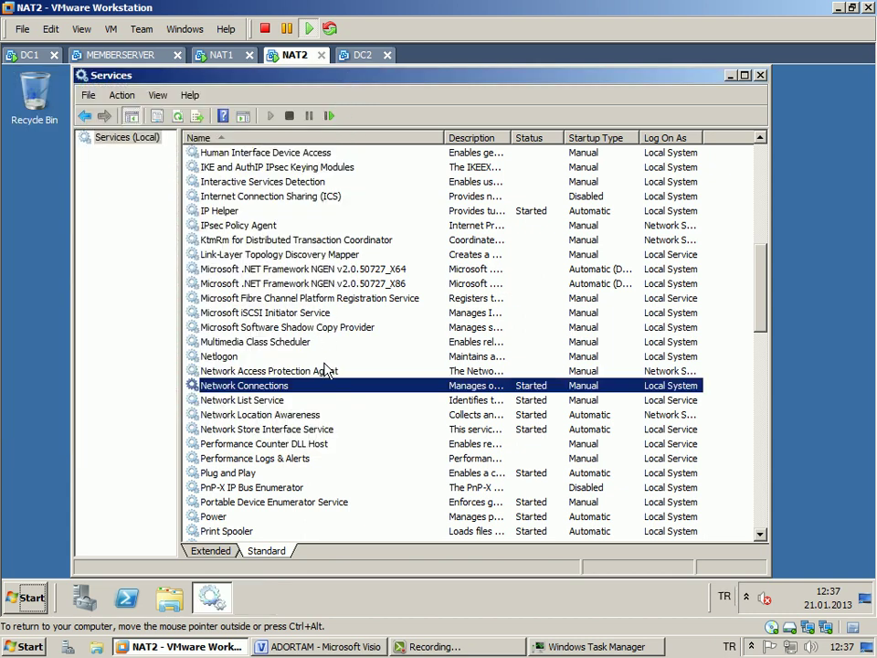
Sort NAT2's services by Status to review the started ones, then close the Services window
{"action": "left_click", "coordinate": [530, 138]}
{"action": "scroll", "coordinate": [481, 351], "scroll_direction": "down", "scroll_amount": 5}
{"action": "scroll", "coordinate": [480, 347], "scroll_direction": "down", "scroll_amount": 12}
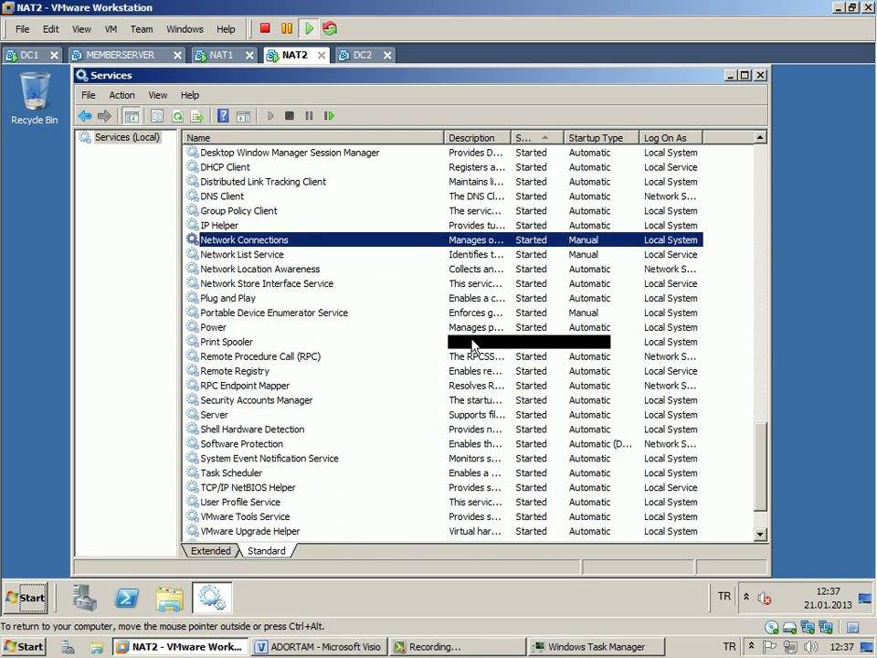
{"action": "scroll", "coordinate": [447, 338], "scroll_direction": "up", "scroll_amount": 3}
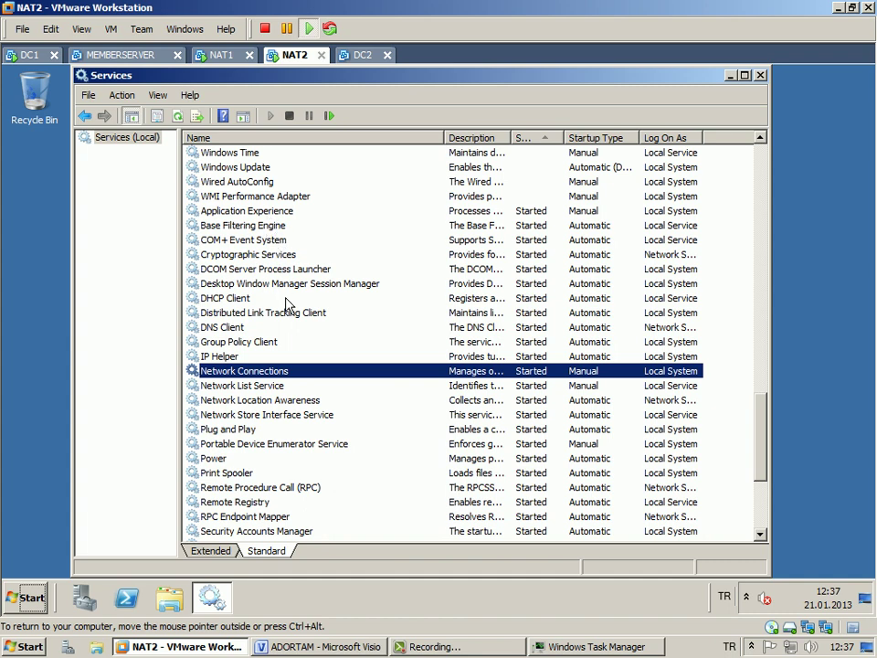
{"action": "scroll", "coordinate": [286, 304], "scroll_direction": "down", "scroll_amount": 4}
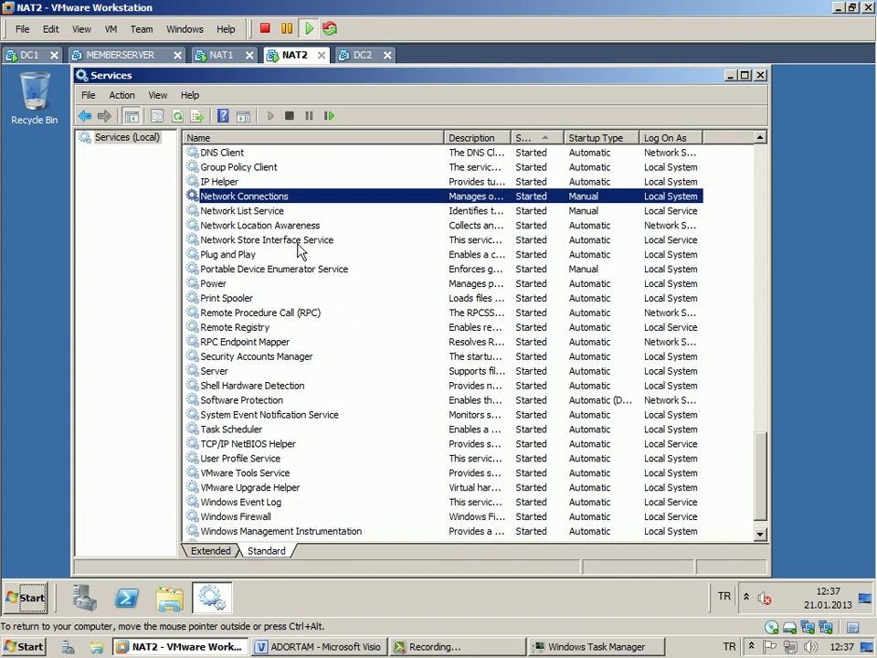
{"action": "scroll", "coordinate": [299, 283], "scroll_direction": "down", "scroll_amount": 1}
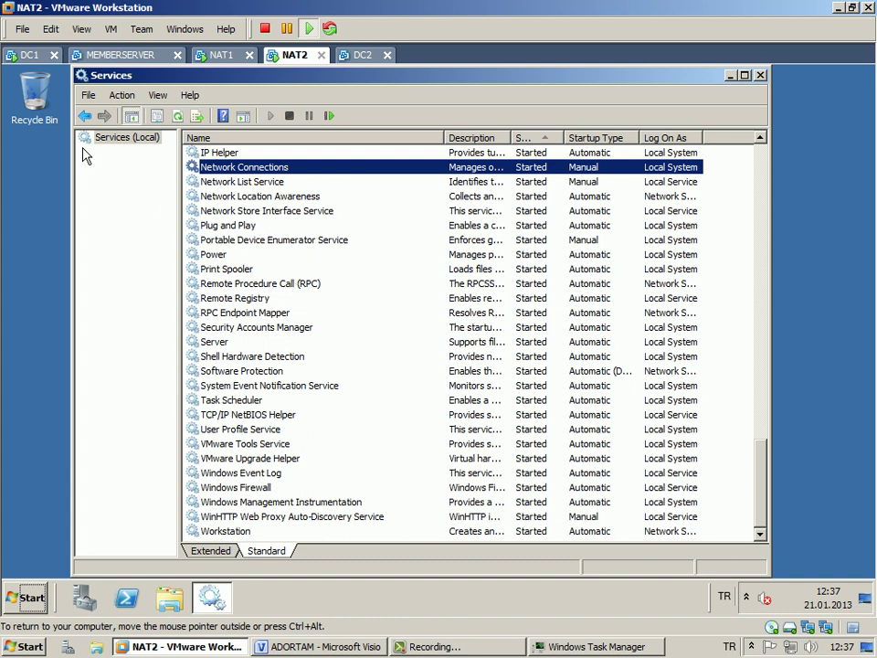
{"action": "left_click", "coordinate": [82, 75]}
{"action": "left_click", "coordinate": [120, 183]}
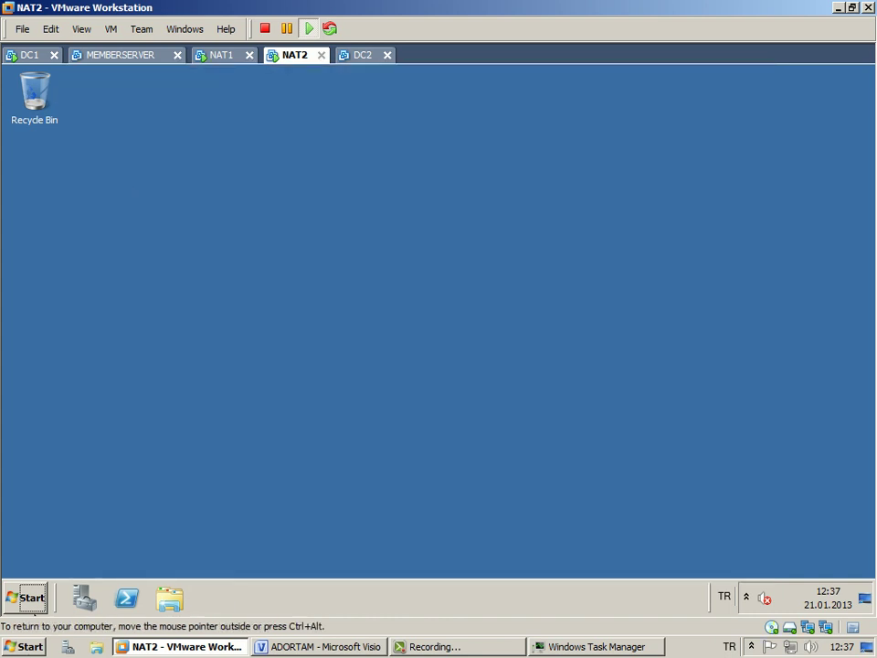
Search 'network conn' from NAT2's start menu and open the Network Connections window
{"action": "left_click", "coordinate": [44, 598]}
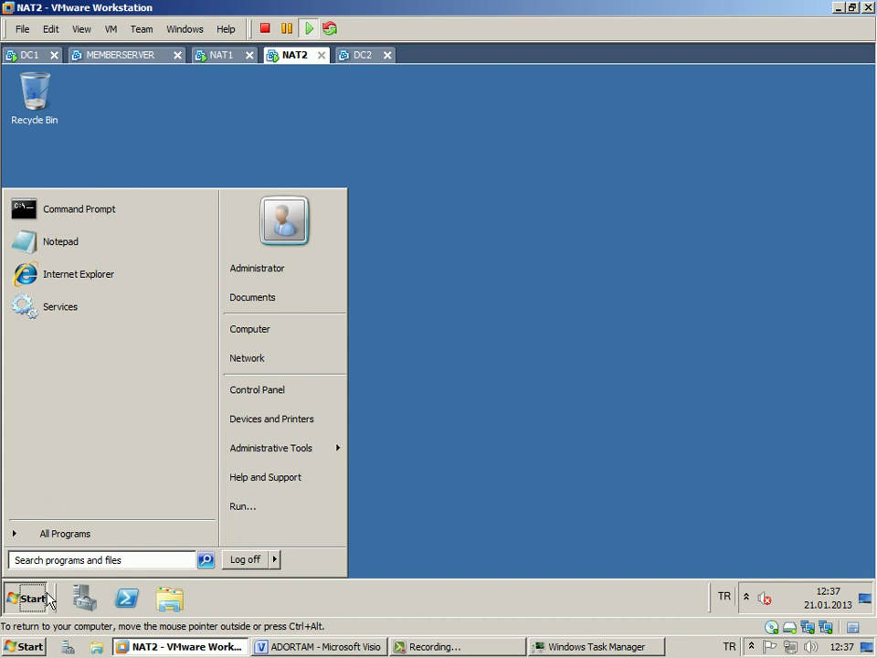
{"action": "type", "text": "network conn"}
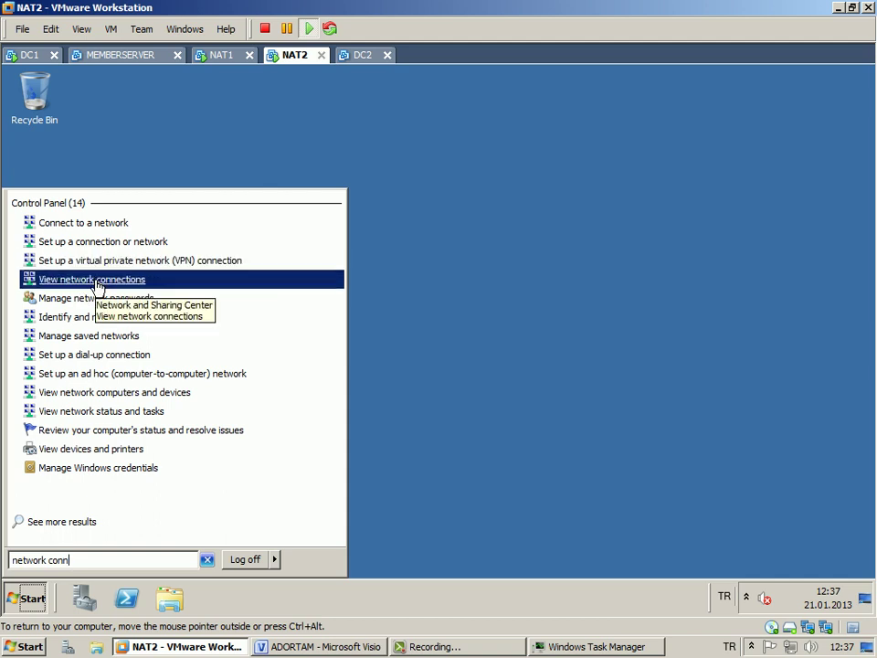
{"action": "left_click", "coordinate": [98, 286]}
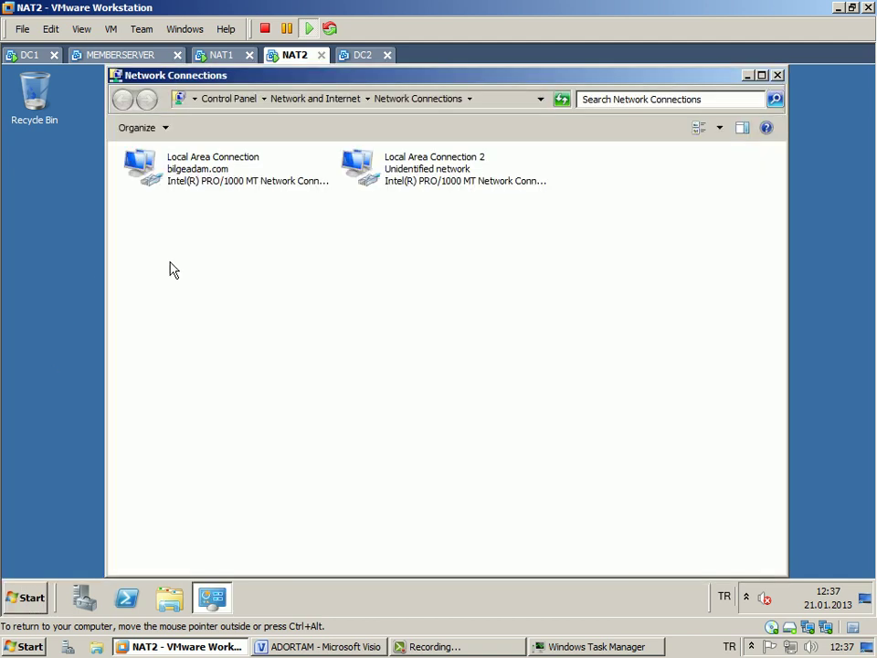
{"action": "left_click_drag", "start_coordinate": [229, 77], "coordinate": [237, 77]}
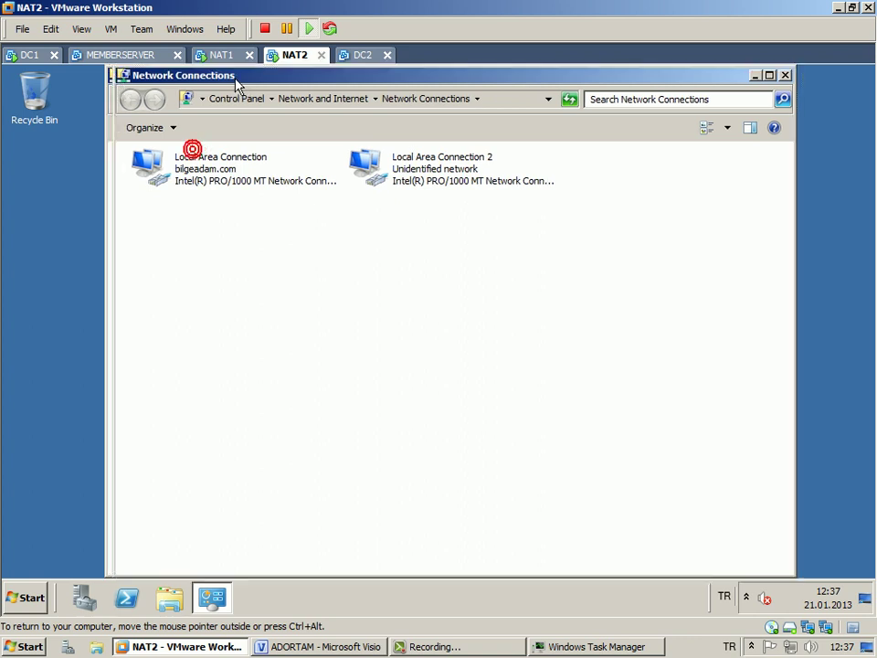
Disconnect the VM adapter to identify connections, renaming them SINIF and VMNET6
{"action": "left_click", "coordinate": [807, 630]}
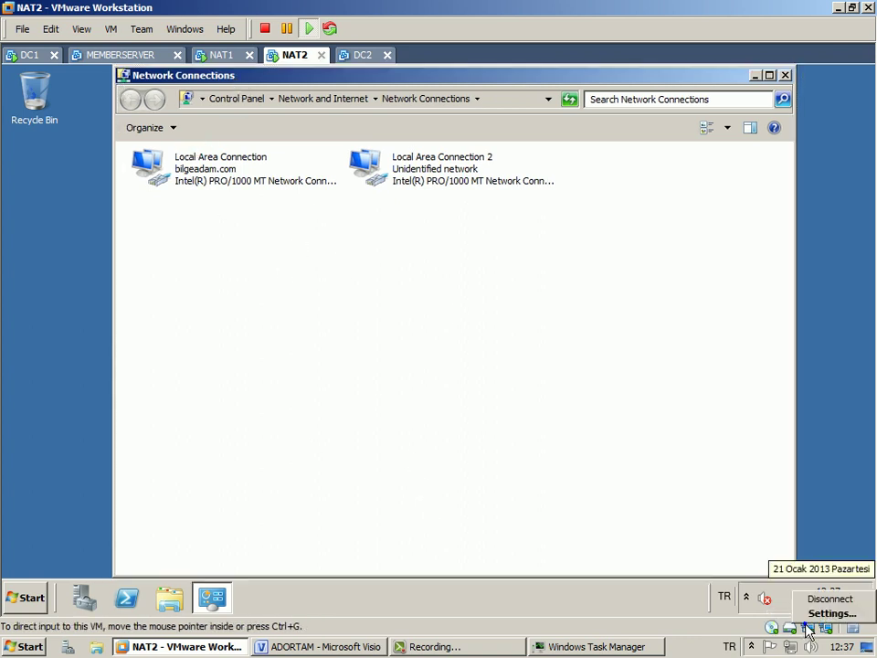
{"action": "left_click", "coordinate": [827, 599]}
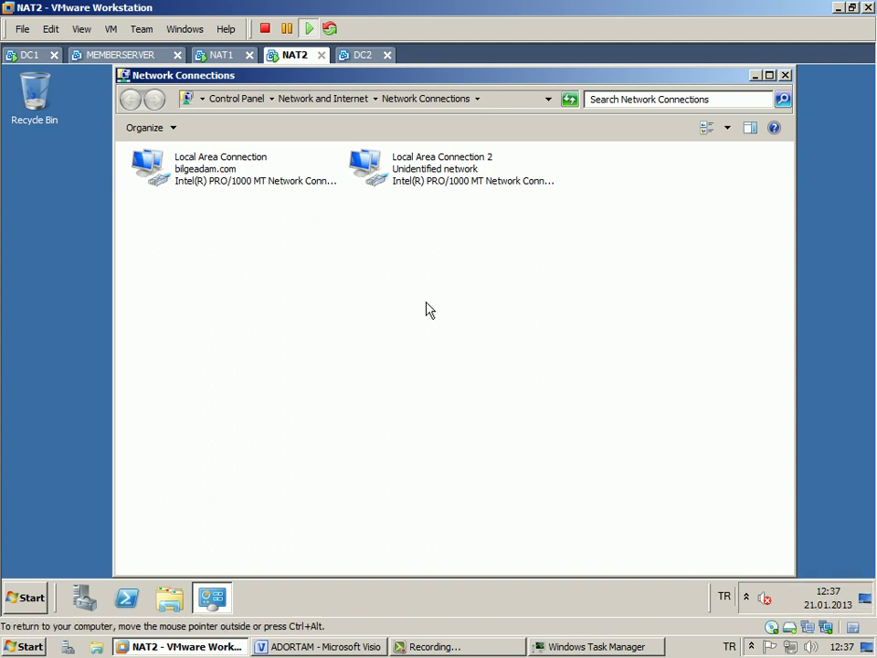
{"action": "left_click", "coordinate": [229, 168]}
{"action": "right_click", "coordinate": [229, 168]}
{"action": "left_click", "coordinate": [295, 273]}
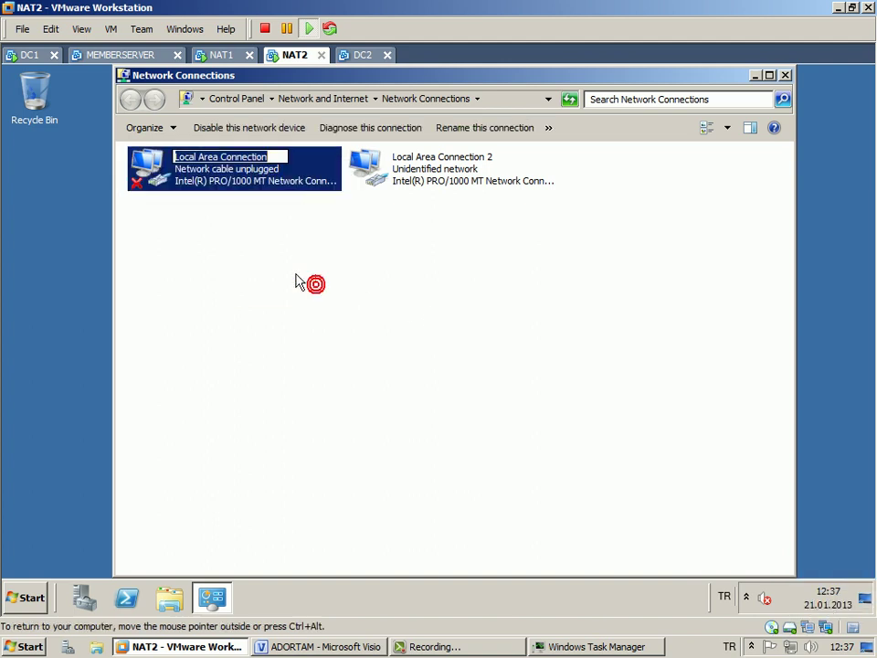
{"action": "type", "text": "SINIF"}
{"action": "key", "text": "Return"}
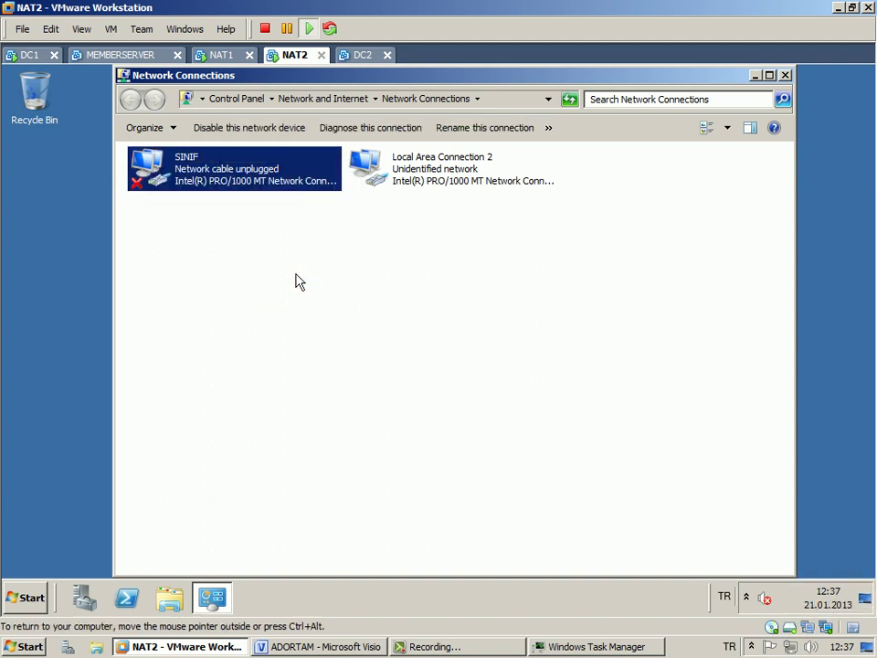
{"action": "key", "text": "Right"}
{"action": "key", "text": "F2"}
{"action": "type", "text": "VMNE"}
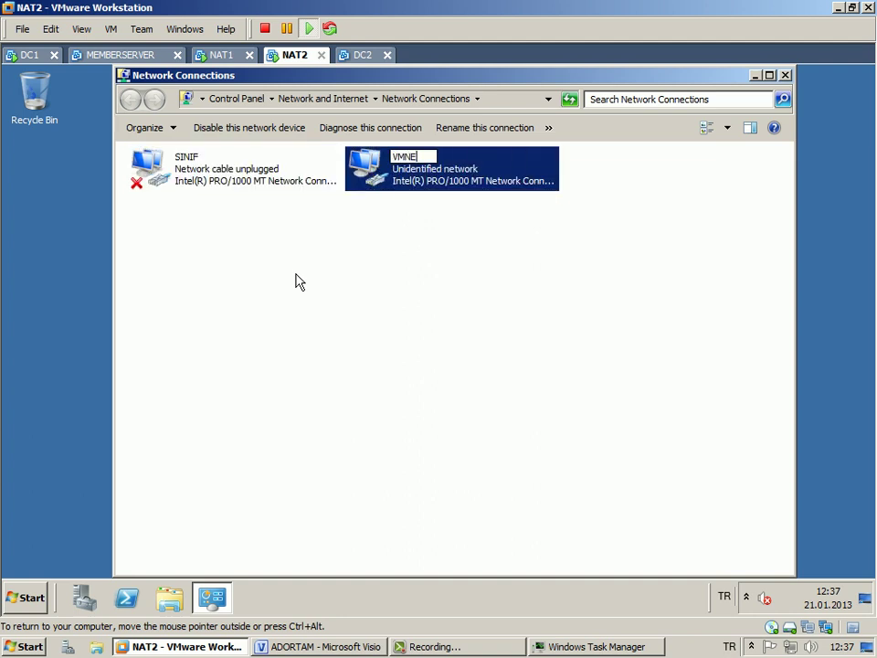
{"action": "type", "text": "T6"}
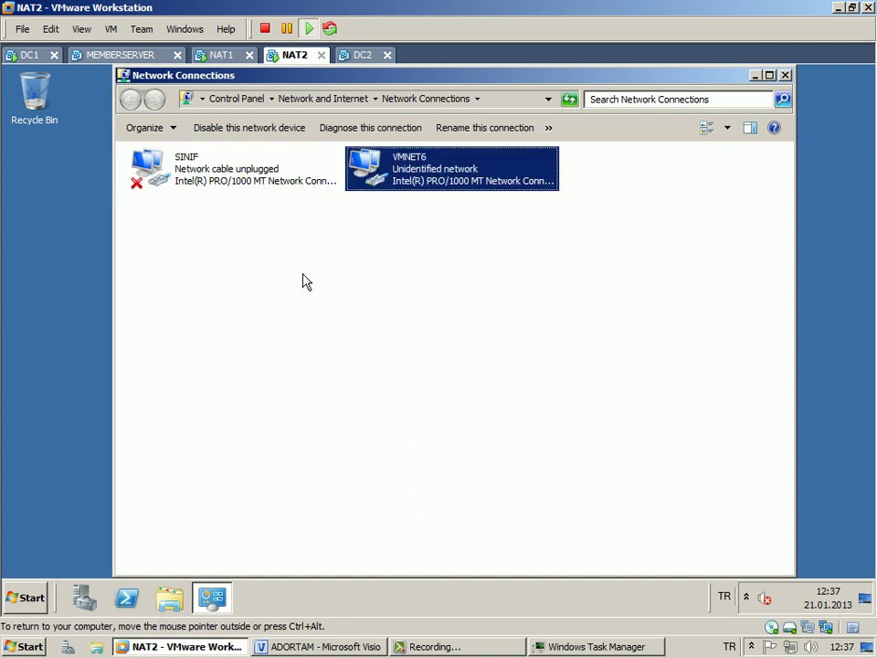
{"action": "left_click", "coordinate": [394, 315]}
Reconnect NAT2's virtual network adapter
{"action": "right_click", "coordinate": [807, 627]}
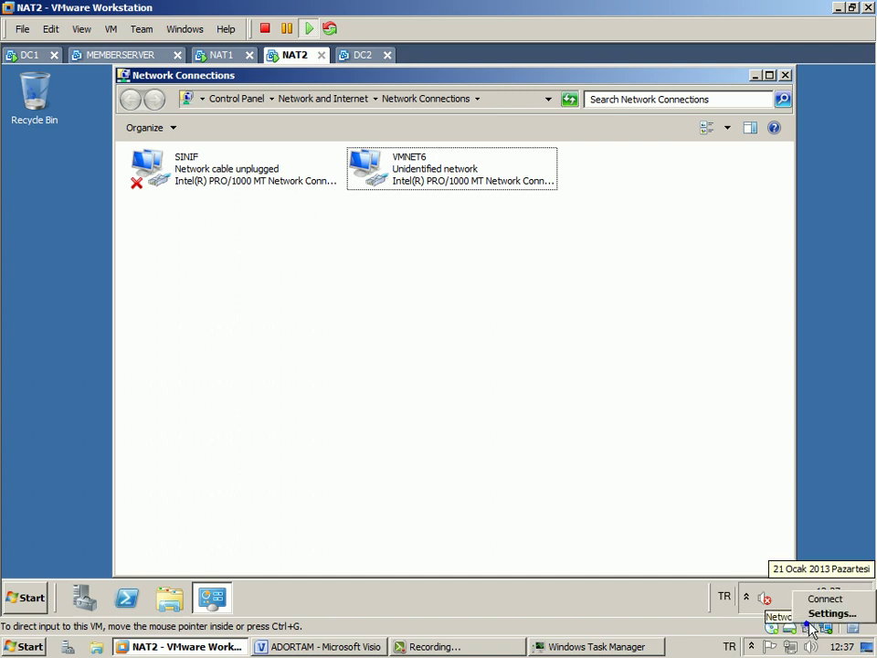
{"action": "left_click", "coordinate": [822, 651]}
{"action": "left_click", "coordinate": [250, 358]}
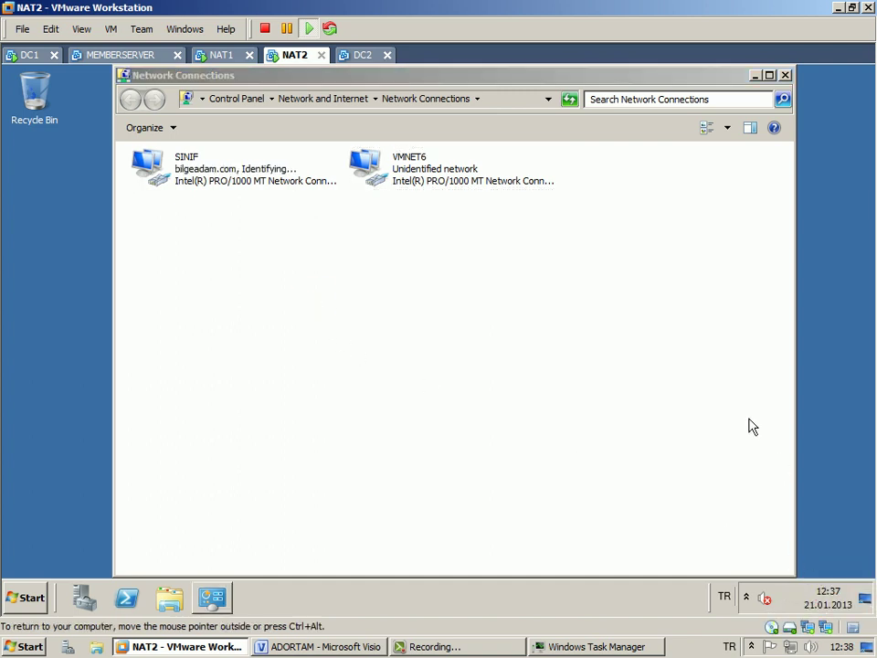
{"action": "left_click", "coordinate": [287, 79]}
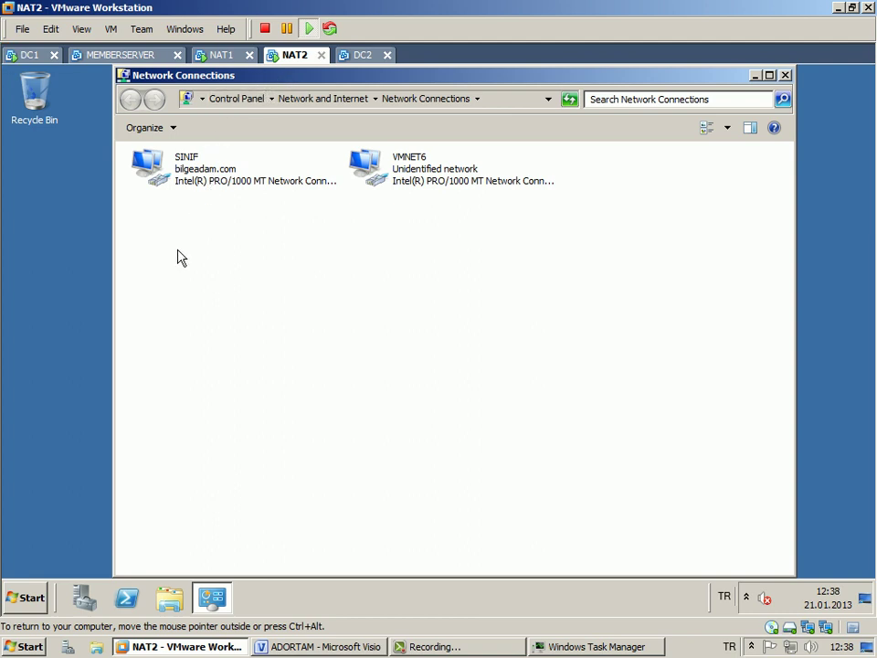
Switch VMNET6's IPv4 settings to a manual IP address, then view the ADORTAM diagram
{"action": "double_click", "coordinate": [417, 163]}
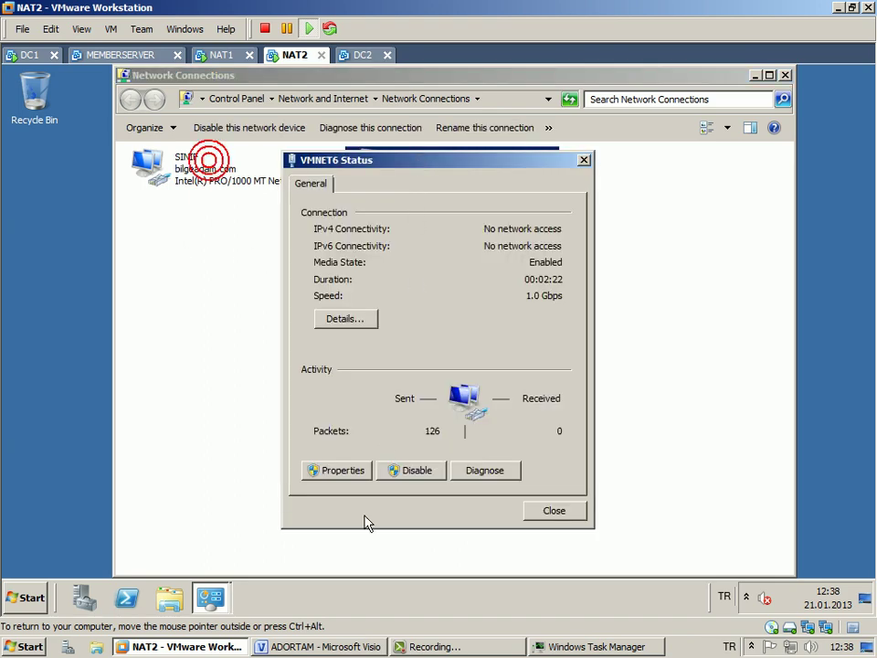
{"action": "left_click", "coordinate": [338, 471]}
{"action": "double_click", "coordinate": [426, 365]}
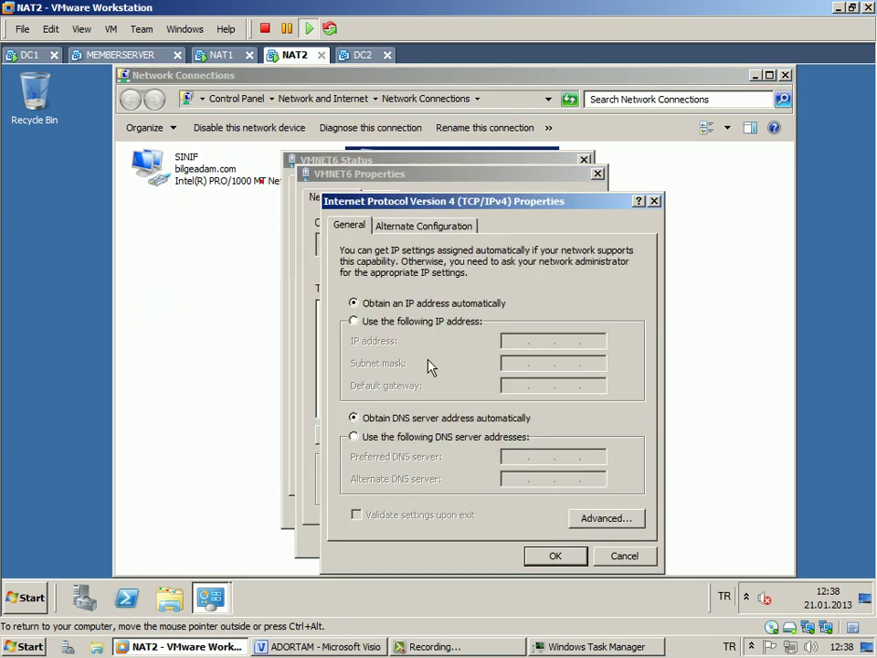
{"action": "left_click", "coordinate": [457, 331]}
{"action": "left_click", "coordinate": [327, 645]}
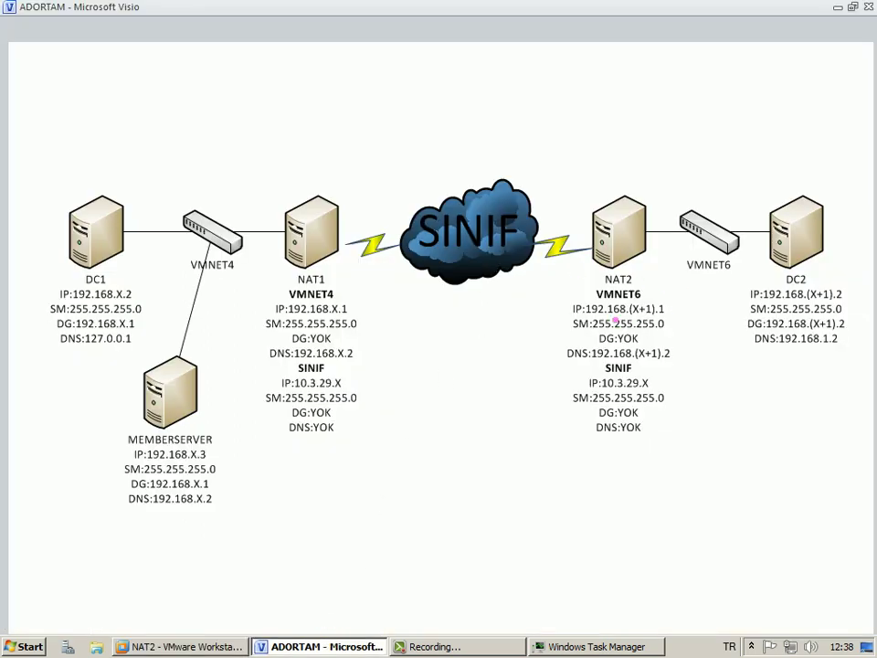
Underline NAT2's IP address and write 10.0 above the DC1–VMNET4 link in the Visio diagram
{"action": "left_click_drag", "start_coordinate": [632, 317], "coordinate": [661, 318]}
{"action": "left_click_drag", "start_coordinate": [148, 146], "coordinate": [161, 186]}
{"action": "mouse_move", "coordinate": [187, 140]}
{"action": "left_mouse_down"}
{"action": "mouse_move", "coordinate": [177, 147]}
{"action": "mouse_move", "coordinate": [183, 139]}
{"action": "left_mouse_up"}
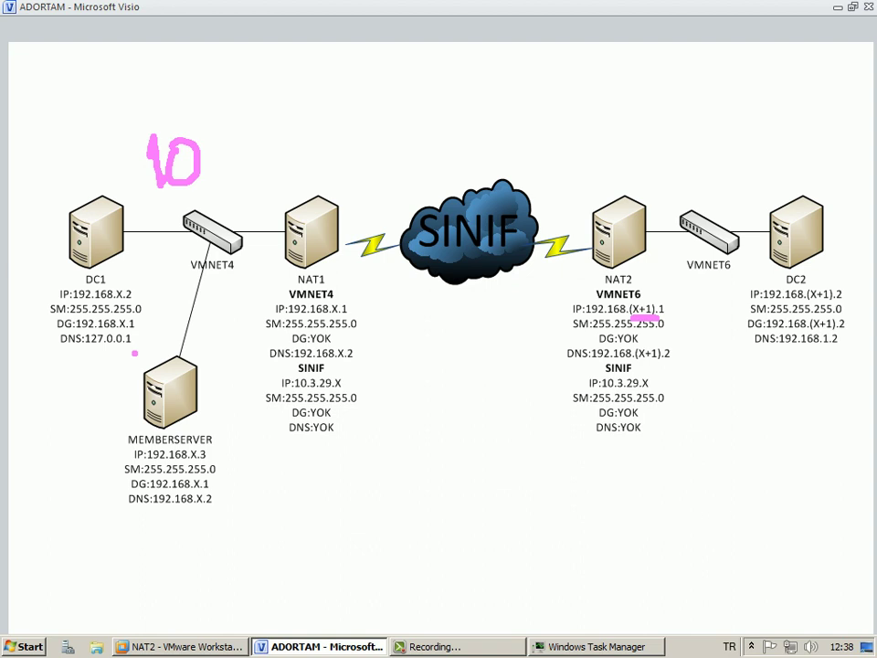
{"action": "left_click_drag", "start_coordinate": [237, 142], "coordinate": [238, 141]}
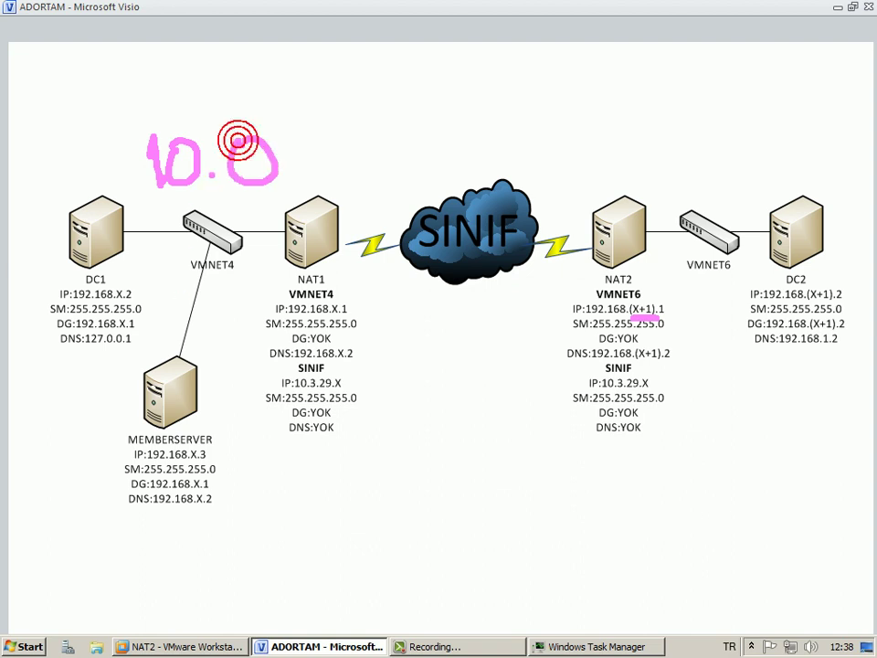
Write 11.0 above the NAT2–VMNET6 link, clear the ink, and return to NAT2
{"action": "left_click_drag", "start_coordinate": [671, 146], "coordinate": [667, 175]}
{"action": "left_click_drag", "start_coordinate": [691, 144], "coordinate": [692, 173]}
{"action": "left_click", "coordinate": [710, 169]}
{"action": "left_click_drag", "start_coordinate": [729, 144], "coordinate": [721, 149]}
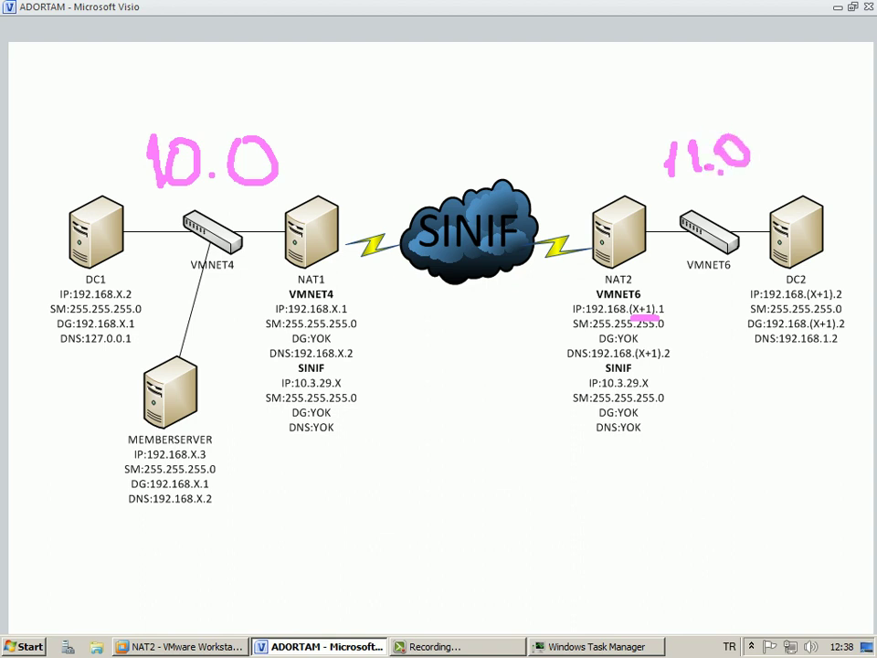
{"action": "mouse_move", "coordinate": [137, 190]}
{"action": "left_mouse_down"}
{"action": "mouse_move", "coordinate": [150, 199]}
{"action": "mouse_move", "coordinate": [288, 210]}
{"action": "left_mouse_up"}
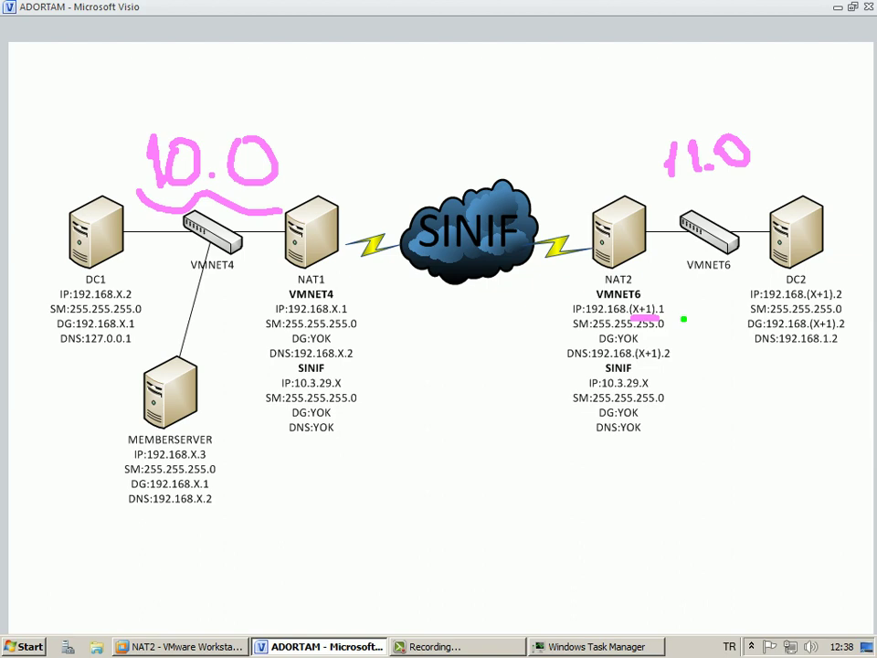
{"action": "key", "text": "Escape"}
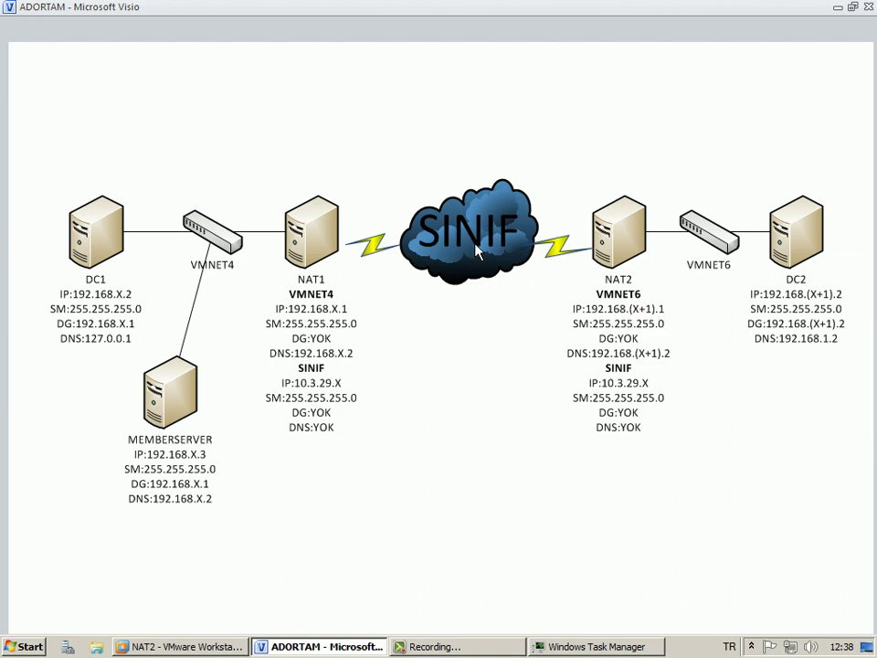
{"action": "left_click", "coordinate": [219, 644]}
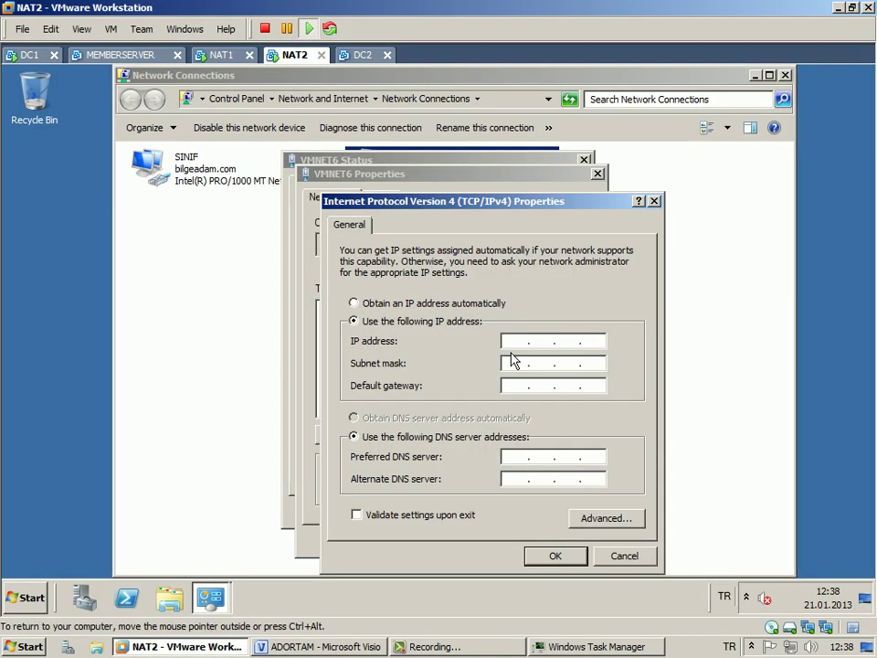
Give VMNET6 static IP 192.168.241.1 with mask 255.255.255.0 and close its dialogs
{"action": "type", "text": "192 . 168 . 241 . 1"}
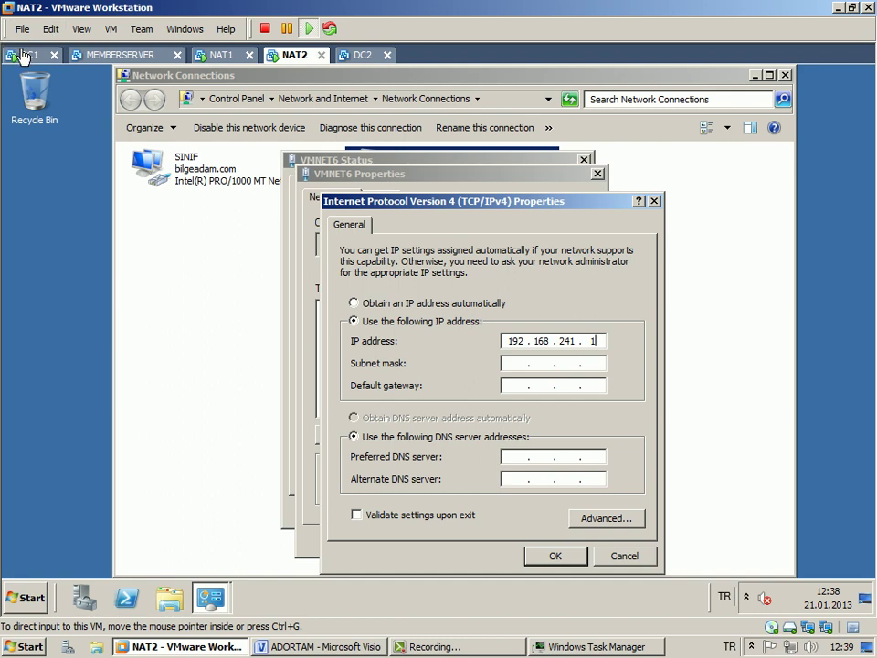
{"action": "left_click", "coordinate": [525, 364]}
{"action": "left_click", "coordinate": [508, 458]}
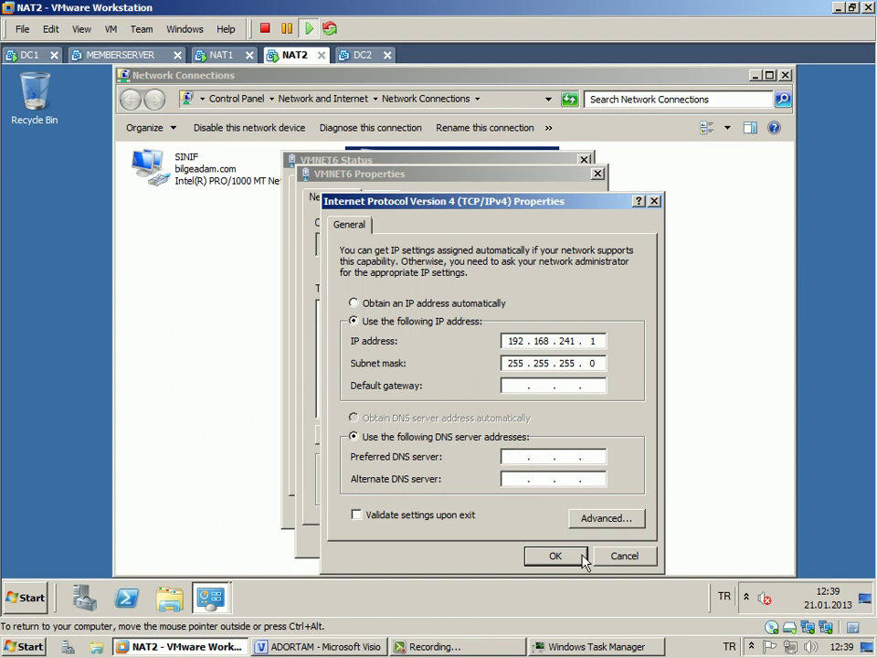
{"action": "left_click", "coordinate": [554, 559]}
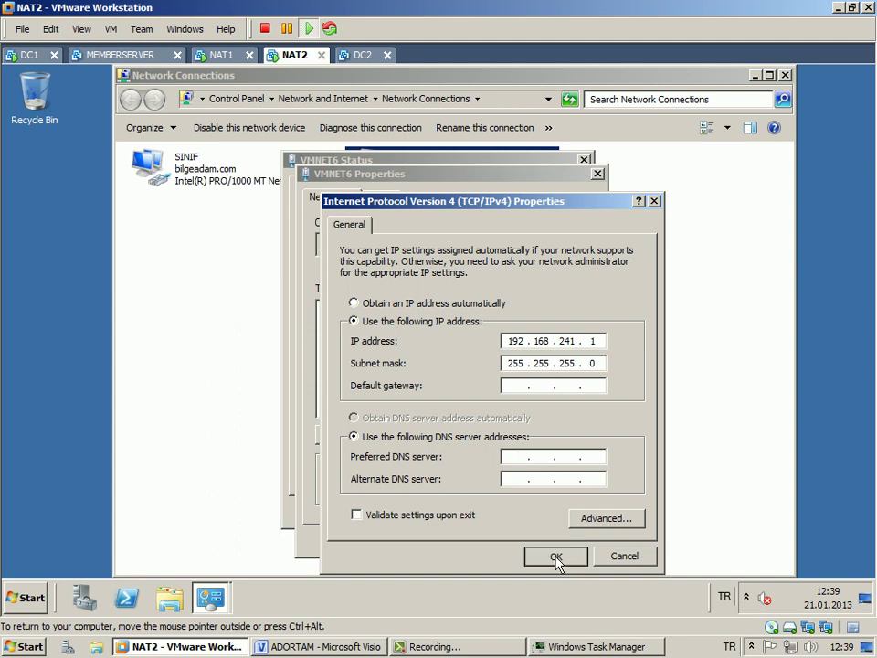
{"action": "left_click", "coordinate": [503, 539]}
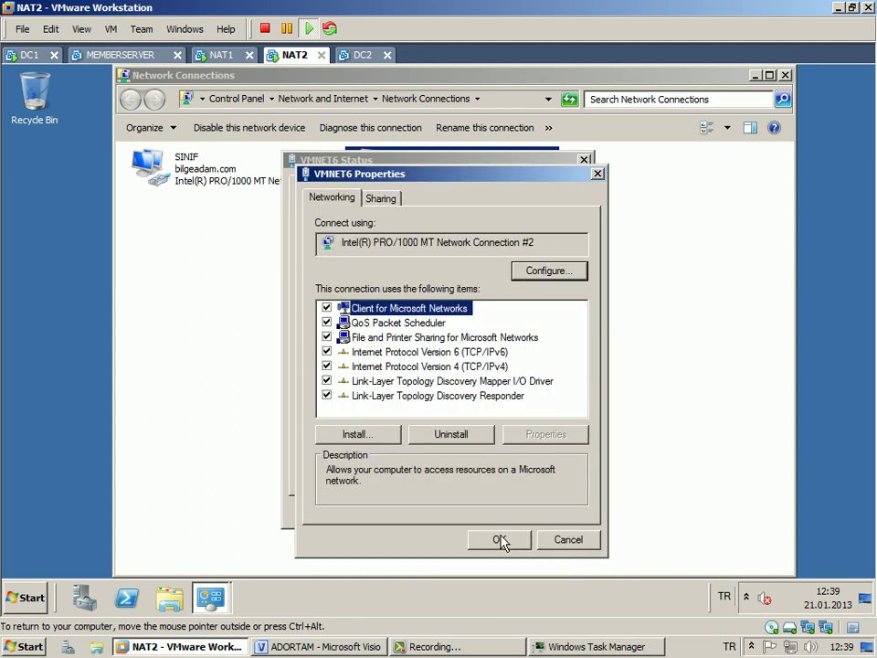
{"action": "left_click", "coordinate": [553, 511]}
{"action": "left_click", "coordinate": [442, 428]}
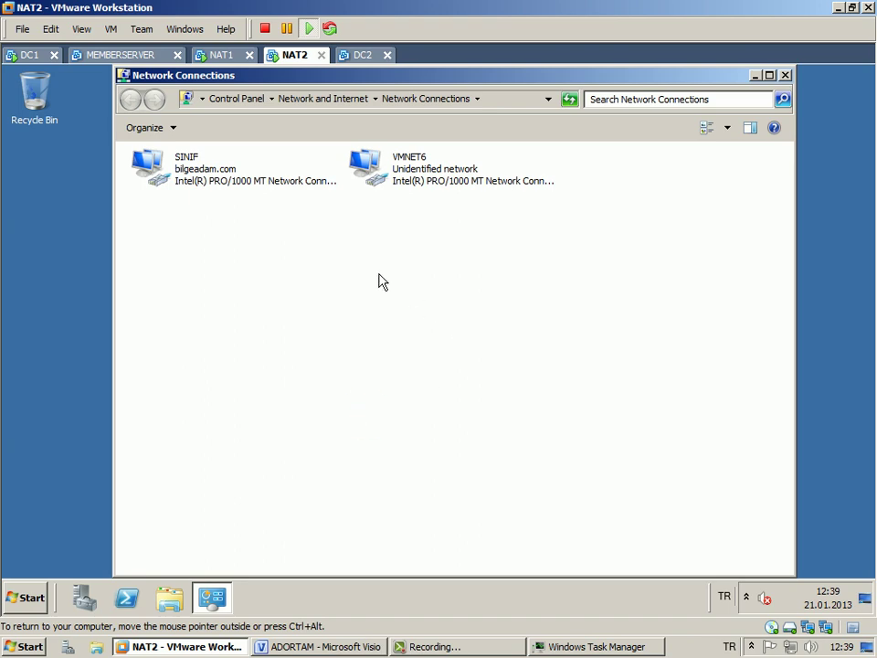
Open the SINIF connection's IPv4 properties and switch to a manually entered IP address
{"action": "left_click", "coordinate": [228, 186]}
{"action": "double_click", "coordinate": [228, 186]}
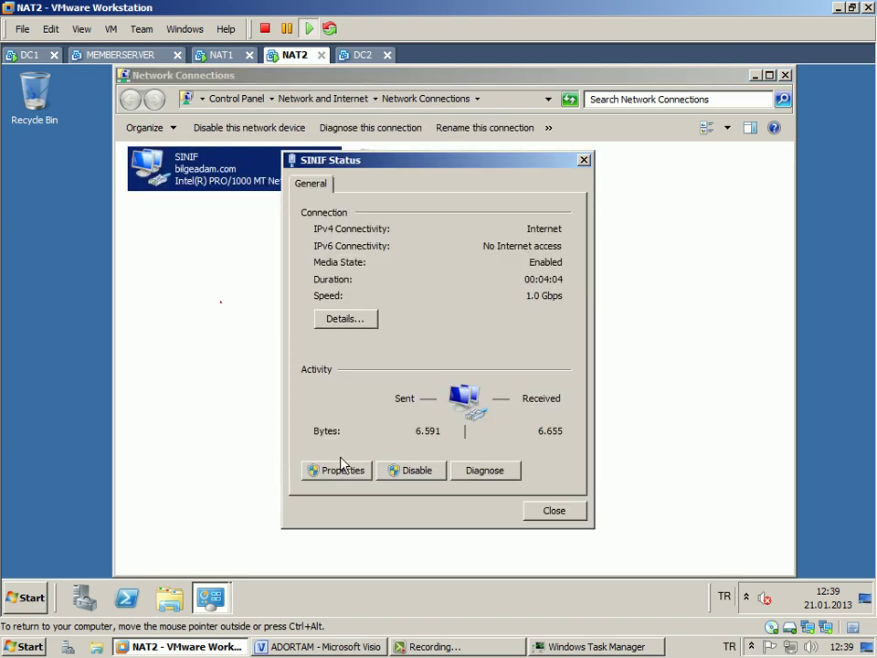
{"action": "left_click", "coordinate": [341, 469]}
{"action": "double_click", "coordinate": [435, 366]}
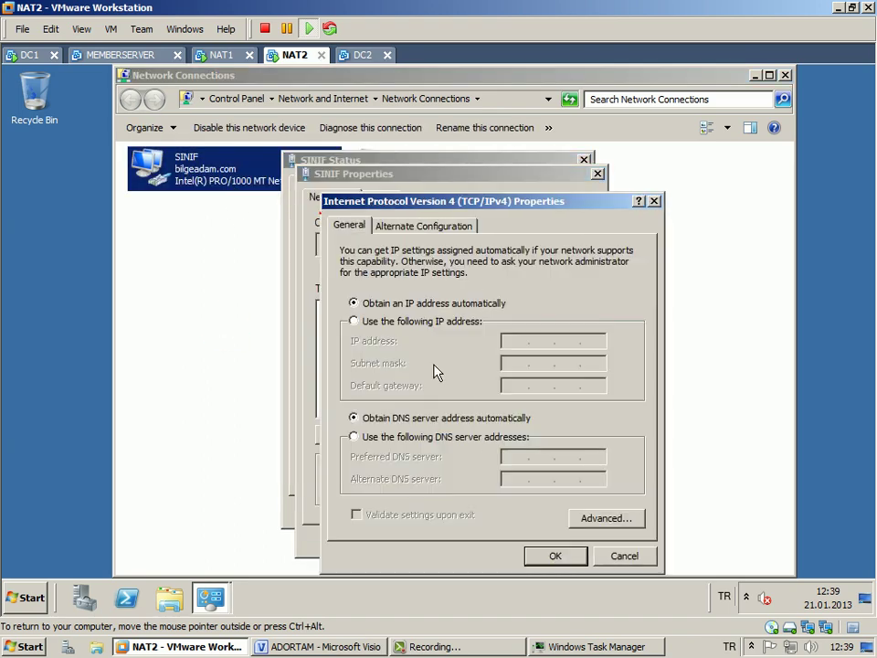
{"action": "left_click", "coordinate": [420, 321]}
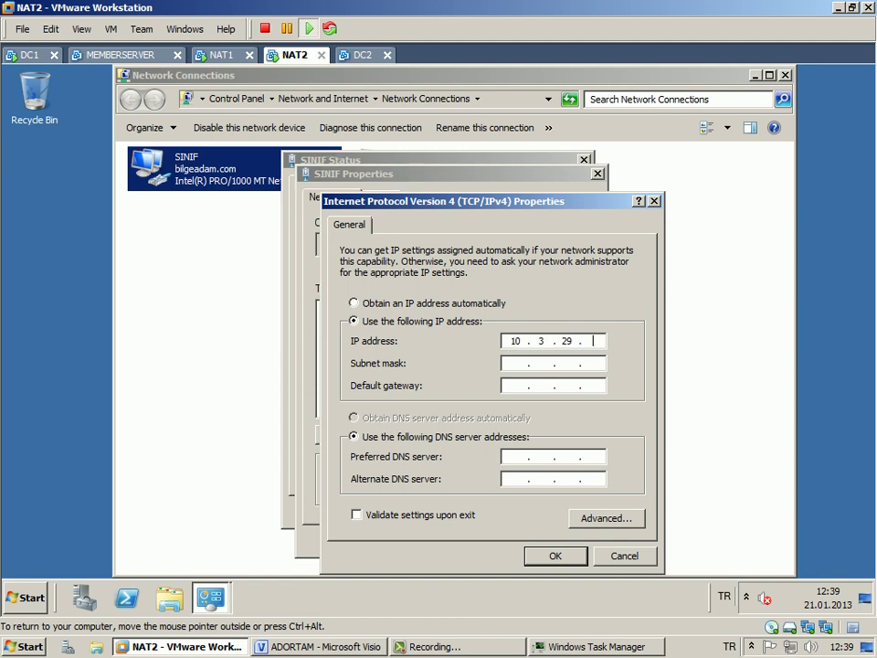
Enter IP 10.3.29.242 with mask 255.255.255.0 and close SINIF's dialogs
{"action": "type", "text": "242"}
{"action": "key", "text": "Tab"}
{"action": "type", "text": "255 . 255 . 255"}
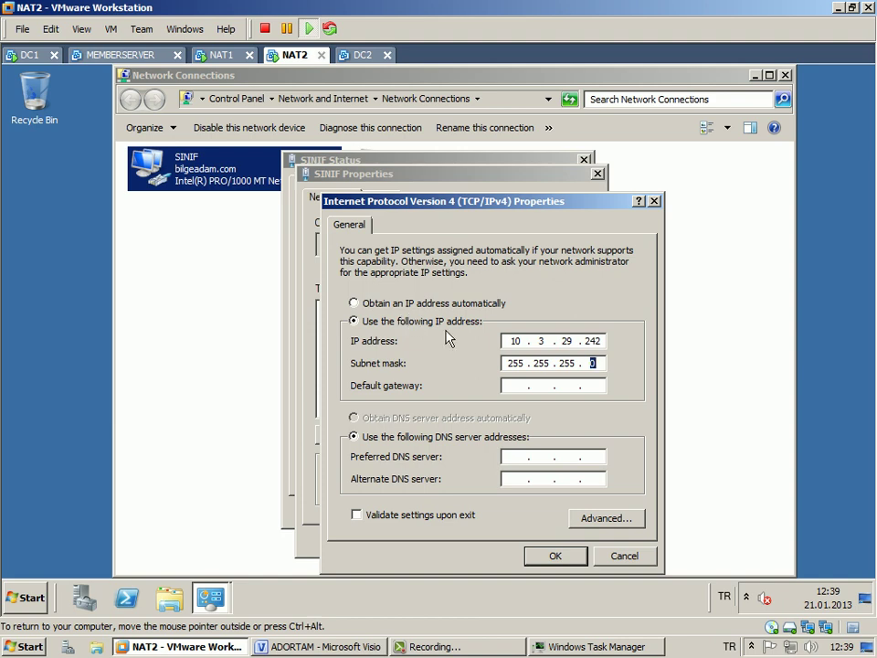
{"action": "left_click", "coordinate": [566, 553]}
{"action": "left_click", "coordinate": [499, 539]}
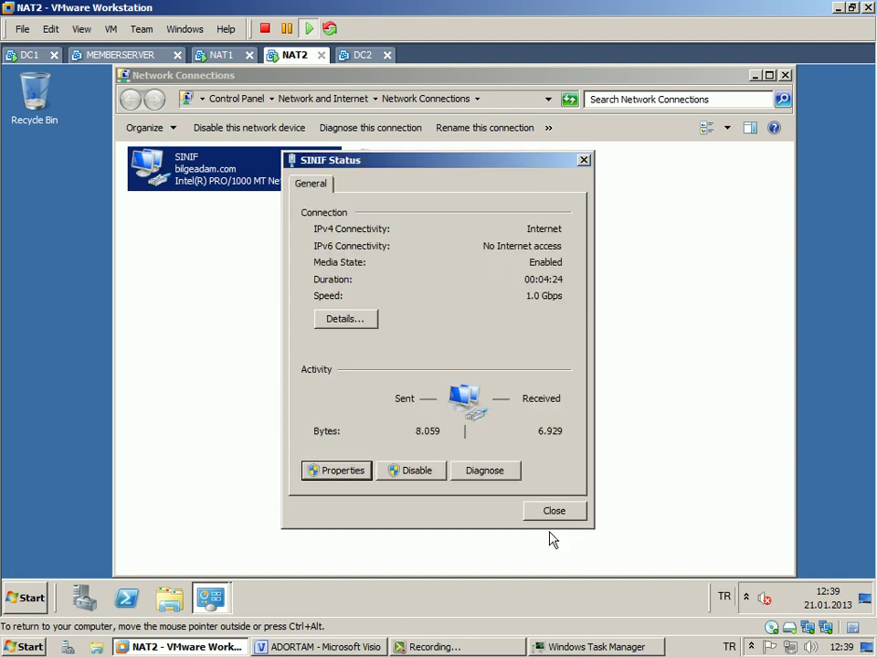
{"action": "left_click", "coordinate": [567, 517]}
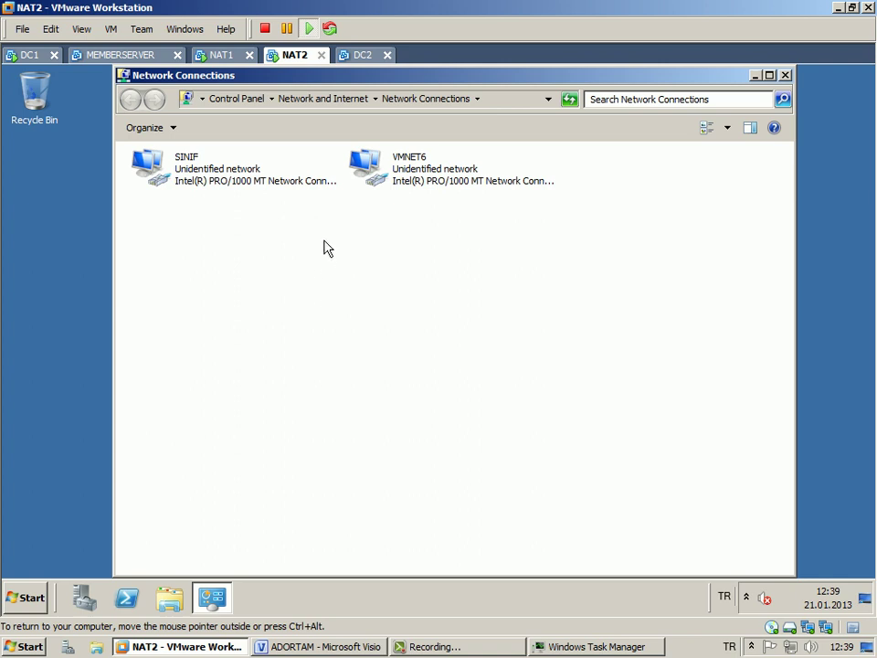
Open Server Manager's Roles summary on NAT2 and start the Add Roles wizard
{"action": "left_click", "coordinate": [33, 310]}
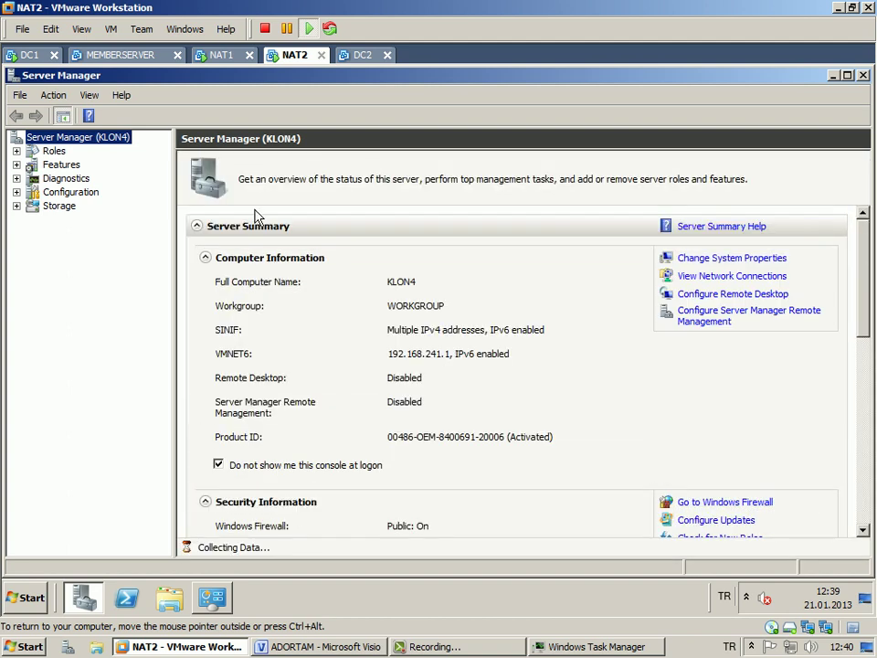
{"action": "left_click", "coordinate": [64, 152]}
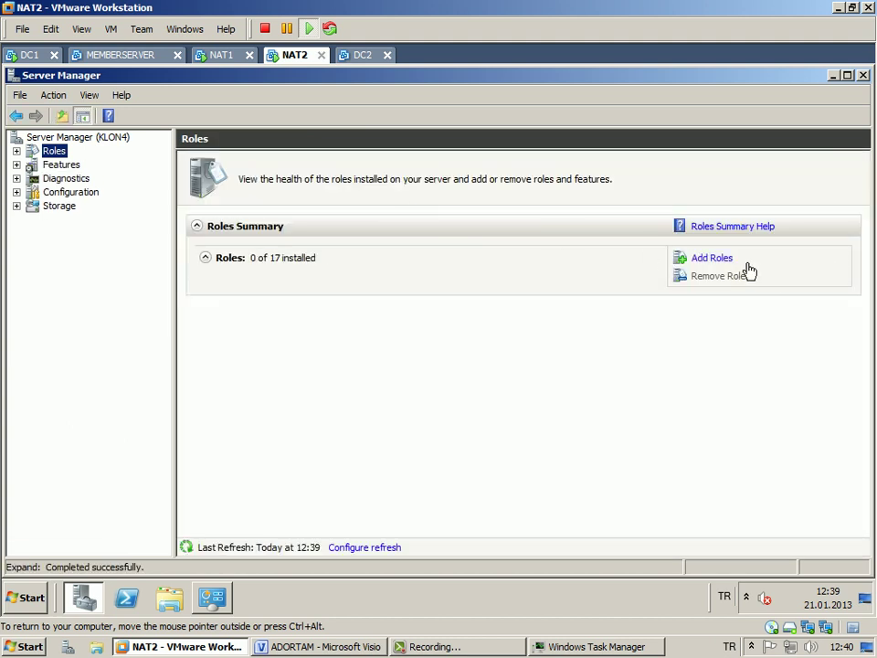
{"action": "left_click", "coordinate": [718, 261]}
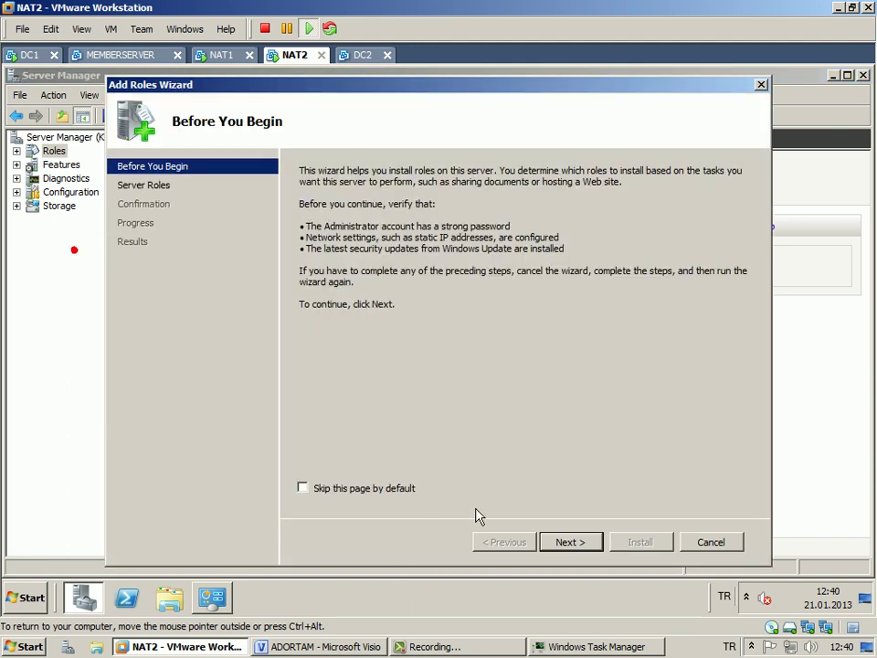
{"action": "left_click", "coordinate": [370, 491]}
{"action": "left_click", "coordinate": [566, 541]}
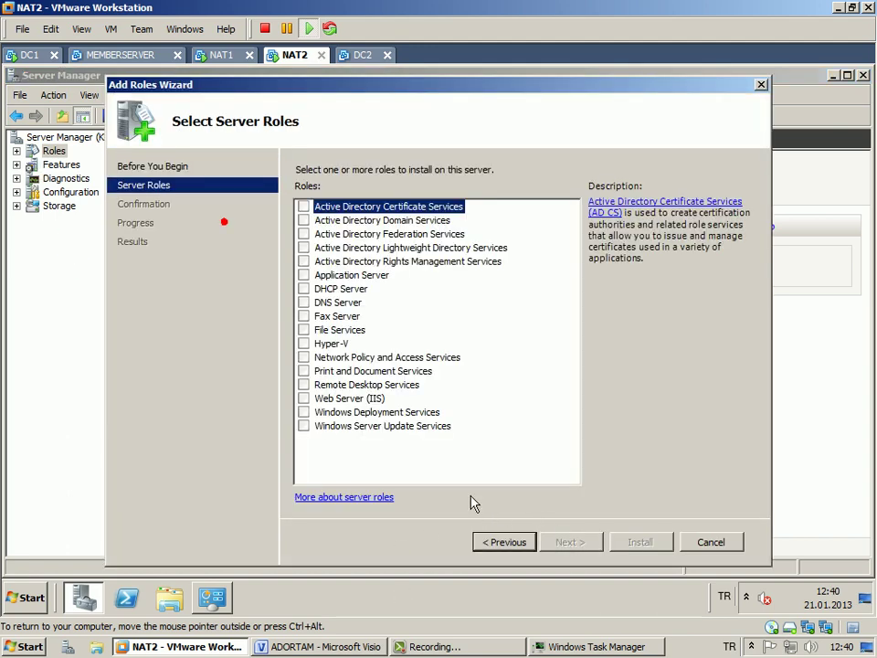
Select Network Policy and Access Services with Routing and Remote Access Services and install
{"action": "left_click", "coordinate": [304, 357]}
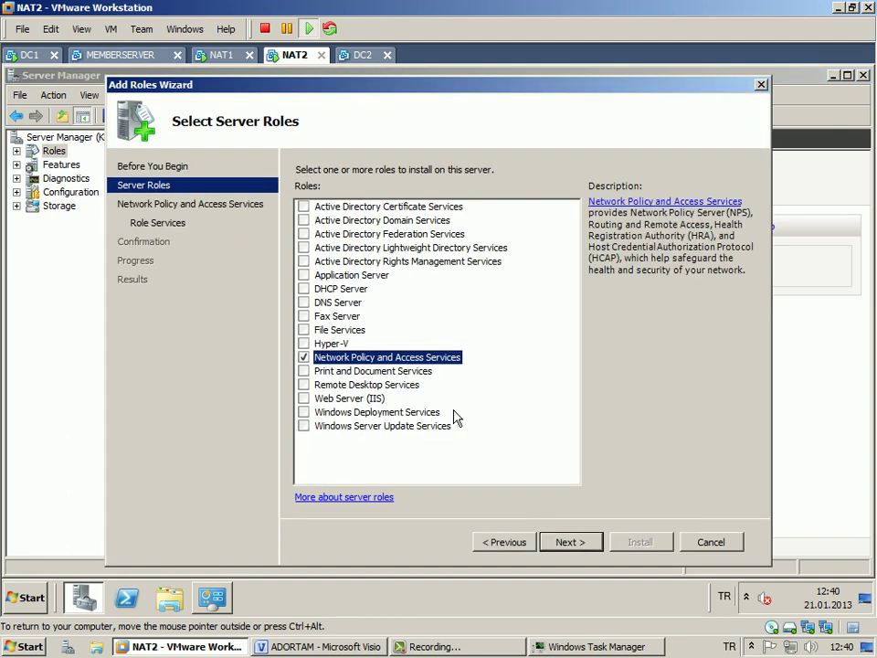
{"action": "left_click", "coordinate": [584, 546]}
{"action": "left_click", "coordinate": [585, 546]}
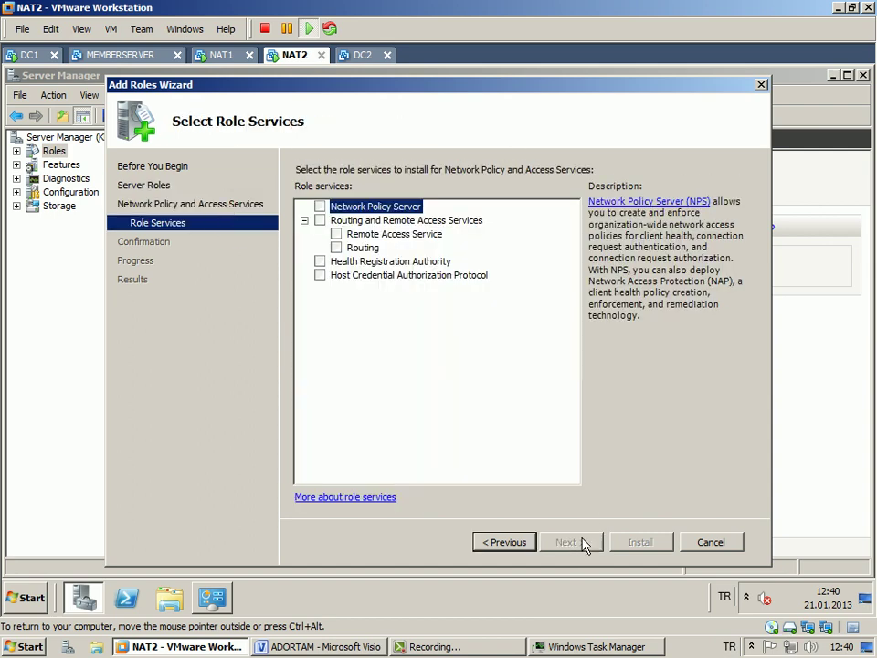
{"action": "left_click", "coordinate": [320, 221]}
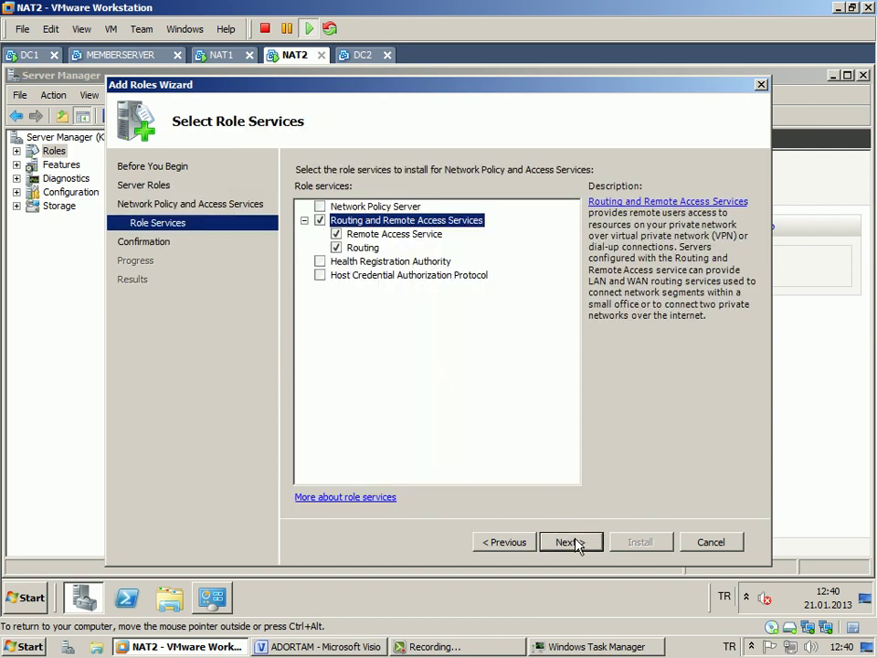
{"action": "left_click", "coordinate": [577, 543]}
{"action": "left_click", "coordinate": [657, 542]}
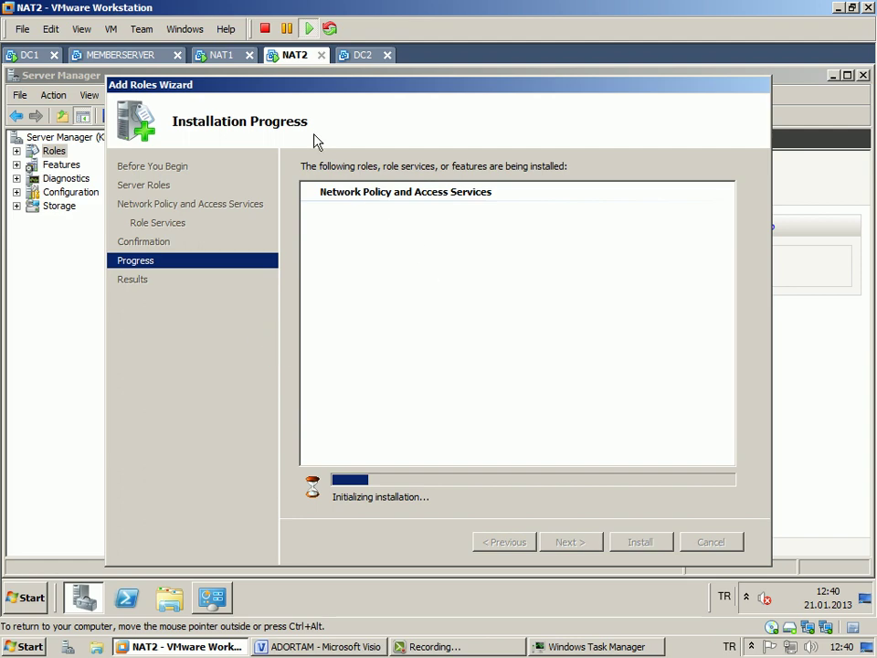
Close the finished role installation on NAT2 and switch to the NAT1 machine
{"action": "left_click", "coordinate": [219, 55]}
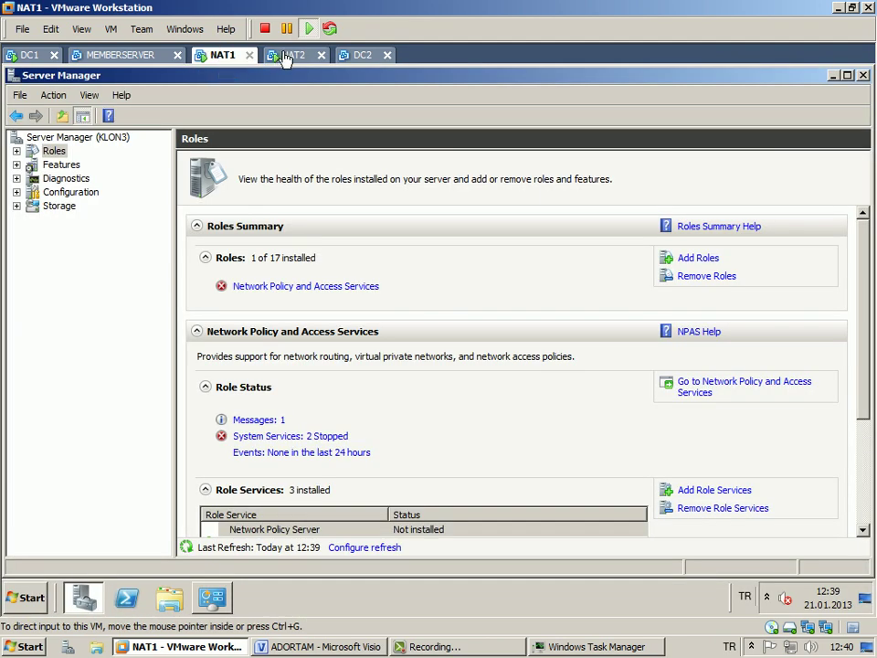
{"action": "left_click", "coordinate": [289, 57]}
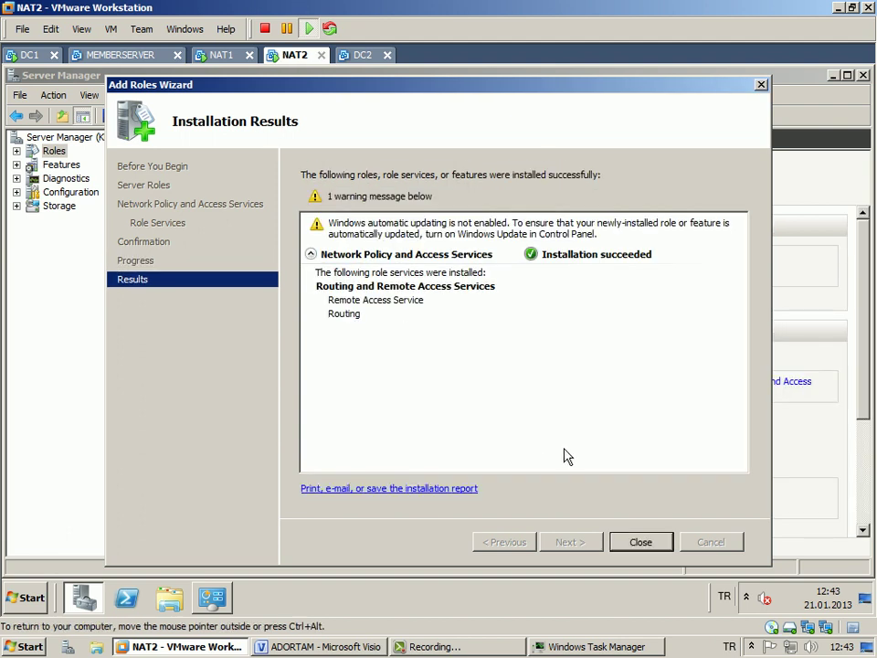
{"action": "left_click", "coordinate": [659, 545]}
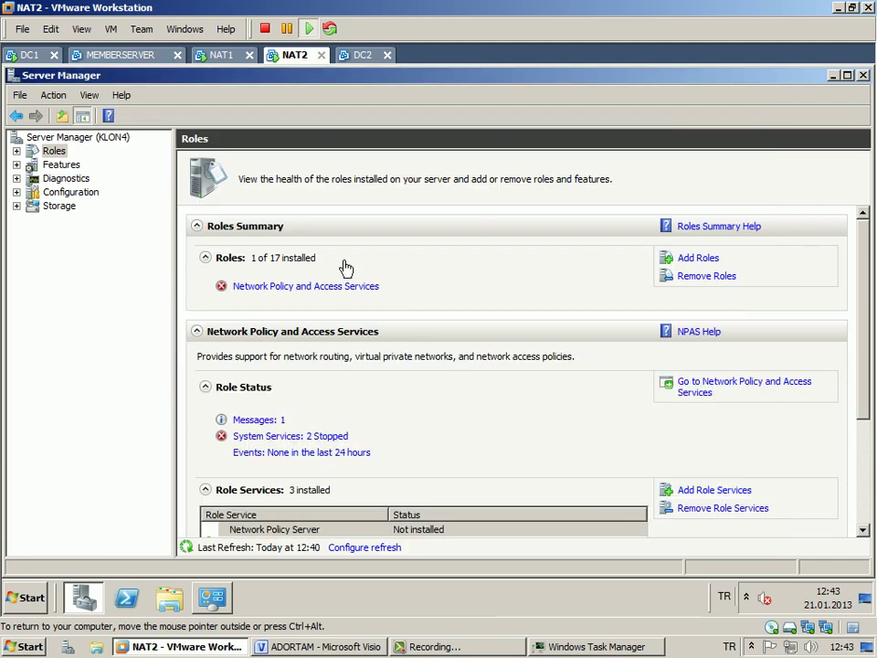
{"action": "left_click", "coordinate": [229, 58]}
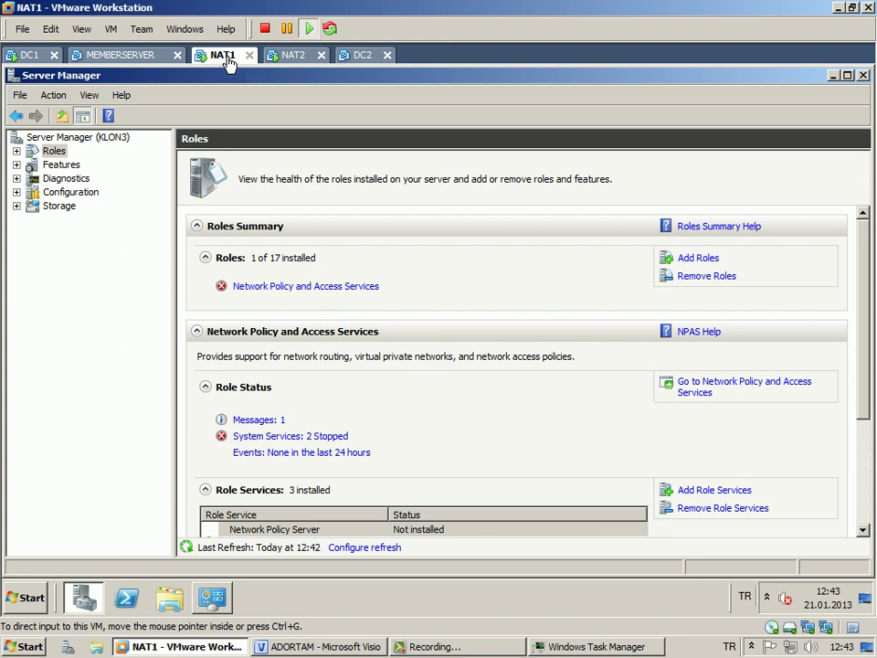
Launch Routing and Remote Access from Administrative Tools and right-click KLON3 (local)
{"action": "left_click", "coordinate": [41, 596]}
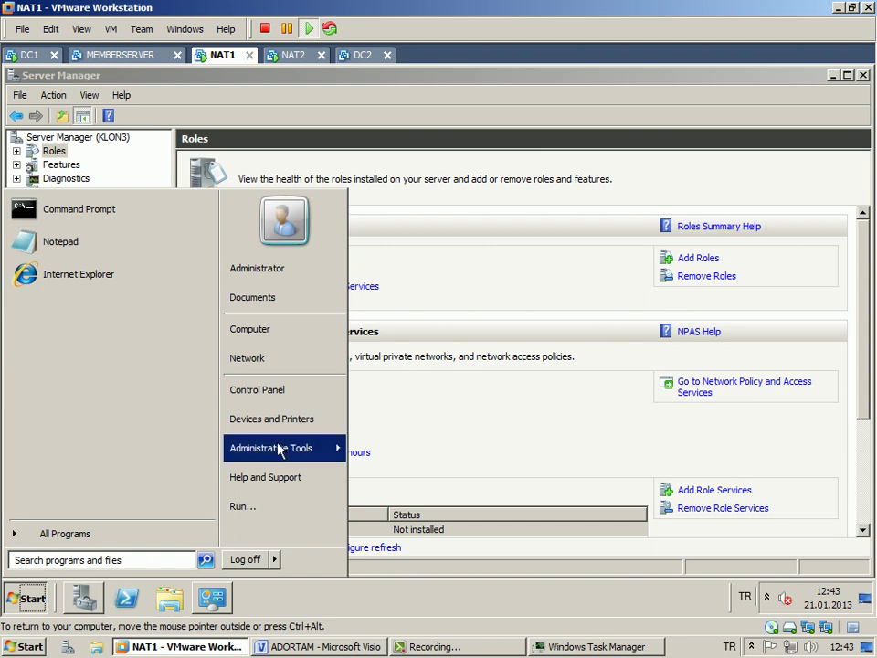
{"action": "mouse_move", "coordinate": [318, 445]}
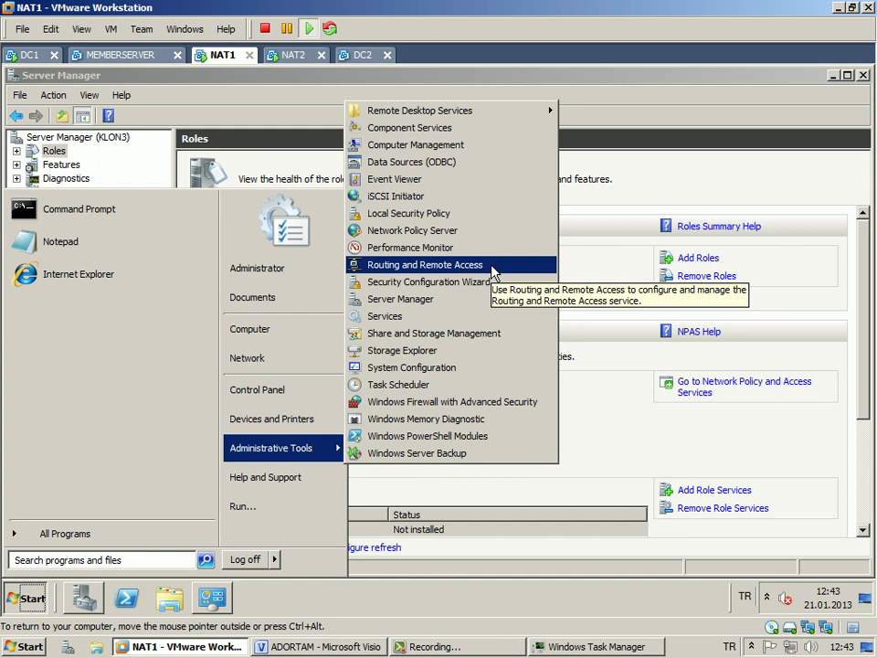
{"action": "left_click", "coordinate": [492, 264]}
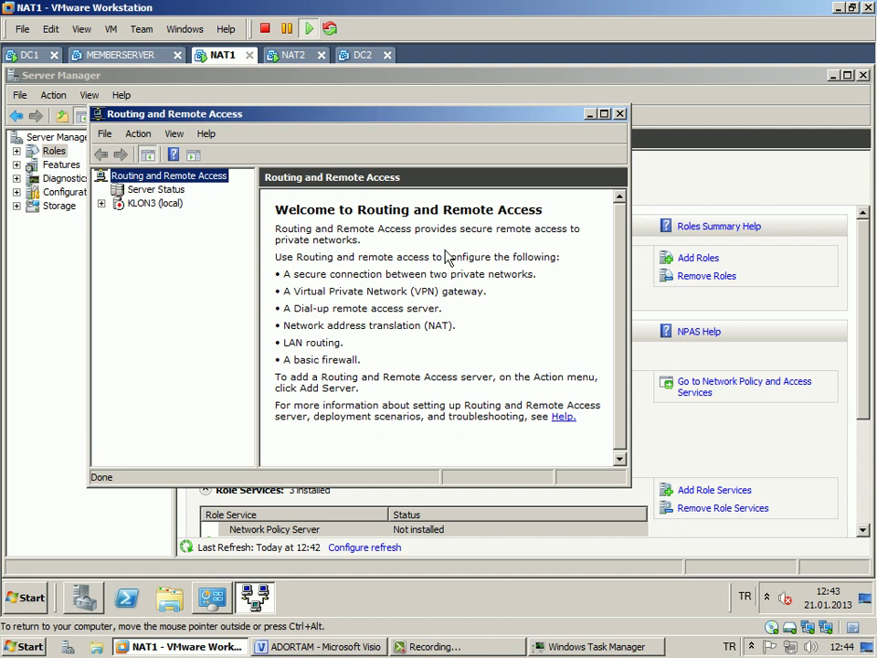
{"action": "right_click", "coordinate": [155, 203]}
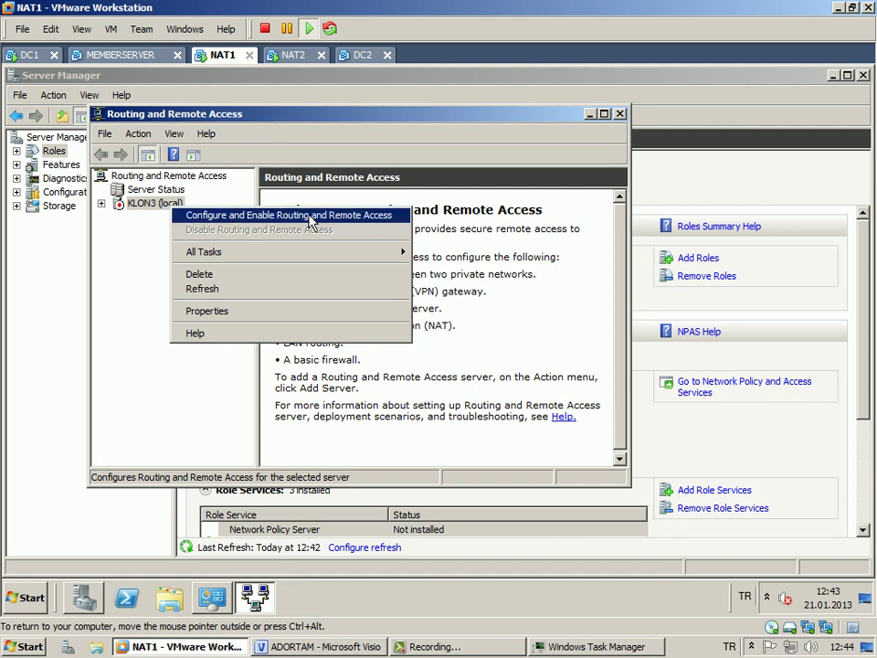
Start Configure and Enable Routing and Remote Access and choose VPN access and NAT
{"action": "left_click", "coordinate": [350, 217]}
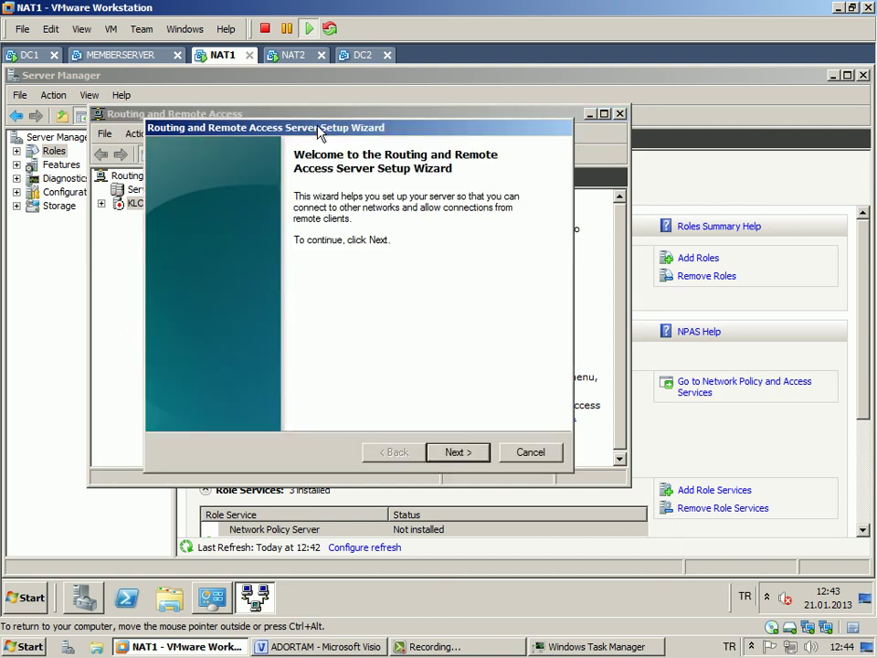
{"action": "left_click_drag", "start_coordinate": [358, 128], "coordinate": [422, 112]}
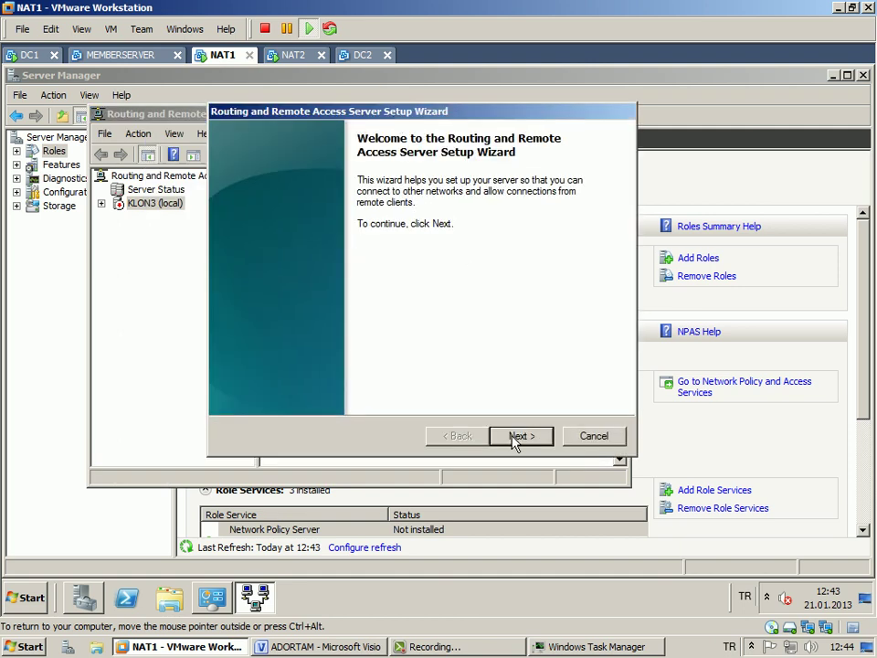
{"action": "left_click", "coordinate": [517, 437]}
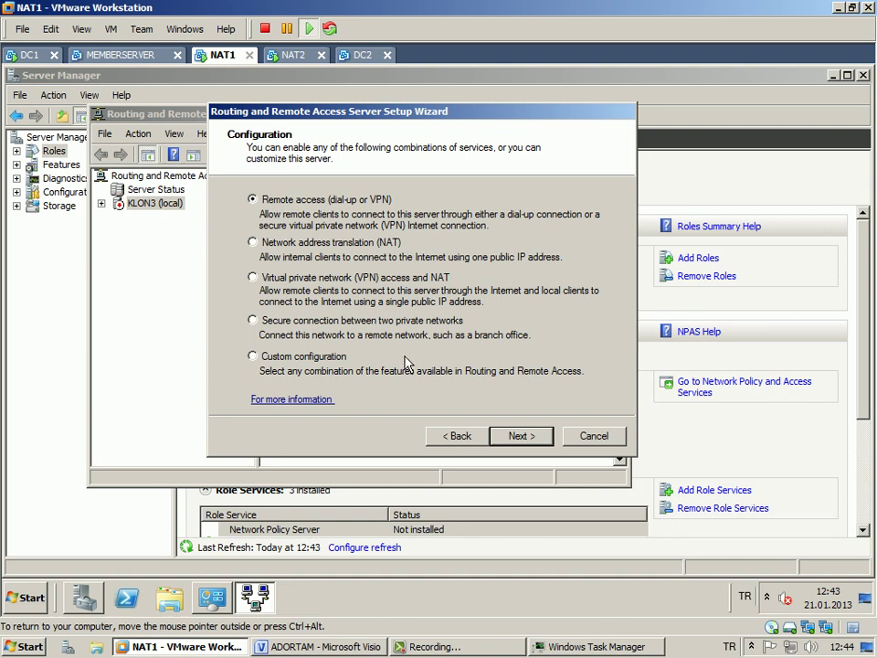
{"action": "left_click", "coordinate": [255, 280]}
{"action": "left_click", "coordinate": [437, 321]}
{"action": "left_click", "coordinate": [316, 277]}
{"action": "left_click", "coordinate": [517, 431]}
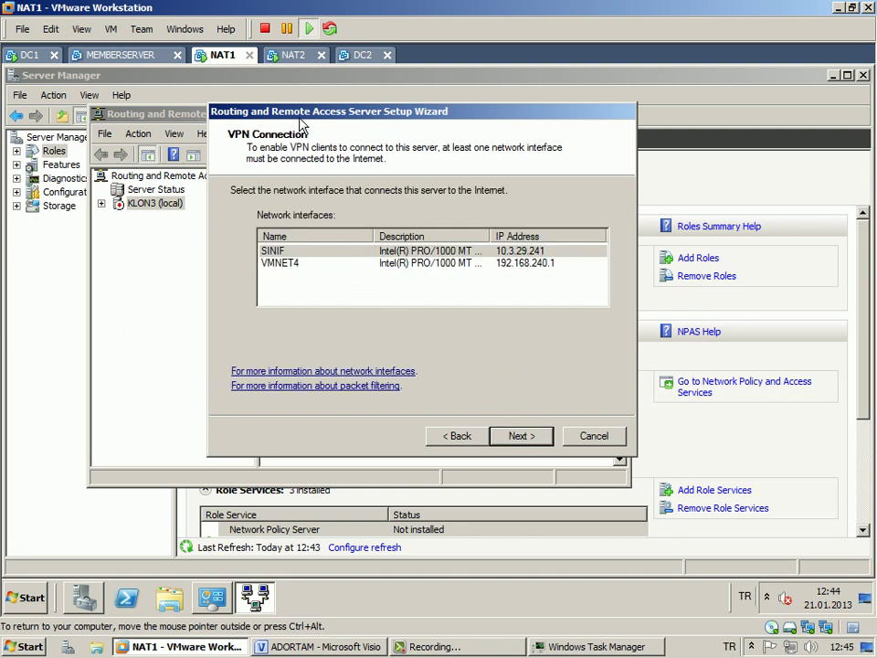
Pick SINIF as the Internet interface and assign client addresses from a specified range
{"action": "left_click", "coordinate": [281, 254]}
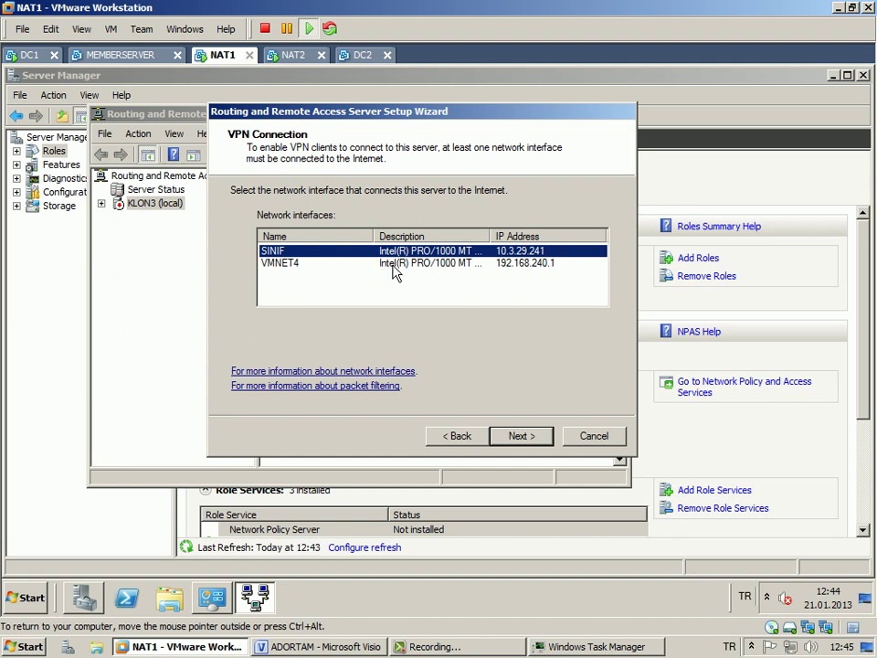
{"action": "left_click", "coordinate": [517, 437]}
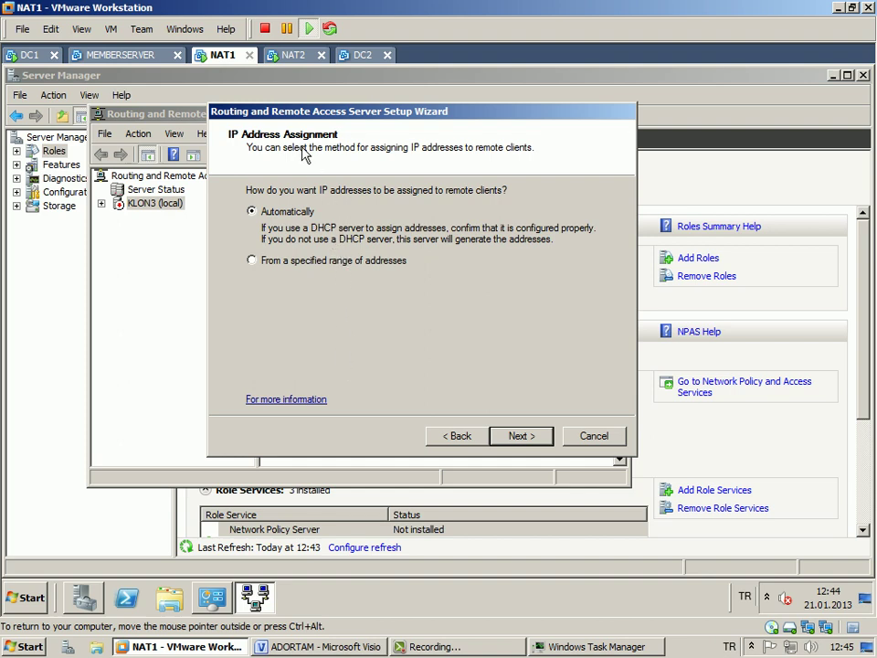
{"action": "left_click_drag", "start_coordinate": [300, 111], "coordinate": [323, 106]}
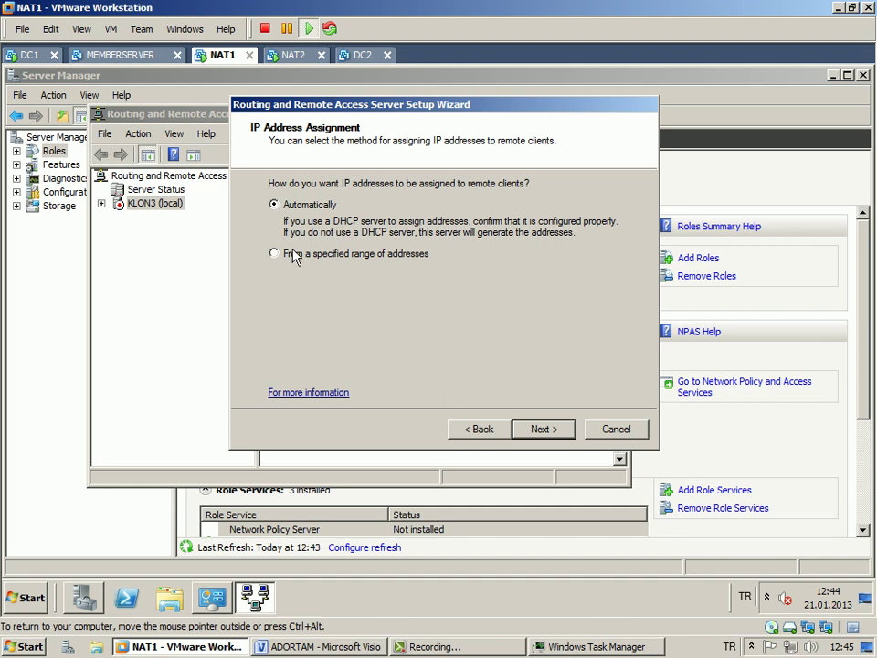
{"action": "left_click", "coordinate": [340, 255]}
Add a new address range with start IP 111.111.111.0 and end IP 111.111.111.10
{"action": "left_click", "coordinate": [536, 429]}
{"action": "left_click", "coordinate": [460, 333]}
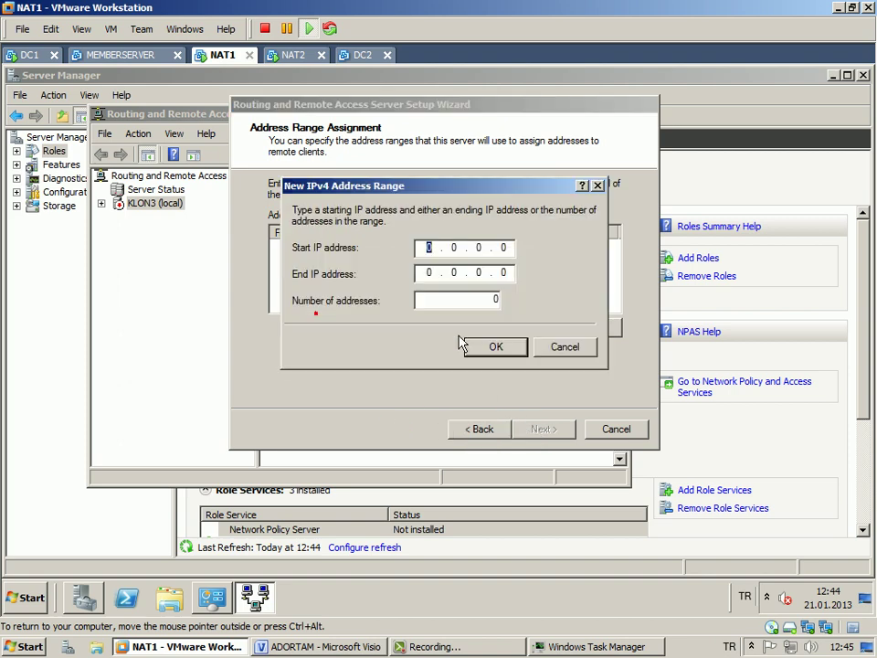
{"action": "left_click_drag", "start_coordinate": [439, 182], "coordinate": [622, 110]}
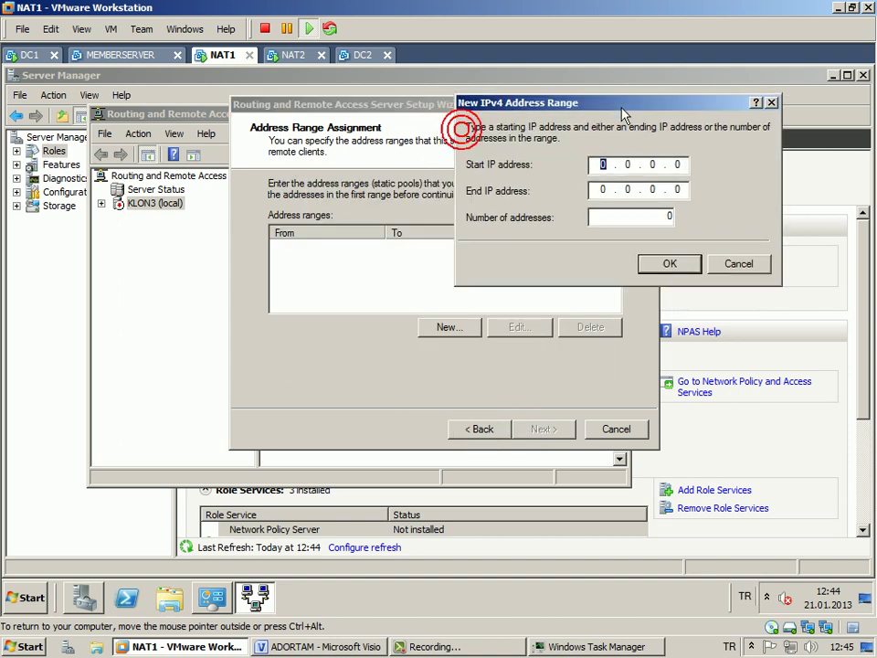
{"action": "type", "text": "1"}
{"action": "type", "text": "11 . 111 . 111 . 111"}
{"action": "key", "text": "BackSpace"}
{"action": "key", "text": "BackSpace"}
{"action": "key", "text": "BackSpace"}
{"action": "type", "text": "0"}
{"action": "left_click", "coordinate": [594, 190]}
{"action": "type", "text": "111 . 111 . 111 . "}
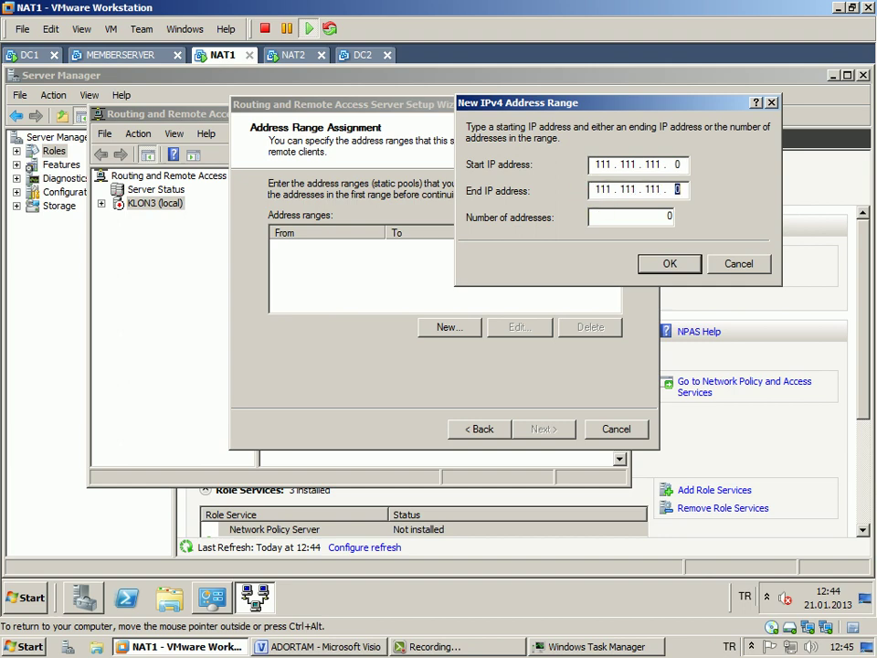
{"action": "type", "text": "10"}
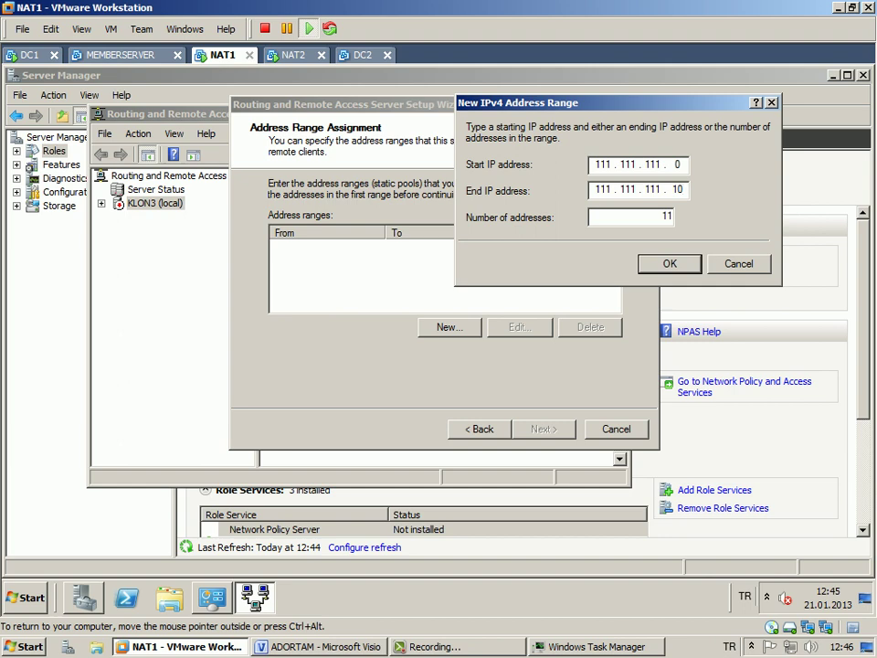
Change the client pool's start address to 111.111.111.1 for the 111.111.111.1–10 range
{"action": "left_click", "coordinate": [686, 167]}
{"action": "type", "text": "1"}
{"action": "left_click", "coordinate": [653, 265]}
Defer name and address services, keep 'No' for RADIUS, and finish NAT1's setup wizard
{"action": "left_click_drag", "start_coordinate": [378, 106], "coordinate": [373, 94]}
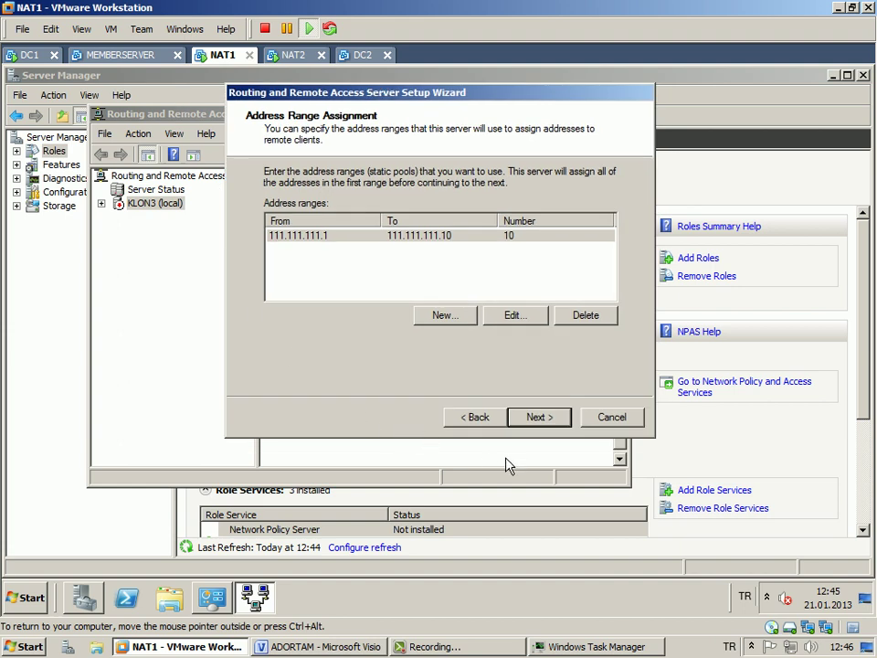
{"action": "left_click", "coordinate": [540, 427]}
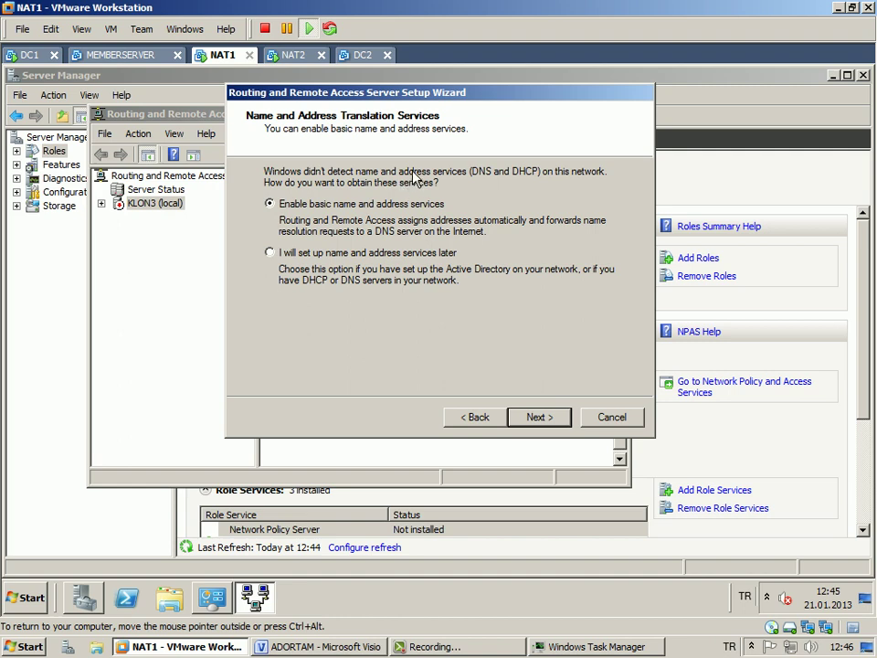
{"action": "left_click_drag", "start_coordinate": [420, 100], "coordinate": [433, 103]}
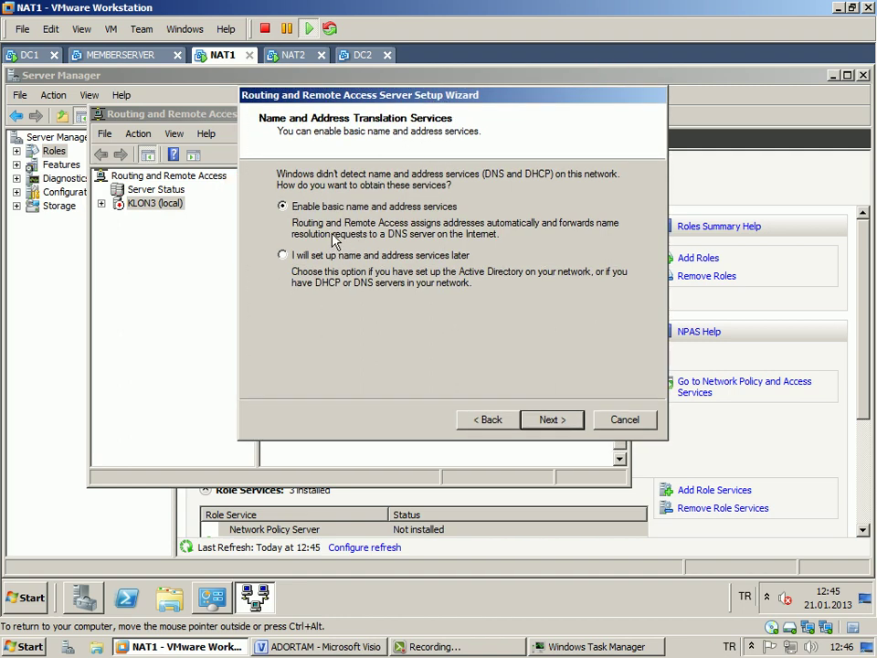
{"action": "left_click", "coordinate": [377, 263]}
{"action": "left_click", "coordinate": [556, 421]}
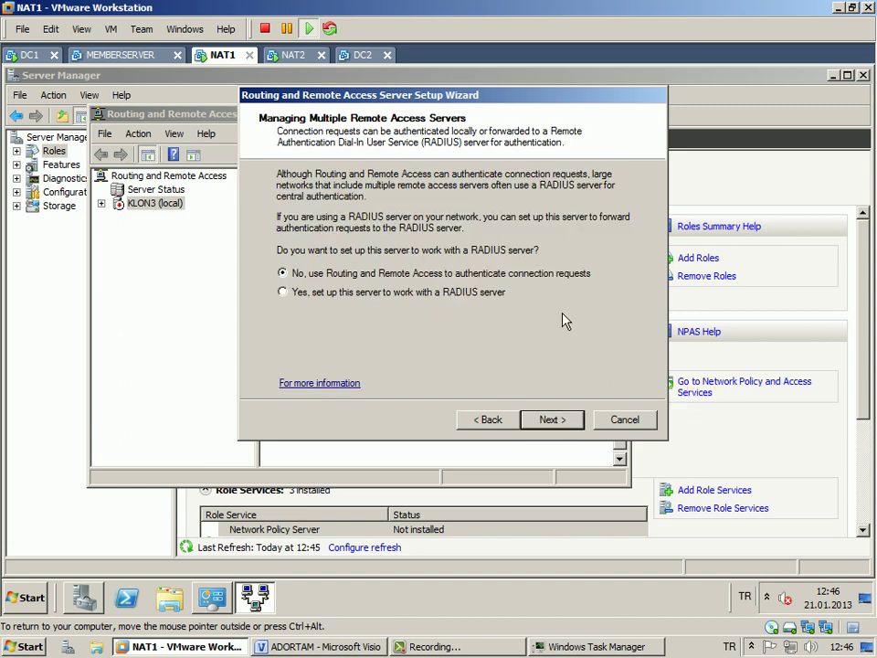
{"action": "left_click", "coordinate": [559, 422]}
{"action": "left_click", "coordinate": [555, 420]}
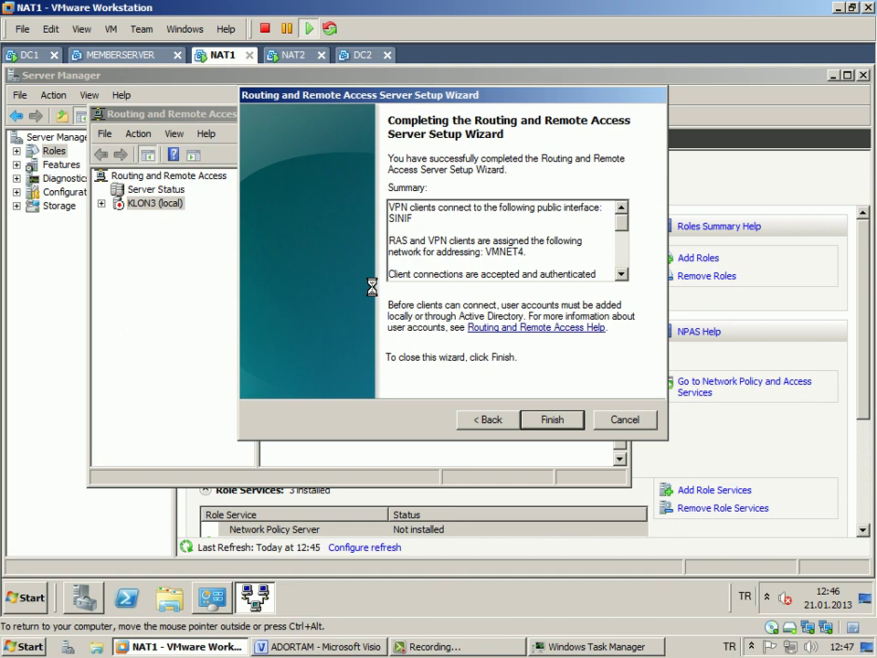
Dismiss the DHCP Relay notice and expand KLON3 and its IPv4 node in NAT1's console
{"action": "left_click", "coordinate": [413, 307]}
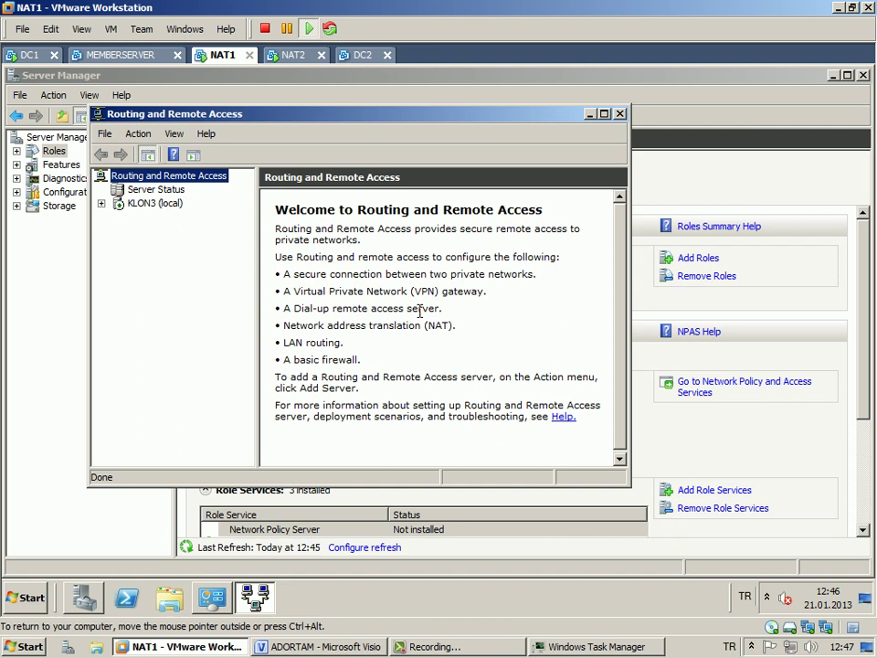
{"action": "left_click", "coordinate": [101, 203]}
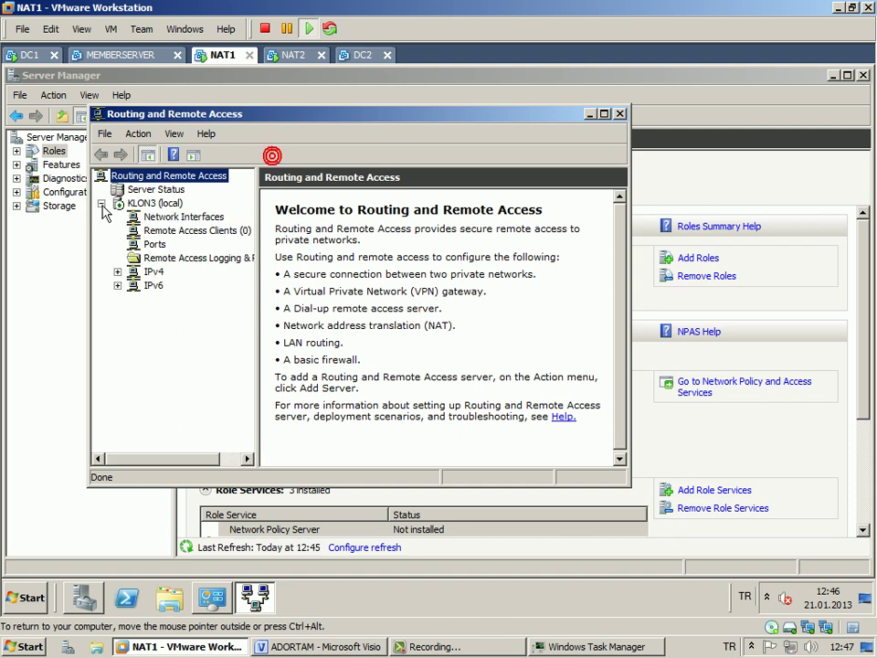
{"action": "left_click", "coordinate": [117, 271]}
{"action": "left_click_drag", "start_coordinate": [258, 256], "coordinate": [321, 257]}
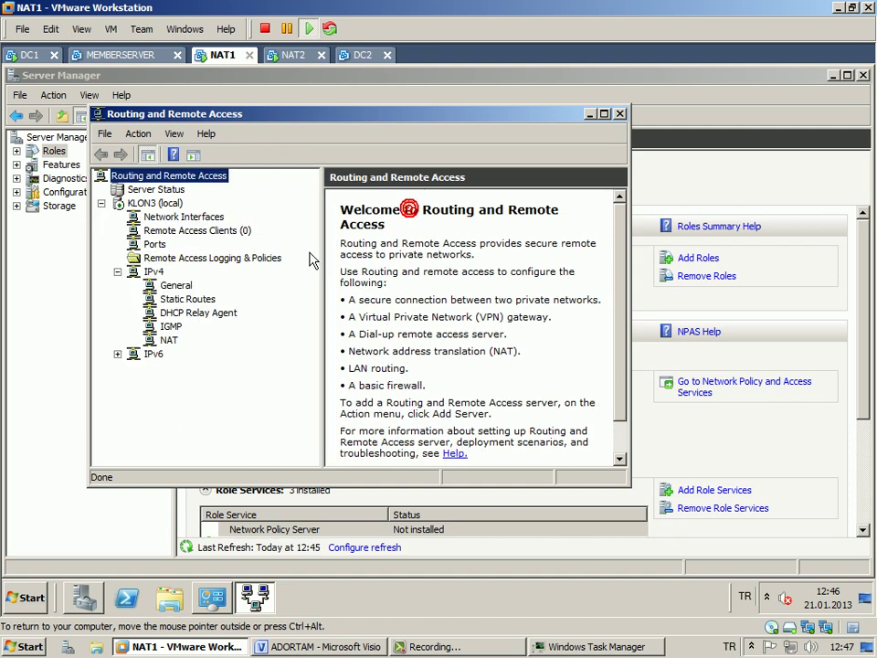
Review KLON3's IPv4 address assignment properties without changes, then move to the NAT2 VM
{"action": "right_click", "coordinate": [122, 203]}
{"action": "left_click", "coordinate": [236, 295]}
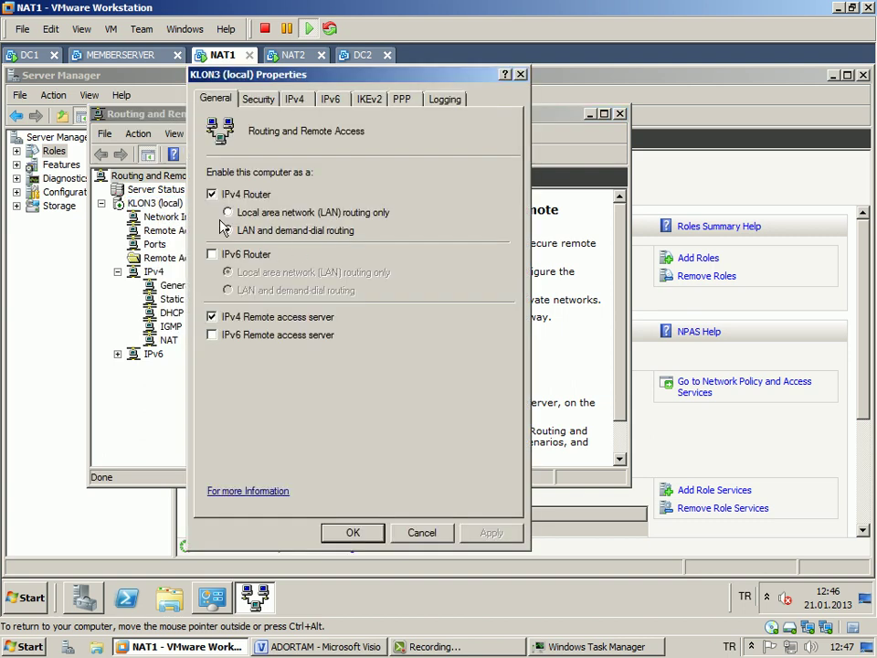
{"action": "left_click", "coordinate": [299, 99]}
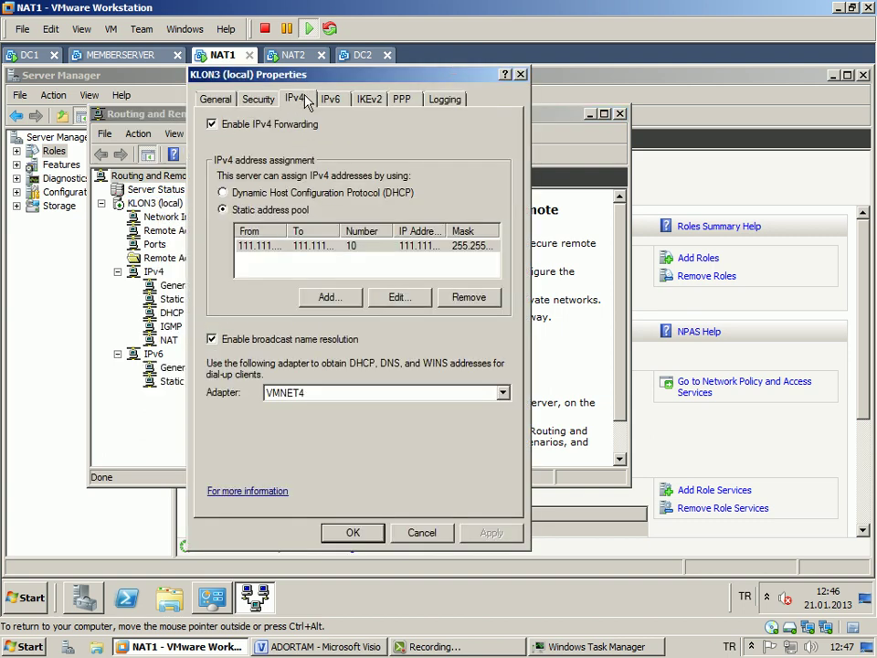
{"action": "left_click", "coordinate": [402, 532]}
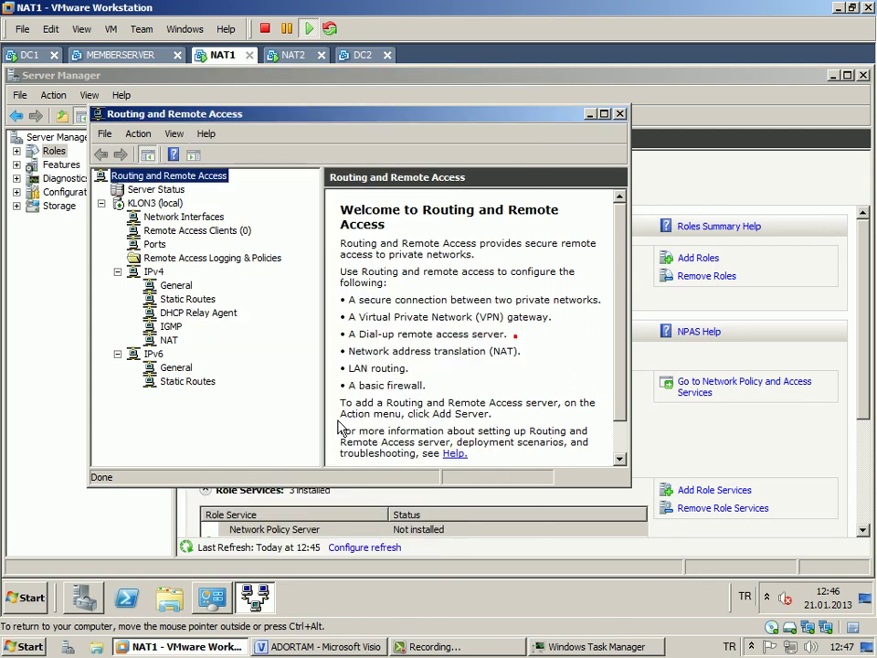
{"action": "left_click", "coordinate": [294, 55]}
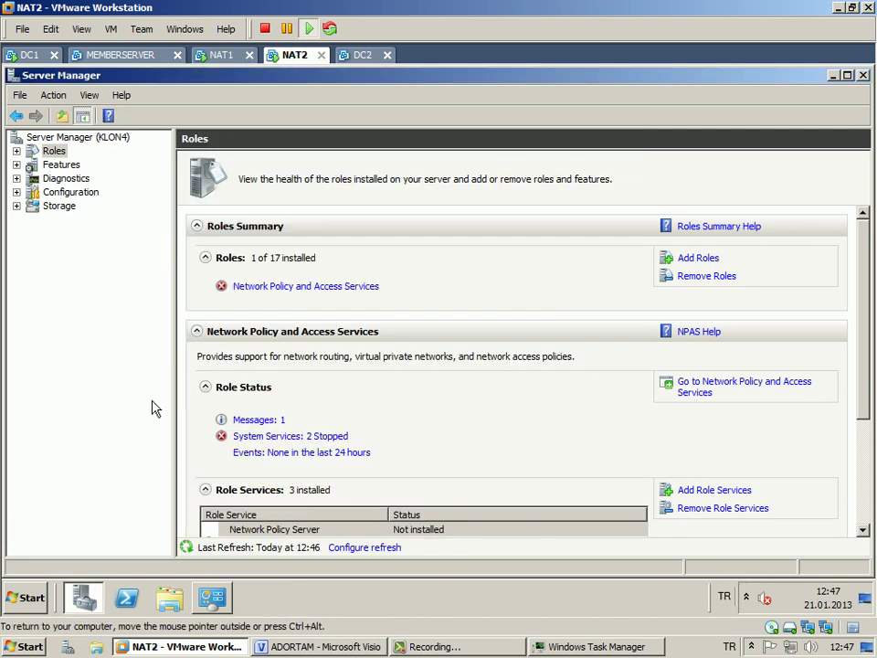
Launch Routing and Remote Access from Administrative Tools on NAT2
{"action": "left_click", "coordinate": [31, 598]}
{"action": "mouse_move", "coordinate": [255, 465]}
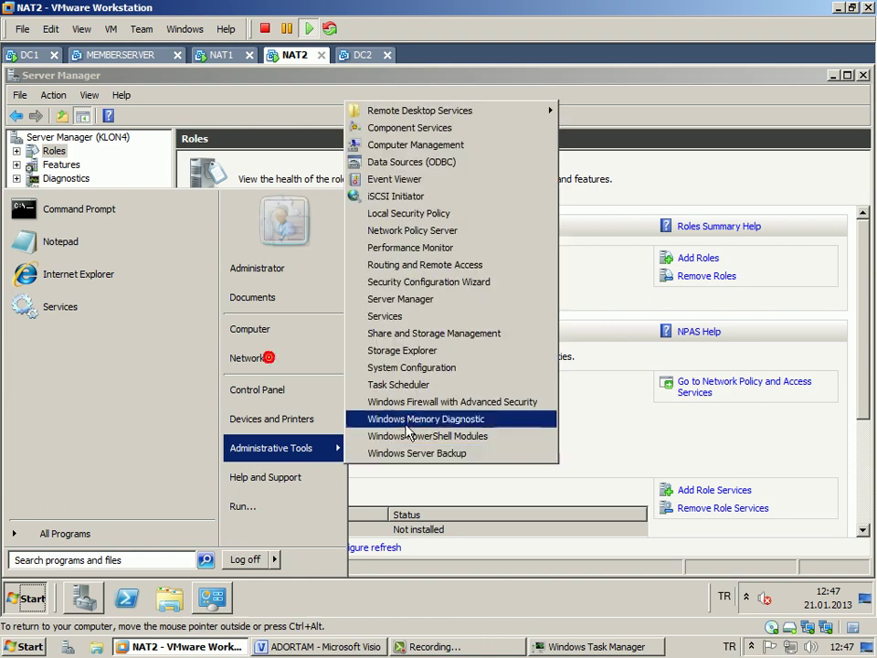
{"action": "left_click", "coordinate": [484, 266]}
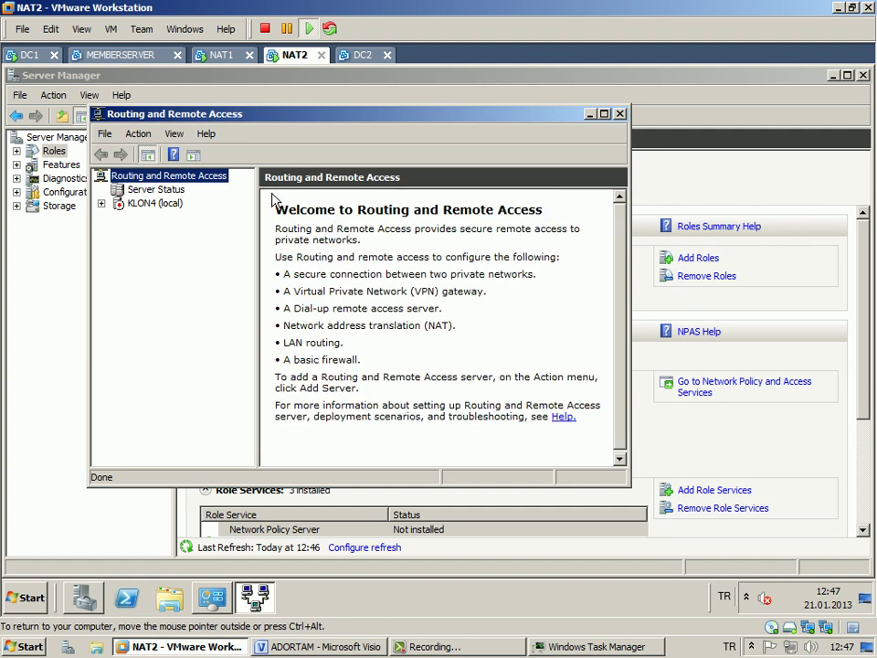
Configure KLON4 for VPN access and NAT with SINIF as the Internet-facing interface
{"action": "right_click", "coordinate": [158, 205]}
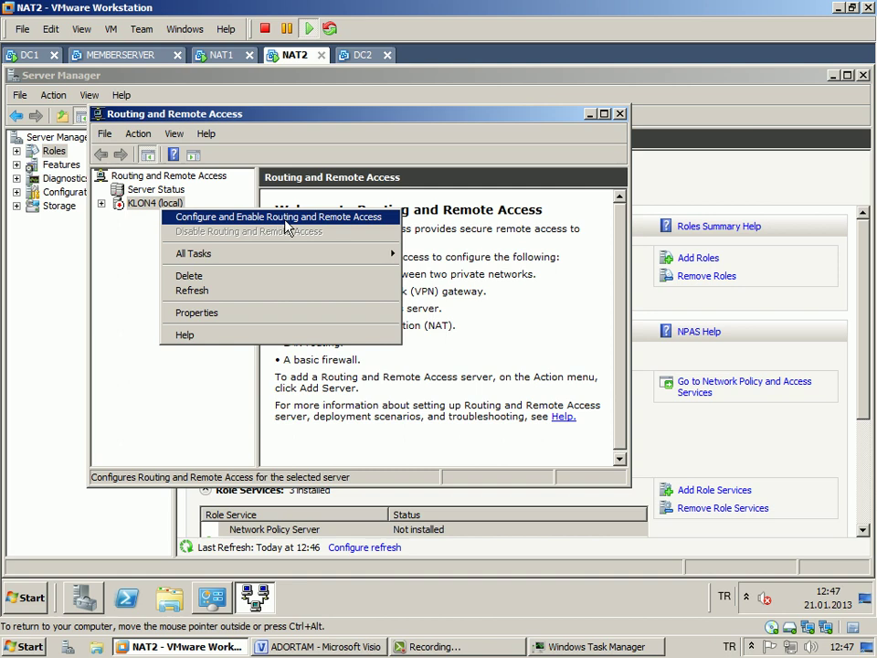
{"action": "left_click", "coordinate": [285, 220]}
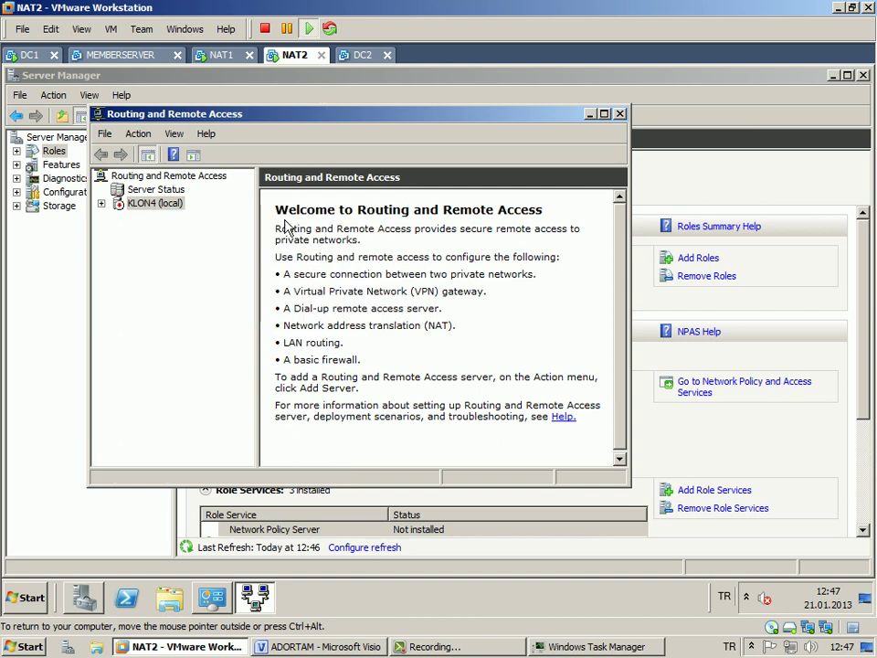
{"action": "left_click", "coordinate": [465, 452]}
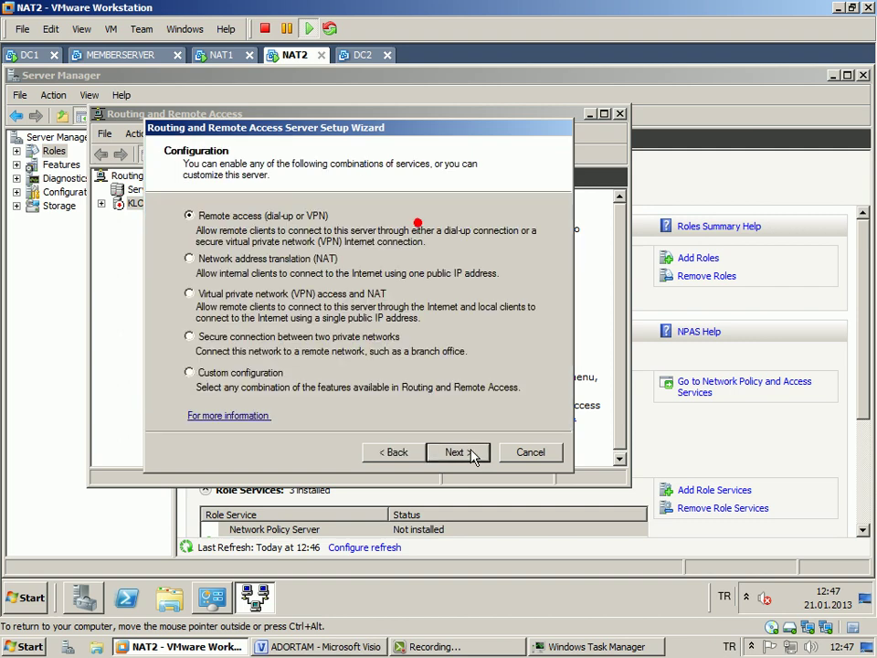
{"action": "left_click", "coordinate": [248, 295]}
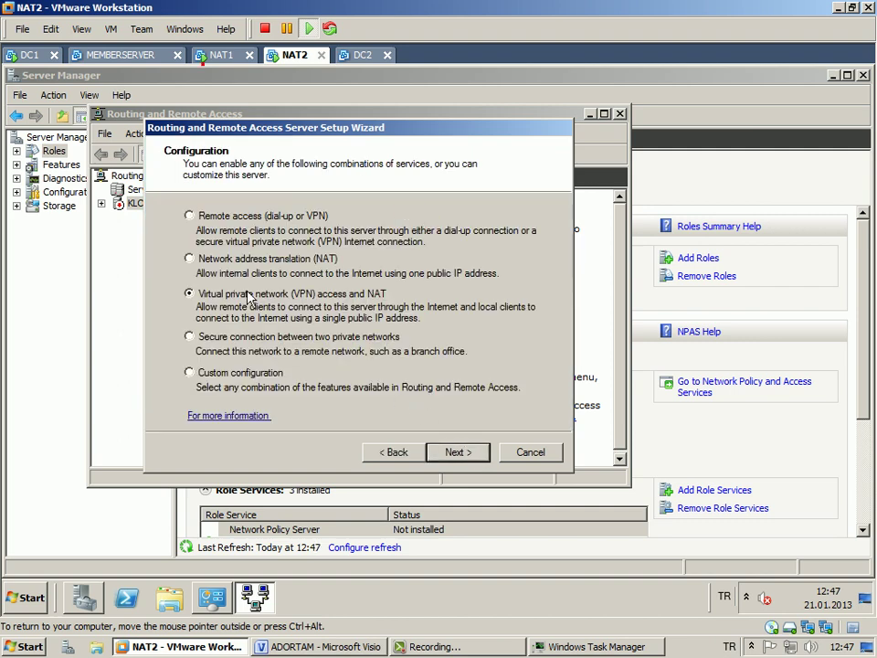
{"action": "left_click", "coordinate": [464, 453]}
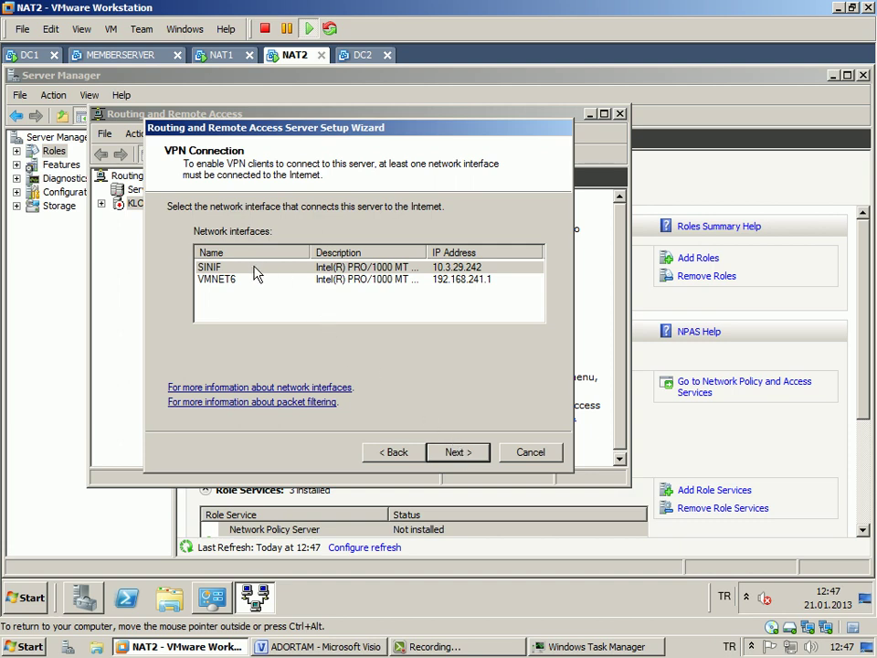
{"action": "left_click", "coordinate": [253, 267]}
{"action": "left_click", "coordinate": [457, 452]}
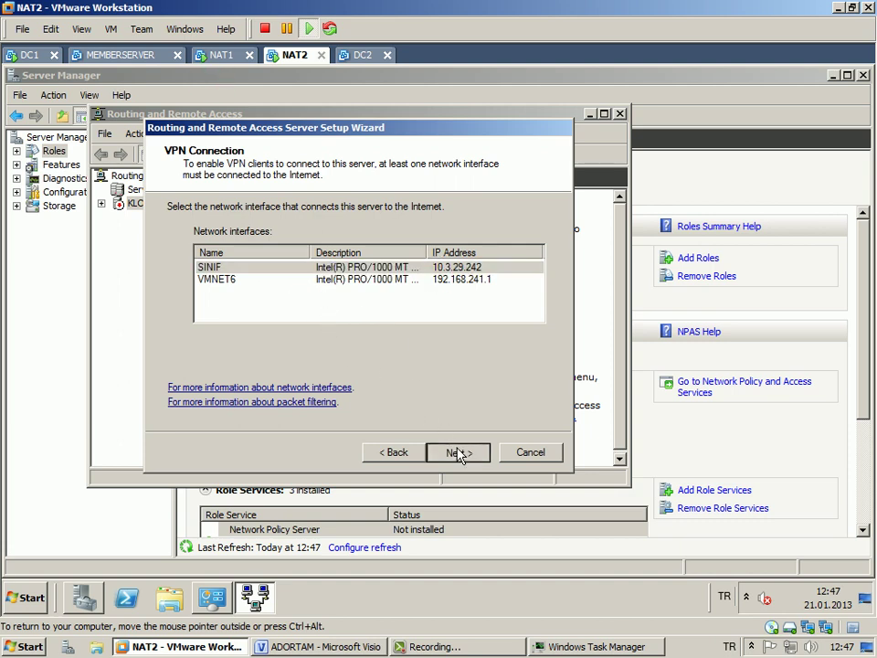
Assign VPN clients addresses from the range 222.222.222.1 to 222.222.222.10
{"action": "left_click", "coordinate": [230, 275]}
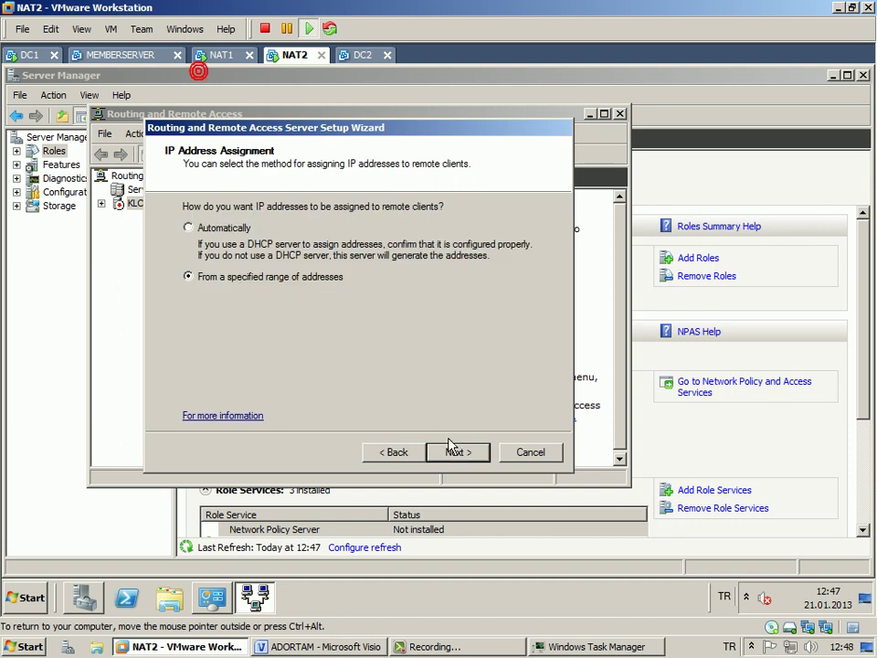
{"action": "left_click", "coordinate": [454, 452]}
{"action": "left_click", "coordinate": [364, 348]}
{"action": "left_click_drag", "start_coordinate": [374, 216], "coordinate": [639, 108]}
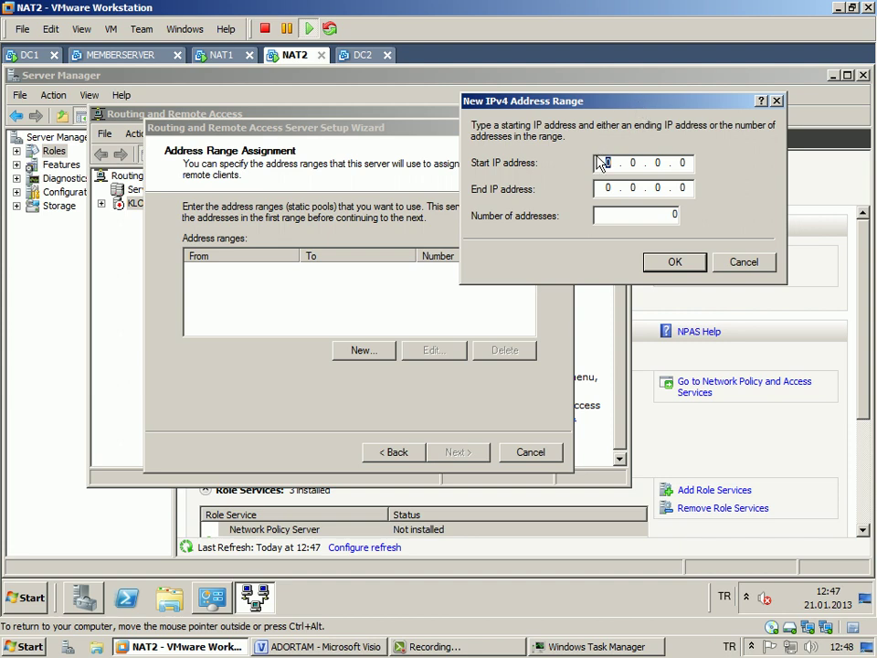
{"action": "type", "text": "22222222222"}
{"action": "key", "text": "BackSpace"}
{"action": "key", "text": "BackSpace"}
{"action": "type", "text": "1"}
{"action": "key", "text": "Tab"}
{"action": "type", "text": "222 . 222 . 222 . "}
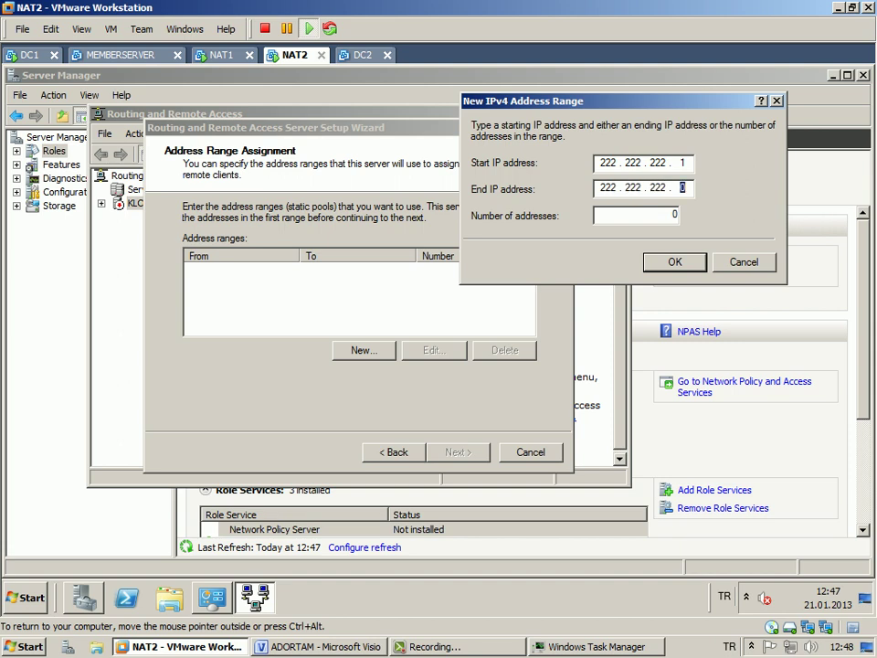
{"action": "type", "text": "10"}
{"action": "left_click", "coordinate": [673, 262]}
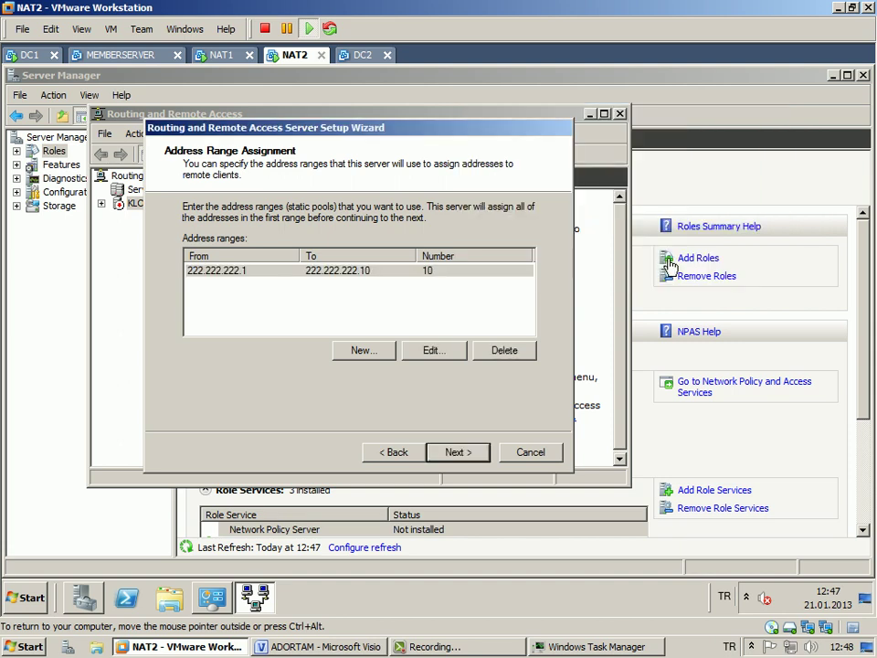
Defer name and address services and keep 'No' for RADIUS authentication
{"action": "left_click_drag", "start_coordinate": [408, 133], "coordinate": [447, 128]}
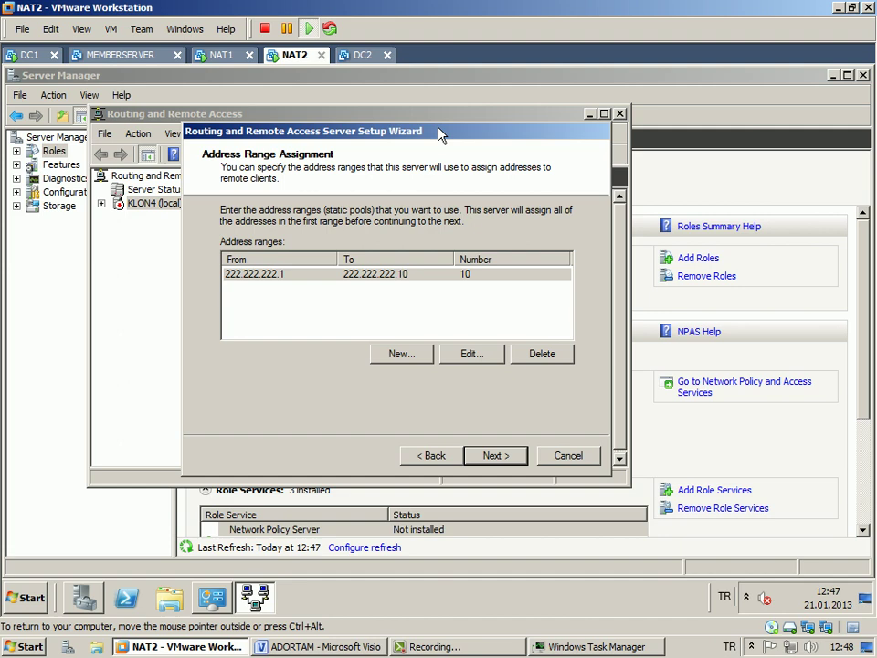
{"action": "left_click_drag", "start_coordinate": [436, 135], "coordinate": [475, 126]}
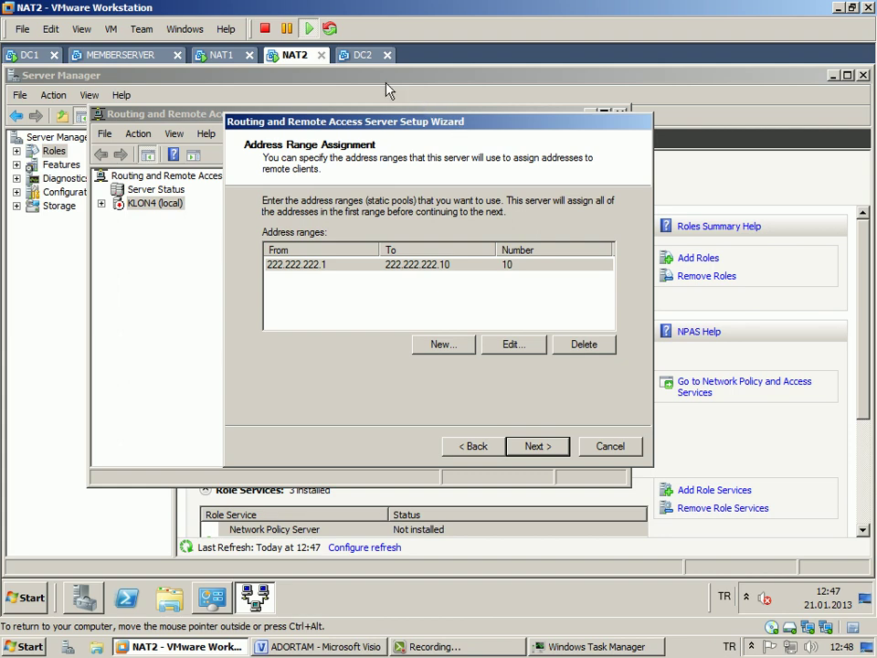
{"action": "left_click", "coordinate": [539, 447]}
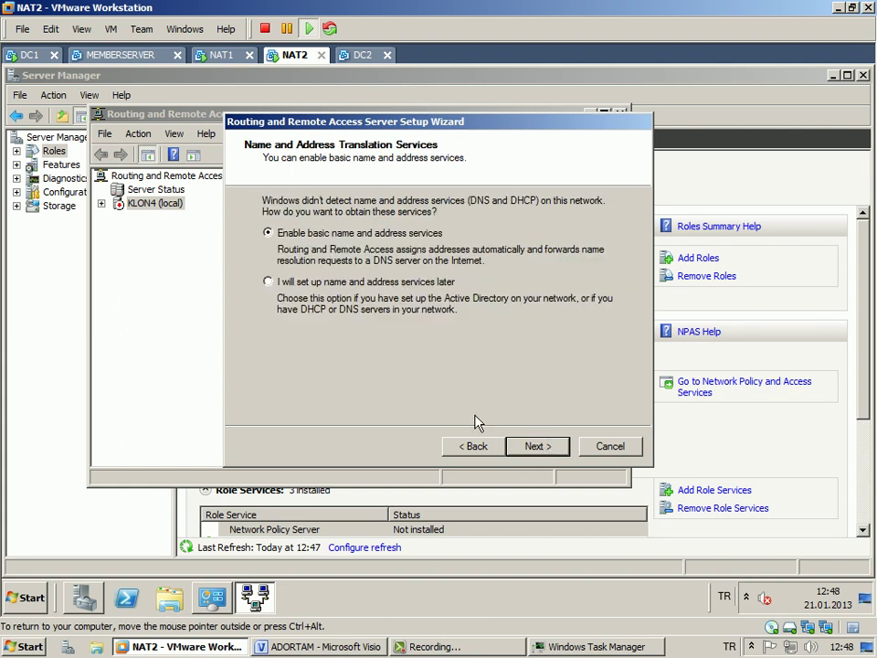
{"action": "left_click", "coordinate": [309, 283]}
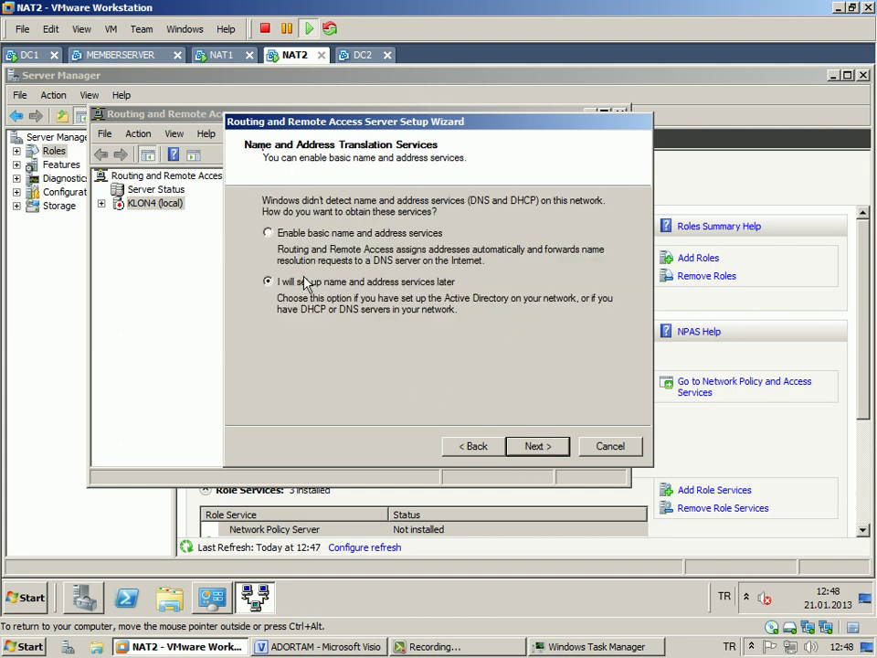
{"action": "left_click", "coordinate": [535, 445]}
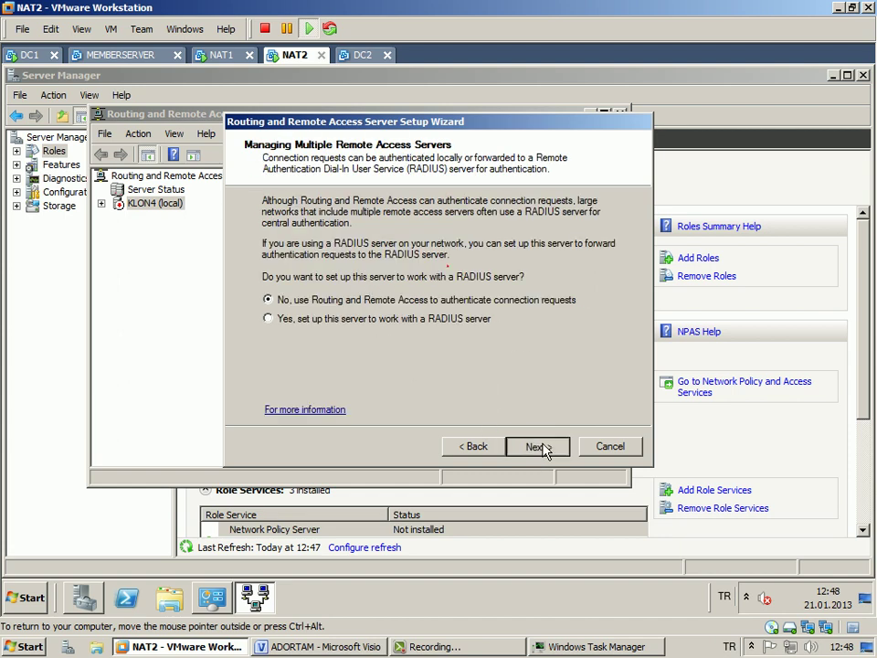
{"action": "left_click", "coordinate": [546, 448]}
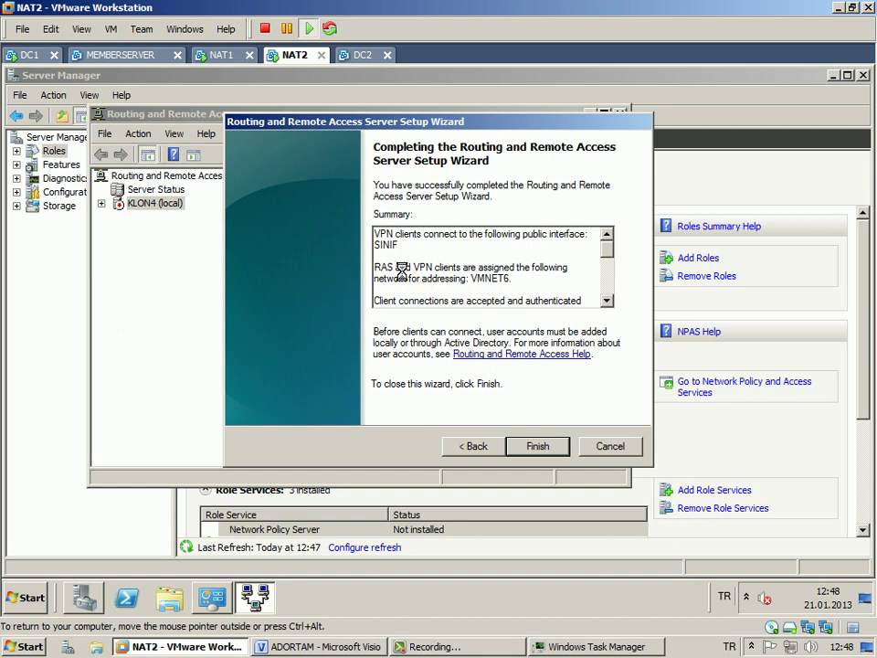
Dismiss the DHCP Relay notice, close the finished wizard, and list KLON4's Network Interfaces
{"action": "left_click", "coordinate": [409, 333]}
{"action": "key", "text": "Return"}
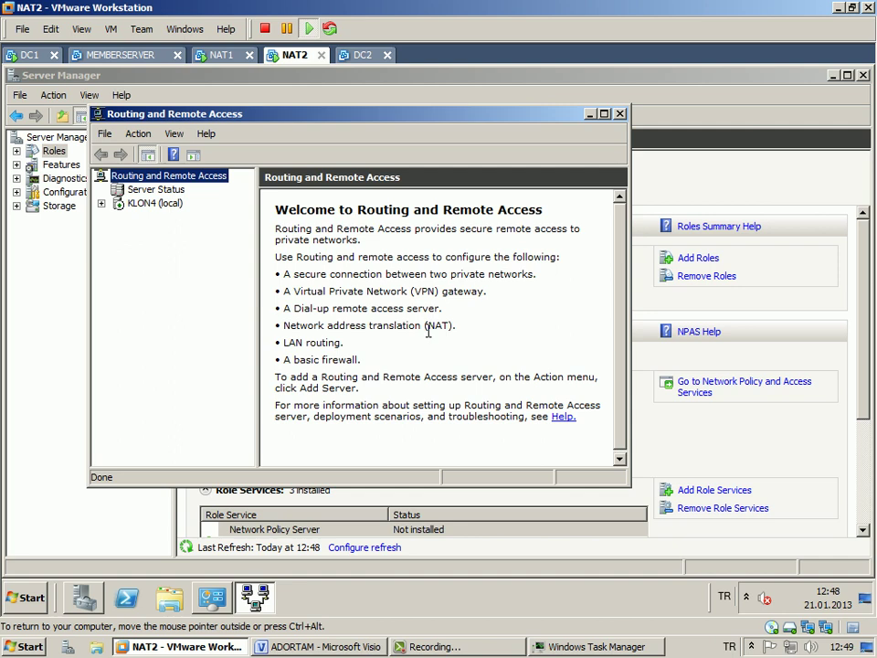
{"action": "left_click", "coordinate": [101, 203]}
{"action": "left_click", "coordinate": [182, 216]}
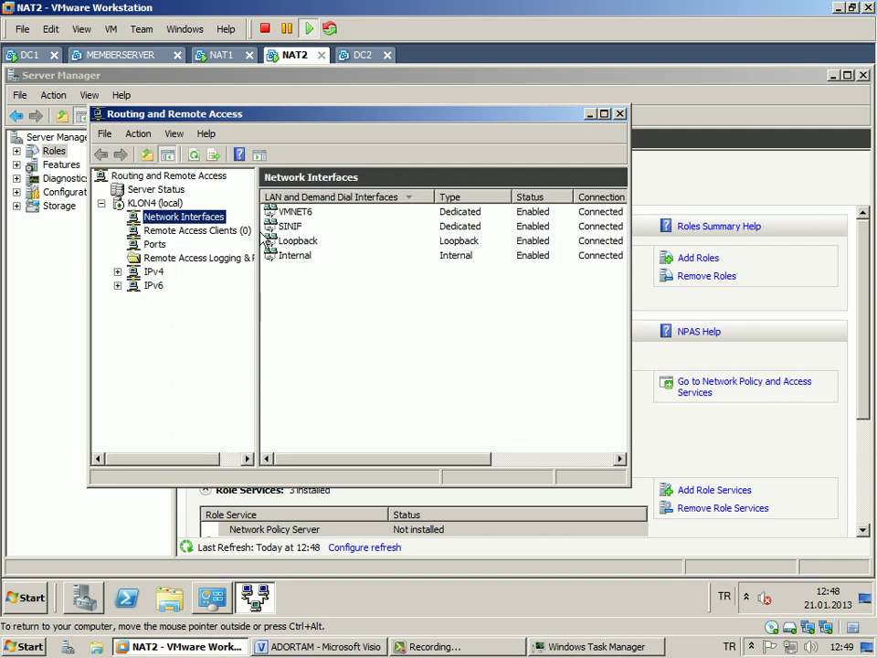
Expand IPv6, widen the tree pane, and maximize the Routing and Remote Access window
{"action": "left_click", "coordinate": [117, 285]}
{"action": "left_click_drag", "start_coordinate": [261, 237], "coordinate": [274, 238]}
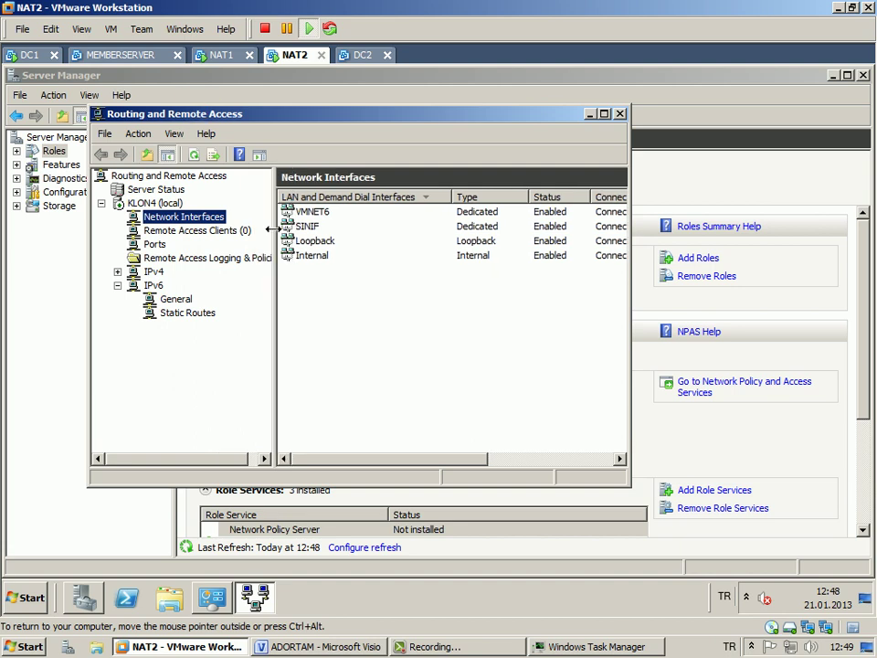
{"action": "left_click_drag", "start_coordinate": [279, 182], "coordinate": [290, 169]}
{"action": "left_click_drag", "start_coordinate": [352, 114], "coordinate": [404, 115]}
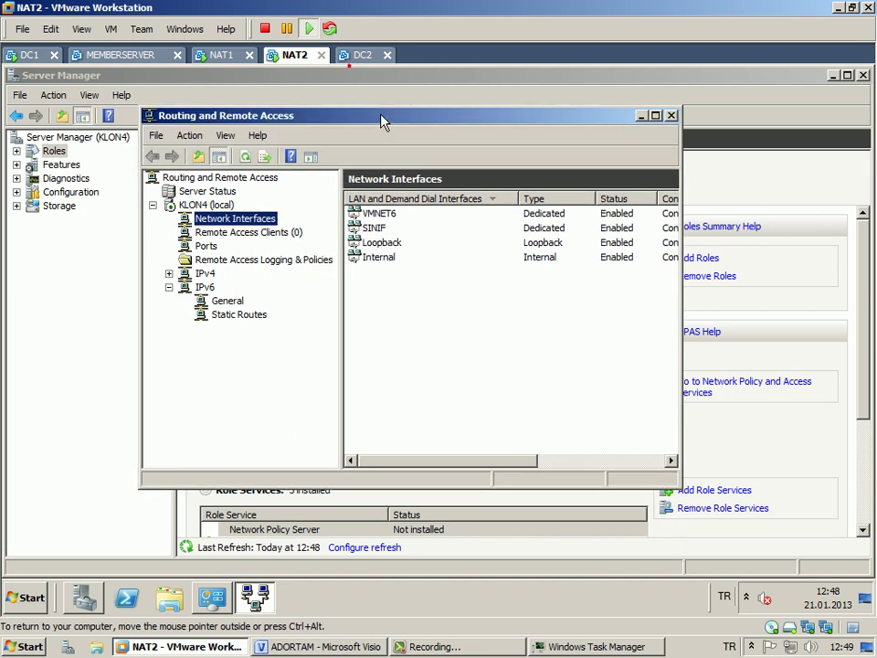
{"action": "double_click", "coordinate": [403, 114]}
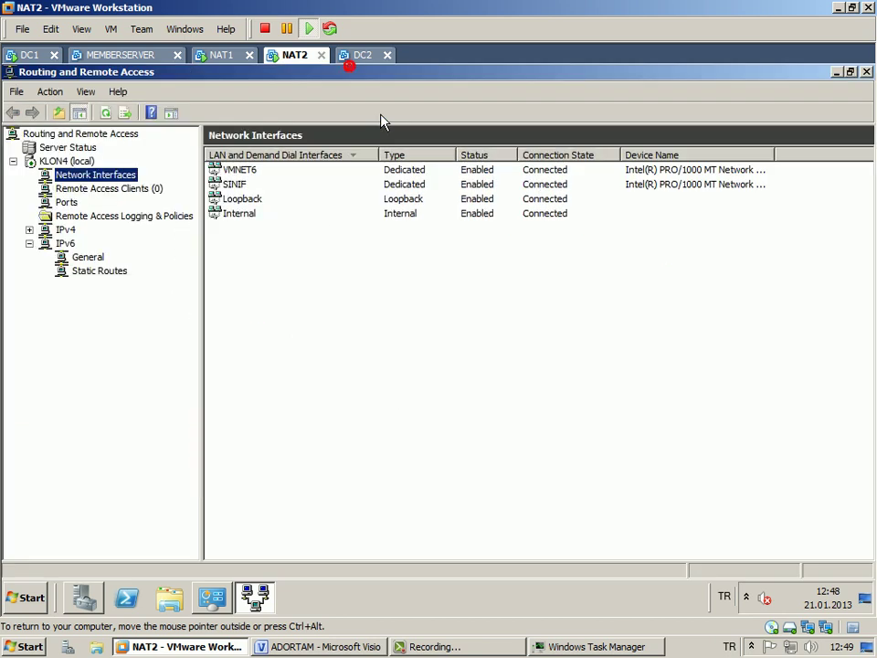
Start a New Demand-dial Interface from Network Interfaces and pass the welcome page
{"action": "right_click", "coordinate": [131, 182]}
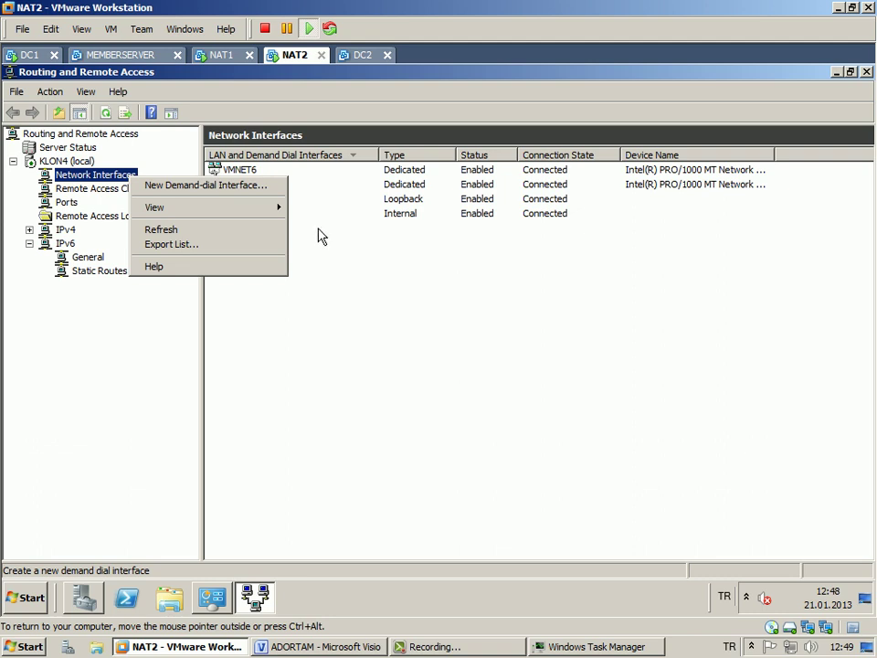
{"action": "left_click", "coordinate": [248, 185]}
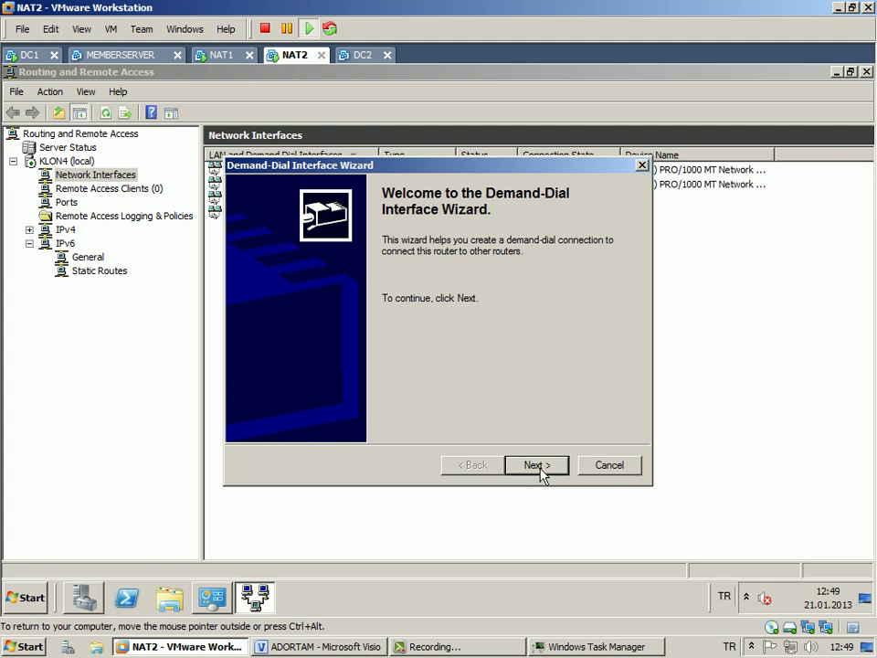
{"action": "left_click", "coordinate": [434, 646]}
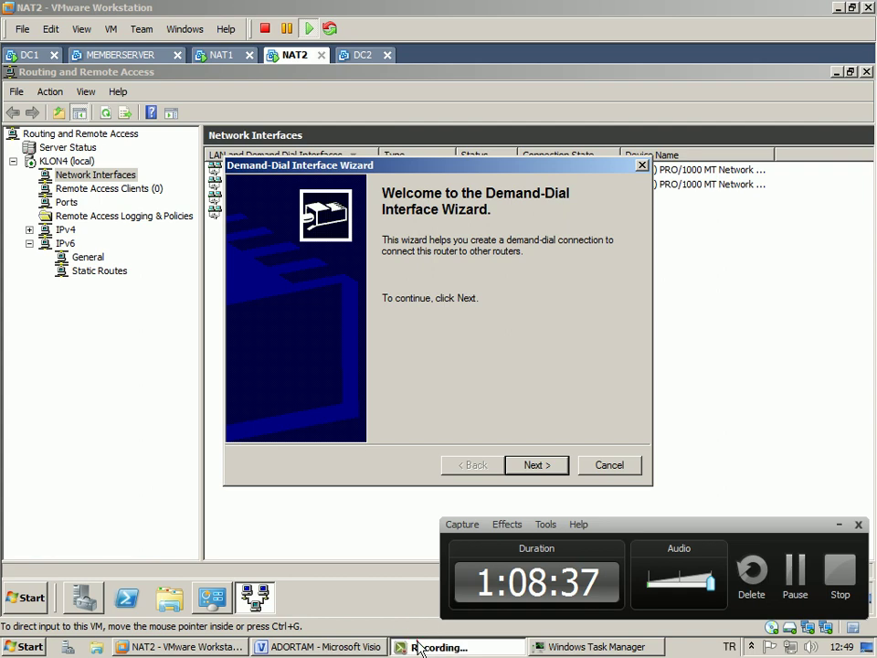
{"action": "left_click", "coordinate": [434, 646]}
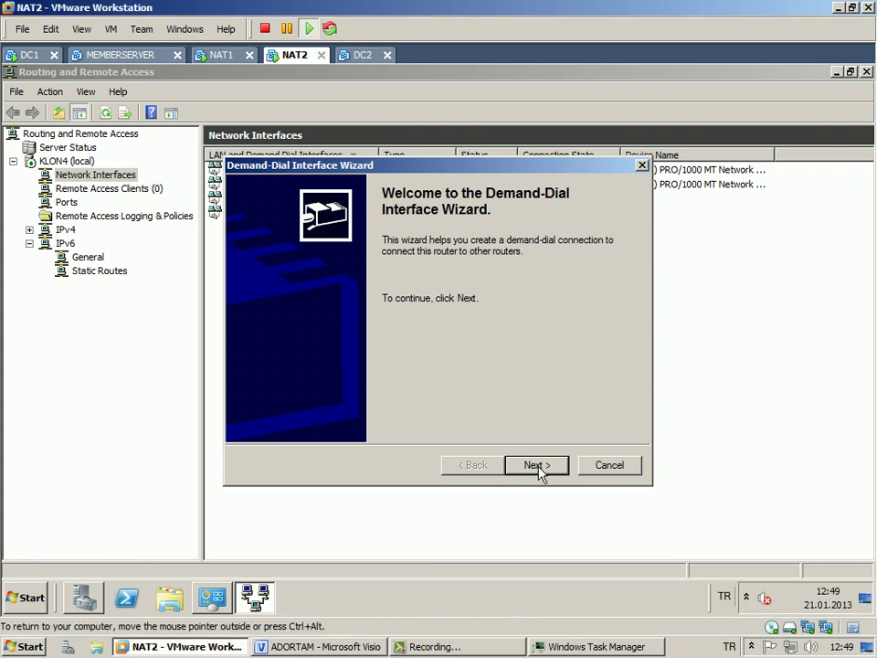
{"action": "left_click", "coordinate": [536, 465]}
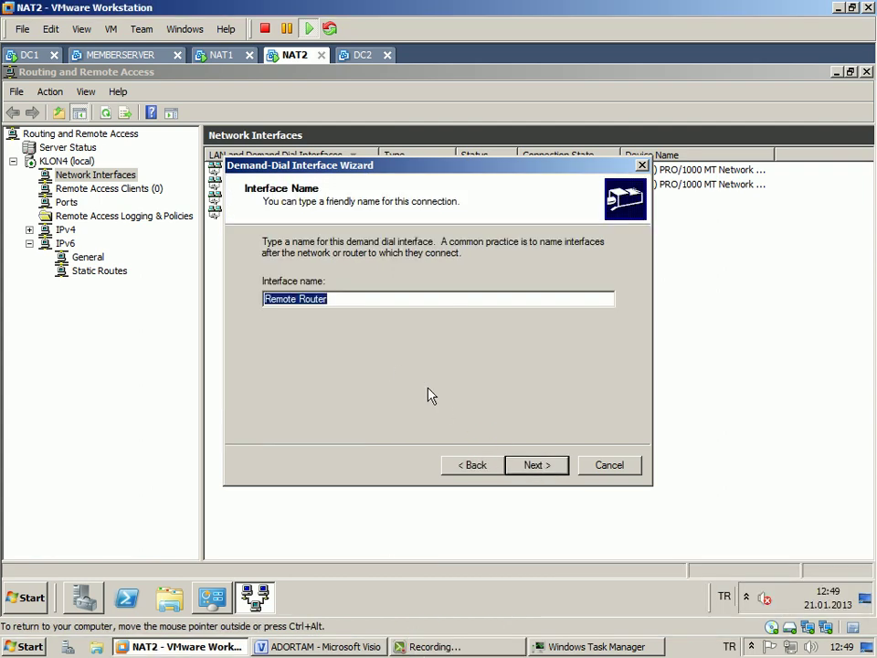
Replace the default name Remote Router with 'sitetosite' and continue
{"action": "key", "text": "BackSpace"}
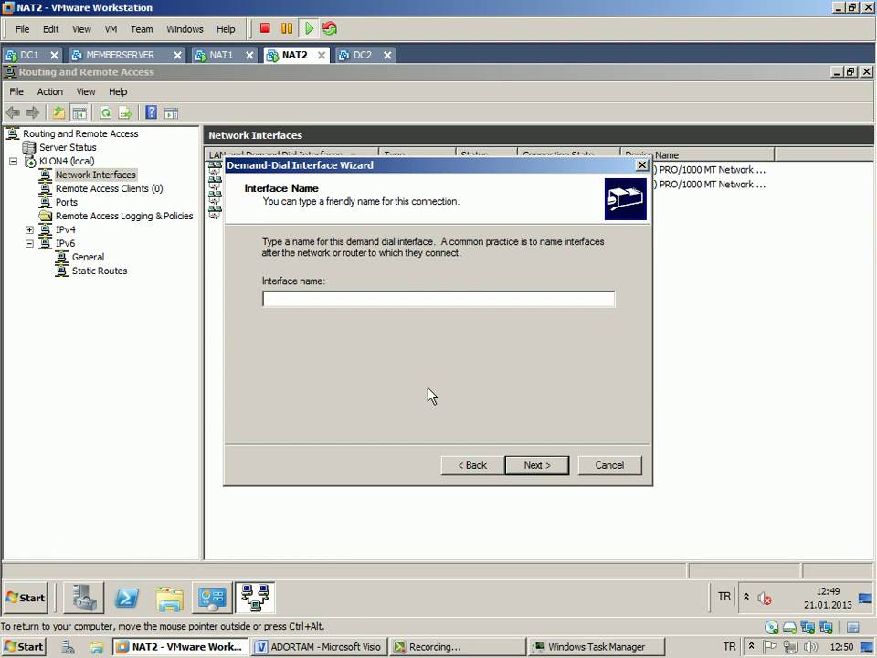
{"action": "type", "text": "sitetosite"}
{"action": "left_click", "coordinate": [539, 466]}
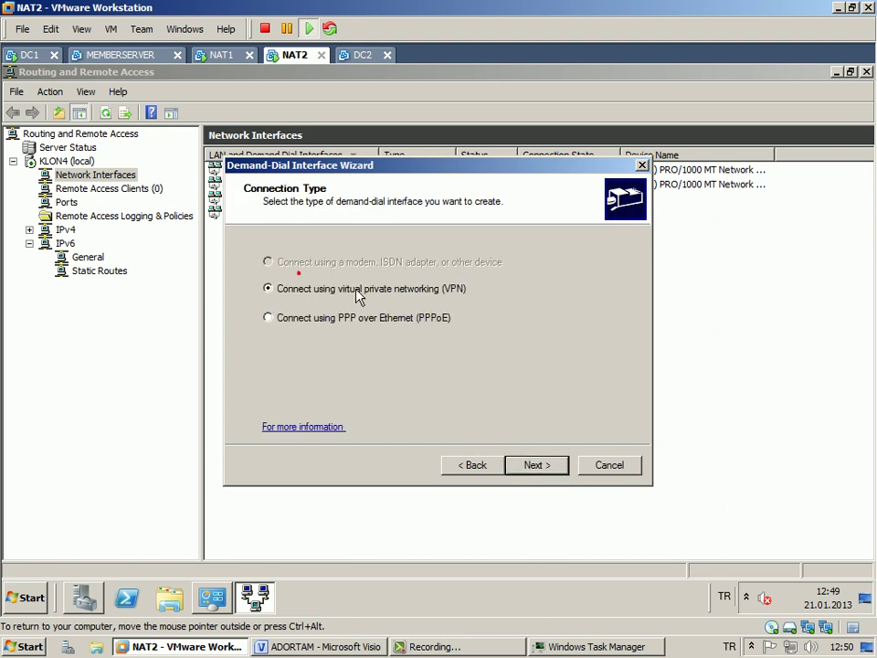
Use a VPN connection with PPTP and enter 10.3.29.241 as the remote router's address
{"action": "left_click", "coordinate": [536, 467]}
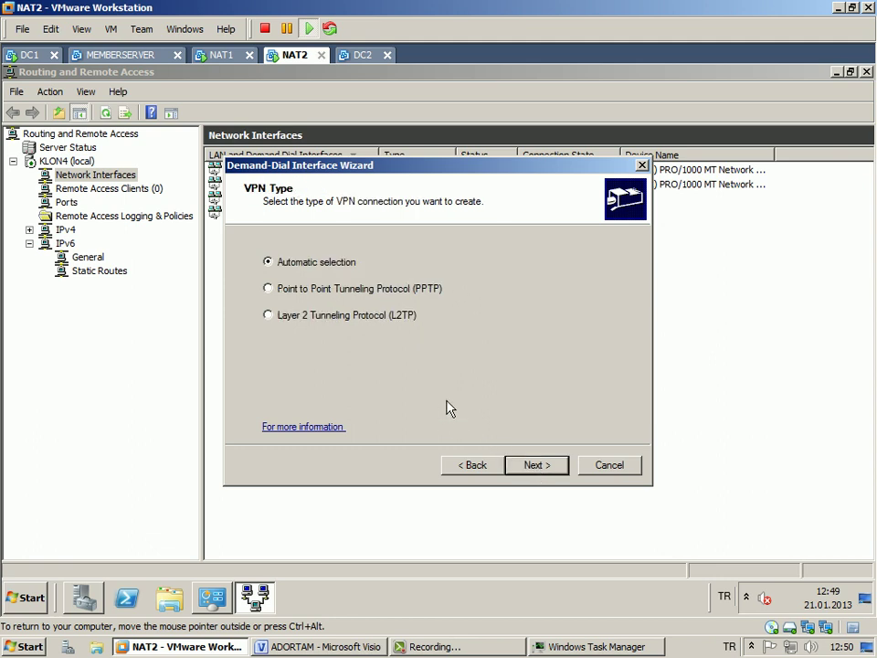
{"action": "left_click", "coordinate": [374, 289]}
{"action": "left_click_drag", "start_coordinate": [383, 169], "coordinate": [417, 189]}
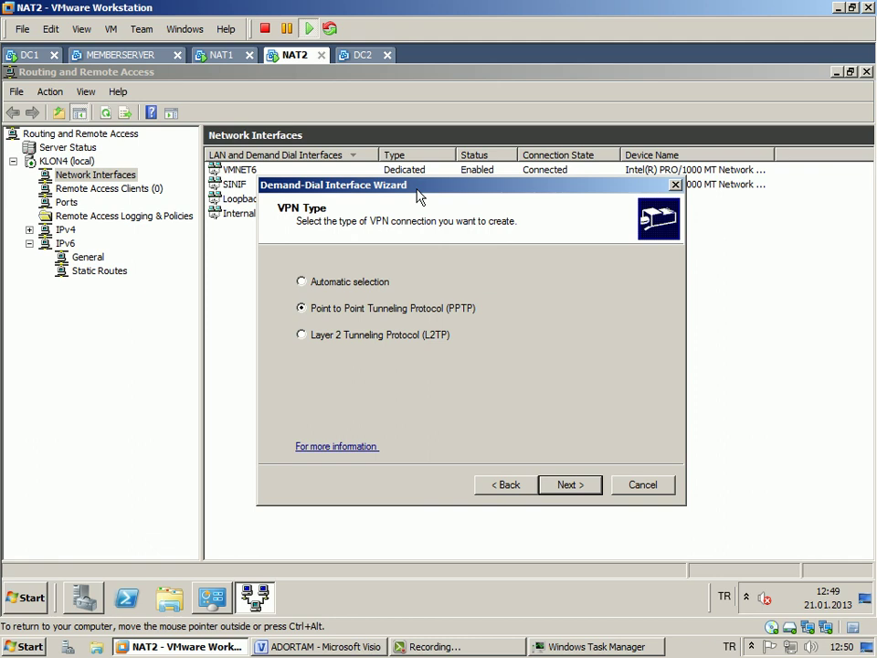
{"action": "left_click", "coordinate": [567, 489]}
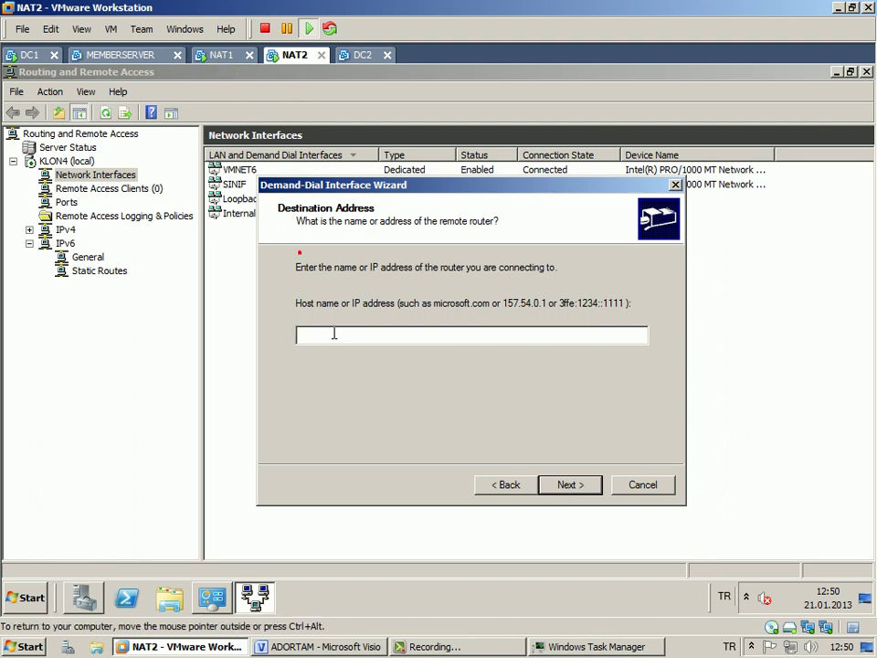
{"action": "type", "text": "10.3.29.241"}
Keep 'Route IP packets' and also tick 'Add a user account so a remote router can dial in'
{"action": "left_click", "coordinate": [566, 486]}
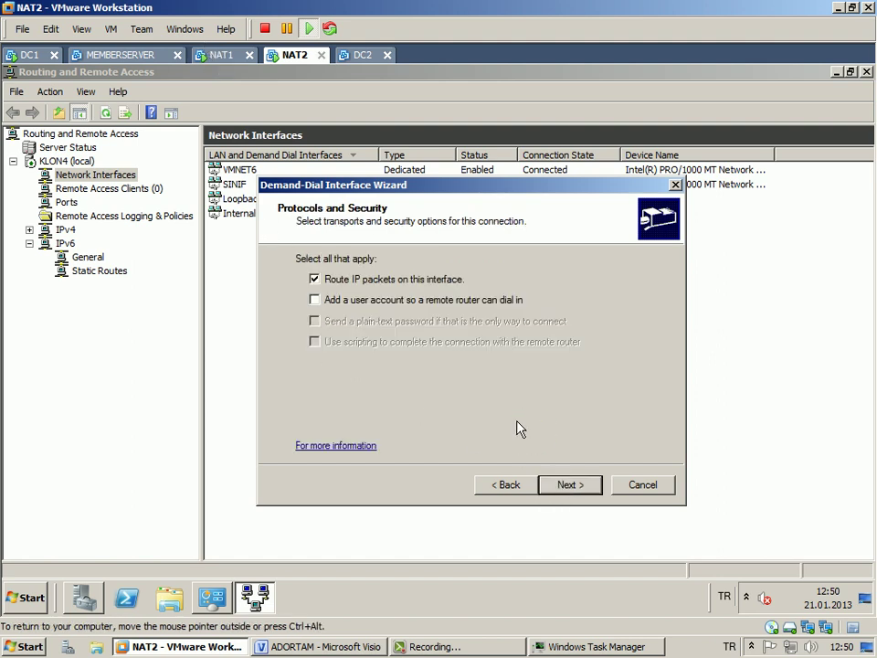
{"action": "left_click", "coordinate": [434, 303]}
{"action": "left_click_drag", "start_coordinate": [420, 197], "coordinate": [409, 197]}
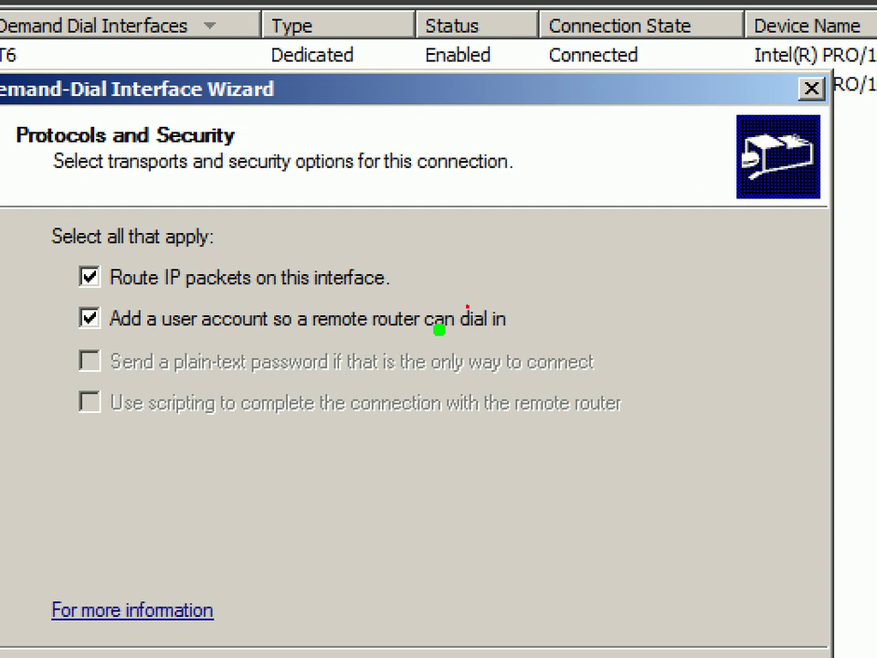
{"action": "left_click_drag", "start_coordinate": [88, 334], "coordinate": [520, 334]}
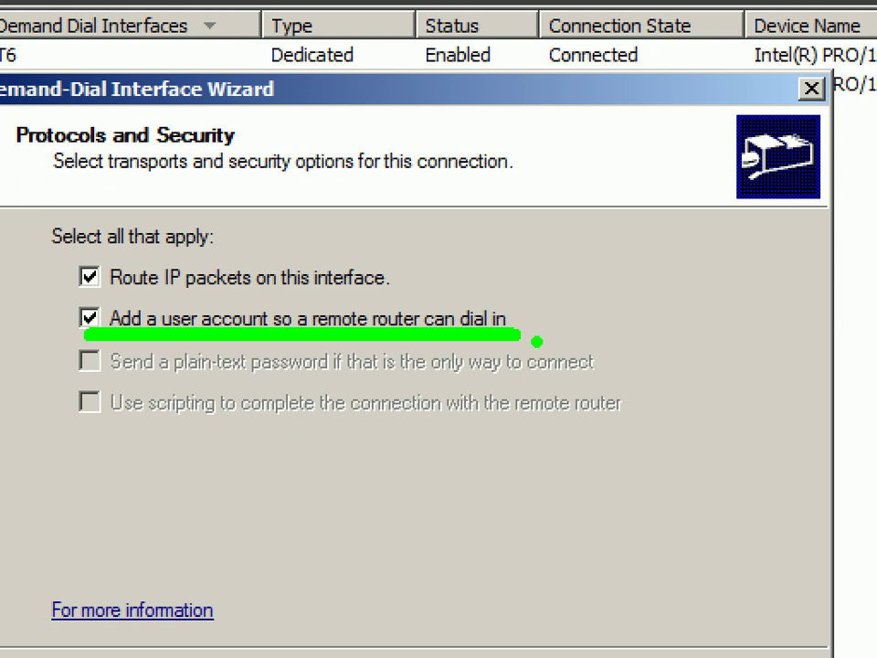
{"action": "left_click_drag", "start_coordinate": [540, 307], "coordinate": [565, 329]}
{"action": "left_click_drag", "start_coordinate": [564, 308], "coordinate": [538, 336]}
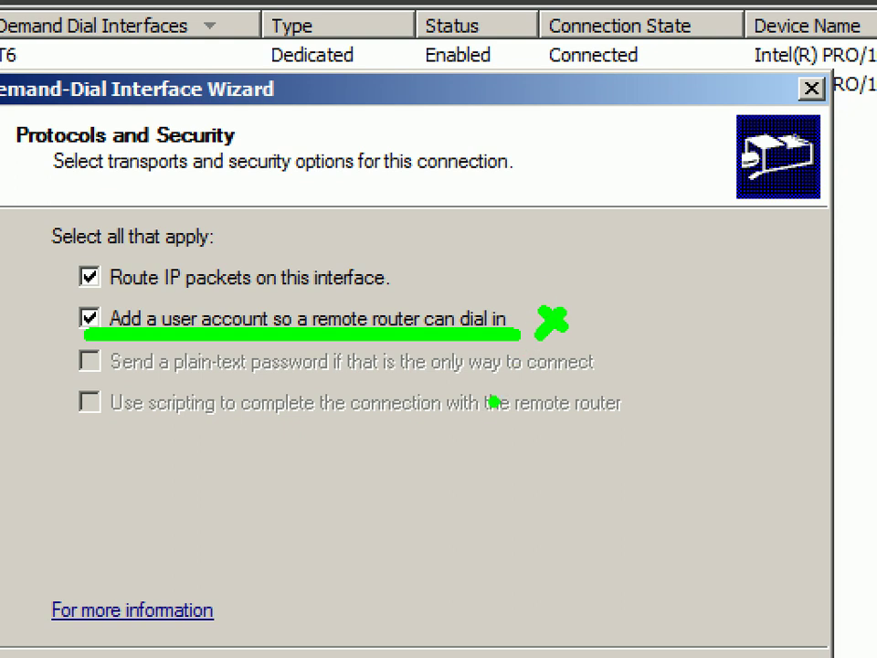
{"action": "key", "text": "Escape"}
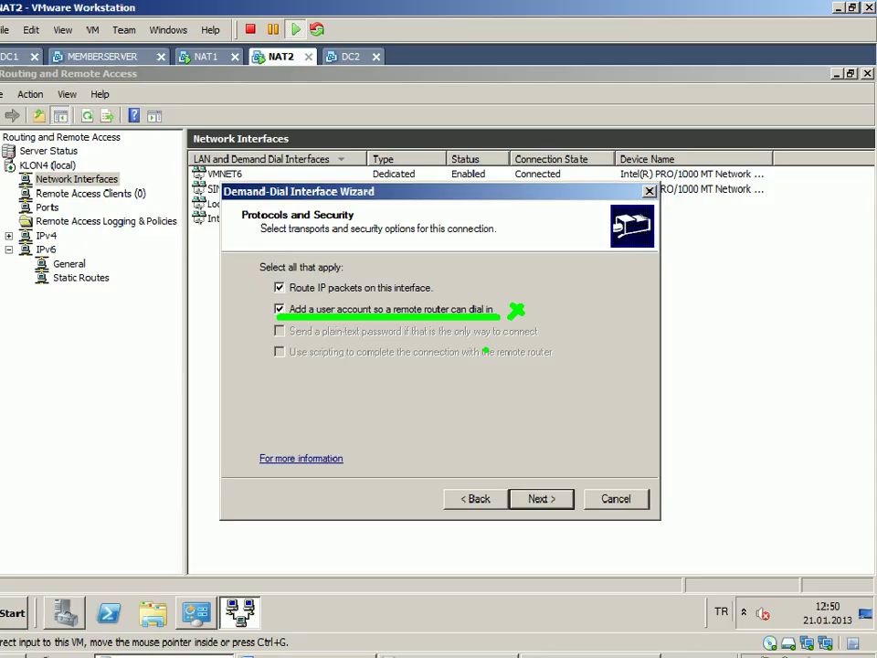
{"action": "left_click_drag", "start_coordinate": [376, 189], "coordinate": [389, 188]}
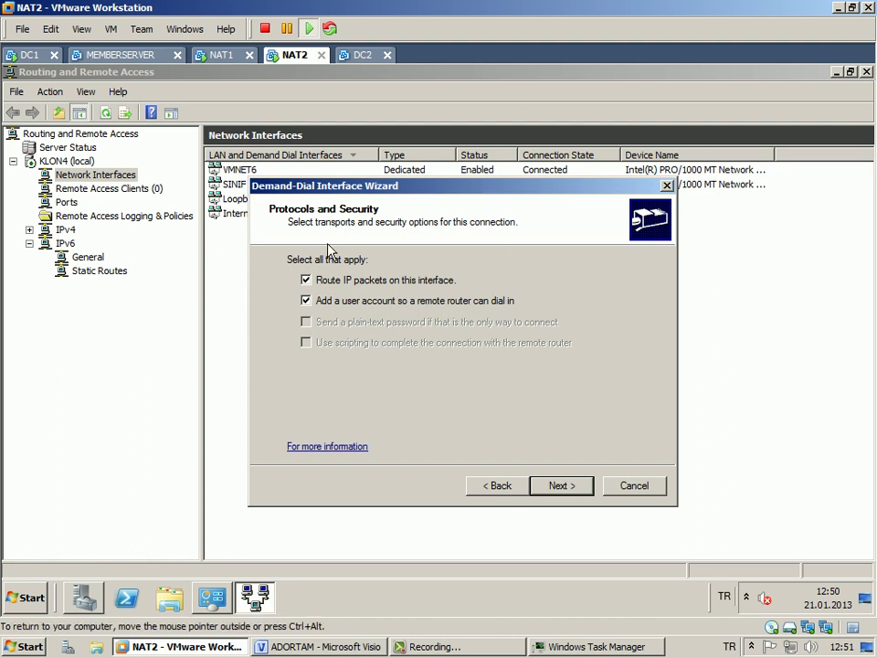
{"action": "left_click", "coordinate": [563, 487]}
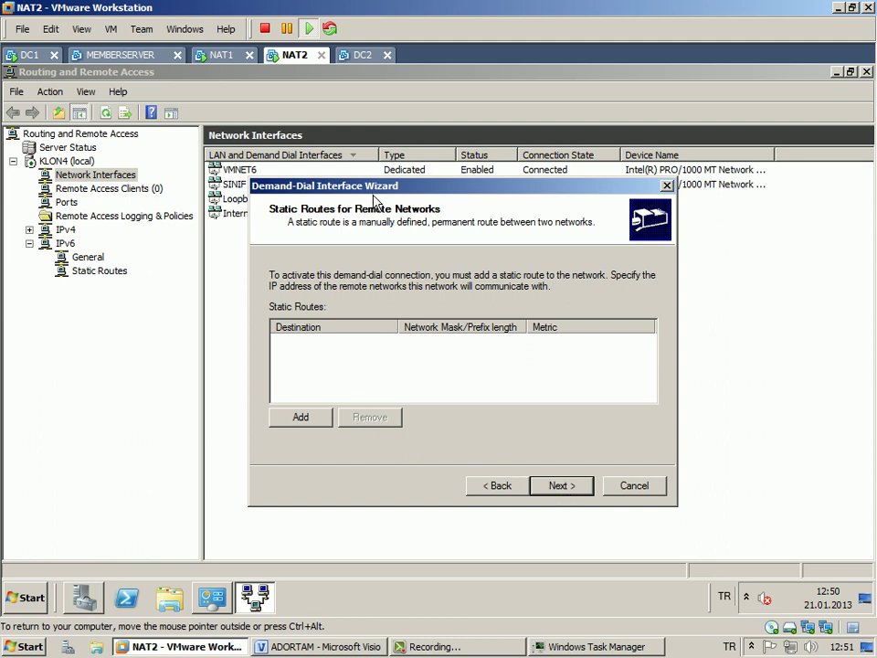
Add a static route with destination 192.168.240.0, mask 255.255.255.0 and metric 1
{"action": "left_click_drag", "start_coordinate": [375, 193], "coordinate": [371, 176]}
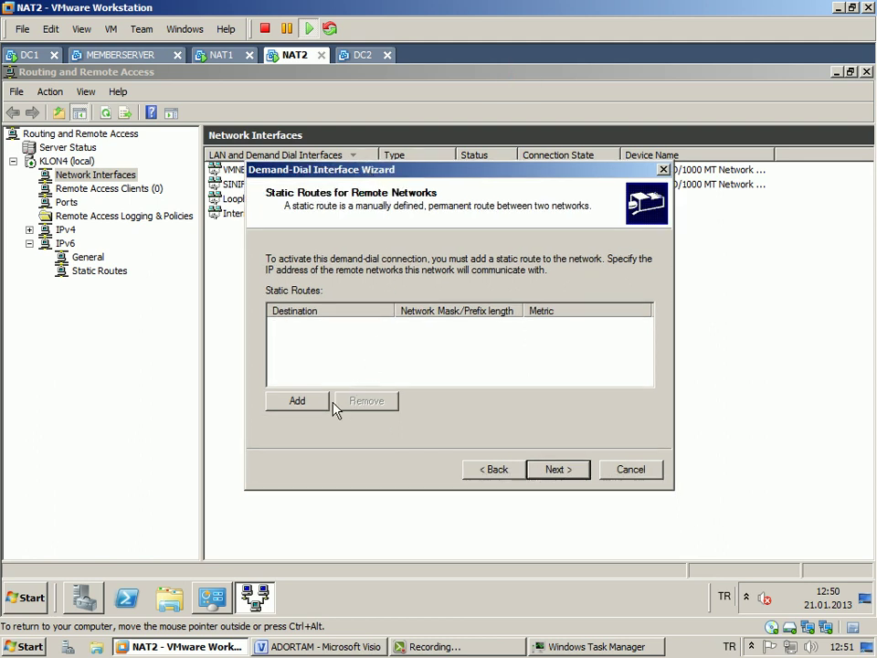
{"action": "left_click", "coordinate": [323, 409]}
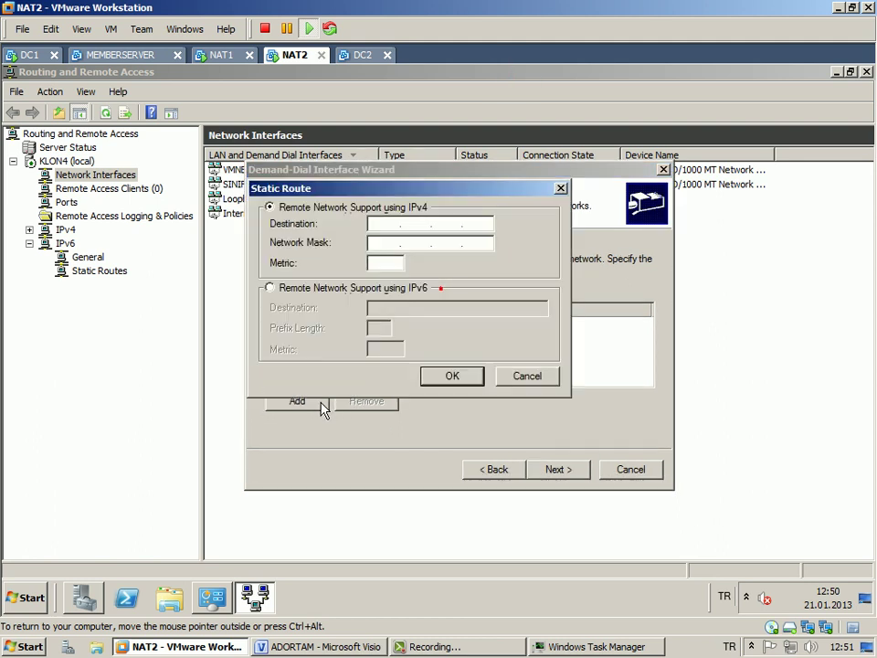
{"action": "left_click_drag", "start_coordinate": [464, 190], "coordinate": [669, 159]}
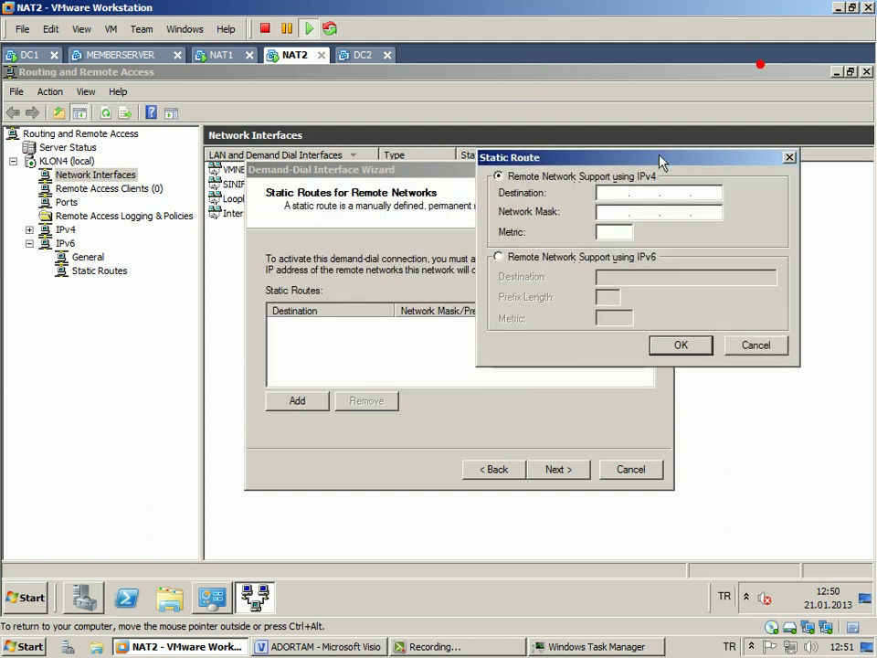
{"action": "type", "text": "192 . 168 . 240 . 0"}
{"action": "key", "text": "Tab"}
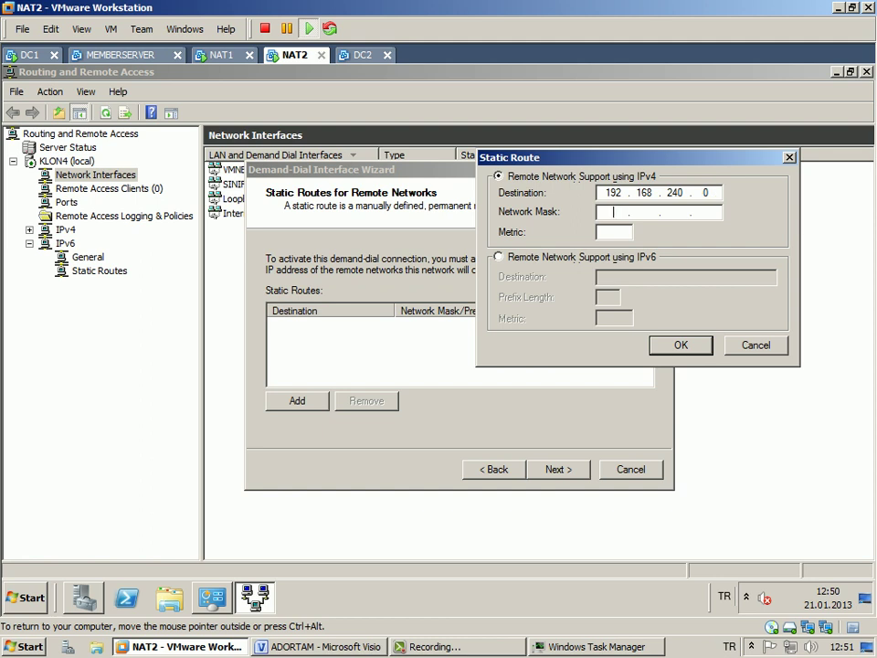
{"action": "type", "text": "255.255.255.0"}
{"action": "key", "text": "Tab"}
{"action": "type", "text": "1"}
Ink-circle NAT1, NAT2, DC1 and DC2 and draw the NAT1–SINIF–NAT2 link on the diagram
{"action": "left_click", "coordinate": [366, 645]}
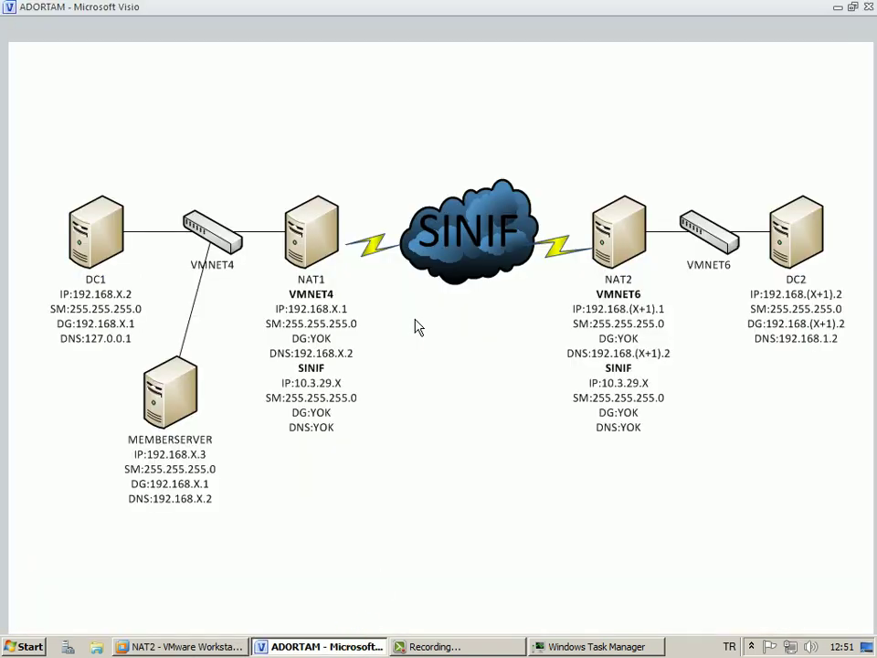
{"action": "mouse_move", "coordinate": [767, 164]}
{"action": "left_mouse_down"}
{"action": "mouse_move", "coordinate": [804, 384]}
{"action": "mouse_move", "coordinate": [822, 210]}
{"action": "left_mouse_up"}
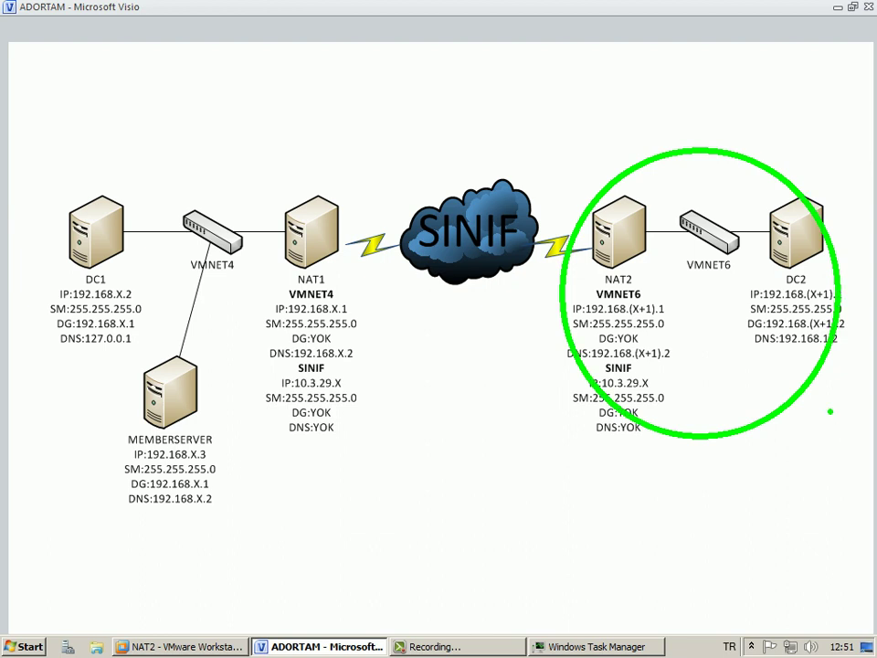
{"action": "mouse_move", "coordinate": [292, 167]}
{"action": "left_mouse_down"}
{"action": "mouse_move", "coordinate": [338, 443]}
{"action": "mouse_move", "coordinate": [301, 169]}
{"action": "left_mouse_up"}
{"action": "left_click_drag", "start_coordinate": [346, 268], "coordinate": [607, 245]}
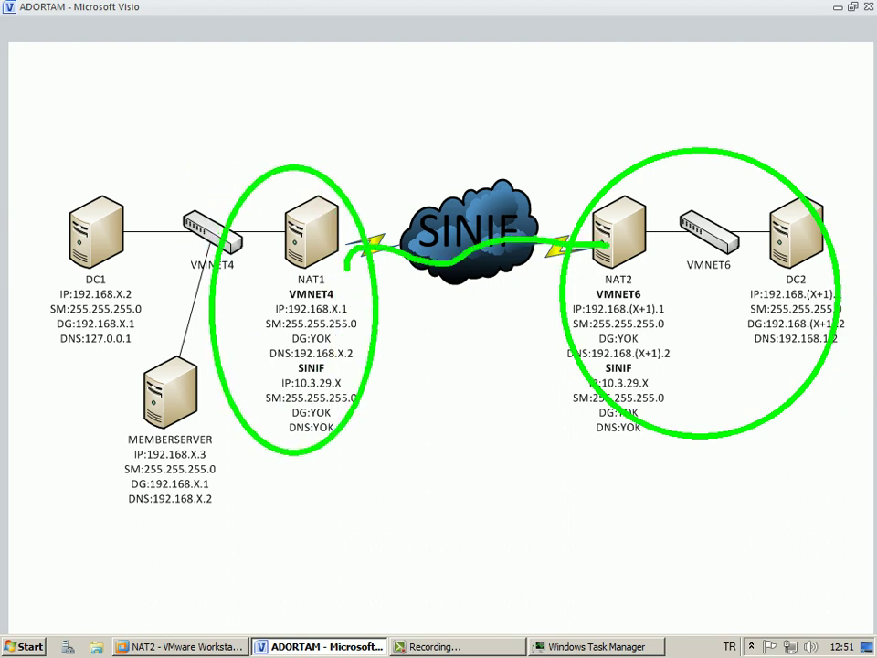
{"action": "left_click_drag", "start_coordinate": [787, 148], "coordinate": [760, 175]}
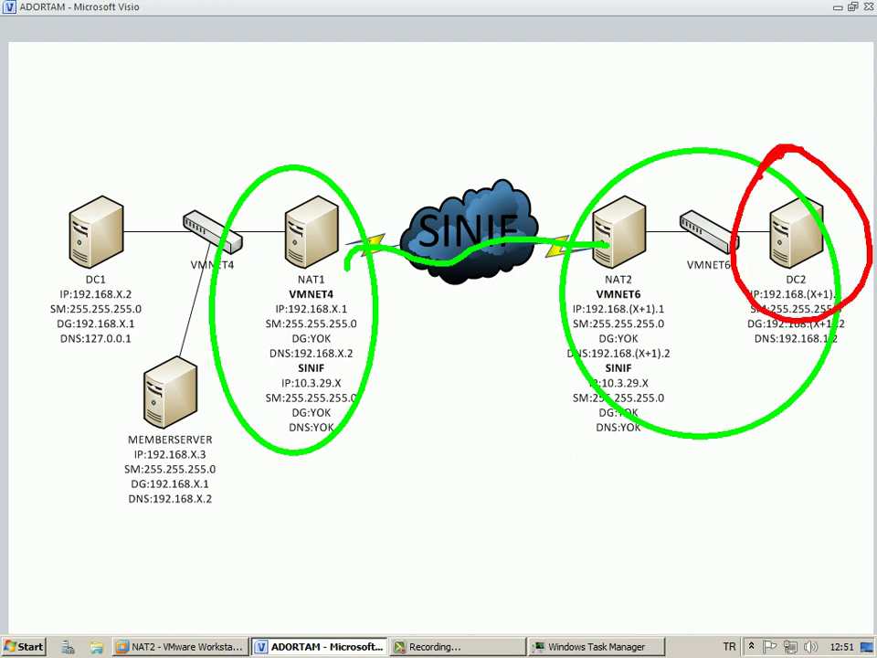
{"action": "mouse_move", "coordinate": [84, 163]}
{"action": "left_mouse_down"}
{"action": "mouse_move", "coordinate": [133, 224]}
{"action": "mouse_move", "coordinate": [60, 179]}
{"action": "left_mouse_up"}
Write 2600 above DC1, mark NAT2 with a red X, then clear all ink marks
{"action": "mouse_move", "coordinate": [135, 75]}
{"action": "left_mouse_down"}
{"action": "mouse_move", "coordinate": [130, 99]}
{"action": "mouse_move", "coordinate": [236, 88]}
{"action": "mouse_move", "coordinate": [239, 71]}
{"action": "left_mouse_up"}
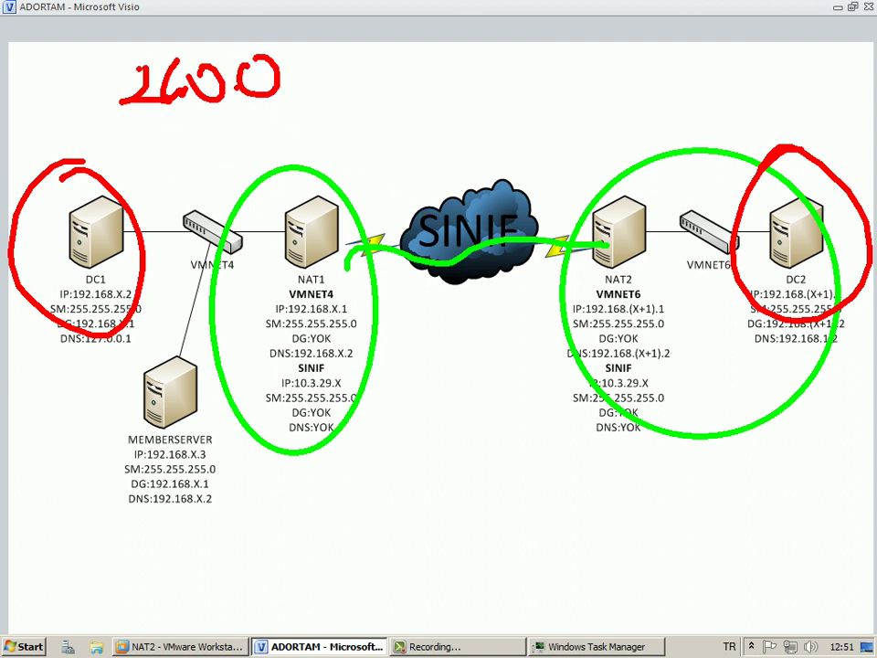
{"action": "left_click_drag", "start_coordinate": [126, 75], "coordinate": [133, 97]}
{"action": "left_click_drag", "start_coordinate": [625, 230], "coordinate": [631, 239]}
{"action": "left_click_drag", "start_coordinate": [634, 225], "coordinate": [621, 249]}
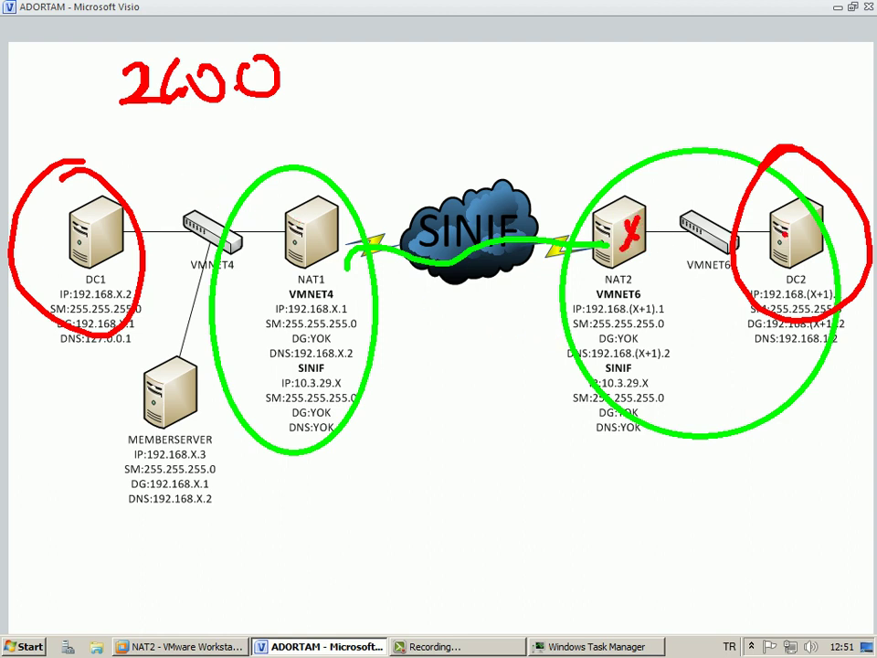
{"action": "key", "text": "Escape"}
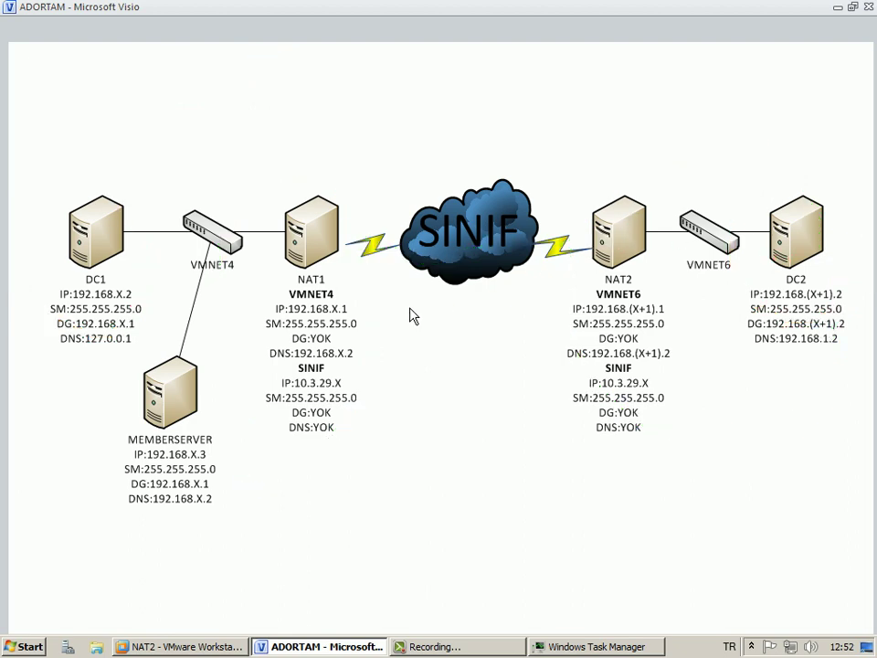
On NAT2, confirm the static route to 192.168.240.0 and enter the matching dial-in password twice
{"action": "left_click", "coordinate": [207, 645]}
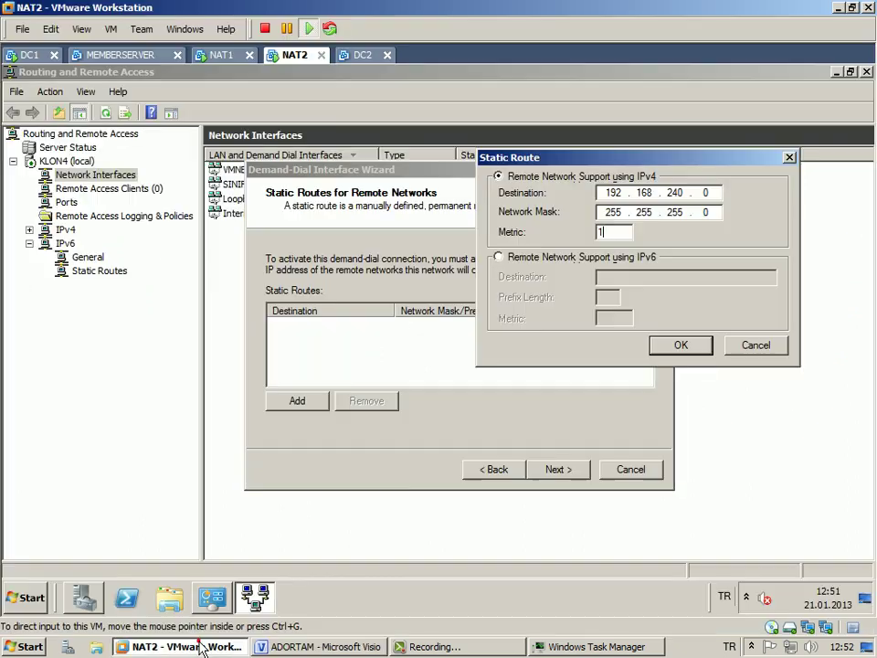
{"action": "left_click", "coordinate": [680, 344]}
{"action": "left_click", "coordinate": [559, 470]}
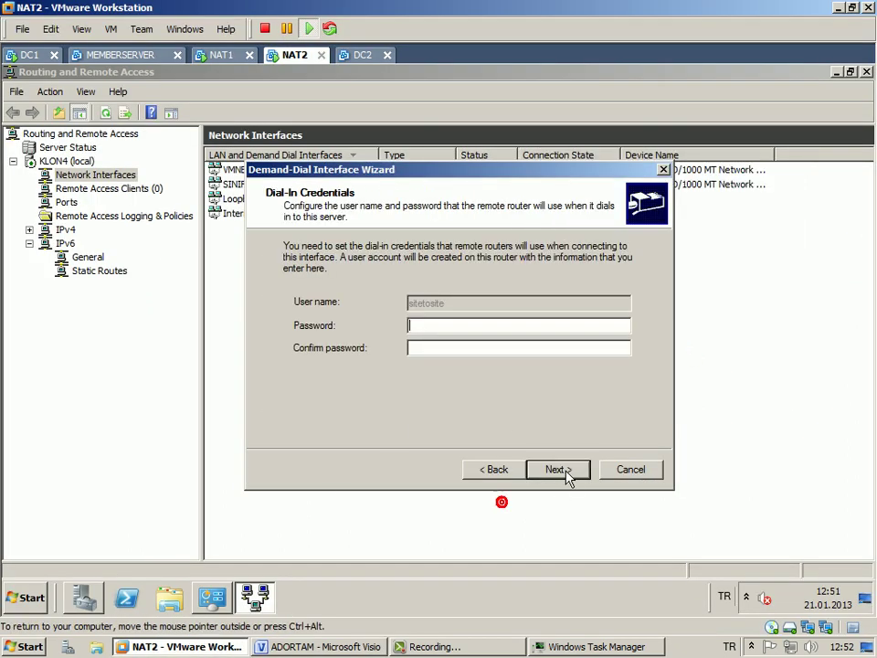
{"action": "left_click", "coordinate": [442, 329]}
{"action": "type", "text": "**********"}
{"action": "key", "text": "Tab"}
{"action": "type", "text": "**********"}
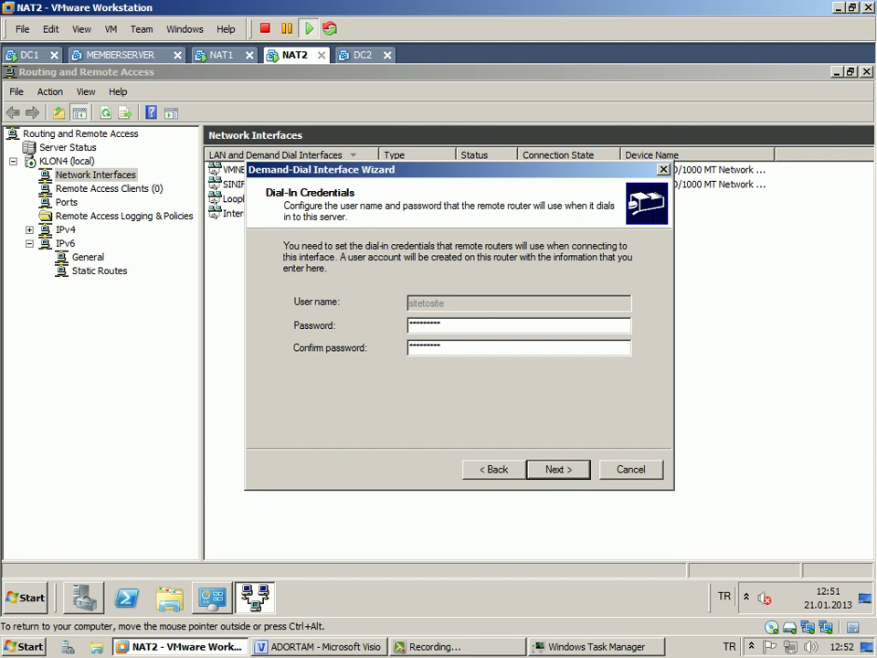
{"action": "key", "text": "Return"}
Enter the dial-out user name and password, then finish creating NAT2's sitetosite interface
{"action": "type", "text": "site"}
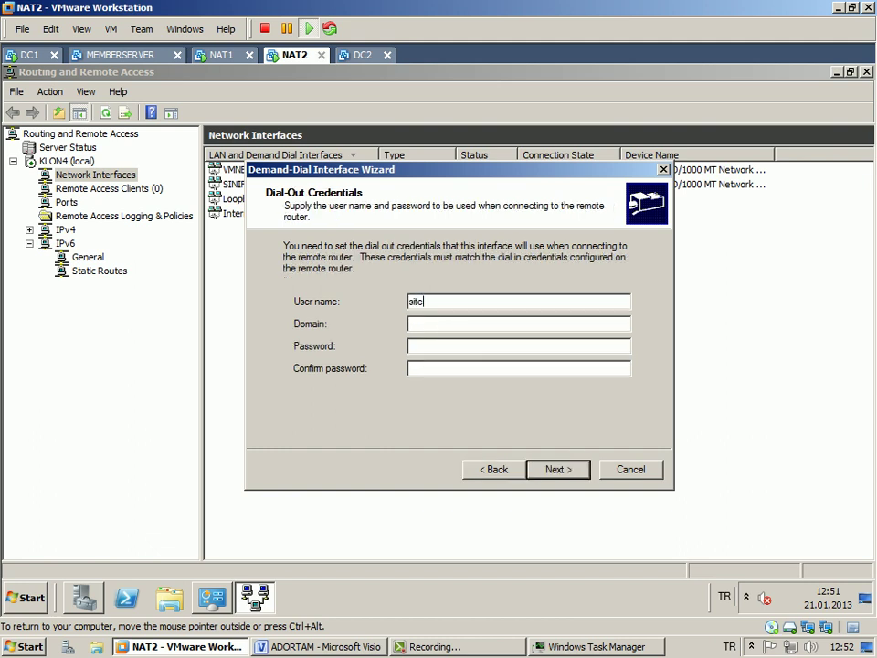
{"action": "type", "text": "tosite**********"}
{"action": "key", "text": "Tab"}
{"action": "type", "text": "**********"}
{"action": "key", "text": "Return"}
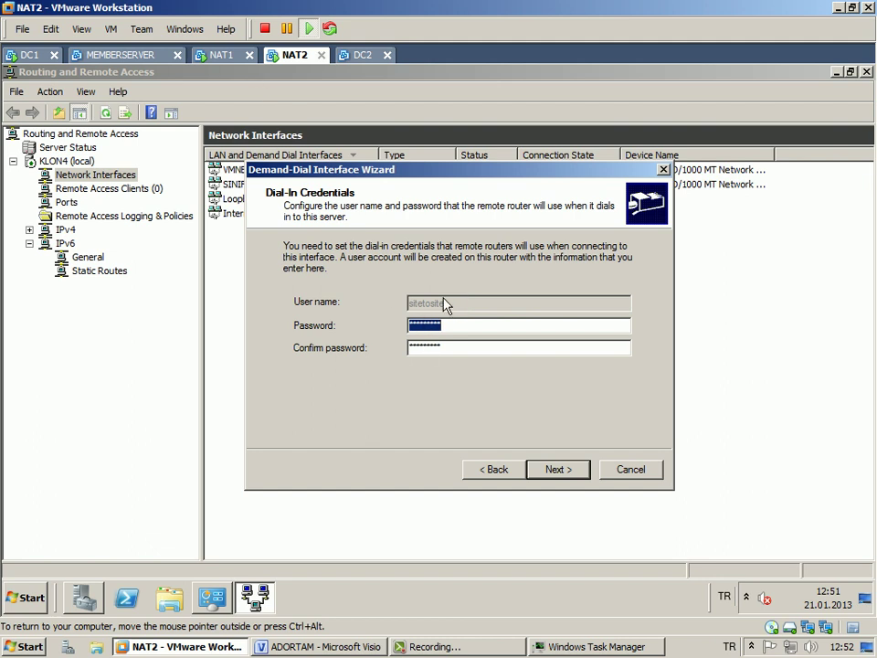
{"action": "left_click", "coordinate": [555, 470]}
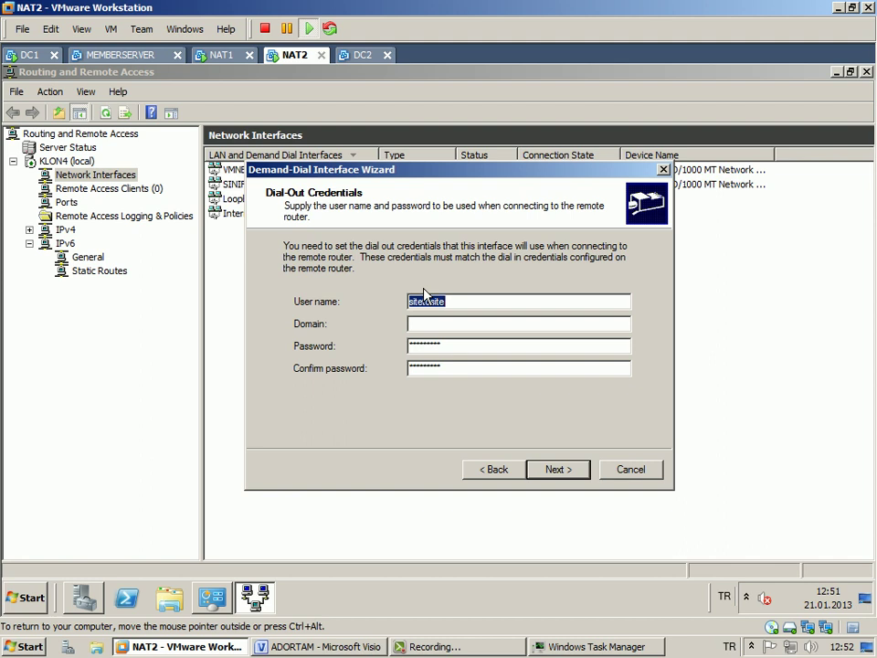
{"action": "left_click", "coordinate": [559, 472]}
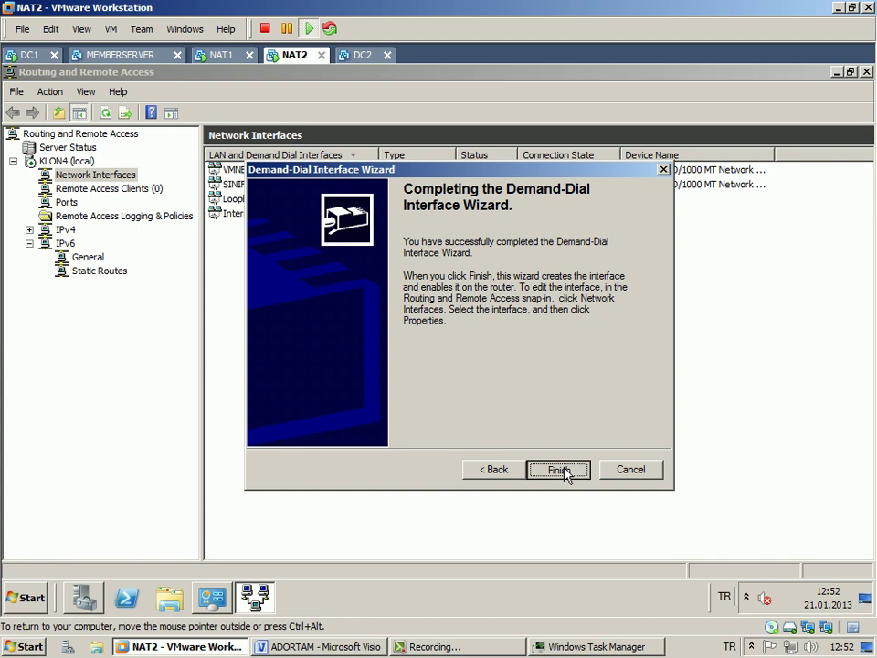
{"action": "left_click", "coordinate": [563, 468]}
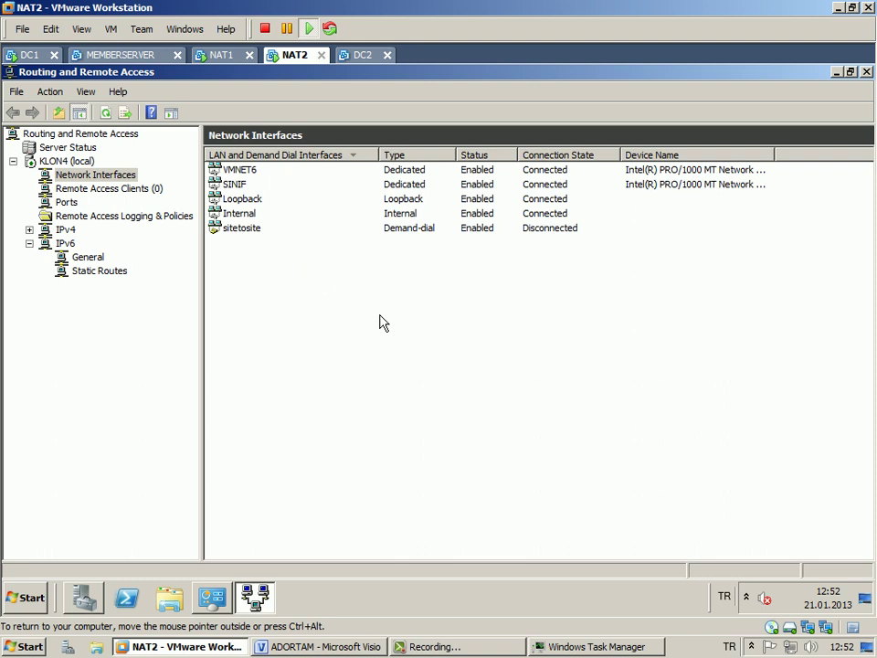
Switch to NAT1 and start a new demand-dial interface from Network Interfaces
{"action": "left_click", "coordinate": [242, 227]}
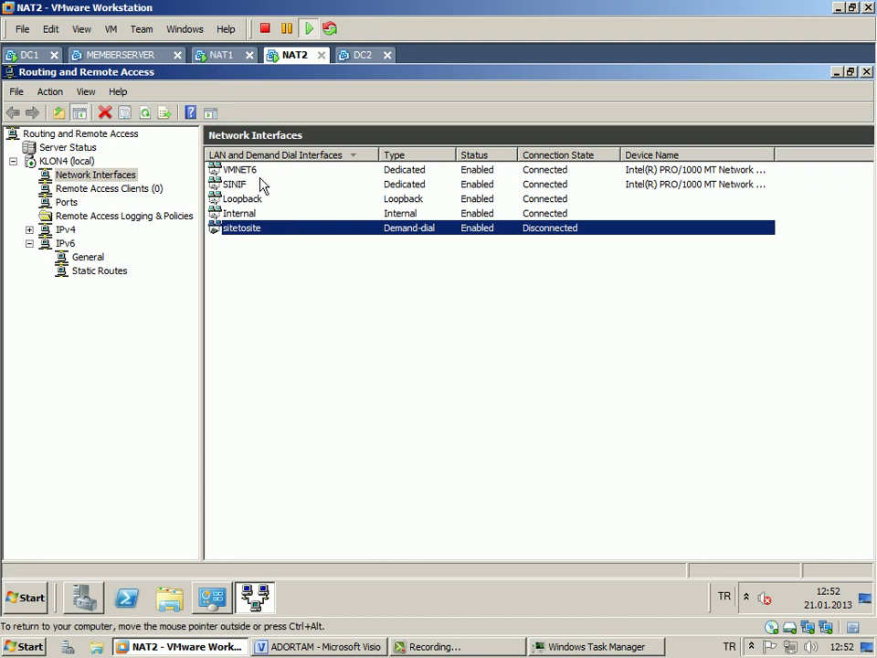
{"action": "left_click", "coordinate": [224, 58]}
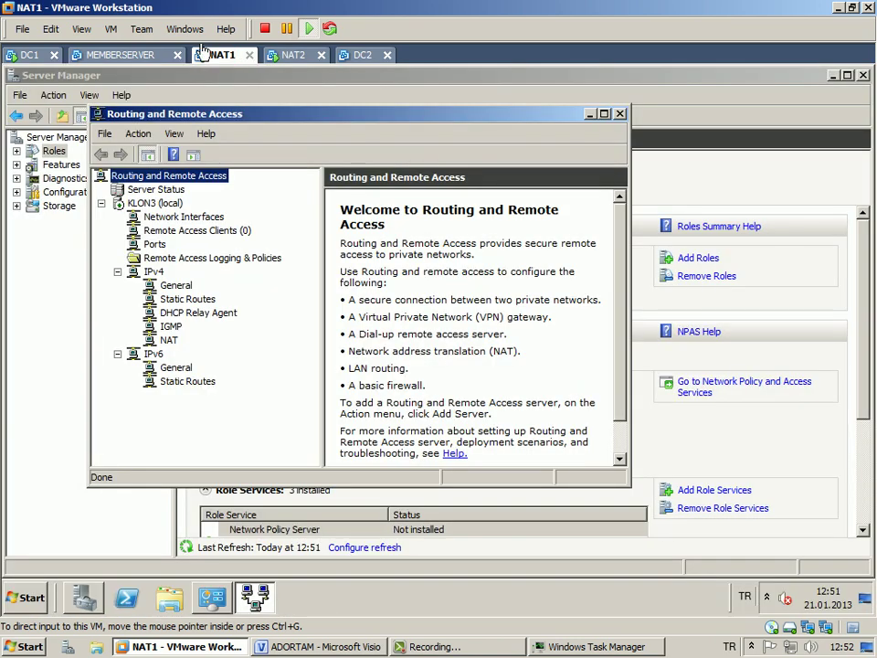
{"action": "left_click", "coordinate": [183, 217]}
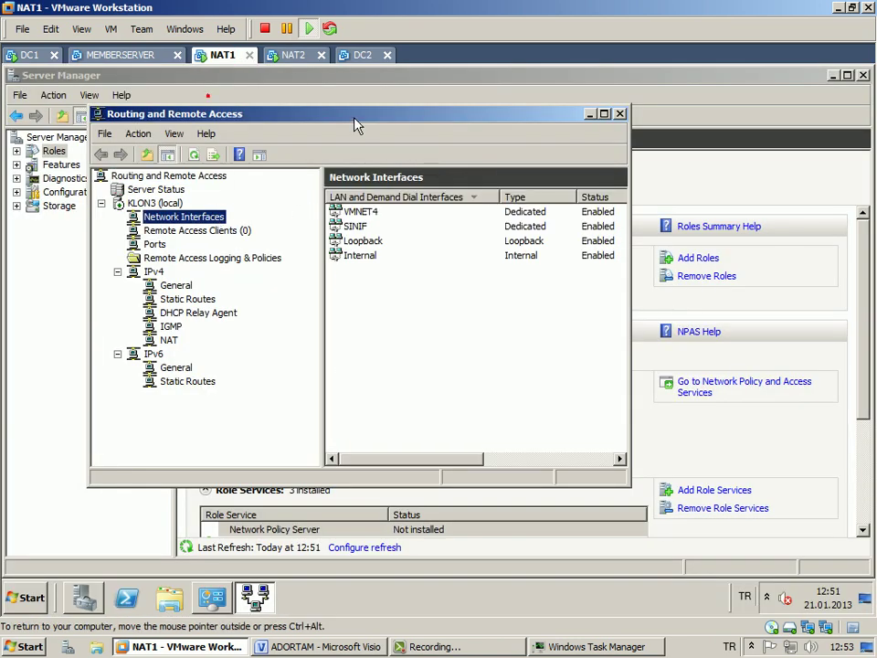
{"action": "double_click", "coordinate": [210, 113]}
{"action": "right_click", "coordinate": [129, 180]}
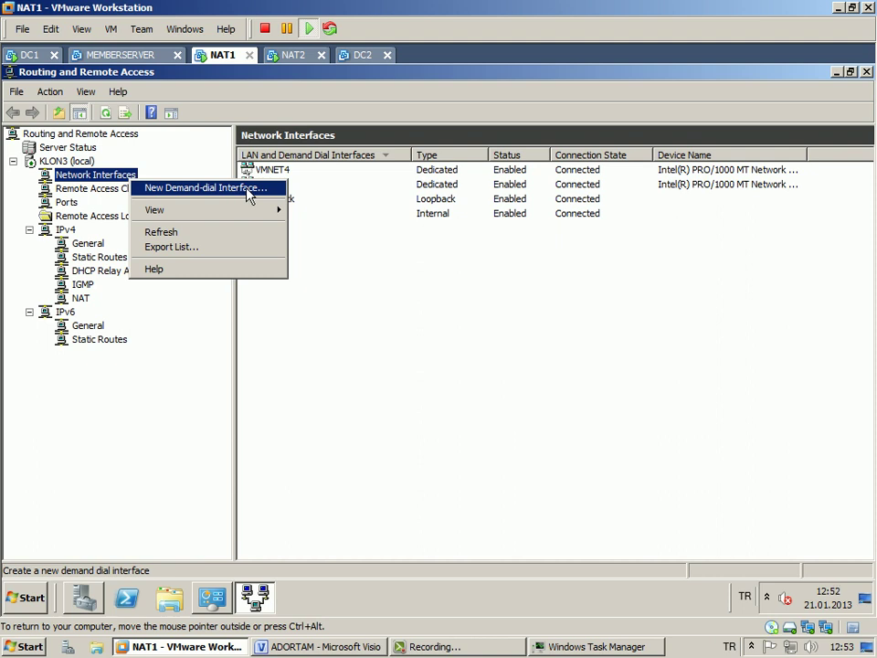
{"action": "left_click", "coordinate": [248, 191]}
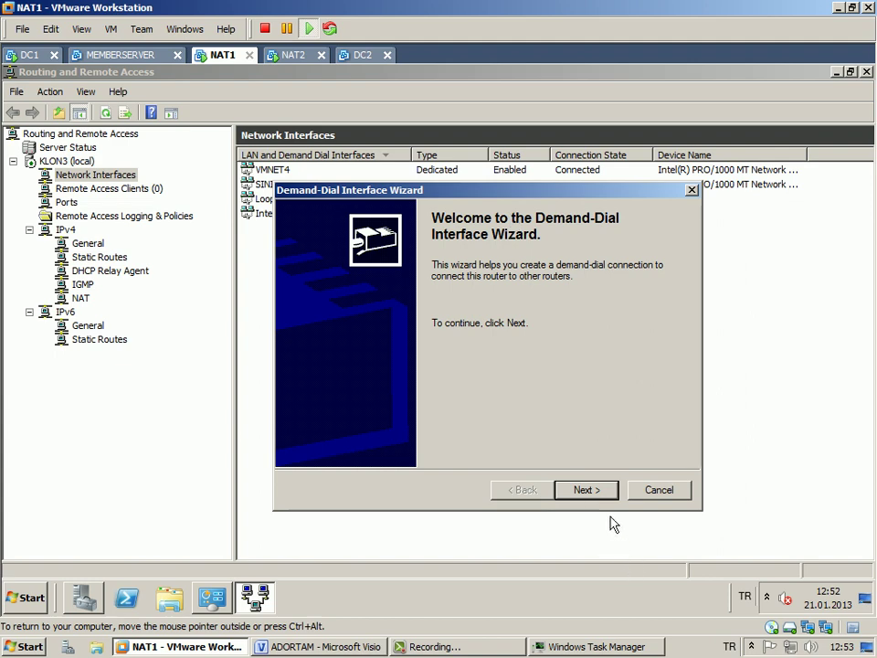
Name the interface sitetosite and choose a VPN connection of type PPTP
{"action": "left_click", "coordinate": [603, 493]}
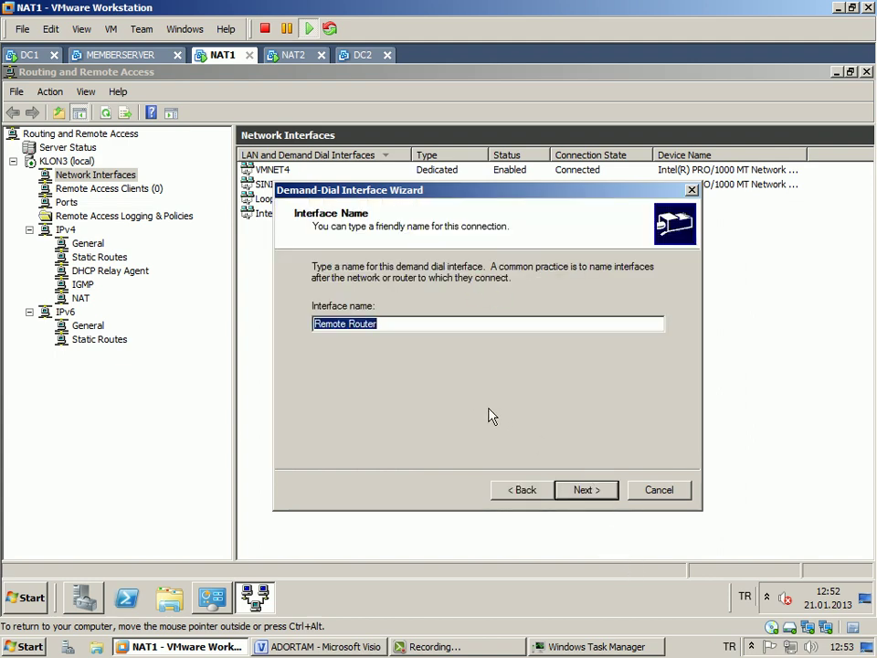
{"action": "type", "text": "sitetosite"}
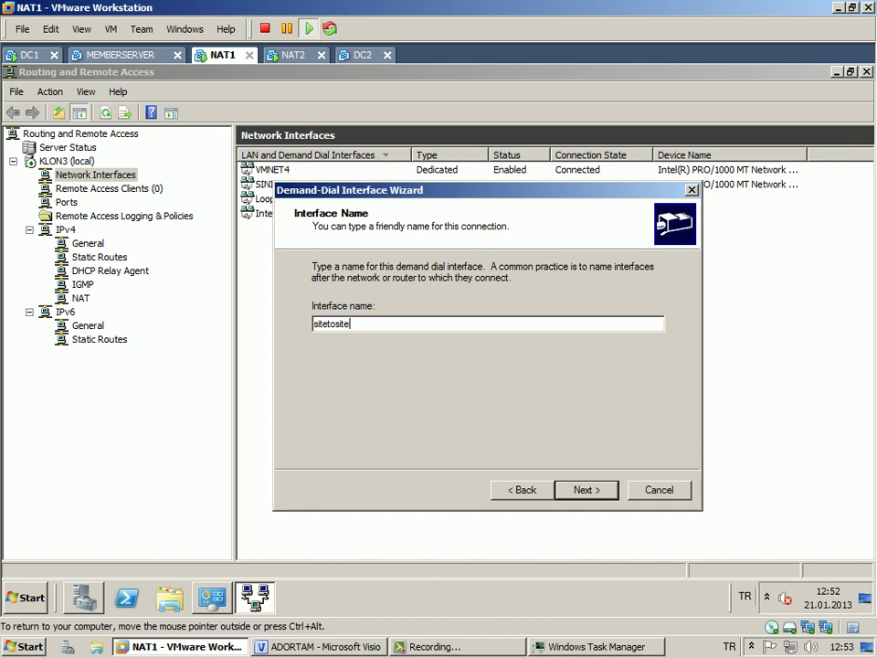
{"action": "key", "text": "Return"}
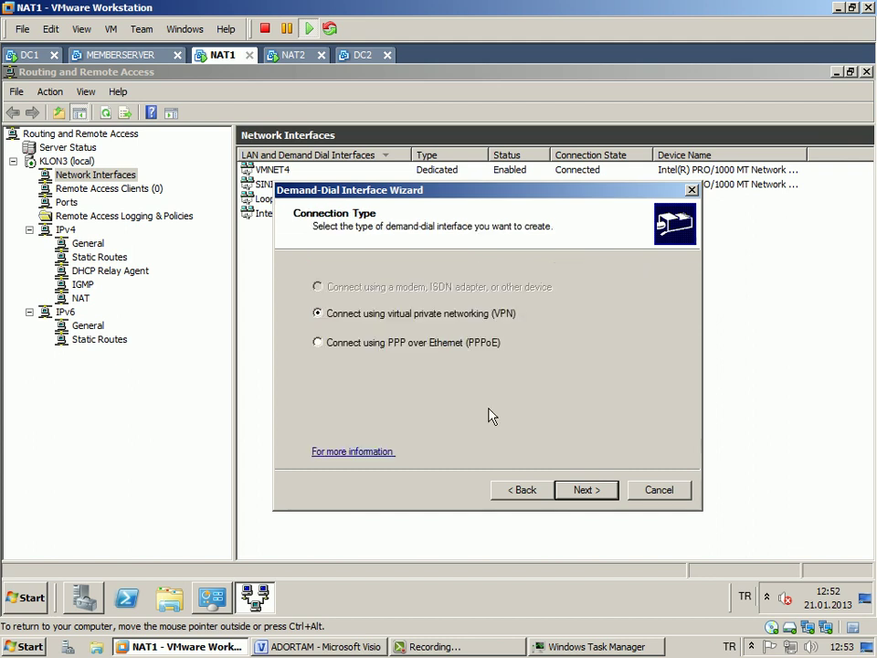
{"action": "left_click", "coordinate": [584, 493]}
{"action": "left_click", "coordinate": [421, 313]}
{"action": "left_click", "coordinate": [582, 484]}
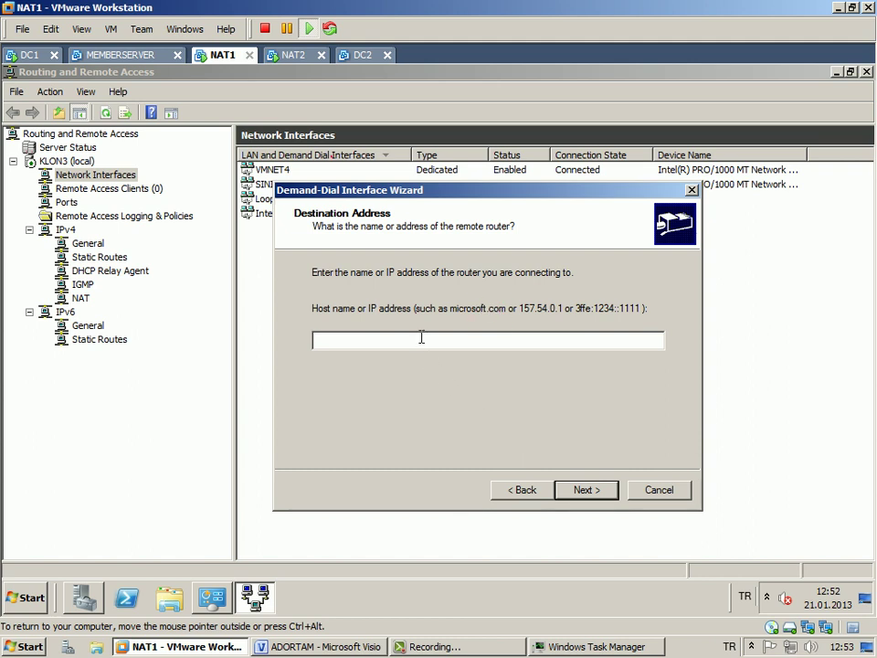
Target 10.3.29.242, enable routing IP and a dial-in account, and begin adding a static route
{"action": "type", "text": "10.3.29.242"}
{"action": "left_click", "coordinate": [603, 494]}
{"action": "left_click", "coordinate": [407, 308]}
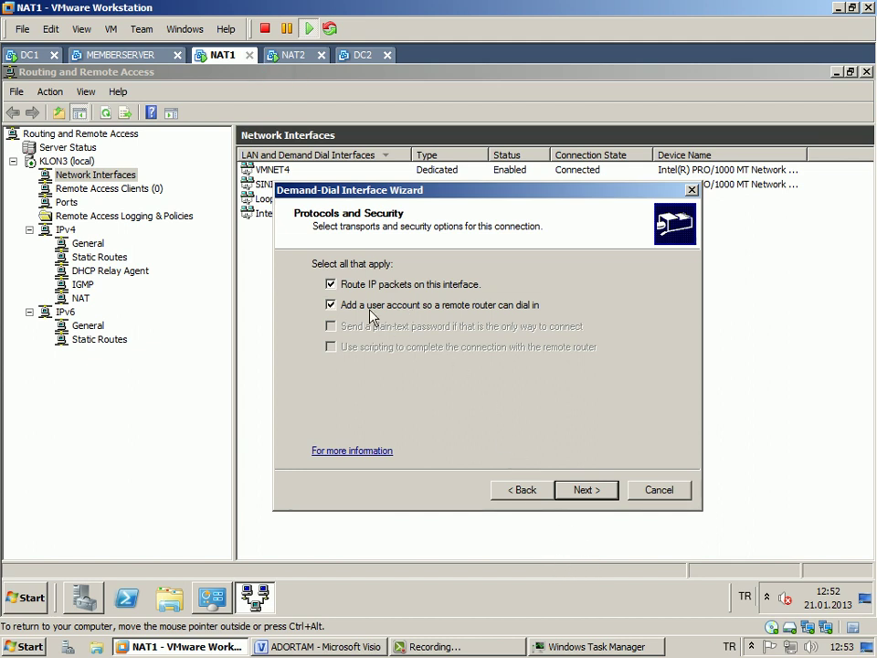
{"action": "left_click", "coordinate": [586, 492]}
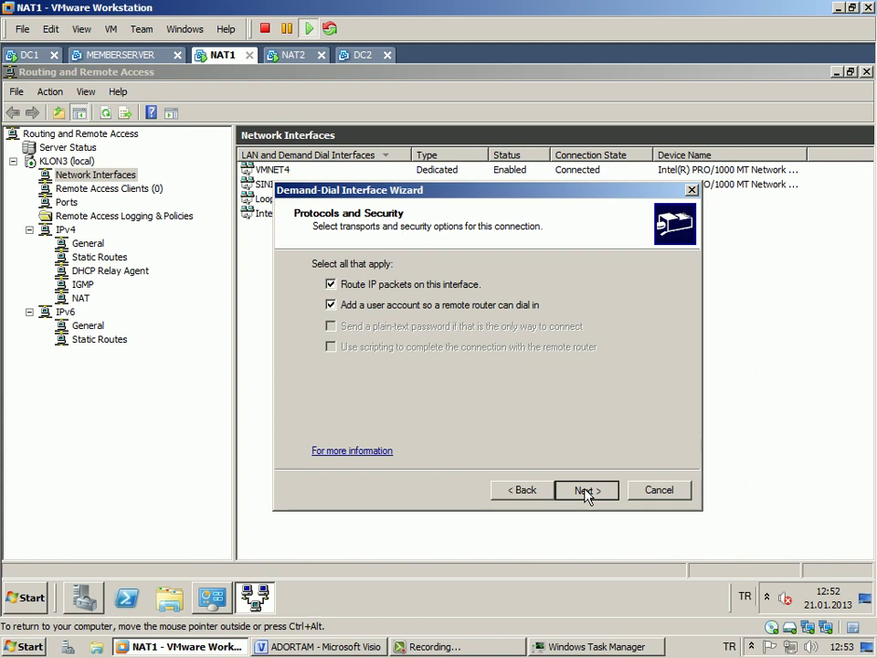
{"action": "left_click", "coordinate": [348, 423]}
Add a static route to 192.168.241.0 with mask 255.255.255.0 and metric 1
{"action": "left_click_drag", "start_coordinate": [463, 210], "coordinate": [650, 131]}
{"action": "type", "text": "192 . 168 . 24"}
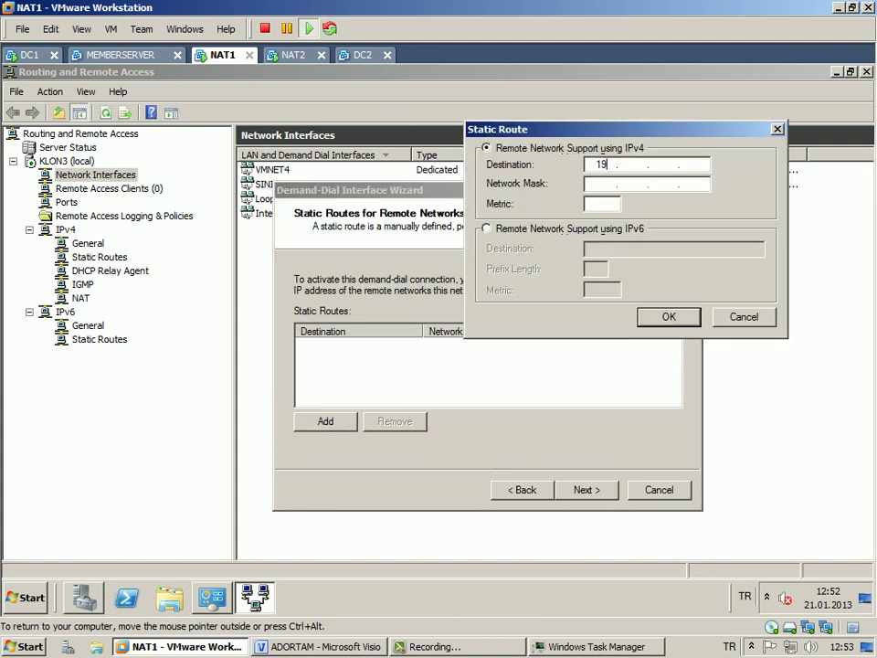
{"action": "type", "text": "0"}
{"action": "key", "text": "BackSpace"}
{"action": "type", "text": "10"}
{"action": "type", "text": "255.25"}
{"action": "type", "text": "52550"}
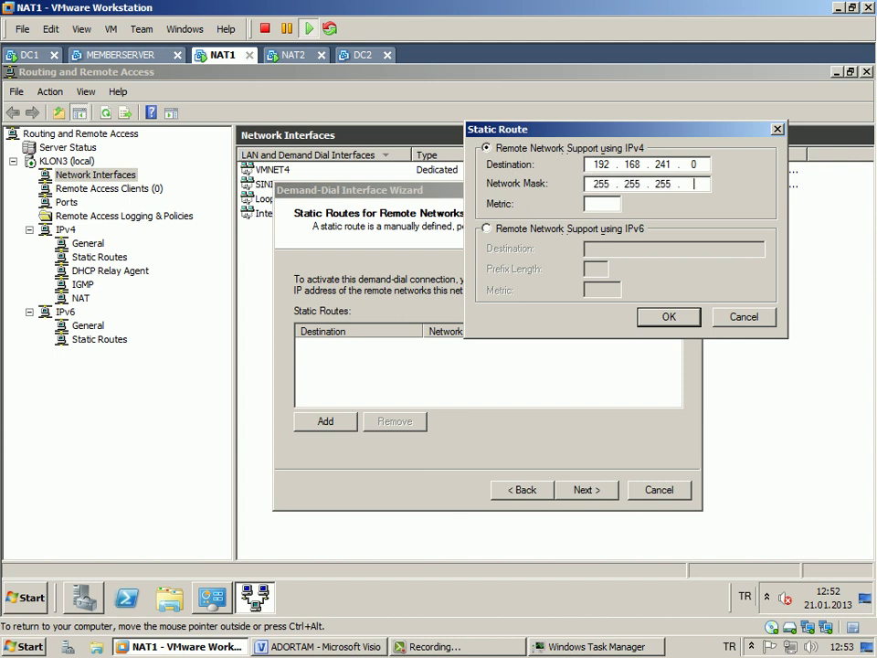
{"action": "key", "text": "Tab"}
{"action": "type", "text": "1"}
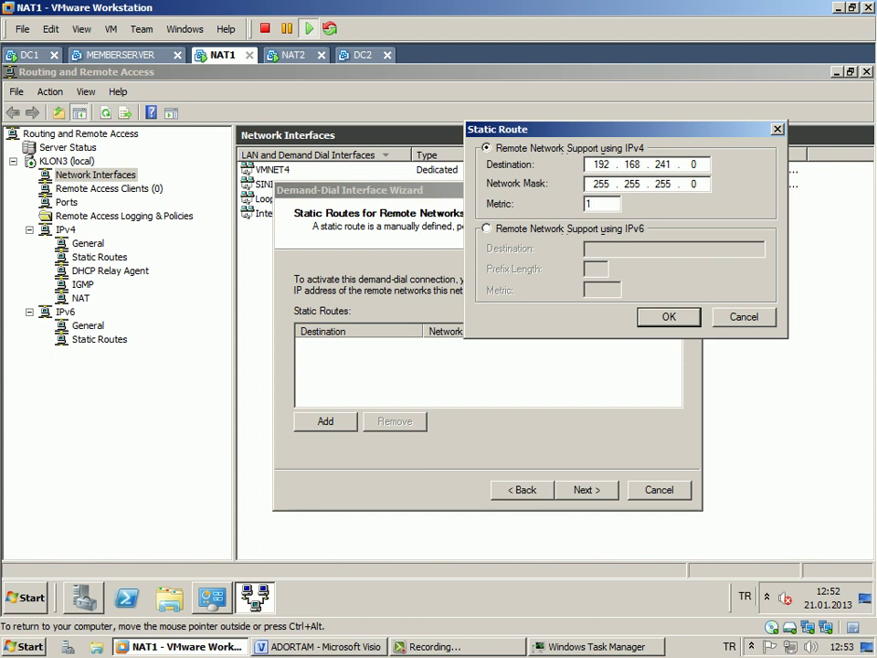
{"action": "left_click", "coordinate": [667, 316]}
Enter NAT1's dial-in password so both fields match, clearing the mismatch warnings
{"action": "left_click", "coordinate": [589, 490]}
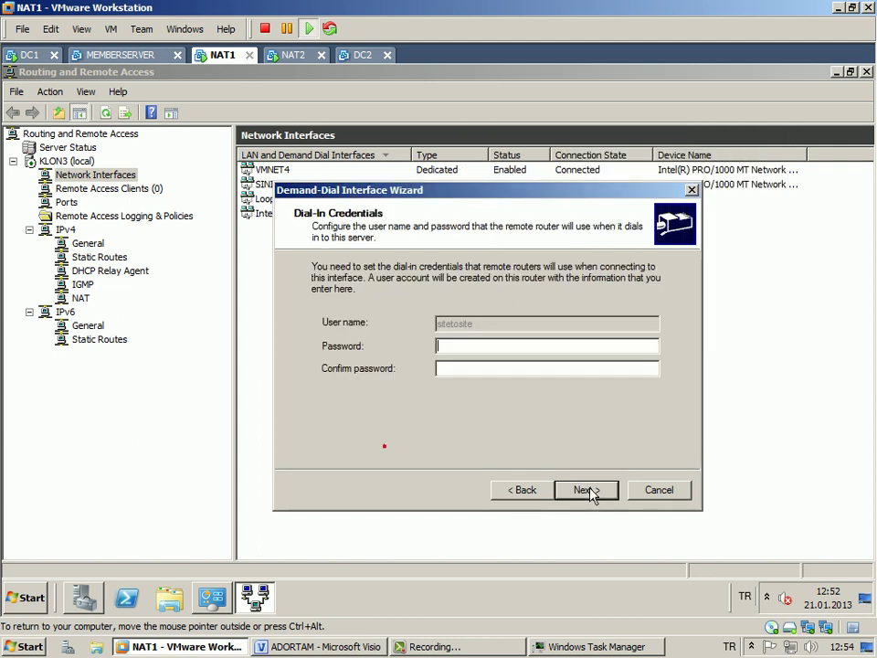
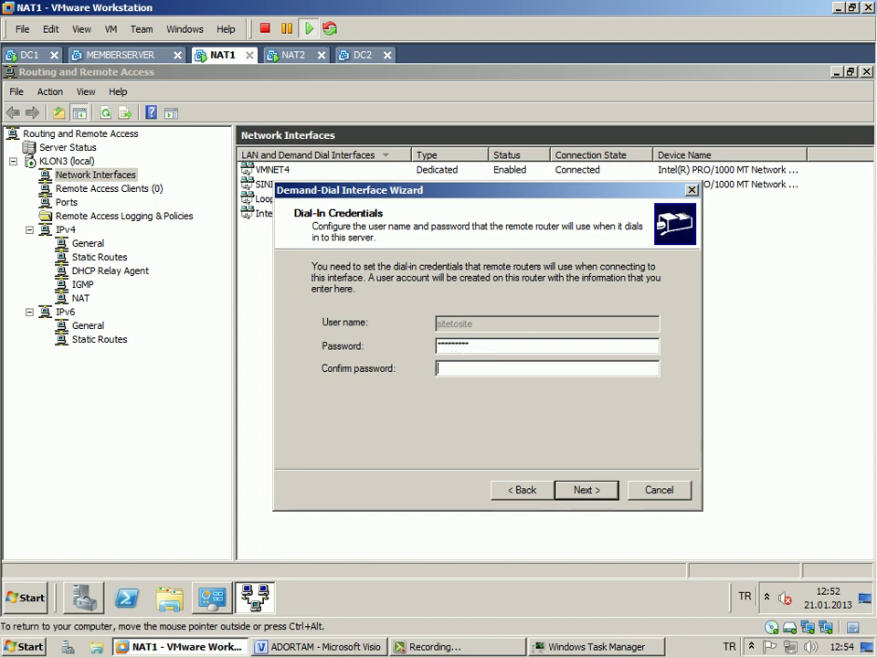
{"action": "key", "text": "Return"}
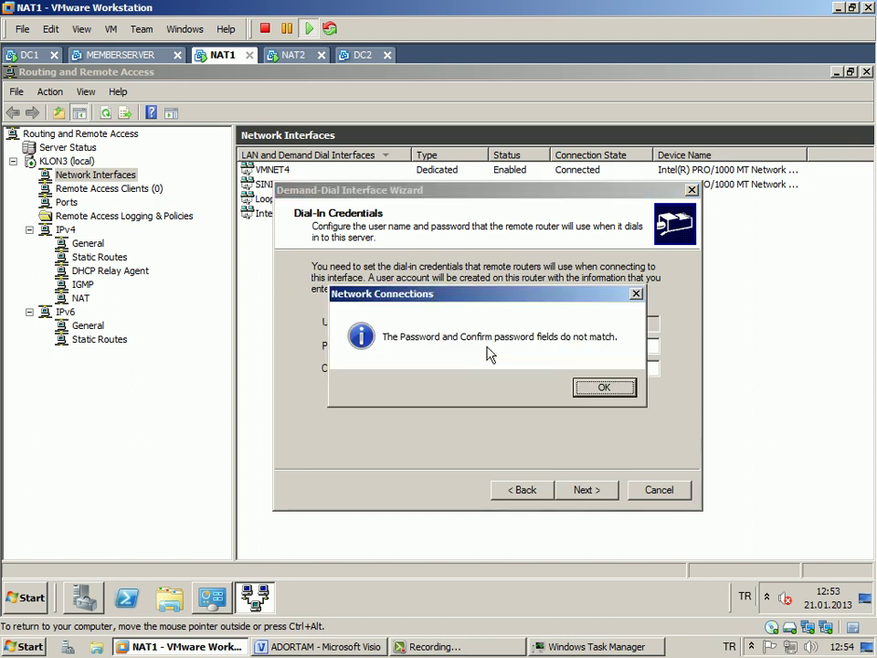
{"action": "key", "text": "Return"}
{"action": "key", "text": "BackSpace"}
{"action": "key", "text": "BackSpace"}
{"action": "key", "text": "BackSpace"}
{"action": "key", "text": "BackSpace"}
{"action": "key", "text": "BackSpace"}
{"action": "key", "text": "BackSpace"}
{"action": "key", "text": "BackSpace"}
{"action": "key", "text": "BackSpace"}
{"action": "key", "text": "BackSpace"}
{"action": "key", "text": "Return"}
{"action": "key", "text": "Return"}
{"action": "key", "text": "Tab"}
{"action": "key", "text": "Return"}
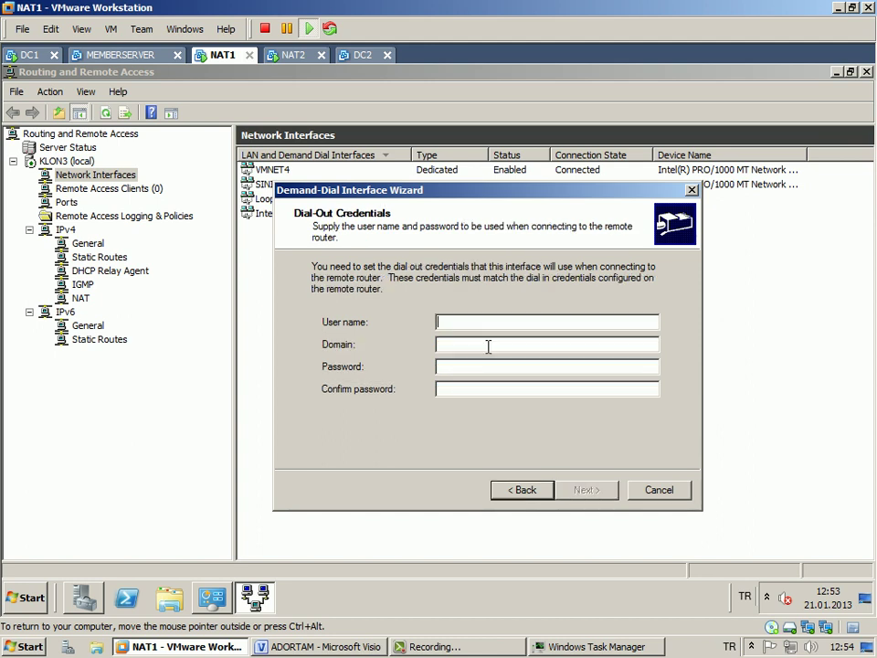
Fill in the dial-out user name and password and finish NAT1's sitetosite interface
{"action": "type", "text": "site"}
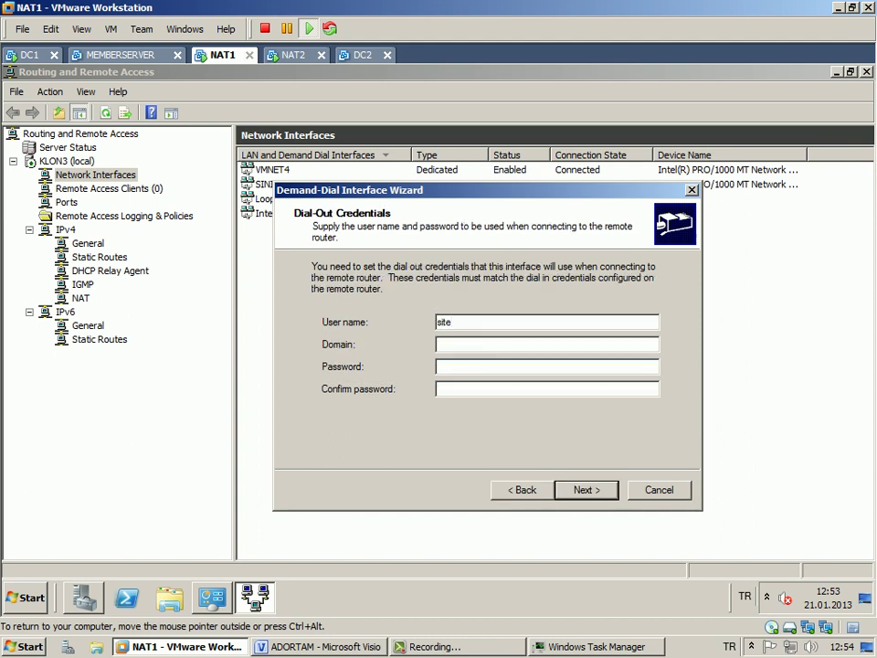
{"action": "key", "text": "Tab"}
{"action": "key", "text": "Tab"}
{"action": "key", "text": "Return"}
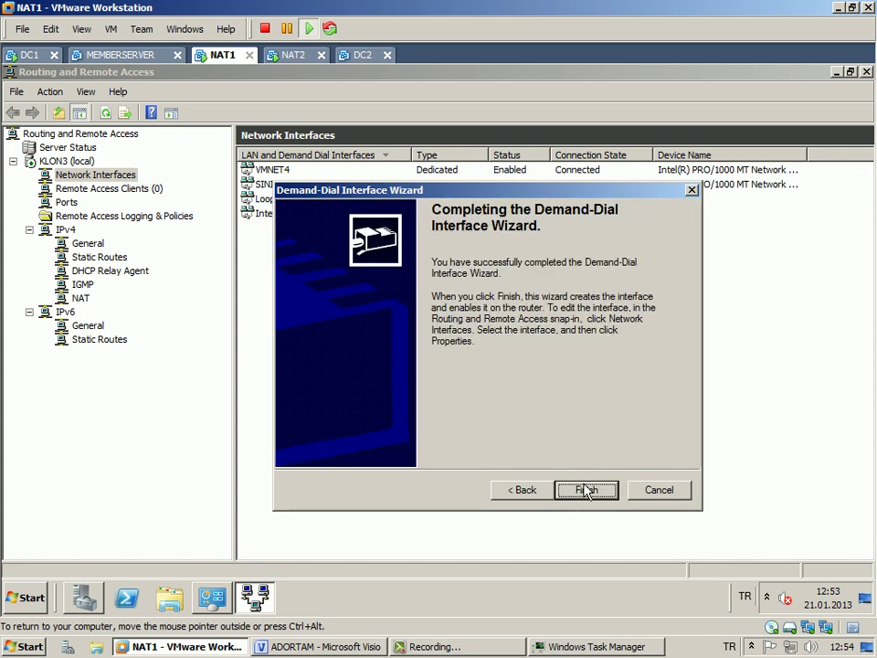
{"action": "left_click", "coordinate": [586, 490]}
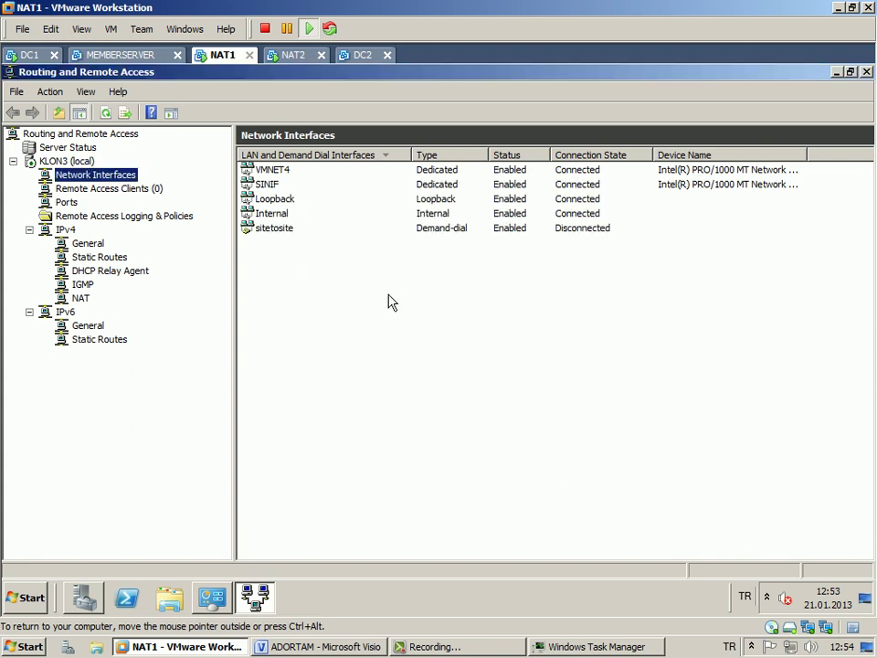
Connect NAT1's sitetosite interface and refresh the list until it reads Connected
{"action": "right_click", "coordinate": [284, 228]}
{"action": "left_click", "coordinate": [292, 255]}
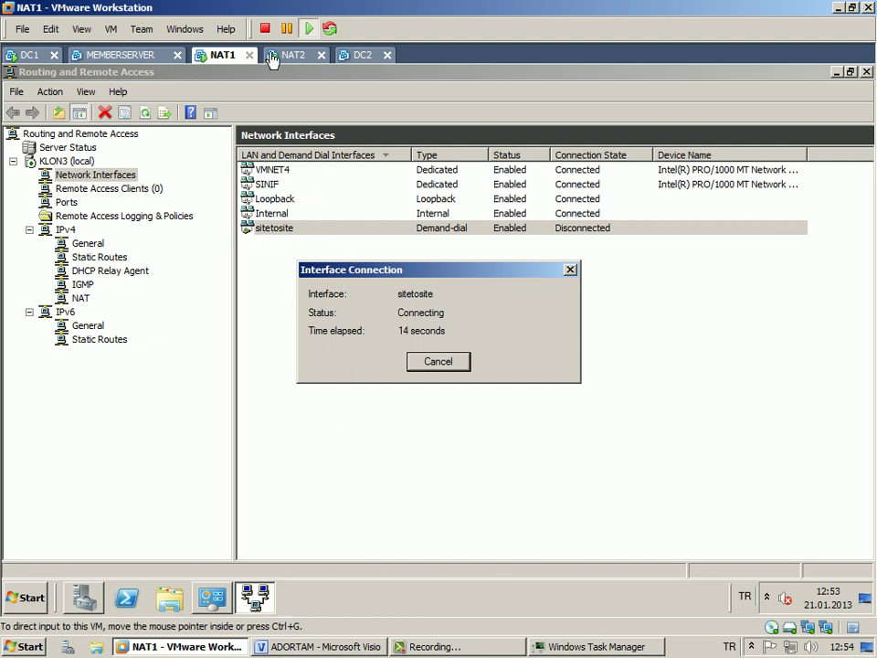
{"action": "right_click", "coordinate": [336, 268]}
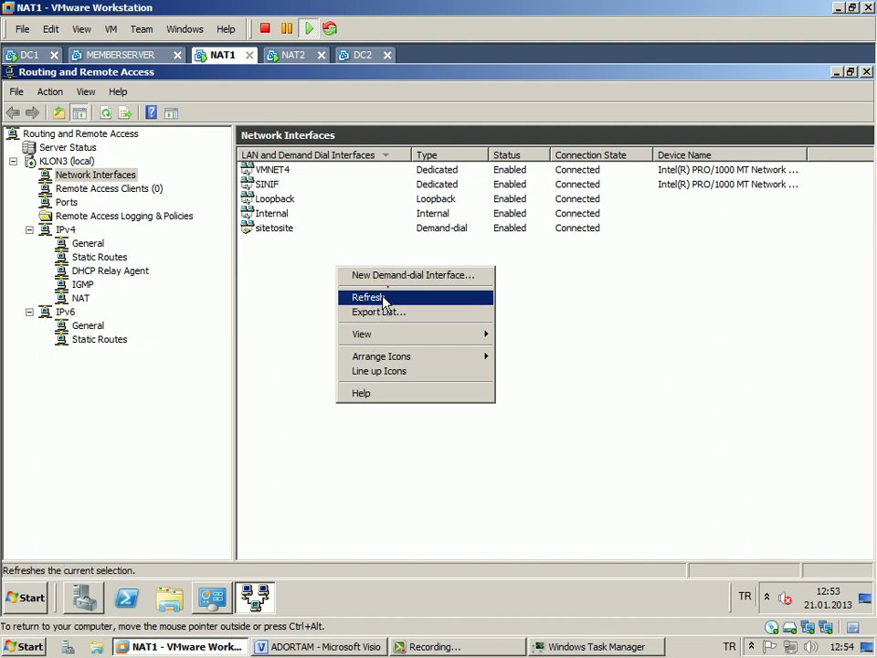
{"action": "left_click", "coordinate": [345, 298]}
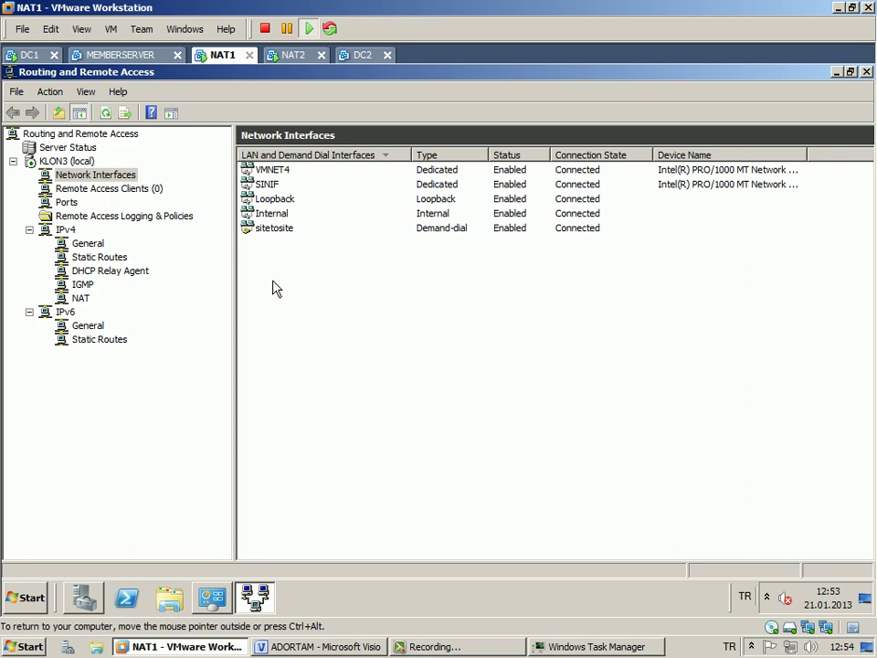
{"action": "left_click", "coordinate": [320, 646]}
{"action": "left_click_drag", "start_coordinate": [9, 157], "coordinate": [19, 164]}
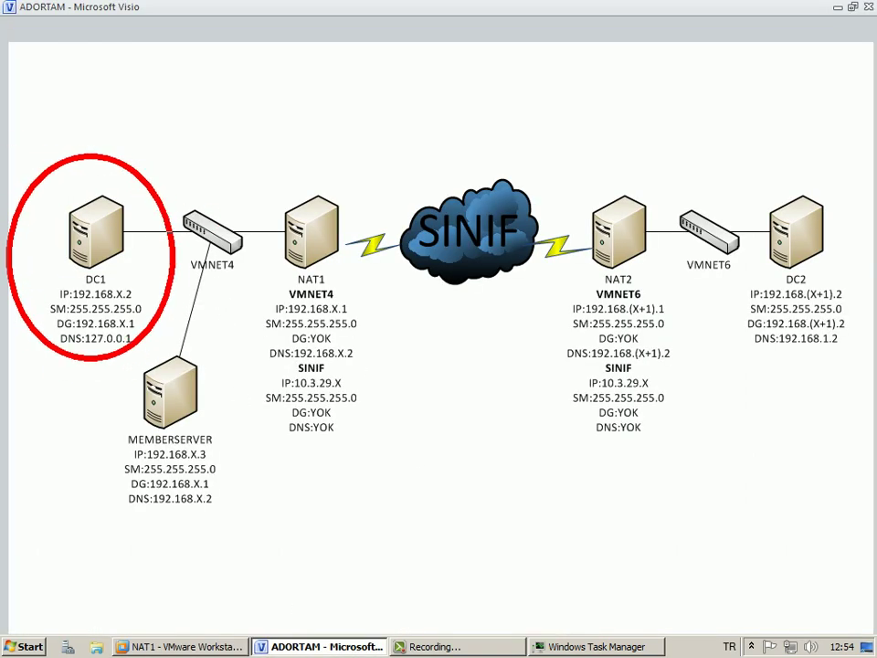
{"action": "mouse_move", "coordinate": [50, 62]}
{"action": "left_mouse_down"}
{"action": "mouse_move", "coordinate": [57, 84]}
{"action": "mouse_move", "coordinate": [103, 88]}
{"action": "mouse_move", "coordinate": [54, 64]}
{"action": "left_mouse_up"}
{"action": "left_click_drag", "start_coordinate": [131, 57], "coordinate": [142, 108]}
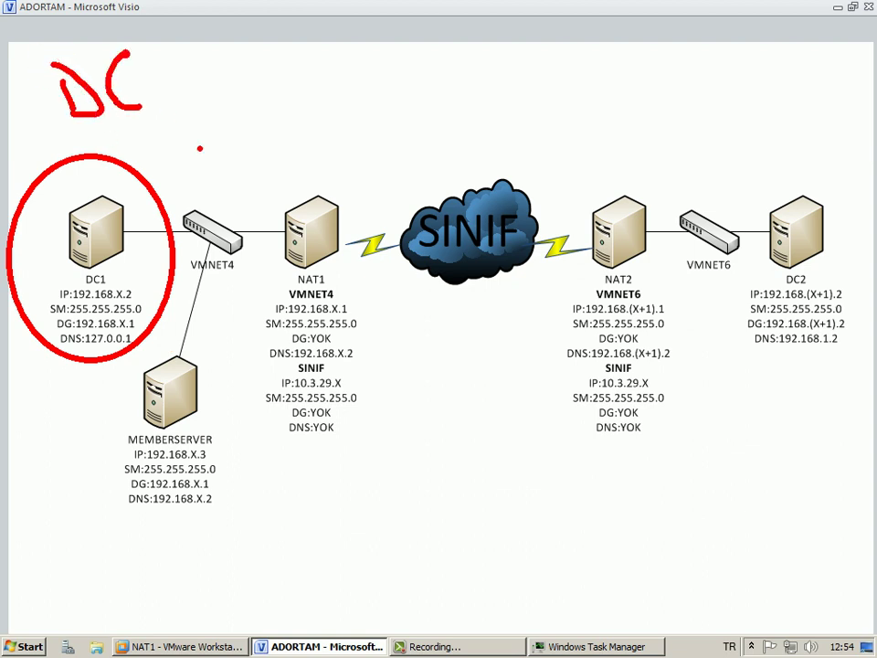
{"action": "left_click_drag", "start_coordinate": [310, 150], "coordinate": [248, 148]}
{"action": "mouse_move", "coordinate": [630, 166]}
{"action": "left_mouse_down"}
{"action": "mouse_move", "coordinate": [572, 168]}
{"action": "mouse_move", "coordinate": [621, 165]}
{"action": "left_mouse_up"}
{"action": "left_click_drag", "start_coordinate": [355, 234], "coordinate": [586, 242]}
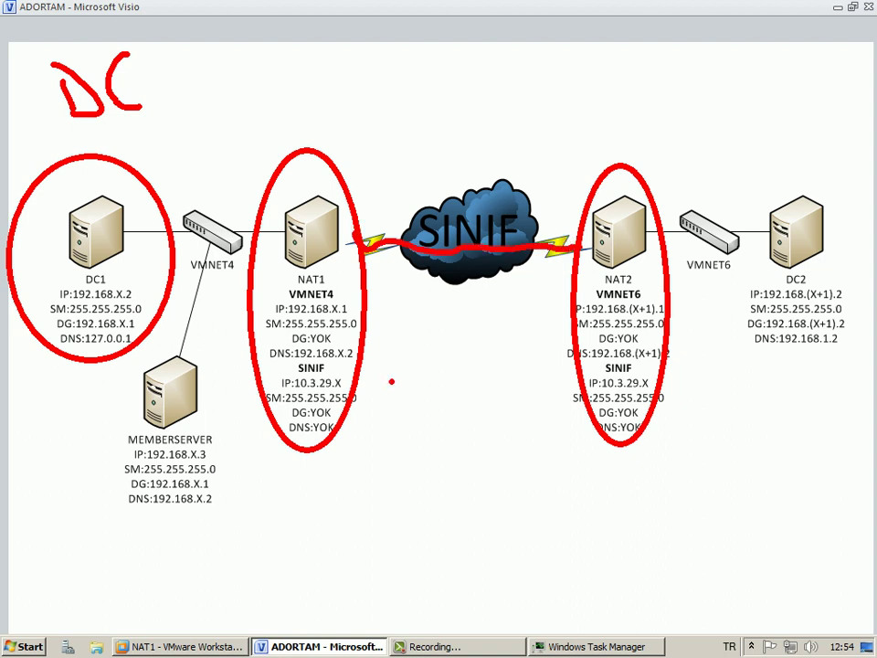
{"action": "left_click_drag", "start_coordinate": [157, 174], "coordinate": [227, 141]}
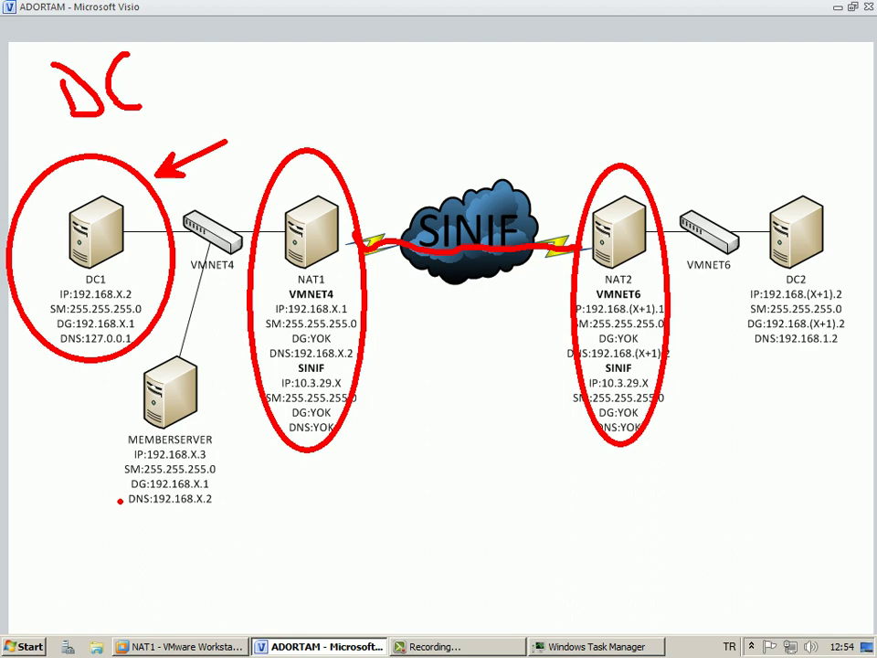
{"action": "key", "text": "Escape"}
{"action": "left_click", "coordinate": [182, 646]}
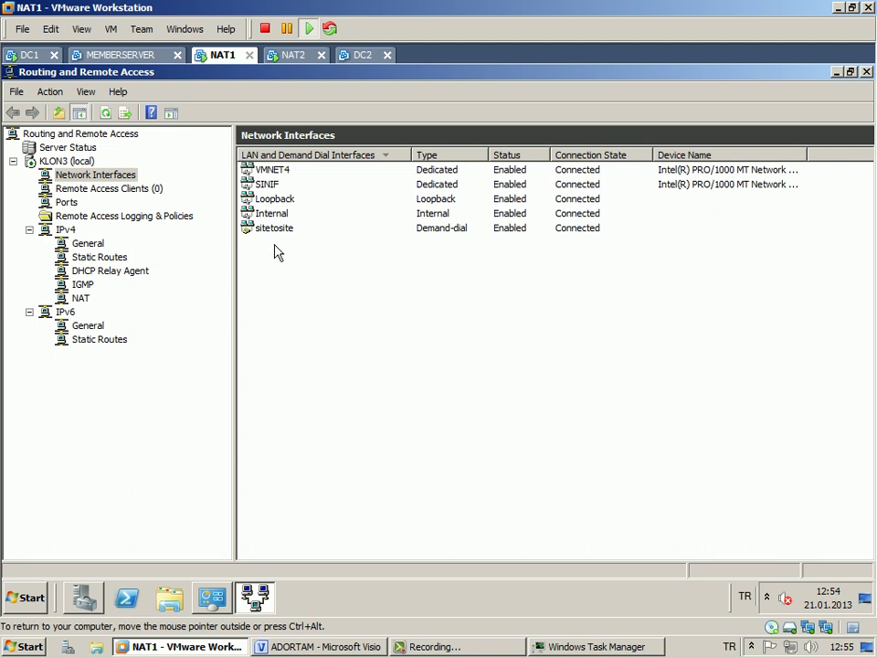
Refresh the Network Interfaces lists on NAT2 and NAT1 to compare their states
{"action": "left_click", "coordinate": [291, 55]}
{"action": "right_click", "coordinate": [328, 341]}
{"action": "left_click", "coordinate": [356, 371]}
{"action": "right_click", "coordinate": [314, 290]}
{"action": "left_click", "coordinate": [343, 322]}
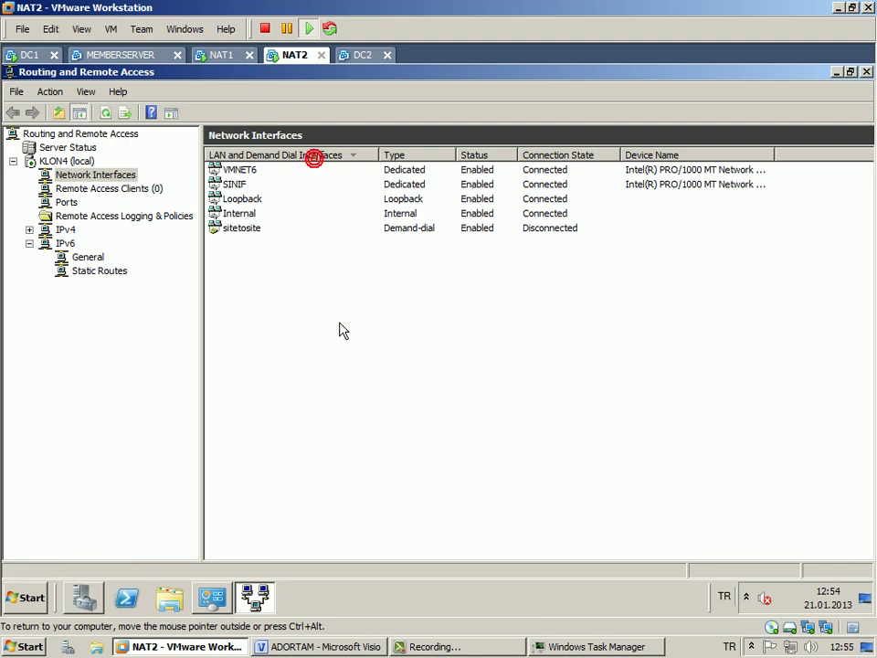
{"action": "left_click", "coordinate": [216, 55]}
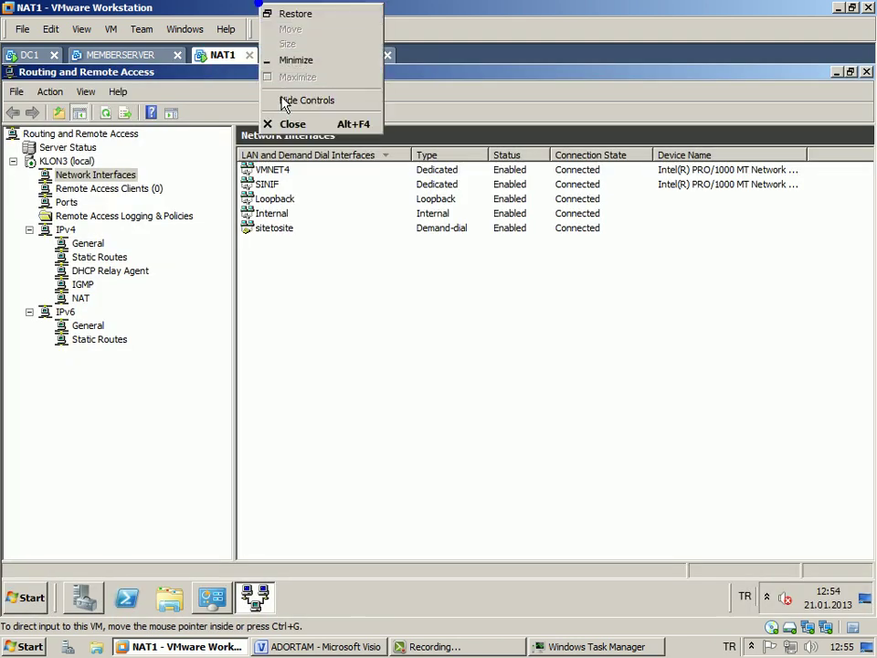
{"action": "right_click", "coordinate": [316, 342]}
{"action": "left_click", "coordinate": [338, 372]}
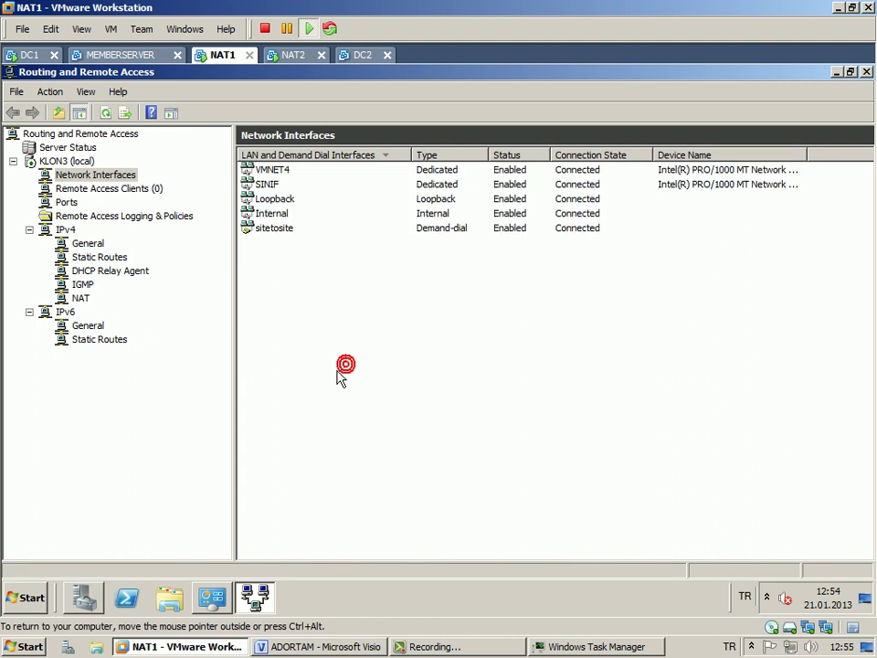
{"action": "left_click", "coordinate": [296, 54]}
{"action": "right_click", "coordinate": [356, 291]}
{"action": "left_click", "coordinate": [389, 328]}
Connect sitetosite from NAT2 and dismiss the network-unreachable error
{"action": "right_click", "coordinate": [240, 230]}
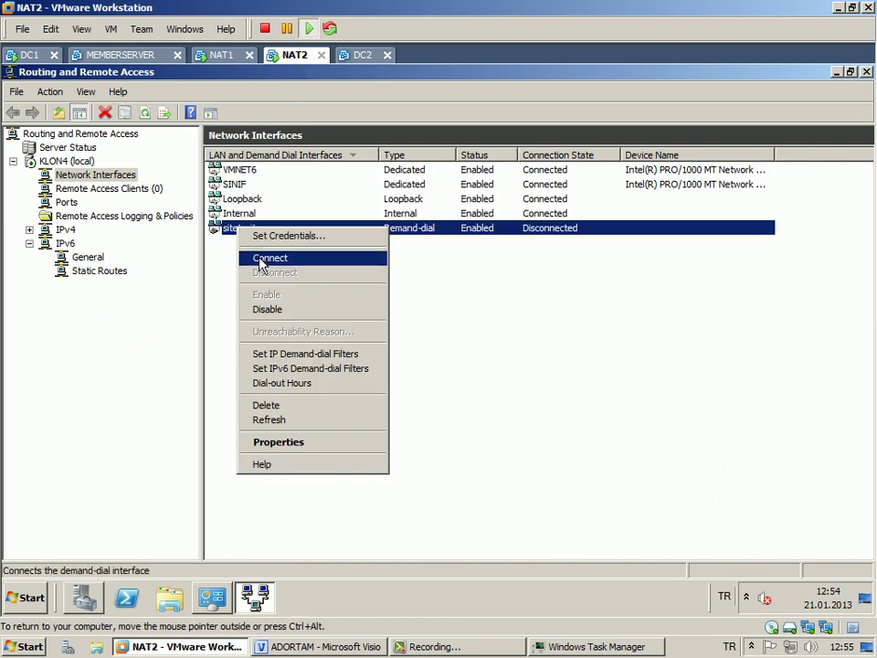
{"action": "left_click", "coordinate": [264, 258]}
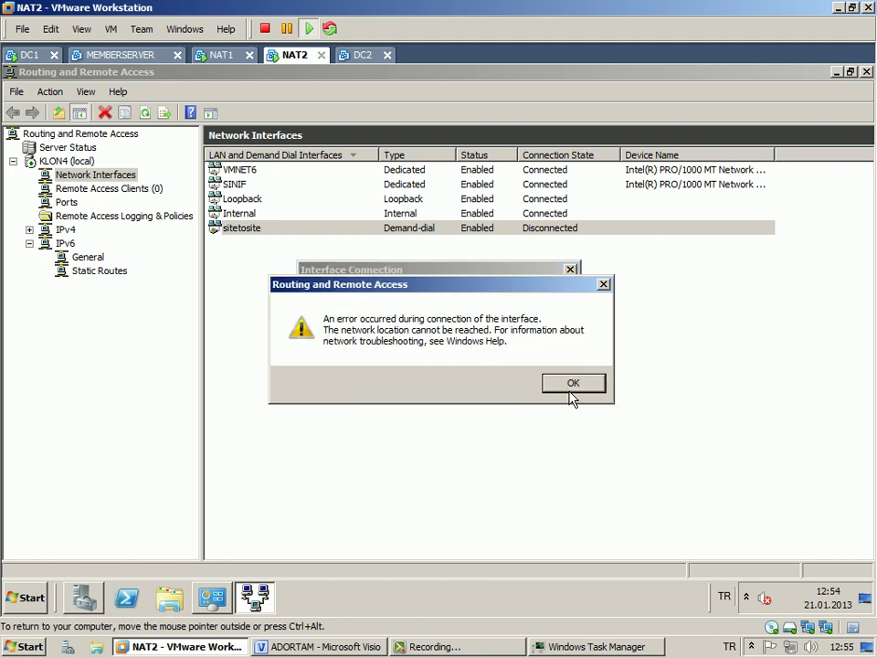
{"action": "left_click", "coordinate": [571, 386]}
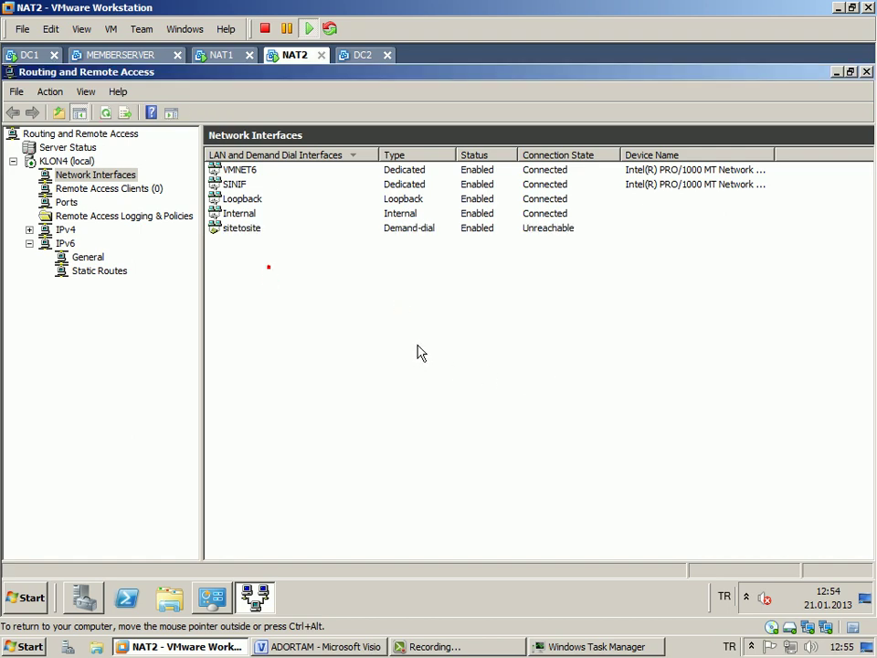
Run ipconfig in a command prompt on NAT2 to review its adapter addresses
{"action": "key", "text": "super+r"}
{"action": "type", "text": "cmd"}
{"action": "key", "text": "Return"}
{"action": "type", "text": "ipconfig"}
{"action": "key", "text": "Return"}
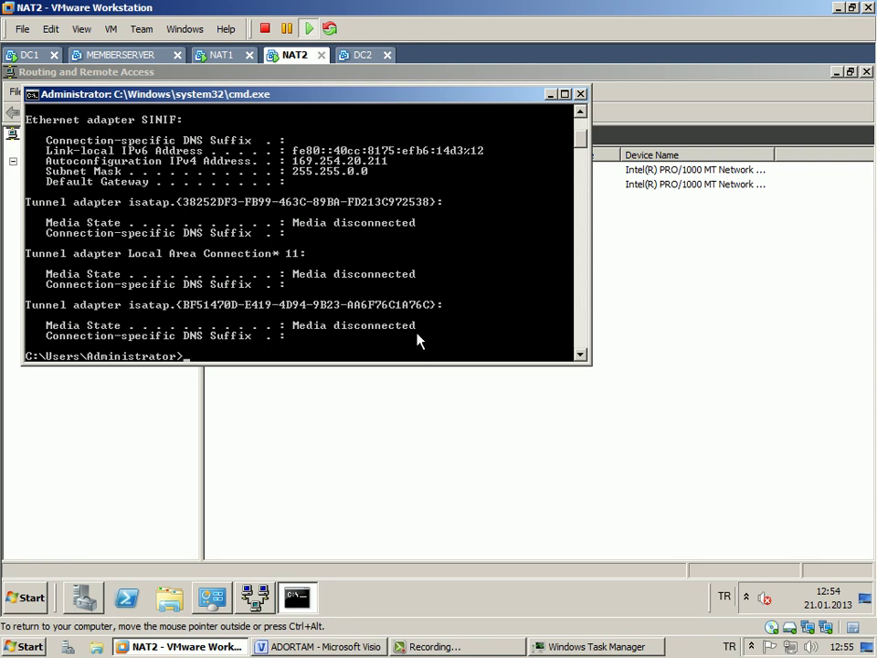
{"action": "scroll", "coordinate": [417, 337], "scroll_direction": "up", "scroll_amount": 4}
{"action": "scroll", "coordinate": [418, 341], "scroll_direction": "down", "scroll_amount": 1}
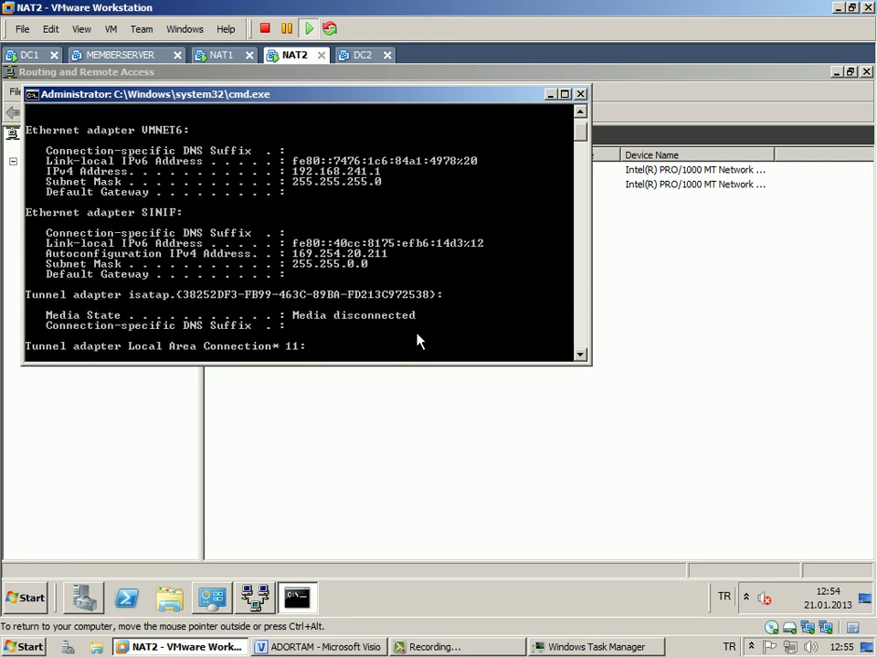
{"action": "scroll", "coordinate": [417, 341], "scroll_direction": "down", "scroll_amount": 4}
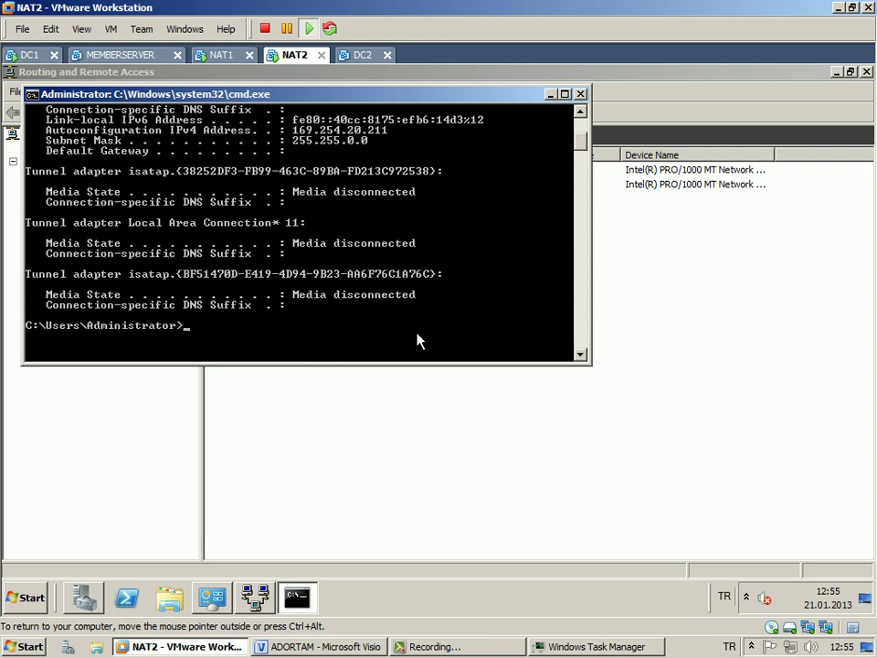
Open ncpa.cpl and view the SINIF connection's detailed address information
{"action": "type", "text": "ncpa.cpl"}
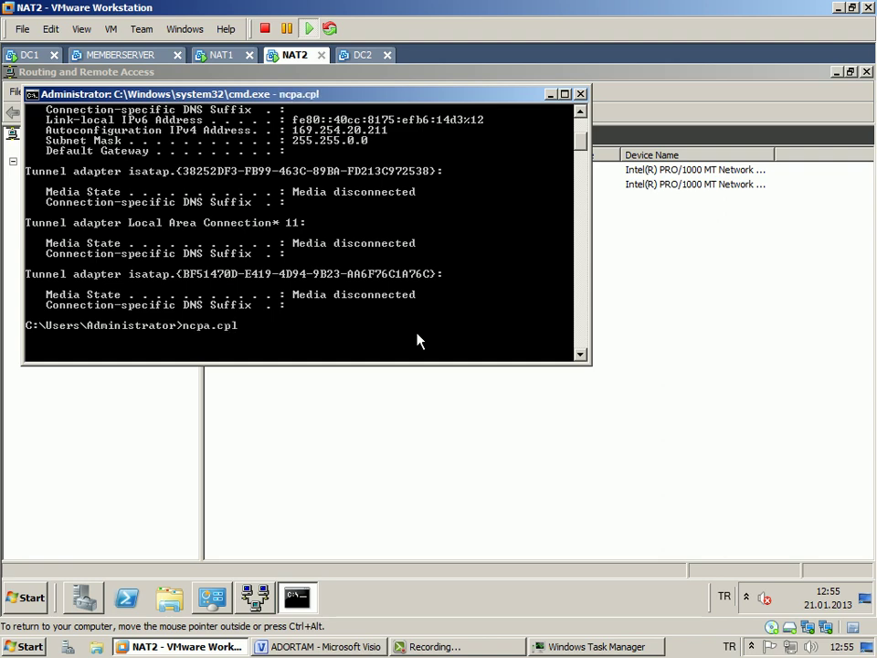
{"action": "key", "text": "Return"}
{"action": "double_click", "coordinate": [231, 173]}
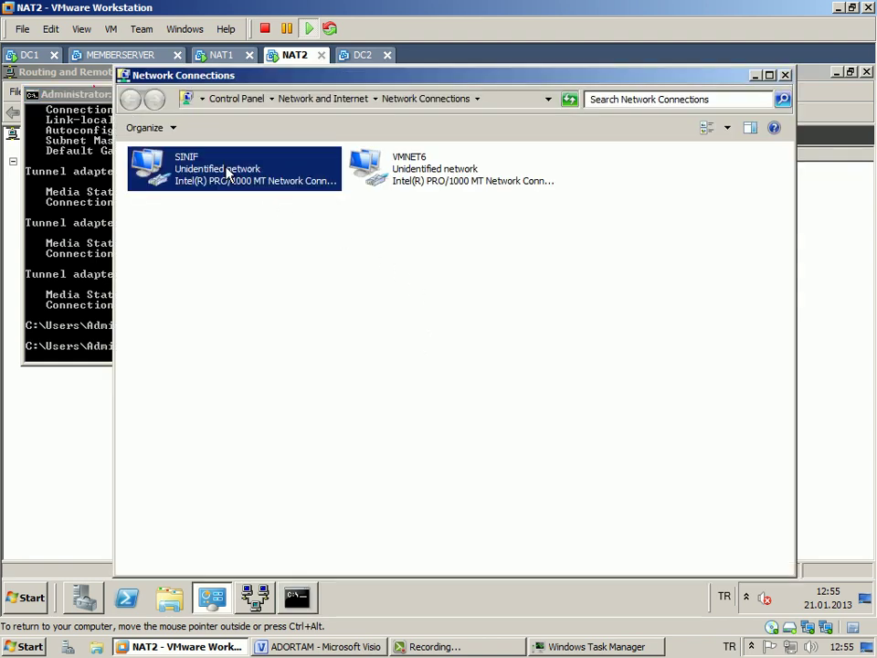
{"action": "left_click", "coordinate": [346, 319]}
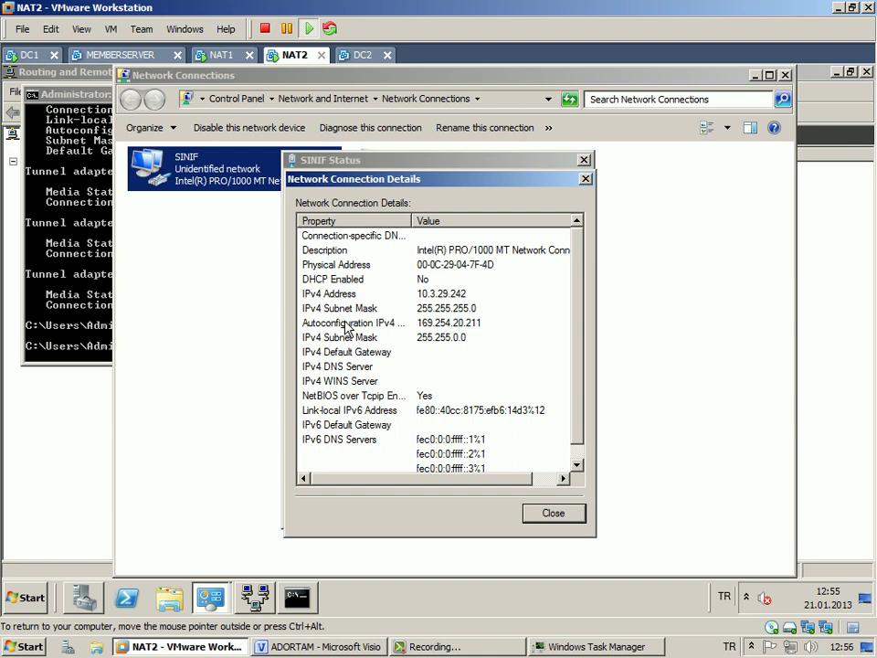
{"action": "key", "text": "Escape"}
{"action": "key", "text": "Escape"}
Disable and re-enable SINIF, dismissing the IP address conflict warning
{"action": "right_click", "coordinate": [272, 186]}
{"action": "left_click", "coordinate": [283, 194]}
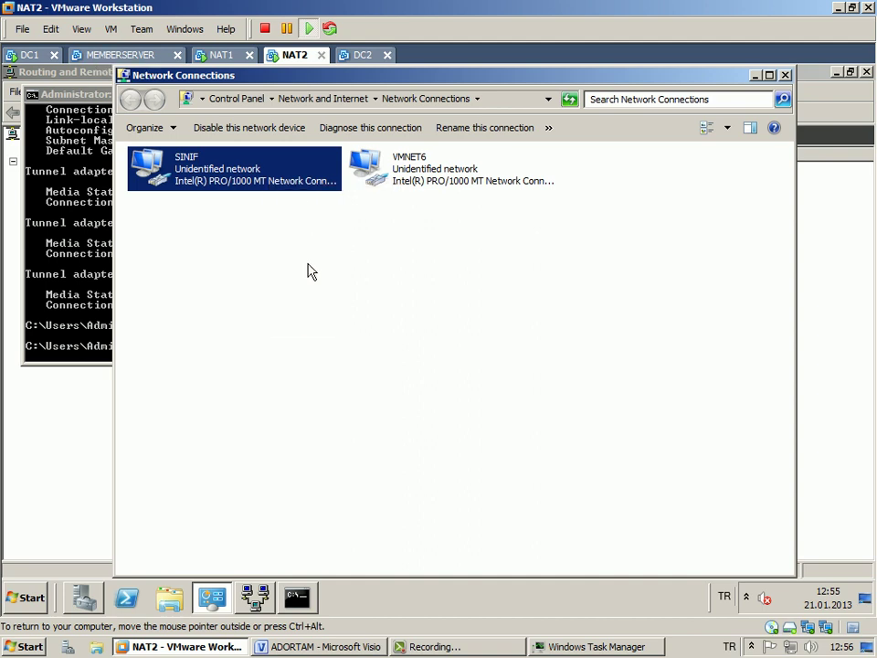
{"action": "left_click", "coordinate": [208, 170]}
{"action": "right_click", "coordinate": [208, 170]}
{"action": "left_click", "coordinate": [238, 182]}
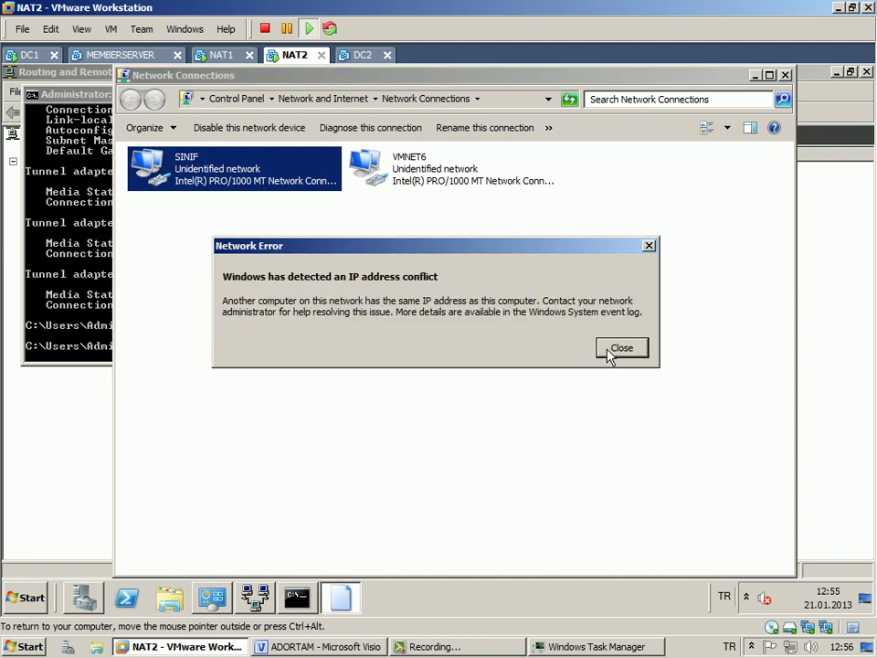
{"action": "left_click", "coordinate": [605, 354]}
Ping 10.3.29.242 from a new command prompt and print the ARP table
{"action": "left_click", "coordinate": [26, 597]}
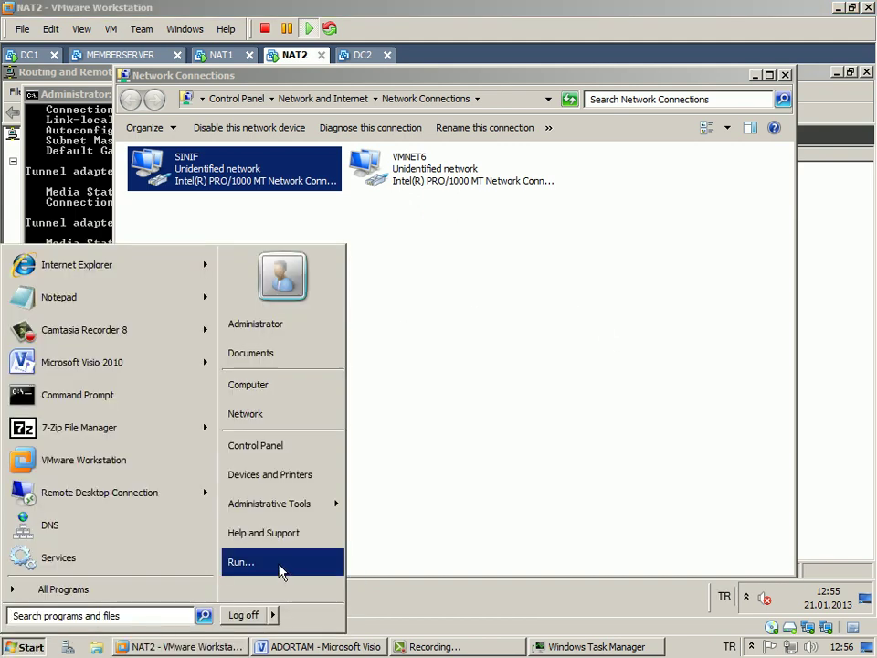
{"action": "left_click", "coordinate": [281, 570]}
{"action": "type", "text": "cmd"}
{"action": "key", "text": "Return"}
{"action": "type", "text": "ping 10.3.29.242"}
{"action": "key", "text": "Return"}
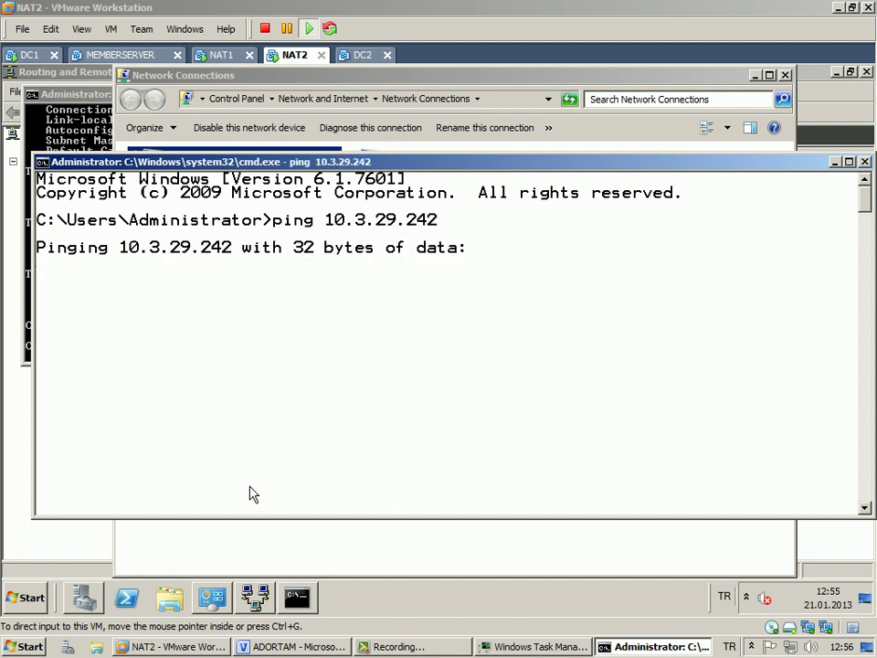
{"action": "key", "text": "ctrl+c"}
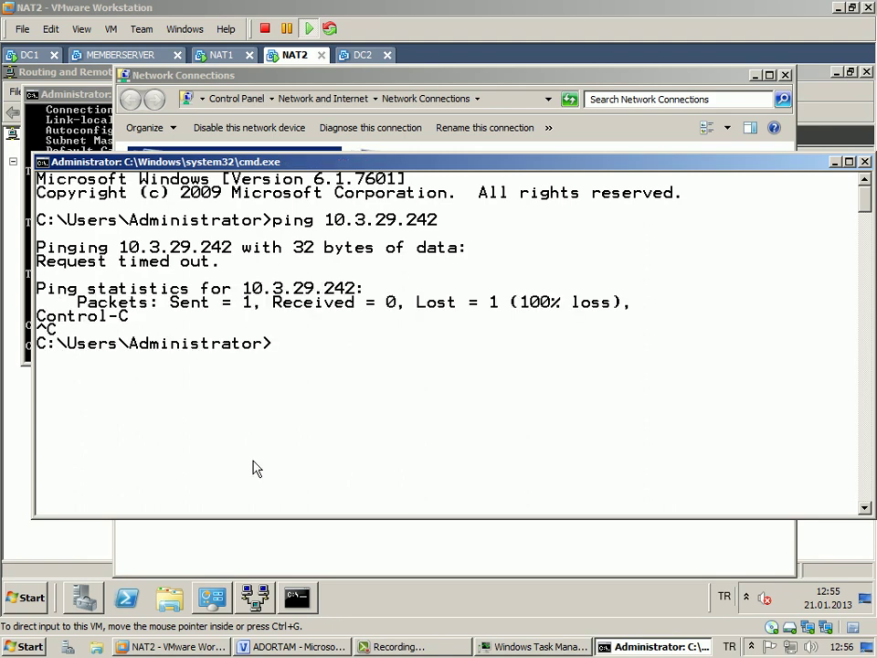
{"action": "key", "text": "Return"}
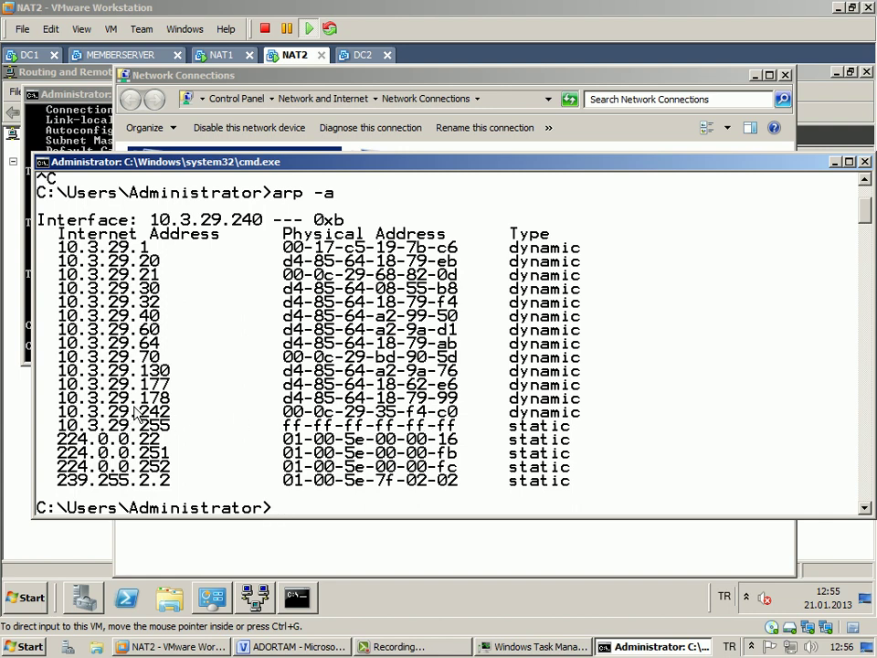
{"action": "left_click", "coordinate": [640, 646]}
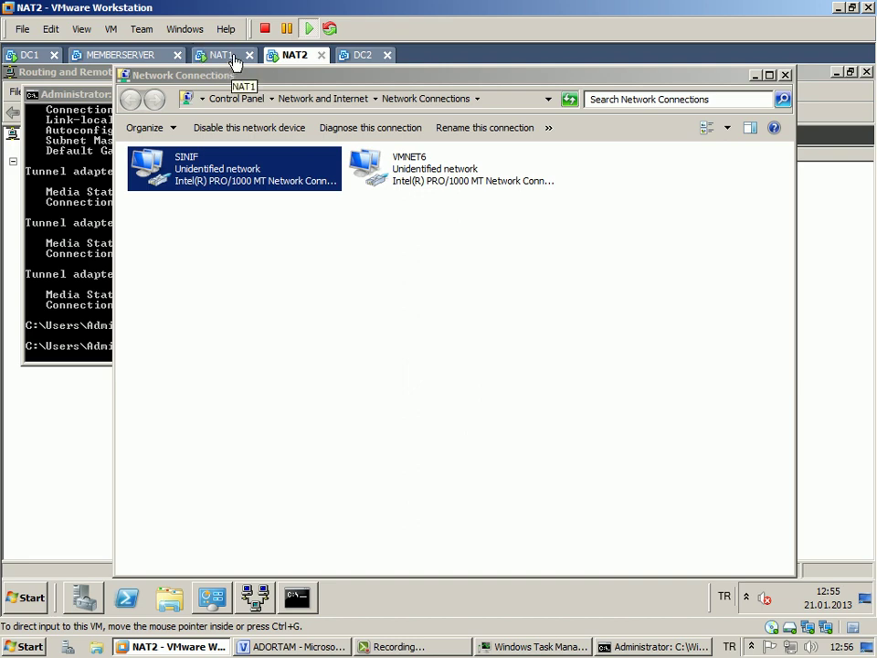
On NAT1, run ipconfig to review its addresses, then close the command window
{"action": "left_click", "coordinate": [229, 55]}
{"action": "key", "text": "super+r"}
{"action": "type", "text": "cmd"}
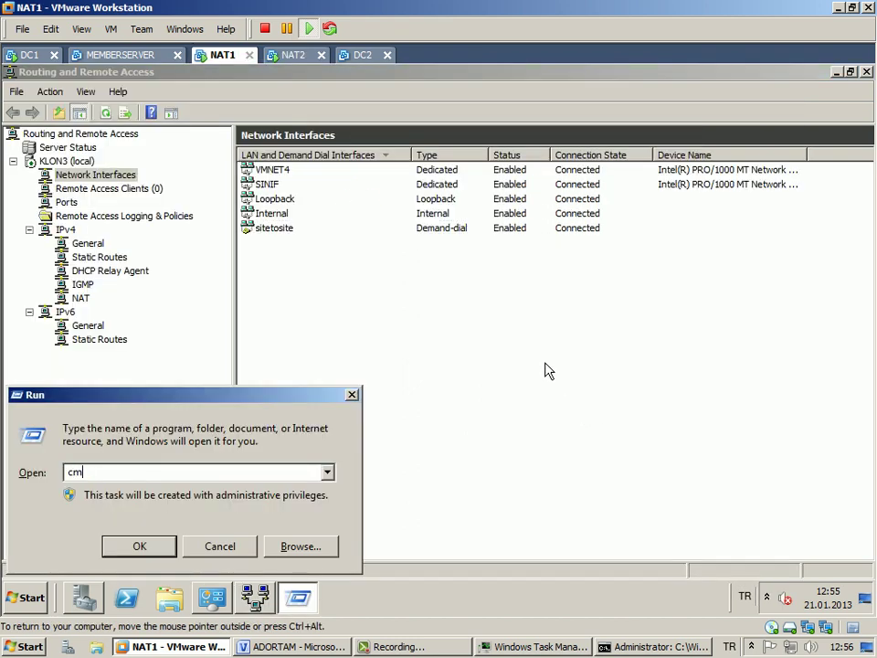
{"action": "key", "text": "Return"}
{"action": "type", "text": "ipconfig"}
{"action": "key", "text": "Return"}
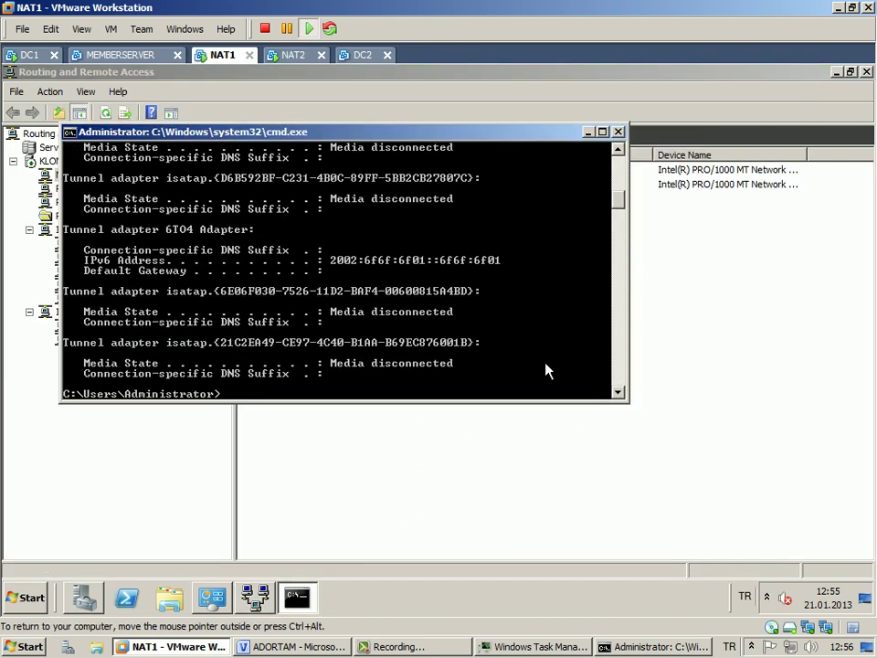
{"action": "scroll", "coordinate": [521, 328], "scroll_direction": "up", "scroll_amount": 8}
{"action": "scroll", "coordinate": [523, 331], "scroll_direction": "up", "scroll_amount": 1}
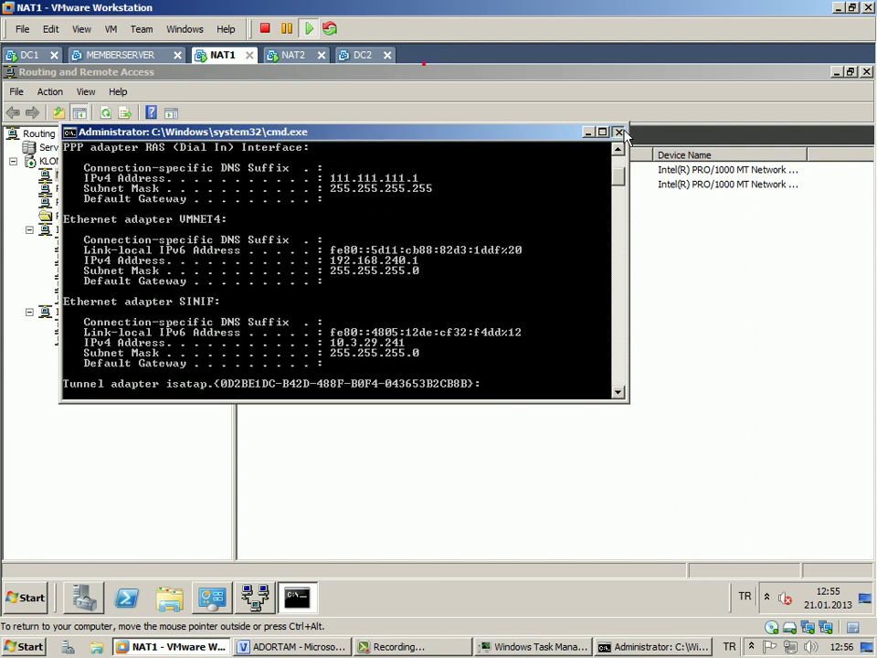
{"action": "scroll", "coordinate": [343, 281], "scroll_direction": "up", "scroll_amount": 3}
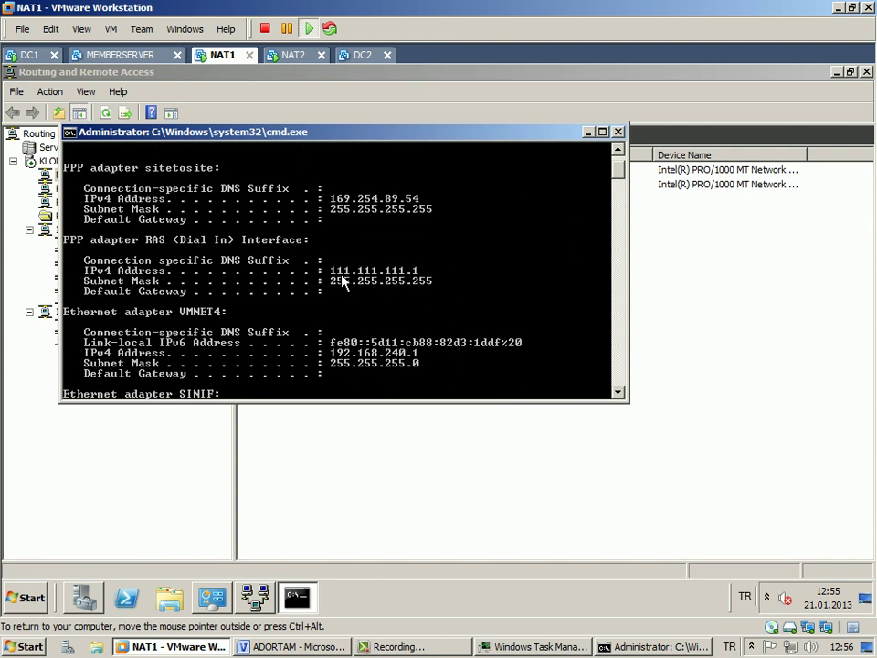
{"action": "scroll", "coordinate": [343, 282], "scroll_direction": "up", "scroll_amount": 1}
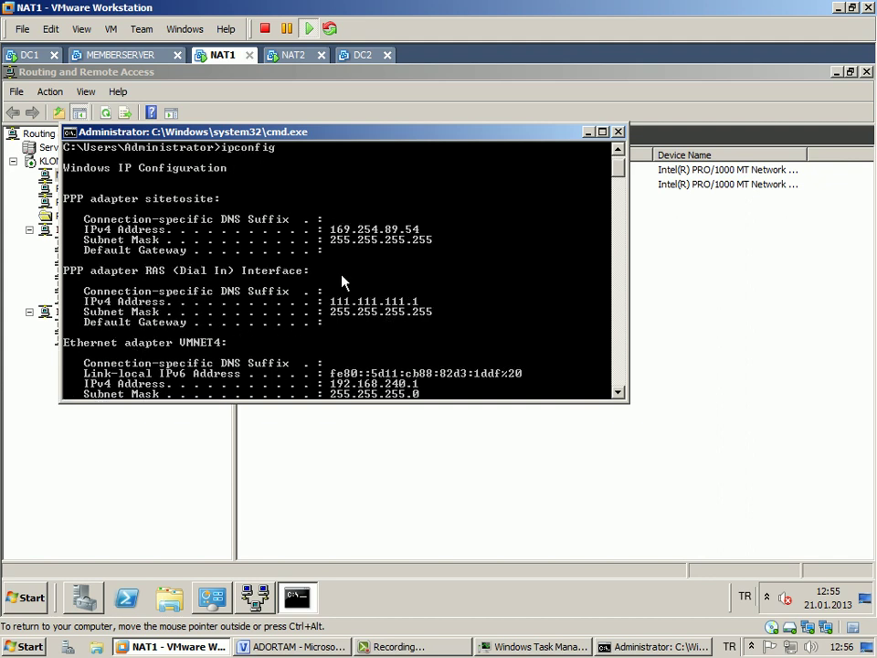
{"action": "left_click", "coordinate": [617, 131]}
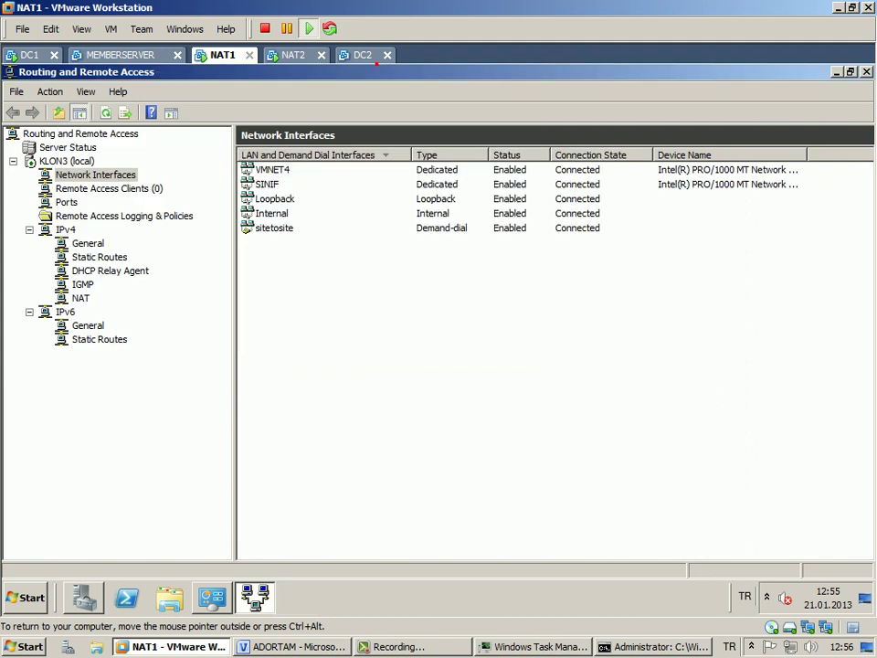
Refresh the interfaces list and check sitetosite's actions without disconnecting it
{"action": "right_click", "coordinate": [408, 287]}
{"action": "left_click", "coordinate": [435, 313]}
{"action": "right_click", "coordinate": [453, 228]}
{"action": "left_click", "coordinate": [466, 237]}
{"action": "key", "text": "Escape"}
{"action": "right_click", "coordinate": [429, 229]}
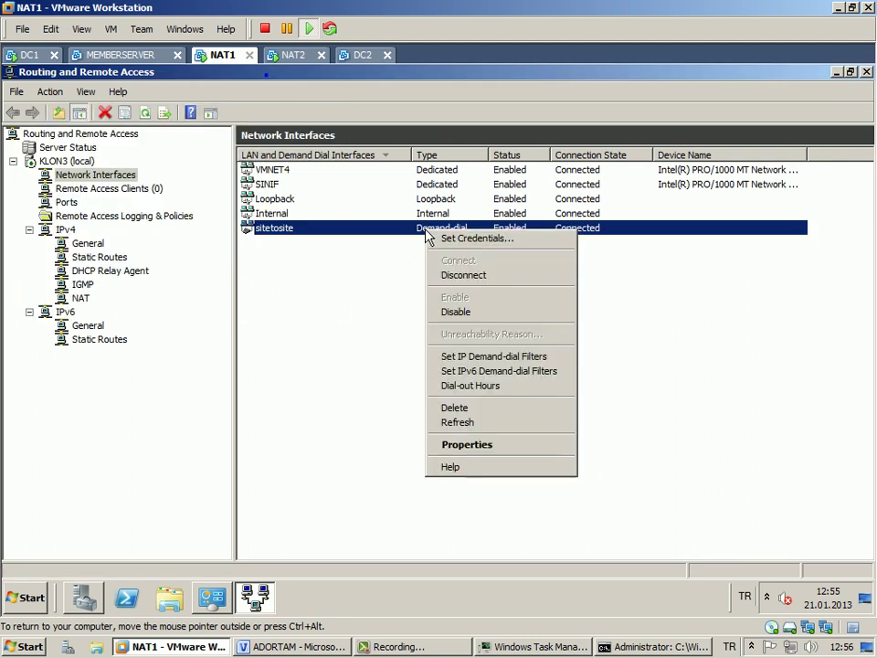
{"action": "left_click", "coordinate": [464, 276]}
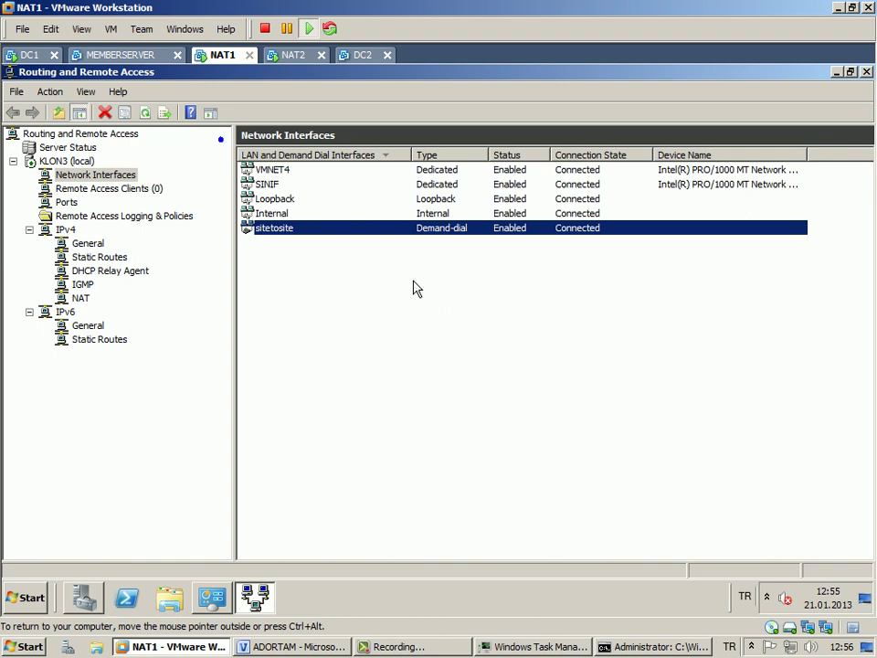
On NAT2, change SINIF's IPv4 address to 10.3.29.245 and save
{"action": "left_click", "coordinate": [292, 55]}
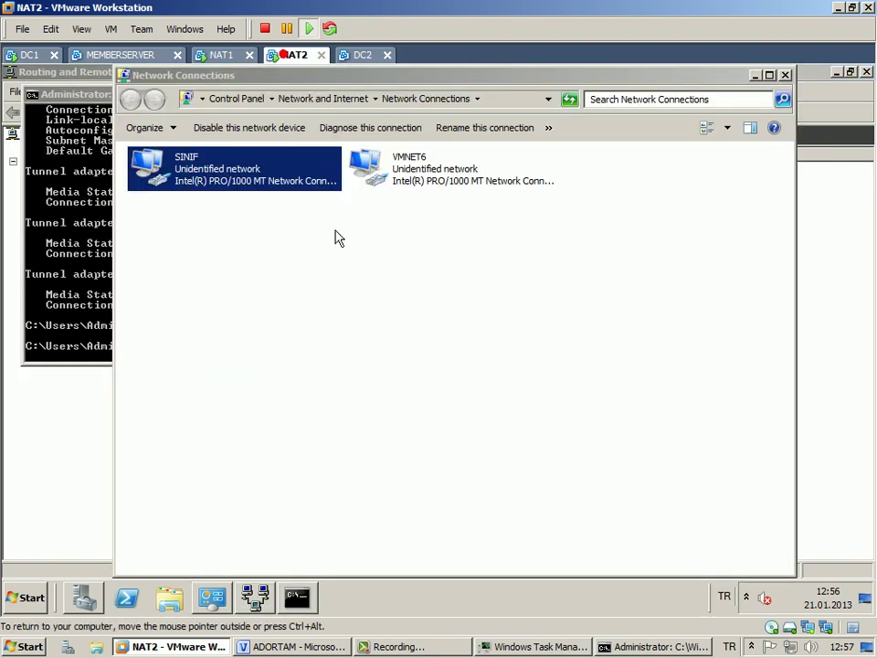
{"action": "double_click", "coordinate": [240, 183]}
{"action": "left_click", "coordinate": [338, 470]}
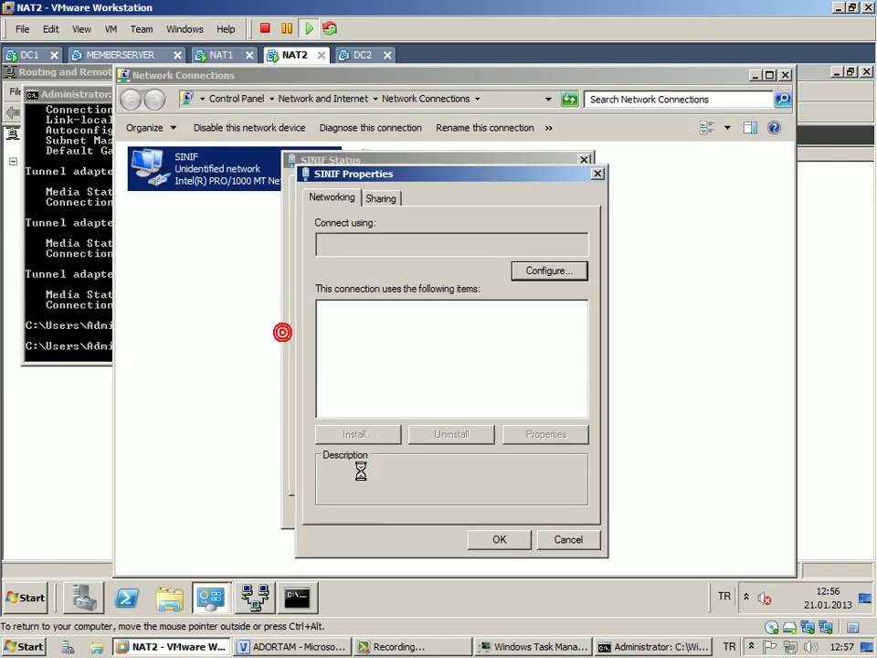
{"action": "double_click", "coordinate": [469, 362]}
{"action": "double_click", "coordinate": [592, 341]}
{"action": "type", "text": "245"}
{"action": "left_click", "coordinate": [554, 555]}
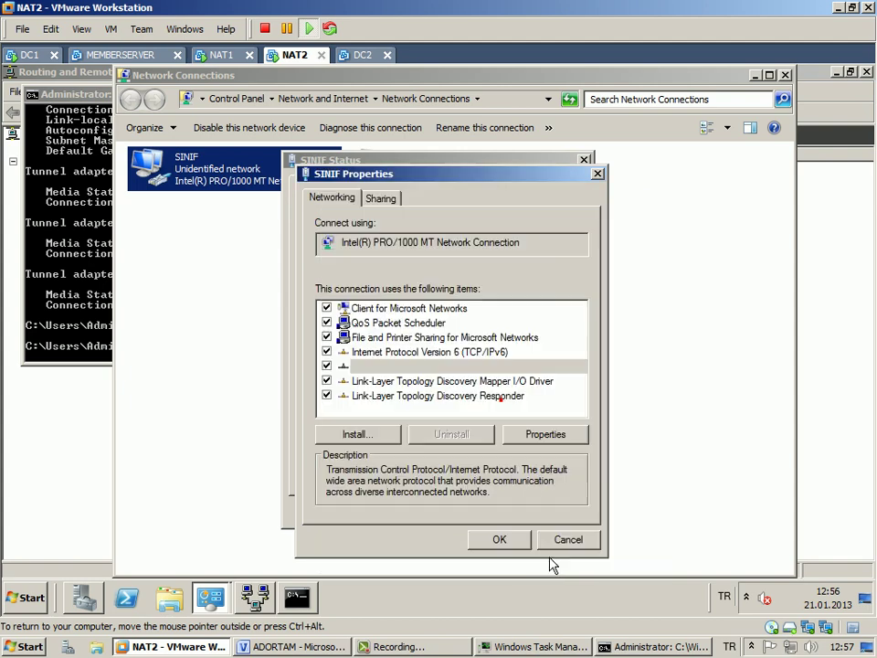
{"action": "left_click", "coordinate": [484, 537]}
{"action": "left_click", "coordinate": [550, 514]}
{"action": "left_click", "coordinate": [345, 349]}
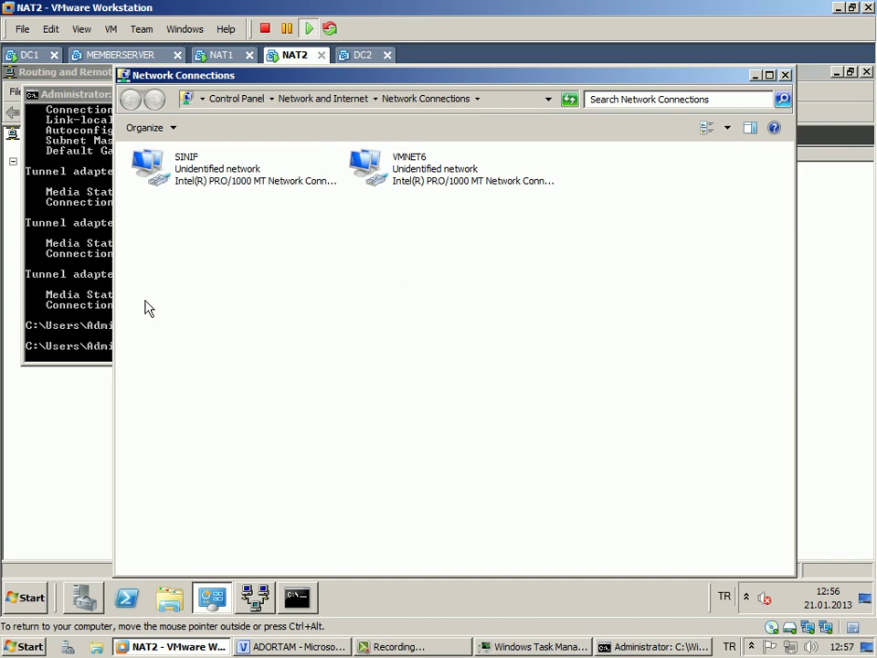
Run ipconfig to confirm SINIF now has 10.3.29.245, then return to NAT1
{"action": "left_click", "coordinate": [78, 295]}
{"action": "key", "text": "Up"}
{"action": "key", "text": "Return"}
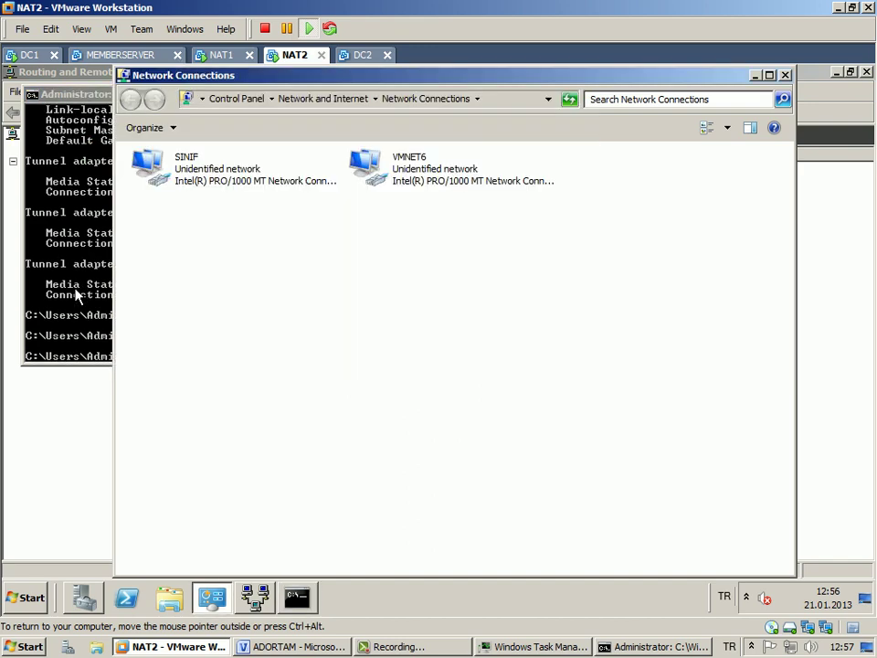
{"action": "left_click", "coordinate": [77, 295]}
{"action": "type", "text": "ipconfig"}
{"action": "key", "text": "Return"}
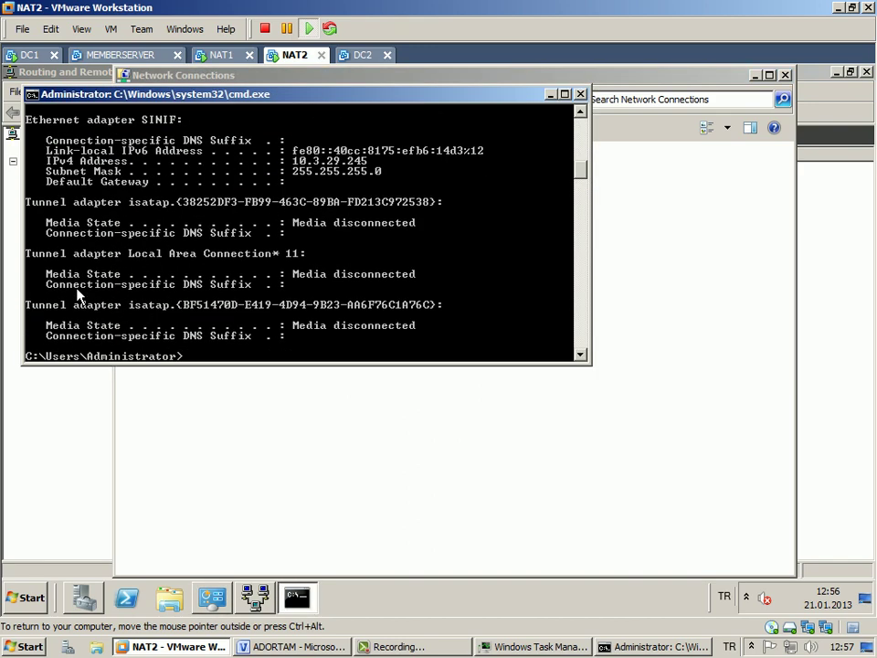
{"action": "scroll", "coordinate": [83, 290], "scroll_direction": "up", "scroll_amount": 1}
{"action": "scroll", "coordinate": [88, 284], "scroll_direction": "up", "scroll_amount": 1}
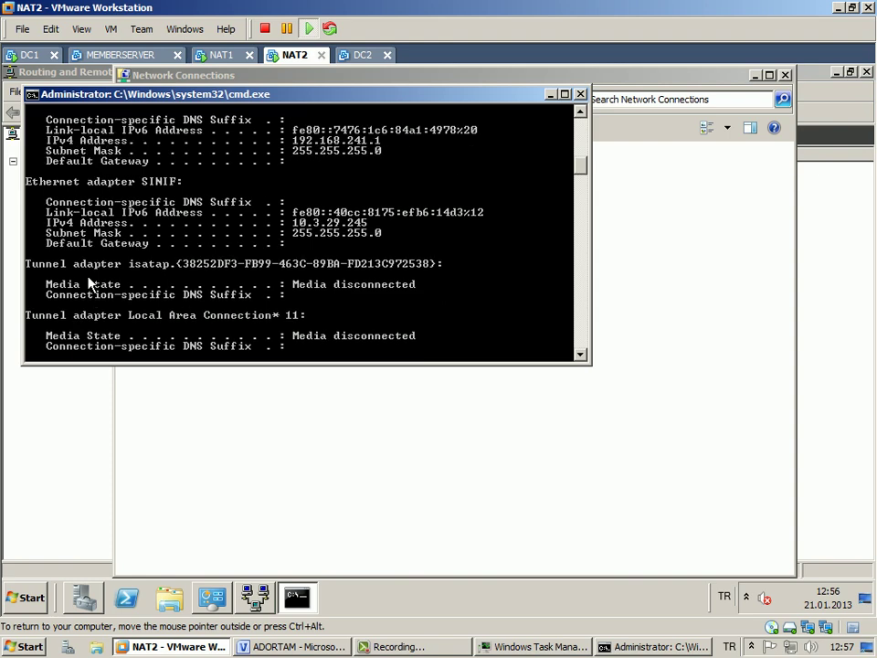
{"action": "left_click", "coordinate": [216, 58]}
Confirm sitetosite's destination is 10.3.29.242, then connect the sitetosite demand-dial interface on NAT1
{"action": "left_click", "coordinate": [180, 187]}
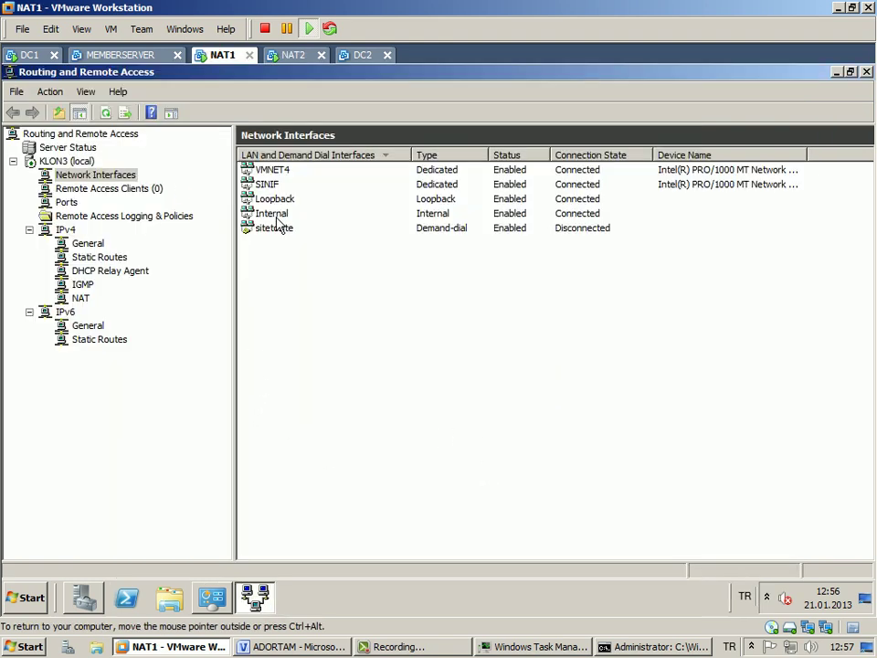
{"action": "right_click", "coordinate": [277, 229]}
{"action": "left_click", "coordinate": [327, 440]}
{"action": "left_click", "coordinate": [385, 222]}
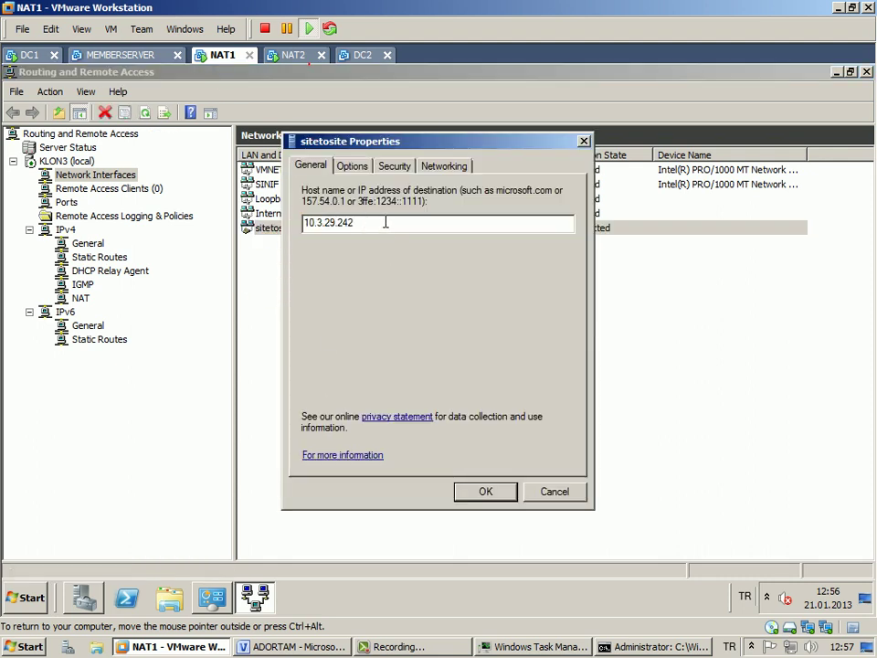
{"action": "key", "text": "Return"}
{"action": "right_click", "coordinate": [385, 227]}
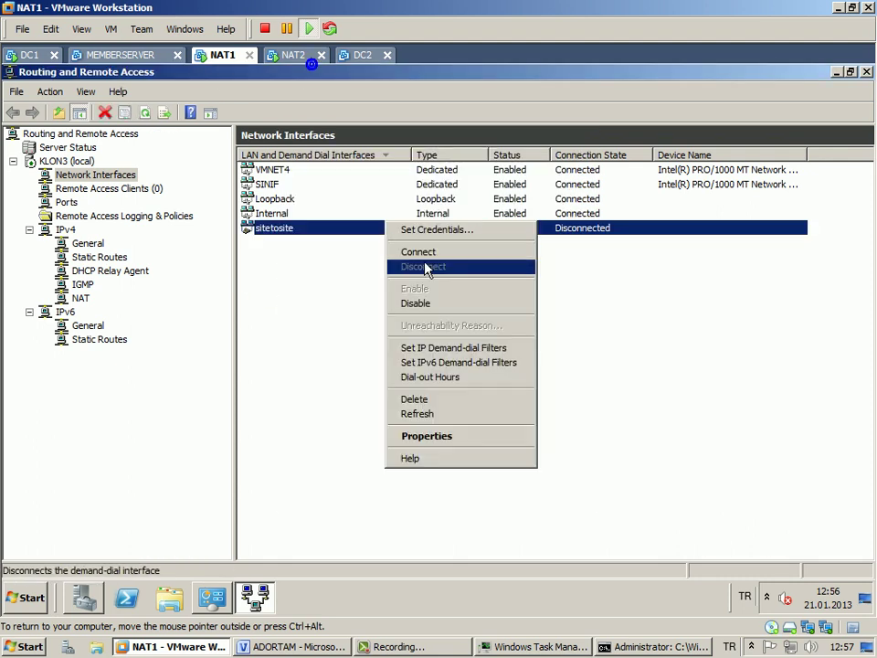
{"action": "left_click", "coordinate": [434, 252]}
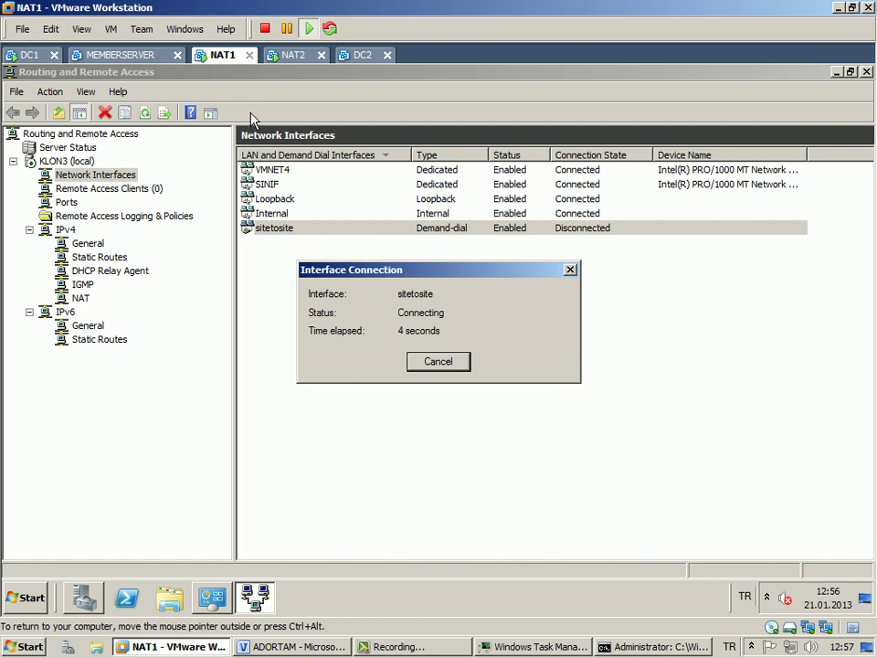
Refresh NAT2's RRAS interfaces to confirm sitetosite shows Connected, then return to NAT1
{"action": "left_click", "coordinate": [289, 56]}
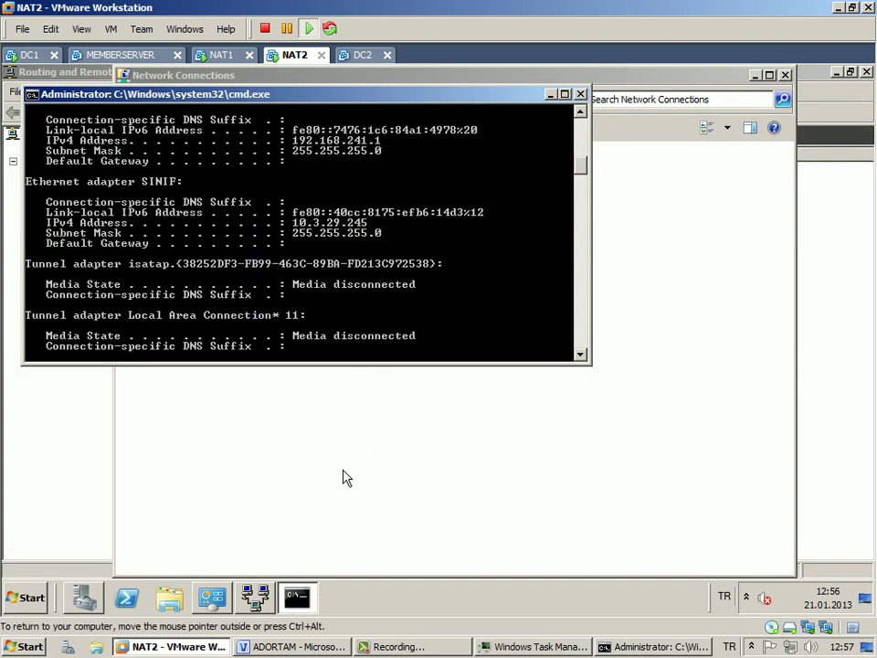
{"action": "left_click", "coordinate": [100, 429]}
{"action": "right_click", "coordinate": [384, 292]}
{"action": "left_click", "coordinate": [402, 325]}
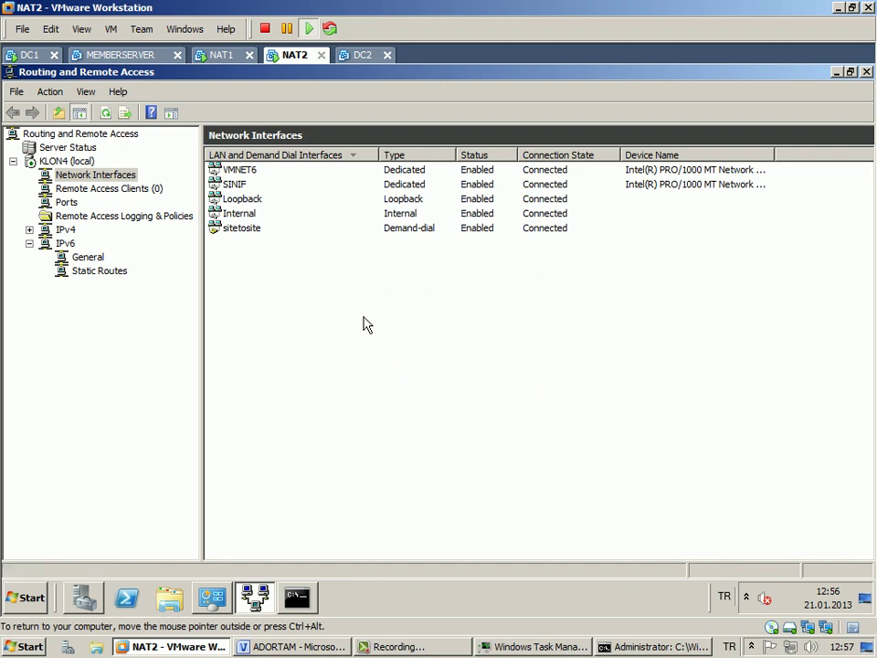
{"action": "left_click", "coordinate": [221, 56]}
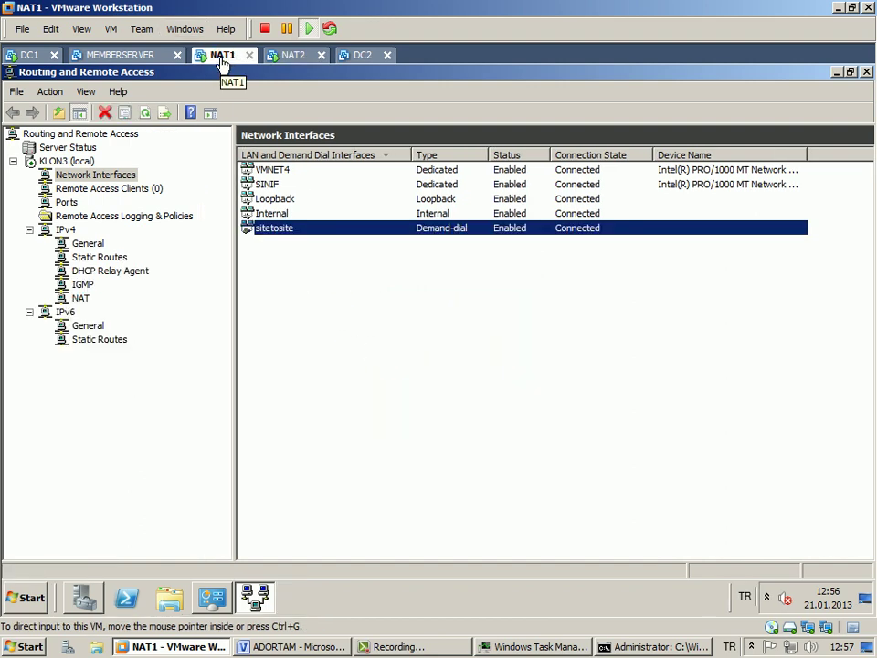
{"action": "left_click", "coordinate": [309, 409]}
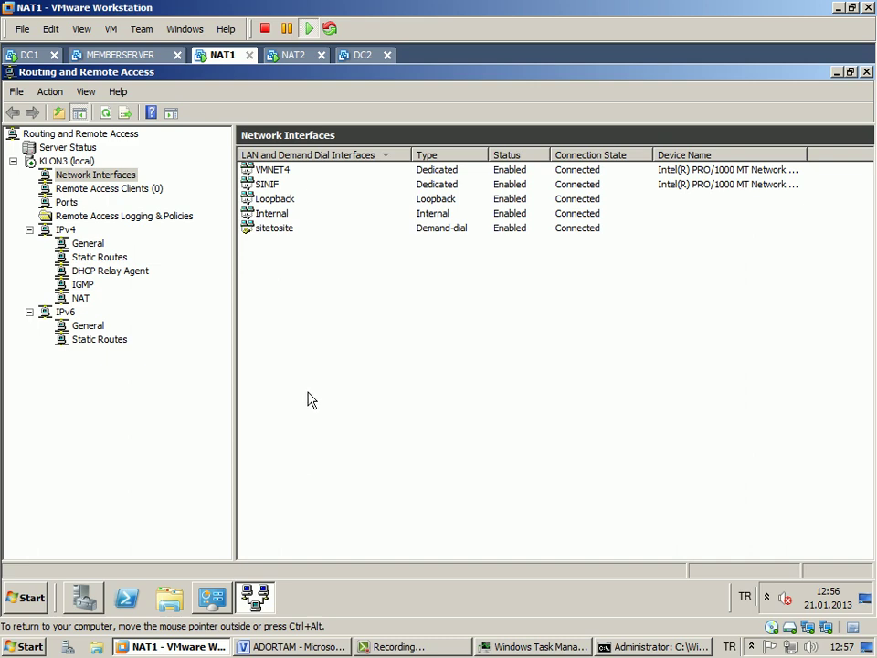
Review the host's ARP table, then run ipconfig /all in a NAT1 command prompt
{"action": "left_click", "coordinate": [687, 644]}
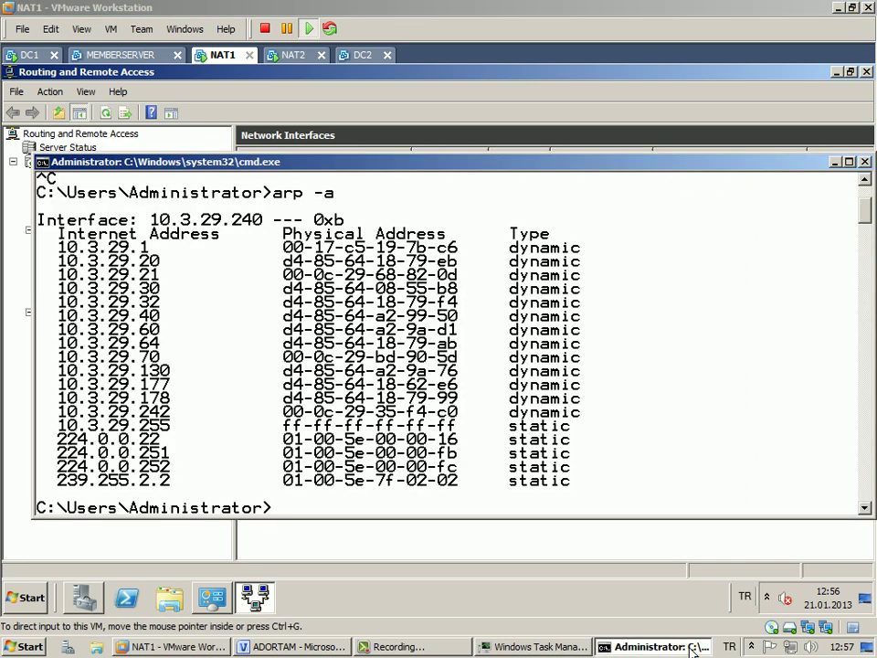
{"action": "scroll", "coordinate": [482, 460], "scroll_direction": "down", "scroll_amount": 1}
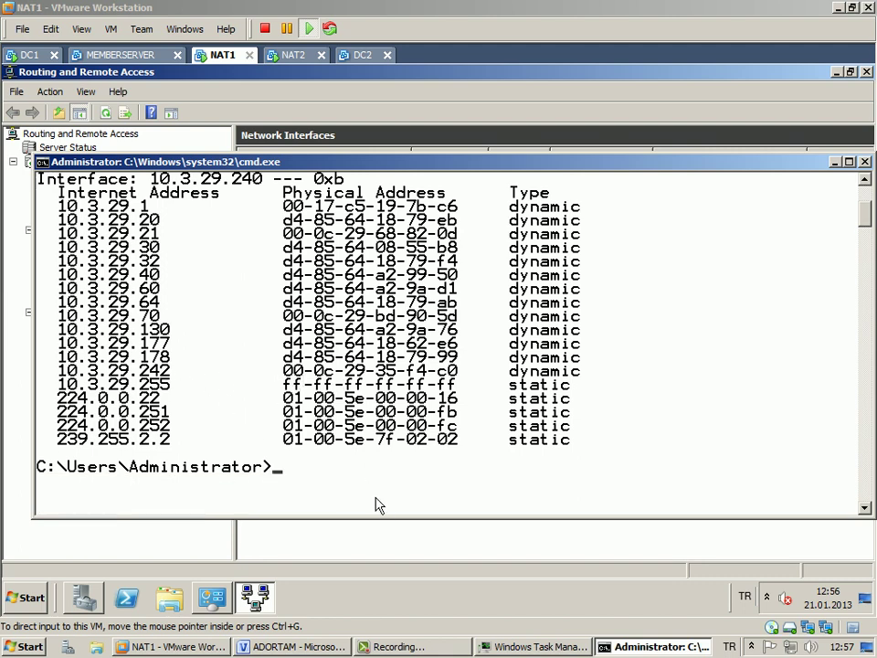
{"action": "left_click", "coordinate": [416, 566]}
{"action": "key", "text": "super+r"}
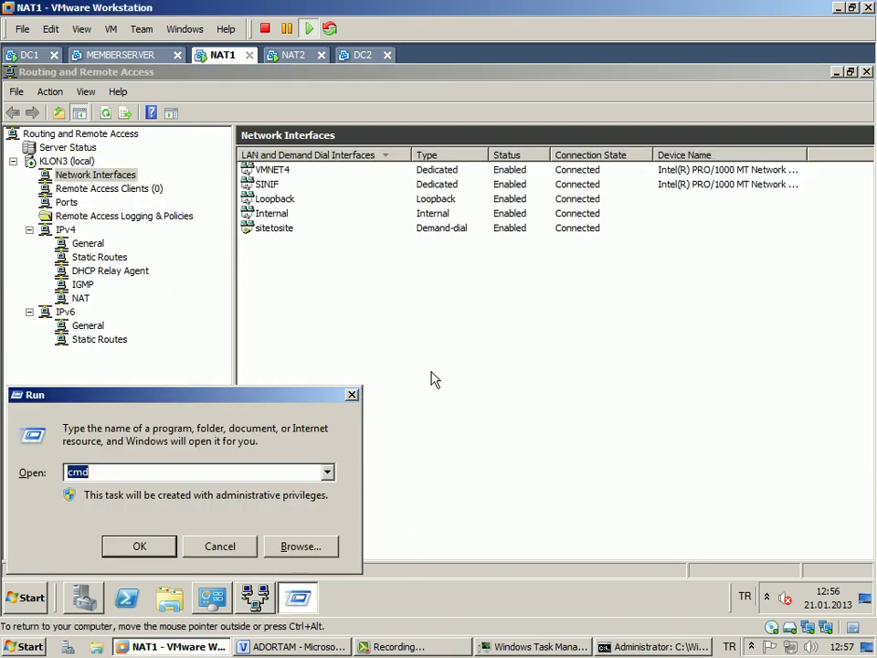
{"action": "key", "text": "Return"}
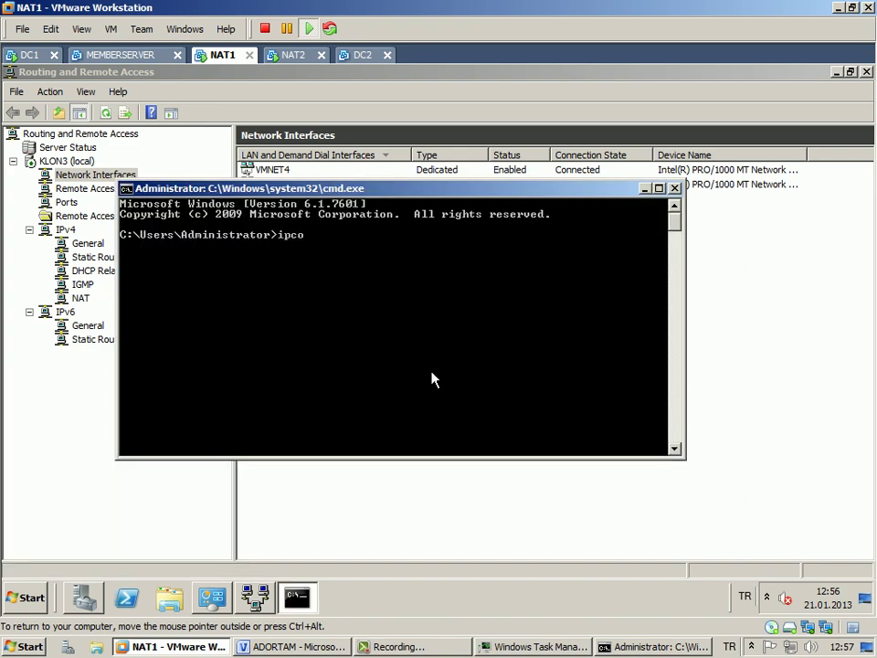
{"action": "type", "text": "ipconfig /all"}
{"action": "key", "text": "Return"}
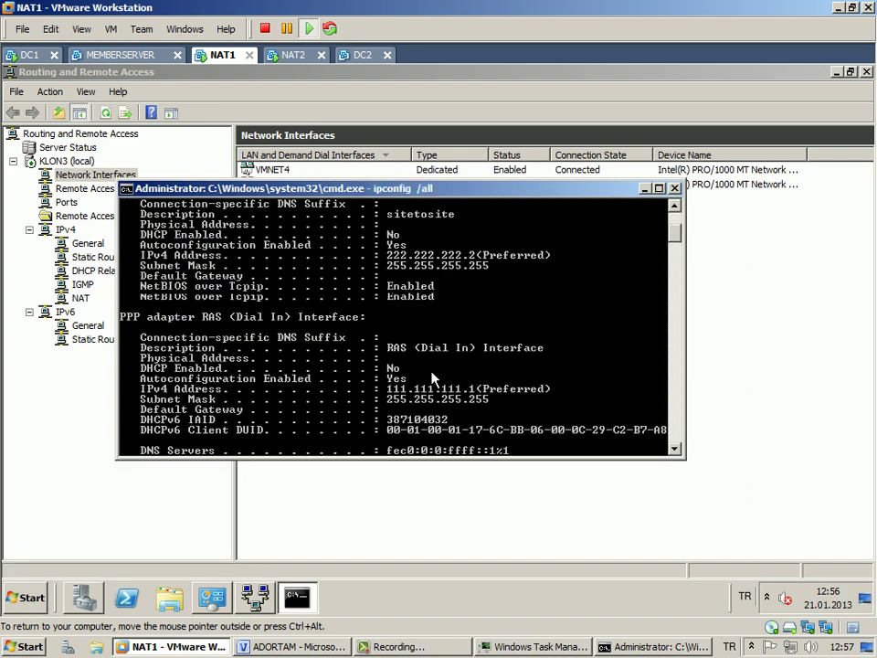
{"action": "scroll", "coordinate": [365, 370], "scroll_direction": "up", "scroll_amount": 5}
{"action": "scroll", "coordinate": [377, 334], "scroll_direction": "up", "scroll_amount": 10}
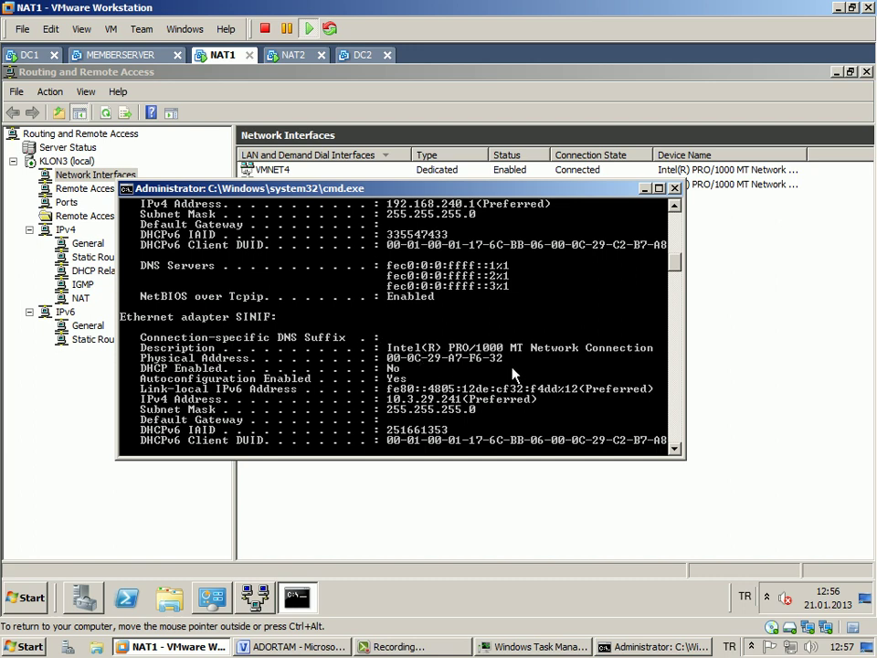
Compare NAT1's sitetosite and SINIF adapter details with the ARP table, close cmd, and go to NAT2
{"action": "left_click", "coordinate": [639, 647]}
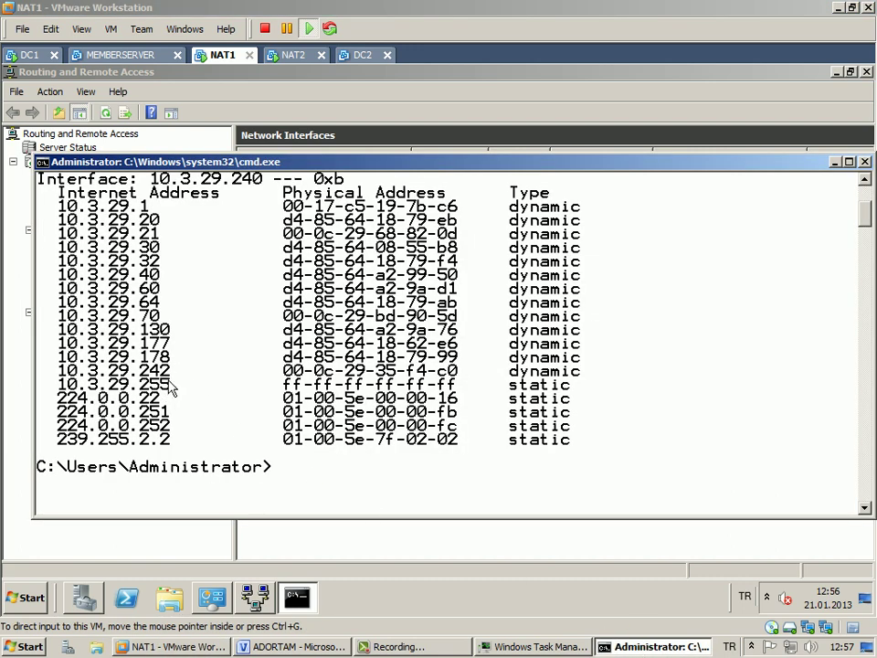
{"action": "left_click", "coordinate": [598, 629]}
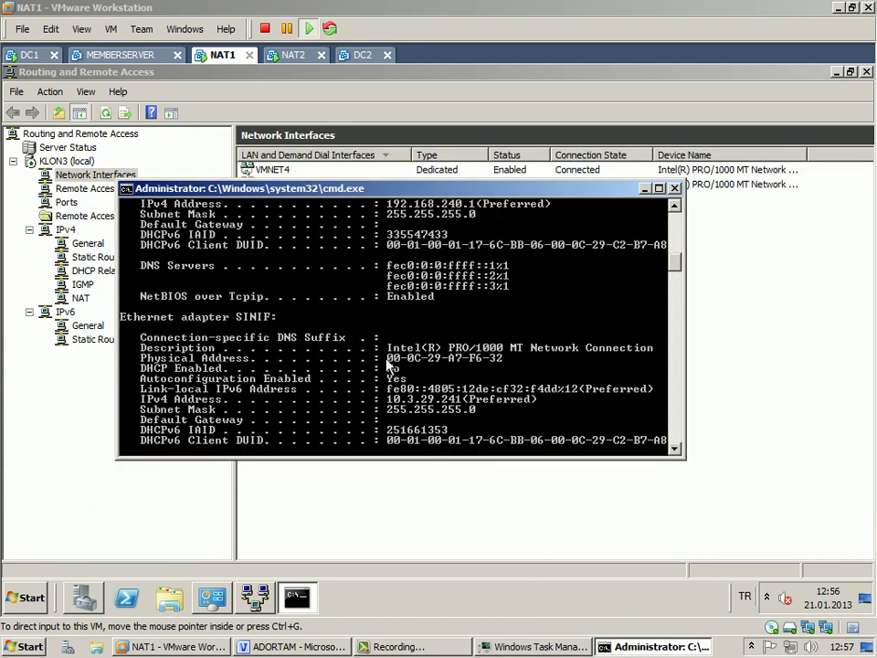
{"action": "scroll", "coordinate": [397, 308], "scroll_direction": "up", "scroll_amount": 4}
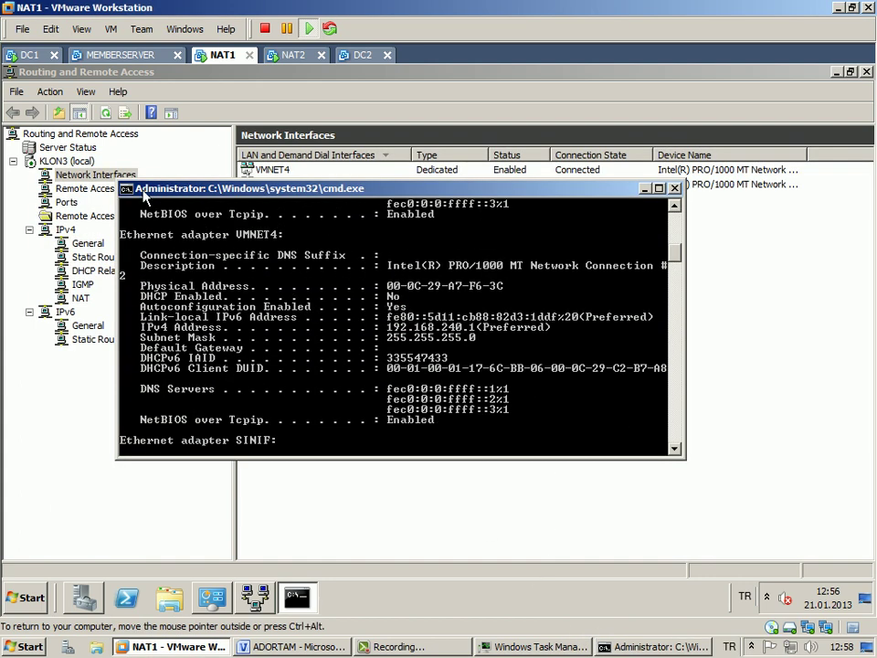
{"action": "left_click", "coordinate": [128, 190]}
{"action": "left_click", "coordinate": [148, 295]}
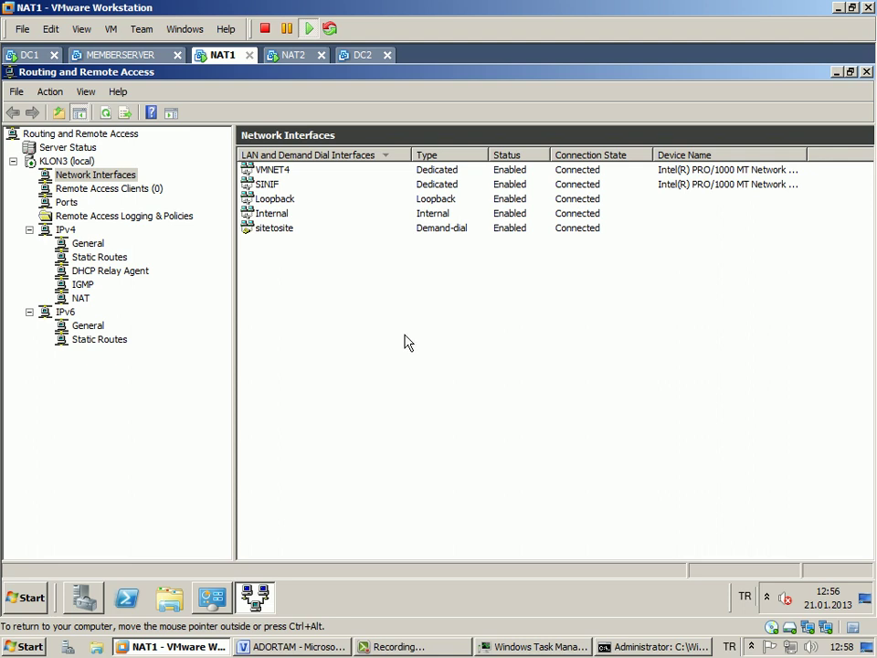
{"action": "left_click", "coordinate": [290, 56]}
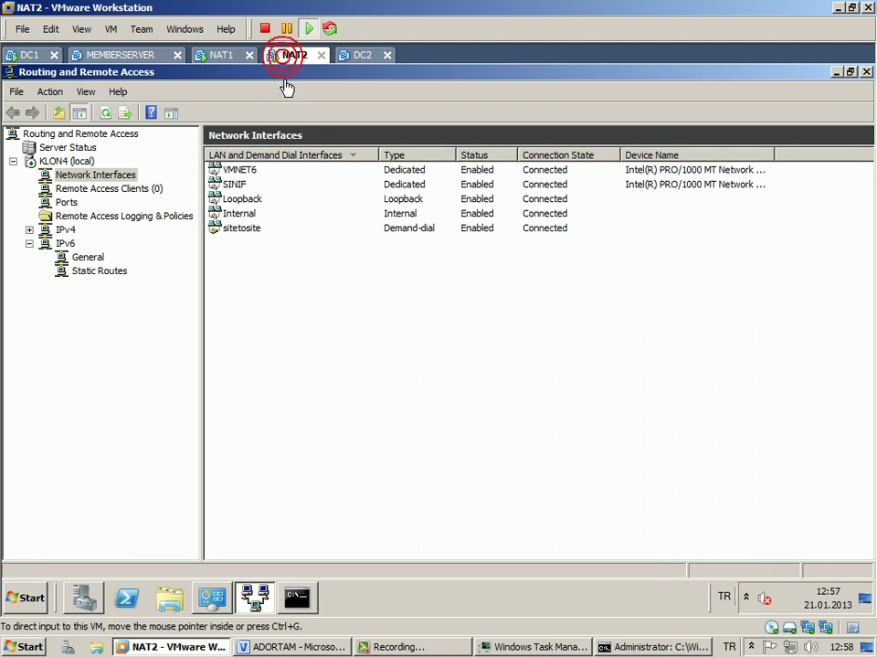